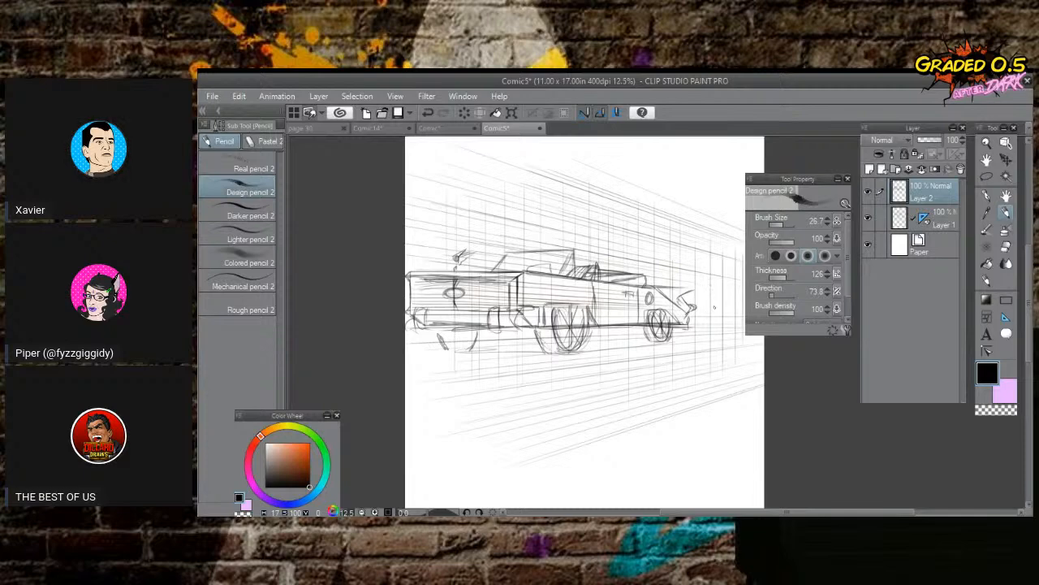
Add a light curve beyond the car's far fin and sketch tall vertical storefront post lines rising behind the car.
left_click_drag(728, 302, 703, 291)
left_click_drag(524, 183, 524, 250)
mouse_move(525, 188)
left_mouse_down()
mouse_move(526, 253)
mouse_move(515, 212)
mouse_move(514, 253)
mouse_move(515, 218)
mouse_move(504, 218)
mouse_move(504, 250)
left_mouse_up()
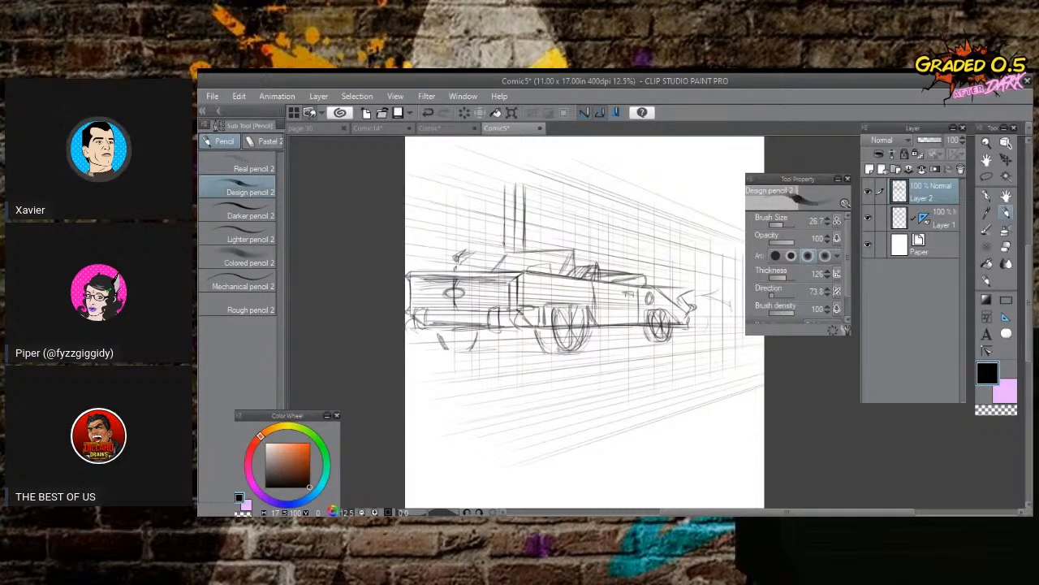
left_click_drag(516, 204, 515, 253)
left_click_drag(516, 229, 515, 249)
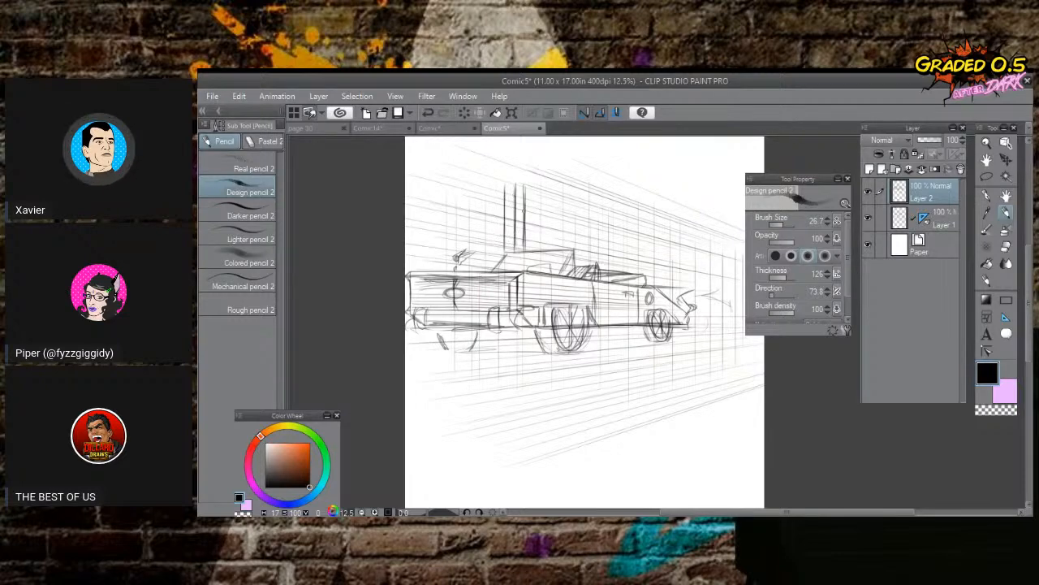
left_click_drag(485, 180, 486, 265)
left_click_drag(486, 238, 485, 264)
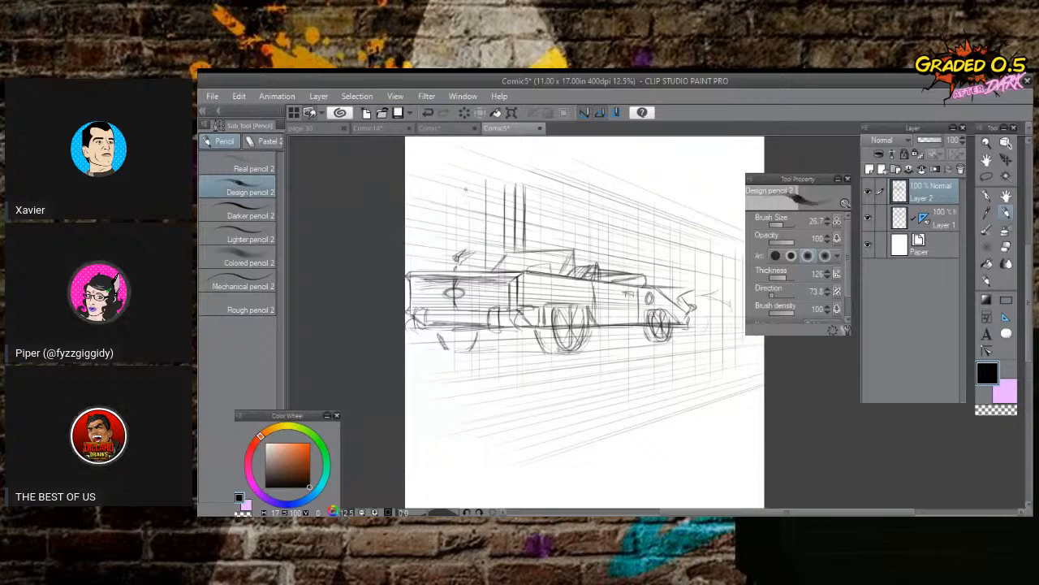
left_click_drag(458, 174, 458, 247)
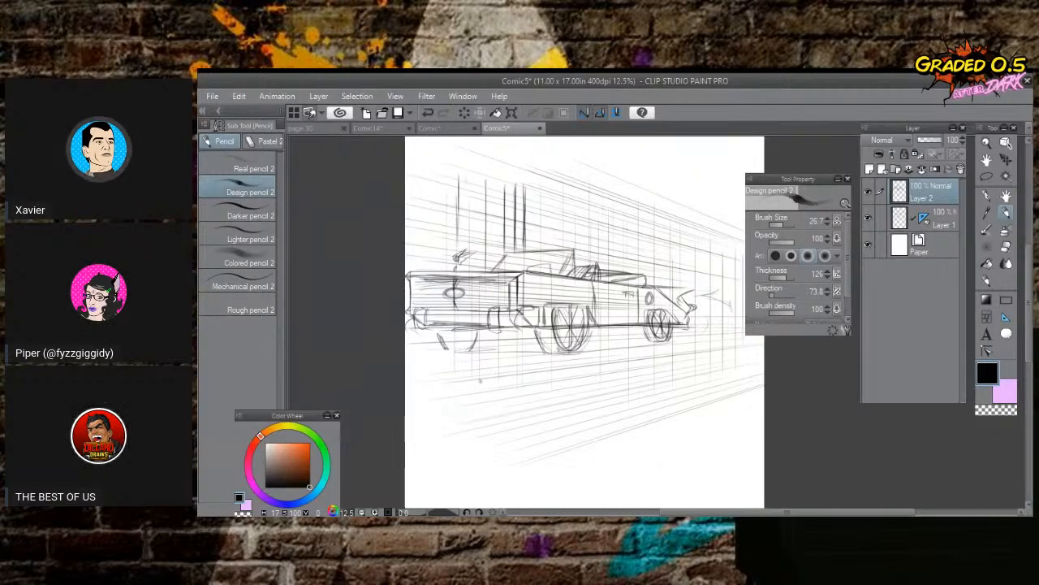
Sketch a sloped storefront awning with a scalloped lower edge across the post lines, following the perspective grid.
left_click_drag(491, 448, 669, 453)
mouse_move(512, 276)
left_mouse_down()
mouse_move(489, 287)
mouse_move(520, 292)
mouse_move(461, 301)
left_mouse_up()
left_click_drag(533, 257, 497, 271)
mouse_move(562, 239)
left_mouse_down()
mouse_move(502, 270)
mouse_move(573, 233)
mouse_move(548, 253)
mouse_move(590, 356)
left_mouse_up()
key("ctrl+at")
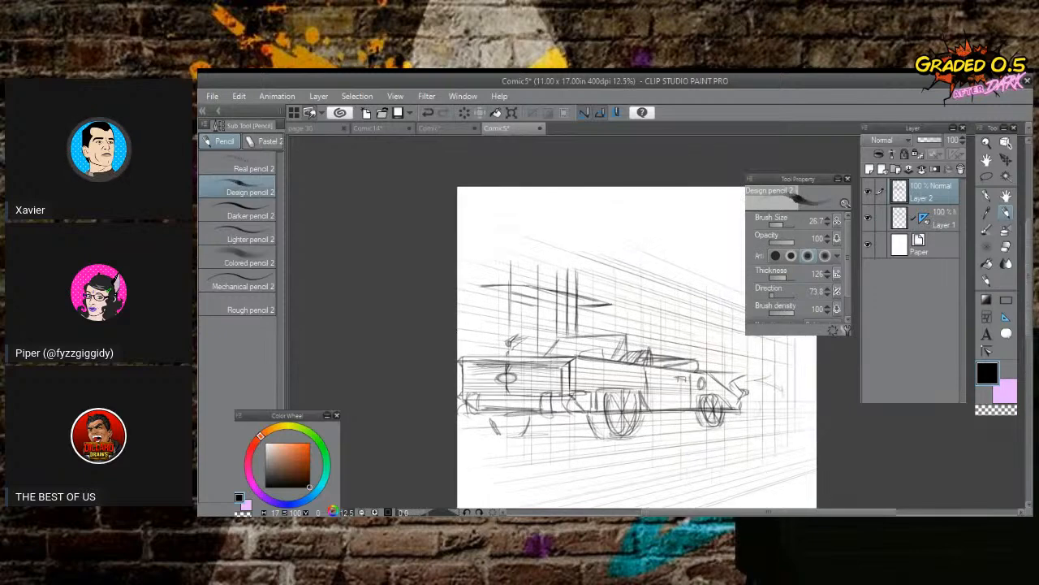
left_click_drag(612, 305, 613, 292)
mouse_move(530, 265)
left_mouse_down()
mouse_move(614, 290)
mouse_move(532, 281)
mouse_move(542, 301)
mouse_move(615, 312)
left_mouse_up()
left_click_drag(528, 299, 482, 290)
mouse_move(532, 265)
left_mouse_down()
mouse_move(487, 266)
mouse_move(480, 288)
left_mouse_up()
mouse_move(529, 263)
left_mouse_down()
mouse_move(496, 237)
mouse_move(482, 266)
left_mouse_up()
left_click_drag(490, 230, 604, 282)
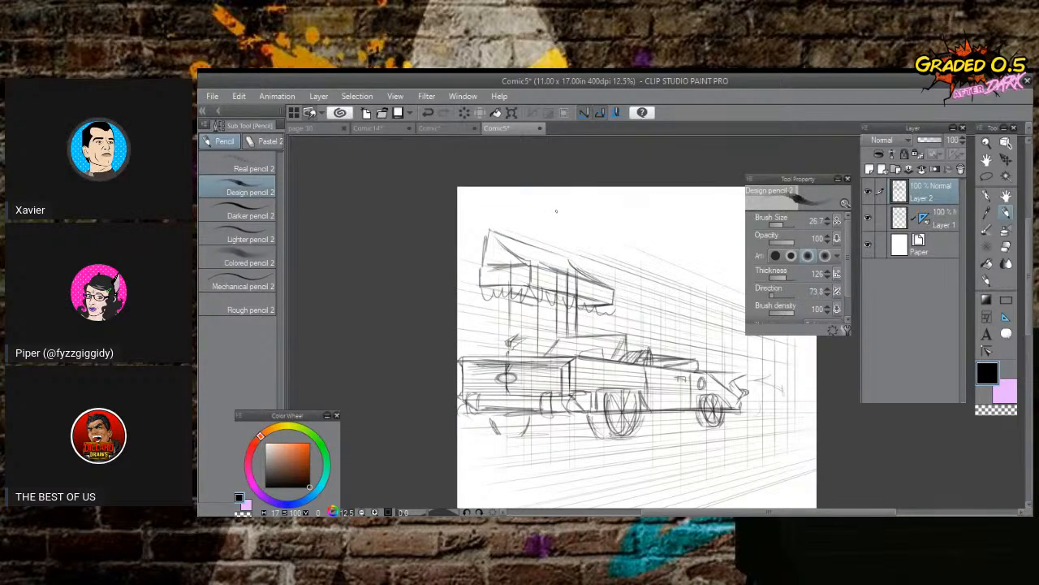
Rough in a standing figure leaning against the far end of the car, with head, torso and crossed legs.
mouse_move(685, 318)
left_mouse_down()
mouse_move(677, 308)
mouse_move(687, 319)
mouse_move(659, 331)
mouse_move(695, 320)
mouse_move(658, 334)
mouse_move(697, 437)
left_mouse_up()
mouse_move(665, 321)
left_mouse_down()
mouse_move(661, 344)
mouse_move(685, 355)
mouse_move(674, 373)
left_mouse_up()
mouse_move(676, 361)
left_mouse_down()
mouse_move(700, 393)
mouse_move(695, 411)
left_mouse_up()
mouse_move(687, 417)
left_mouse_down()
mouse_move(681, 437)
mouse_move(692, 438)
left_mouse_up()
left_click_drag(688, 372, 684, 414)
left_click_drag(696, 378, 692, 433)
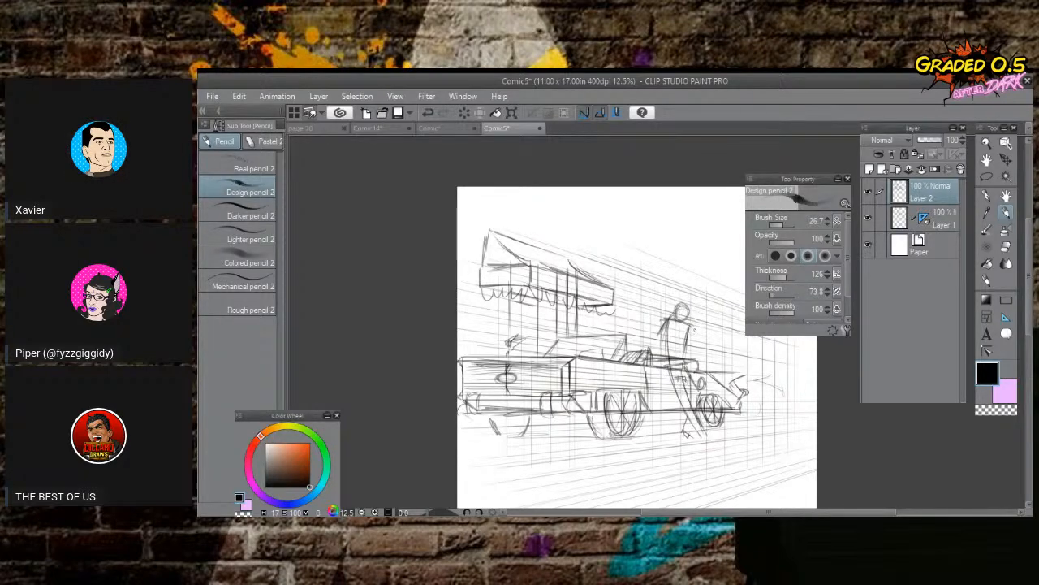
Sketch the figure's arms, jacket and hips, with a curling smoke trail ending in a puff beside the head.
mouse_move(664, 318)
left_mouse_down()
mouse_move(666, 348)
mouse_move(677, 336)
mouse_move(695, 346)
mouse_move(681, 347)
left_mouse_up()
mouse_move(690, 345)
left_mouse_down()
mouse_move(679, 327)
mouse_move(732, 276)
left_mouse_up()
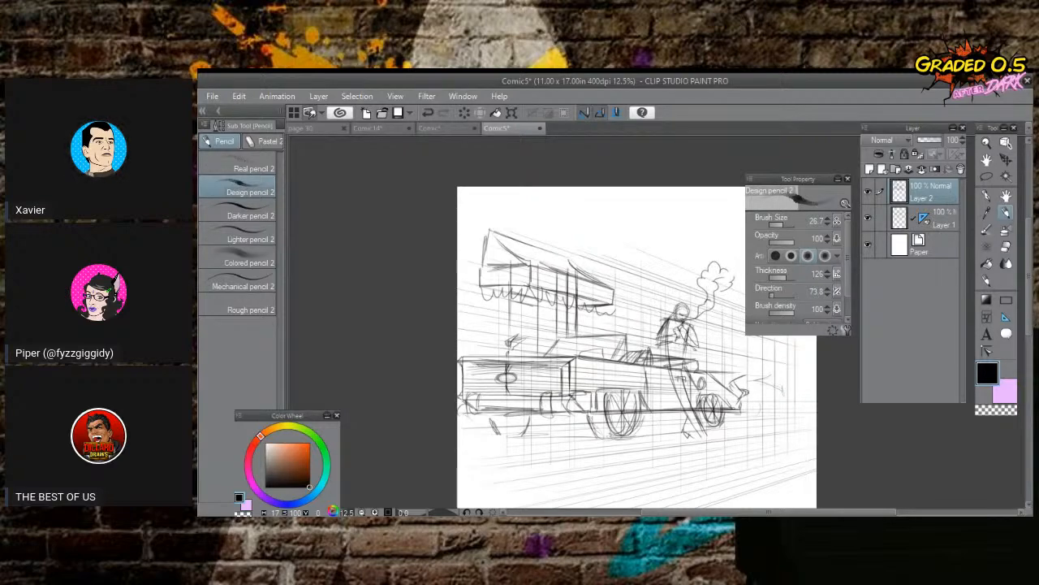
left_click_drag(682, 341, 701, 353)
mouse_move(663, 324)
left_mouse_down()
mouse_move(656, 345)
mouse_move(699, 356)
left_mouse_up()
mouse_move(690, 348)
left_mouse_down()
mouse_move(699, 358)
mouse_move(681, 363)
mouse_move(700, 399)
mouse_move(687, 427)
left_mouse_up()
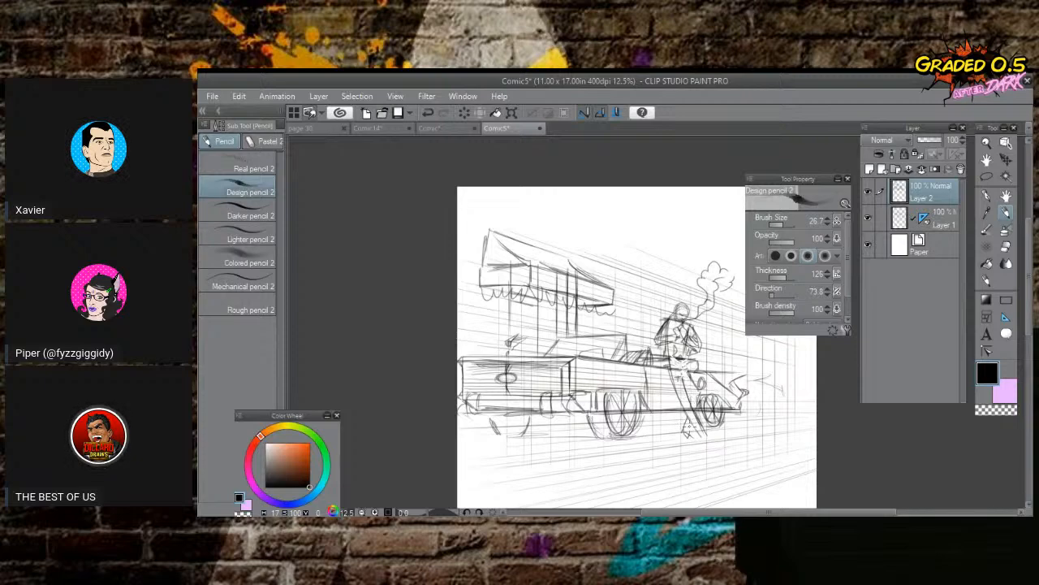
Undo the last figure stroke, then darken the jacket and redraw the trousers, legs and feet.
key("ctrl+z")
left_click_drag(687, 362, 690, 382)
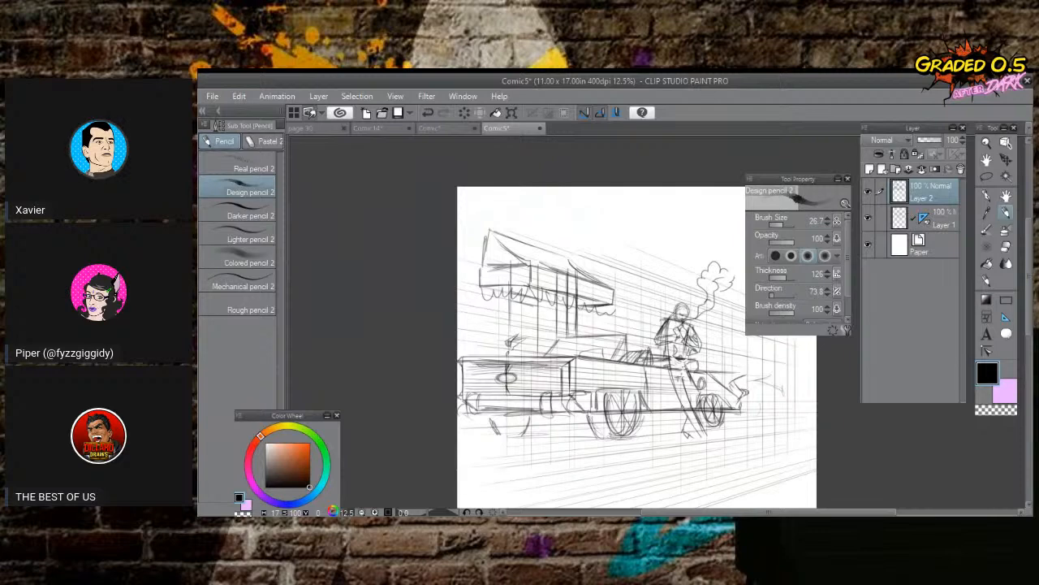
mouse_move(671, 317)
left_mouse_down()
mouse_move(663, 337)
mouse_move(681, 333)
mouse_move(663, 361)
mouse_move(688, 368)
mouse_move(667, 366)
mouse_move(689, 375)
mouse_move(682, 403)
mouse_move(693, 427)
mouse_move(703, 424)
mouse_move(695, 434)
left_mouse_up()
mouse_move(687, 367)
left_mouse_down()
mouse_move(700, 408)
mouse_move(696, 390)
mouse_move(710, 404)
mouse_move(685, 420)
mouse_move(697, 439)
left_mouse_up()
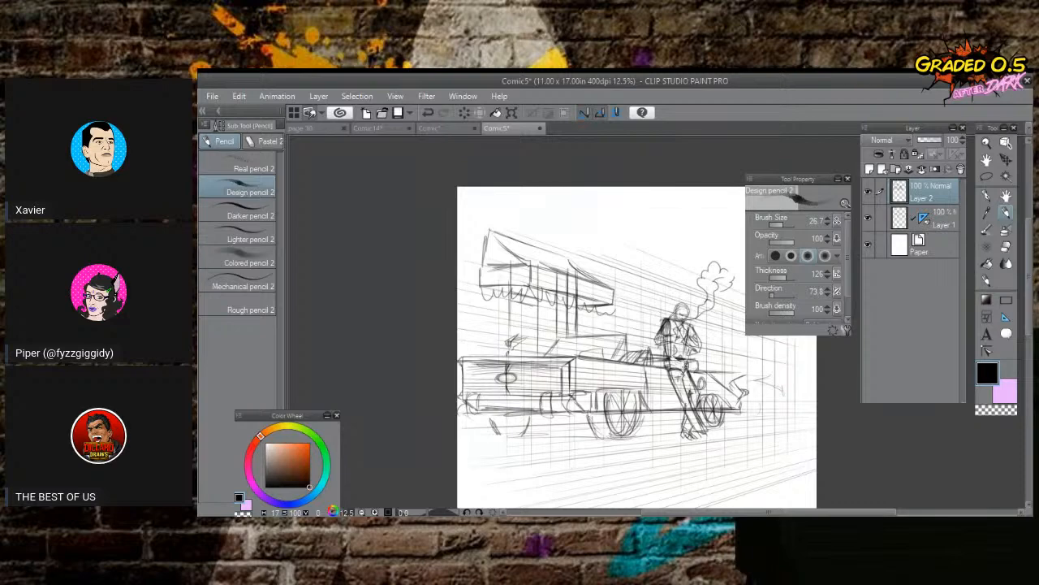
left_click_drag(690, 374, 696, 407)
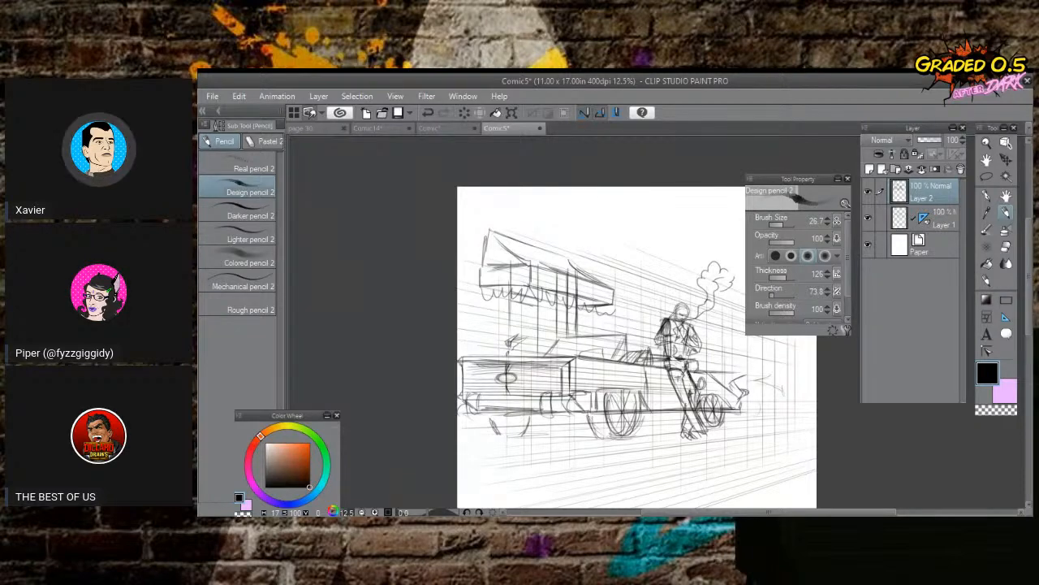
left_click_drag(667, 368, 699, 436)
mouse_move(690, 377)
left_mouse_down()
mouse_move(710, 436)
mouse_move(689, 431)
left_mouse_up()
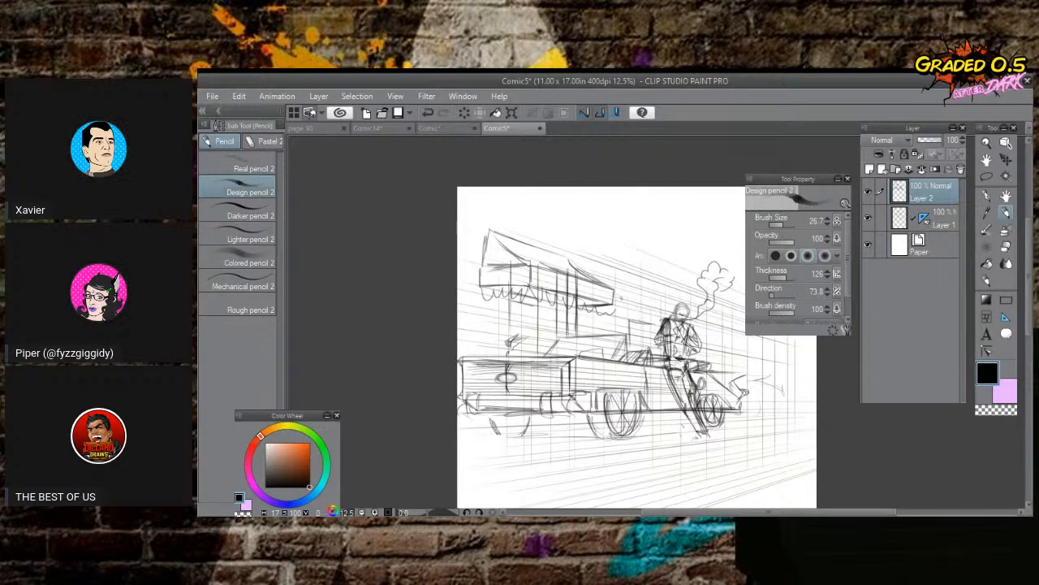
Sketch two smaller scalloped awnings receding along the storefront, one on each side of the figure.
left_click_drag(620, 296, 674, 311)
left_click_drag(625, 300, 667, 298)
mouse_move(640, 302)
left_mouse_down()
mouse_move(670, 304)
mouse_move(669, 316)
mouse_move(645, 286)
mouse_move(630, 291)
mouse_move(663, 287)
left_mouse_up()
left_click_drag(660, 297, 669, 308)
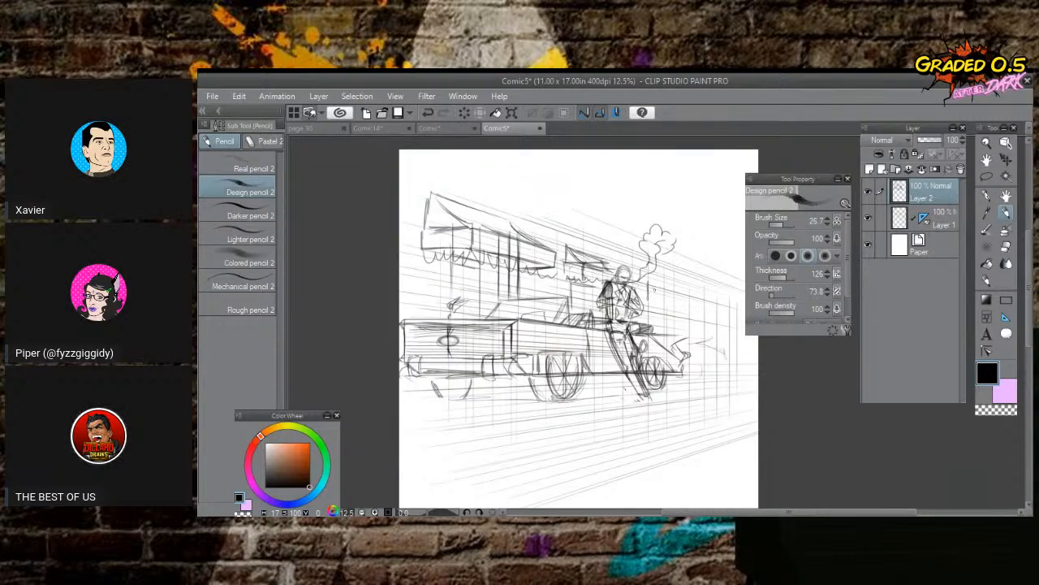
mouse_move(649, 284)
left_mouse_down()
mouse_move(673, 286)
mouse_move(664, 293)
mouse_move(674, 297)
mouse_move(703, 289)
mouse_move(707, 302)
left_mouse_up()
mouse_move(659, 277)
left_mouse_down()
mouse_move(674, 287)
mouse_move(648, 285)
mouse_move(704, 294)
mouse_move(656, 306)
mouse_move(705, 305)
left_mouse_up()
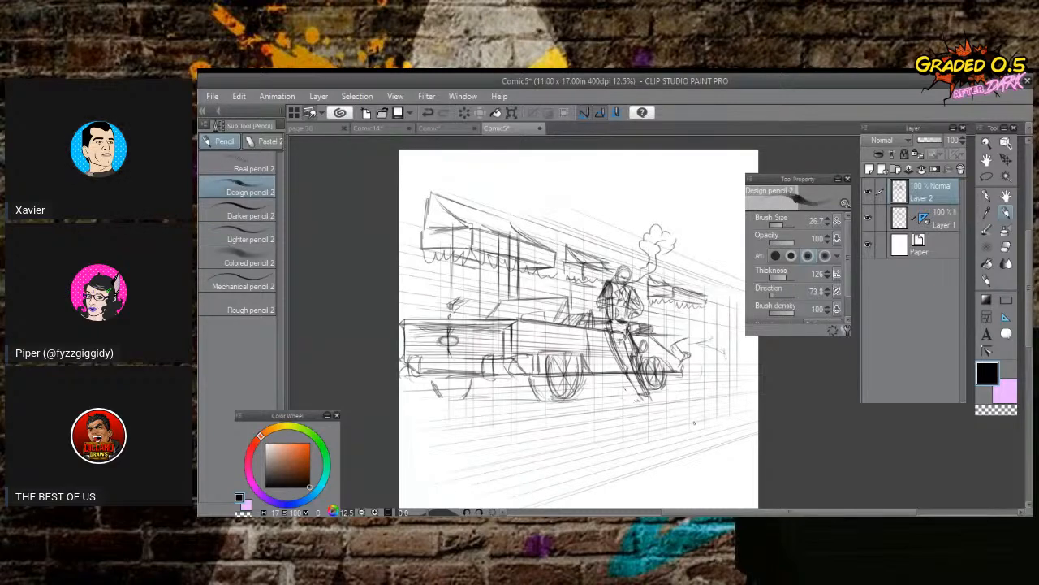
Sketch the building's upper-storey ledge and window lines above the large awning in perspective.
mouse_move(695, 423)
left_mouse_down()
mouse_move(603, 344)
mouse_move(594, 371)
left_mouse_up()
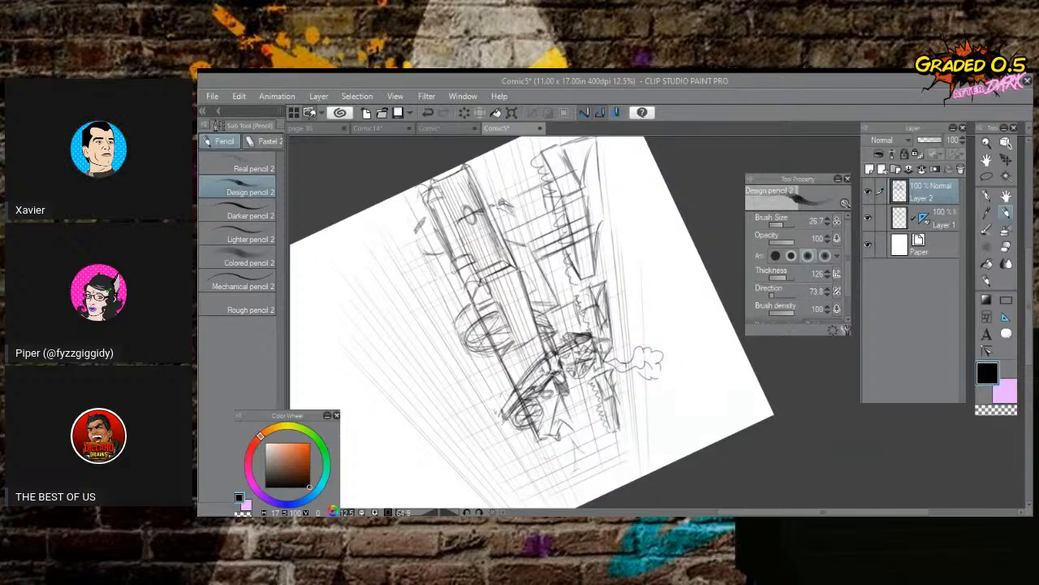
mouse_move(652, 399)
left_mouse_down()
mouse_move(694, 320)
mouse_move(684, 255)
left_mouse_up()
mouse_move(642, 213)
left_mouse_down()
mouse_move(700, 213)
mouse_move(628, 201)
mouse_move(481, 290)
left_mouse_up()
left_click_drag(564, 237, 451, 309)
mouse_move(570, 167)
left_mouse_down()
mouse_move(622, 200)
mouse_move(549, 237)
left_mouse_up()
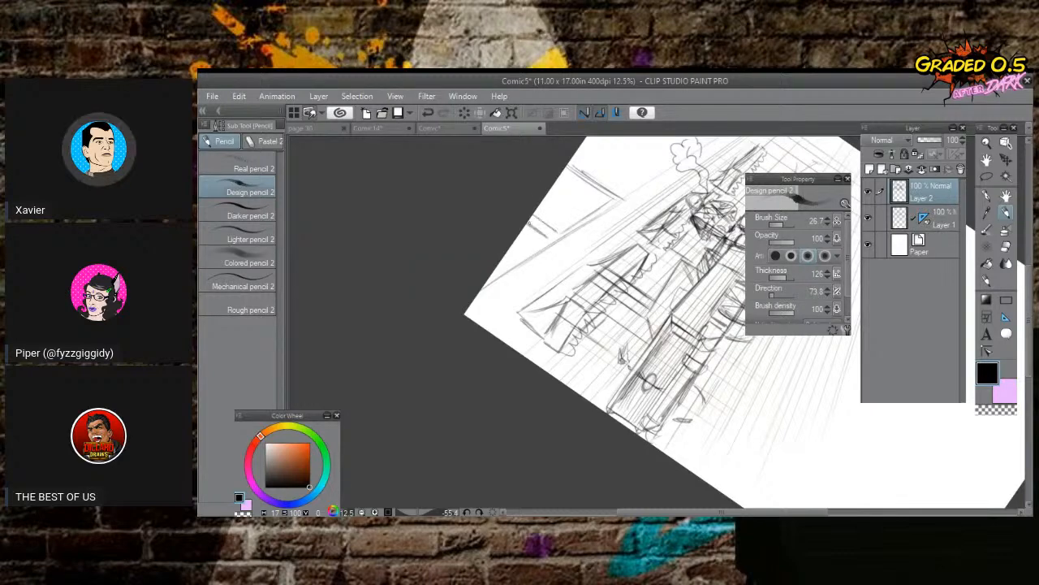
mouse_move(582, 175)
left_mouse_down()
mouse_move(545, 196)
mouse_move(549, 216)
mouse_move(698, 183)
mouse_move(623, 195)
mouse_move(533, 283)
left_mouse_up()
Draw a tall narrow column rising behind the figure and fill it with cross-hatching.
left_click_drag(586, 226, 587, 261)
left_click_drag(579, 226, 575, 299)
mouse_move(574, 234)
left_mouse_down()
mouse_move(576, 346)
mouse_move(586, 260)
mouse_move(587, 294)
left_mouse_up()
left_click_drag(587, 257, 587, 309)
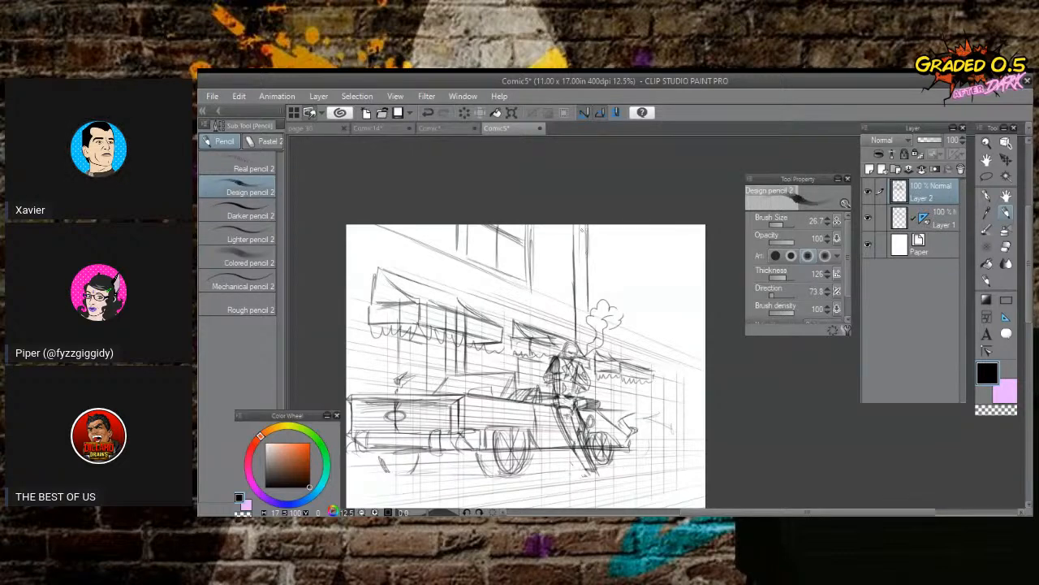
left_click_drag(581, 229, 582, 349)
left_click_drag(587, 325, 589, 341)
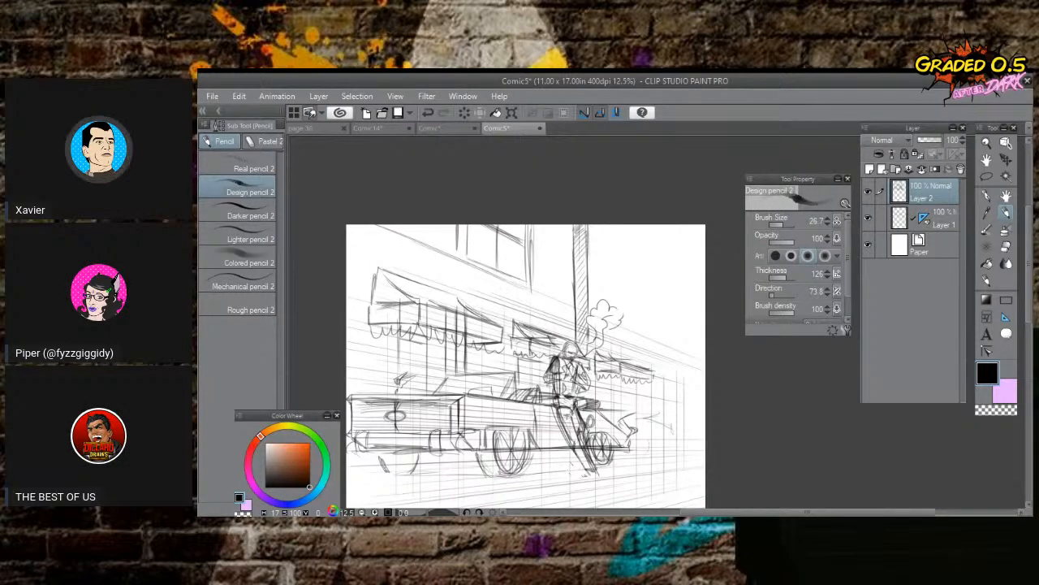
left_click_drag(576, 320, 585, 331)
mouse_move(574, 290)
left_mouse_down()
mouse_move(585, 310)
mouse_move(587, 298)
left_mouse_up()
mouse_move(575, 271)
left_mouse_down()
mouse_move(587, 286)
mouse_move(585, 266)
mouse_move(593, 292)
left_mouse_up()
mouse_move(591, 242)
left_mouse_down()
mouse_move(591, 298)
mouse_move(591, 273)
left_mouse_up()
Add vertical building lines beside the hatched column and diagonal perspective lines descending across the upper sky area.
left_click_drag(566, 224, 568, 324)
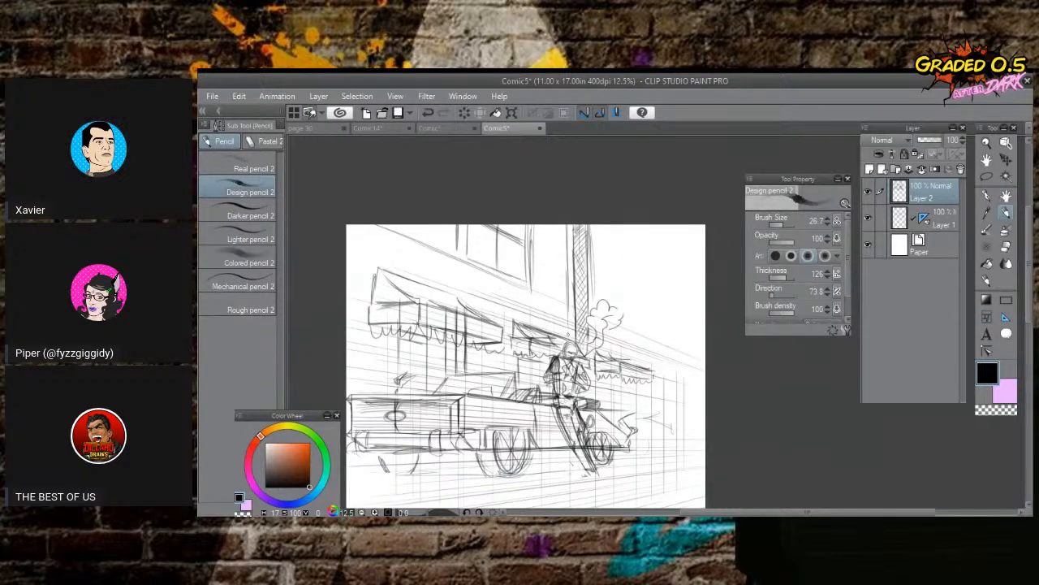
left_click_drag(549, 222, 556, 302)
left_click_drag(601, 235, 597, 271)
left_click_drag(612, 232, 697, 298)
left_click_drag(610, 229, 696, 299)
mouse_move(620, 228)
left_mouse_down()
mouse_move(651, 255)
mouse_move(703, 300)
left_mouse_up()
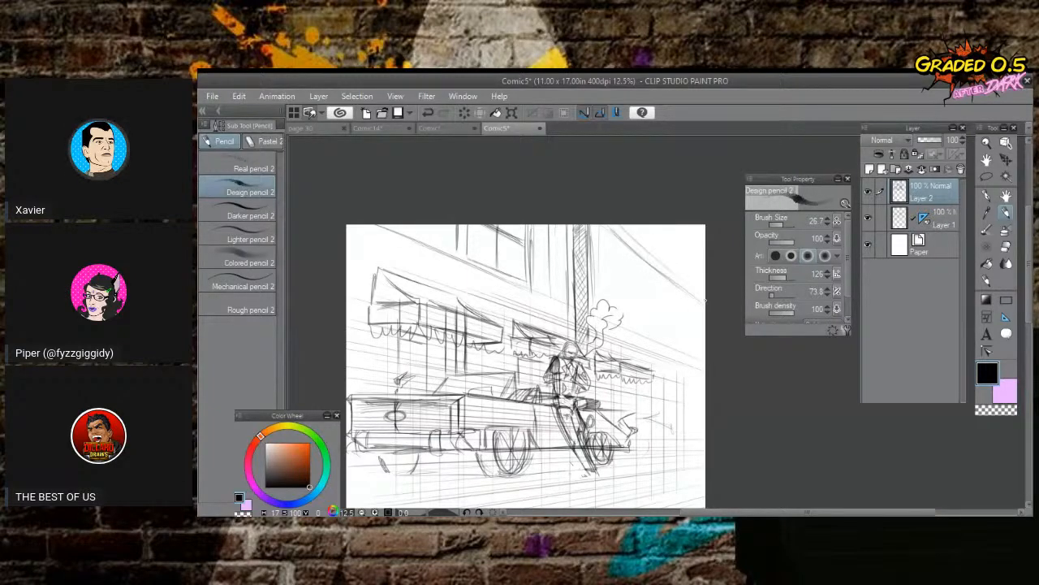
left_click_drag(663, 226, 697, 254)
left_click_drag(664, 226, 699, 255)
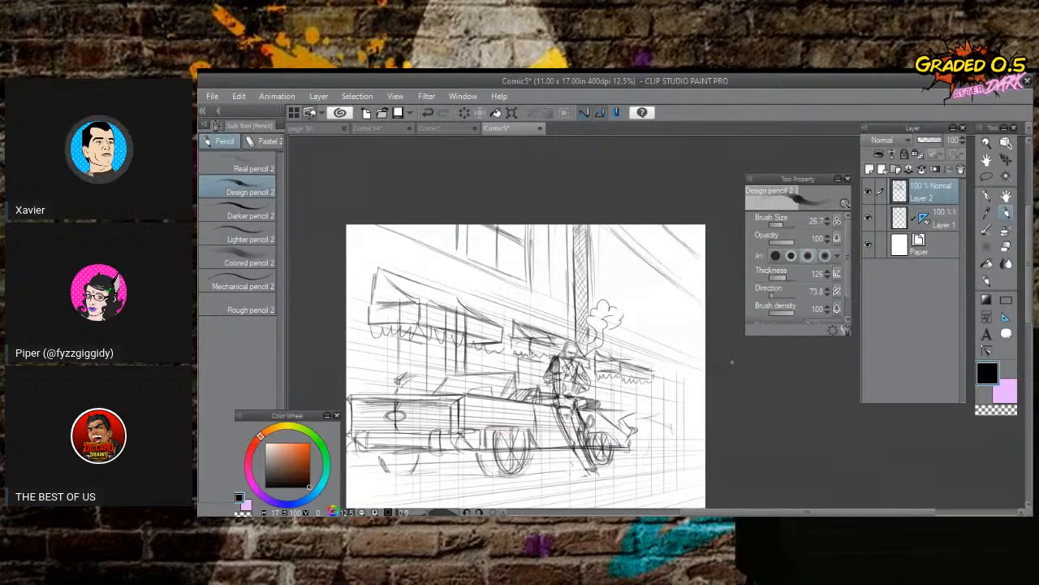
Sketch a street lamp with a tall post, base and lantern head beyond the far end of the car.
left_click_drag(731, 362, 711, 313)
mouse_move(649, 397)
left_mouse_down()
mouse_move(631, 378)
mouse_move(644, 376)
mouse_move(635, 294)
mouse_move(640, 375)
left_mouse_up()
mouse_move(637, 318)
left_mouse_down()
mouse_move(632, 273)
mouse_move(635, 292)
mouse_move(641, 275)
mouse_move(631, 274)
mouse_move(641, 266)
mouse_move(630, 275)
left_mouse_up()
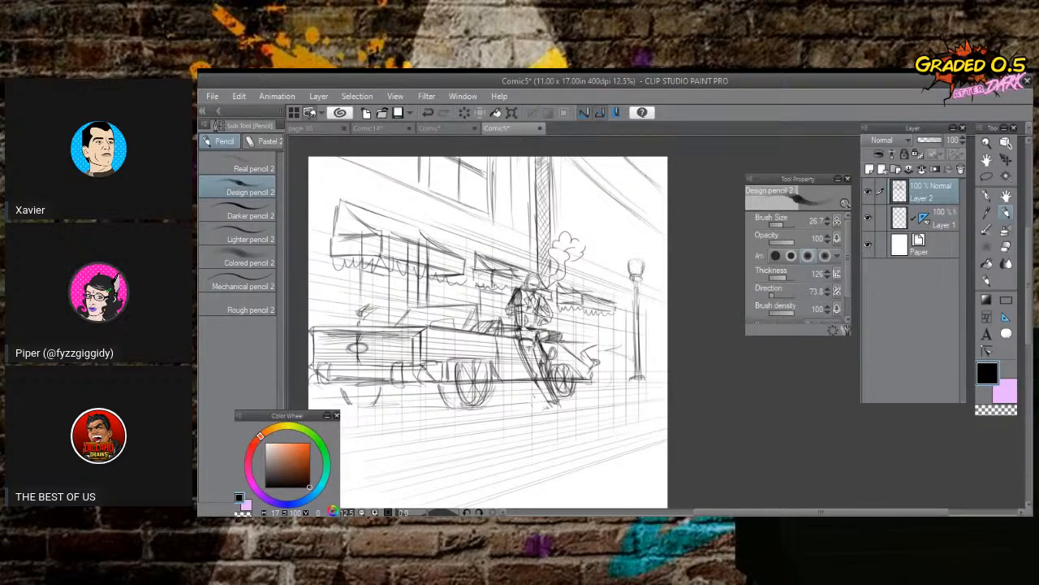
left_click_drag(629, 260, 640, 256)
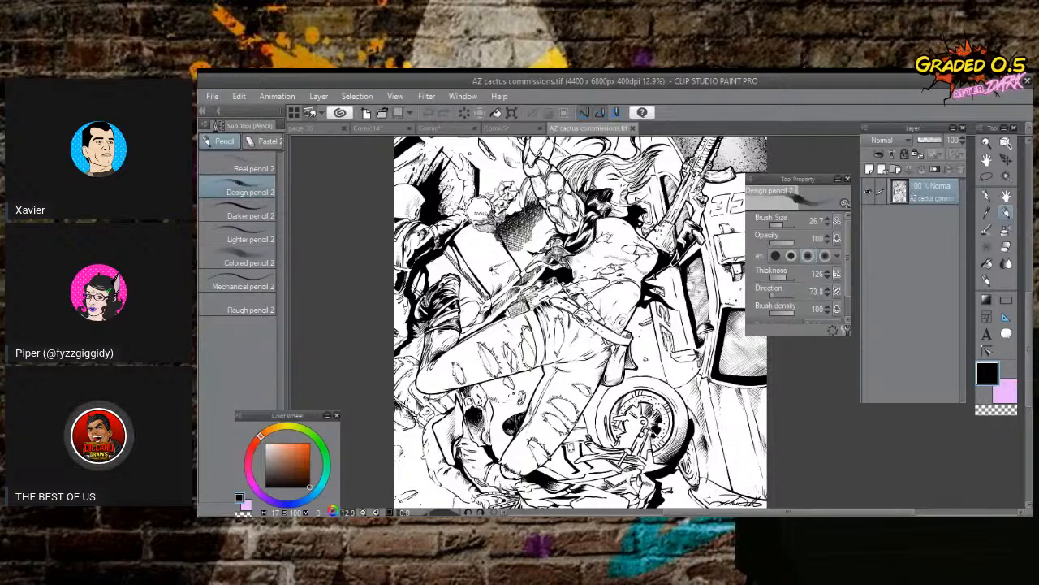
Examine the inked AZ cactus commissions.tif artwork zoomed out, and look through the other open comic pages.
key("ctrl+0")
key("minus")
key("minus")
key("minus")
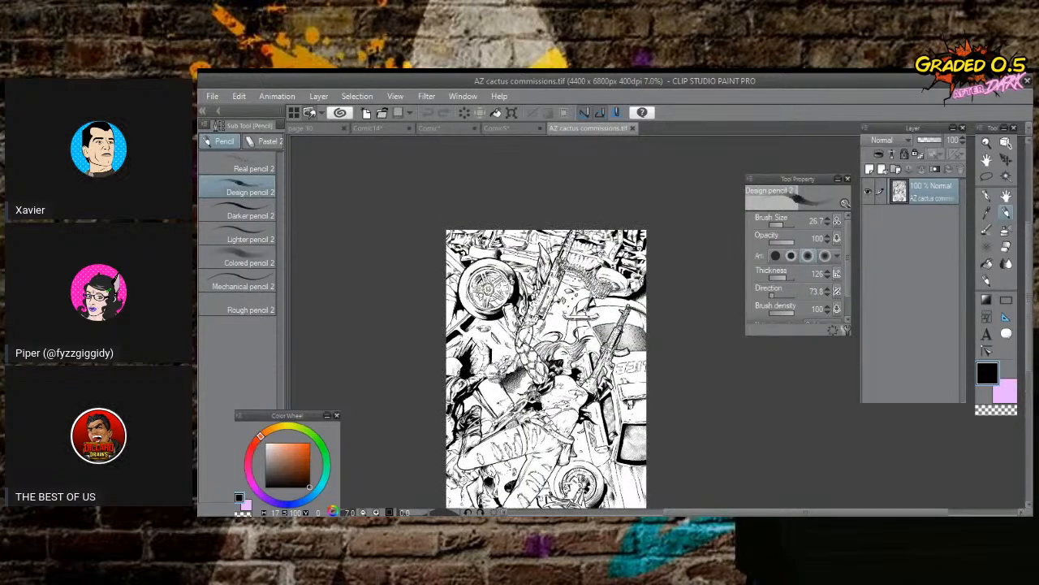
scroll(544, 369, "up", 5)
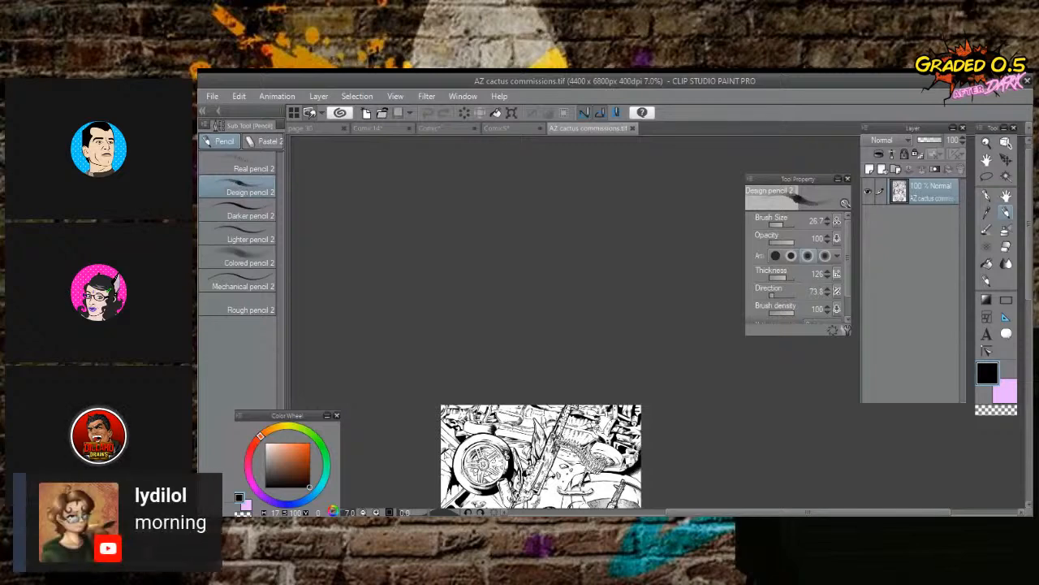
left_click(491, 128)
left_click(430, 128)
left_click(392, 128)
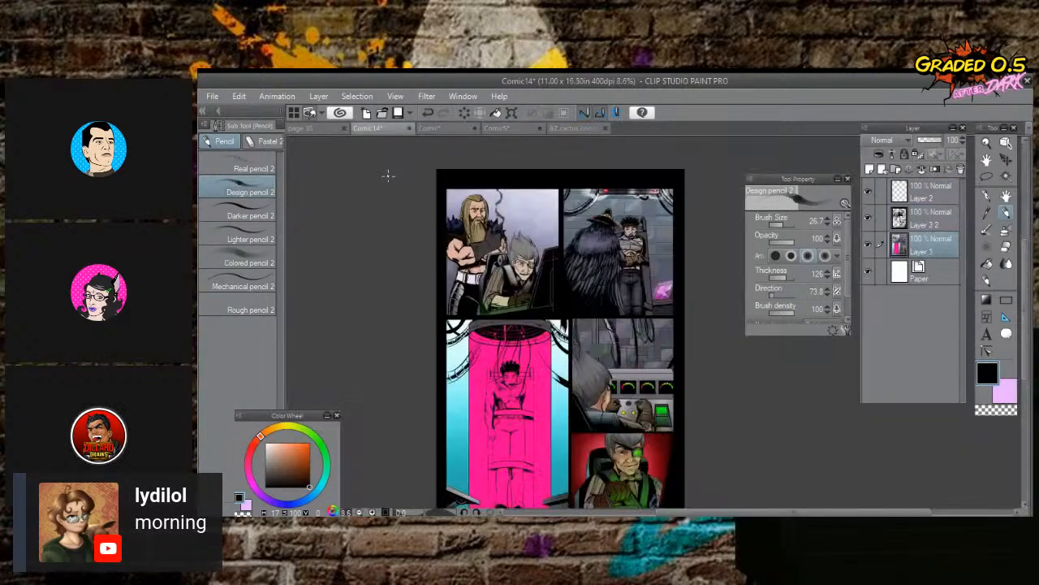
left_click(511, 128)
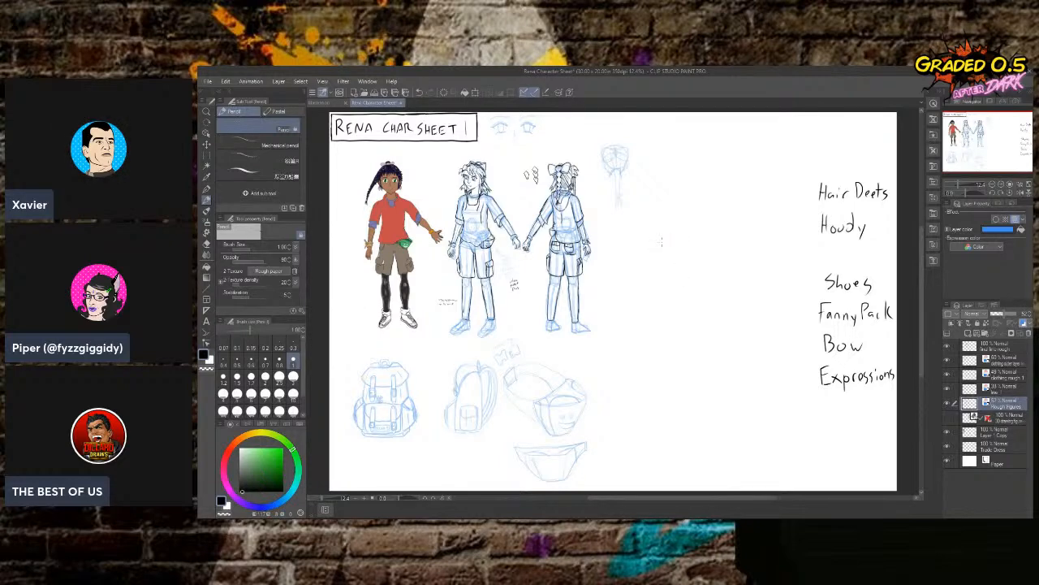
Make the topmost layer of the Rena character sheet active for drawing with the Pencil tool.
key("p")
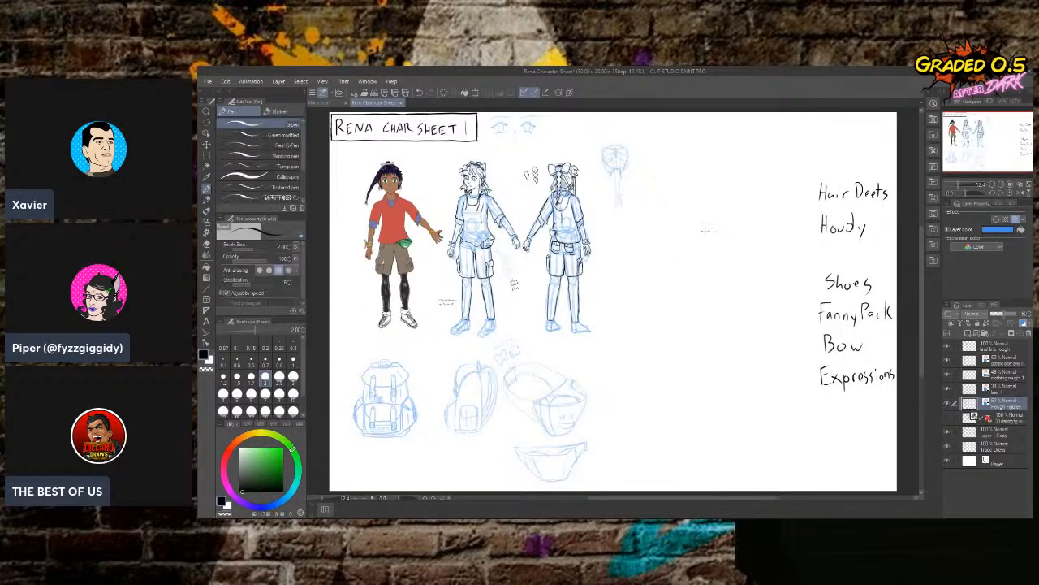
key("p")
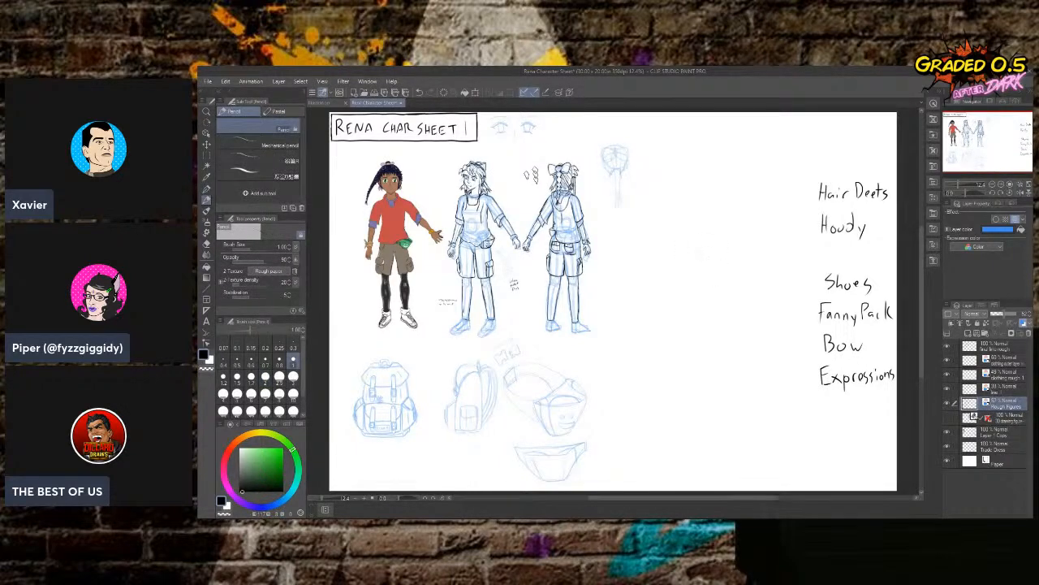
left_click(1008, 347)
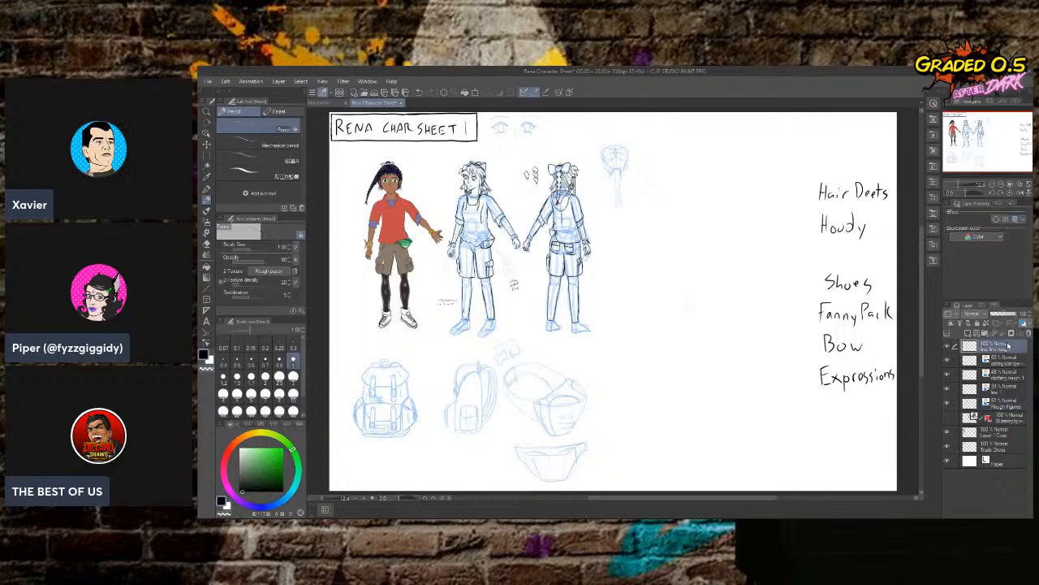
mouse_move(700, 247)
left_mouse_down()
mouse_move(718, 277)
mouse_move(709, 259)
mouse_move(749, 252)
mouse_move(749, 242)
mouse_move(736, 269)
mouse_move(755, 242)
mouse_move(730, 271)
mouse_move(704, 242)
mouse_move(718, 284)
left_mouse_up()
Open the Rena Hair Concepts file from the Character art and concepts folder.
left_click(208, 81)
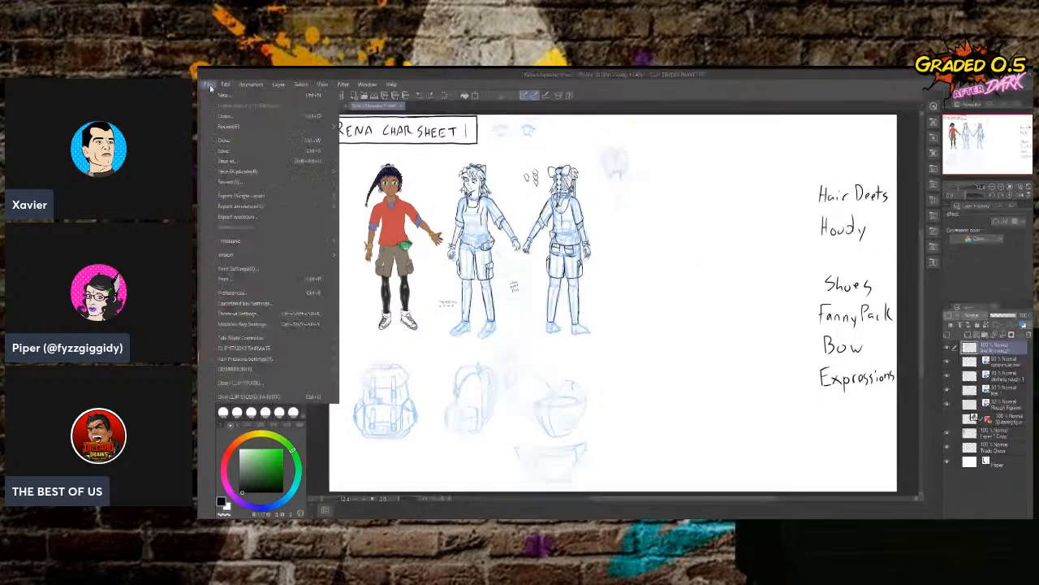
left_click(244, 115)
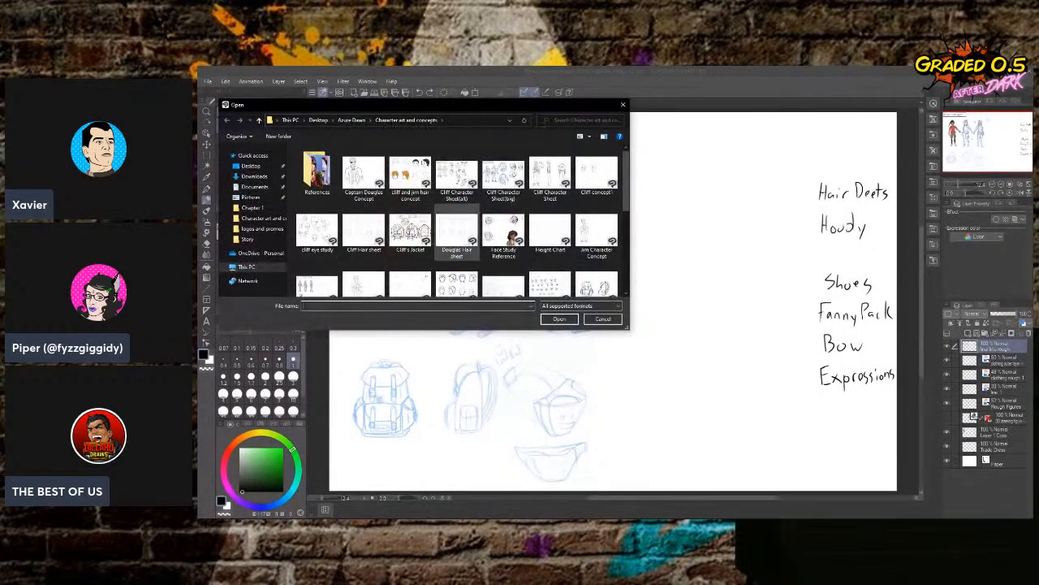
scroll(457, 213, "down", 5)
scroll(457, 219, "up", 1)
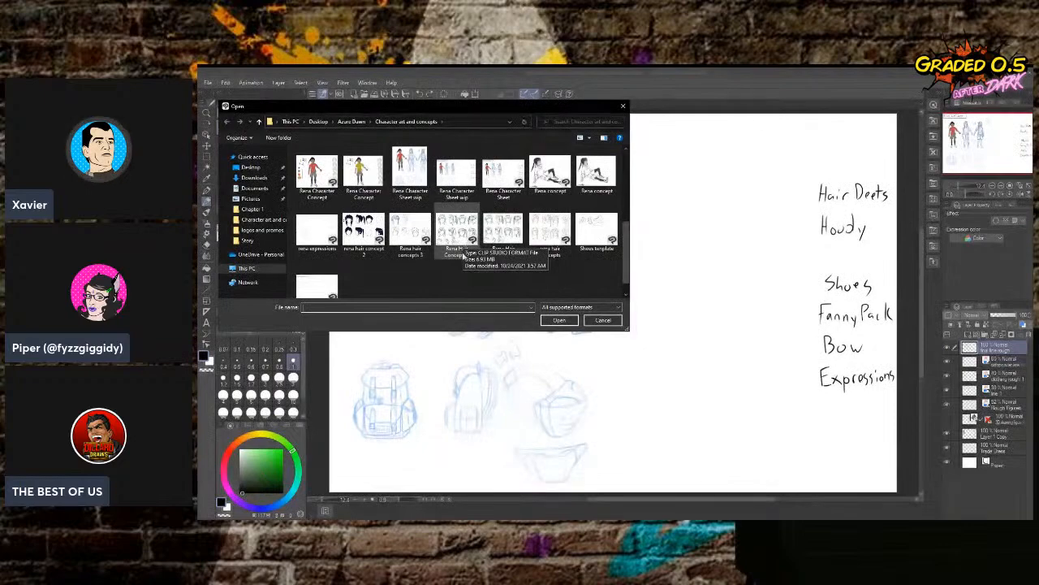
left_click(457, 230)
left_click(559, 318)
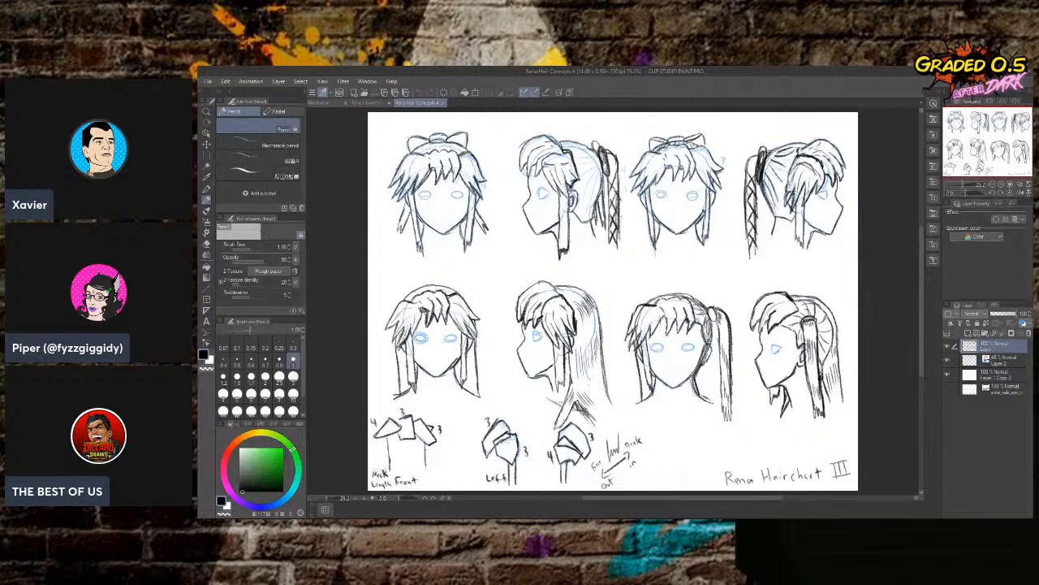
Open the rena hair concepts file from the Character art and concepts folder.
left_click(208, 82)
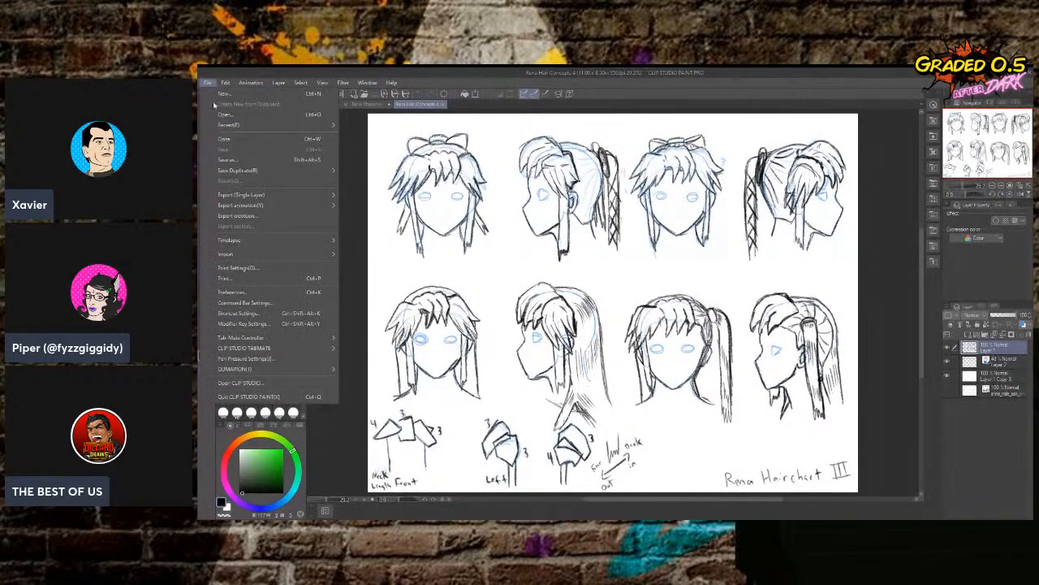
left_click(225, 114)
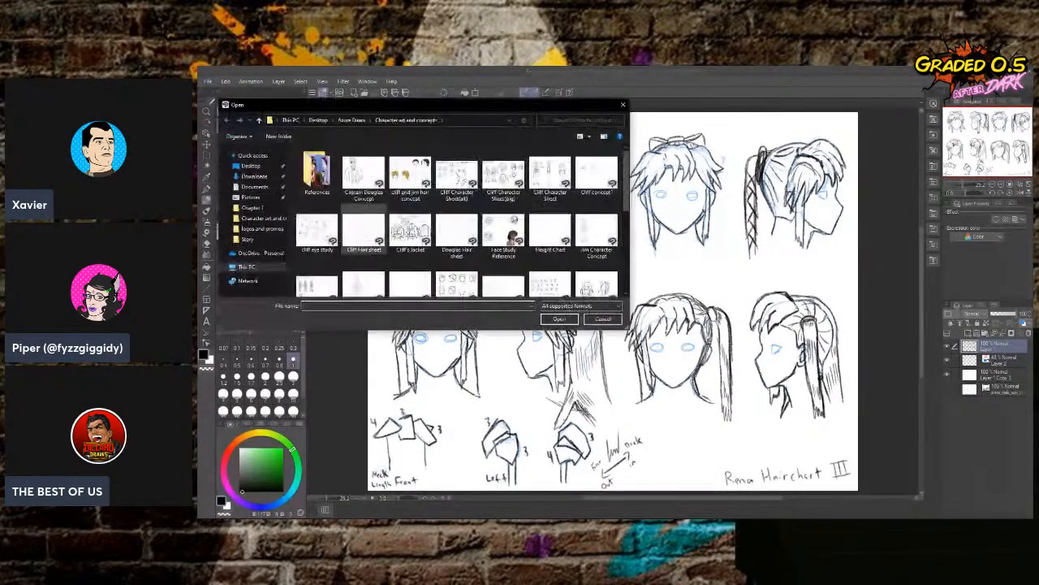
scroll(457, 219, "down", 1)
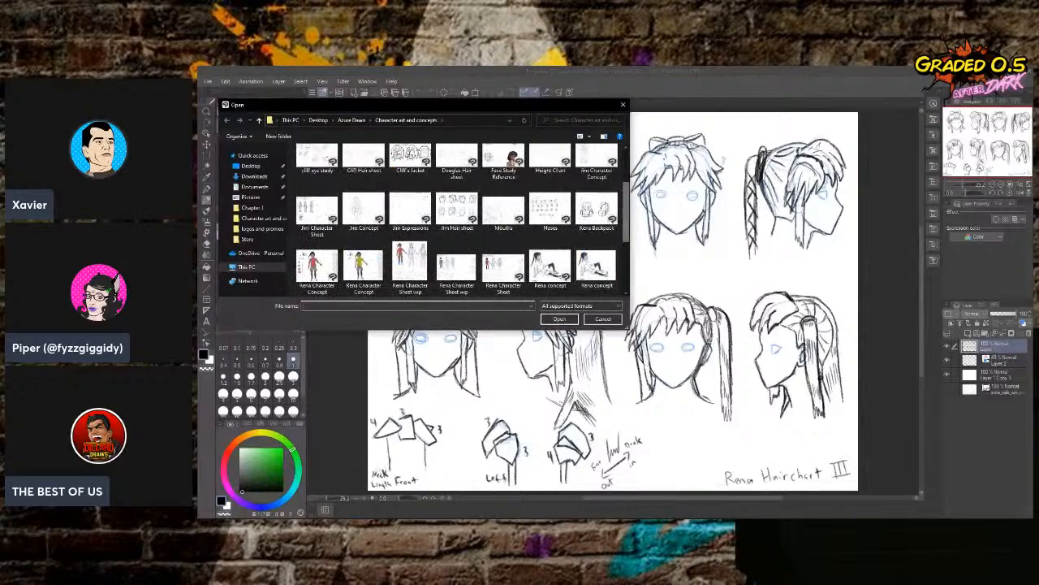
scroll(463, 220, "down", 2)
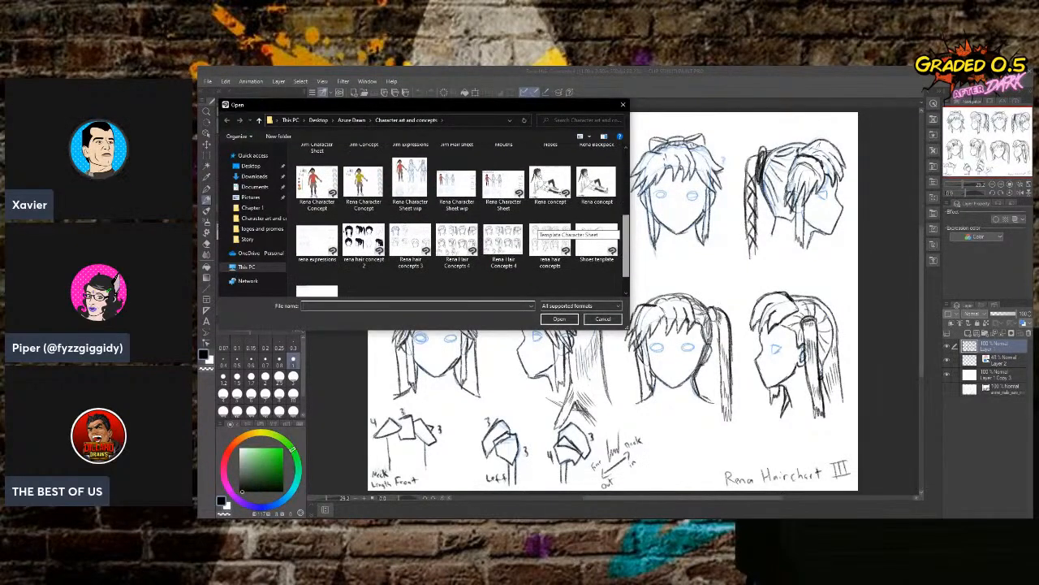
scroll(552, 227, "up", 1)
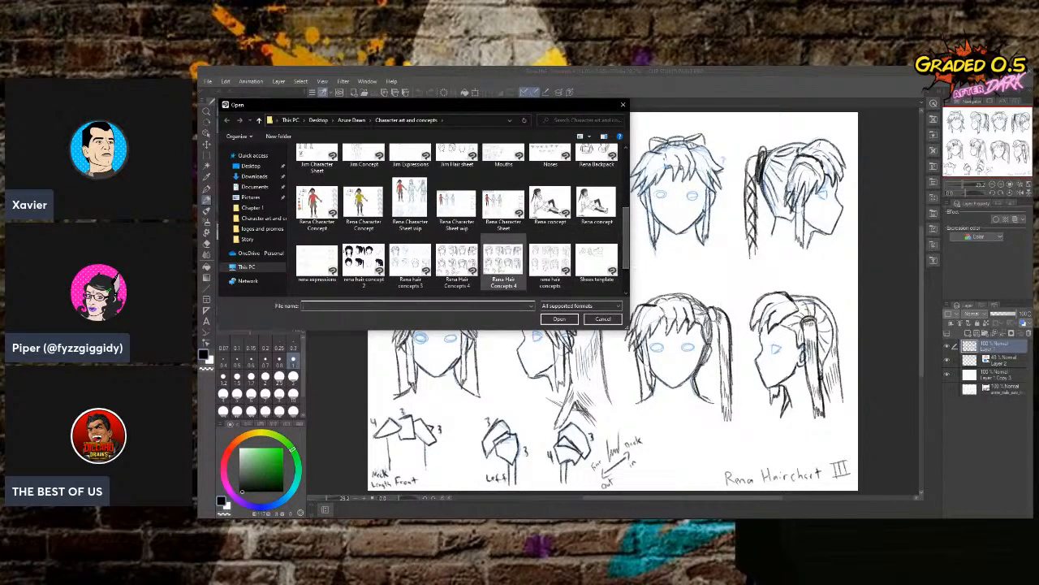
left_click(549, 268)
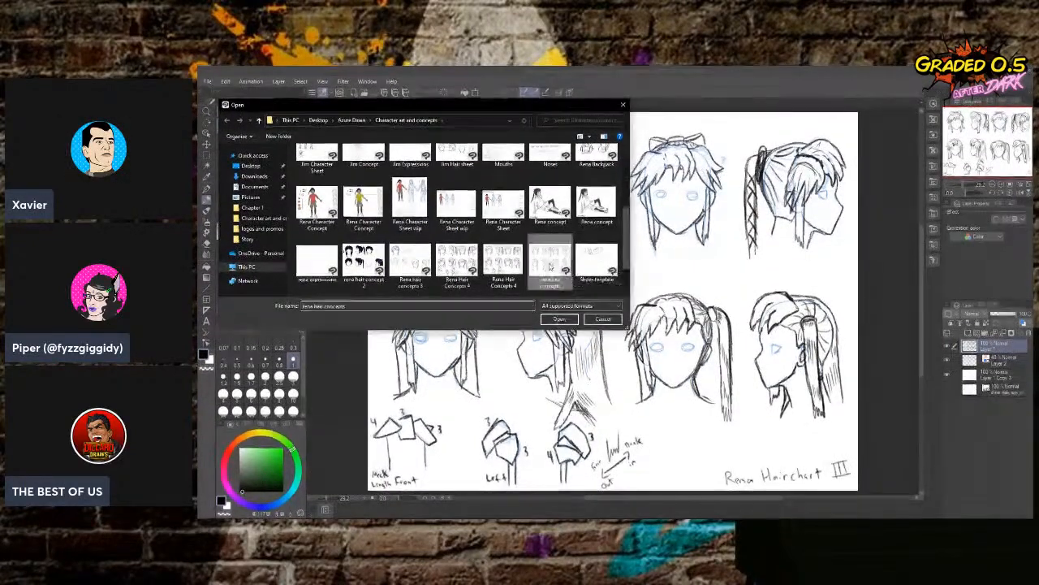
left_click(560, 319)
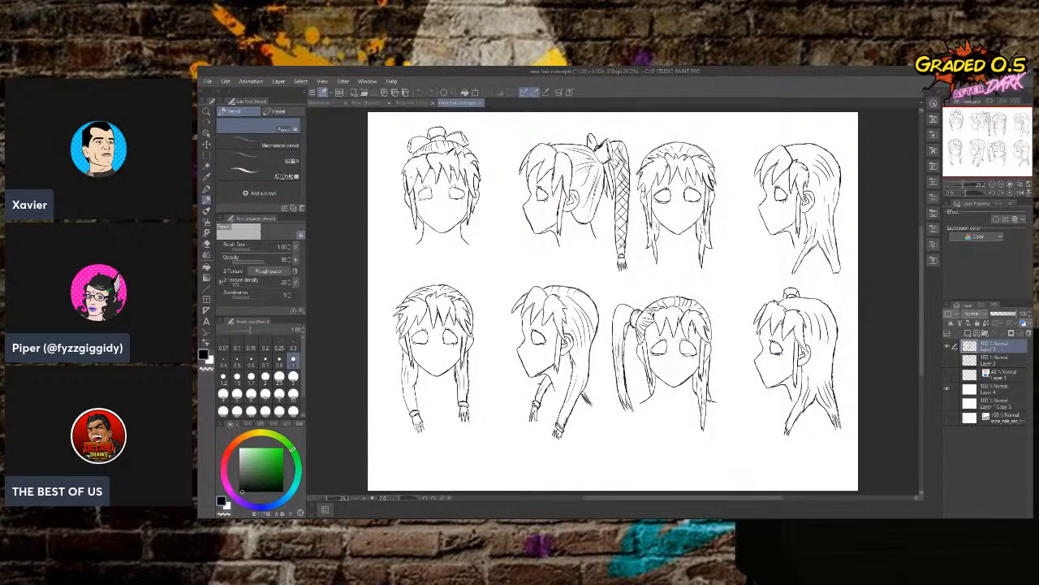
Compare the hairstyles in the Rena Hair Concepts 4 sheet with those in the rena hair concepts sheet.
left_click(408, 104)
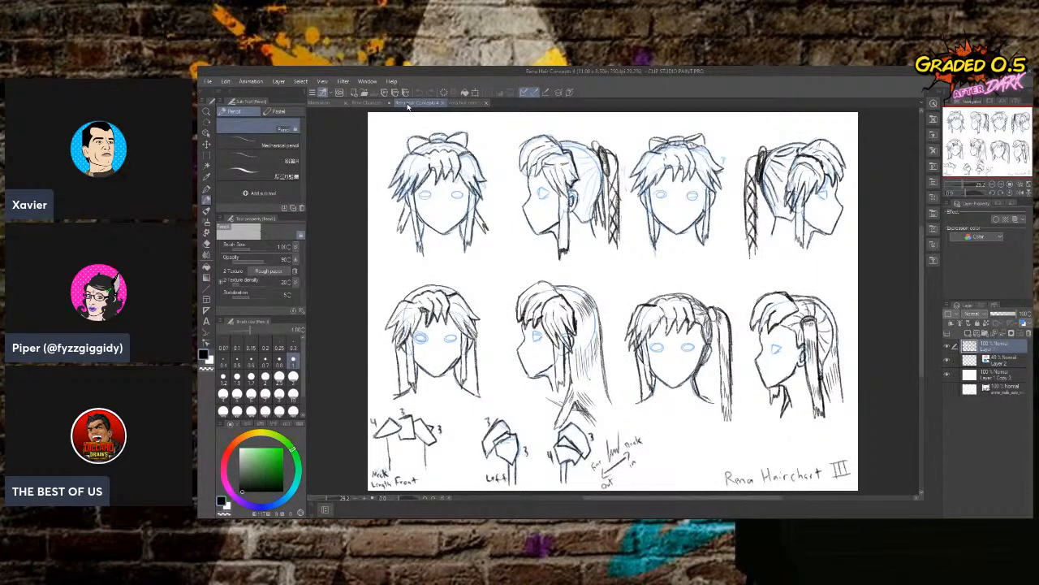
left_click(461, 105)
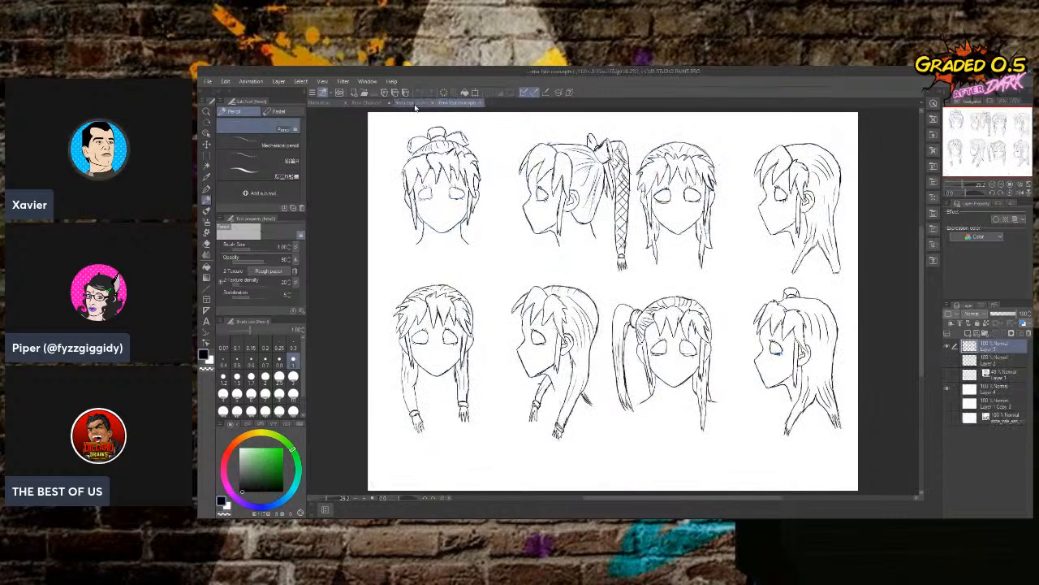
left_click(415, 105)
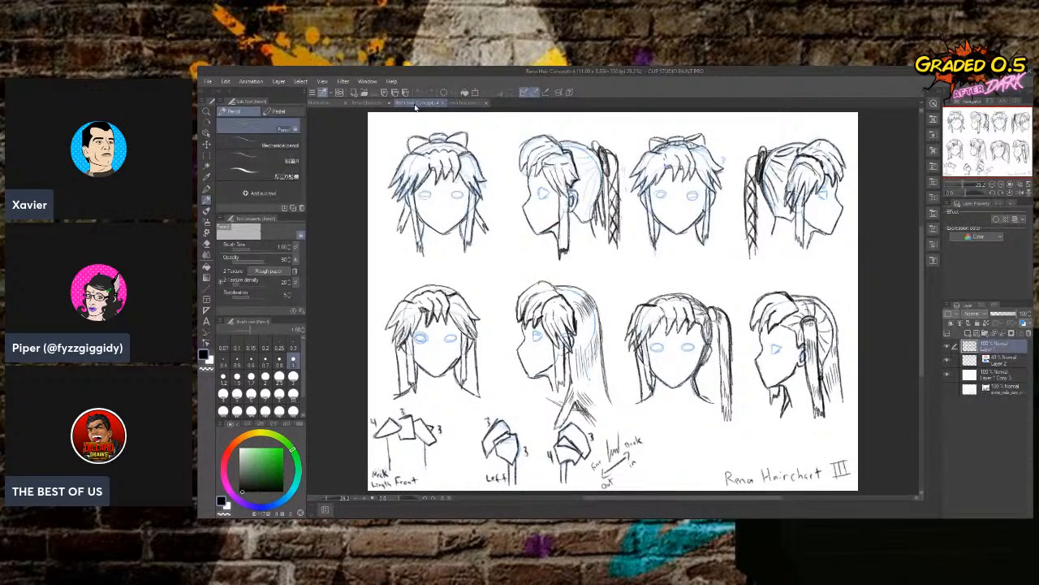
left_click(469, 104)
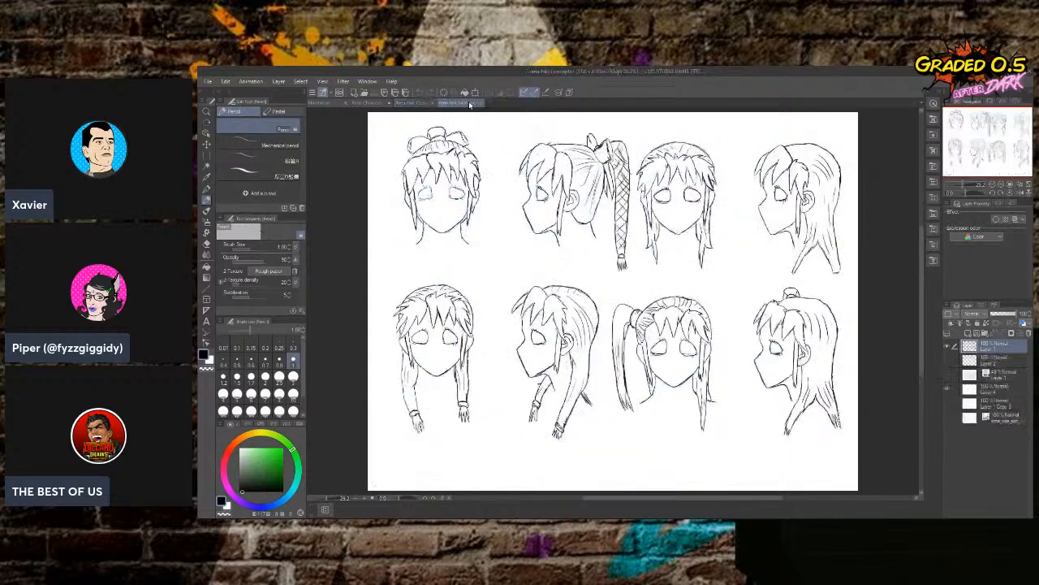
left_click(415, 105)
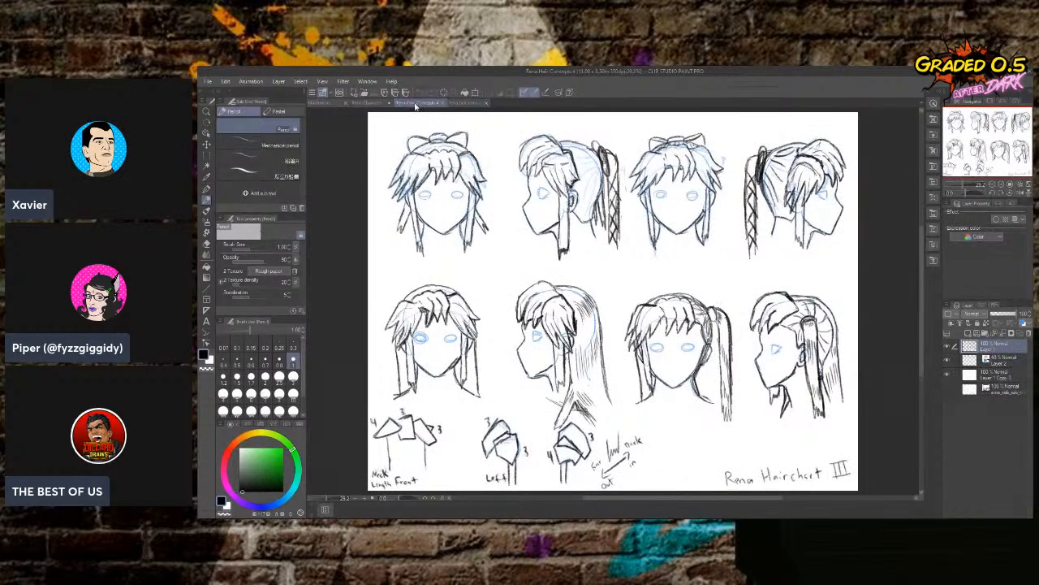
Bring in the ritsuko inoe1.jpg and Ritsuko profile reference images, and toggle the visibility of Layer 1 over the profile image.
left_click(376, 105)
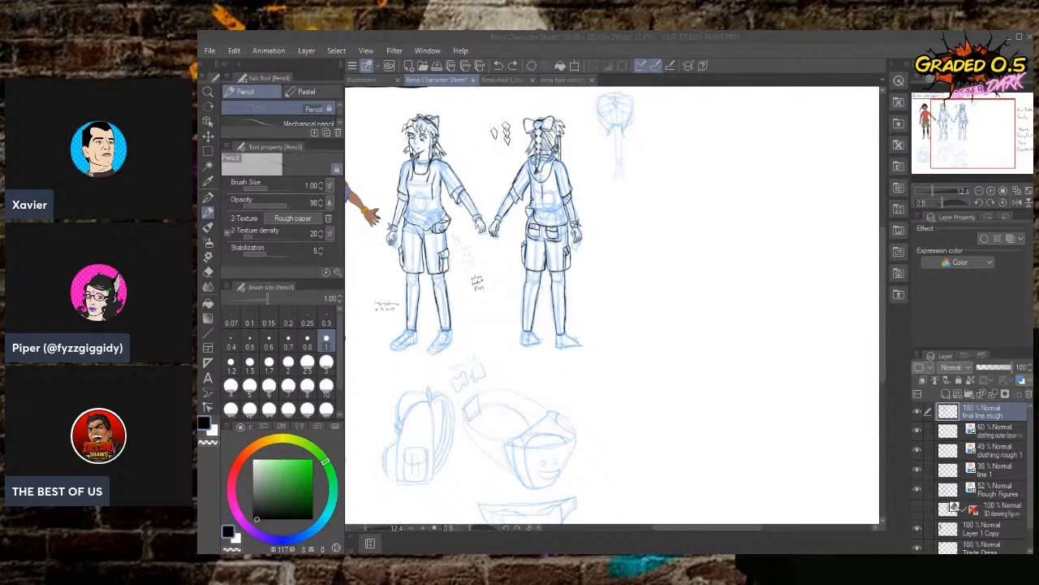
left_click_drag(750, 349, 777, 279)
left_click(714, 60)
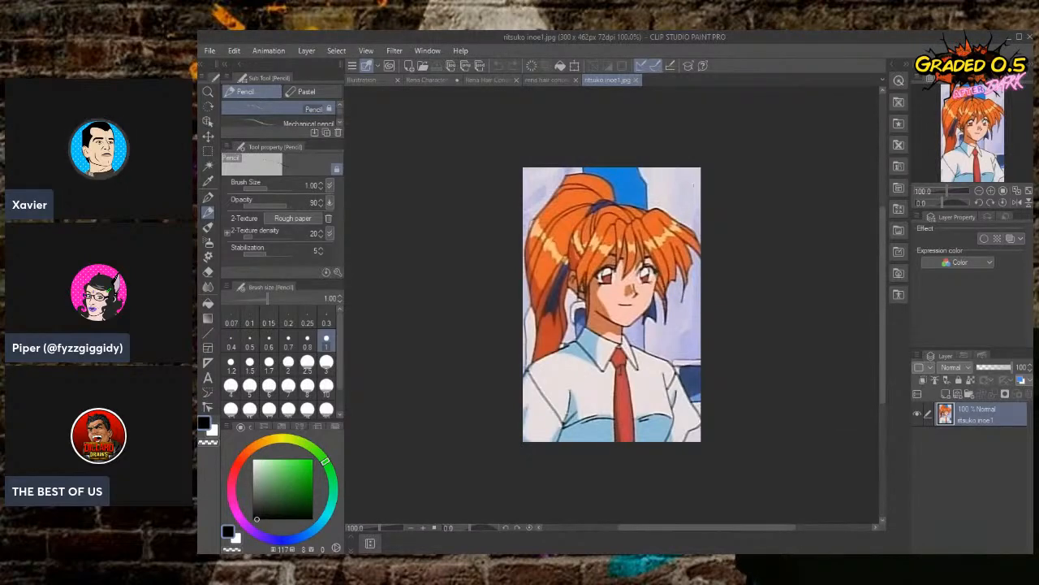
key("alt+Tab")
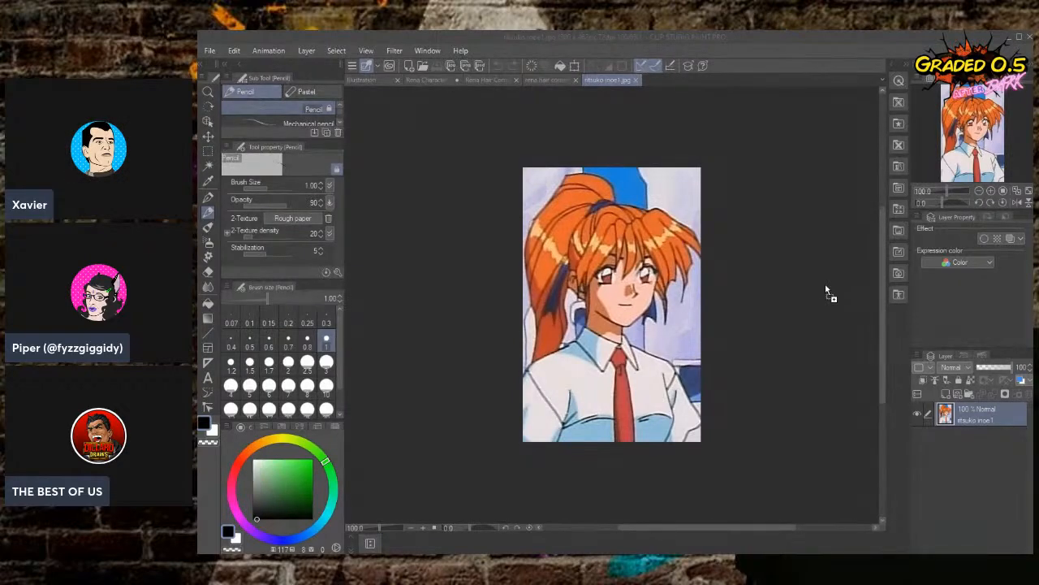
left_click(720, 38)
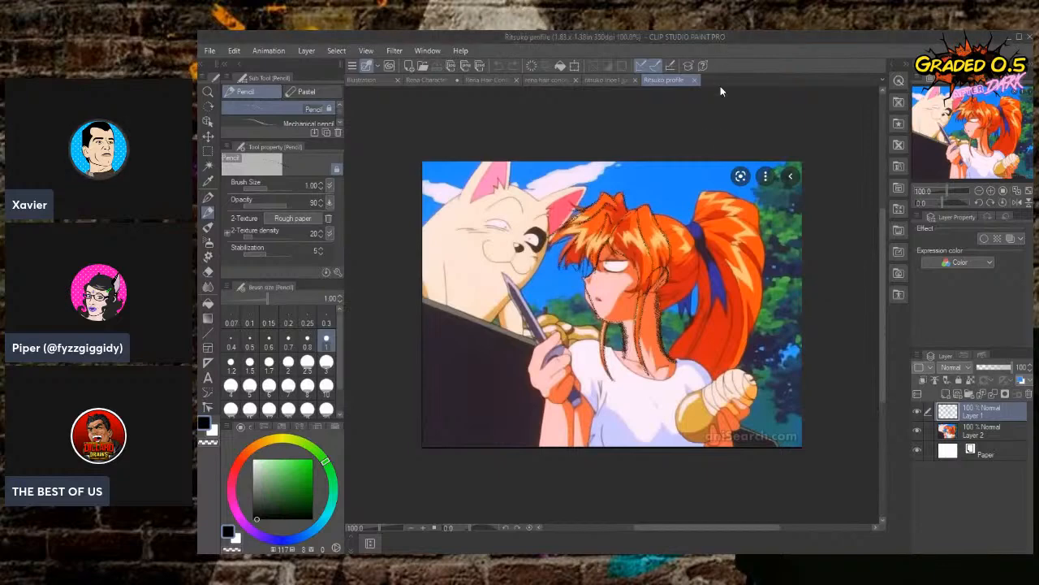
left_click(918, 413)
left_click(918, 414)
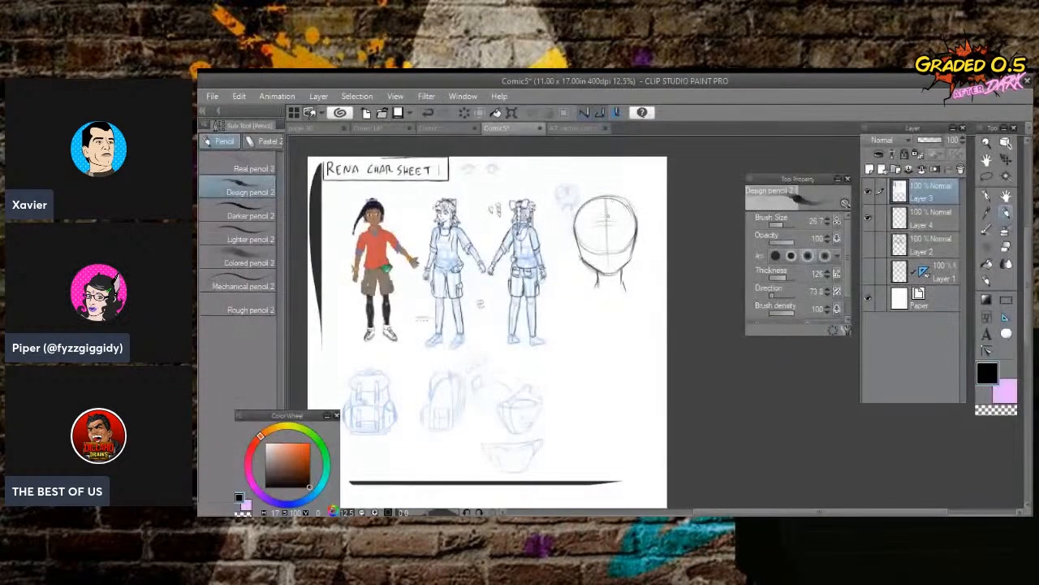
Sketch the hairline, parted bangs and loose side locks around the large head beside the figures on the Comic5 character sheet.
mouse_move(591, 228)
left_mouse_down()
mouse_move(625, 226)
mouse_move(626, 214)
left_mouse_up()
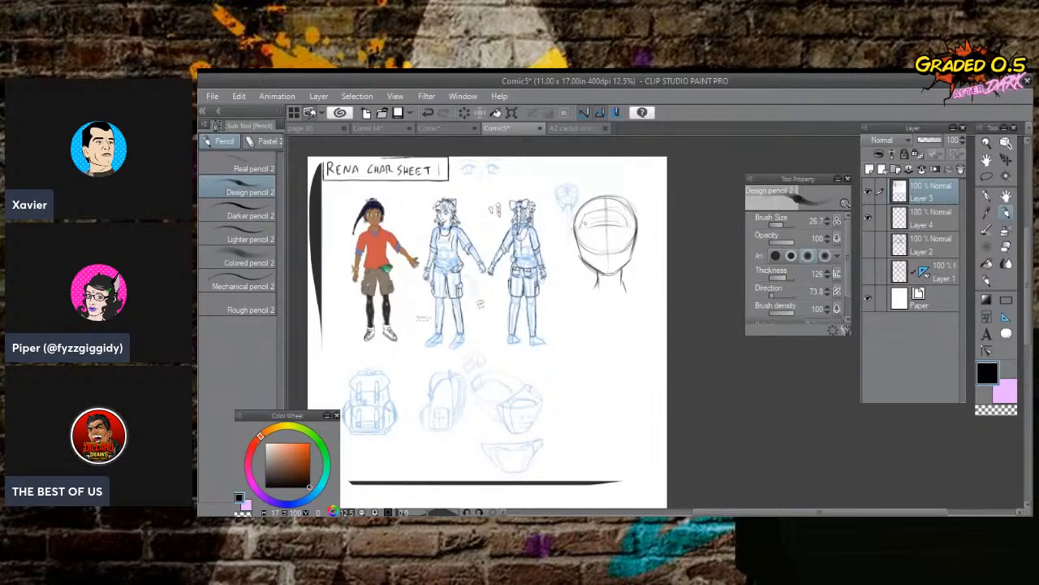
mouse_move(605, 211)
left_mouse_down()
mouse_move(577, 217)
mouse_move(578, 234)
mouse_move(618, 205)
mouse_move(630, 220)
mouse_move(621, 229)
left_mouse_up()
mouse_move(628, 225)
left_mouse_down()
mouse_move(596, 226)
mouse_move(616, 198)
mouse_move(643, 197)
mouse_move(643, 258)
mouse_move(632, 211)
mouse_move(615, 236)
left_mouse_up()
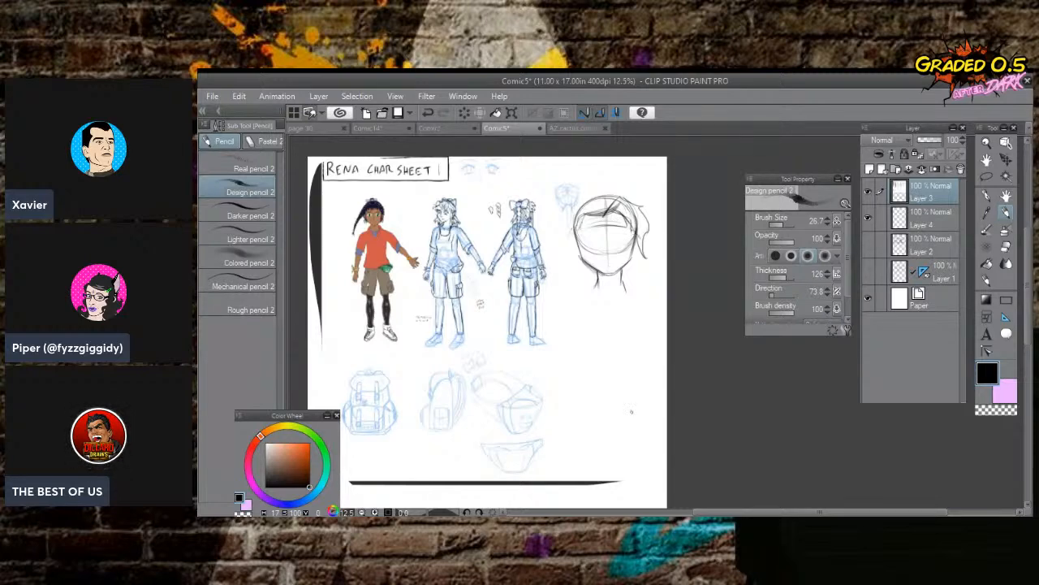
mouse_move(604, 219)
left_mouse_down()
mouse_move(622, 203)
mouse_move(637, 244)
mouse_move(618, 243)
mouse_move(590, 201)
mouse_move(612, 225)
left_mouse_up()
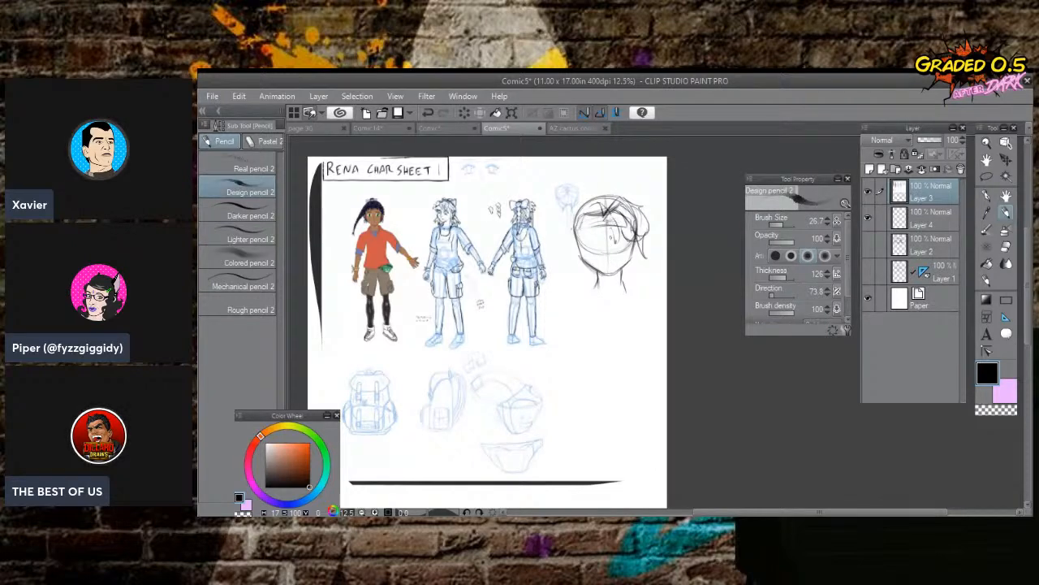
mouse_move(607, 225)
left_mouse_down()
mouse_move(616, 240)
mouse_move(603, 216)
mouse_move(569, 237)
mouse_move(578, 260)
mouse_move(572, 249)
mouse_move(589, 229)
mouse_move(573, 289)
left_mouse_up()
mouse_move(581, 247)
left_mouse_down()
mouse_move(575, 286)
mouse_move(578, 251)
left_mouse_up()
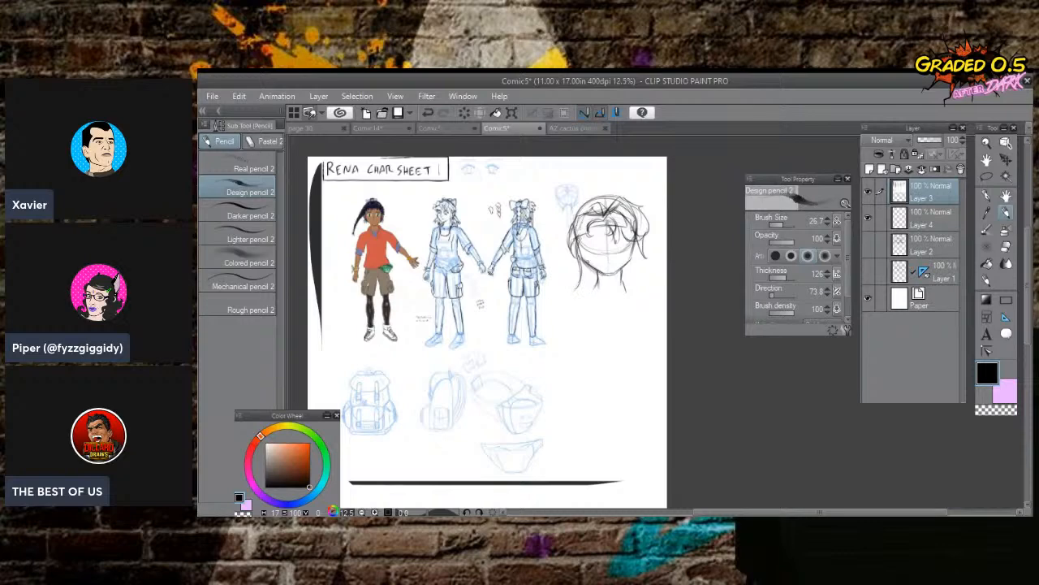
mouse_move(591, 200)
left_mouse_down()
mouse_move(566, 214)
mouse_move(560, 258)
left_mouse_up()
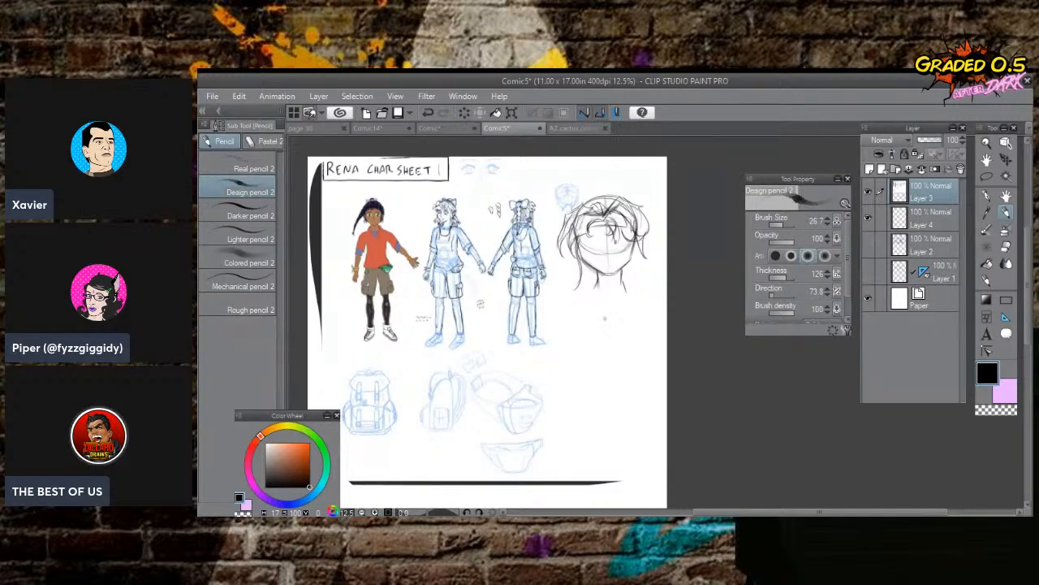
Try out flowing, tapered hair lock shapes in the empty area below the large head.
mouse_move(616, 314)
left_mouse_down()
mouse_move(584, 350)
mouse_move(588, 385)
mouse_move(600, 370)
left_mouse_up()
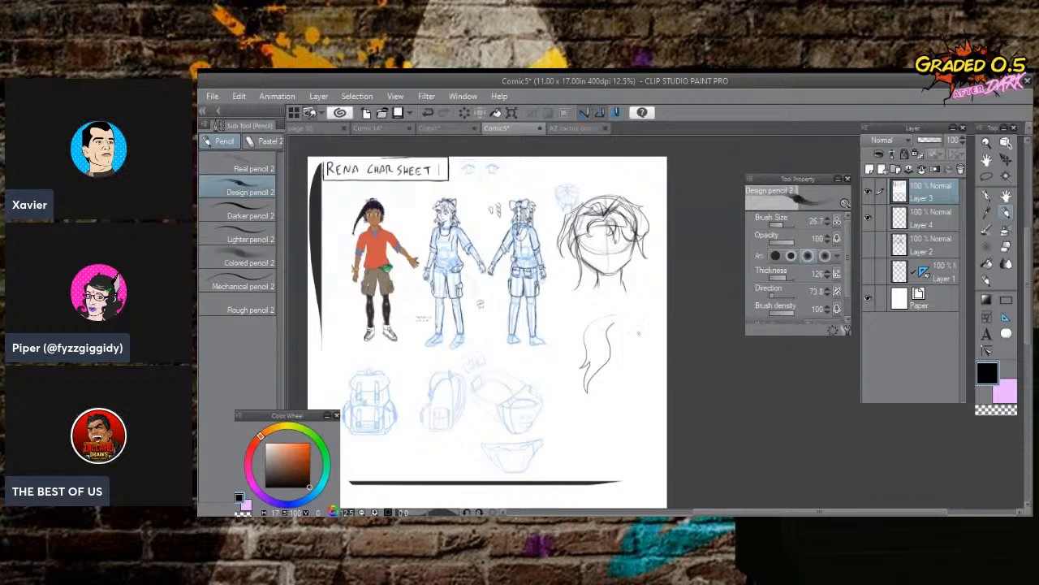
left_click_drag(646, 328, 620, 364)
left_click_drag(643, 328, 604, 393)
Undo the last five pencil strokes and sketch new hair strokes across the crown and forehead of the large head.
left_click(430, 112)
left_click(429, 111)
left_click(429, 112)
left_click(430, 112)
left_click(430, 113)
left_click_drag(601, 200, 594, 209)
mouse_move(580, 220)
left_mouse_down()
mouse_move(570, 232)
mouse_move(593, 225)
mouse_move(587, 219)
mouse_move(574, 225)
mouse_move(606, 230)
mouse_move(610, 244)
mouse_move(619, 234)
left_mouse_up()
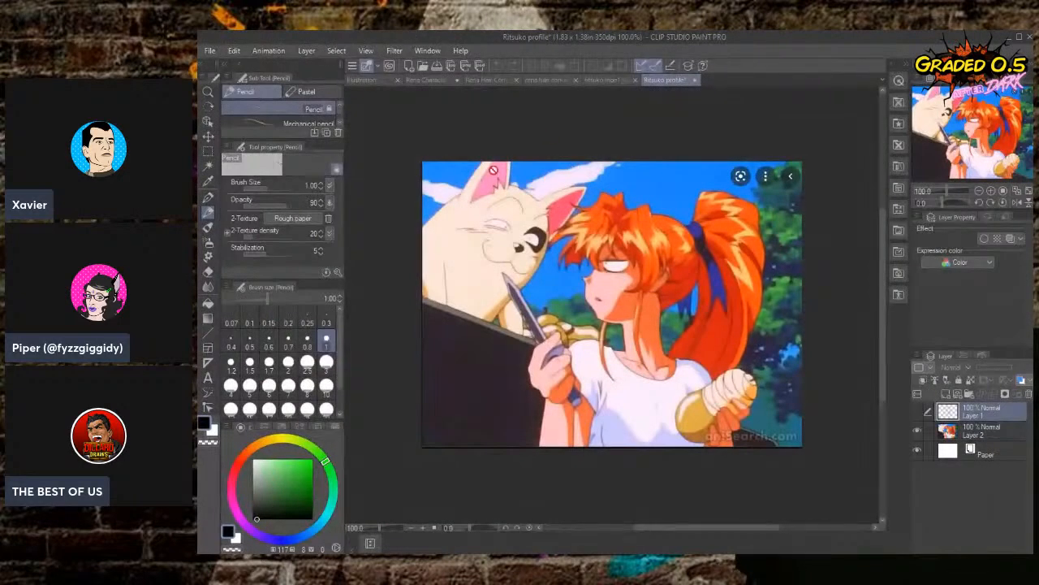
Close the Ritsuko profile image without saving, along with ritsuko inoe1.jpg and both Rena hair concept files.
left_click(695, 80)
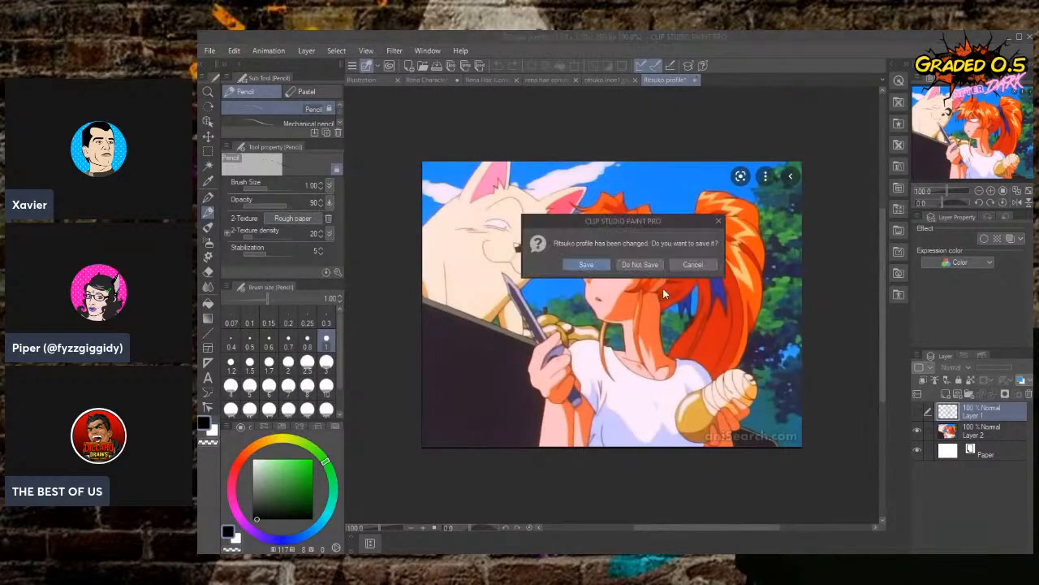
left_click(639, 258)
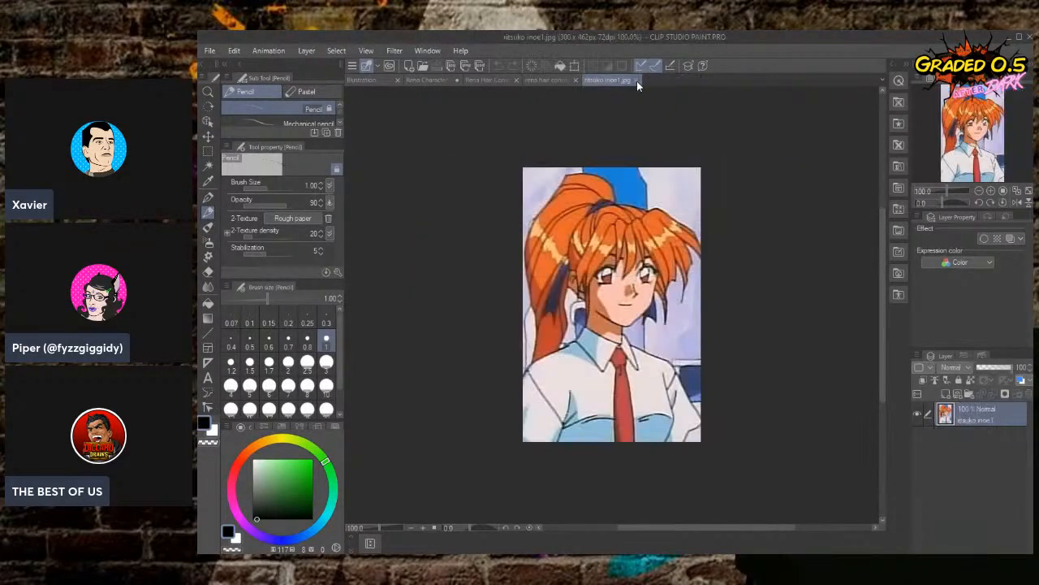
left_click(637, 80)
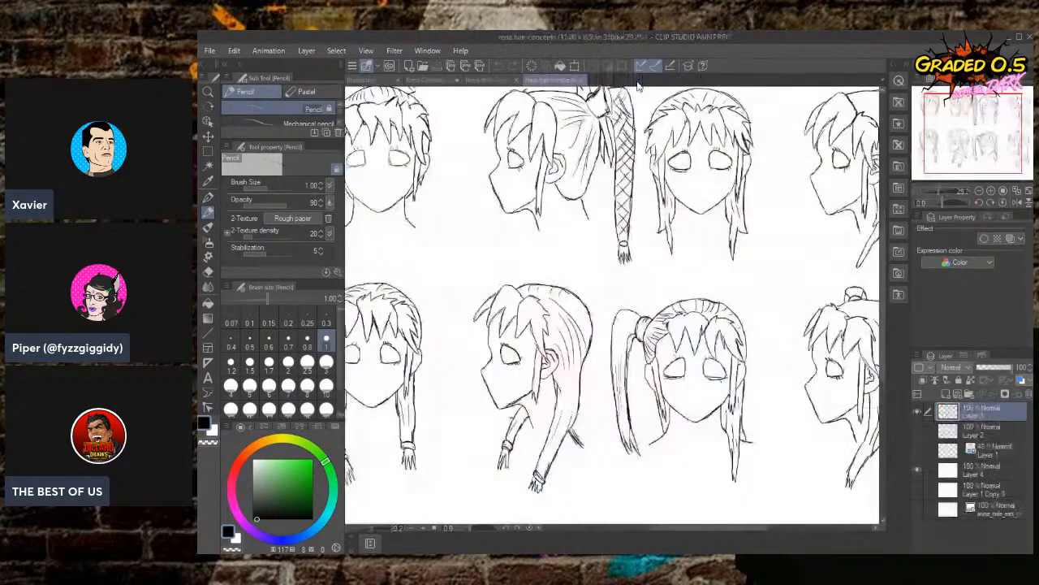
left_click(583, 80)
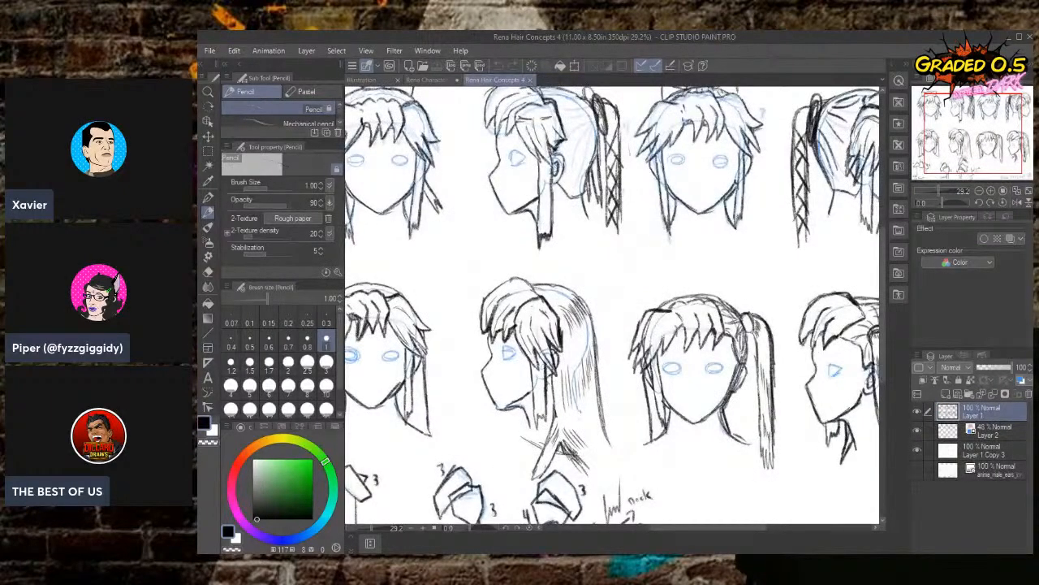
scroll(576, 452, "down", 2)
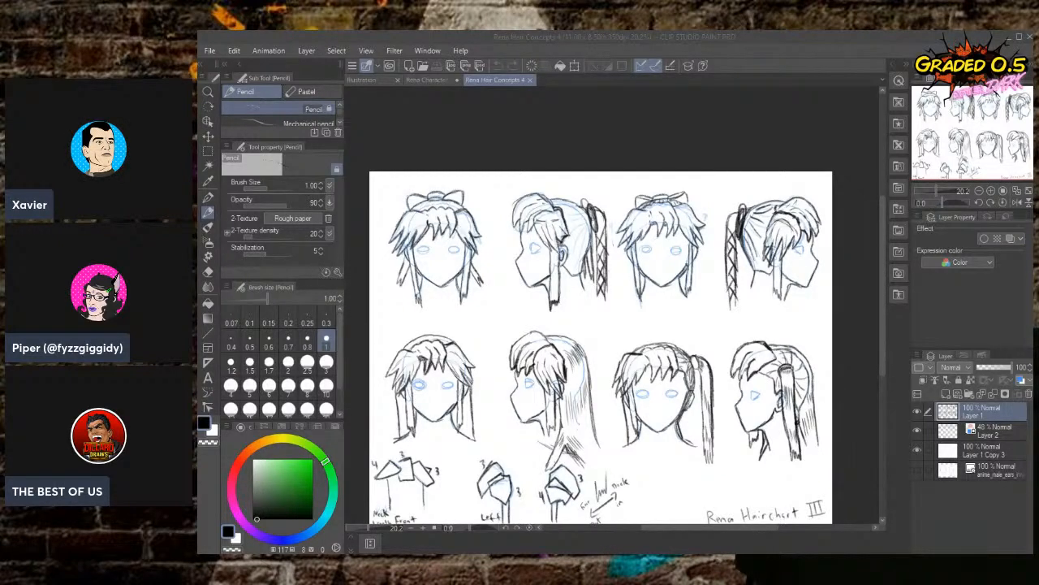
left_click(530, 79)
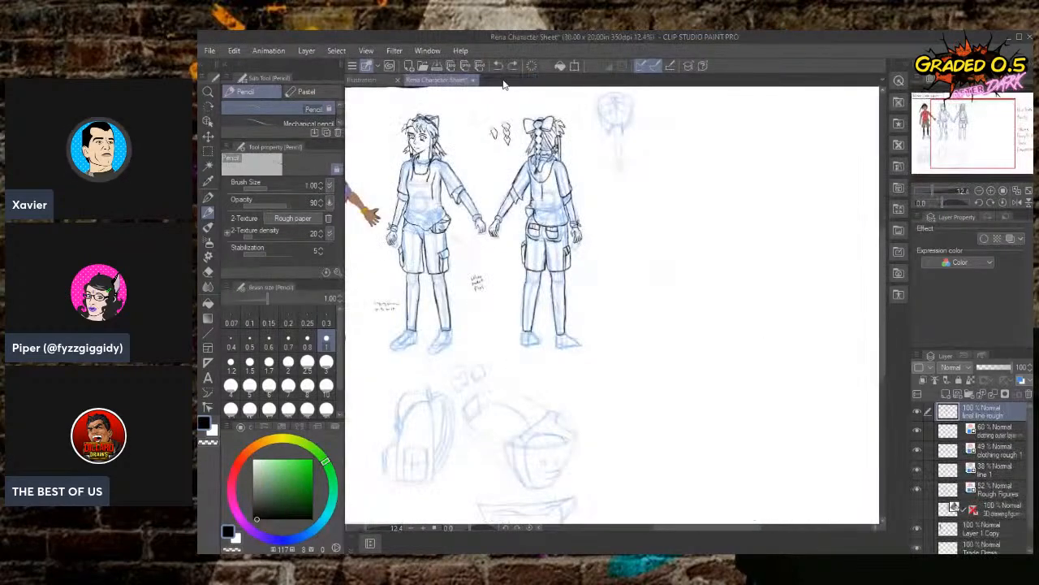
Look over the Rena Character Sheet, including the handwritten detail list, the figures, and the backpack and fanny pack sketches.
left_click_drag(971, 138, 990, 140)
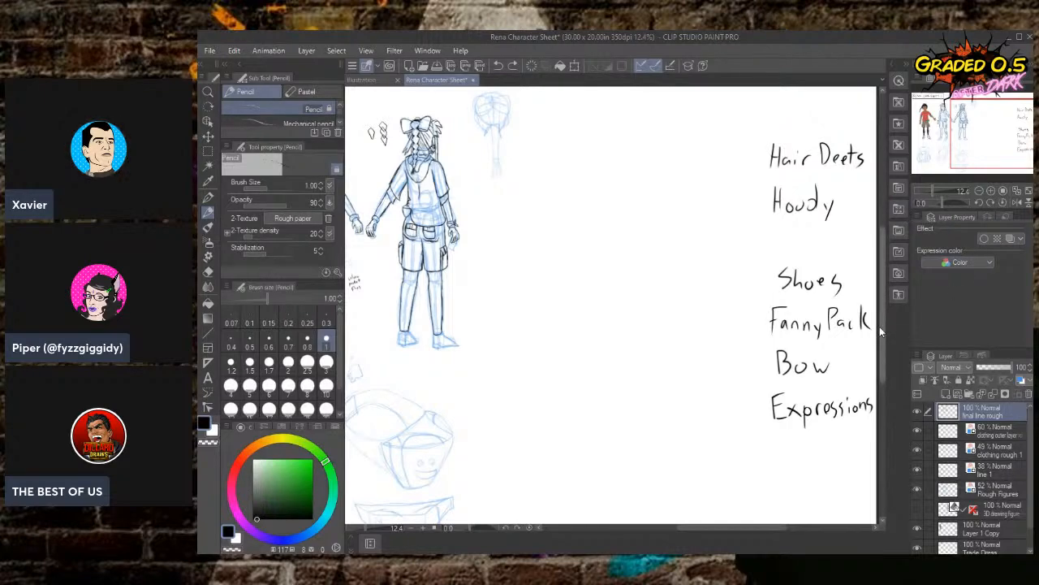
left_click_drag(733, 527, 672, 521)
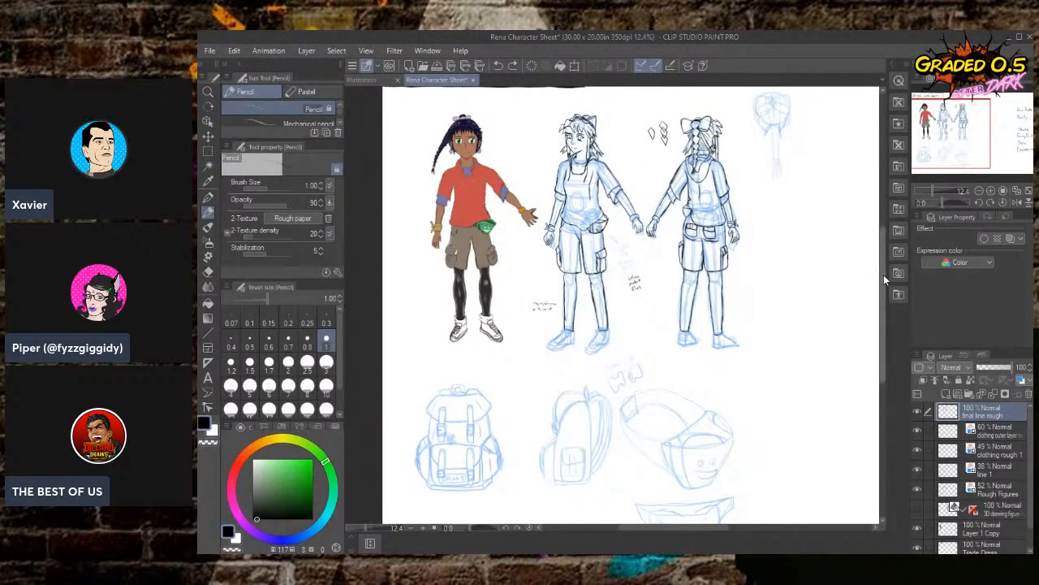
mouse_move(881, 273)
left_mouse_down()
mouse_move(881, 303)
mouse_move(881, 284)
left_mouse_up()
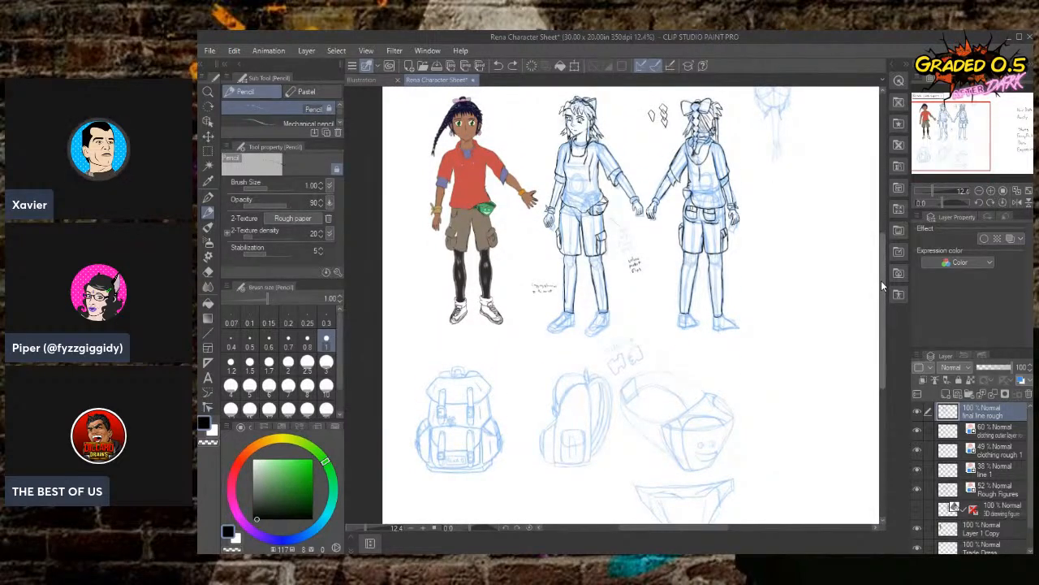
left_click_drag(881, 284, 881, 299)
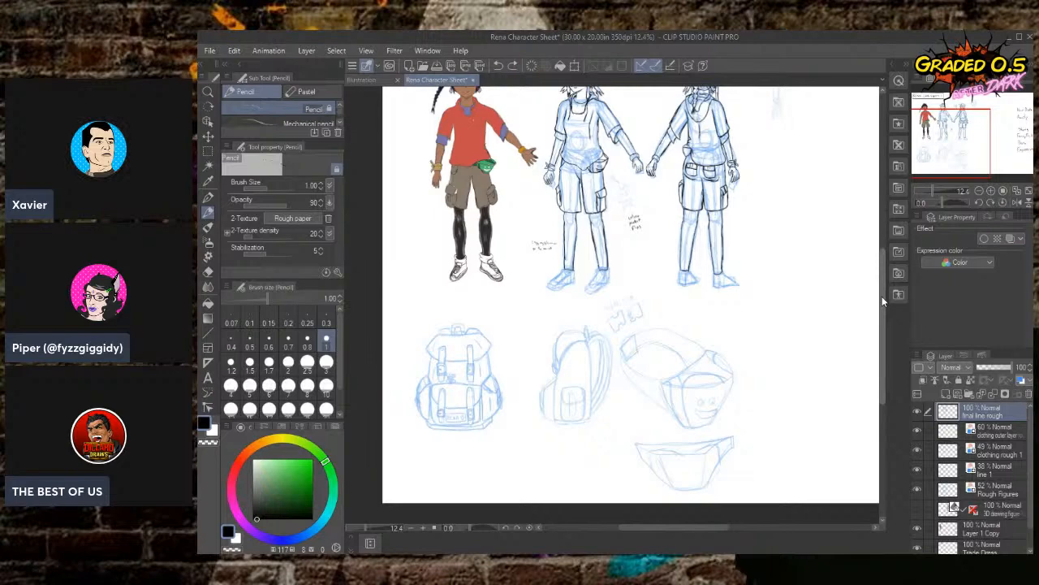
mouse_move(883, 297)
left_mouse_down()
mouse_move(882, 268)
mouse_move(888, 308)
left_mouse_up()
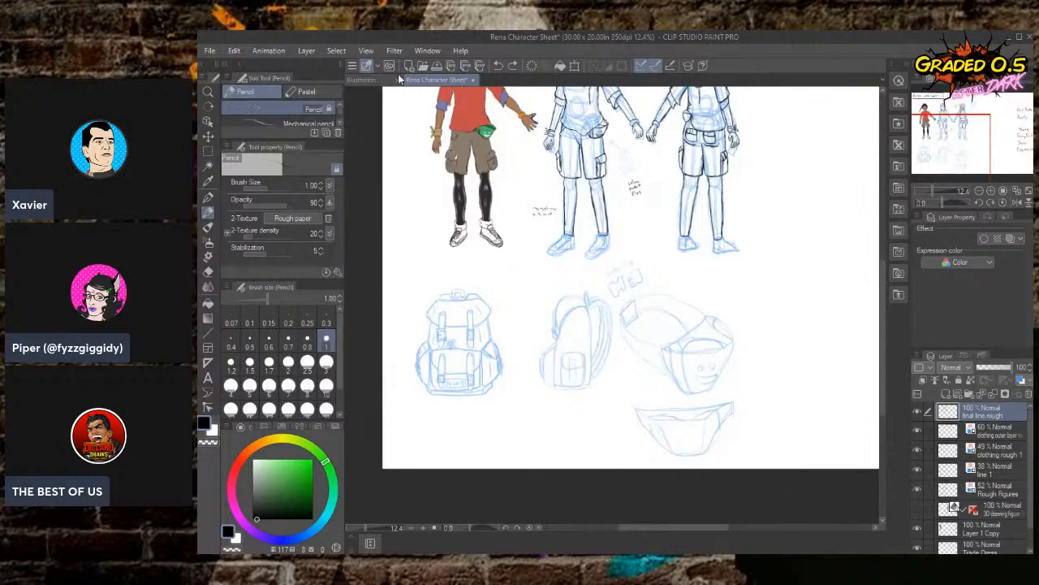
Open the Logos and Crests 1 file from the In Universe Logos folder and examine its company logos and pirate crest sketches.
left_click(213, 50)
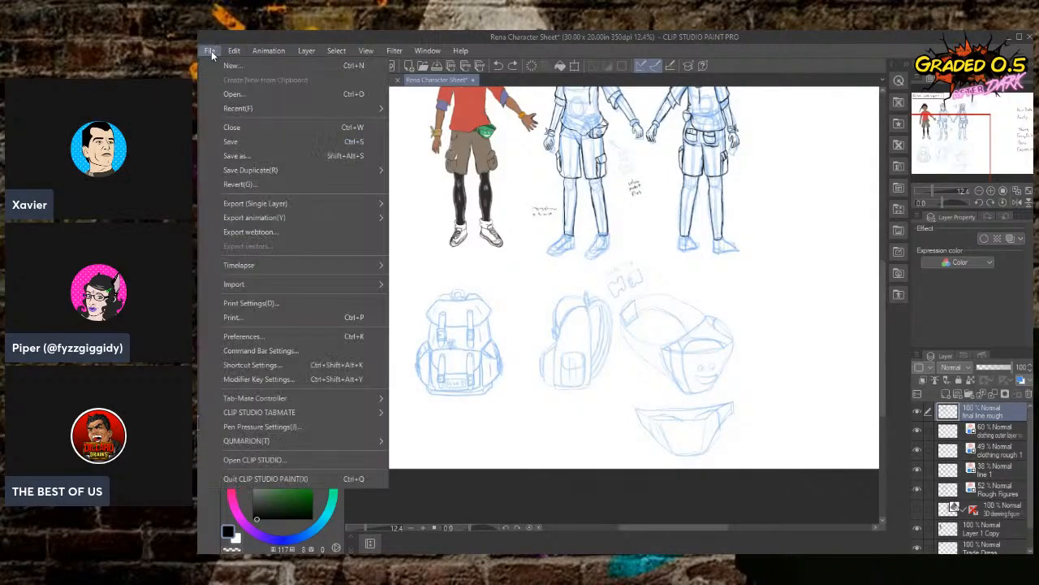
left_click(244, 101)
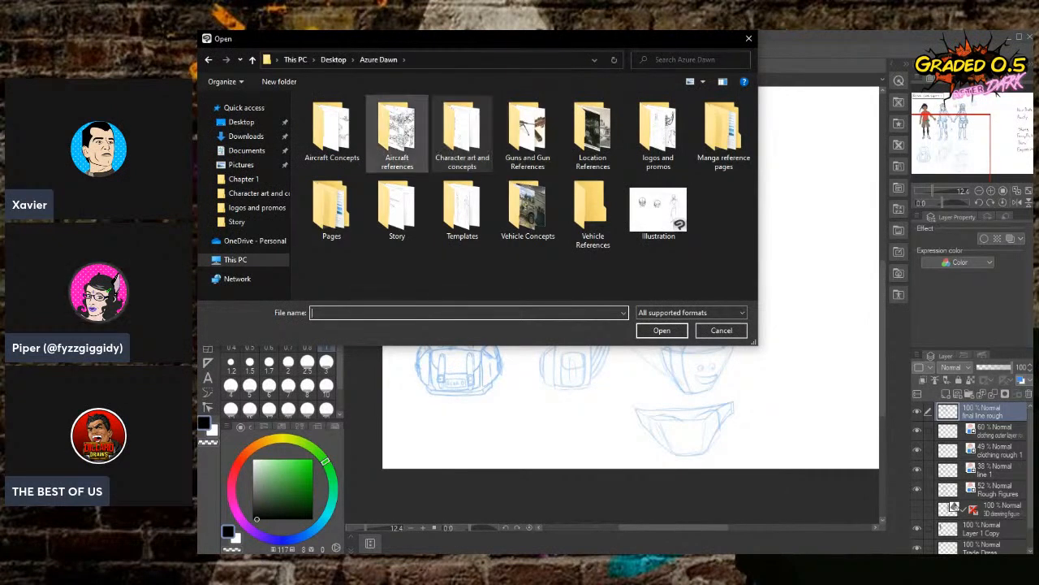
double_click(658, 132)
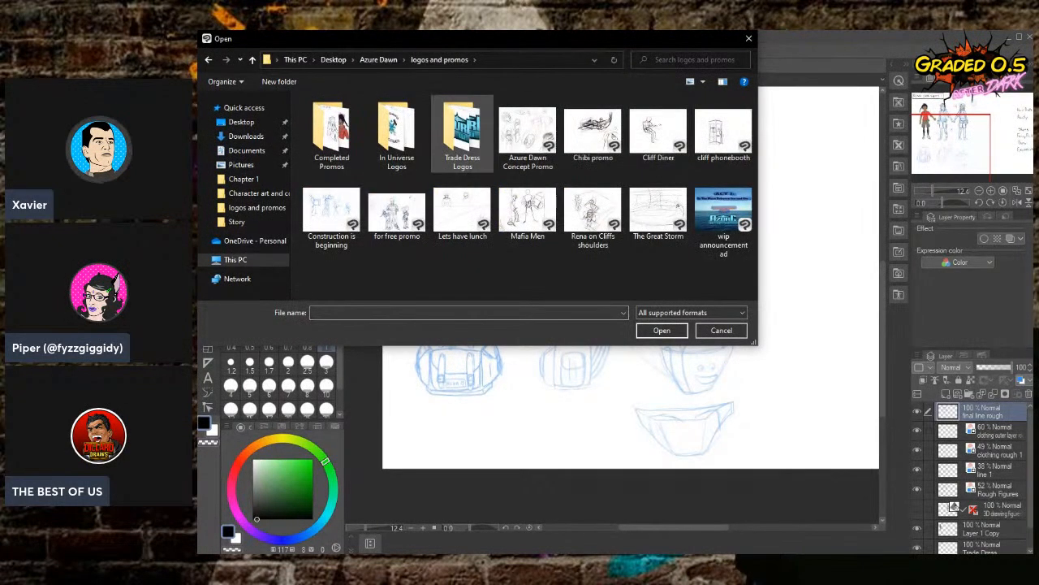
double_click(396, 132)
double_click(391, 131)
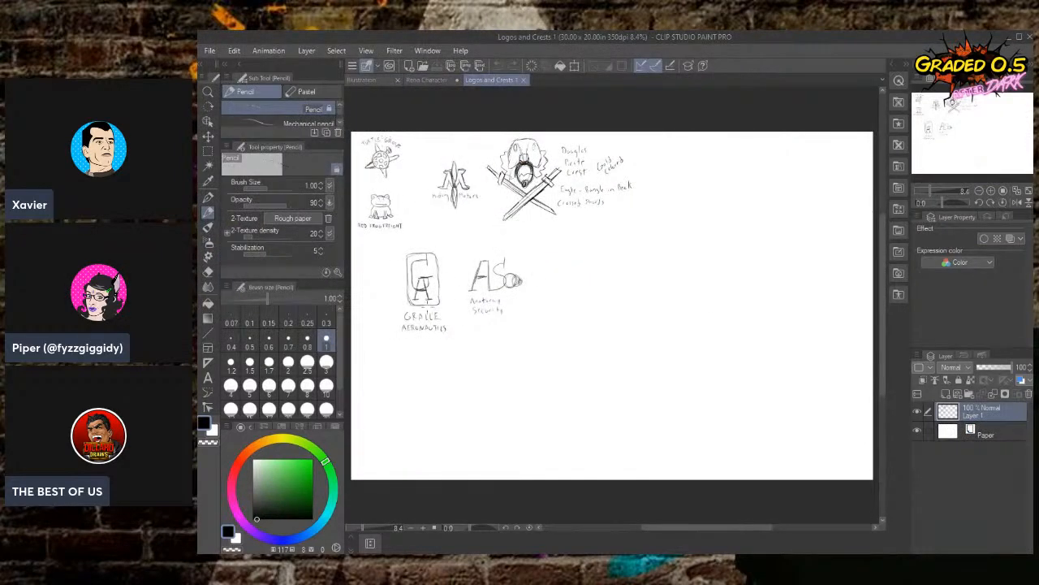
scroll(427, 302, "up", 4)
left_click_drag(949, 129, 939, 120)
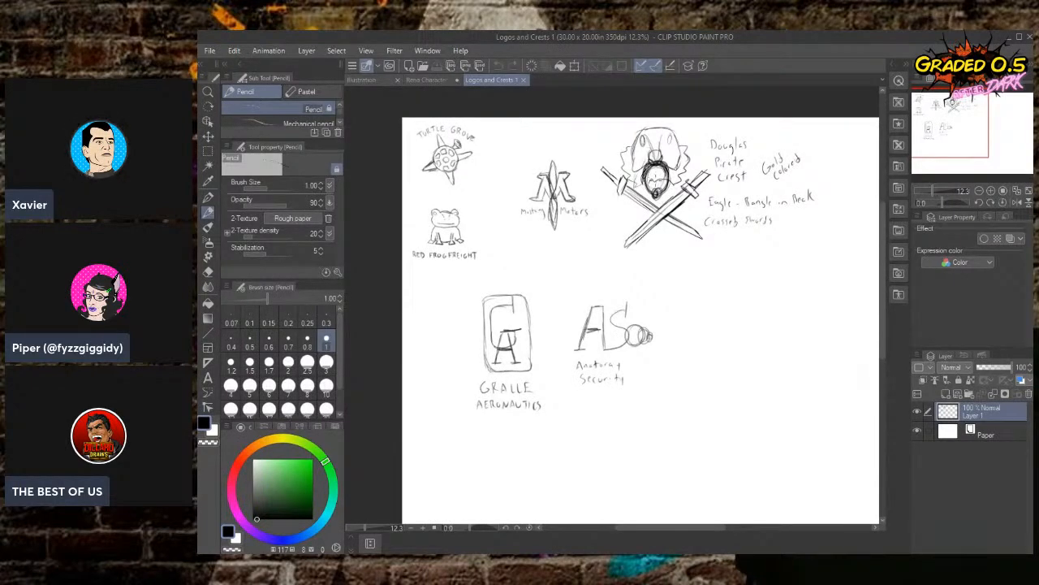
left_click_drag(655, 177, 654, 184)
left_click(433, 79)
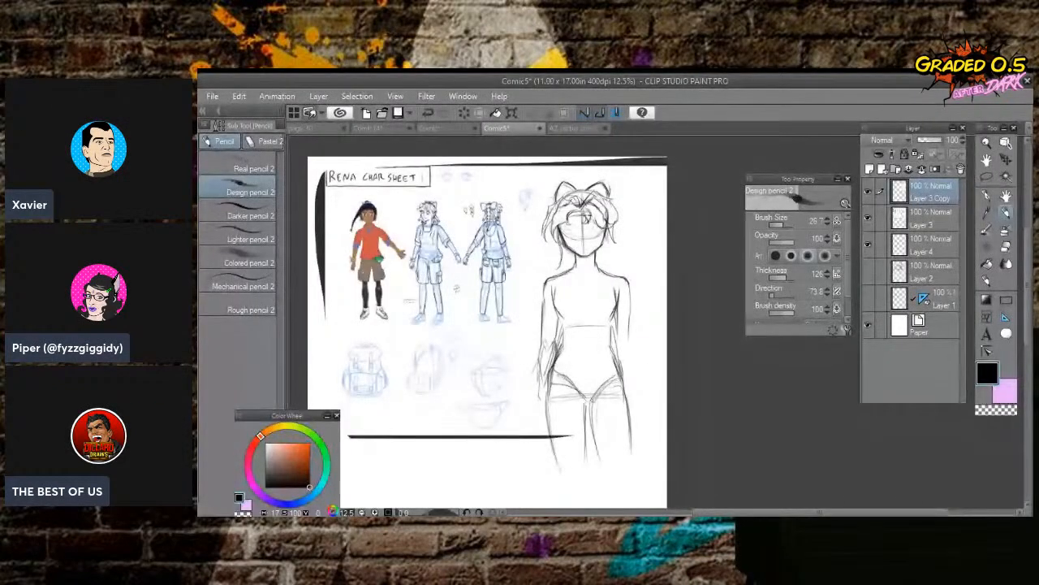
Sketch the knees and lower legs of the large standing figure beside the Rena reference sheet.
left_click_drag(629, 420, 622, 470)
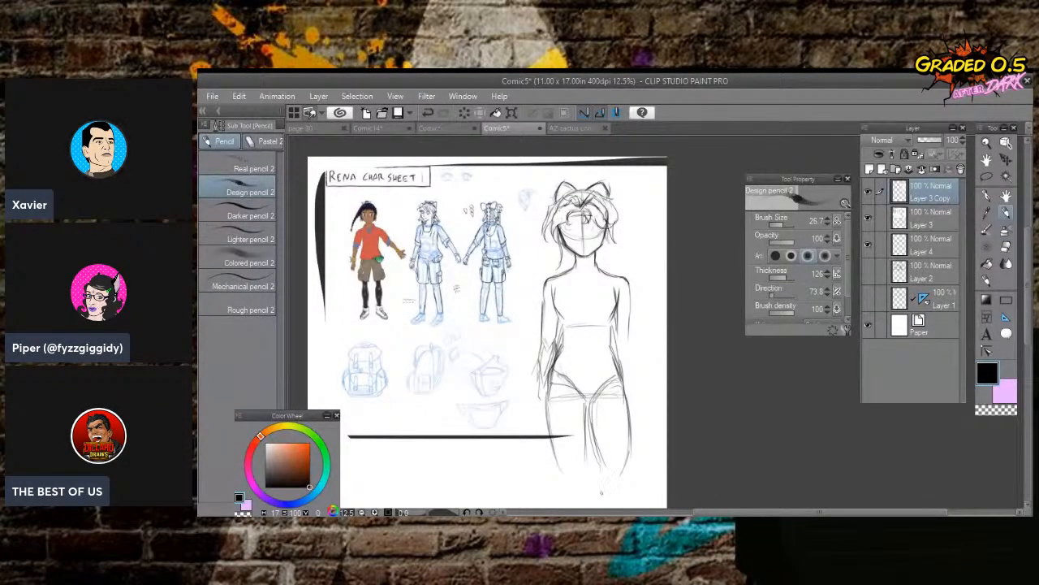
scroll(602, 492, "down", 2)
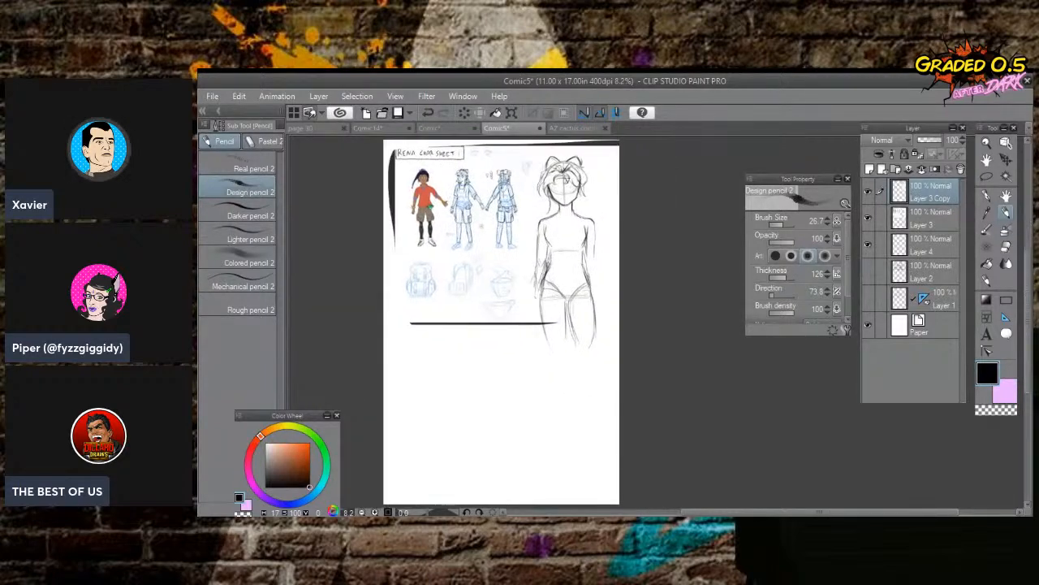
mouse_move(567, 321)
left_mouse_down()
mouse_move(566, 365)
mouse_move(550, 359)
mouse_move(550, 370)
mouse_move(550, 355)
mouse_move(548, 385)
mouse_move(547, 369)
mouse_move(552, 418)
left_mouse_up()
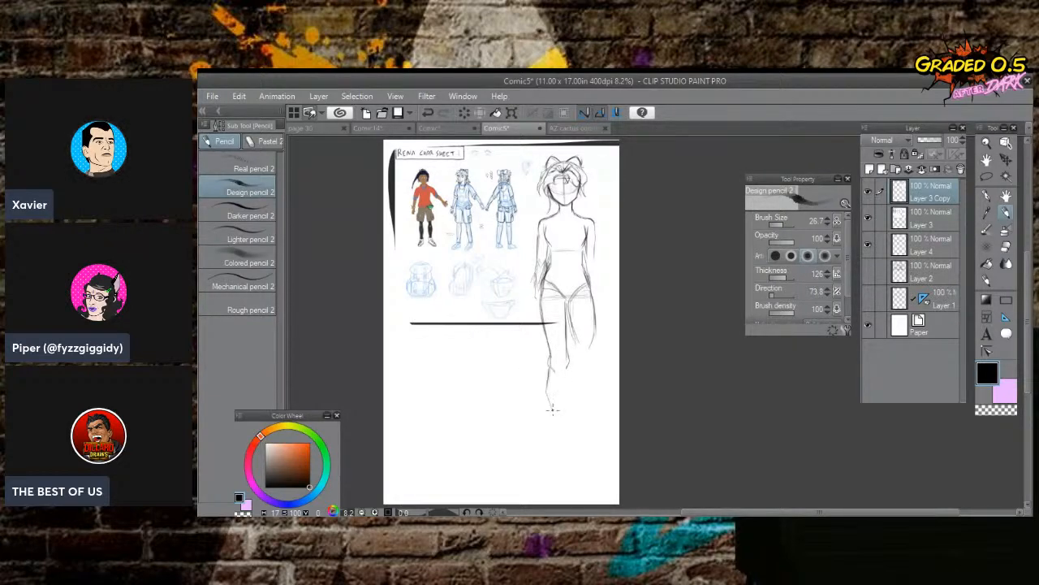
mouse_move(567, 367)
left_mouse_down()
mouse_move(565, 420)
mouse_move(552, 395)
mouse_move(559, 429)
left_mouse_up()
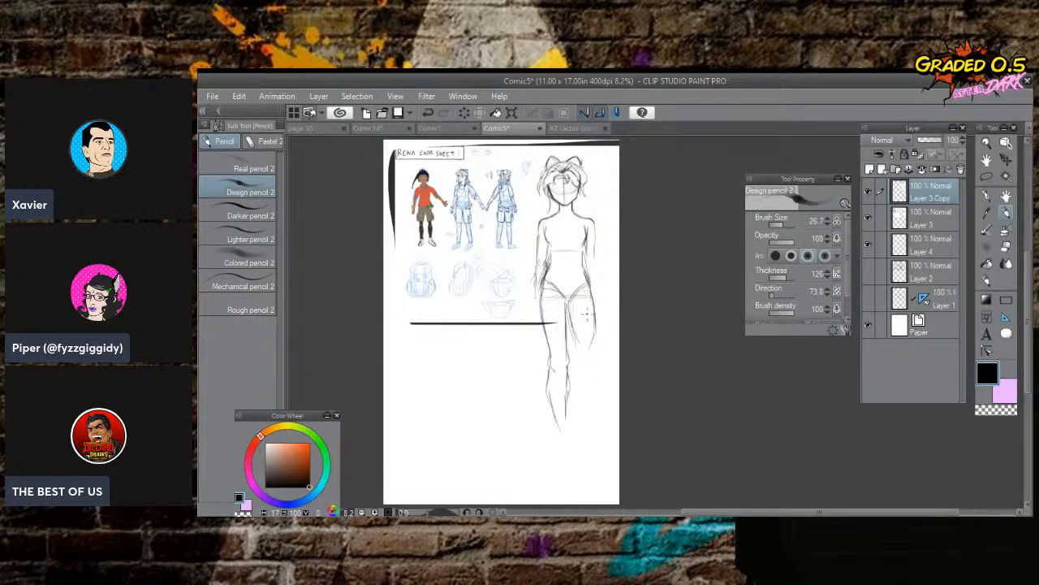
mouse_move(595, 348)
left_mouse_down()
mouse_move(594, 316)
mouse_move(586, 375)
mouse_move(576, 366)
mouse_move(576, 382)
mouse_move(577, 390)
mouse_move(599, 378)
mouse_move(595, 423)
left_mouse_up()
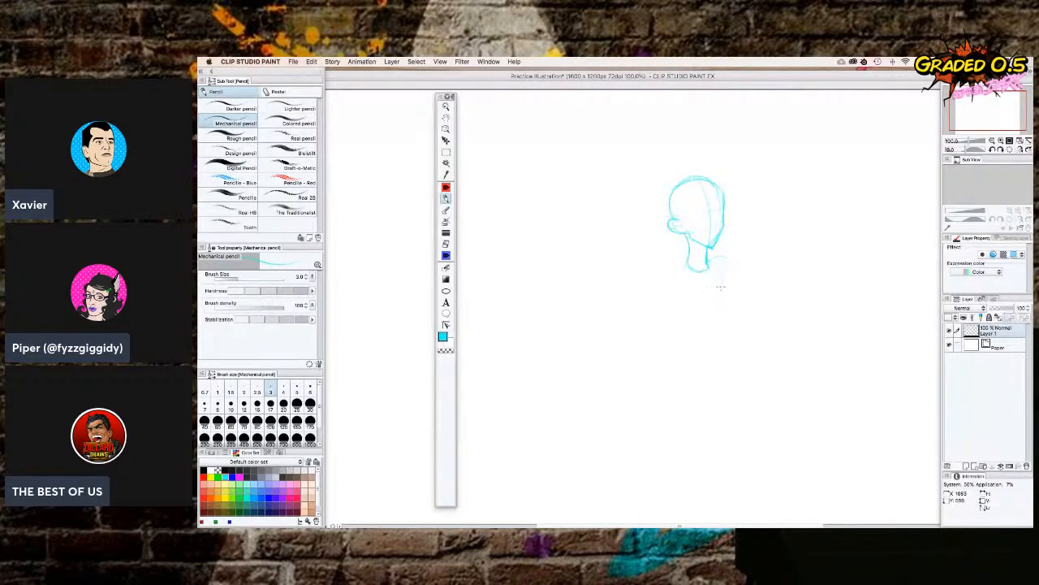
Try out a narrow torso with a curved centre line and a bent upper leg below the cyan head and neck.
left_click_drag(719, 294, 722, 311)
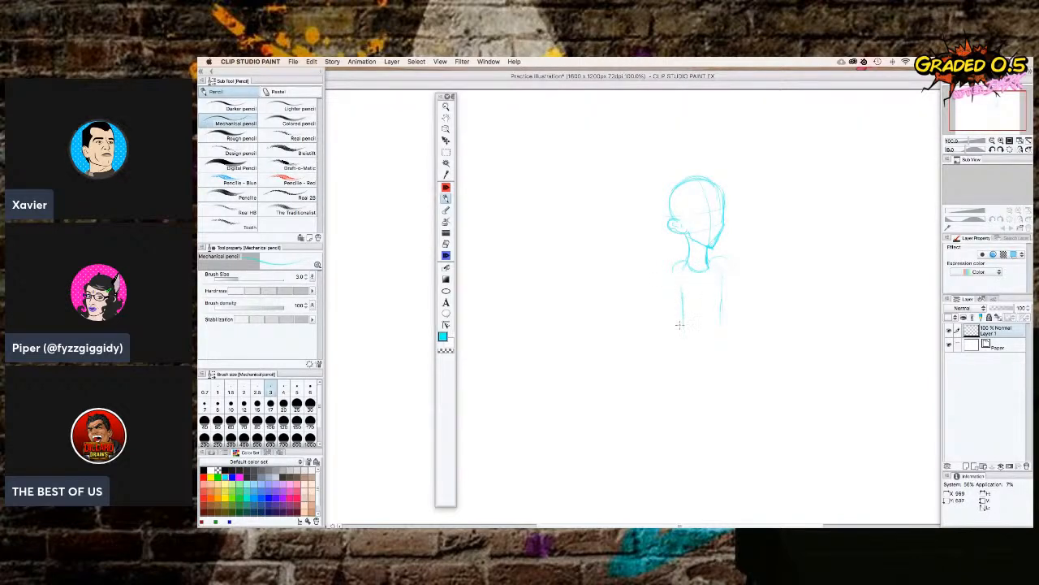
mouse_move(681, 323)
left_mouse_down()
mouse_move(679, 347)
mouse_move(719, 297)
mouse_move(717, 349)
left_mouse_up()
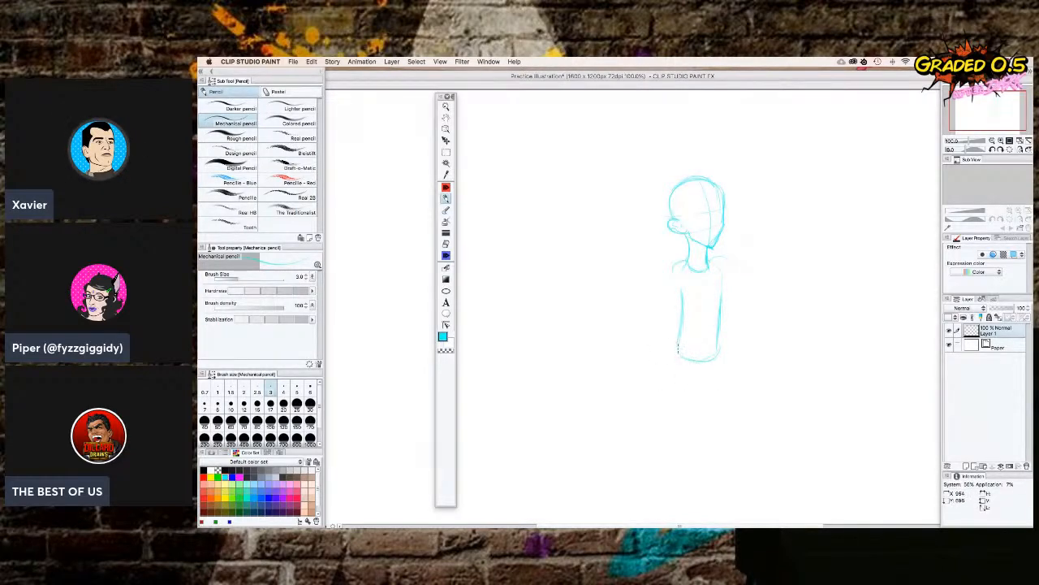
left_click_drag(703, 243, 706, 225)
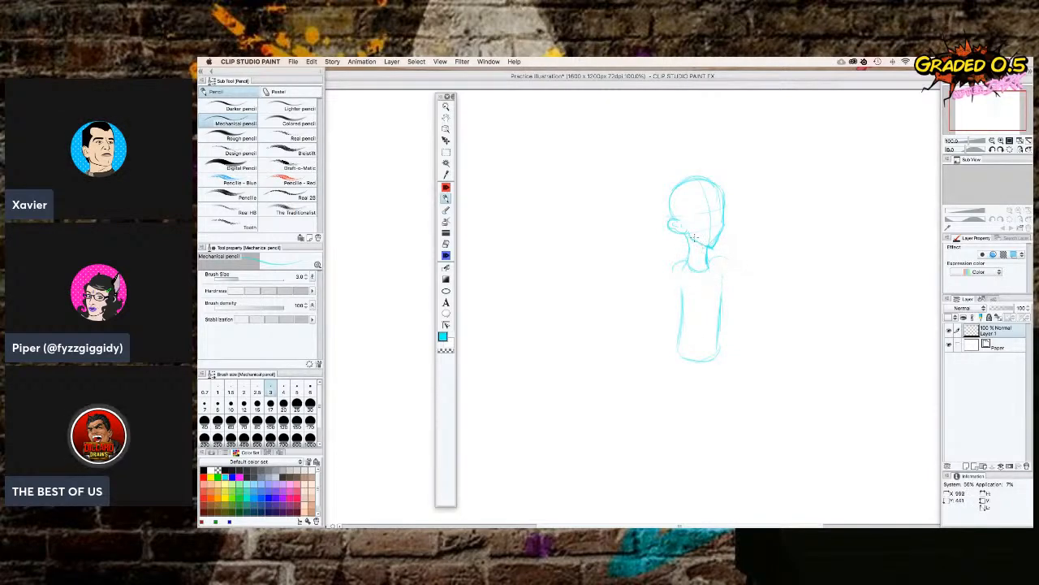
mouse_move(704, 270)
left_mouse_down()
mouse_move(691, 356)
mouse_move(687, 367)
left_mouse_up()
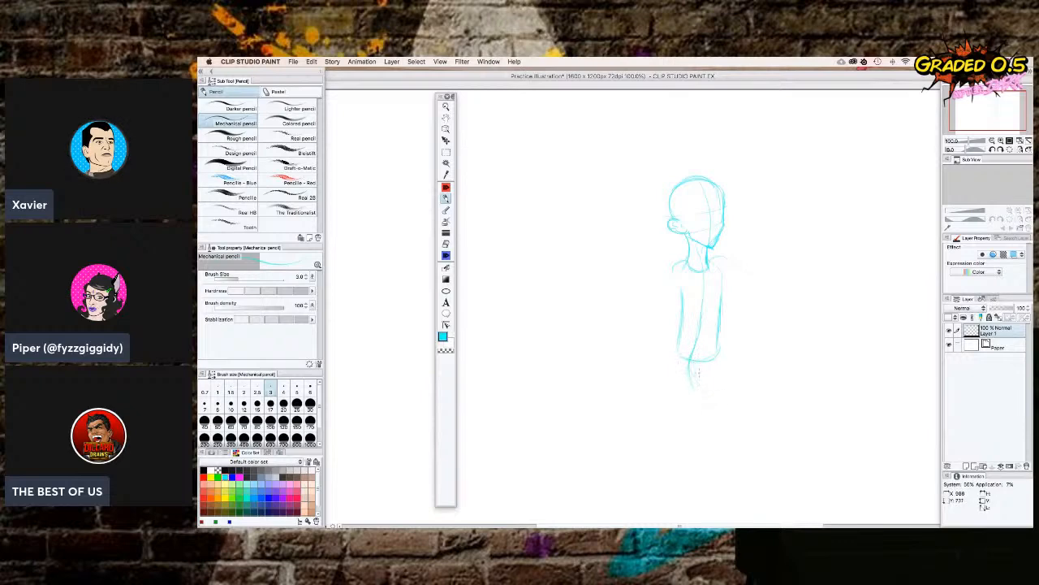
left_click_drag(690, 345, 712, 398)
left_click_drag(712, 403, 731, 421)
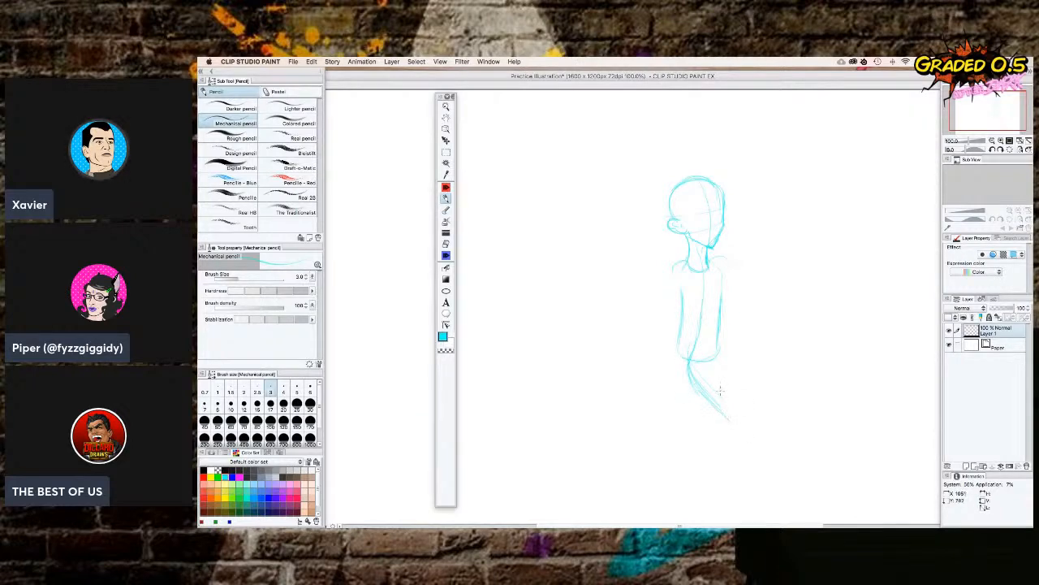
Erase the cyan figure's leg, torso, shoulders and lower neck with the Block eraser, enlarging its brush size to 8.0.
key("e")
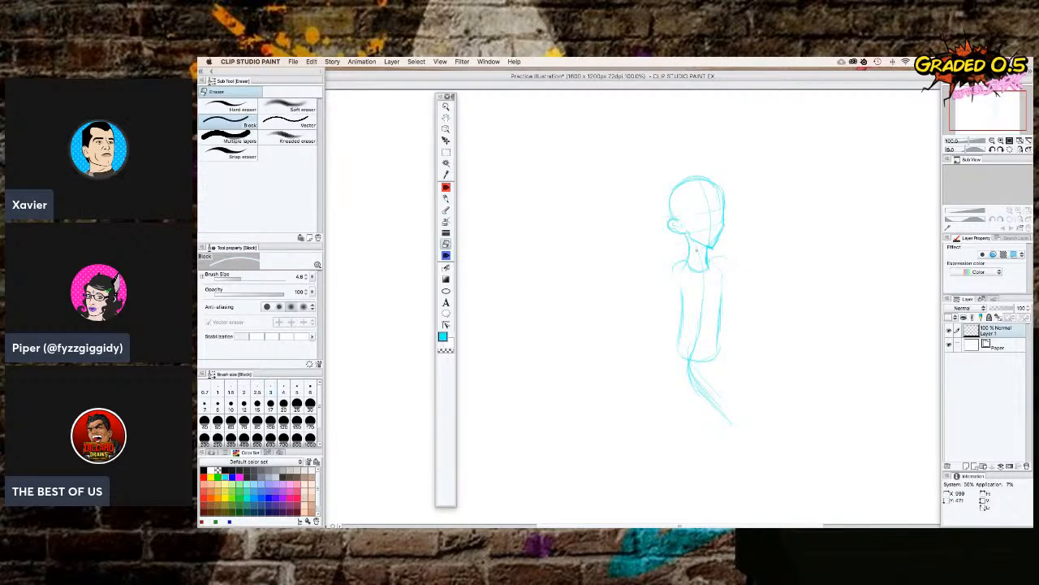
mouse_move(704, 273)
left_mouse_down()
mouse_move(689, 370)
mouse_move(730, 421)
mouse_move(689, 368)
left_mouse_up()
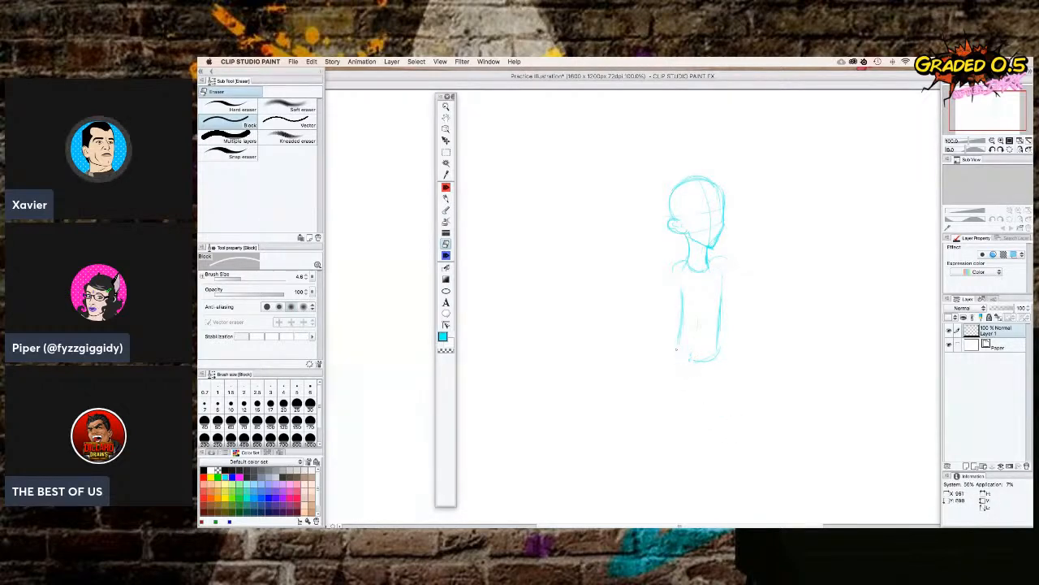
mouse_move(716, 357)
left_mouse_down()
mouse_move(721, 300)
mouse_move(718, 309)
left_mouse_up()
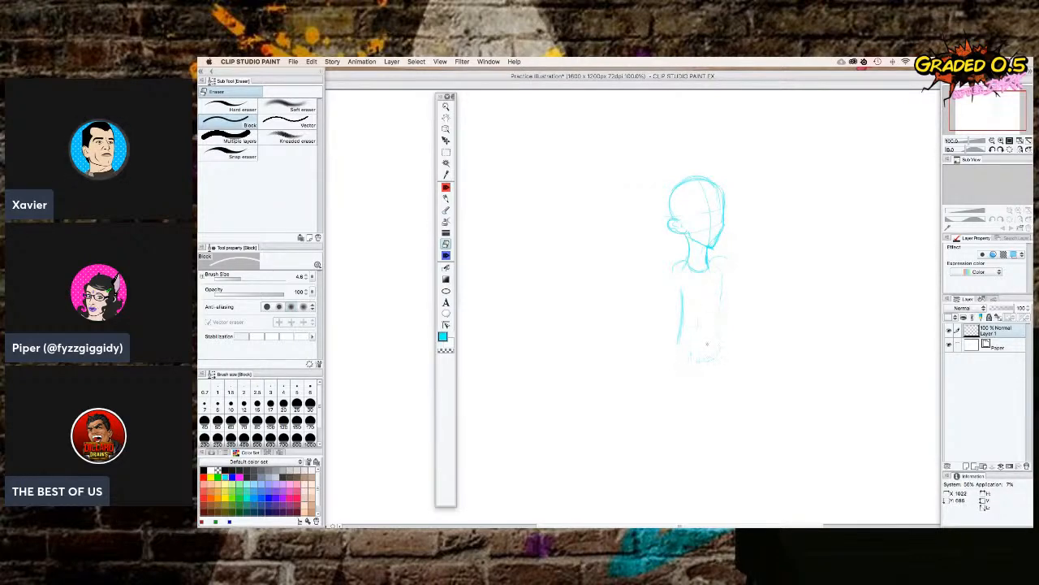
left_click(307, 275)
left_click(308, 276)
left_click(308, 275)
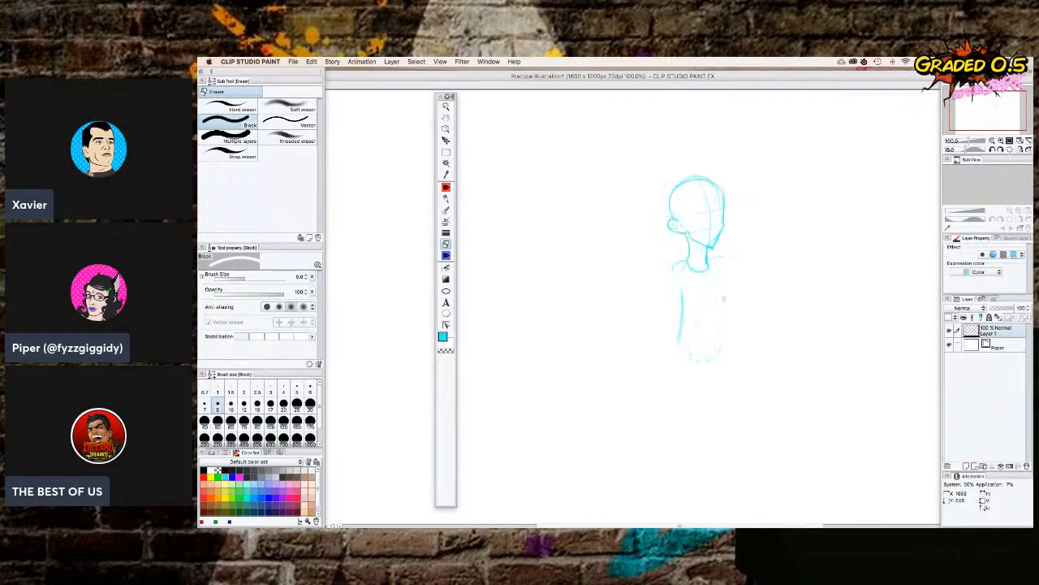
left_click_drag(682, 293, 677, 332)
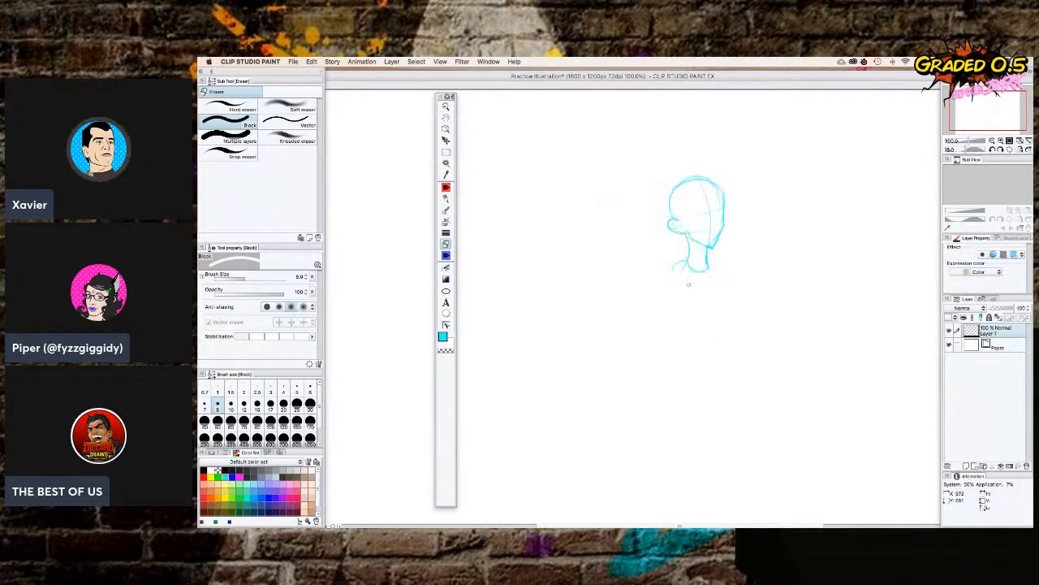
left_click_drag(711, 264, 709, 253)
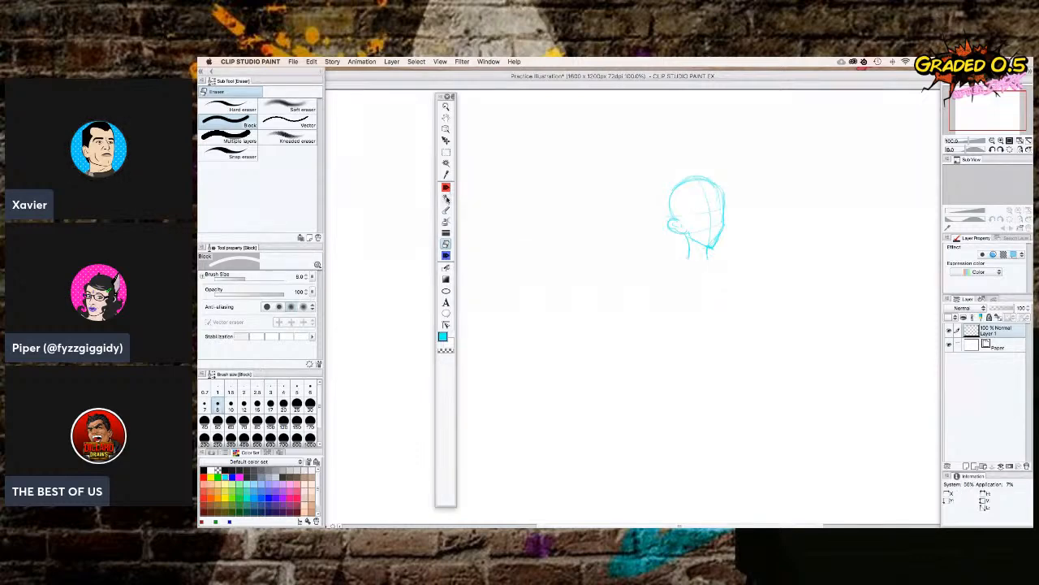
Sketch new body guide lines down from the cyan figure's neck with the Mechanical pencil.
left_click(449, 197)
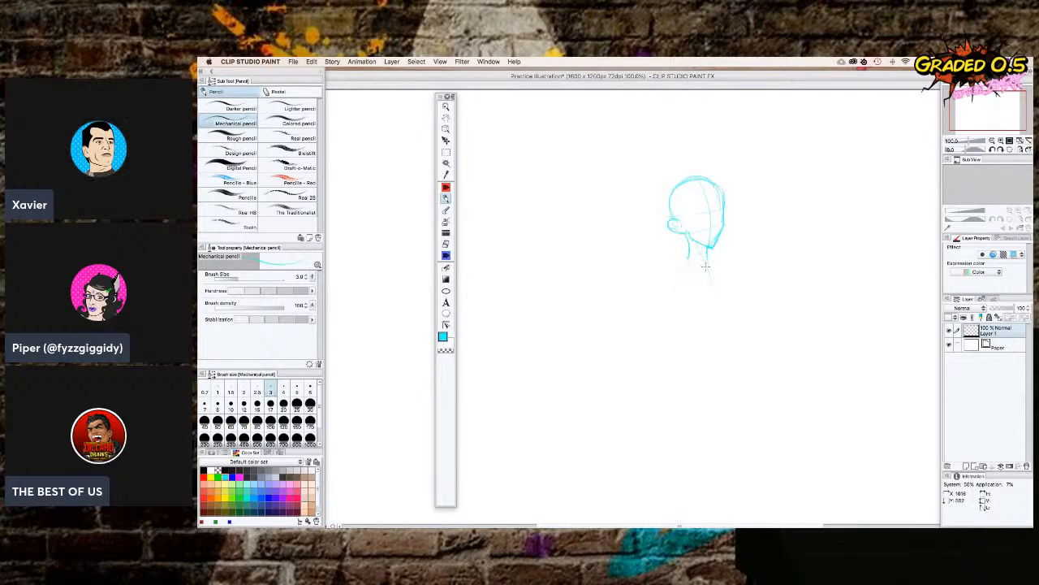
left_click_drag(710, 278, 720, 327)
mouse_move(708, 275)
left_mouse_down()
mouse_move(717, 318)
mouse_move(713, 291)
mouse_move(714, 330)
mouse_move(715, 315)
mouse_move(704, 343)
mouse_move(716, 313)
mouse_move(700, 358)
mouse_move(699, 349)
mouse_move(698, 381)
left_mouse_up()
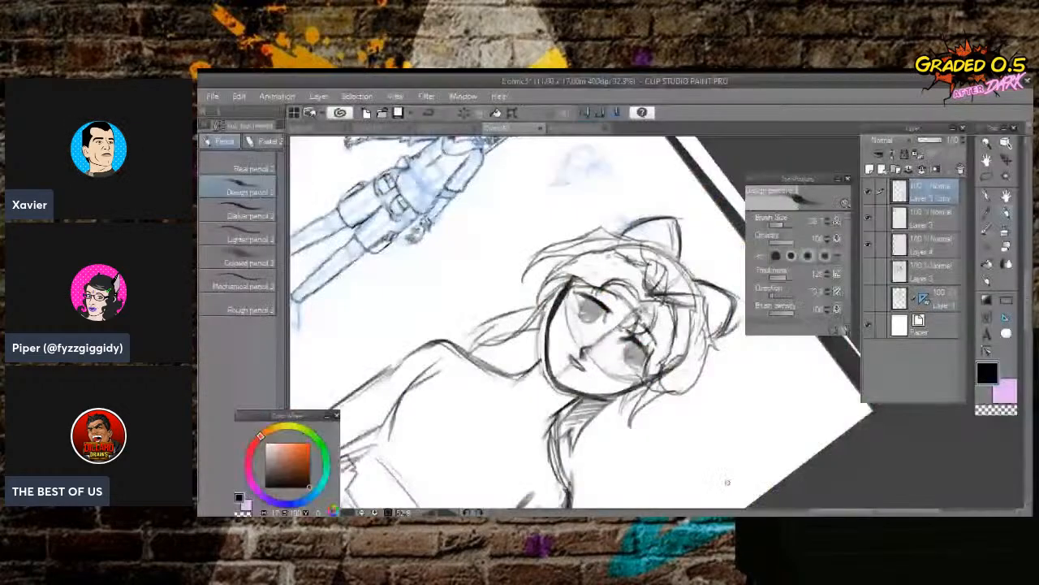
Sketch the curved hoodie neckline and one side of the hood around the large figure's neck with Design pencil 2.
mouse_move(727, 481)
left_mouse_down()
mouse_move(624, 447)
mouse_move(798, 480)
mouse_move(899, 436)
mouse_move(810, 461)
mouse_move(869, 449)
mouse_move(662, 459)
mouse_move(691, 459)
left_mouse_up()
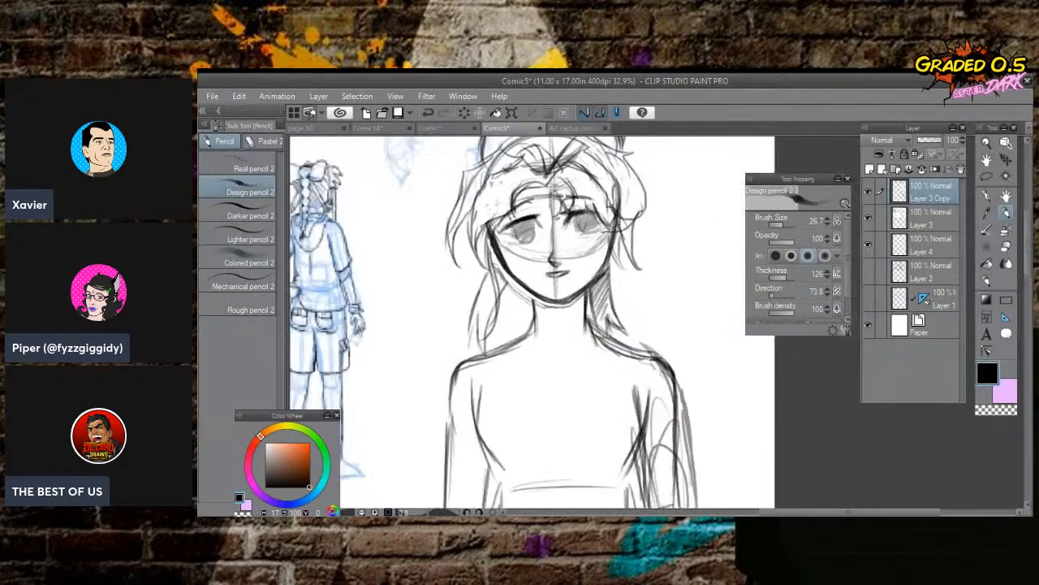
mouse_move(604, 313)
left_mouse_down()
mouse_move(640, 323)
mouse_move(602, 354)
mouse_move(521, 351)
mouse_move(533, 363)
mouse_move(597, 361)
mouse_move(528, 359)
left_mouse_up()
mouse_move(532, 360)
left_mouse_down()
mouse_move(531, 303)
mouse_move(503, 327)
left_mouse_up()
mouse_move(513, 312)
left_mouse_down()
mouse_move(495, 359)
mouse_move(514, 341)
left_mouse_up()
left_click_drag(525, 345, 527, 355)
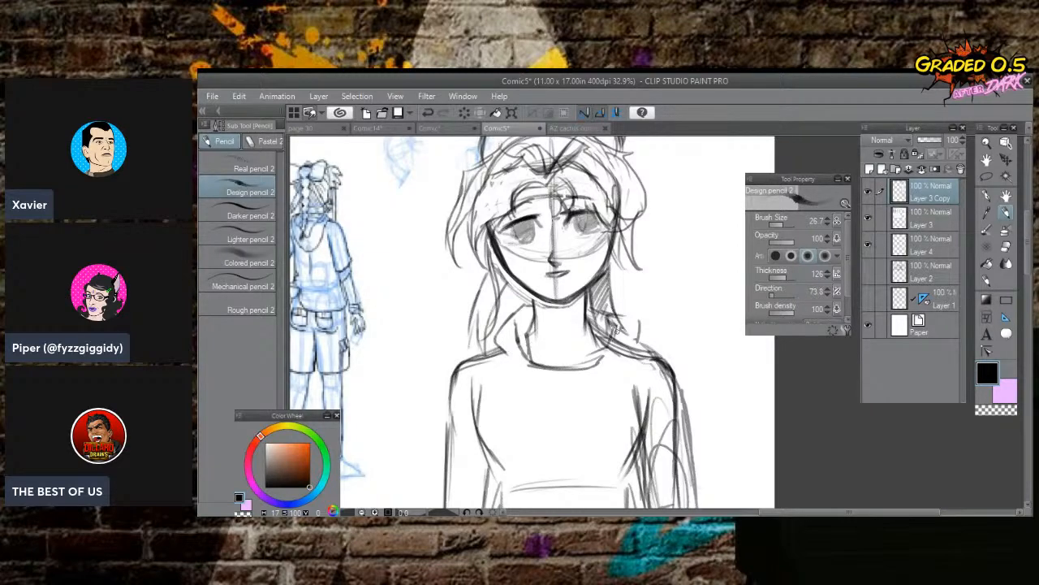
Sketch the other side of the hood at the shoulder and two long drawstrings down the figure's chest.
left_click_drag(620, 335, 621, 354)
mouse_move(614, 329)
left_mouse_down()
mouse_move(600, 334)
mouse_move(596, 377)
mouse_move(605, 446)
left_mouse_up()
left_click_drag(528, 369, 529, 461)
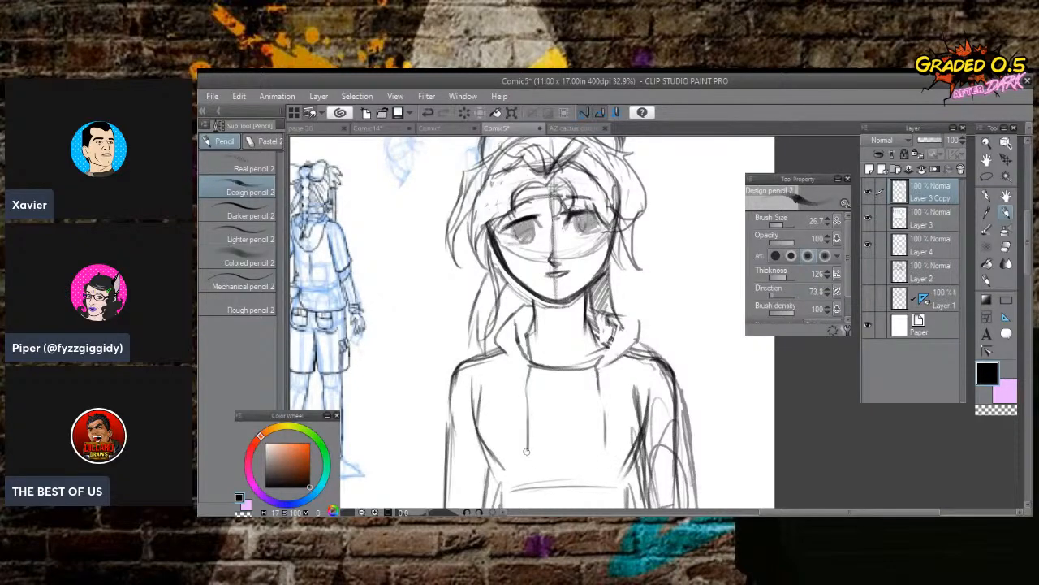
mouse_move(485, 344)
left_mouse_down()
mouse_move(524, 372)
mouse_move(536, 365)
left_mouse_up()
left_click_drag(519, 323, 530, 348)
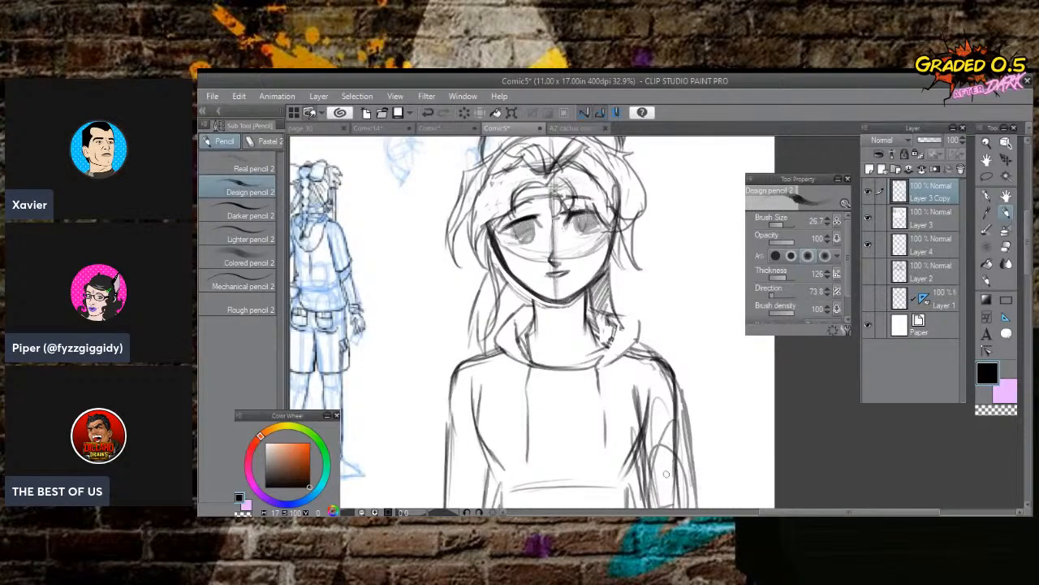
Sketch the bent arm's wrist and hand resting against the large figure's hip.
key("ctrl+minus")
key("ctrl+minus")
left_click_drag(560, 406, 561, 341)
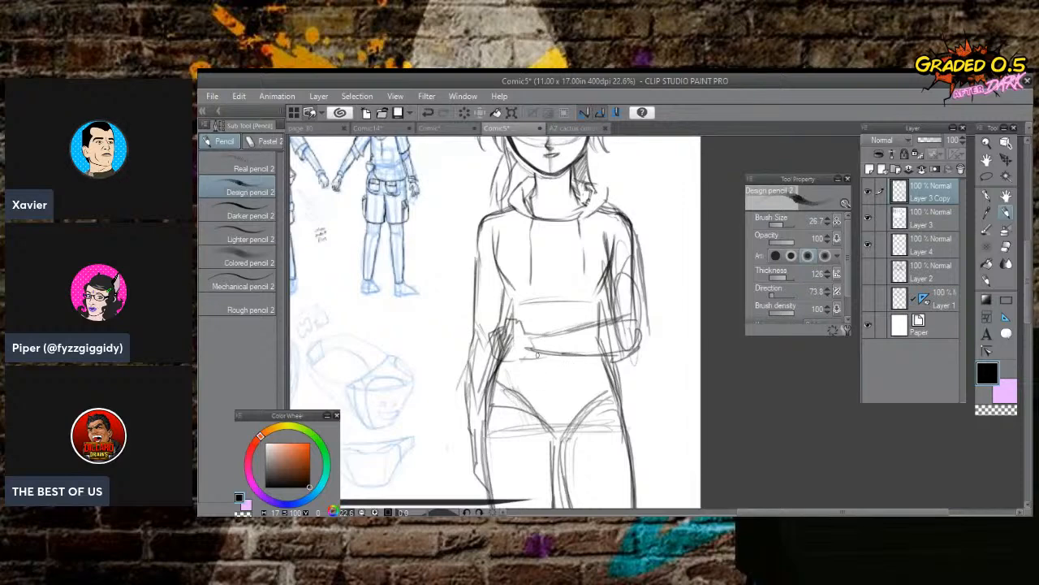
left_click_drag(578, 364, 627, 403)
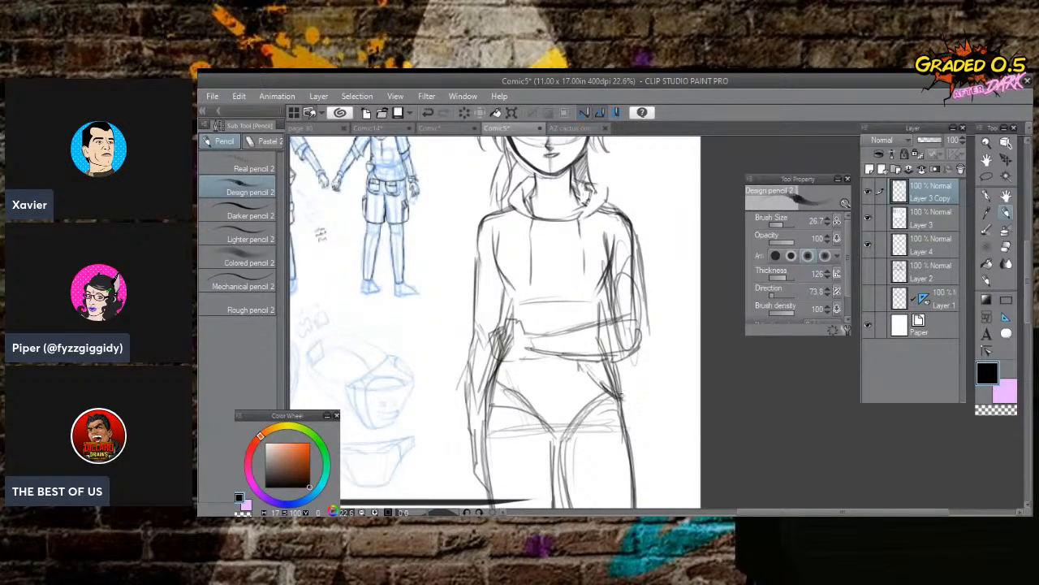
mouse_move(633, 359)
left_mouse_down()
mouse_move(628, 406)
mouse_move(634, 383)
left_mouse_up()
mouse_move(635, 360)
left_mouse_down()
mouse_move(625, 381)
mouse_move(615, 369)
mouse_move(639, 383)
mouse_move(617, 382)
mouse_move(622, 394)
mouse_move(611, 375)
mouse_move(621, 370)
left_mouse_up()
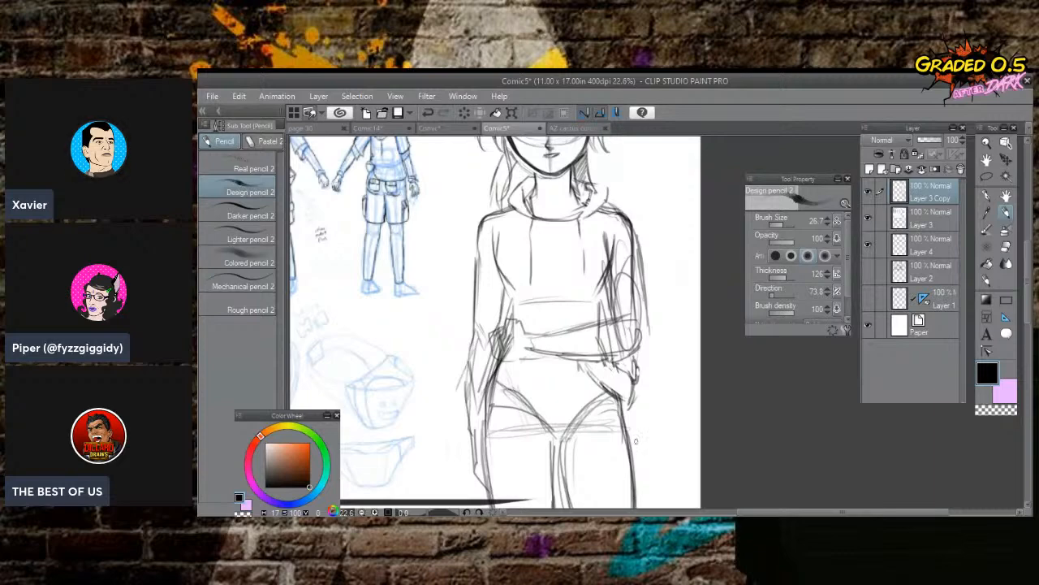
Sketch the hoodie's lower hem and diagonal fabric folds across the large figure's waist and hips.
left_click_drag(611, 366, 485, 399)
mouse_move(567, 371)
left_mouse_down()
mouse_move(499, 396)
mouse_move(503, 382)
mouse_move(483, 404)
left_mouse_up()
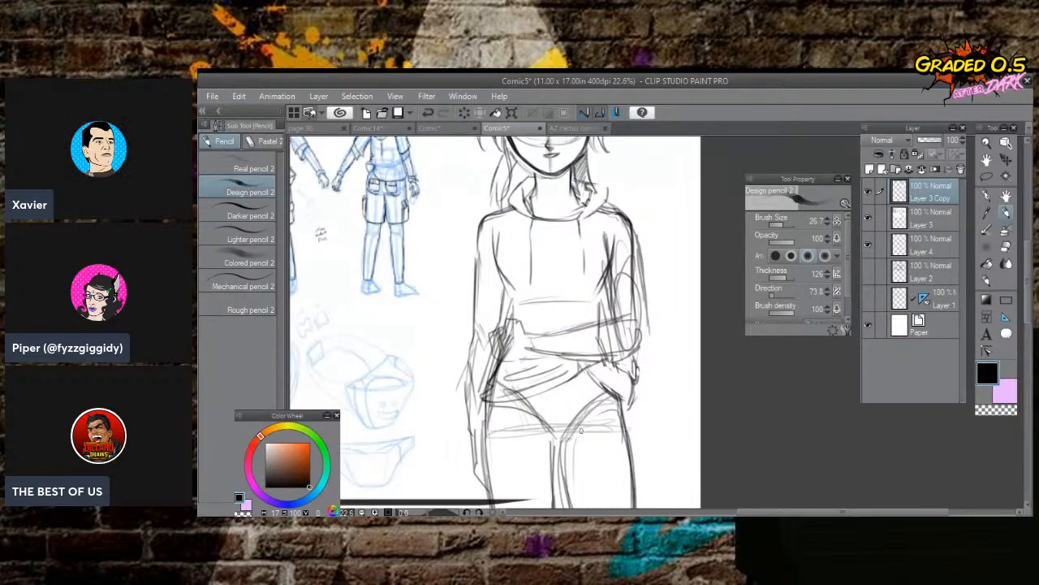
mouse_move(562, 383)
left_mouse_down()
mouse_move(563, 418)
mouse_move(601, 440)
mouse_move(568, 449)
mouse_move(660, 455)
left_mouse_up()
Sketch loose knee-length shorts with hems on both legs, adding hanging lines below the hems along the outer sides.
key("ctrl+0")
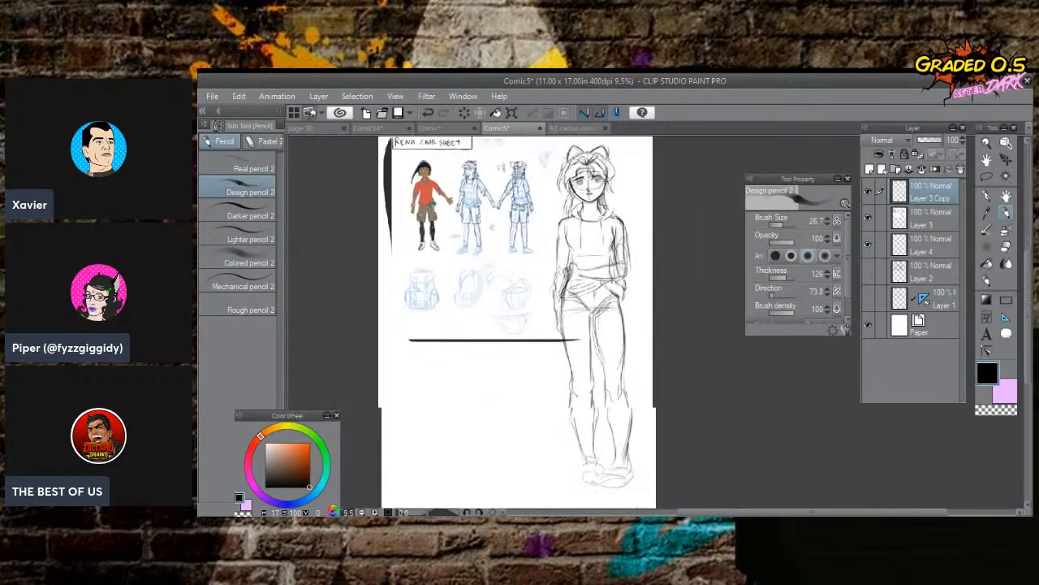
left_click_drag(621, 299, 630, 352)
mouse_move(557, 299)
left_mouse_down()
mouse_move(550, 359)
mouse_move(587, 371)
mouse_move(588, 363)
left_mouse_up()
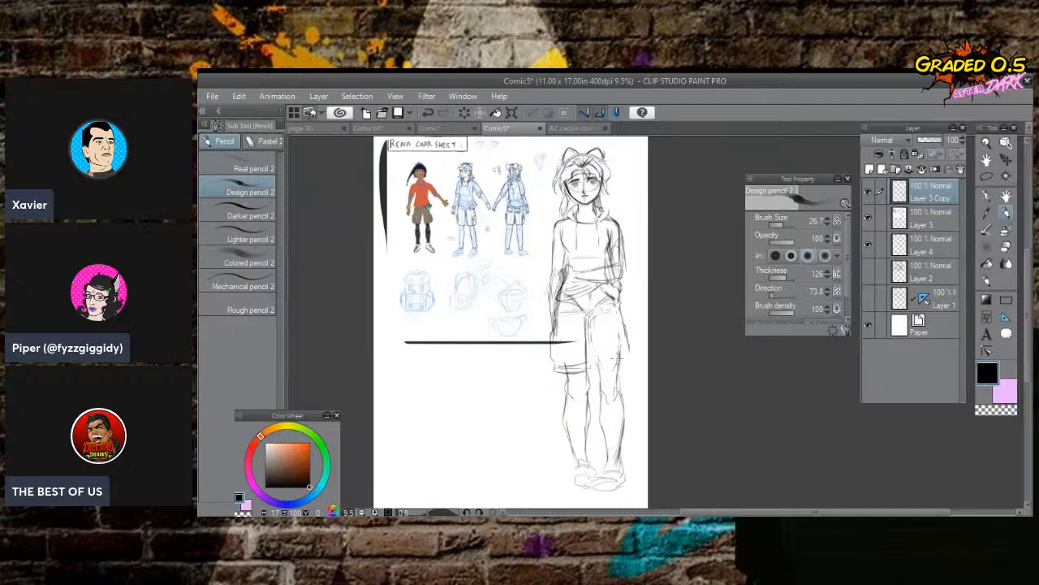
mouse_move(626, 348)
left_mouse_down()
mouse_move(630, 362)
mouse_move(598, 367)
mouse_move(591, 325)
left_mouse_up()
left_click_drag(629, 367, 637, 406)
left_click_drag(556, 371, 559, 409)
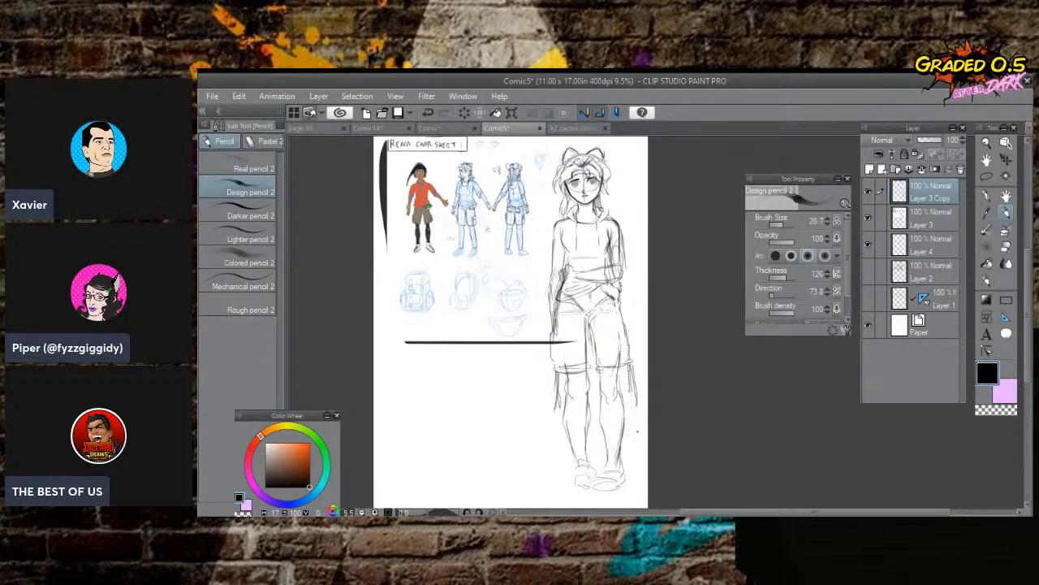
Refine the large figure's shorts with pencil strokes at the crotch and across the hips below the hoodie hem.
mouse_move(593, 332)
left_mouse_down()
mouse_move(592, 370)
mouse_move(592, 347)
left_mouse_up()
left_click_drag(598, 311, 567, 300)
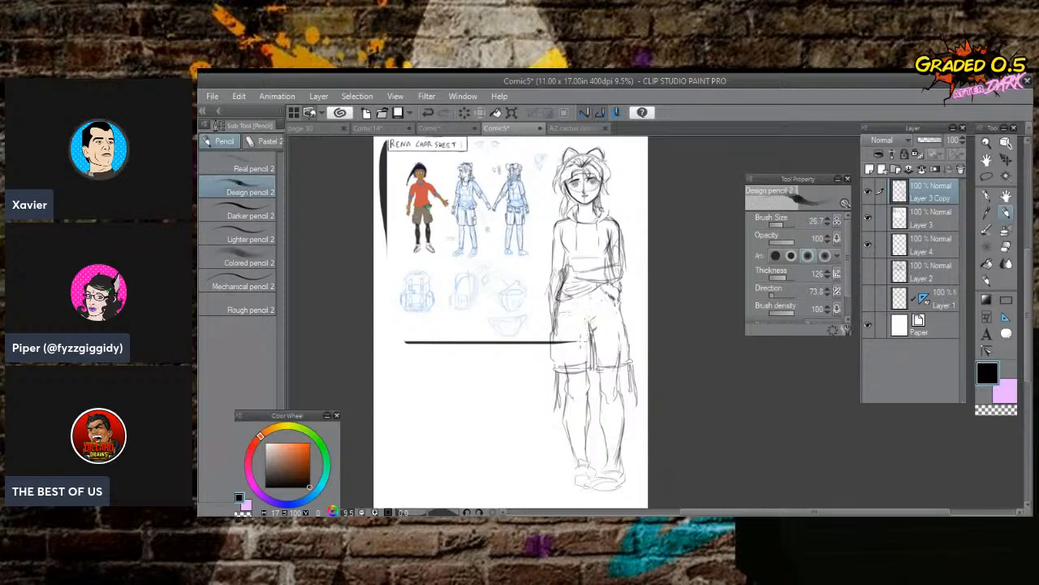
Lasso and delete the Layer 3 artwork that runs into the large figure, including the end of the thick horizontal line.
left_click(935, 223)
key("m")
mouse_move(626, 328)
left_mouse_down()
mouse_move(535, 370)
mouse_move(491, 317)
mouse_move(543, 244)
left_mouse_up()
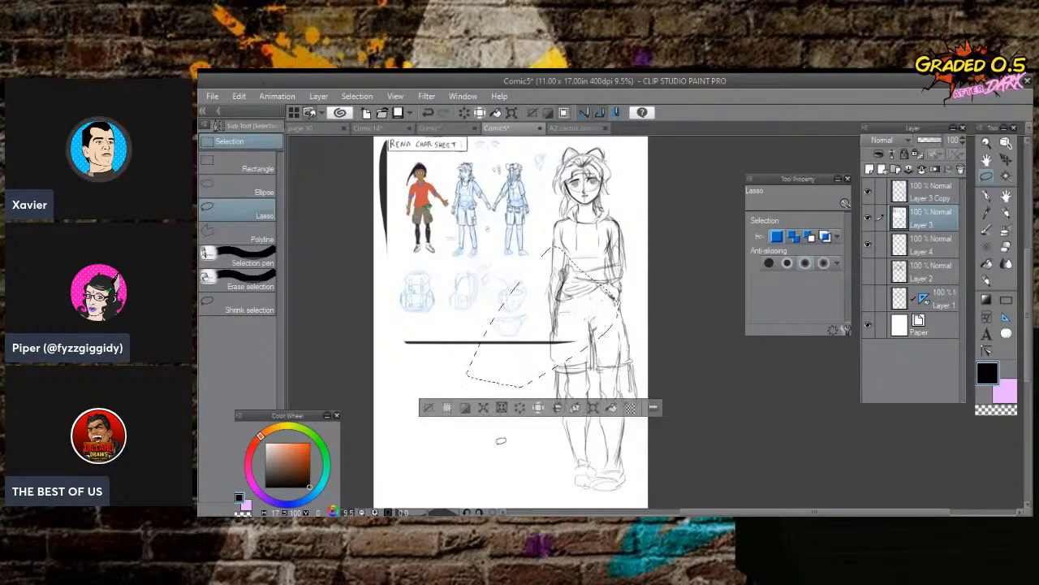
key("Delete")
key("ctrl+d")
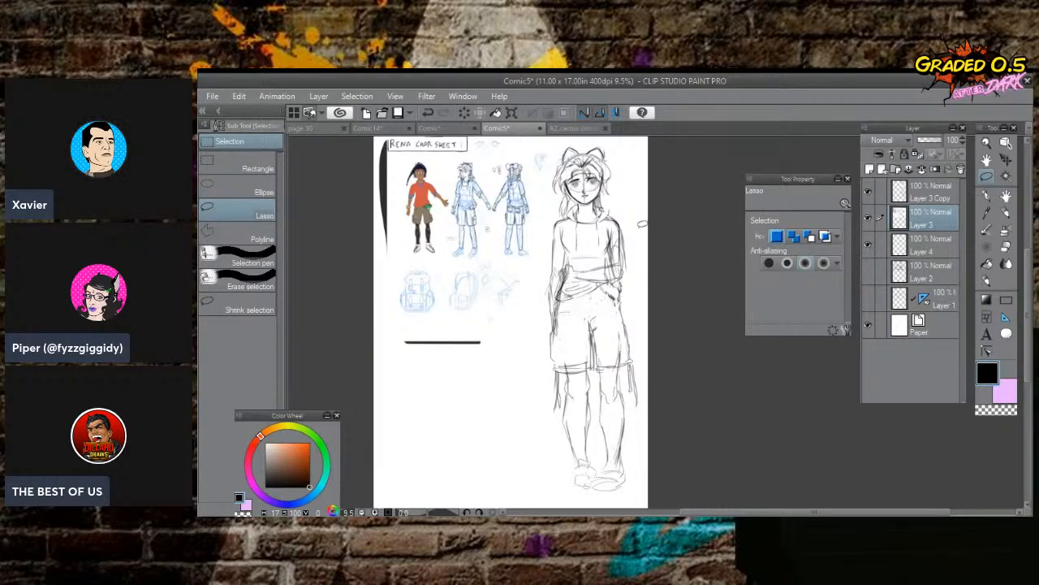
mouse_move(636, 236)
left_mouse_down()
mouse_move(546, 206)
mouse_move(556, 480)
mouse_move(646, 466)
left_mouse_up()
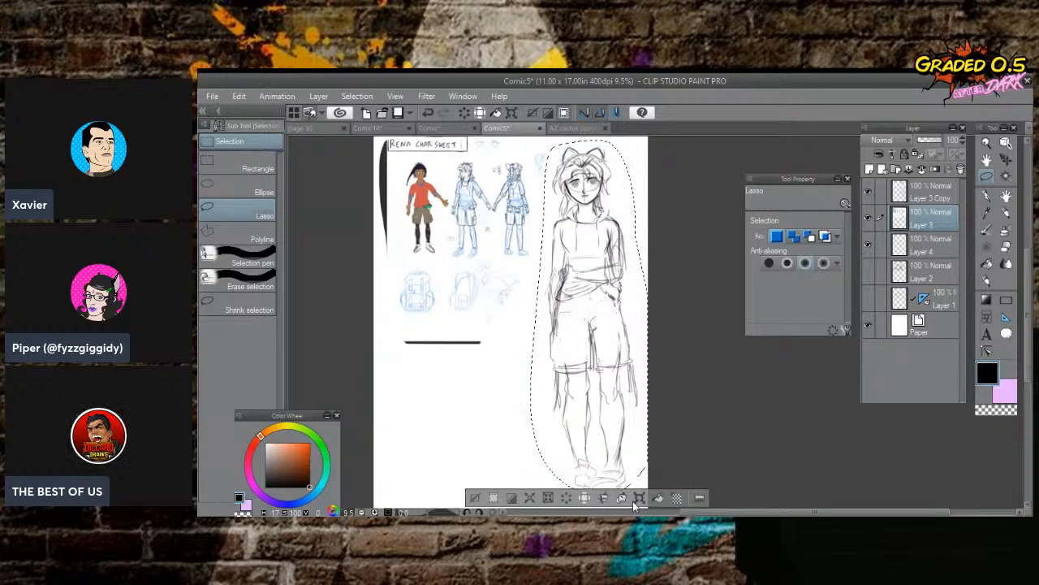
left_click(639, 499)
left_click_drag(588, 141, 588, 173)
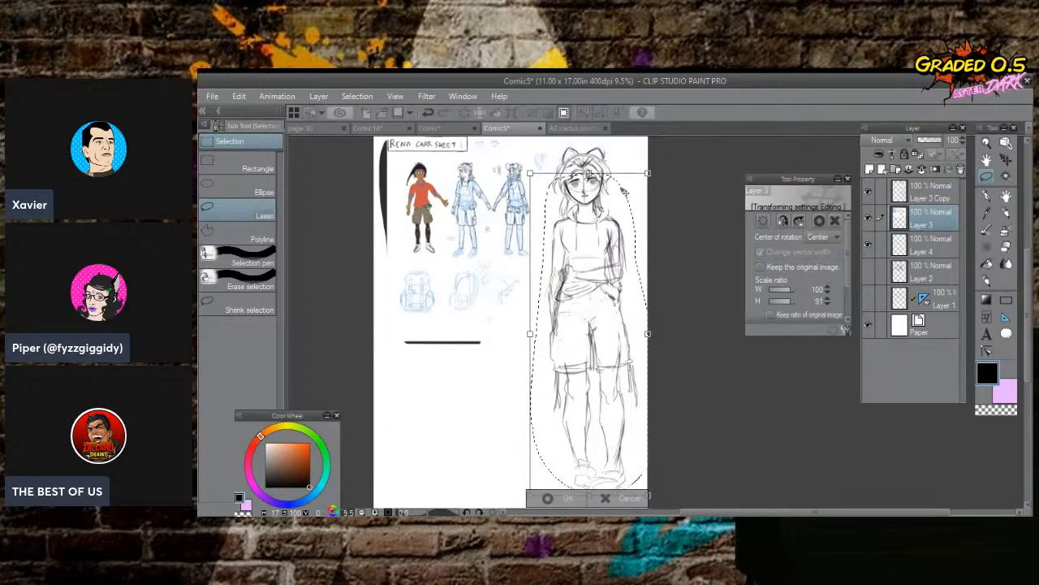
left_click(623, 499)
left_click(520, 452)
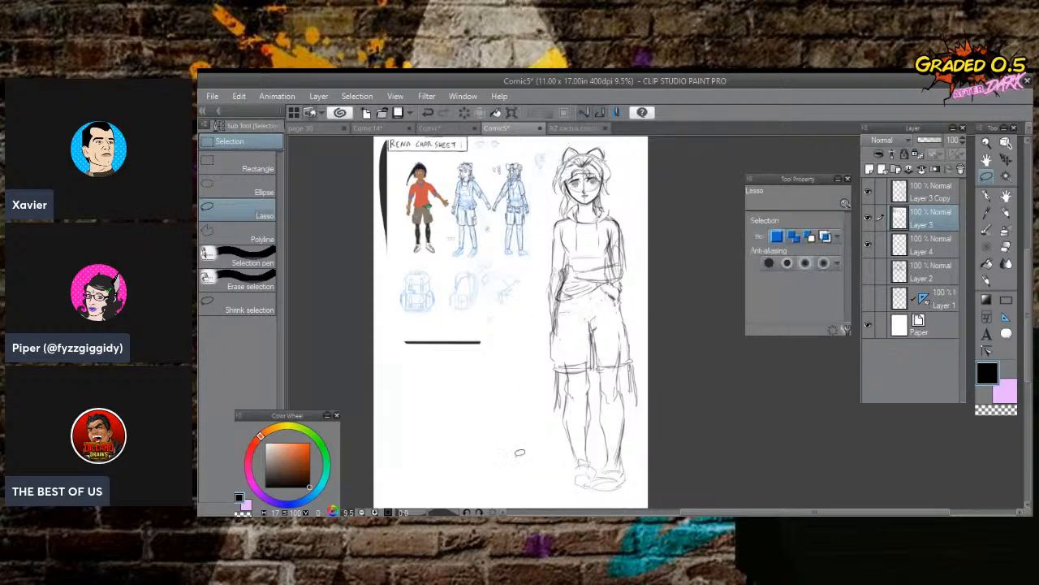
Transform the large figure on Layer 3 Copy, squashing its height downward from the head.
left_click(930, 274)
left_click(915, 193)
left_click(867, 192)
left_click(867, 192)
key("ctrl+t")
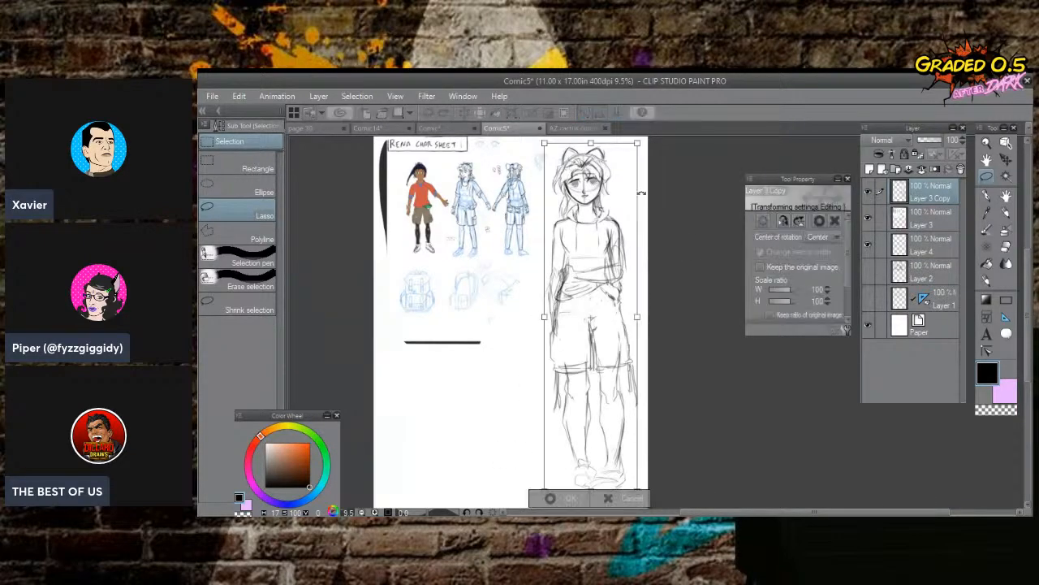
left_click_drag(590, 143, 586, 185)
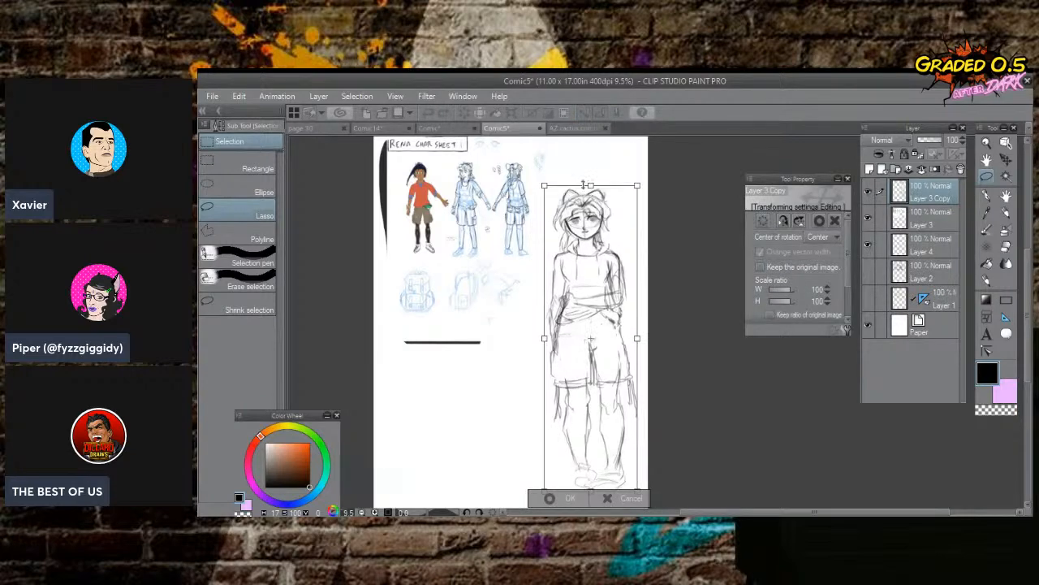
left_click_drag(591, 475, 587, 442)
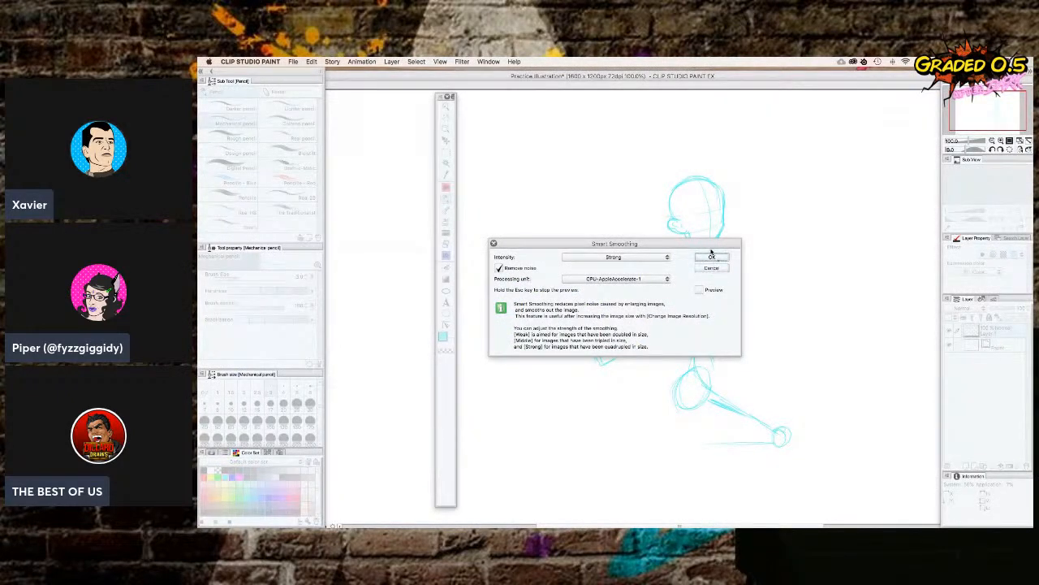
Apply Smart Smoothing at Strong intensity with noise removal in the Practice Illustration document, and bring up the Colorize technology preview options.
left_click(713, 257)
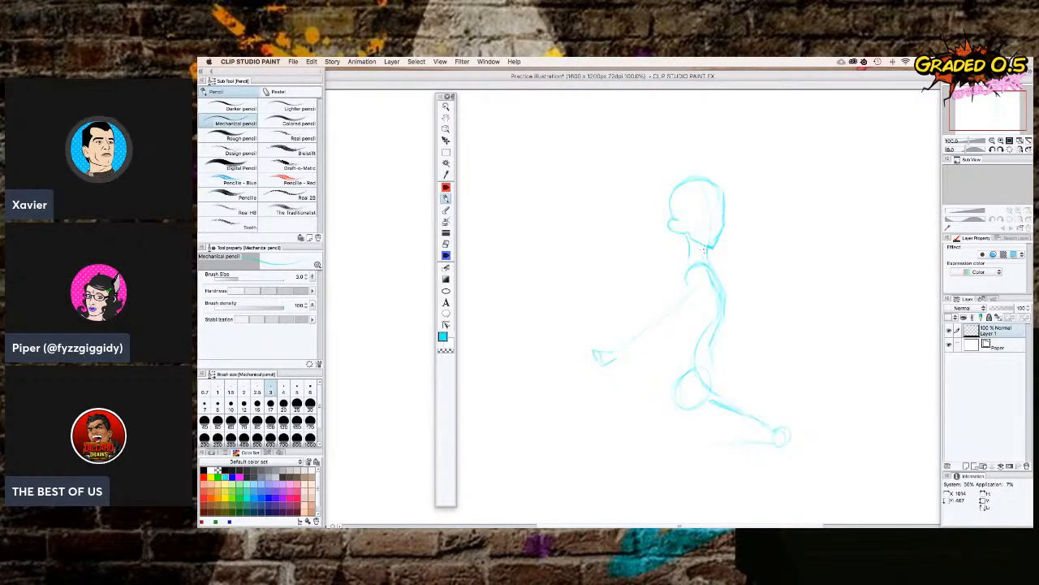
left_click(312, 63)
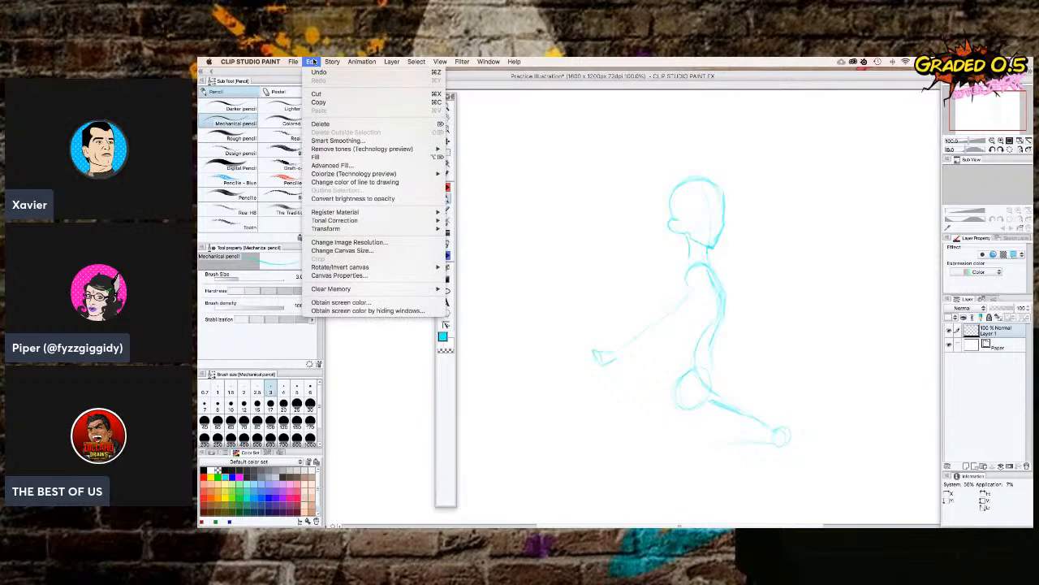
mouse_move(412, 177)
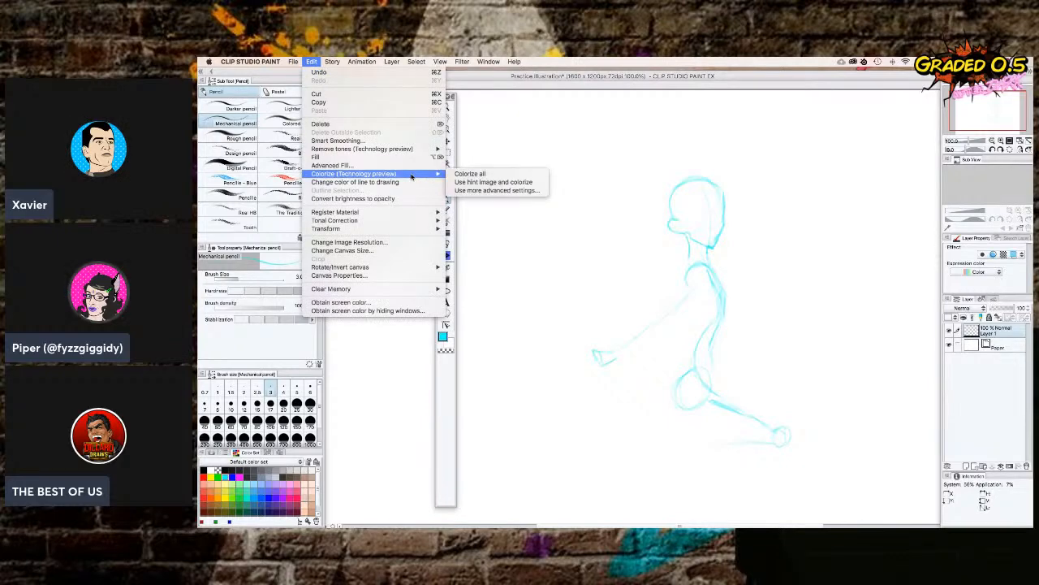
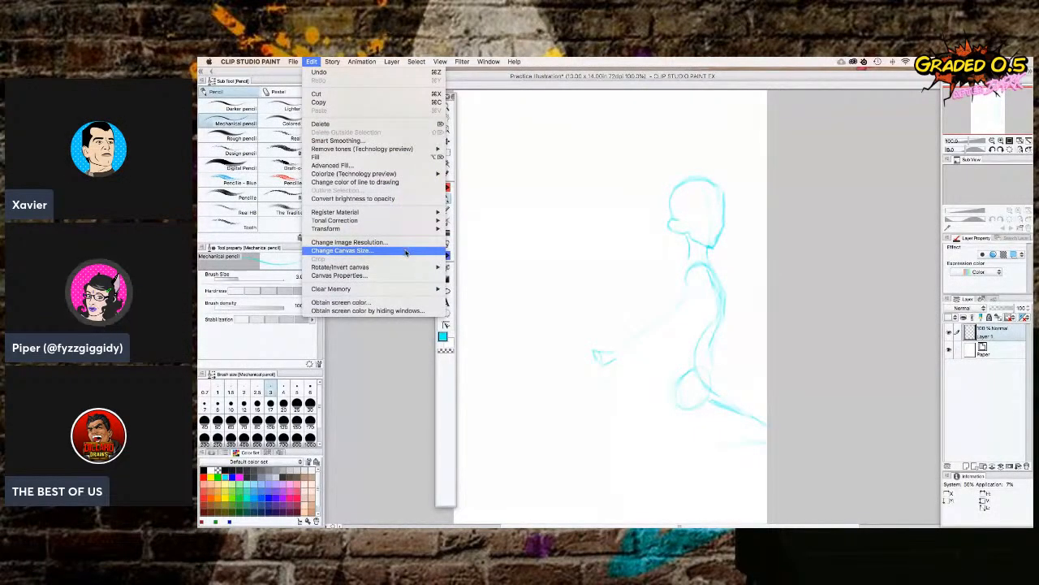
Widen the canvas to 14.00 in, keeping the centre as the reference point.
left_click(406, 253)
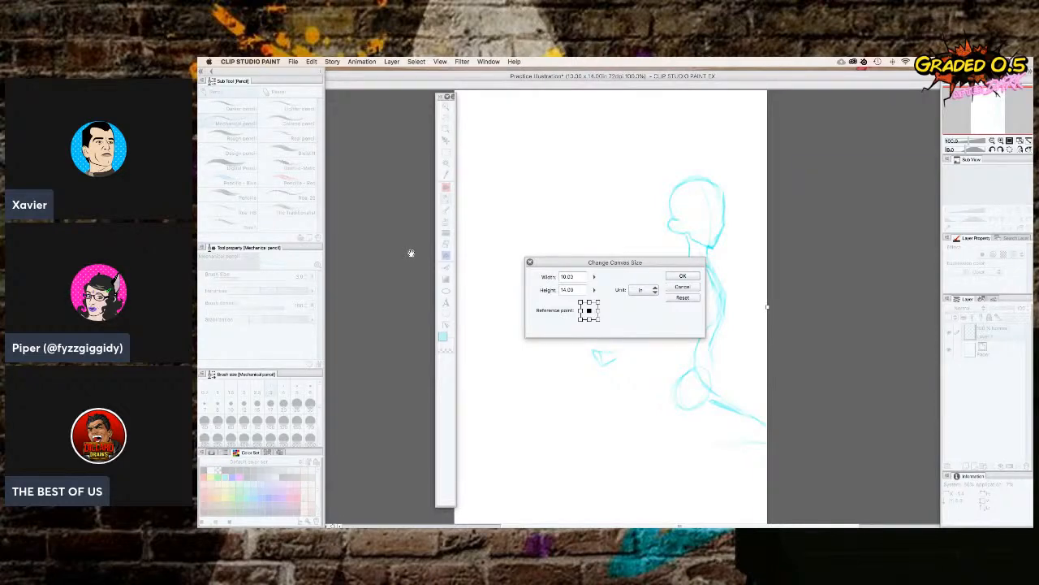
left_click(594, 276)
left_click_drag(602, 265, 601, 253)
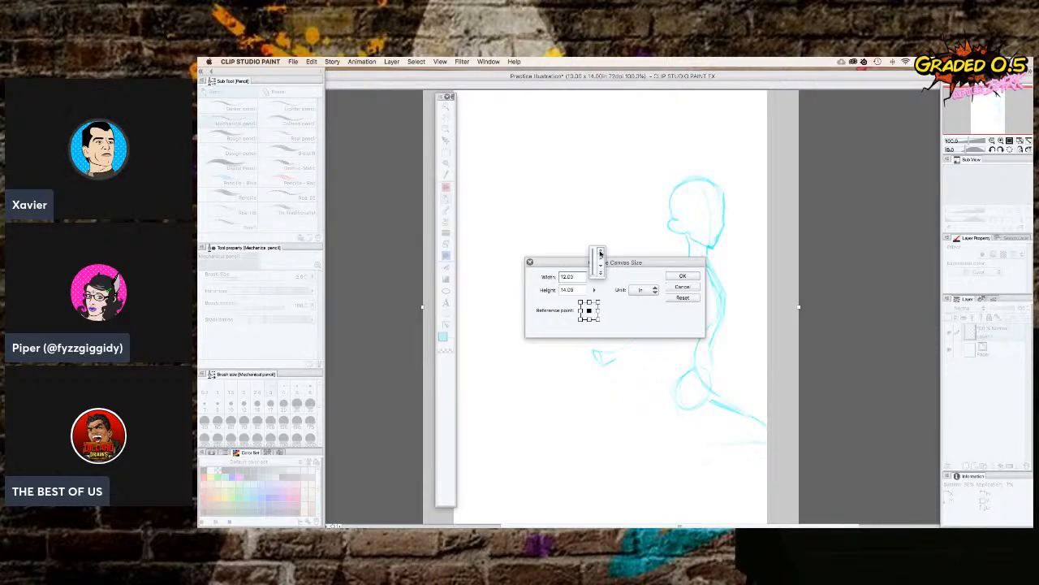
left_click_drag(602, 258, 605, 253)
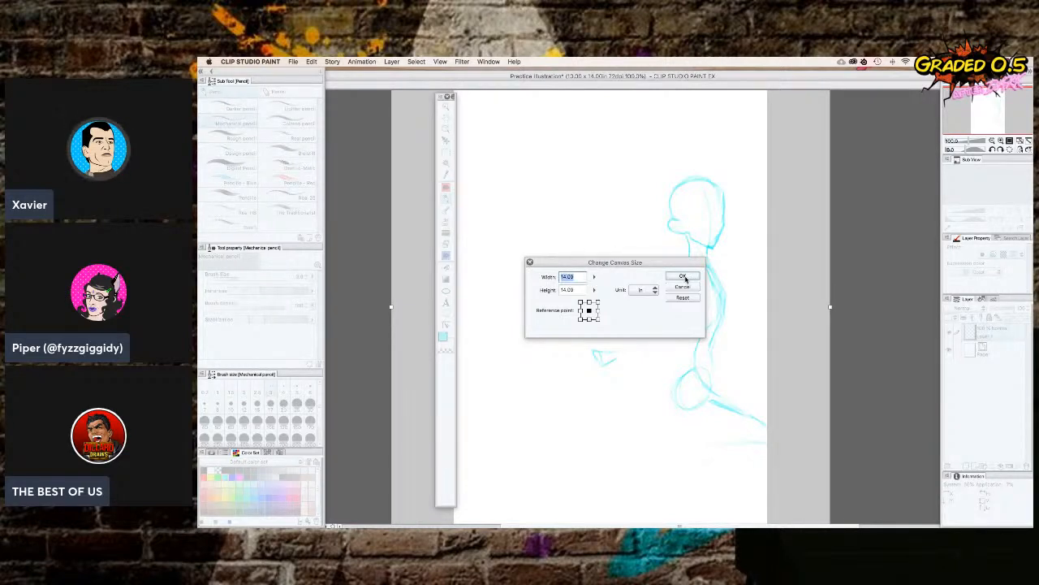
left_click(684, 277)
Examine the Hand, Object and Select layer tools, and reposition the canvas view with the Hand tool.
left_click_drag(602, 355, 695, 271)
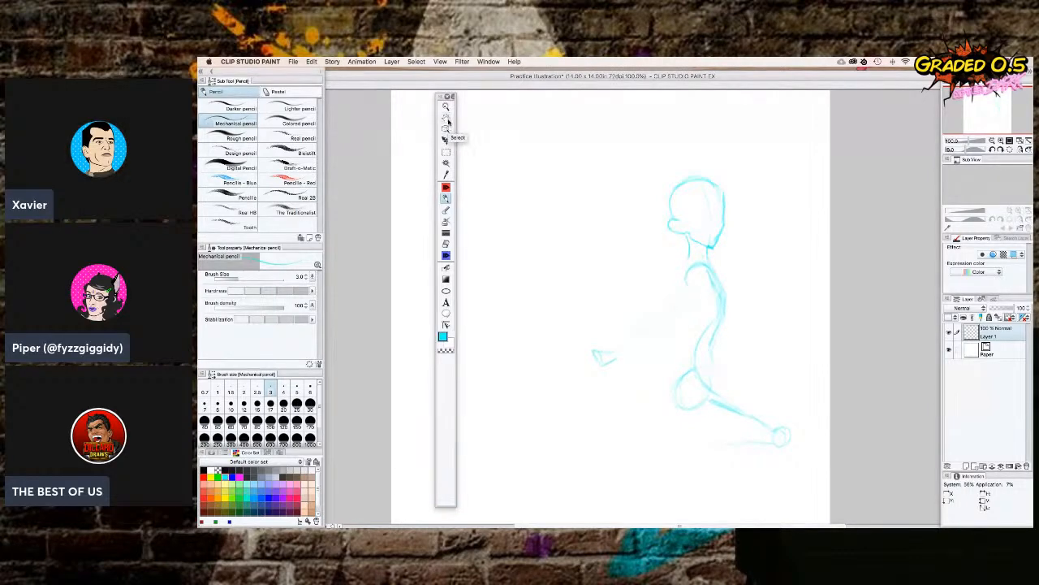
left_click(445, 118)
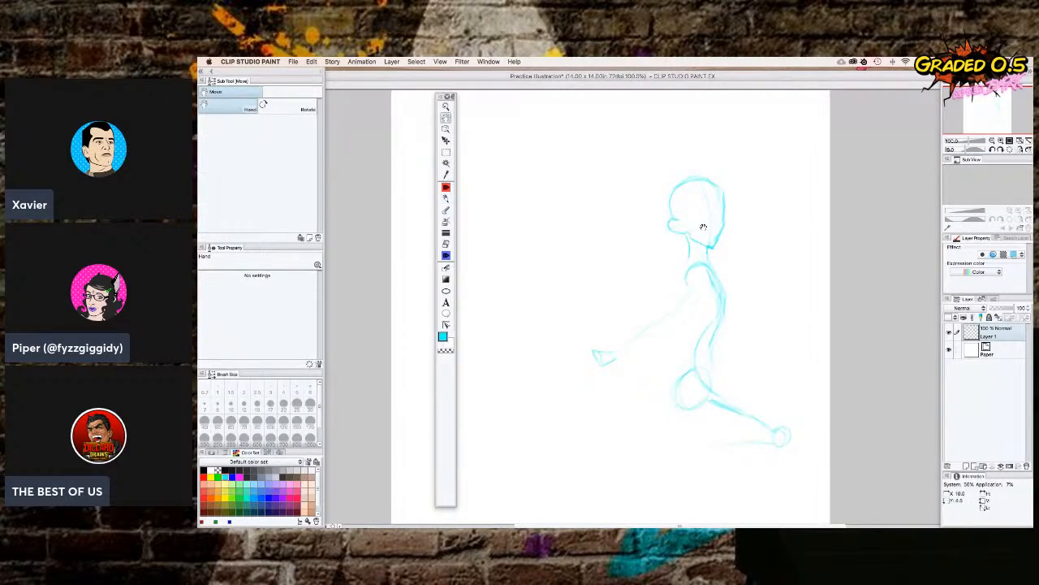
key("o")
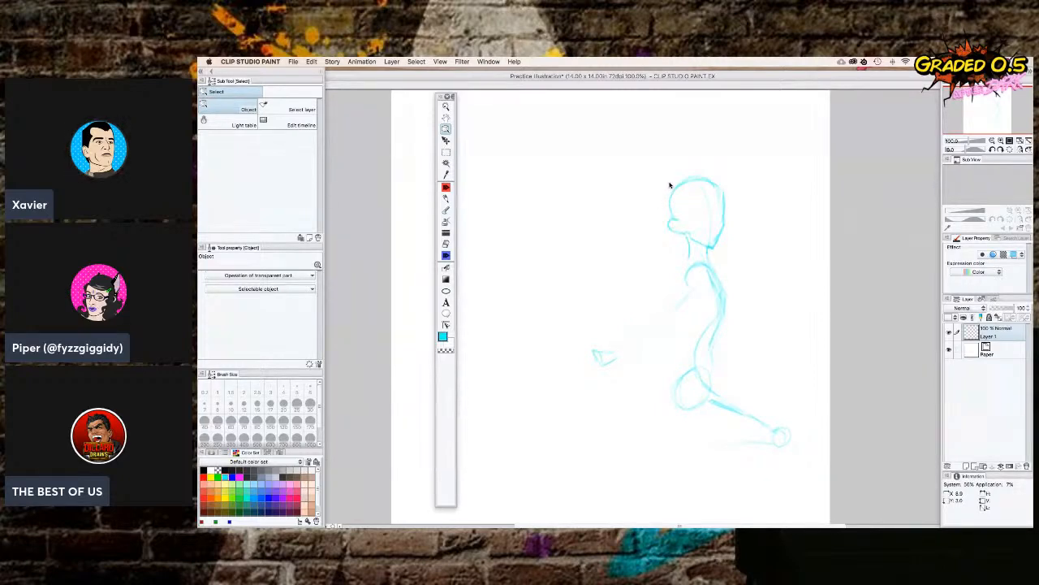
left_click(302, 109)
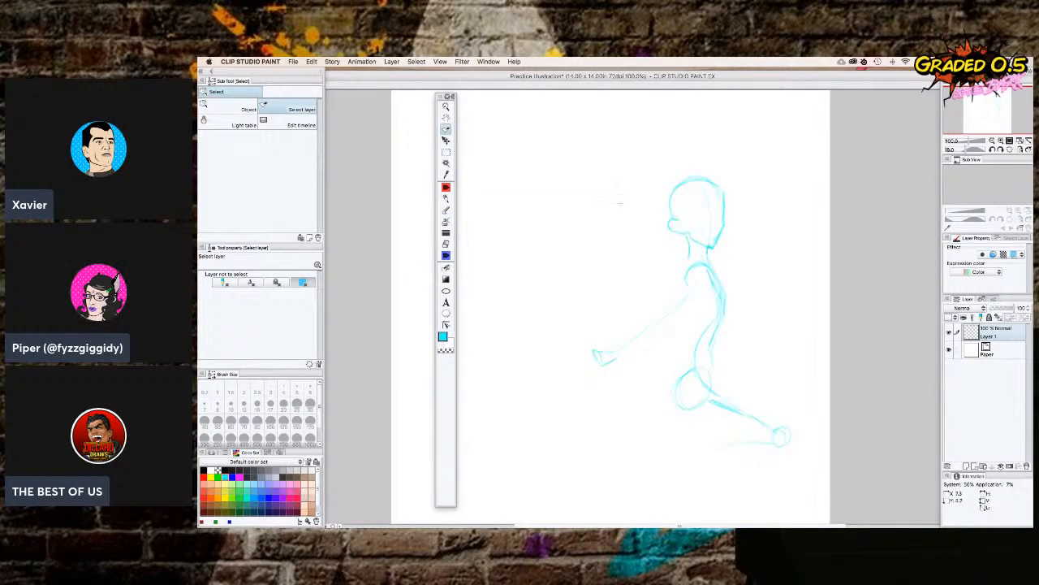
left_click(445, 118)
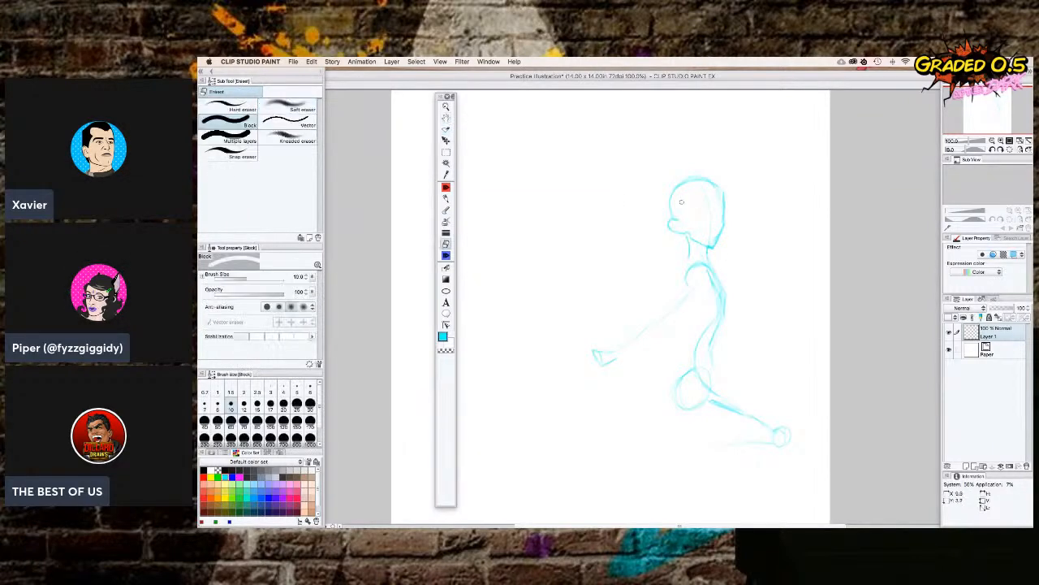
left_click(446, 119)
mouse_move(703, 232)
left_mouse_down()
mouse_move(670, 227)
mouse_move(686, 218)
mouse_move(759, 244)
mouse_move(735, 264)
mouse_move(738, 211)
left_mouse_up()
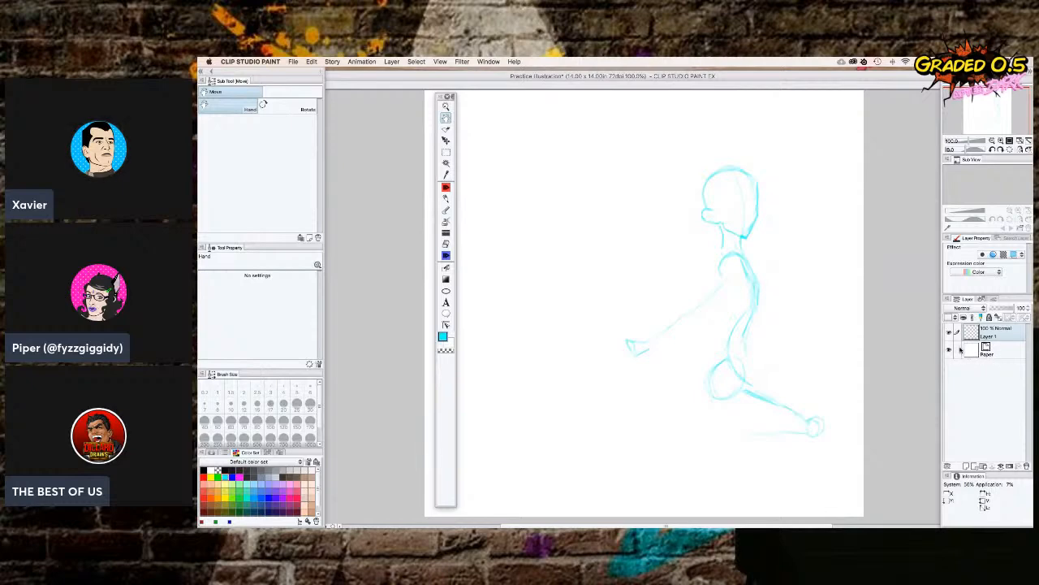
Alternate the active layer between Paper and Layer 1, finishing on Layer 1.
left_click(997, 349)
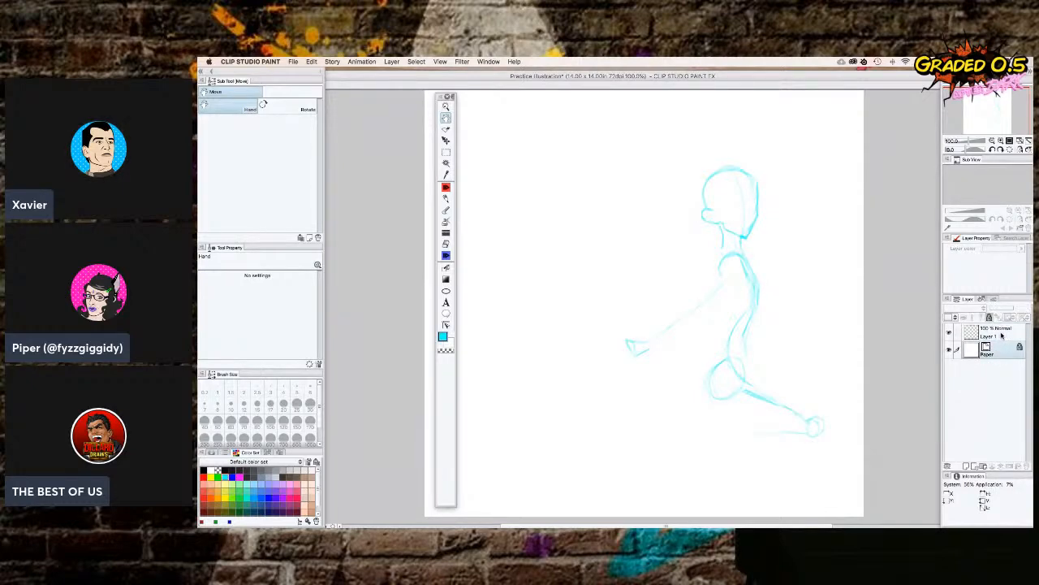
left_click(1001, 335)
left_click(1000, 352)
left_click(1002, 333)
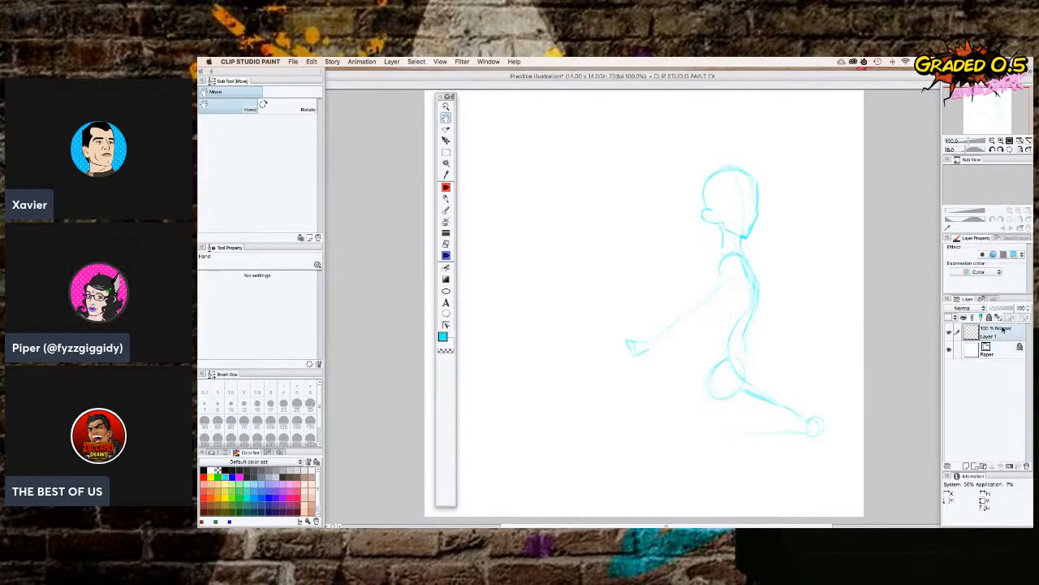
left_click_drag(756, 239, 791, 304)
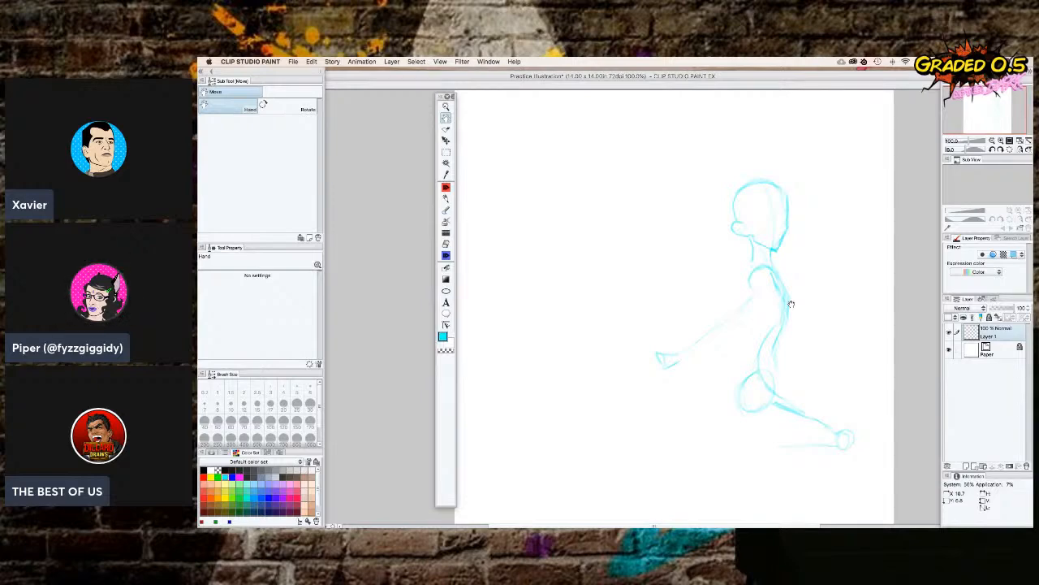
Try to select the cyan figure by marking areas around it with the Select layer tool.
left_click(446, 130)
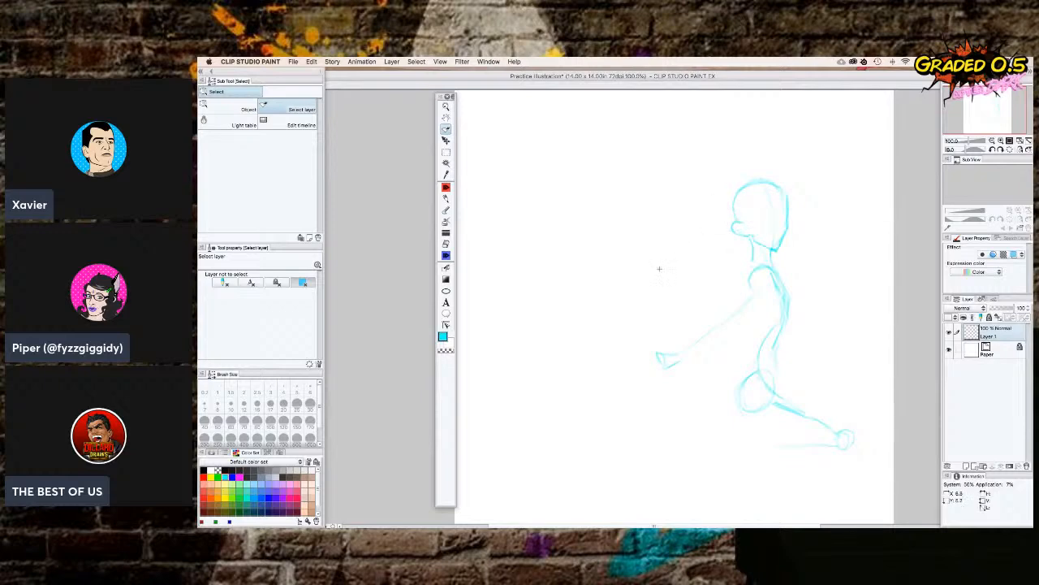
left_click_drag(616, 174, 877, 479)
left_click_drag(630, 187, 879, 469)
left_click_drag(596, 140, 882, 486)
left_click(446, 118)
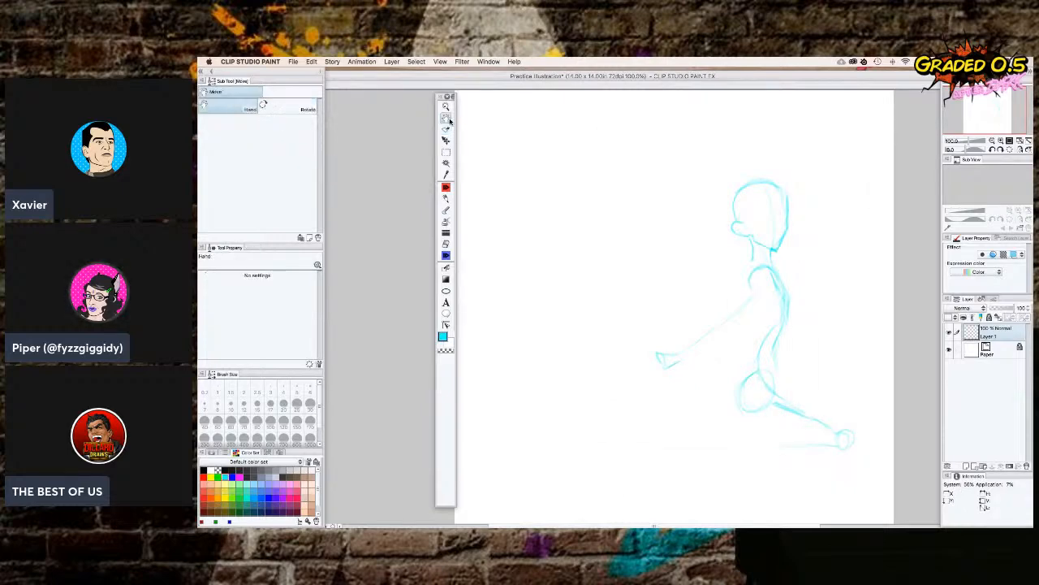
mouse_move(778, 252)
left_mouse_down()
mouse_move(742, 245)
mouse_move(772, 246)
left_mouse_up()
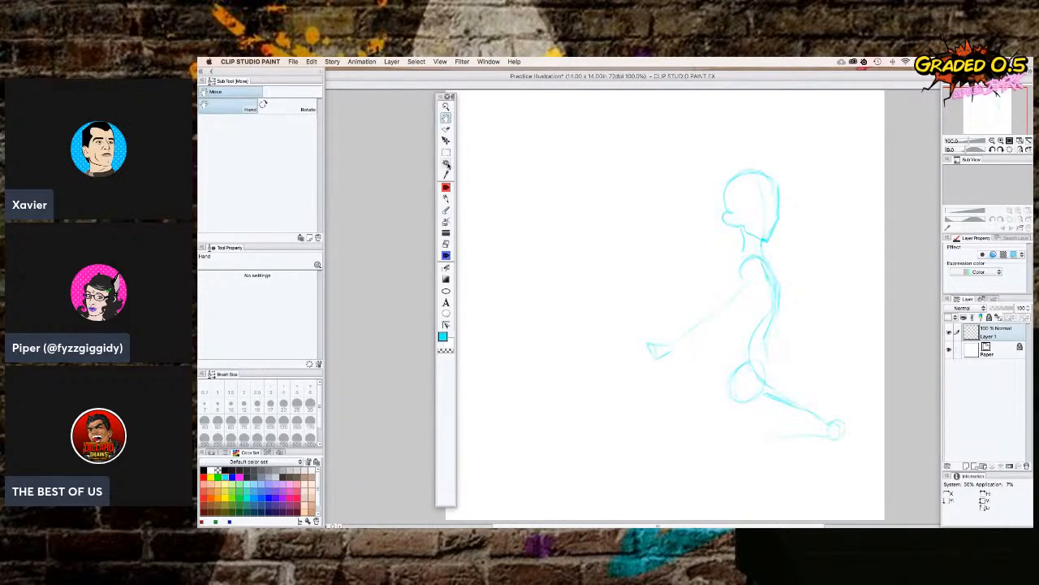
Select the empty area around the cyan figure with the Magic wand, referring to the current layer.
left_click(446, 164)
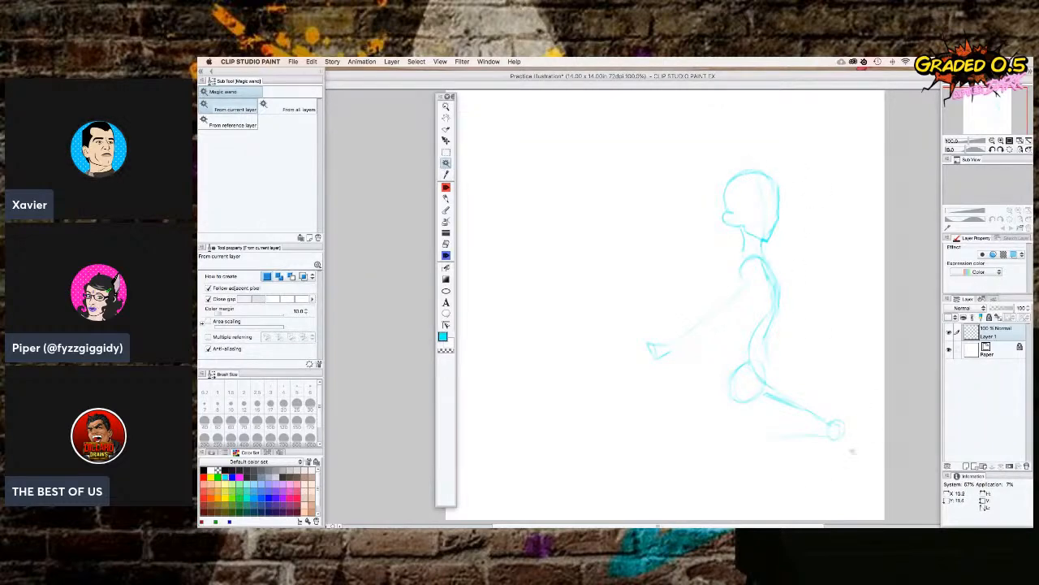
left_click(633, 375)
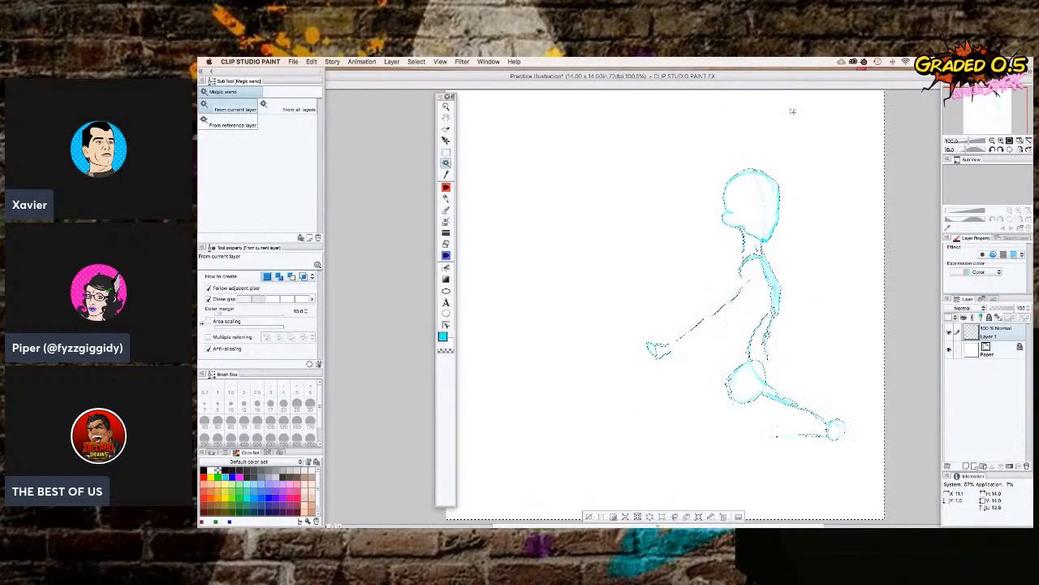
key("h")
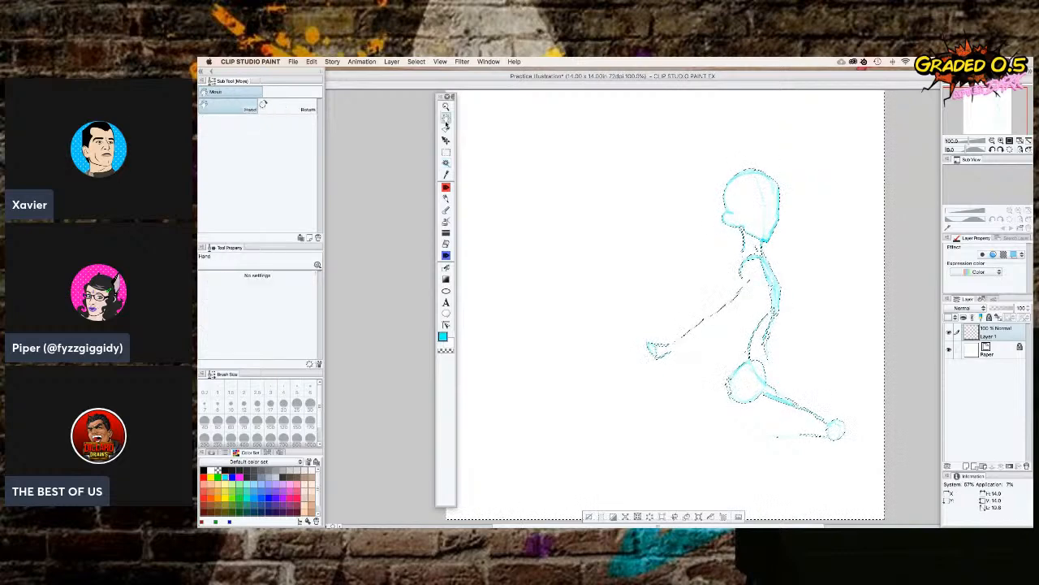
mouse_move(762, 209)
left_mouse_down()
mouse_move(692, 196)
mouse_move(755, 200)
mouse_move(756, 159)
mouse_move(717, 164)
mouse_move(781, 187)
mouse_move(763, 232)
mouse_move(773, 212)
left_mouse_up()
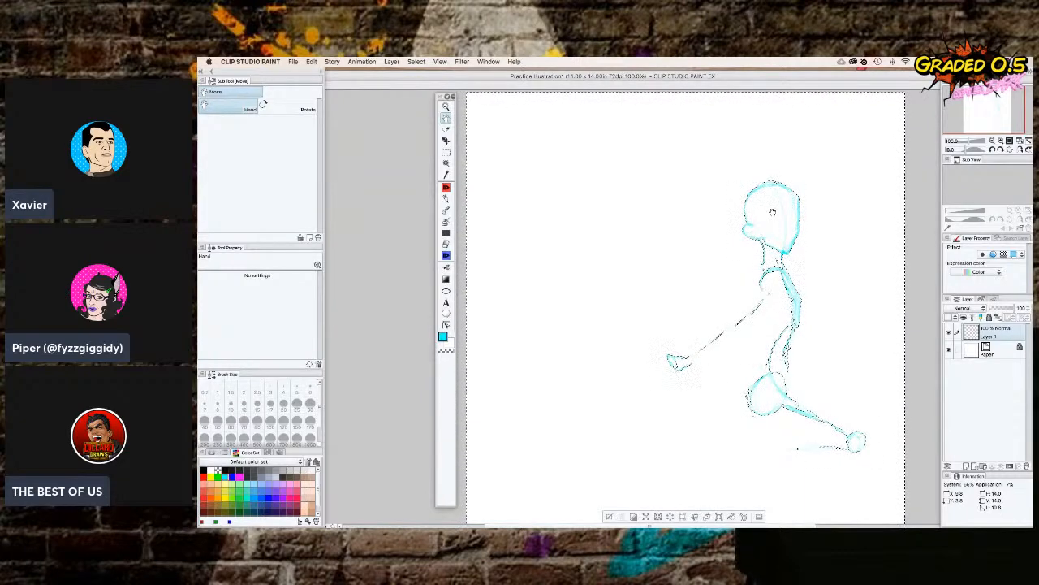
mouse_move(707, 251)
left_mouse_down()
mouse_move(613, 273)
mouse_move(714, 235)
left_mouse_up()
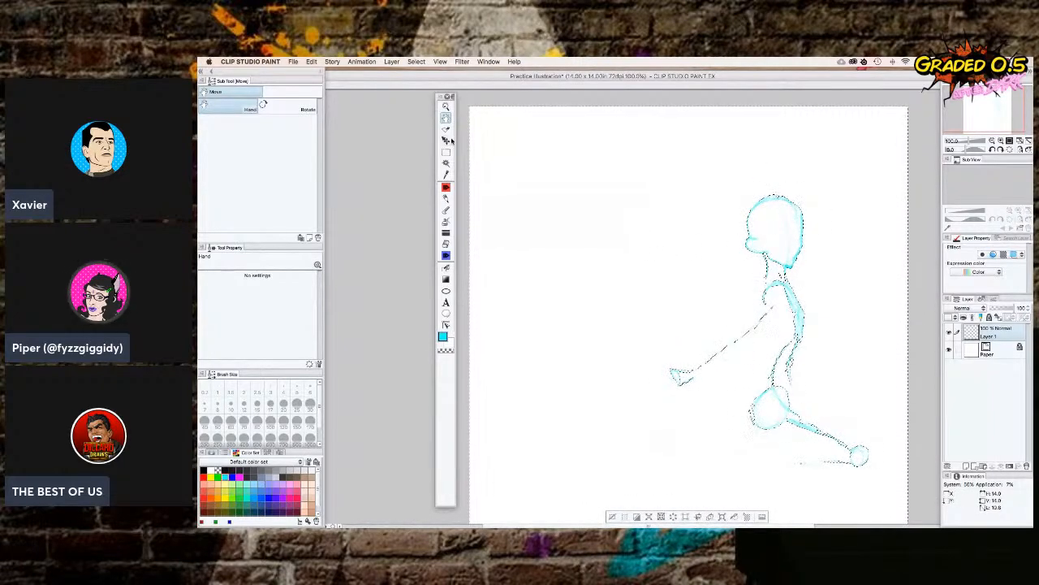
Clear the current selection and enclose the cyan figure with a freehand Lasso marquee selection.
left_click(446, 152)
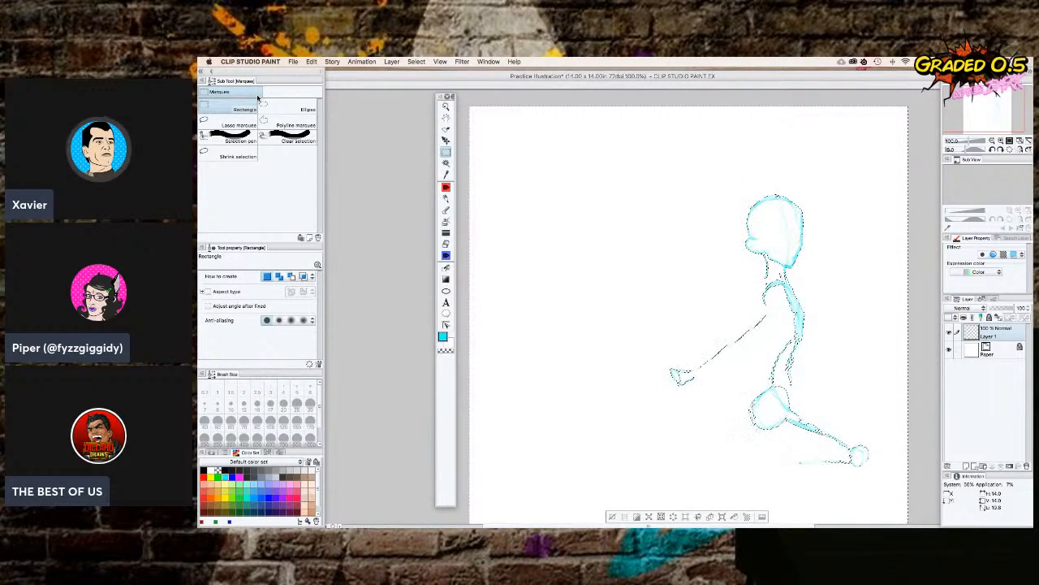
left_click(241, 125)
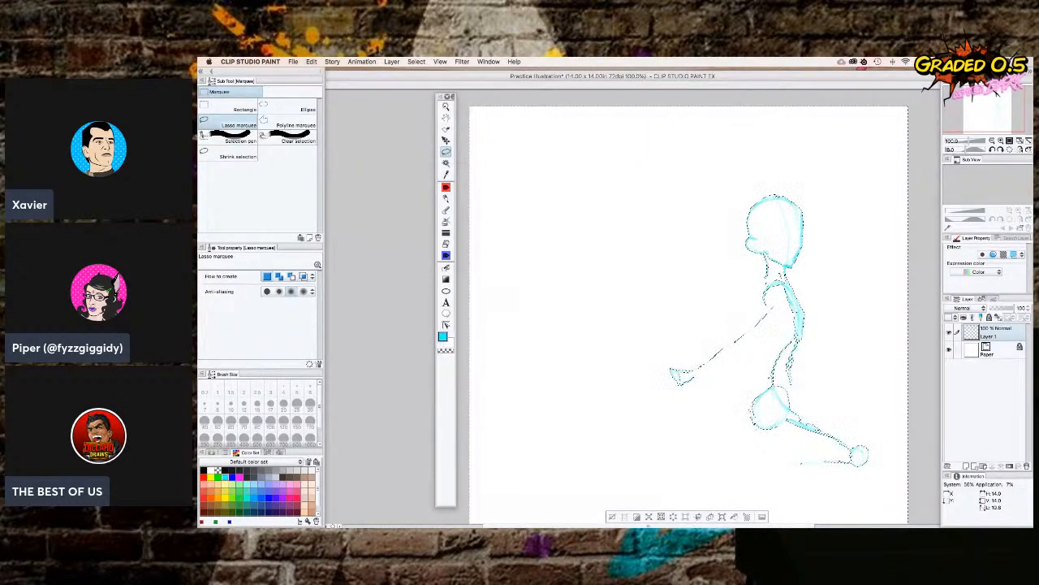
key("super+d")
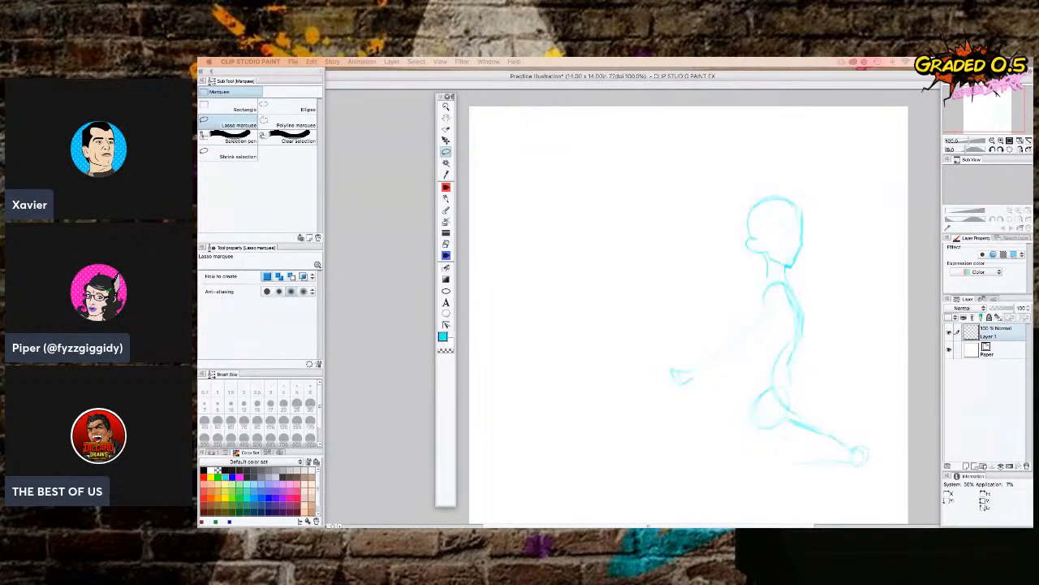
mouse_move(690, 184)
left_mouse_down()
mouse_move(686, 299)
mouse_move(715, 450)
mouse_move(824, 473)
mouse_move(889, 417)
mouse_move(833, 262)
mouse_move(696, 192)
left_mouse_up()
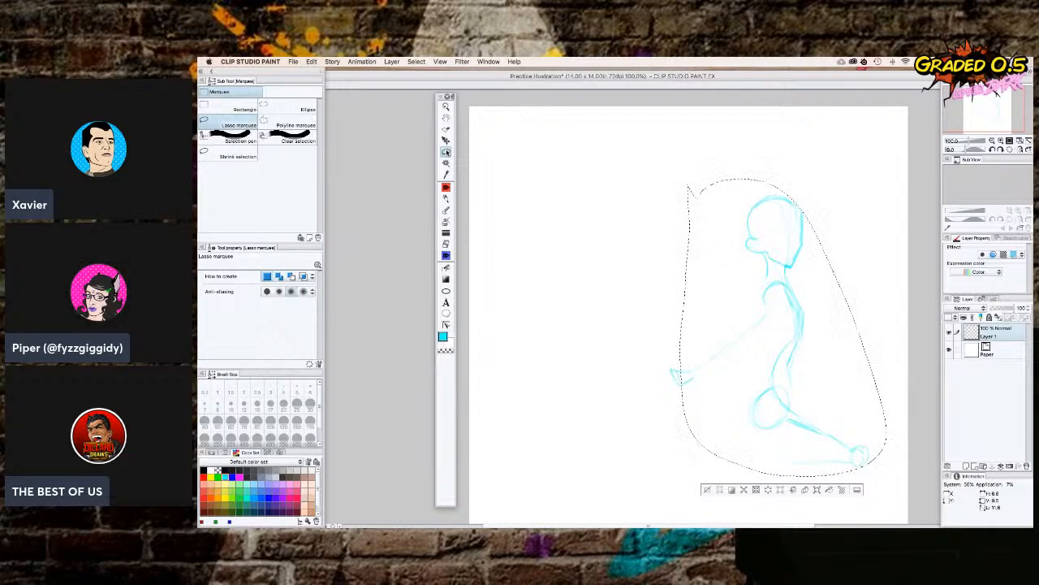
Reposition the canvas view with the Hand tool and clear the lasso selection around the figure.
left_click(445, 119)
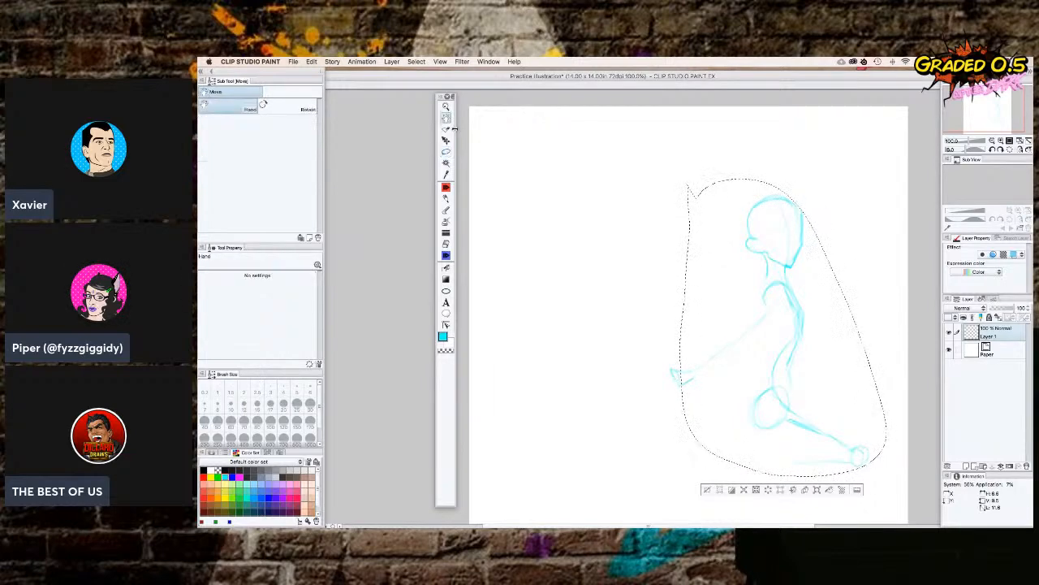
mouse_move(784, 244)
left_mouse_down()
mouse_move(749, 199)
mouse_move(760, 224)
left_mouse_up()
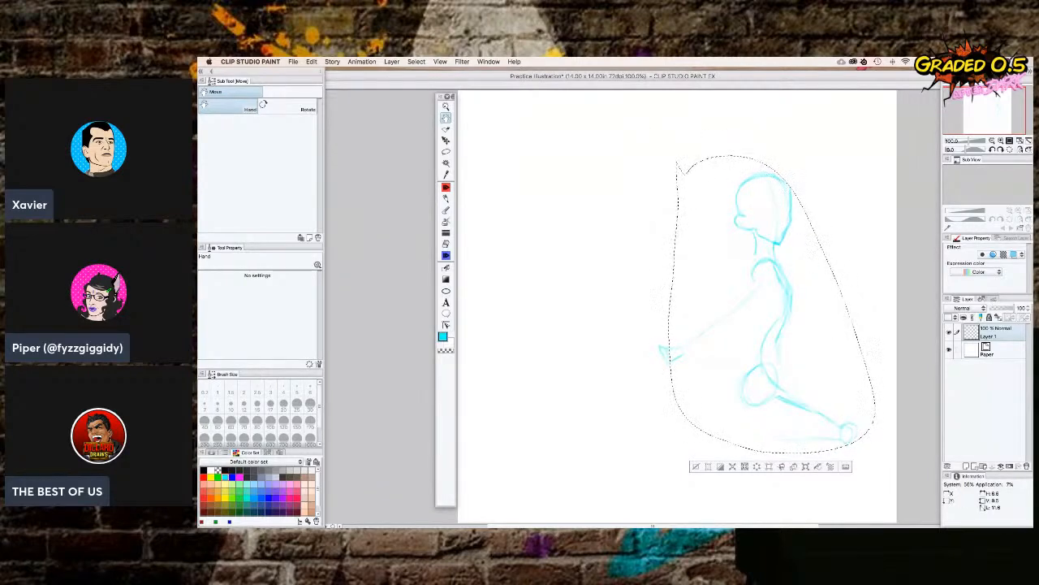
key("super+d")
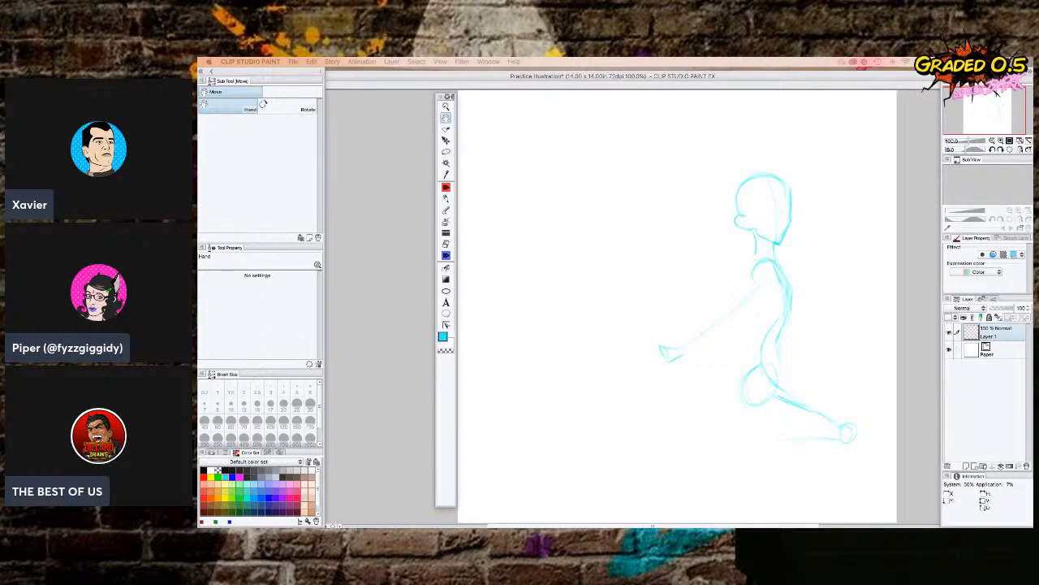
Shift the cyan figure on Layer 1 up and toward the middle of the canvas with the Move layer tool.
left_click(446, 129)
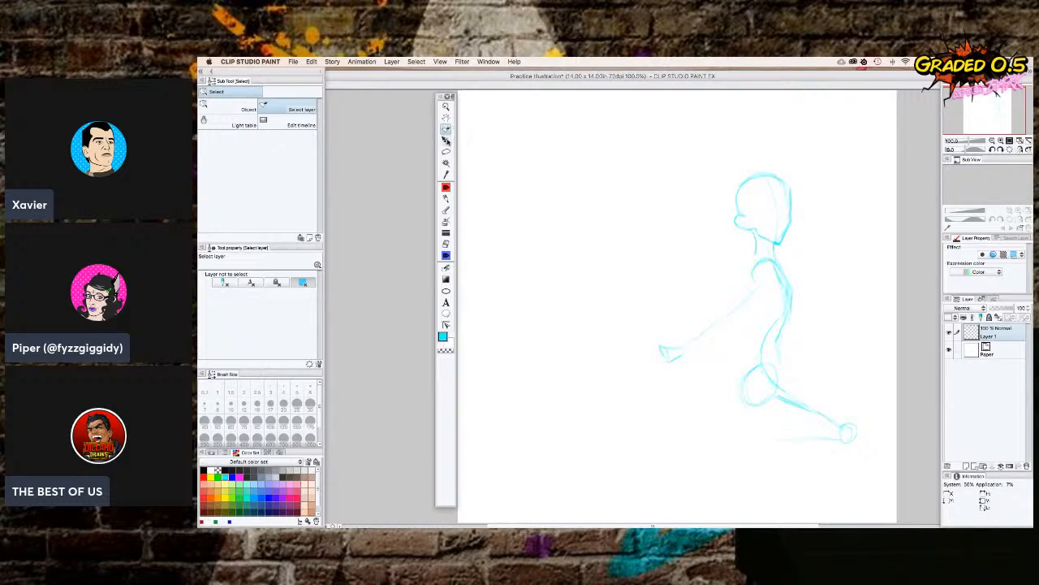
left_click(446, 141)
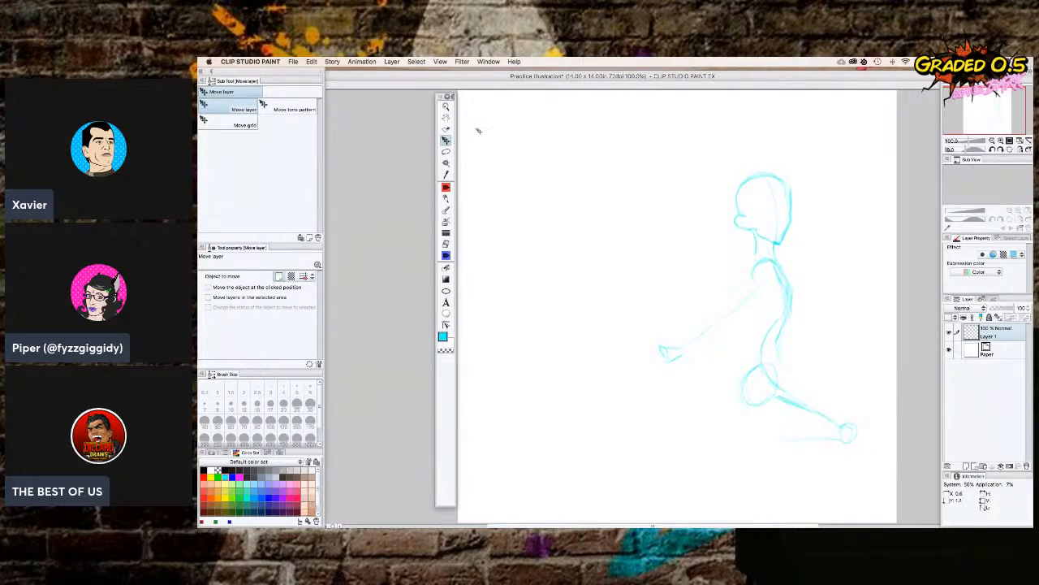
mouse_move(763, 235)
left_mouse_down()
mouse_move(658, 238)
mouse_move(697, 201)
mouse_move(668, 216)
mouse_move(694, 160)
left_mouse_up()
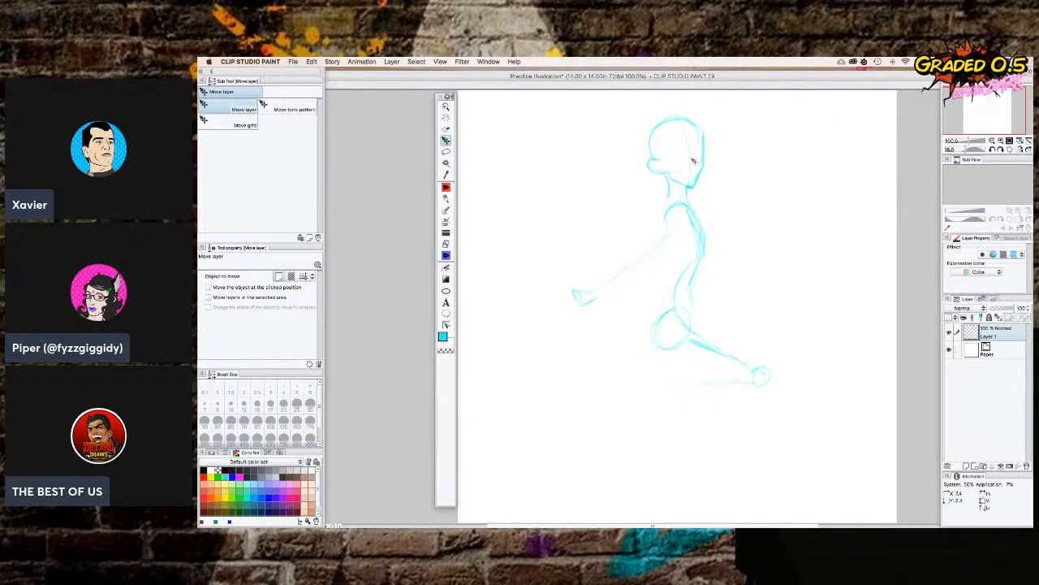
Increase the canvas height to 16 in using the centre reference point.
left_click(293, 62)
mouse_move(311, 62)
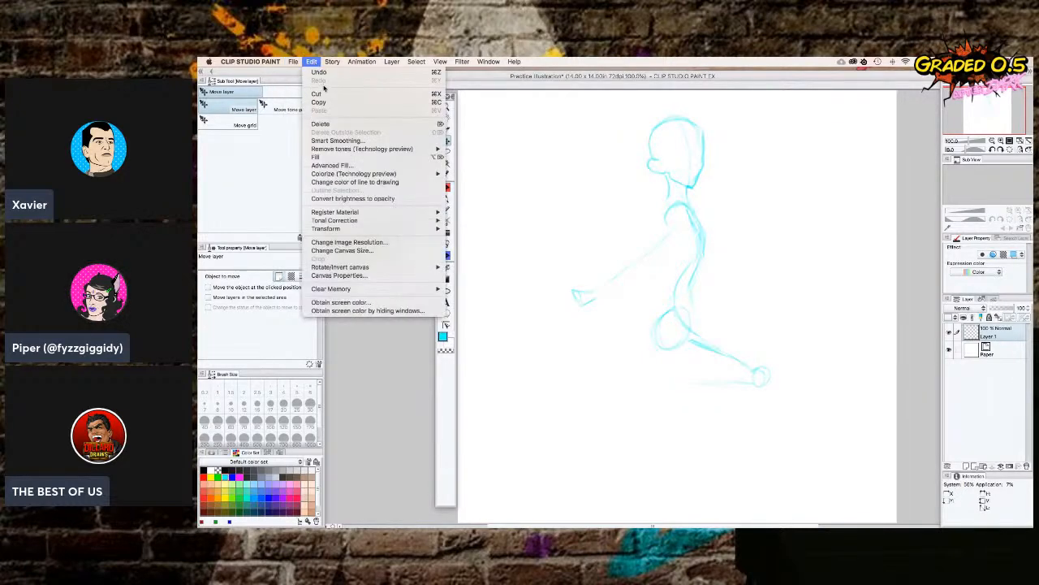
left_click(373, 253)
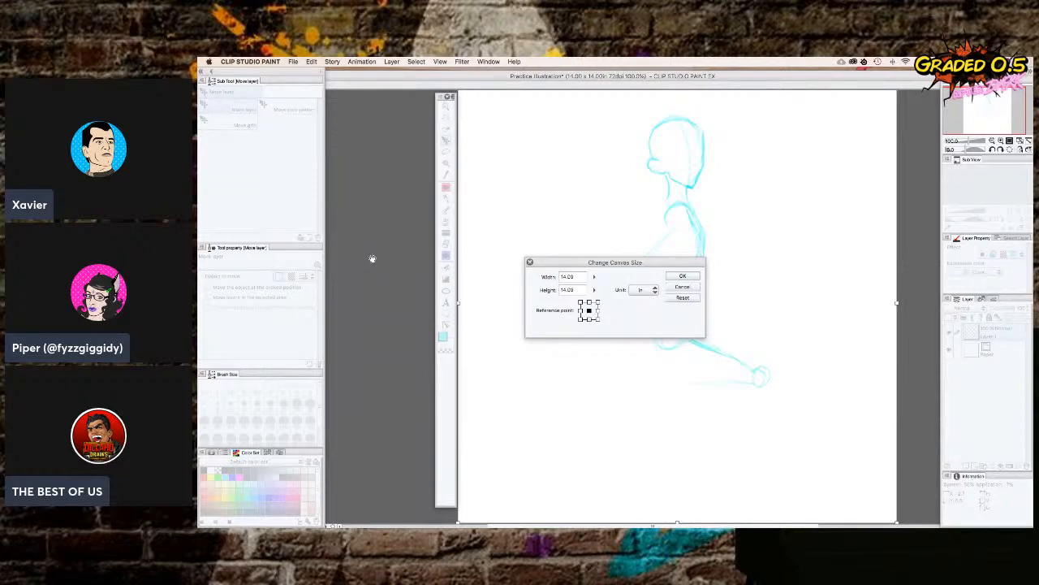
left_click(594, 289)
left_click_drag(601, 286, 601, 268)
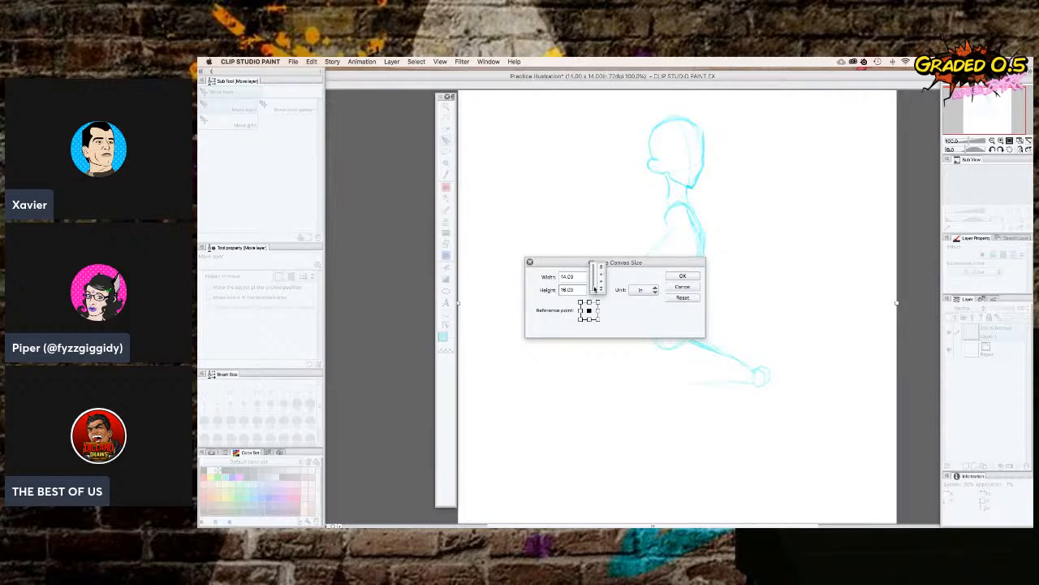
left_click(682, 277)
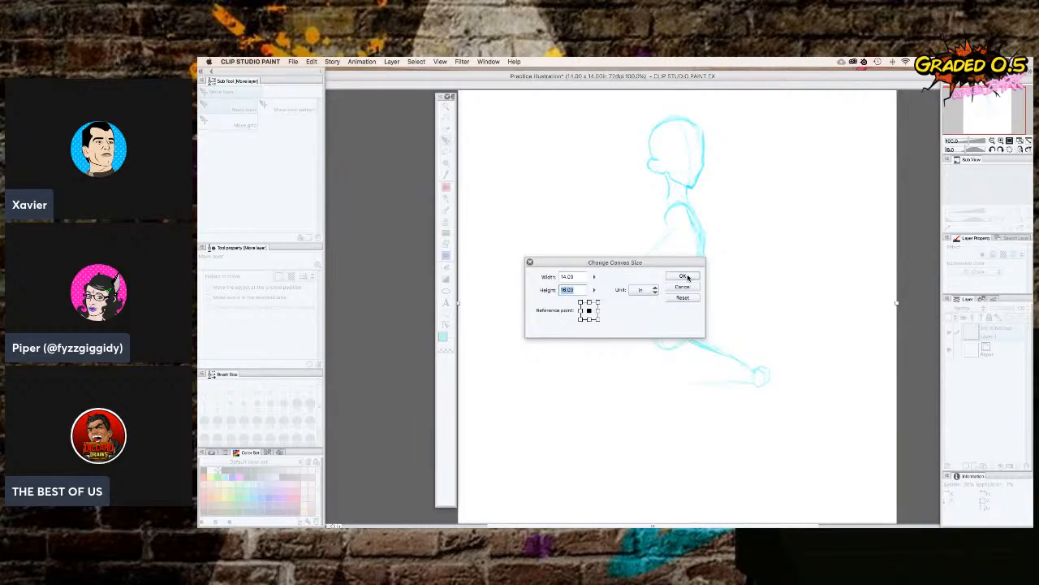
left_click(688, 277)
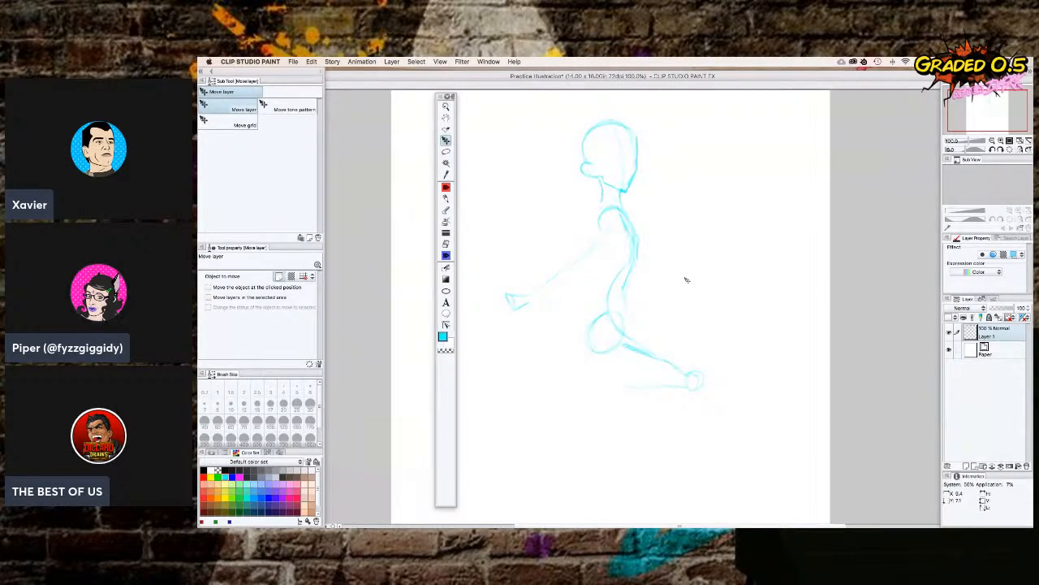
left_click(446, 199)
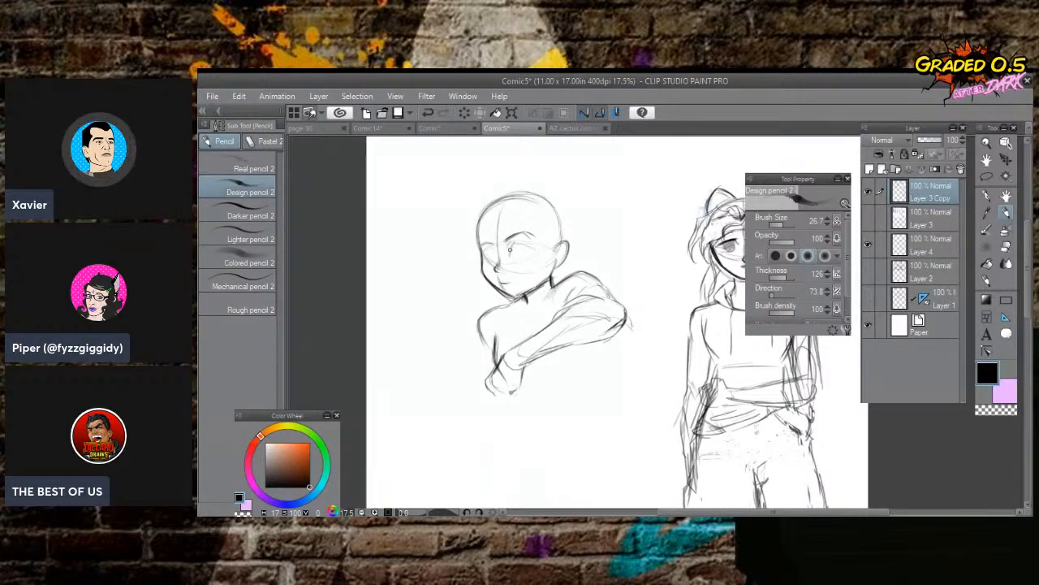
Pencil in the bald figure's eyes and sketch the raised leg with its knee, thigh and shin below the folded arm.
mouse_move(511, 244)
left_mouse_down()
mouse_move(531, 237)
mouse_move(535, 246)
mouse_move(529, 237)
mouse_move(493, 260)
left_mouse_up()
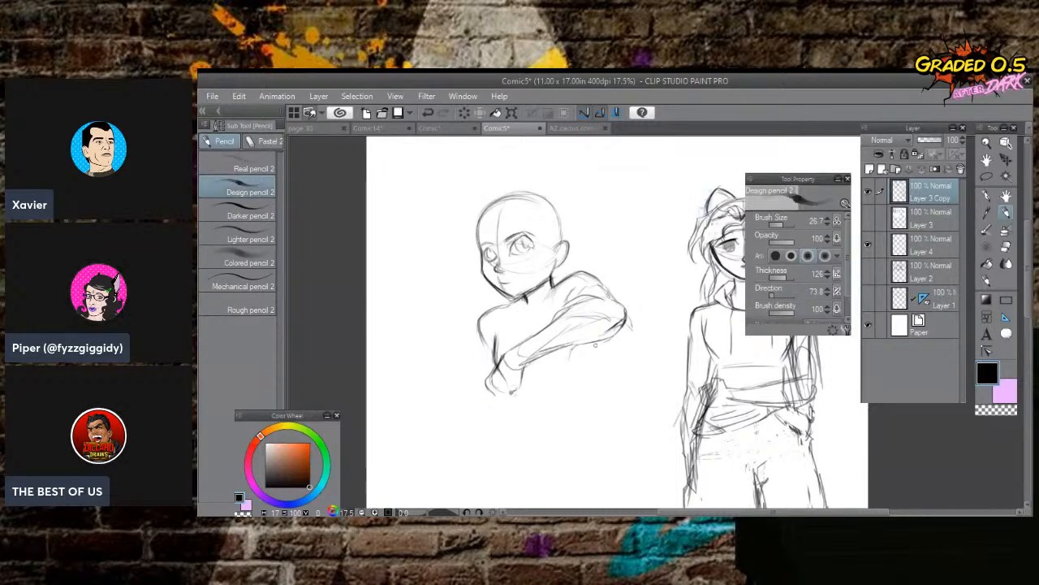
mouse_move(614, 338)
left_mouse_down()
mouse_move(604, 367)
mouse_move(584, 345)
mouse_move(586, 384)
left_mouse_up()
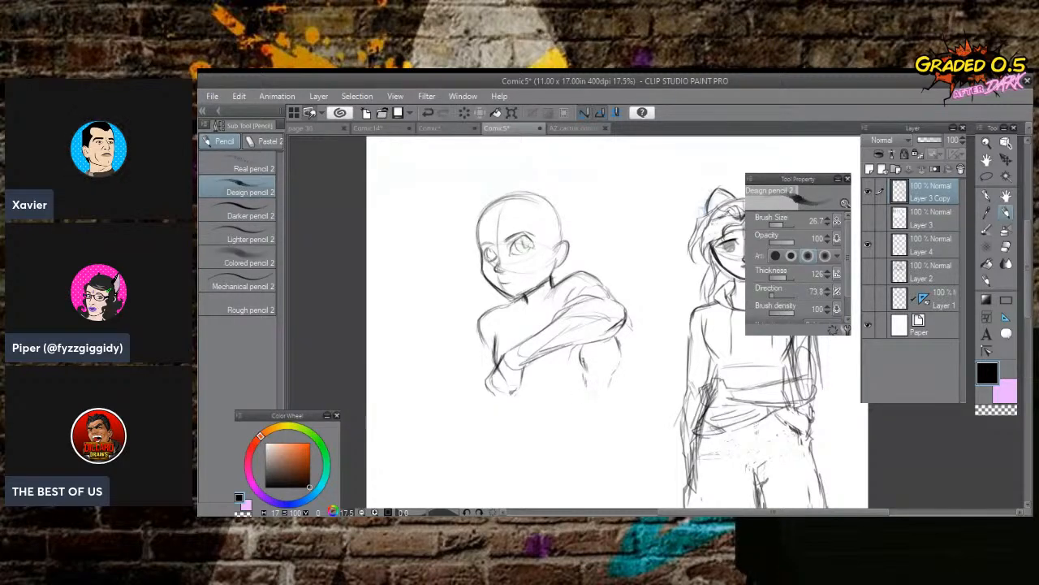
mouse_move(576, 351)
left_mouse_down()
mouse_move(561, 396)
mouse_move(562, 467)
left_mouse_up()
mouse_move(617, 364)
left_mouse_down()
mouse_move(614, 411)
mouse_move(582, 484)
left_mouse_up()
left_click_drag(600, 403, 580, 463)
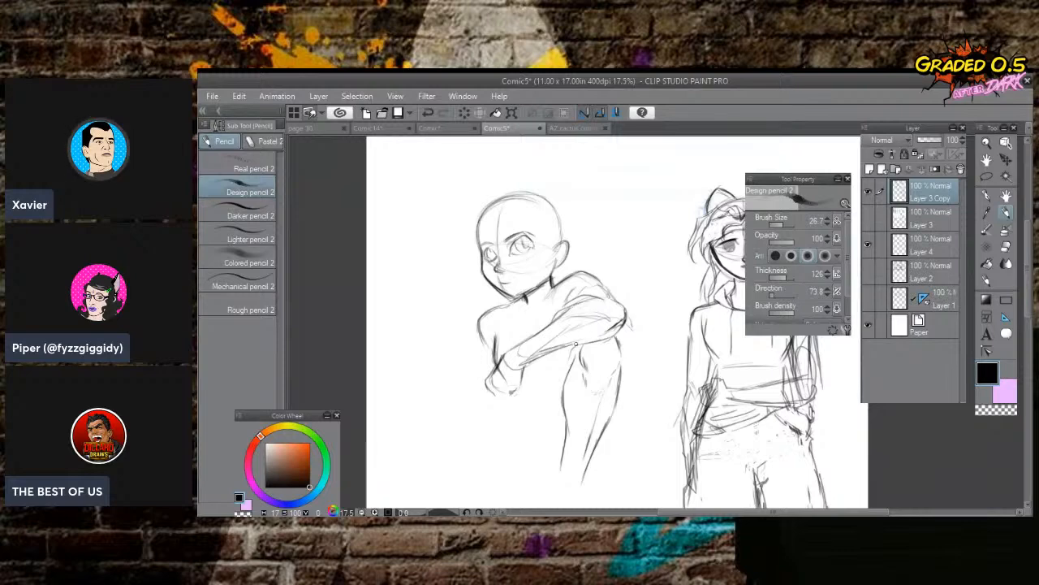
left_click_drag(571, 348, 540, 395)
left_click_drag(568, 354, 515, 430)
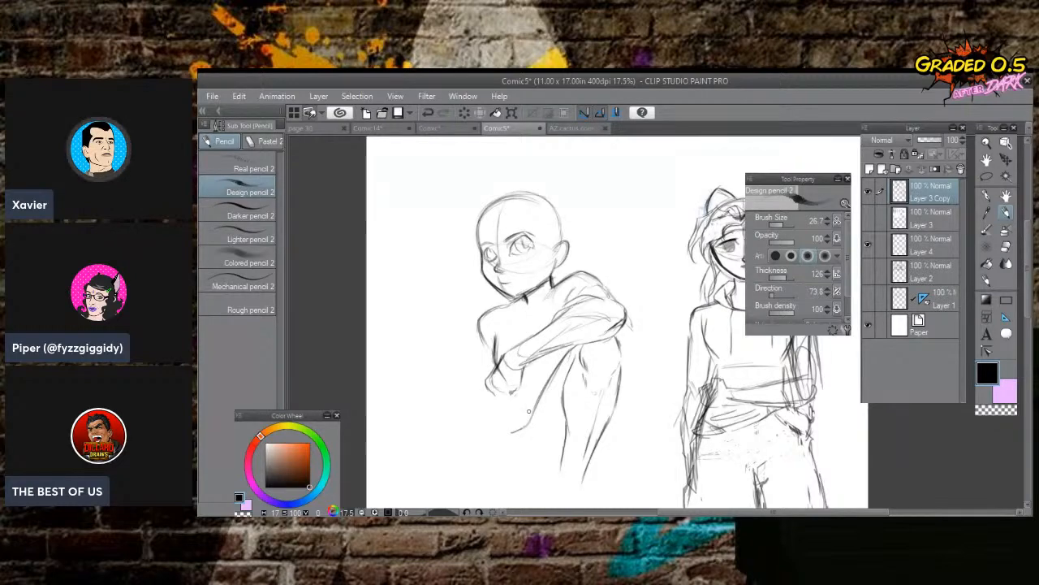
Extend the raised leg to the ankle and foot, and sketch the other leg folded along the ground.
key("ctrl+minus")
key("minus")
left_click_drag(580, 434, 599, 376)
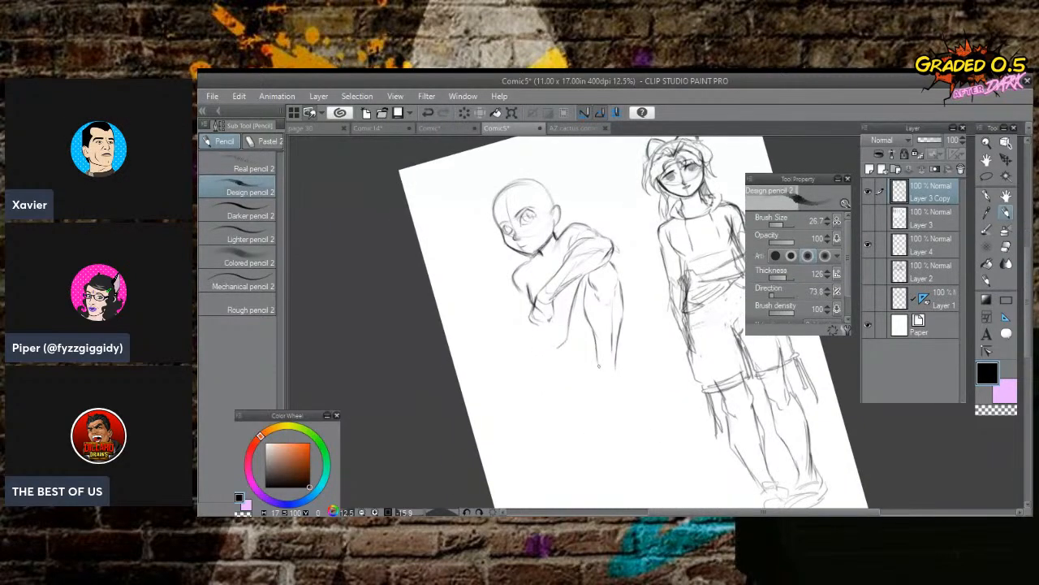
mouse_move(593, 365)
left_mouse_down()
mouse_move(606, 386)
mouse_move(619, 378)
mouse_move(607, 403)
mouse_move(635, 409)
mouse_move(633, 392)
mouse_move(642, 408)
left_mouse_up()
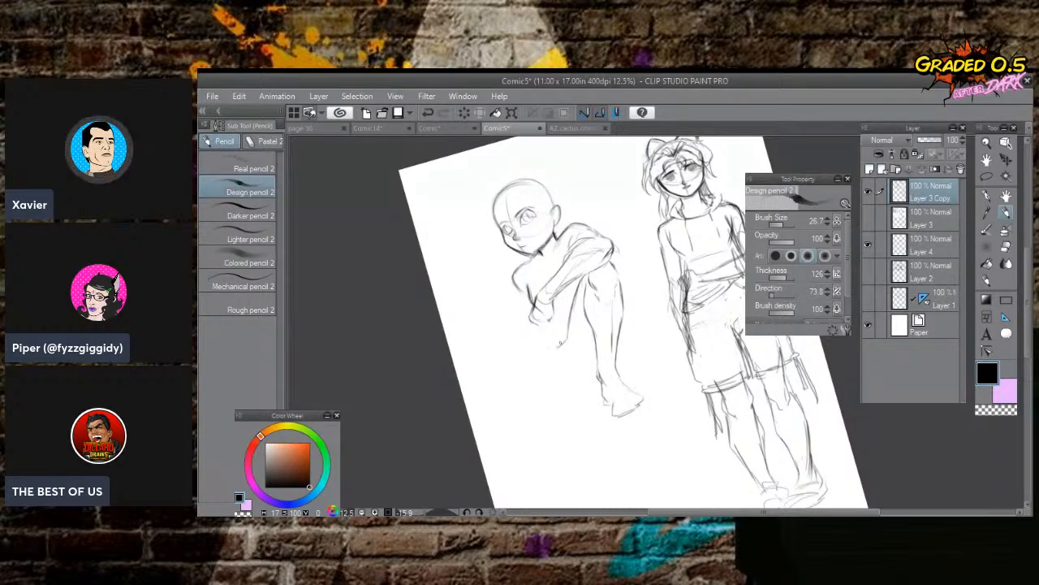
mouse_move(555, 346)
left_mouse_down()
mouse_move(484, 400)
mouse_move(478, 421)
left_mouse_up()
mouse_move(516, 390)
left_mouse_down()
mouse_move(539, 387)
mouse_move(591, 409)
left_mouse_up()
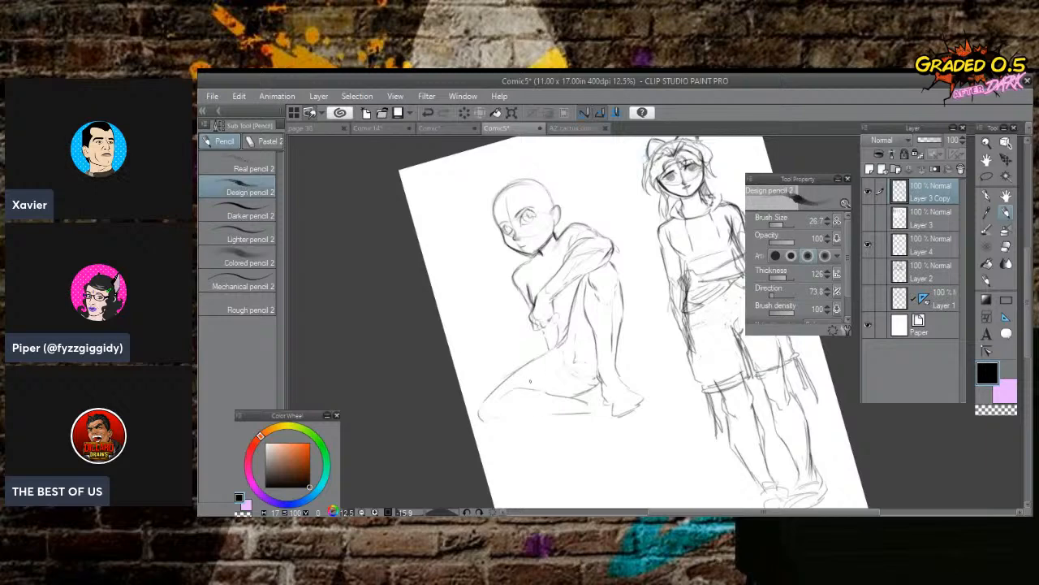
Add cloth folds and a hem at the folded knee, and shade the underside of the raised leg.
mouse_move(518, 379)
left_mouse_down()
mouse_move(487, 396)
mouse_move(515, 378)
mouse_move(488, 395)
mouse_move(500, 380)
mouse_move(531, 377)
mouse_move(499, 374)
left_mouse_up()
mouse_move(584, 275)
left_mouse_down()
mouse_move(575, 302)
mouse_move(626, 323)
left_mouse_up()
mouse_move(622, 291)
left_mouse_down()
mouse_move(631, 314)
mouse_move(622, 331)
left_mouse_up()
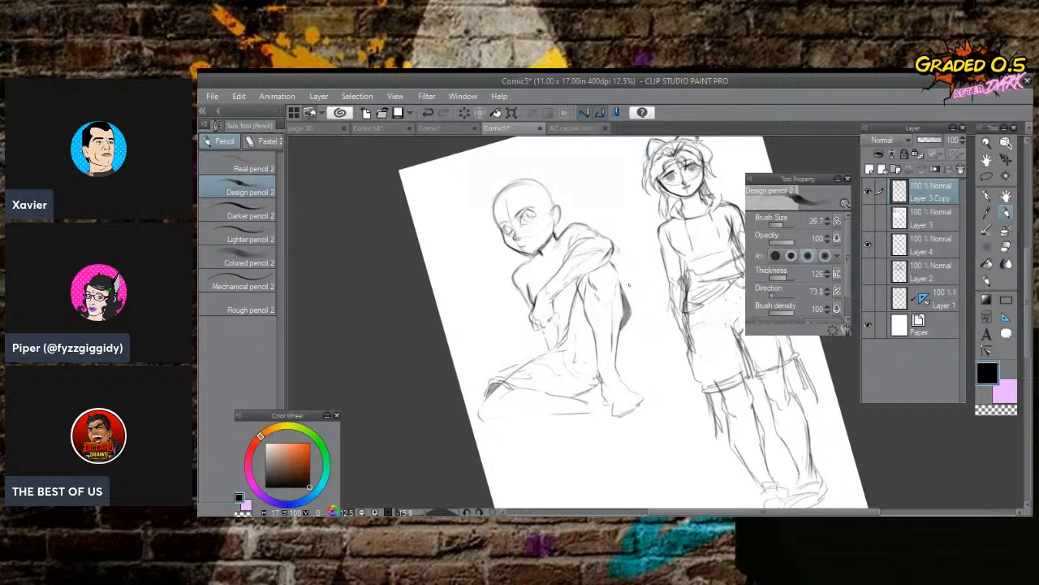
left_click_drag(630, 285, 647, 374)
Detail the seated figure's near eye with a heavy brow, thick lashes and a shaded iris.
scroll(630, 325, "up", 3)
left_click_drag(630, 309, 624, 365)
left_click_drag(561, 284, 545, 312)
scroll(552, 325, "up", 2)
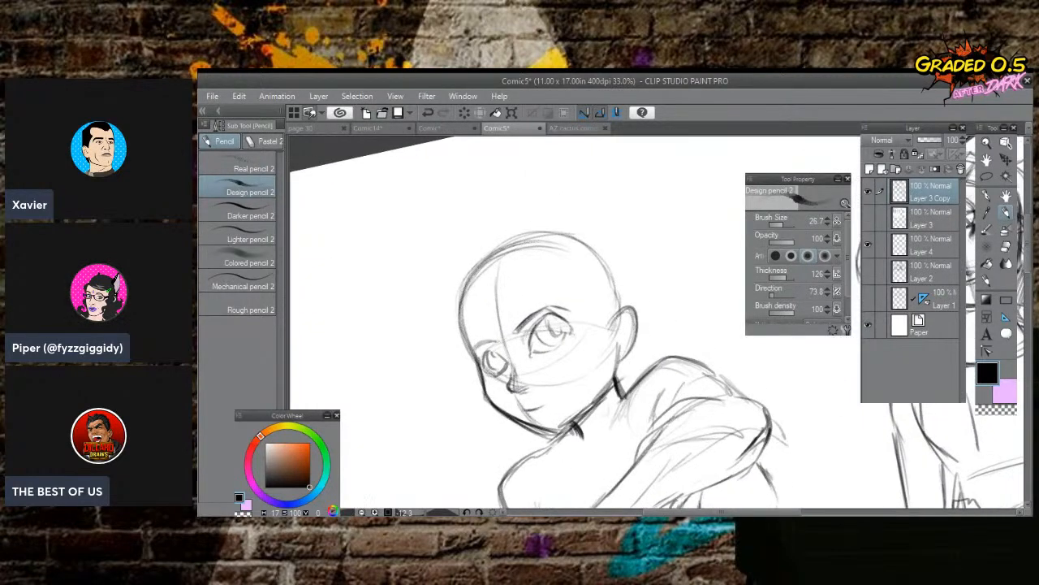
mouse_move(529, 350)
left_mouse_down()
mouse_move(532, 330)
mouse_move(568, 312)
mouse_move(542, 309)
mouse_move(578, 308)
mouse_move(556, 296)
mouse_move(528, 325)
mouse_move(563, 290)
left_mouse_up()
mouse_move(555, 290)
left_mouse_down()
mouse_move(527, 315)
mouse_move(539, 307)
left_mouse_up()
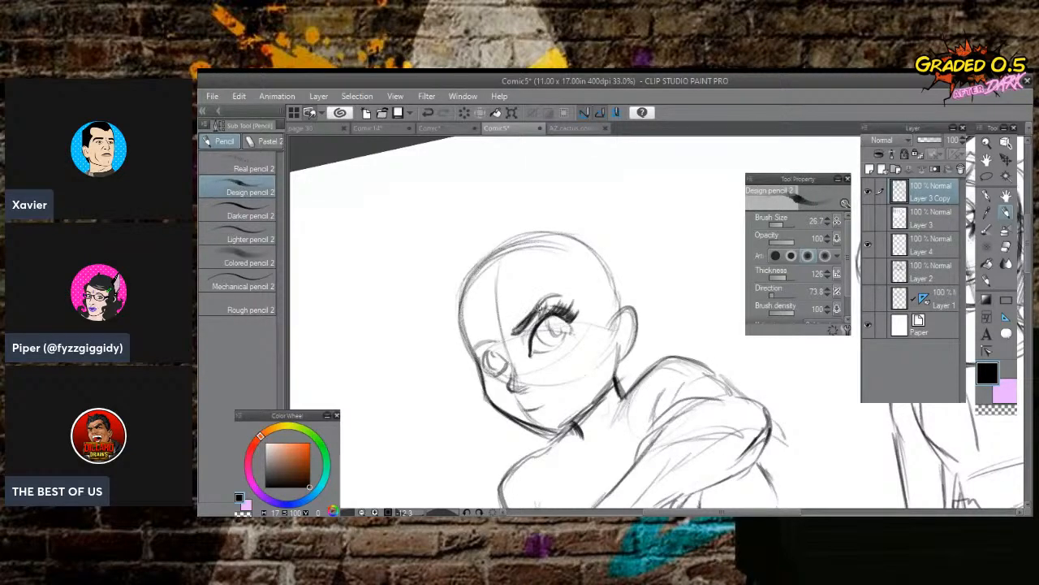
left_click_drag(533, 355, 549, 346)
mouse_move(569, 325)
left_mouse_down()
mouse_move(573, 333)
mouse_move(562, 334)
left_mouse_up()
mouse_move(565, 332)
left_mouse_down()
mouse_move(552, 344)
mouse_move(537, 321)
mouse_move(568, 315)
mouse_move(547, 315)
mouse_move(564, 333)
mouse_move(571, 306)
left_mouse_up()
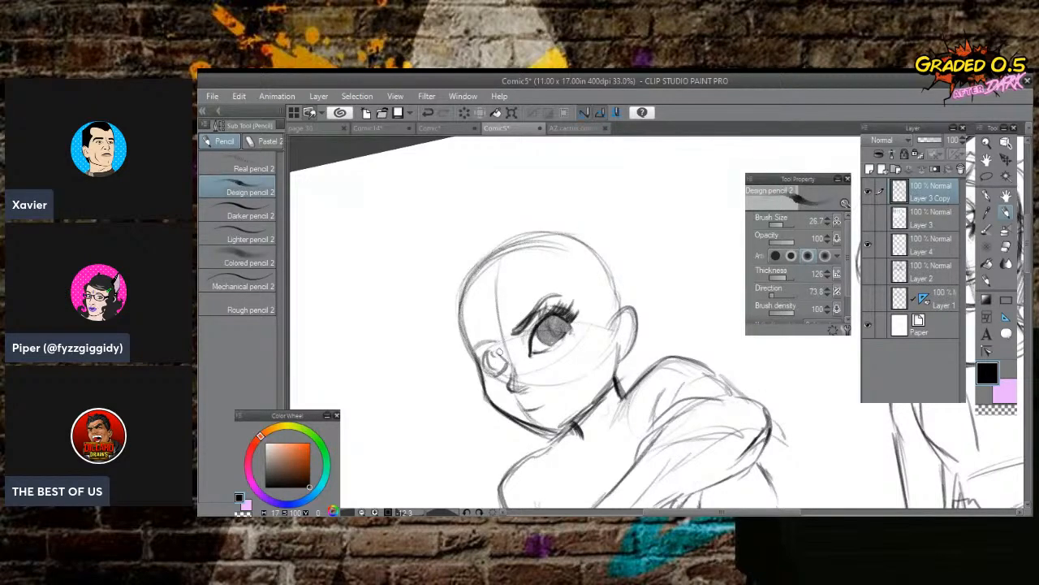
Shade the far eye with iris, pupil and lashes, darken the near pupil, and rework the mouth as a short line.
mouse_move(489, 368)
left_mouse_down()
mouse_move(502, 349)
mouse_move(468, 357)
mouse_move(469, 367)
left_mouse_up()
mouse_move(555, 321)
left_mouse_down()
mouse_move(554, 334)
mouse_move(557, 320)
left_mouse_up()
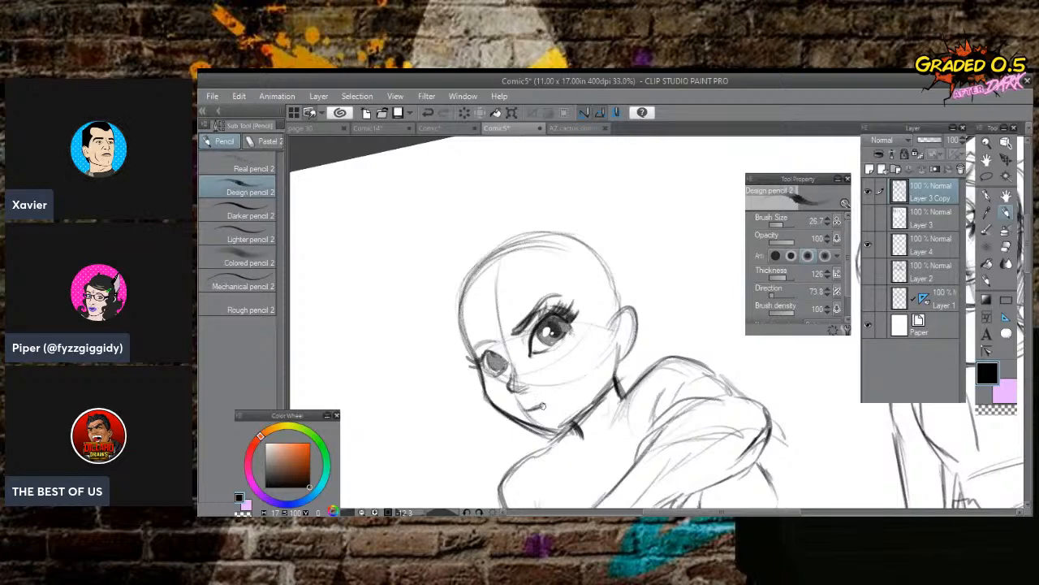
key("ctrl+z")
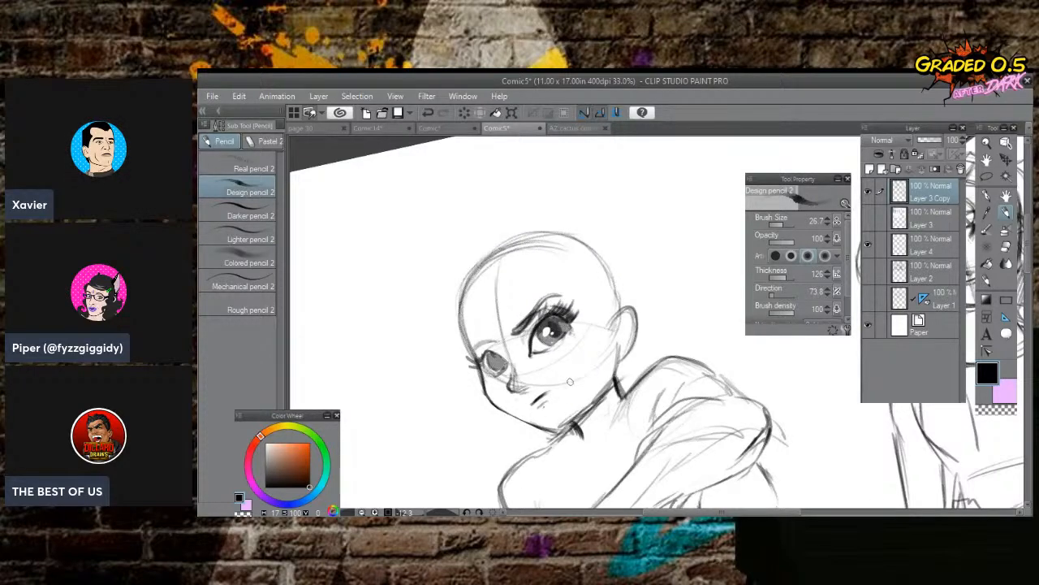
left_click_drag(496, 354, 499, 360)
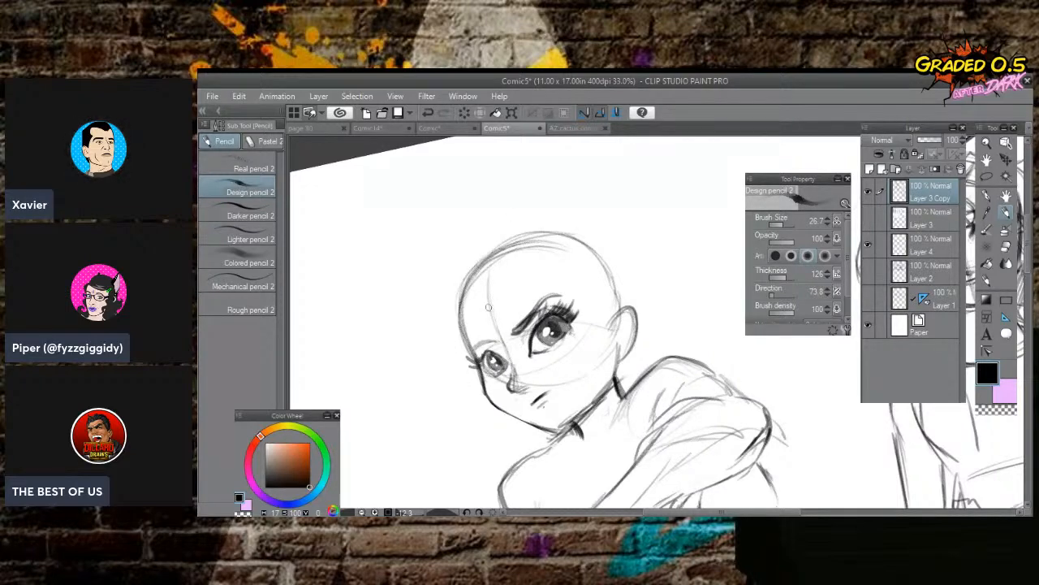
Draw the hairline across the seated figure's forehead and sketch a lock of bangs with strands sweeping over the front of the head.
left_click_drag(520, 278, 491, 315)
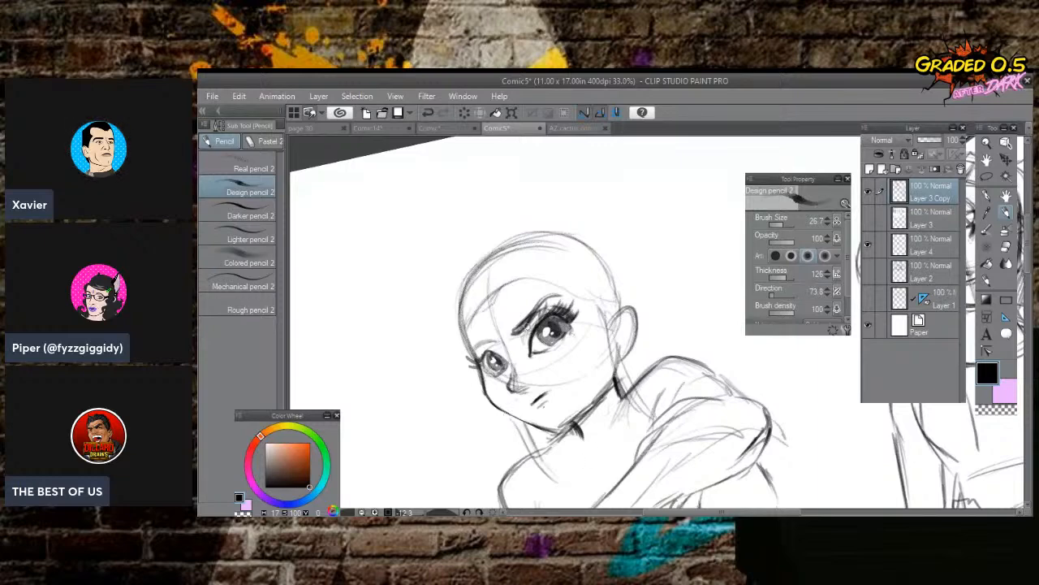
mouse_move(474, 280)
left_mouse_down()
mouse_move(459, 274)
mouse_move(427, 315)
mouse_move(457, 406)
mouse_move(443, 343)
mouse_move(485, 274)
mouse_move(445, 350)
mouse_move(477, 292)
mouse_move(458, 323)
mouse_move(452, 386)
left_mouse_up()
mouse_move(448, 370)
left_mouse_down()
mouse_move(461, 309)
mouse_move(451, 307)
mouse_move(461, 297)
mouse_move(427, 329)
mouse_move(426, 372)
left_mouse_up()
mouse_move(453, 274)
left_mouse_down()
mouse_move(425, 279)
mouse_move(414, 349)
left_mouse_up()
left_click_drag(424, 325, 419, 344)
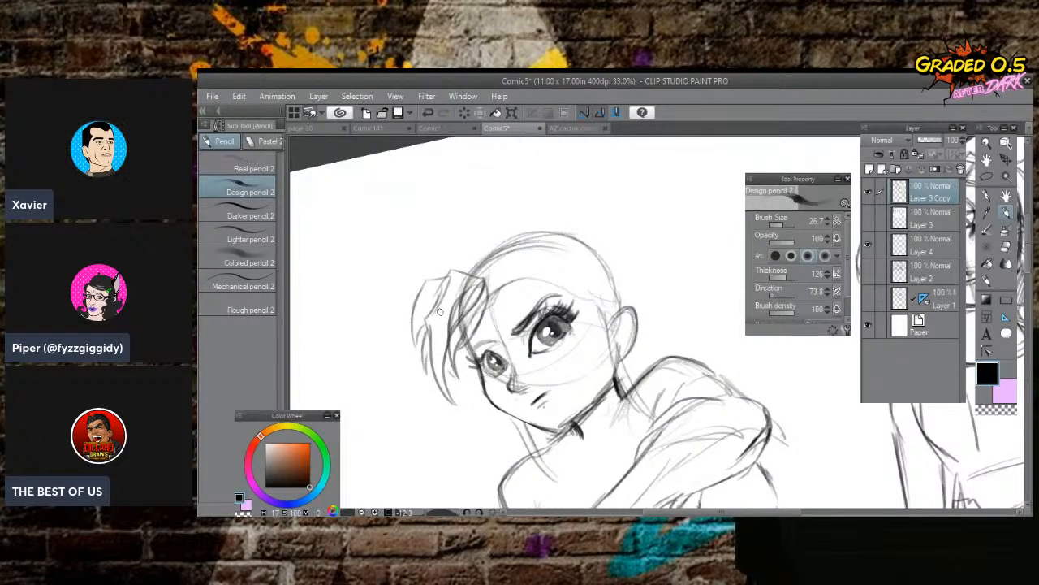
mouse_move(439, 312)
left_mouse_down()
mouse_move(441, 268)
mouse_move(476, 244)
mouse_move(464, 220)
mouse_move(505, 292)
left_mouse_up()
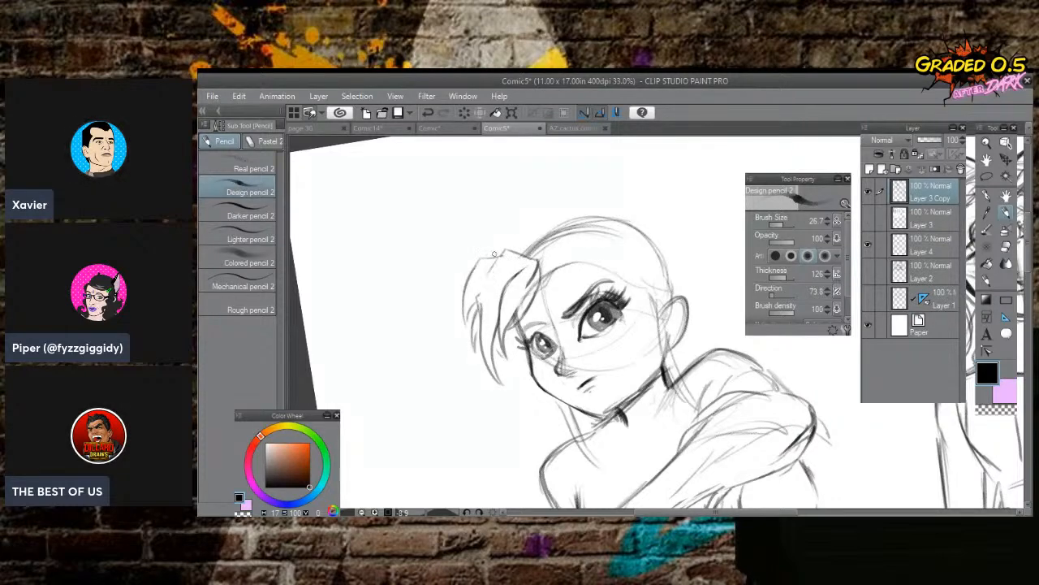
left_click_drag(501, 255, 475, 318)
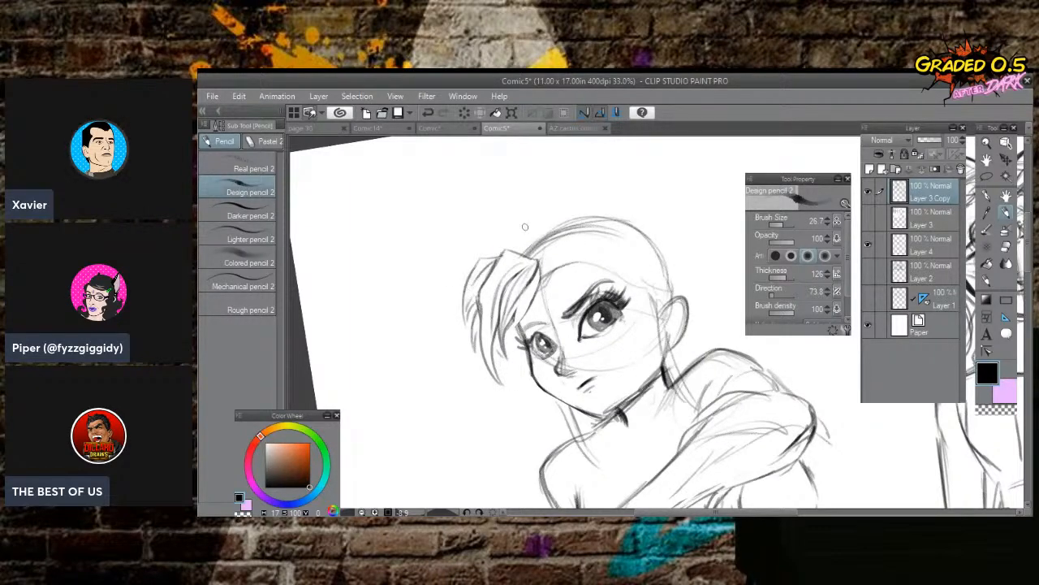
key("ctrl+minus")
key("ctrl+minus")
left_click_drag(552, 325, 495, 268)
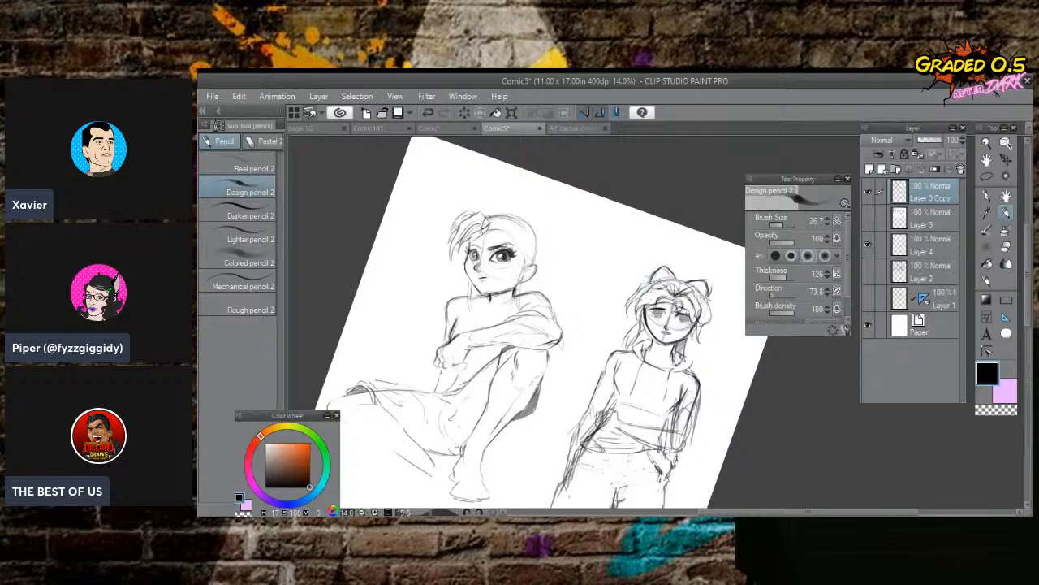
Sketch more hair strands over the seated figure's bangs and down across the side of the head.
left_click_drag(490, 231, 479, 255)
mouse_move(489, 216)
left_mouse_down()
mouse_move(498, 224)
mouse_move(479, 239)
left_mouse_up()
mouse_move(497, 210)
left_mouse_down()
mouse_move(508, 213)
mouse_move(500, 249)
mouse_move(506, 207)
mouse_move(521, 228)
mouse_move(520, 258)
left_mouse_up()
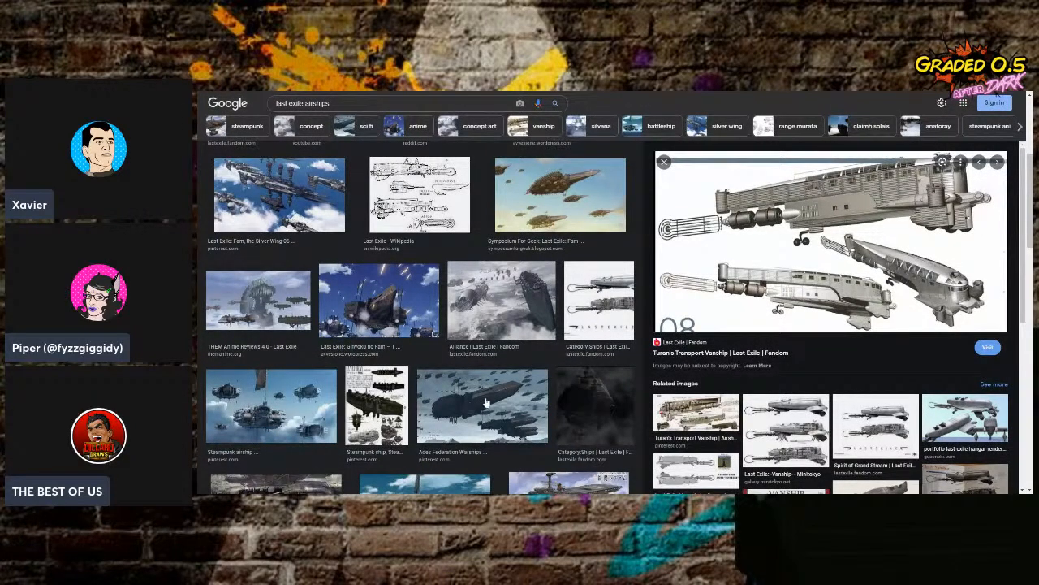
Switch to the browser's "last exile airships" image results and view the Ades Federation warships and Boundary Apocalypse cruiser pictures.
scroll(873, 414, "down", 3)
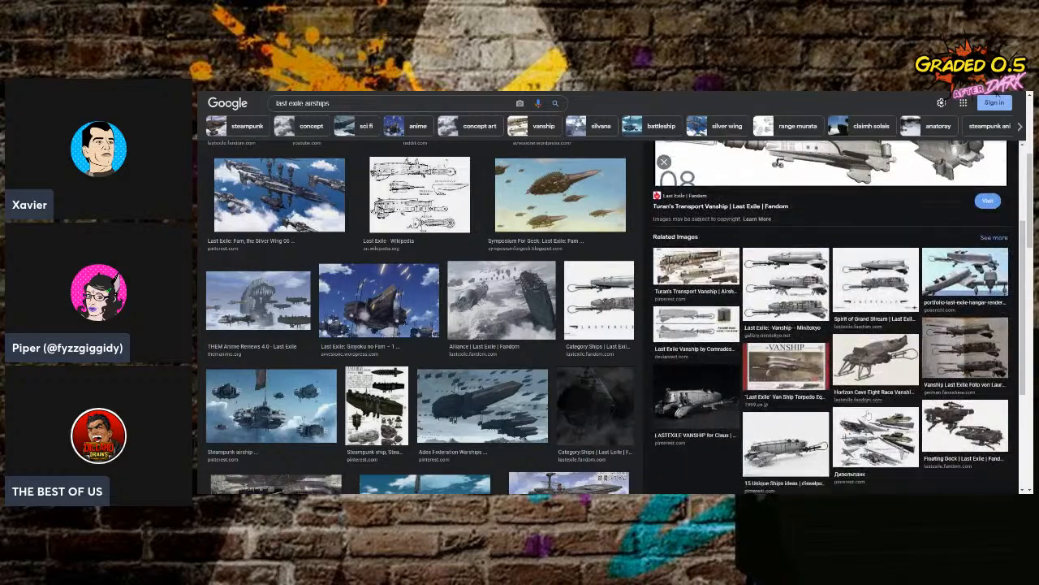
left_click(508, 404)
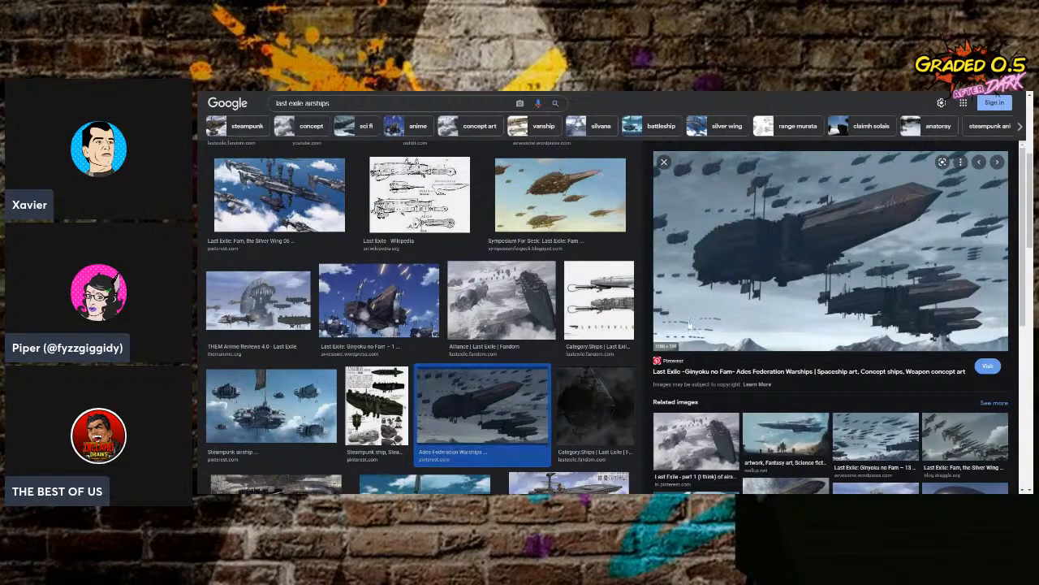
scroll(718, 445, "down", 2)
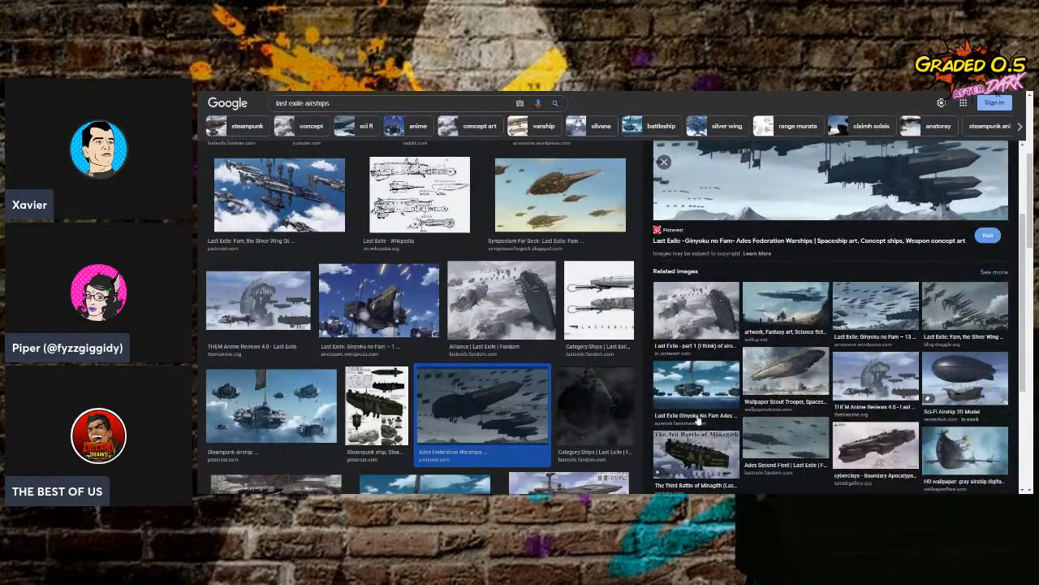
left_click(862, 466)
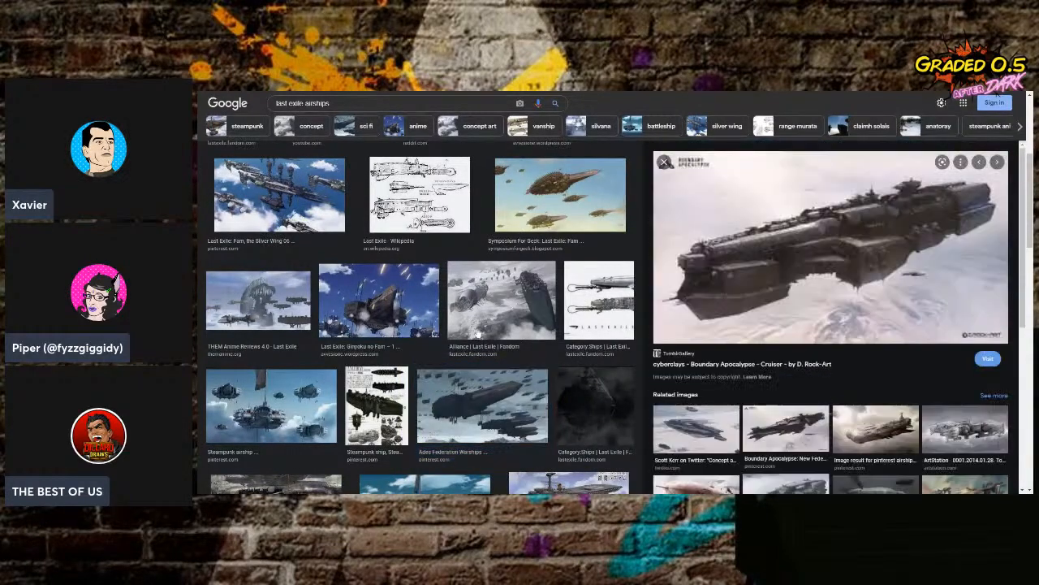
scroll(453, 315, "up", 4)
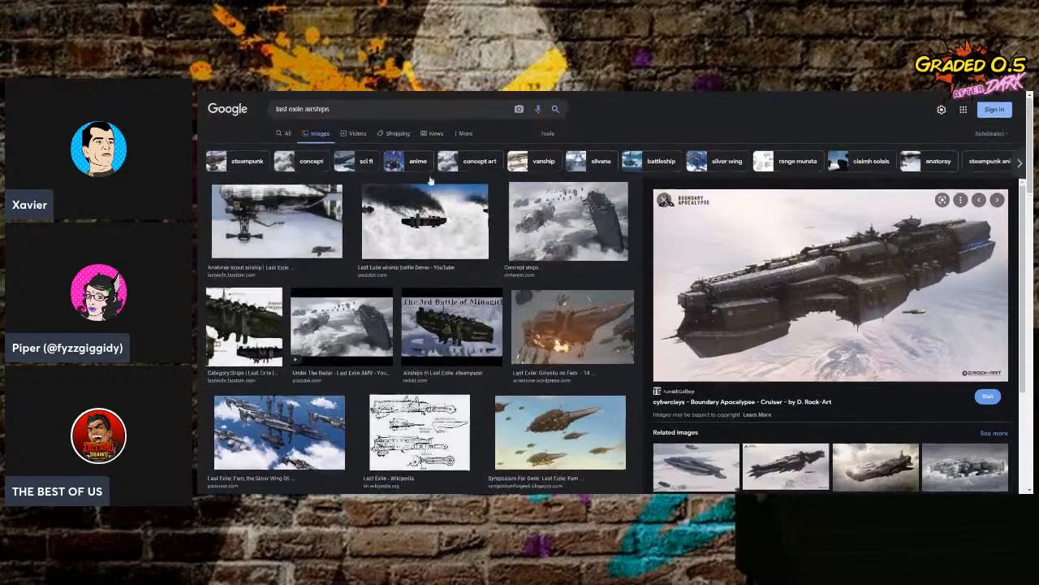
Search Google Images for "diesel punk" and open the airship picture from 19 Best Dieselpunk Books.
left_click(260, 114)
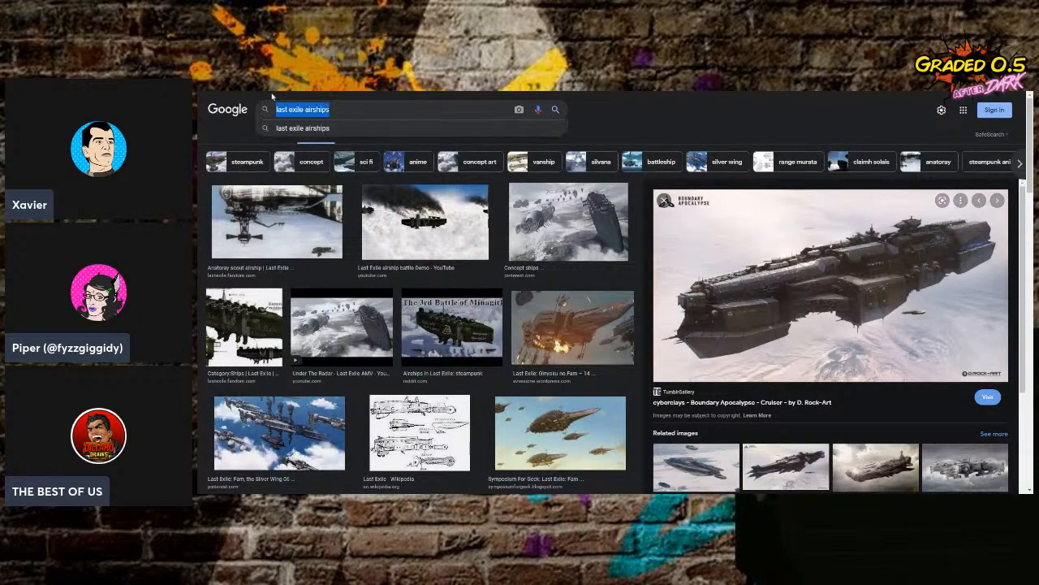
type("diesel punk")
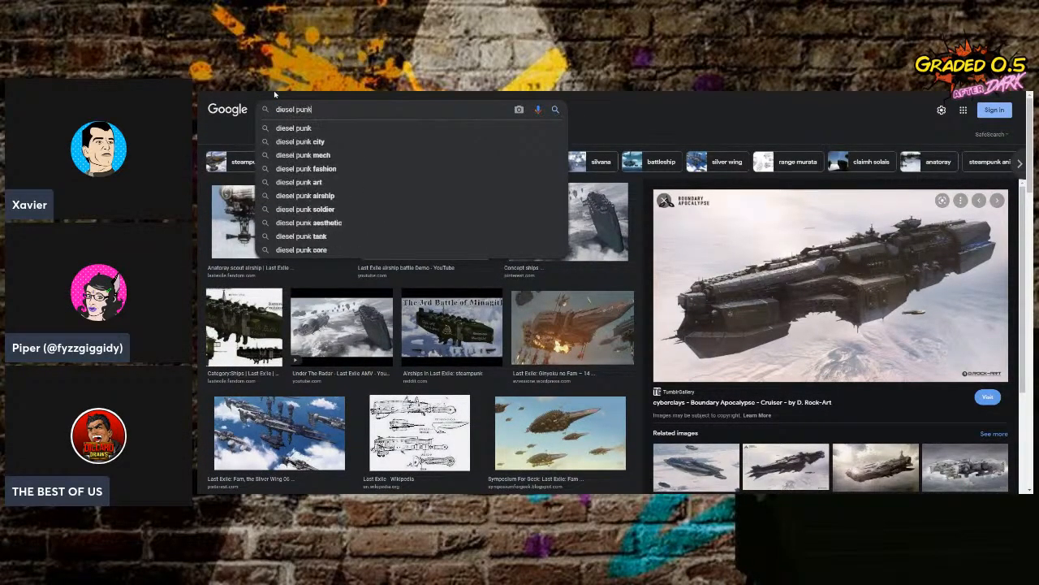
key("Return")
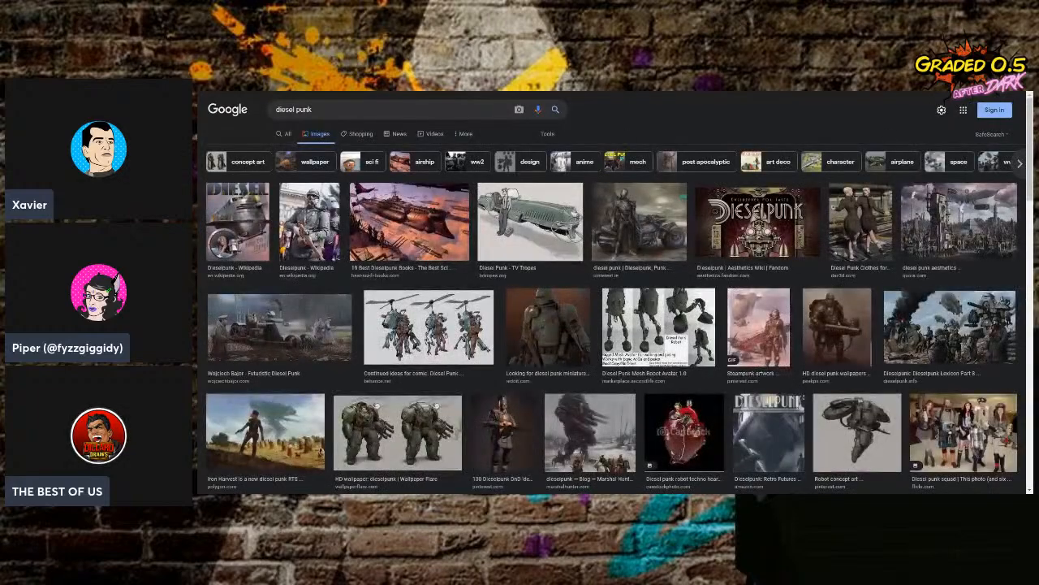
left_click(415, 217)
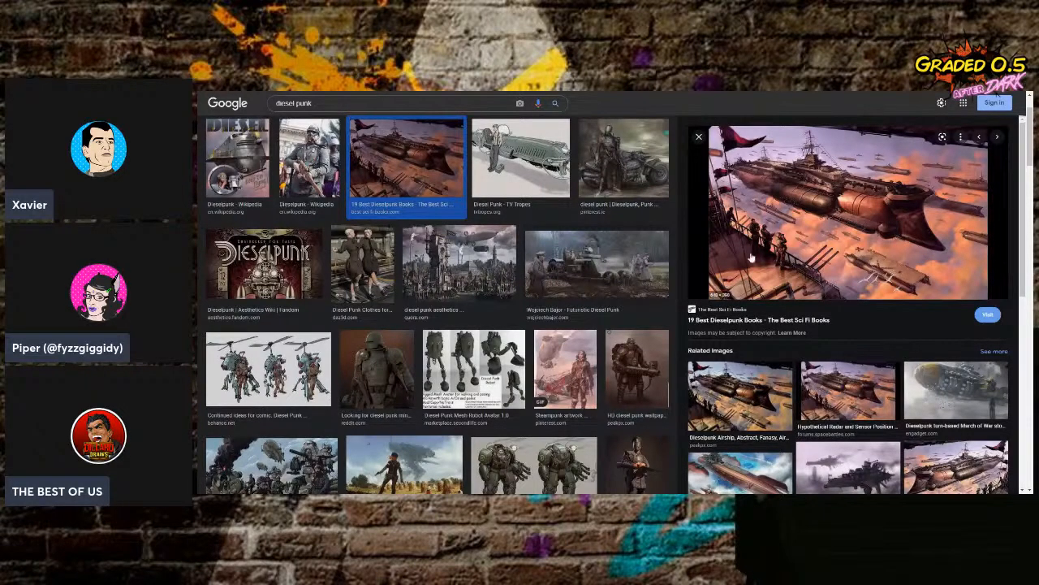
Examine the related airship images and the dieselpunk results for vehicle, soldier and mech design references.
scroll(732, 289, "down", 1)
scroll(732, 289, "down", 1)
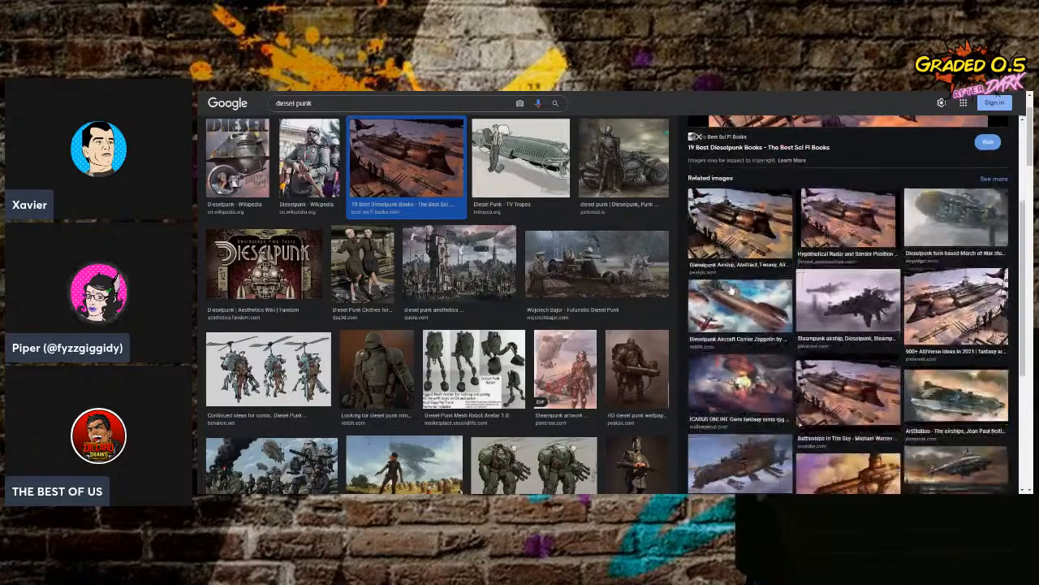
scroll(582, 342, "down", 2)
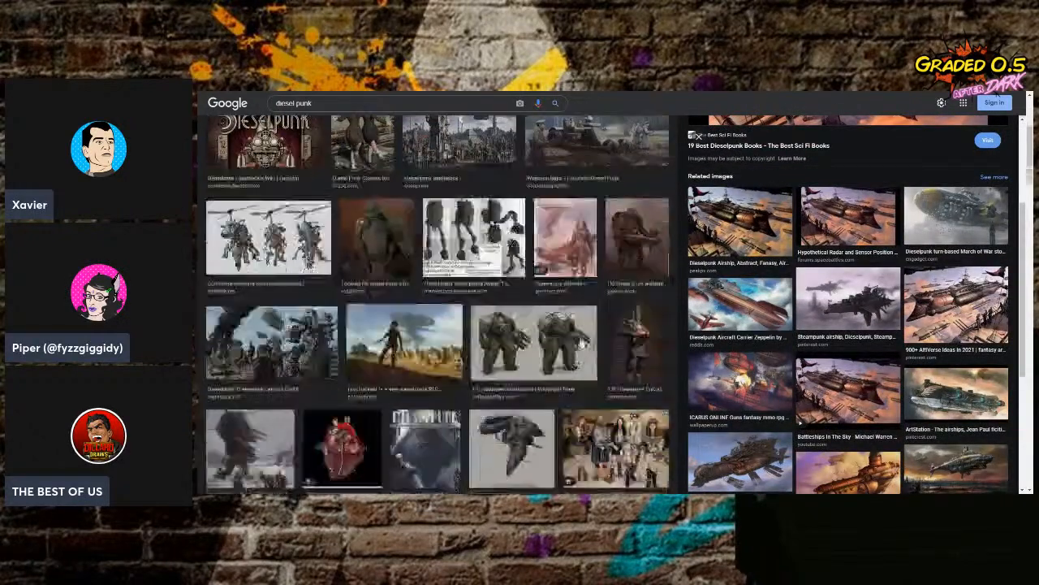
scroll(706, 332, "down", 2)
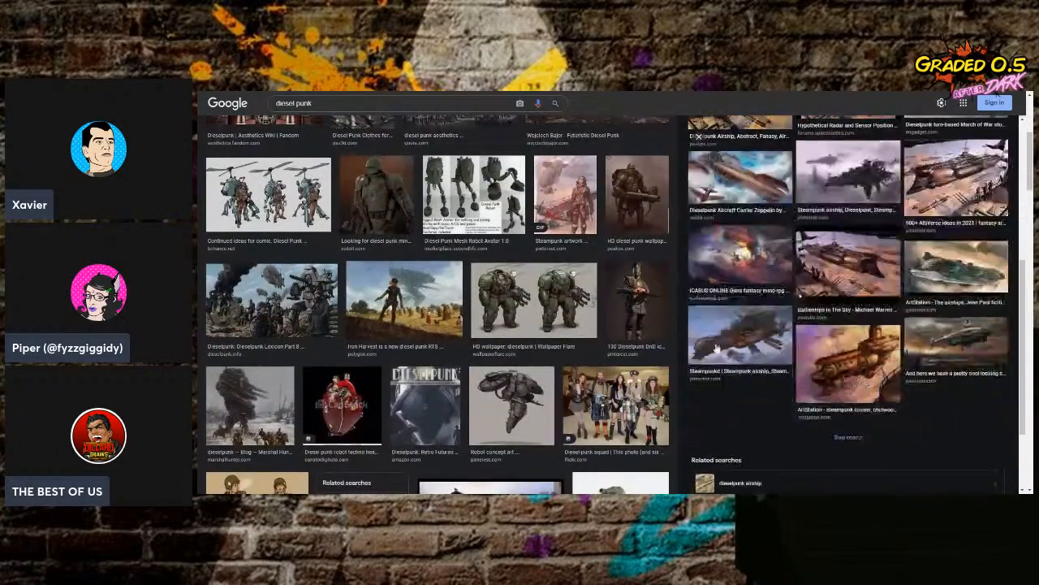
scroll(740, 345, "down", 1)
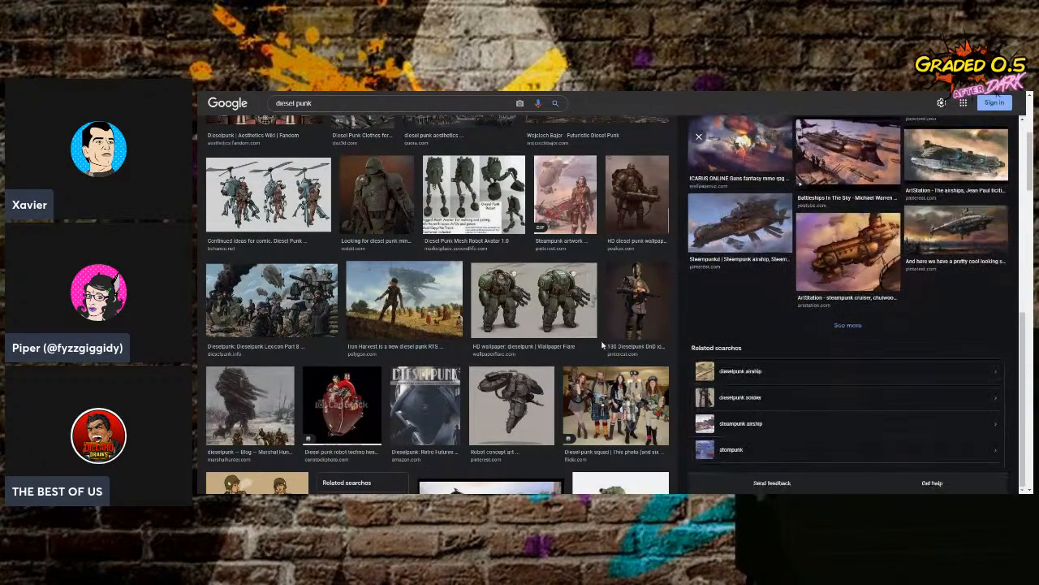
scroll(487, 325, "down", 4)
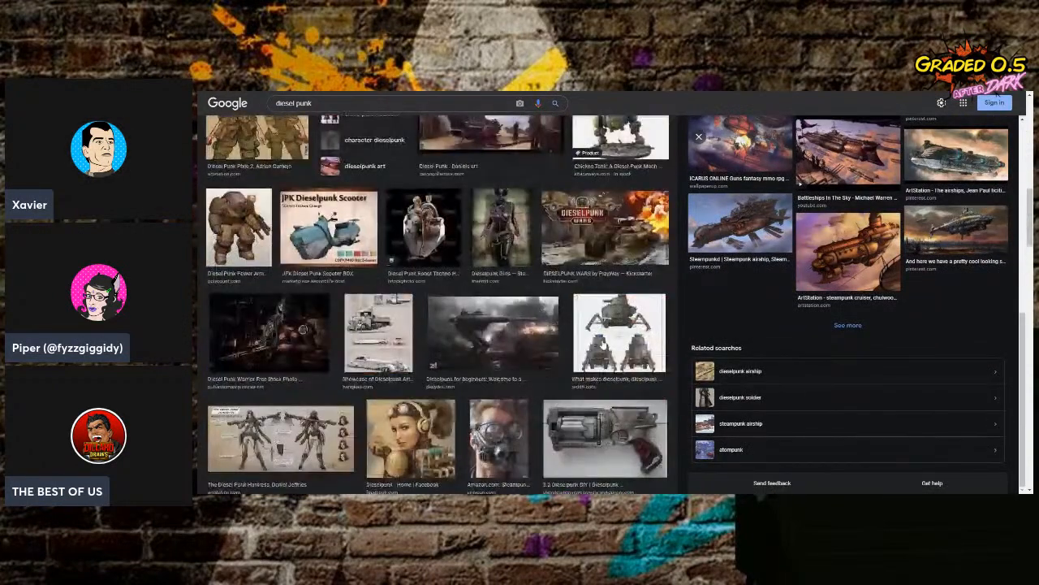
scroll(604, 345, "down", 4)
scroll(603, 345, "up", 3)
scroll(603, 345, "up", 8)
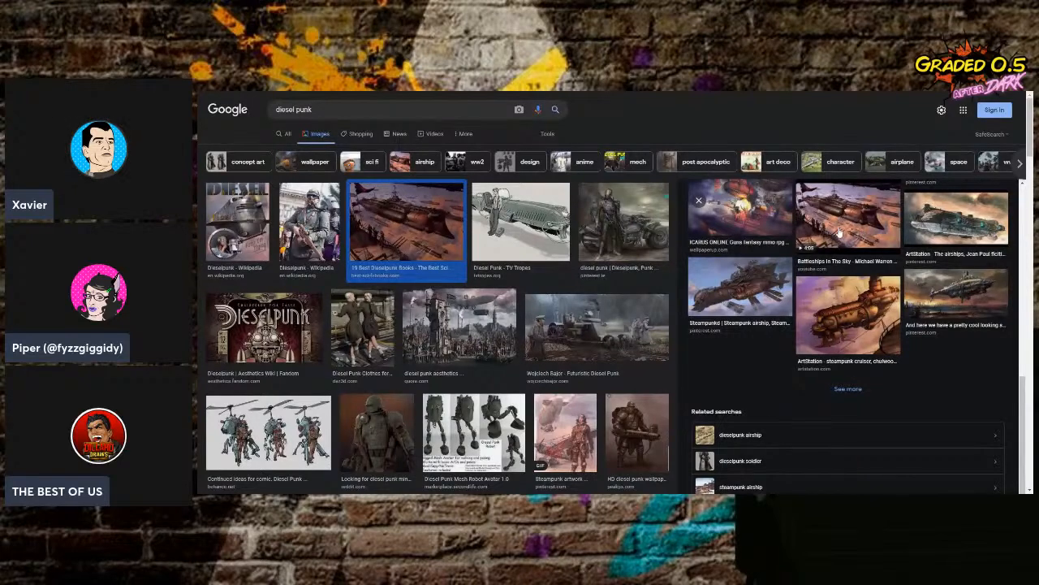
Open the related Battleships In The Sky picture and a flying battleship image from its related images.
left_click(841, 233)
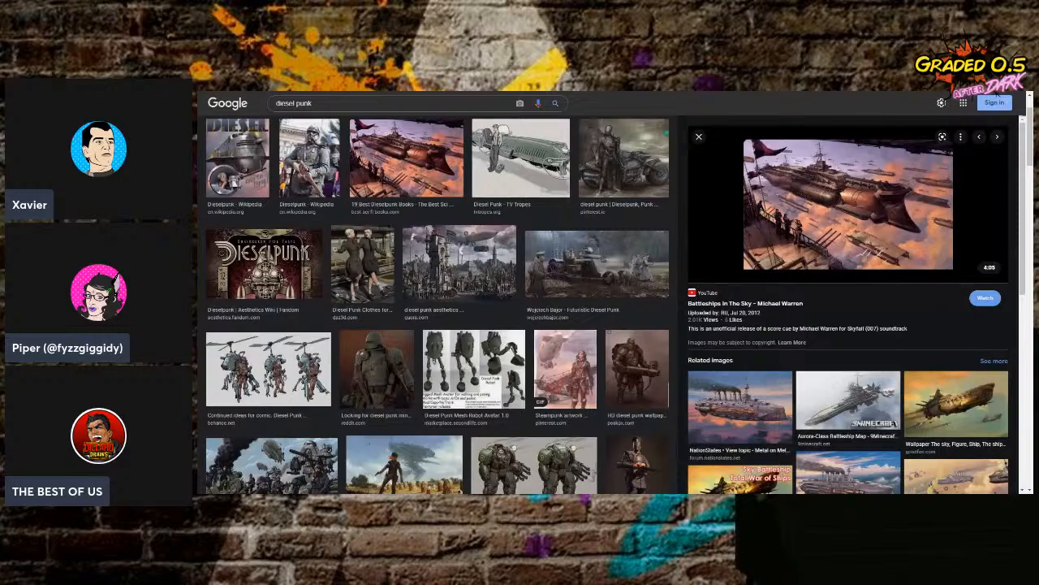
scroll(771, 406, "down", 1)
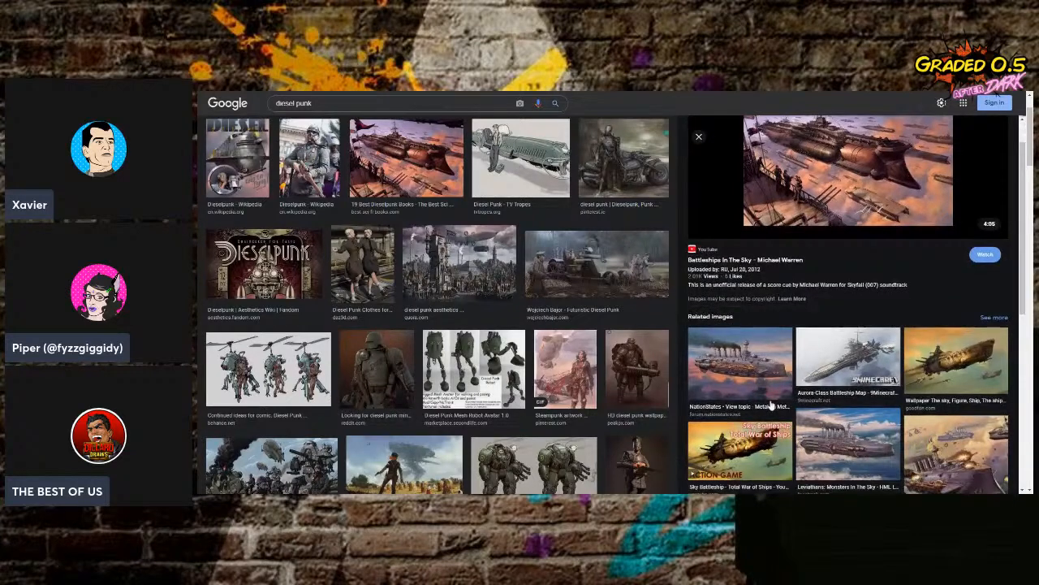
left_click(844, 436)
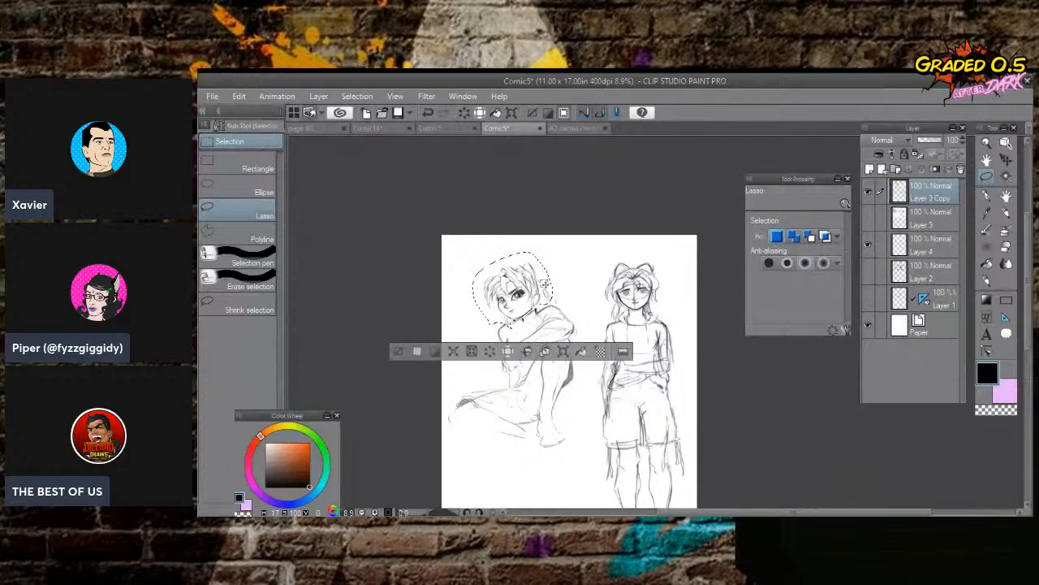
Switch back to the Comic5 drawing, transform the lassoed head of the seated figure with a slight adjustment, and apply it.
key("ctrl+t")
left_click_drag(549, 298, 551, 299)
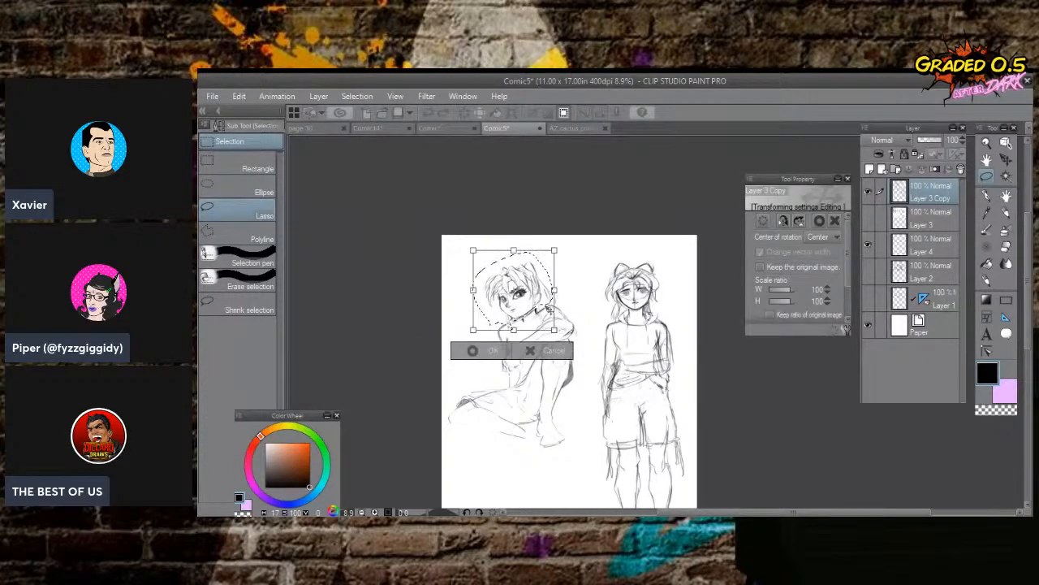
left_click(493, 351)
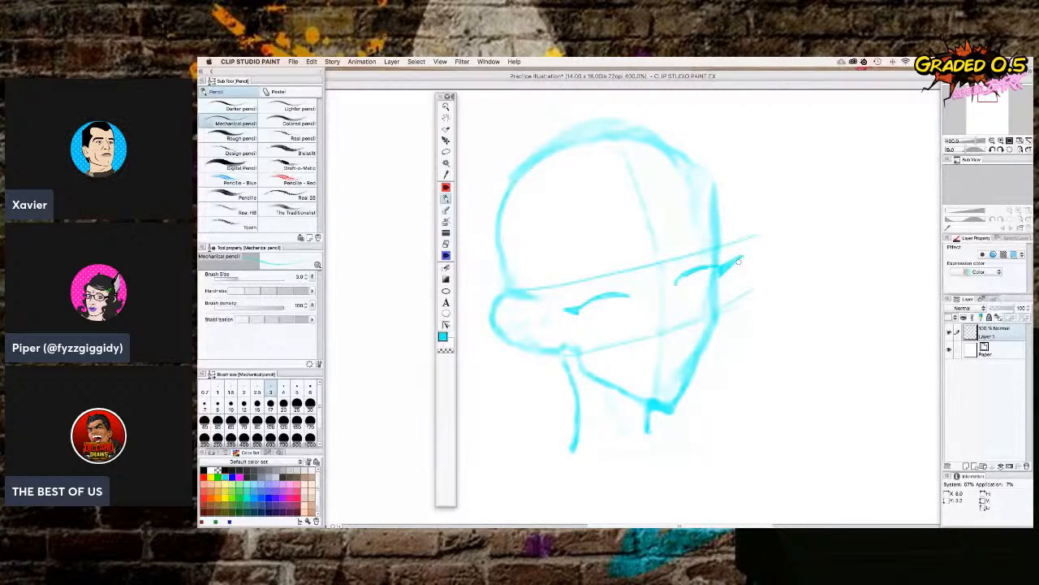
Reduce the Block eraser to size 8 and trim the outer tip of the far eye's lash line on the cyan practice head.
key("e")
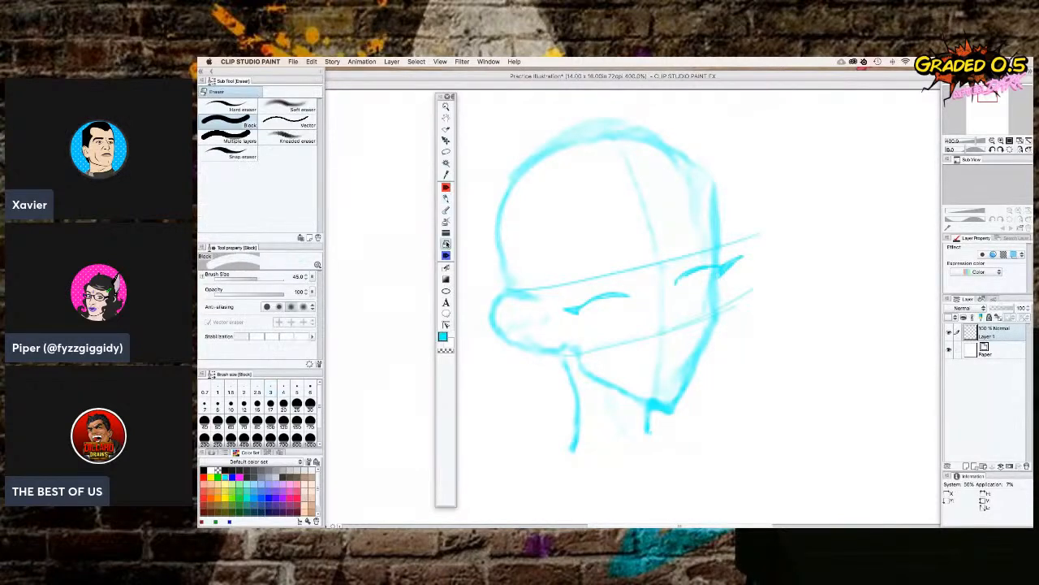
left_click(306, 279)
left_click(305, 279)
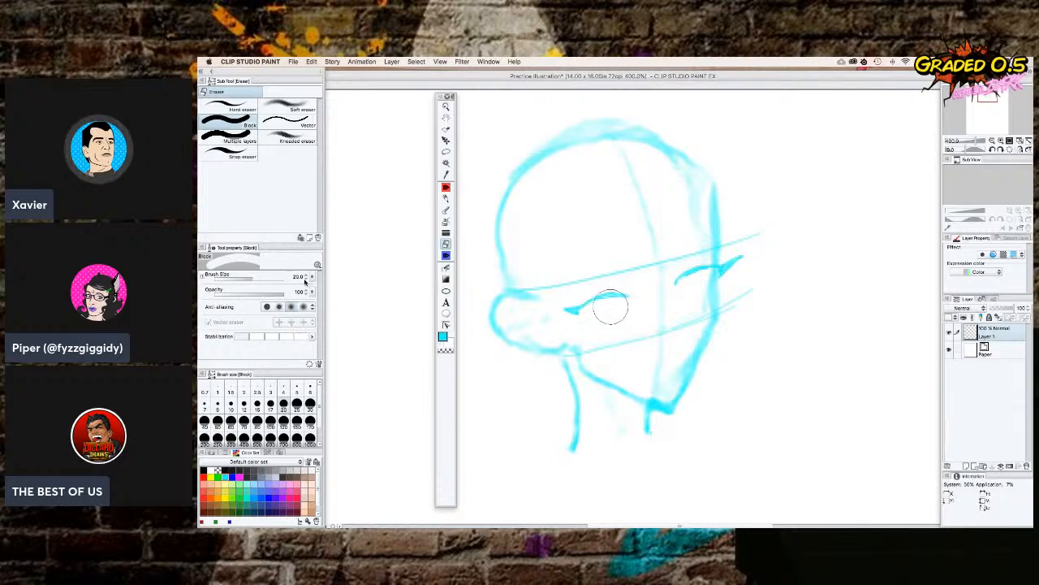
left_click(305, 280)
left_click(305, 279)
left_click(305, 279)
left_click(305, 279)
left_click(306, 279)
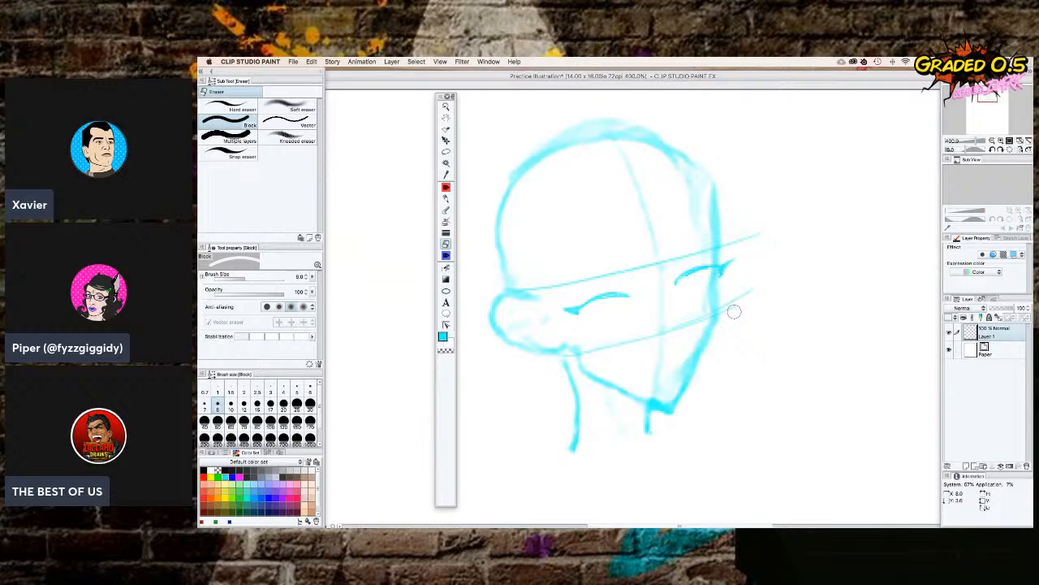
Set the Block eraser's brush size to 4.
left_click(306, 281)
left_click(305, 281)
left_click(305, 281)
left_click(306, 281)
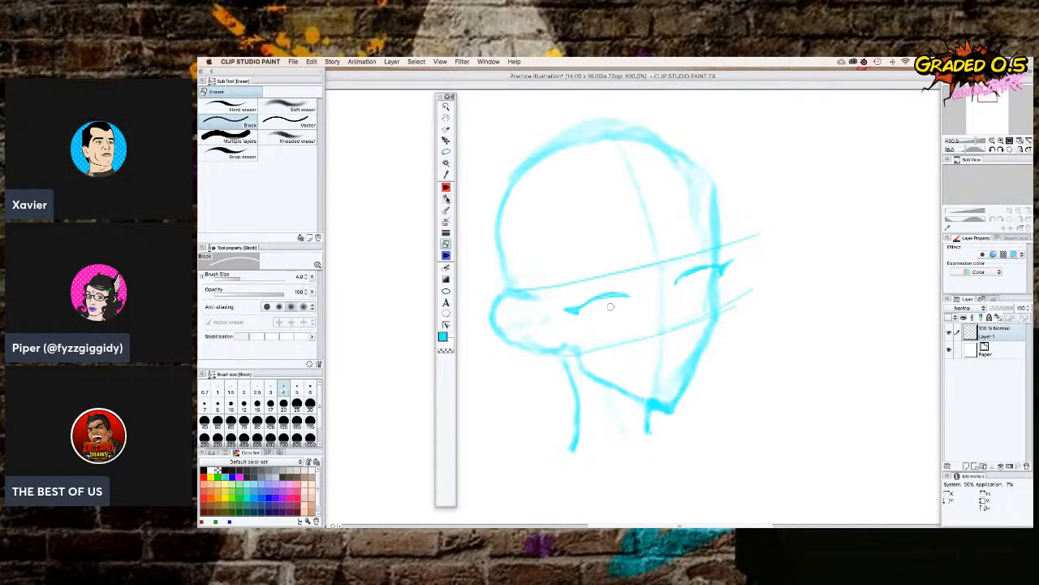
Draw a small hooked nose and a triangular open mouth on the practice head with the Mechanical pencil.
left_click(446, 198)
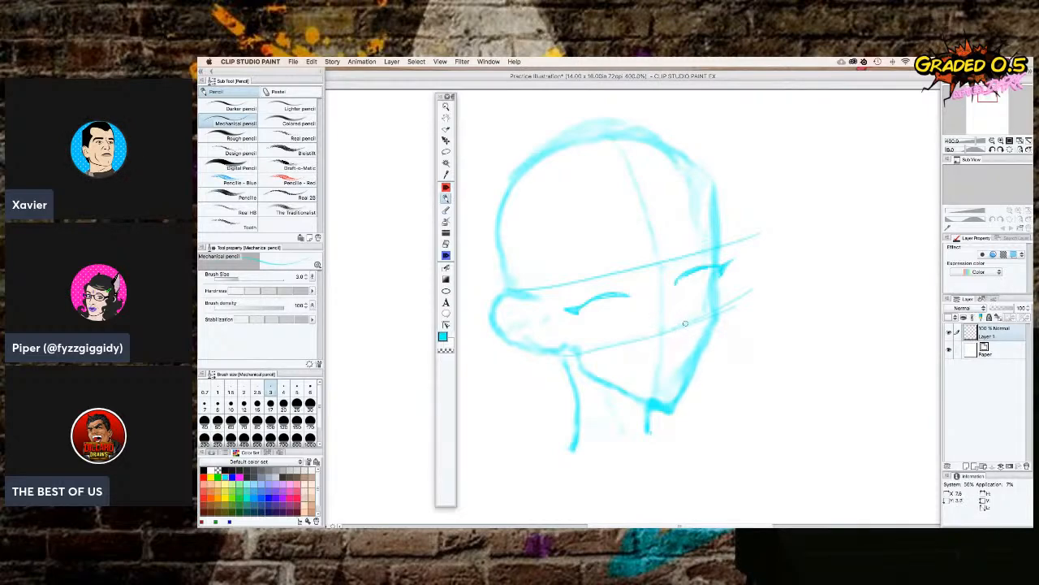
left_click_drag(683, 334, 683, 329)
left_click_drag(679, 348, 642, 351)
mouse_move(641, 351)
left_mouse_down()
mouse_move(686, 346)
mouse_move(665, 377)
mouse_move(635, 352)
left_mouse_up()
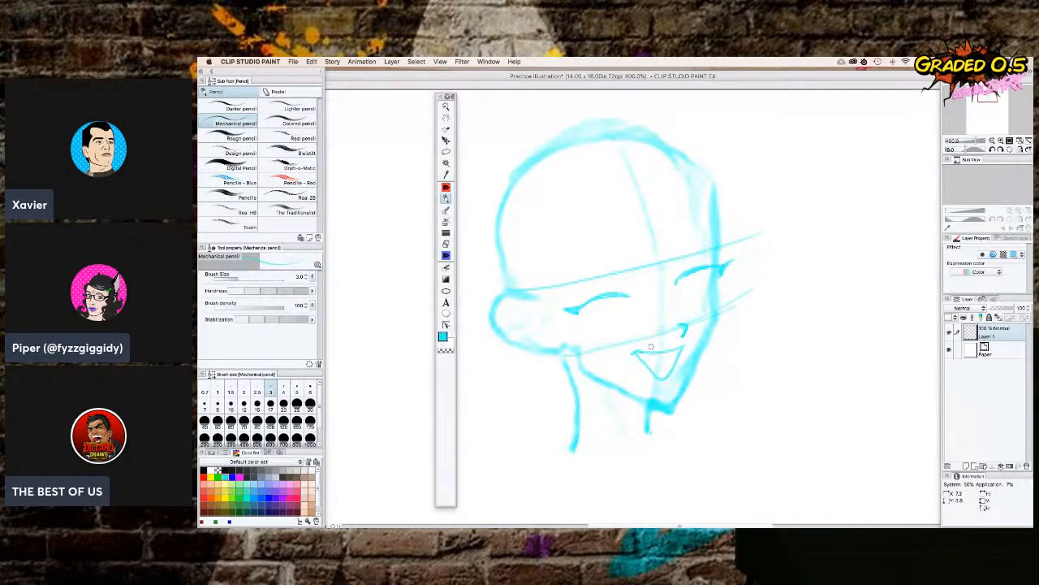
Erase the triangular mouth and redraw its upper edge as a wide, shallow smile curve below the nose.
left_click(445, 245)
mouse_move(642, 354)
left_mouse_down()
mouse_move(647, 370)
mouse_move(683, 348)
mouse_move(644, 357)
mouse_move(666, 357)
mouse_move(658, 379)
mouse_move(674, 364)
mouse_move(666, 379)
left_mouse_up()
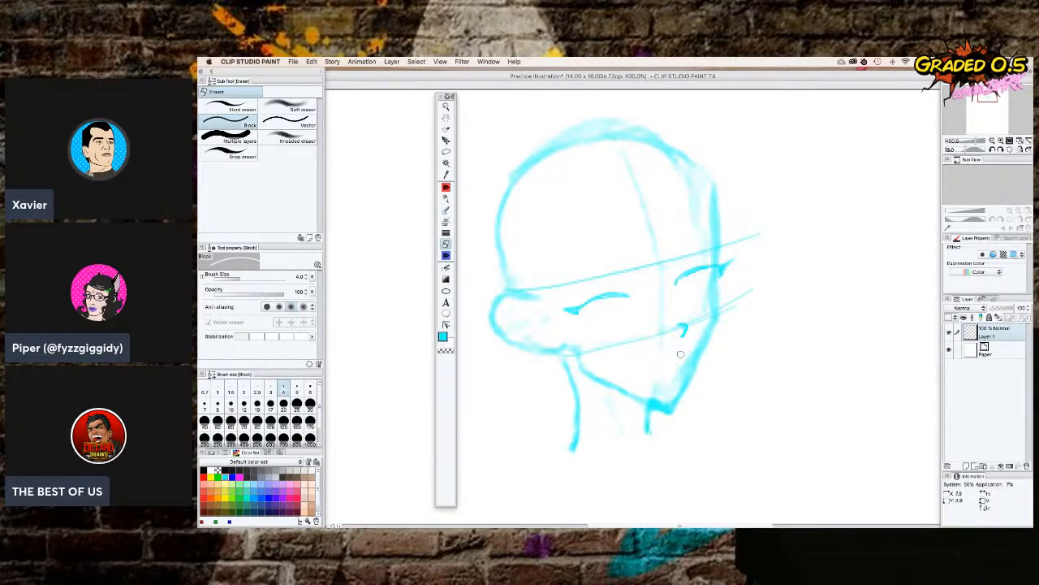
key("p")
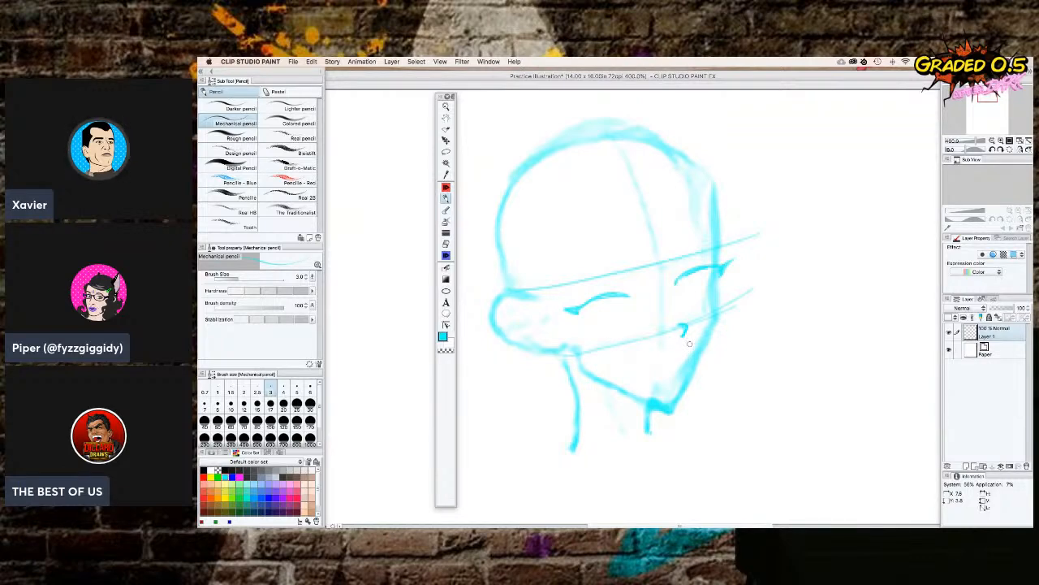
left_click_drag(689, 341, 634, 350)
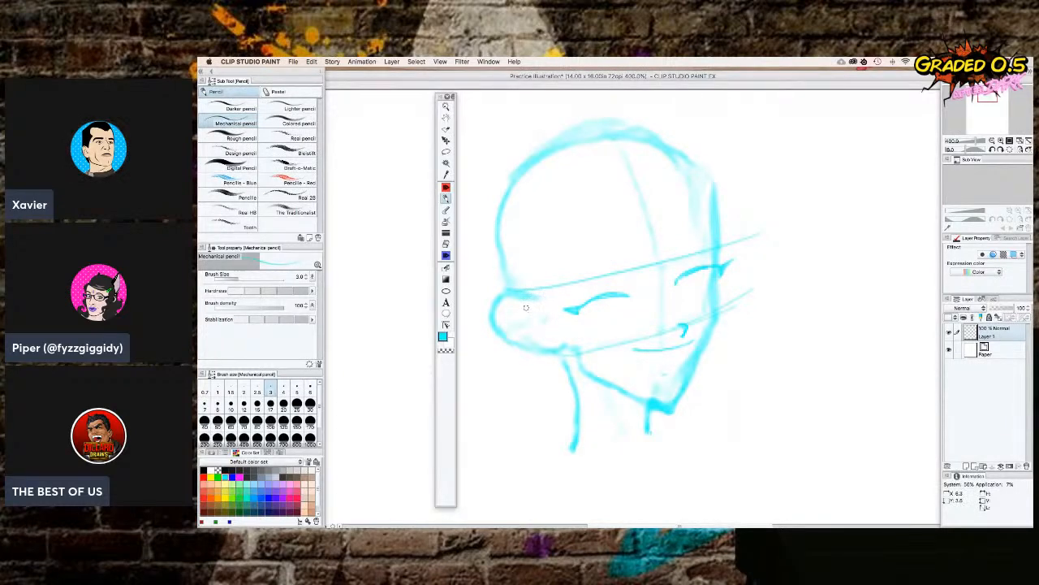
Draw the inner contours of the ear and close the open smile with a curved lower edge, reworking its near side.
mouse_move(530, 310)
left_mouse_down()
mouse_move(510, 308)
mouse_move(504, 322)
mouse_move(539, 342)
left_mouse_up()
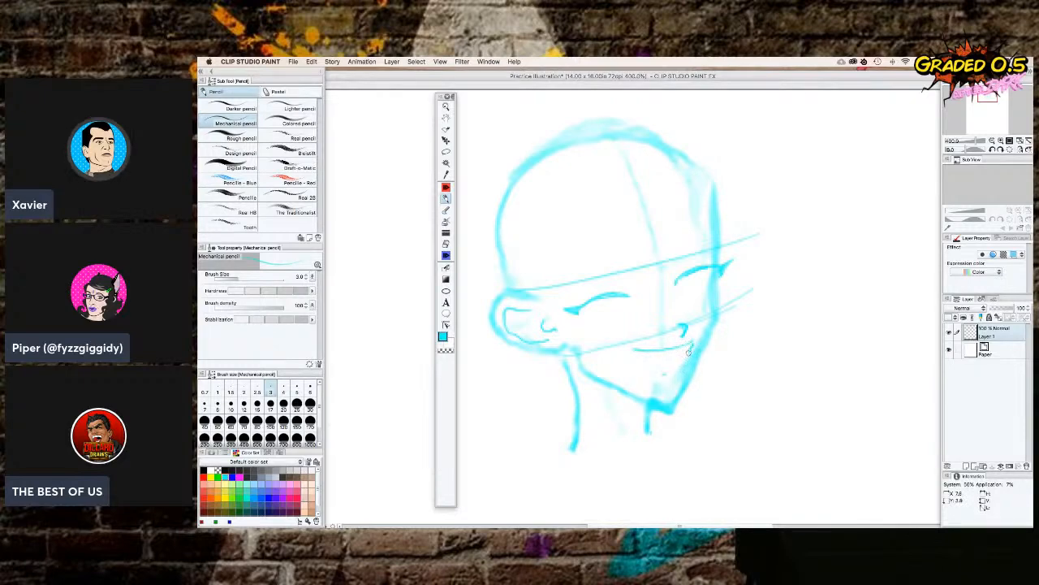
mouse_move(678, 375)
left_mouse_down()
mouse_move(652, 380)
mouse_move(638, 354)
left_mouse_up()
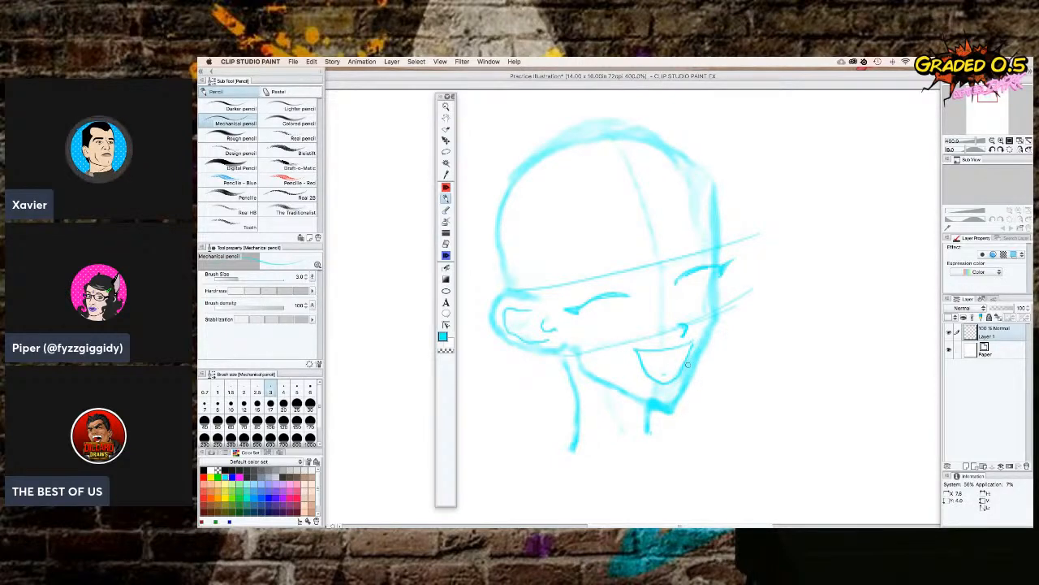
key("e")
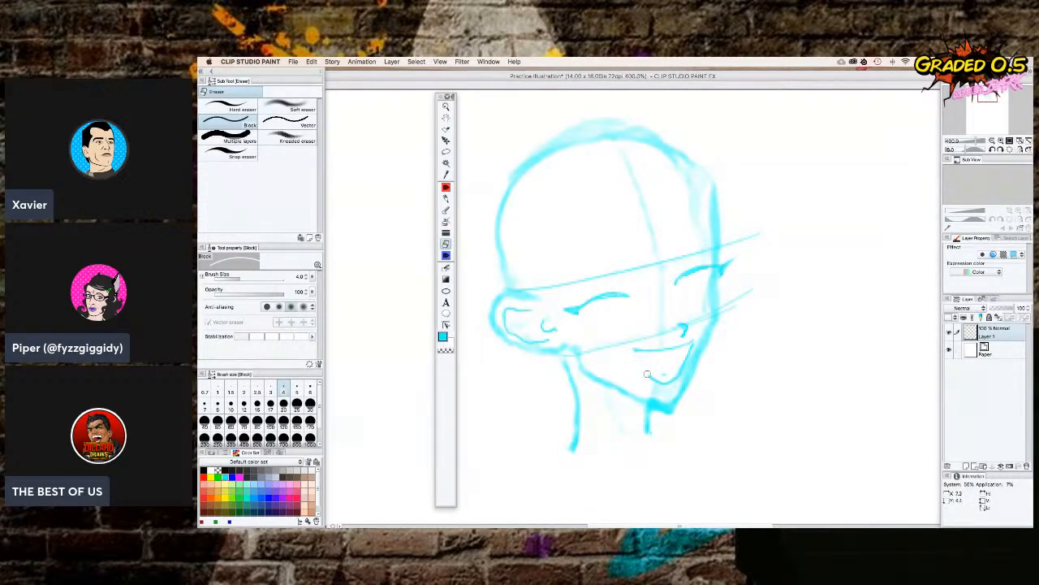
left_click(446, 198)
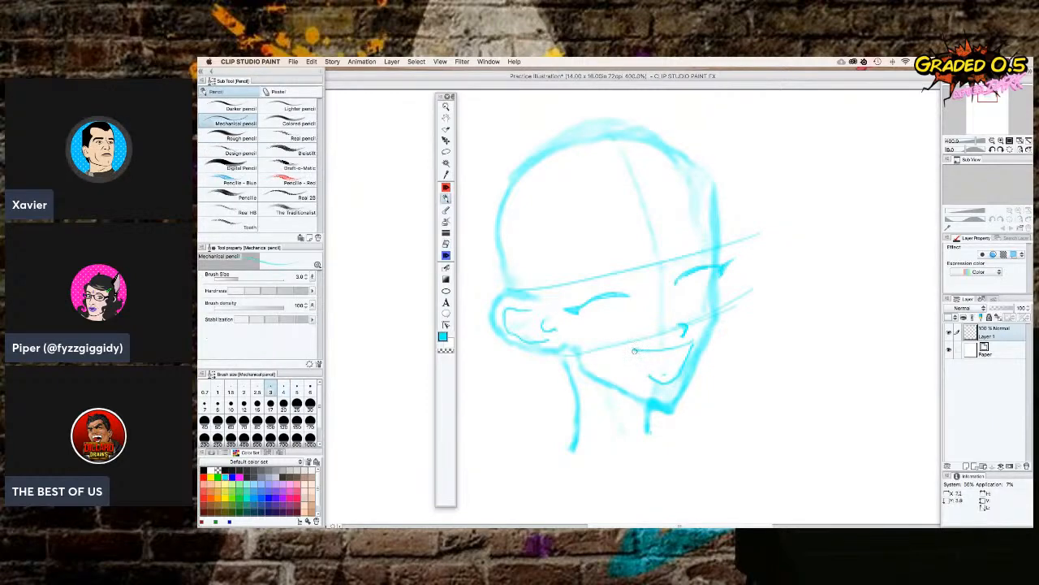
left_click_drag(634, 352, 642, 370)
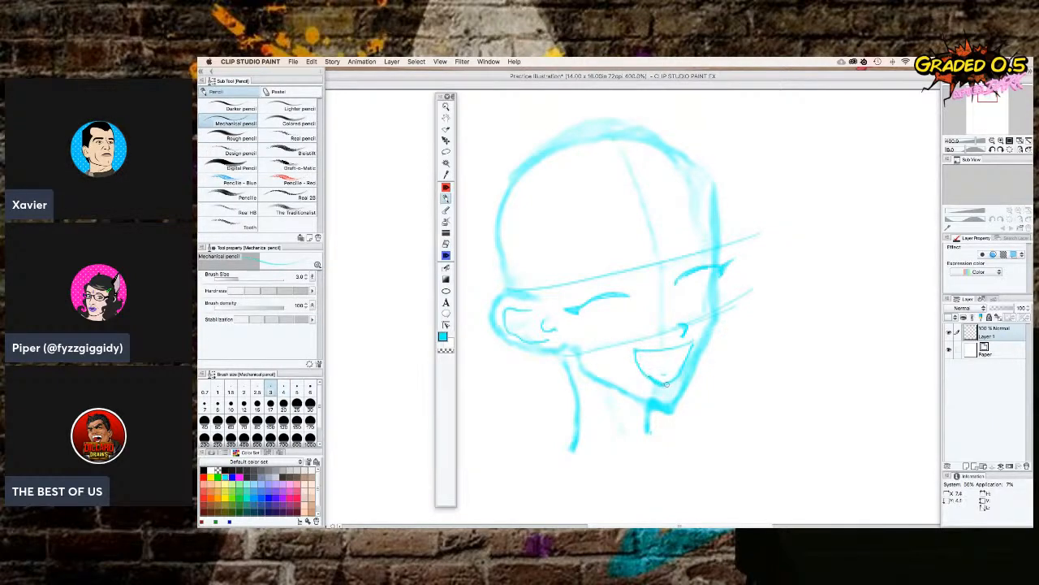
Strengthen the smile's lower edge and draw tall irises, lower lids and an outer lash corner below the practice head's upper lash lines.
left_click_drag(660, 385, 682, 372)
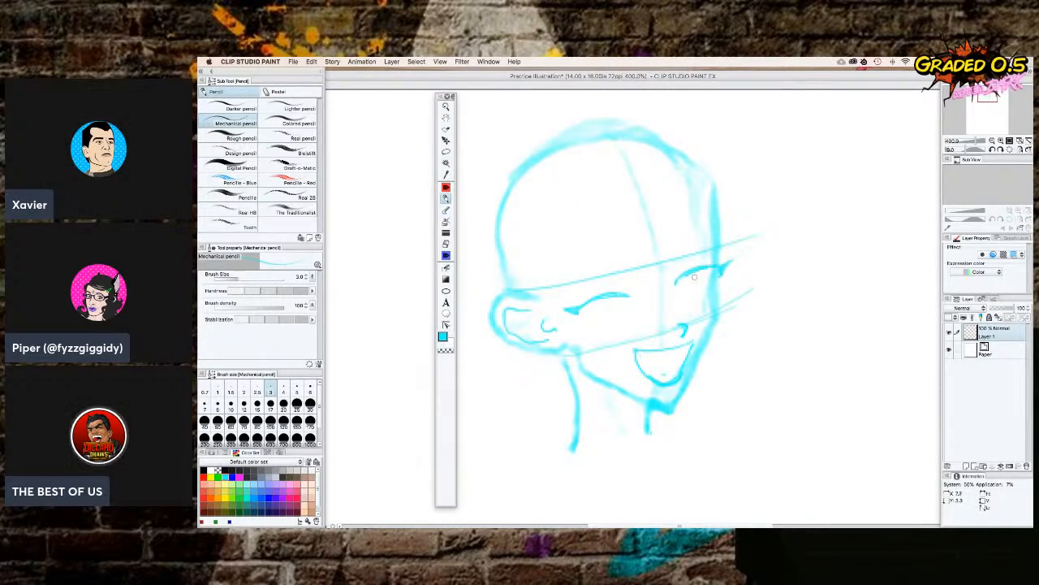
mouse_move(686, 286)
left_mouse_down()
mouse_move(700, 312)
mouse_move(715, 285)
left_mouse_up()
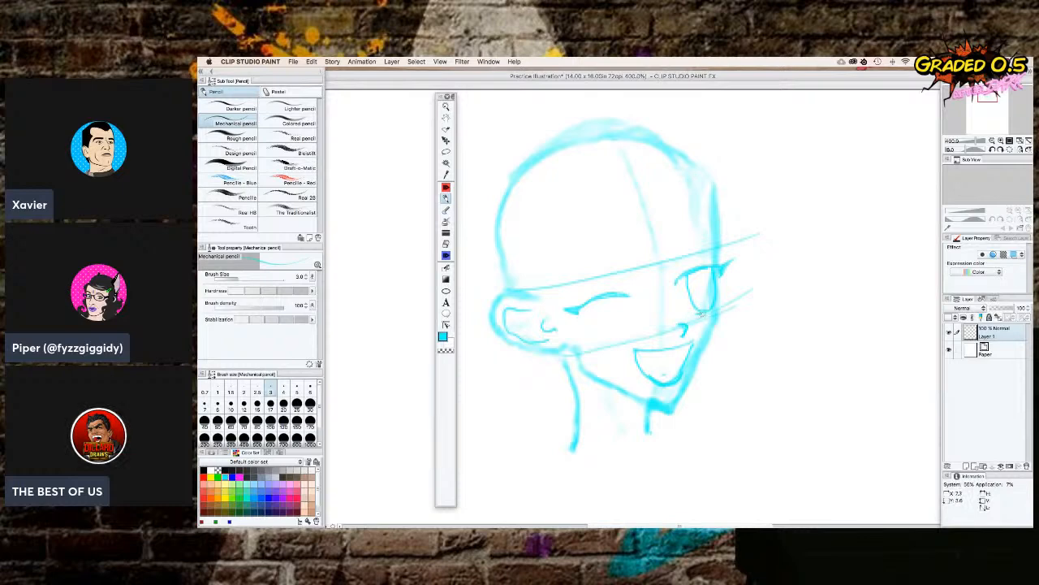
left_click_drag(719, 308, 729, 310)
mouse_move(622, 298)
left_mouse_down()
mouse_move(627, 341)
mouse_move(607, 345)
mouse_move(588, 318)
left_mouse_up()
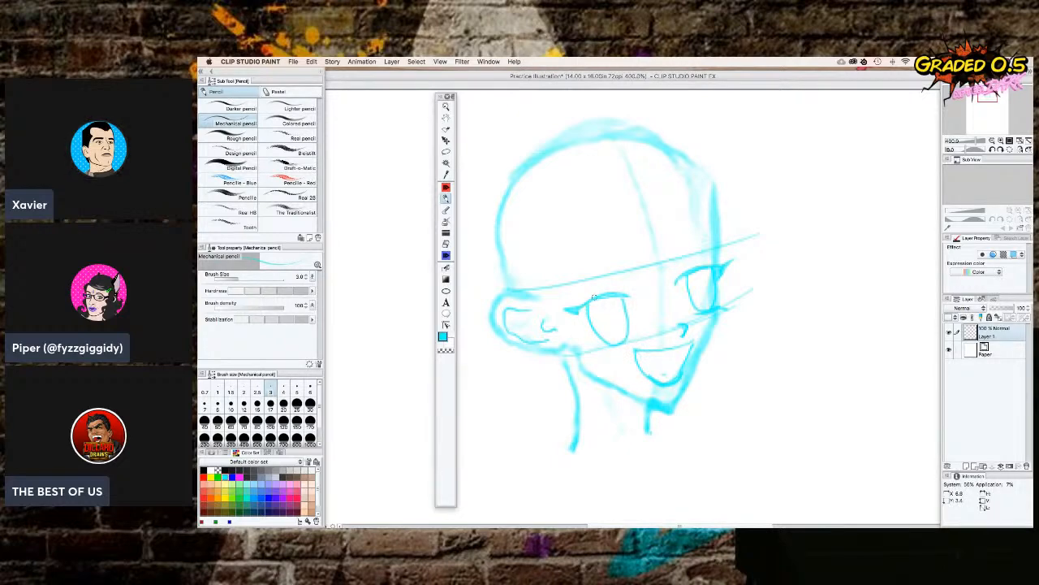
left_click_drag(625, 342, 604, 348)
mouse_move(590, 304)
left_mouse_down()
mouse_move(589, 327)
mouse_move(609, 345)
mouse_move(627, 320)
mouse_move(630, 286)
left_mouse_up()
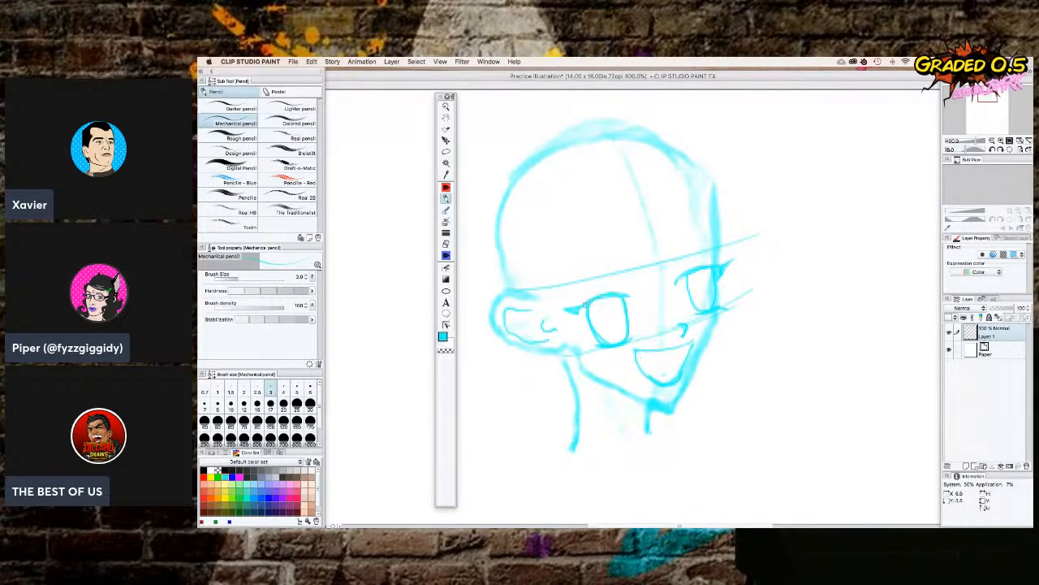
left_click_drag(581, 314, 588, 310)
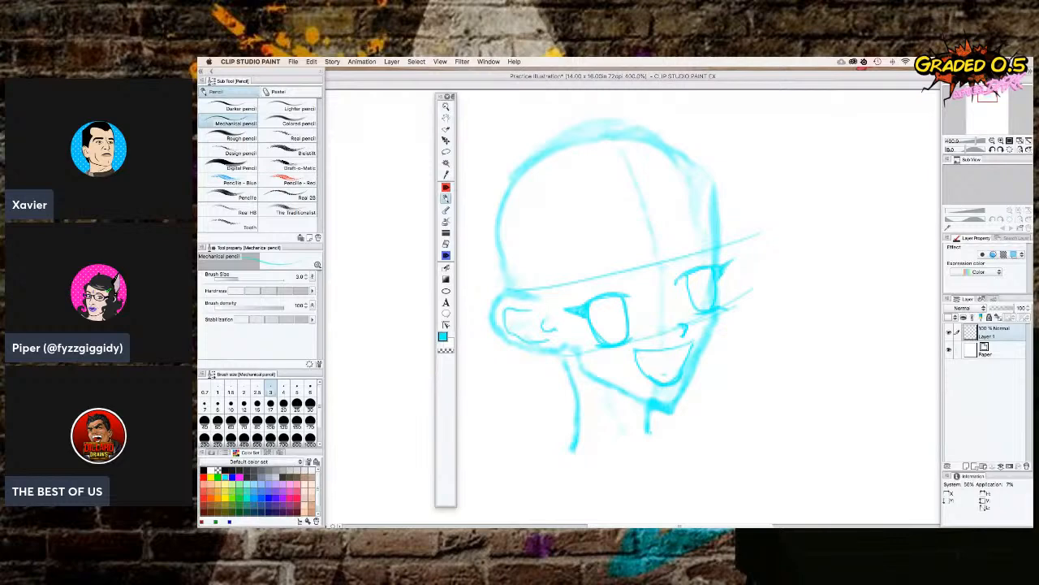
Undo the iris, lower-lid, ear, mouth and nose strokes back to the head with only its two upper lash lines.
key("super+z")
key("super+z")
key("super+z")
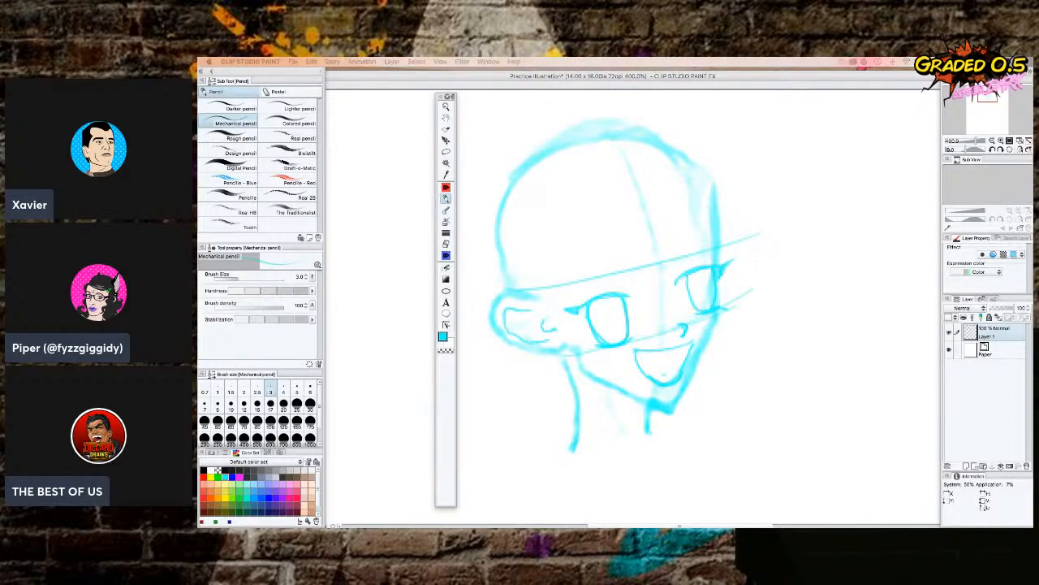
key("super+z")
key("super+z")
key("super+z")
key("super+z")
key("super+z")
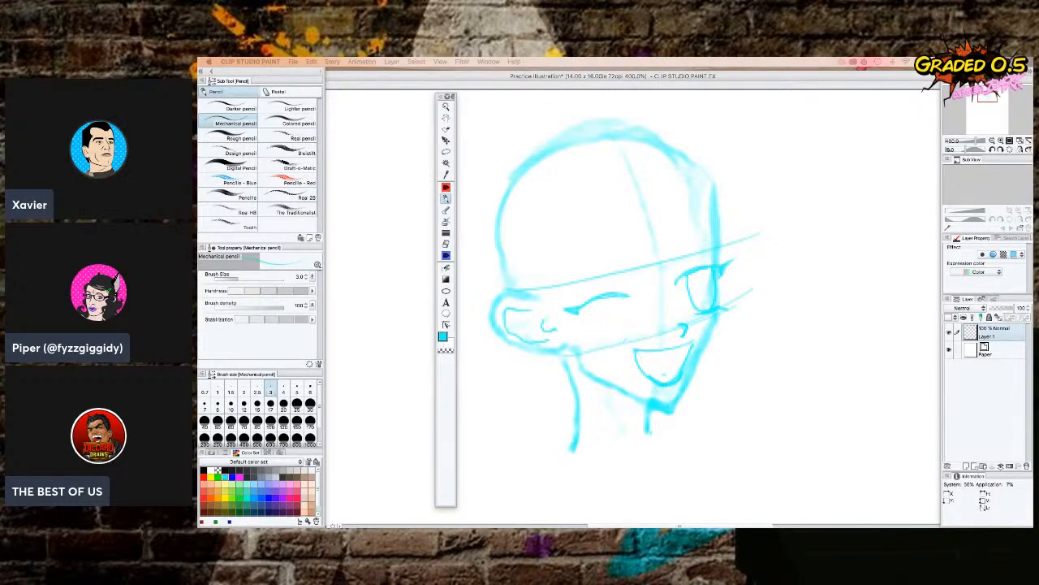
key("super+z")
key("super+z")
key("super+z")
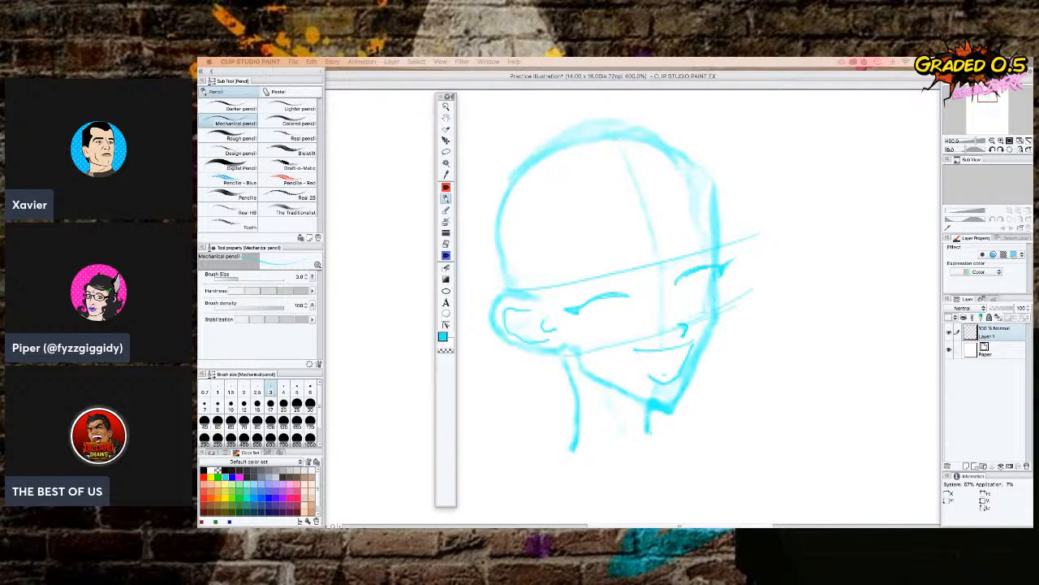
key("super+z")
key("super+z")
key("super+z")
key("super+z")
key("super+z")
key("super+z")
key("super+z")
key("super+z")
key("super+z")
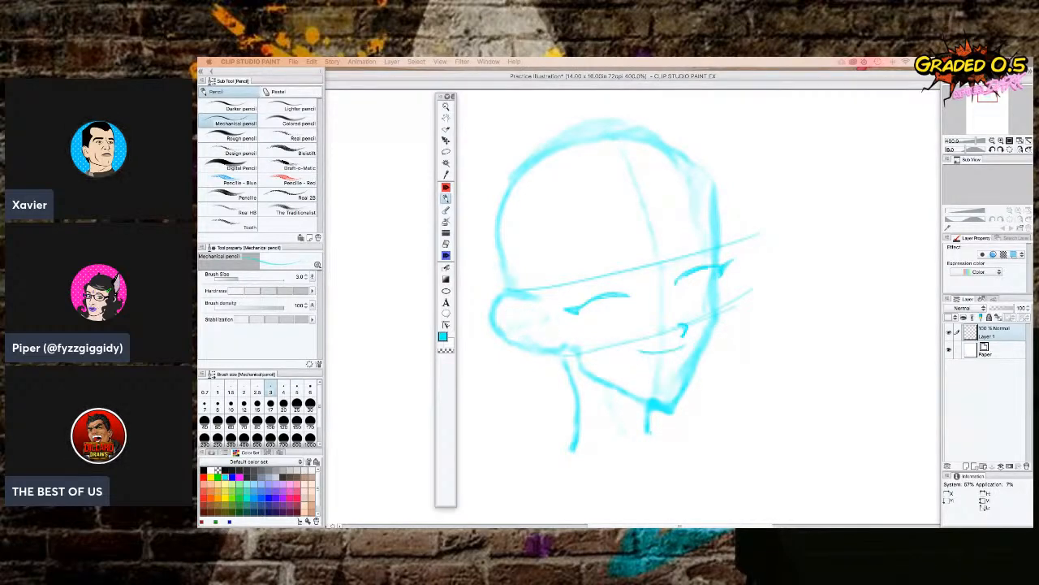
key("super+z")
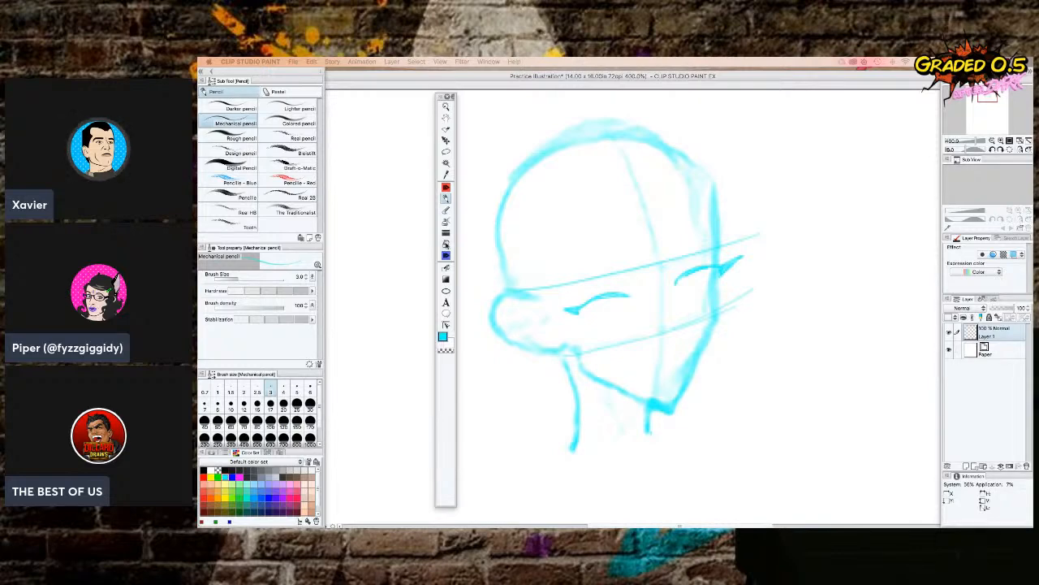
Erase both upper lash lines from the practice head with the Block eraser.
key("e")
mouse_move(623, 295)
left_mouse_down()
mouse_move(561, 317)
mouse_move(578, 318)
left_mouse_up()
mouse_move(682, 279)
left_mouse_down()
mouse_move(739, 260)
mouse_move(723, 265)
mouse_move(727, 274)
left_mouse_up()
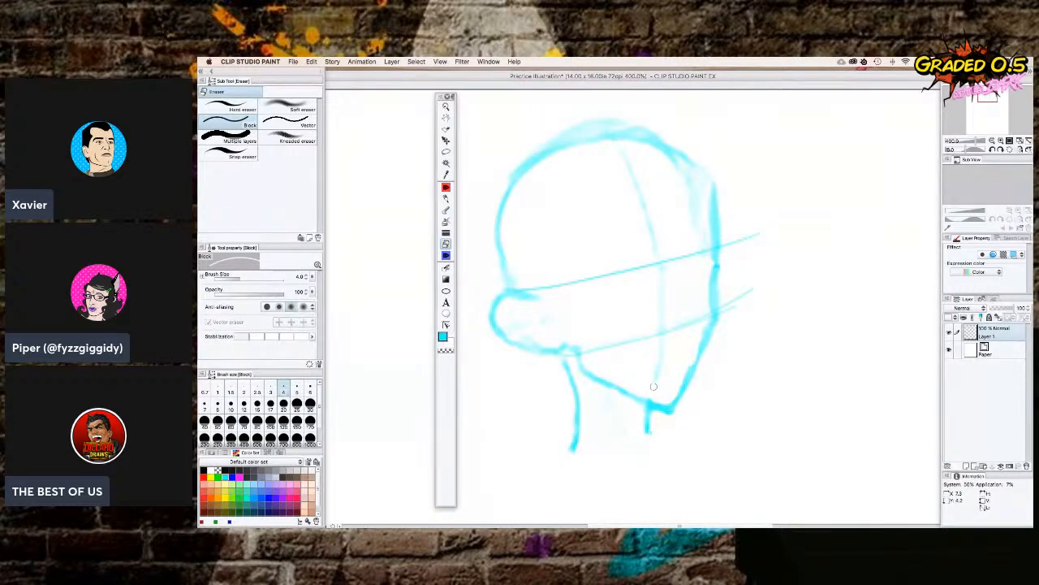
Draw new upper lash lines for both eyes along the head's upper guide line with the Mechanical pencil.
left_click(445, 198)
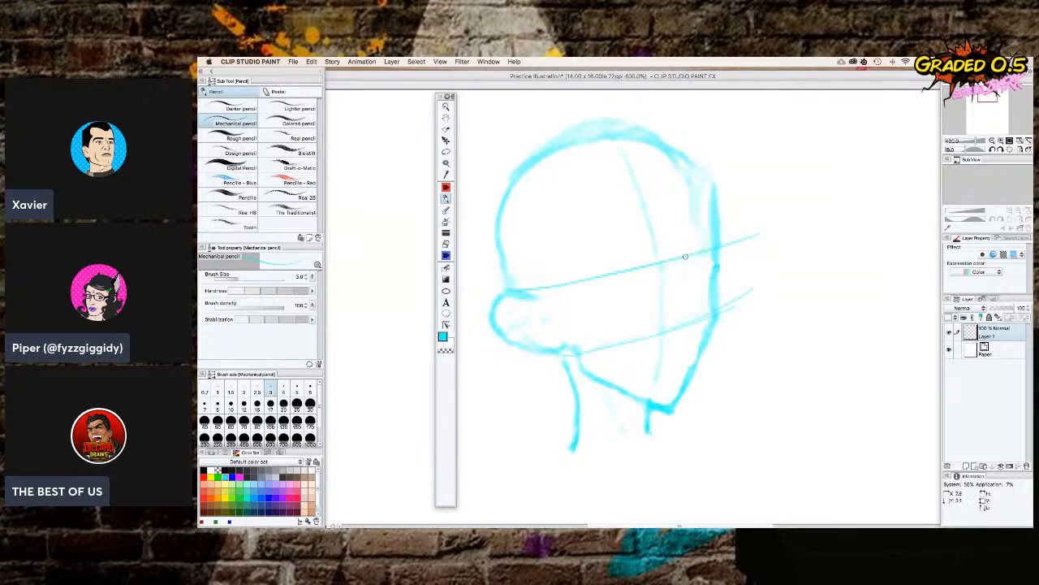
mouse_move(690, 253)
left_mouse_down()
mouse_move(745, 234)
mouse_move(671, 260)
mouse_move(737, 239)
left_mouse_up()
mouse_move(622, 269)
left_mouse_down()
mouse_move(544, 284)
mouse_move(576, 284)
left_mouse_up()
left_click_drag(628, 268, 560, 290)
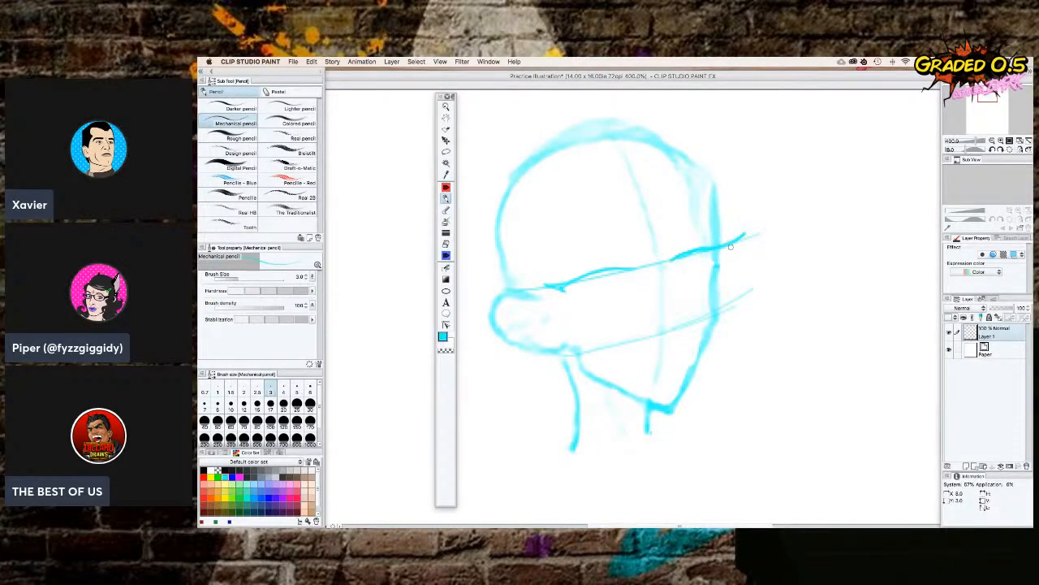
key("e")
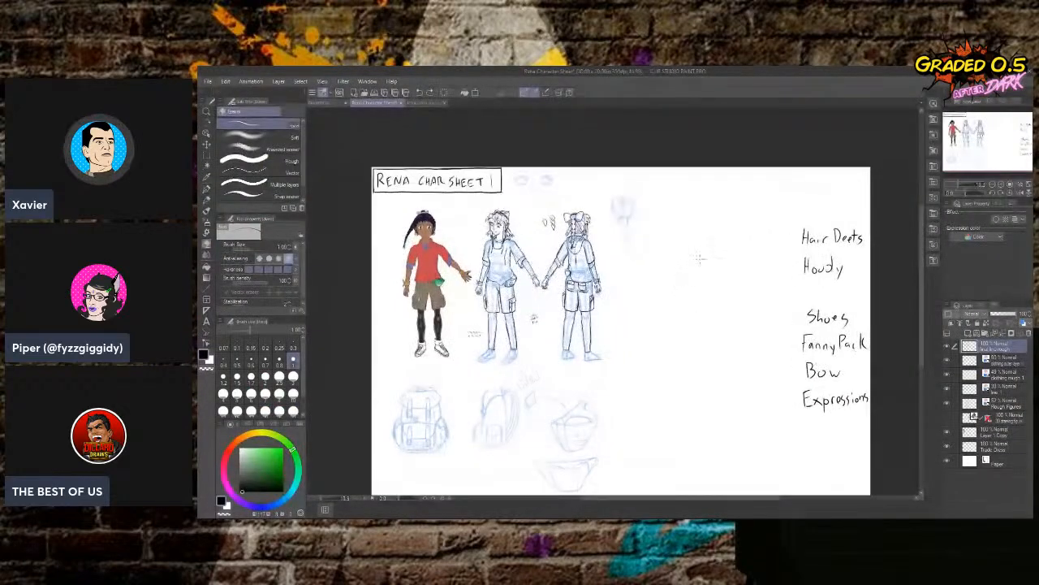
Switch from the eraser to the Pencil tool on the Rena character sheet.
scroll(700, 258, "up", 1)
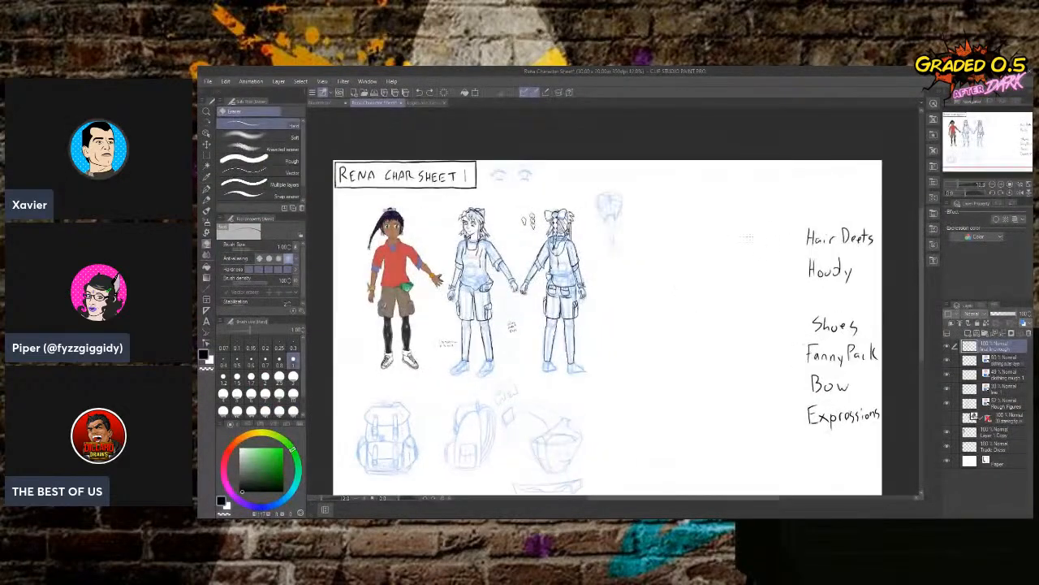
left_click_drag(1002, 140, 992, 139)
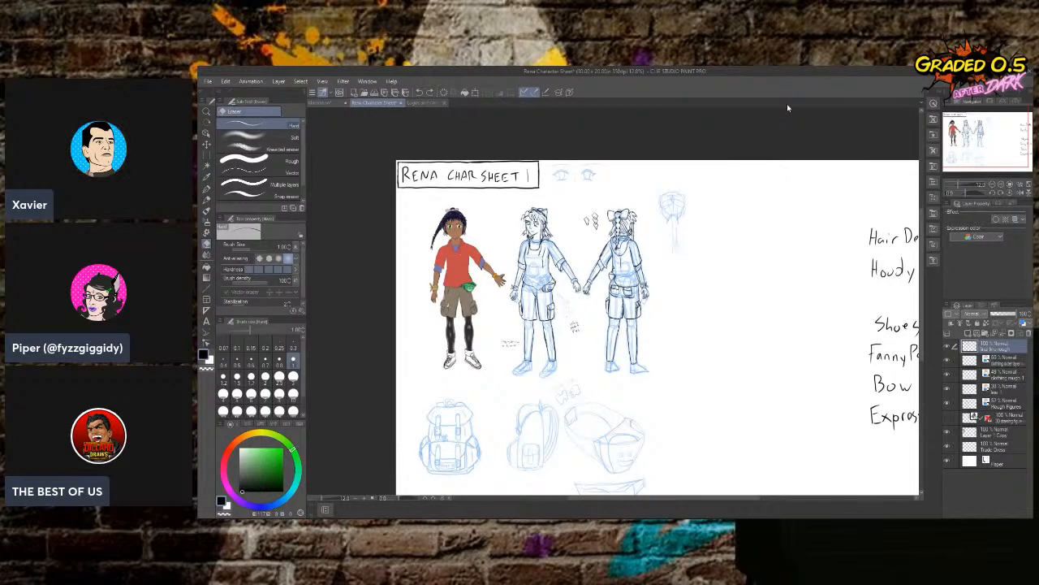
key("p")
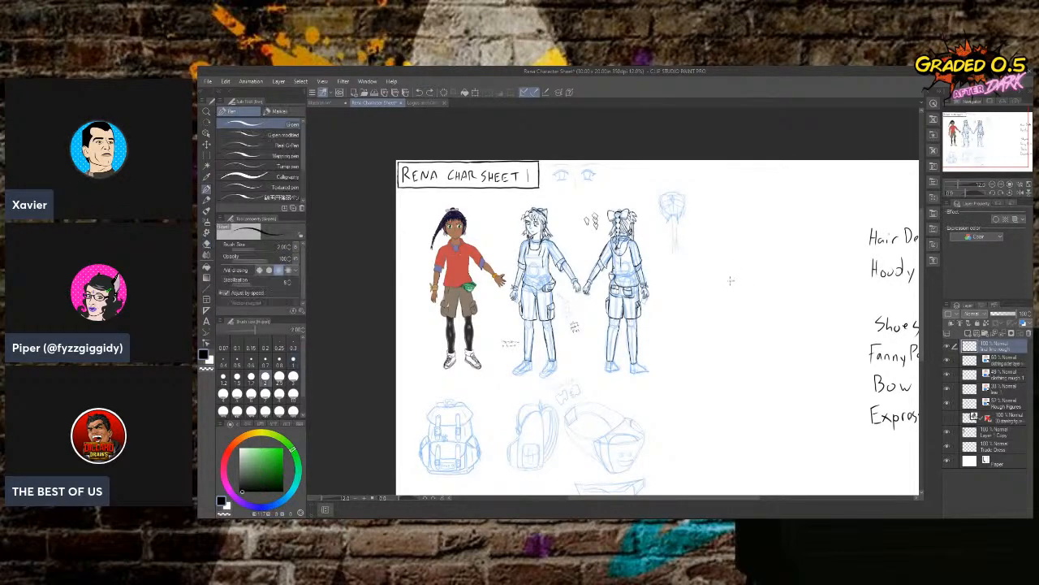
key("p")
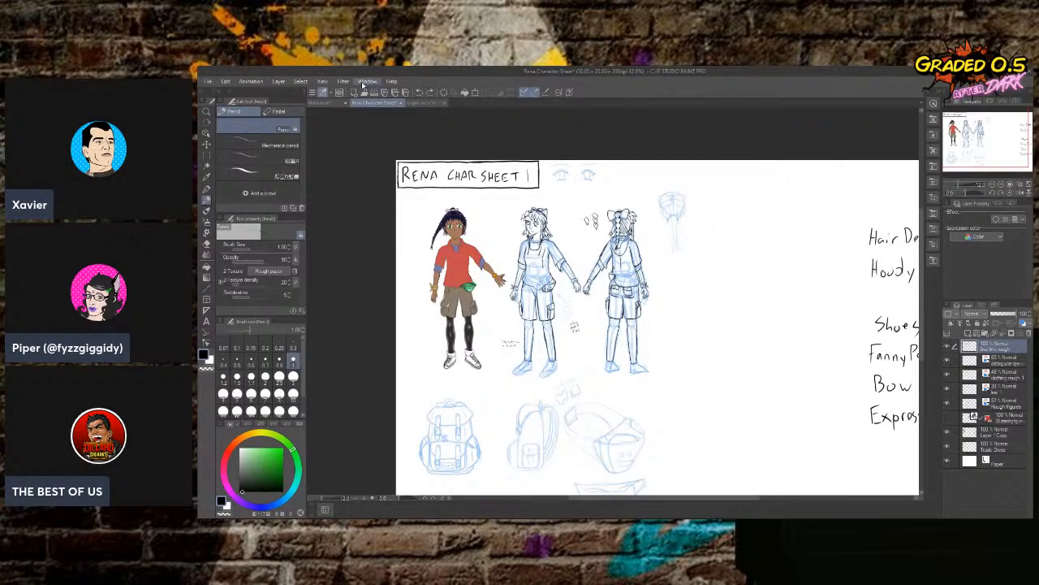
Find and open the "rena expressions" file from the Character art and concepts folder.
left_click(209, 82)
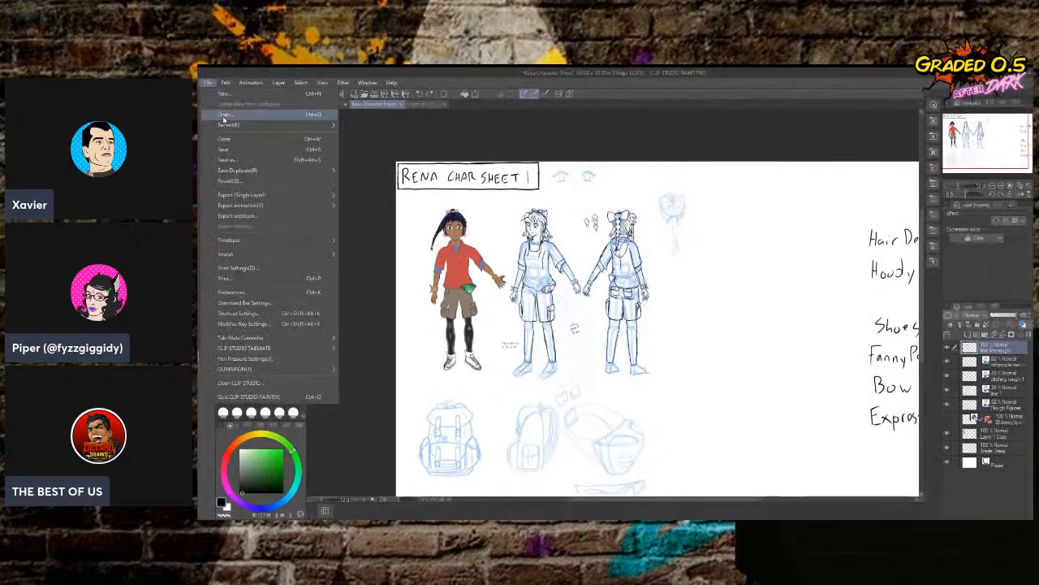
left_click(227, 114)
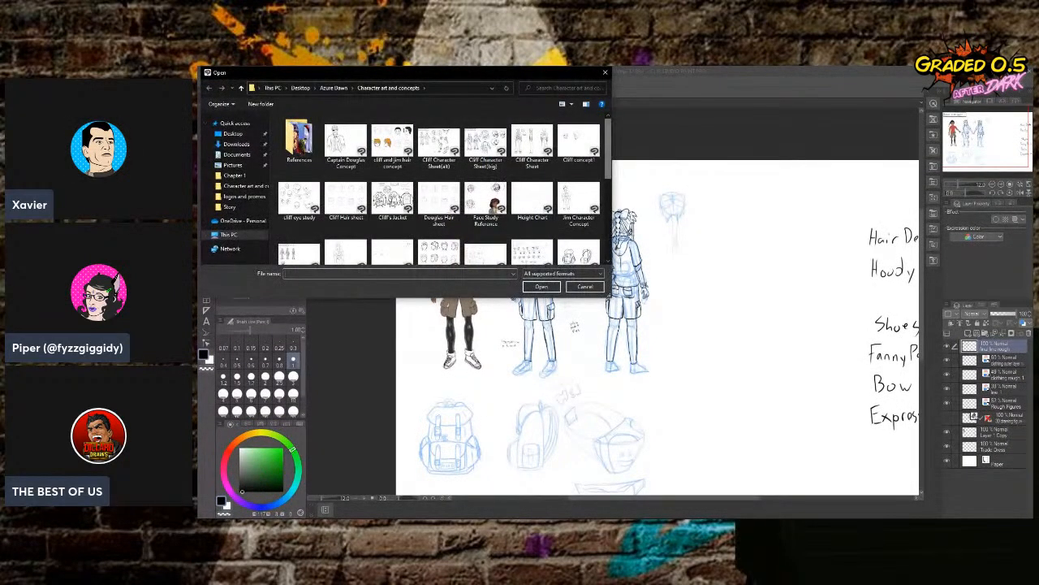
left_click_drag(577, 78, 564, 98)
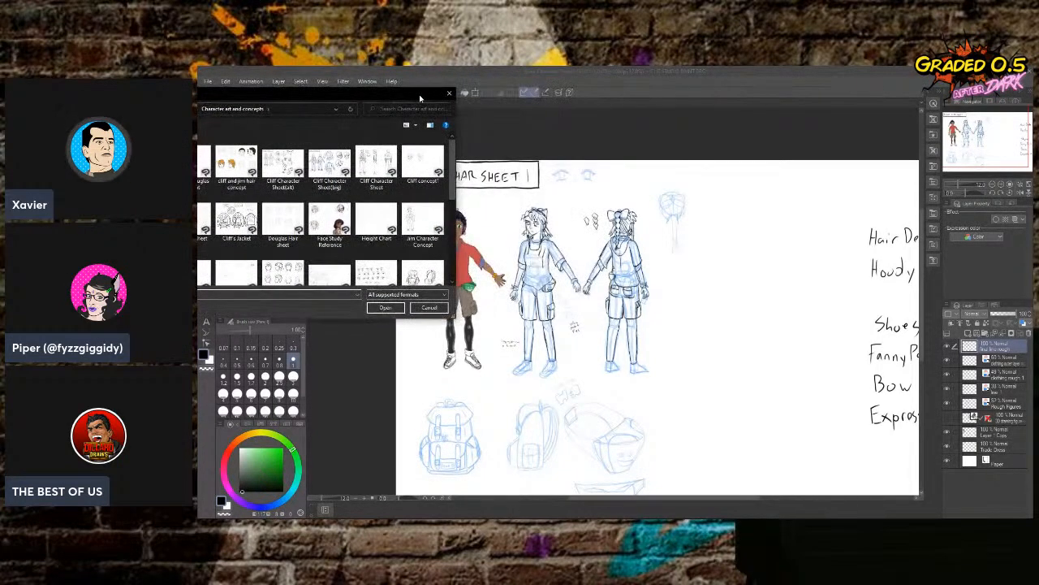
scroll(519, 150, "down", 2)
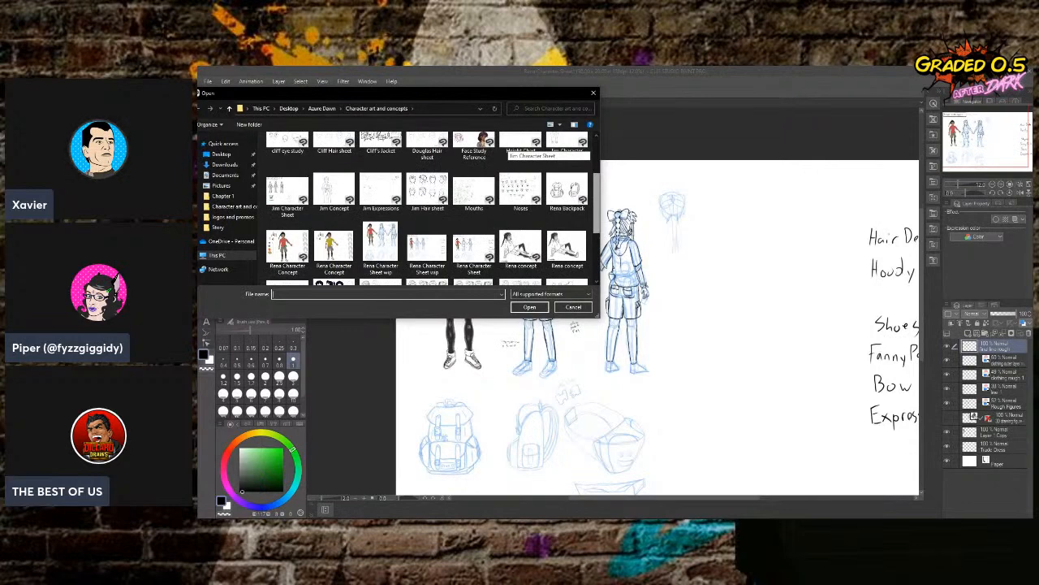
scroll(520, 150, "up", 1)
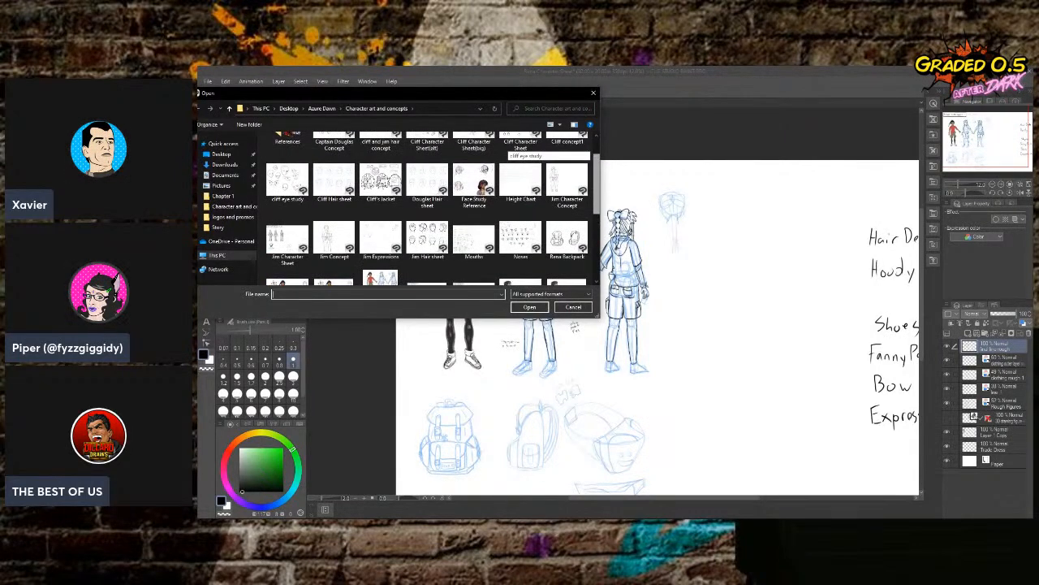
scroll(520, 149, "down", 5)
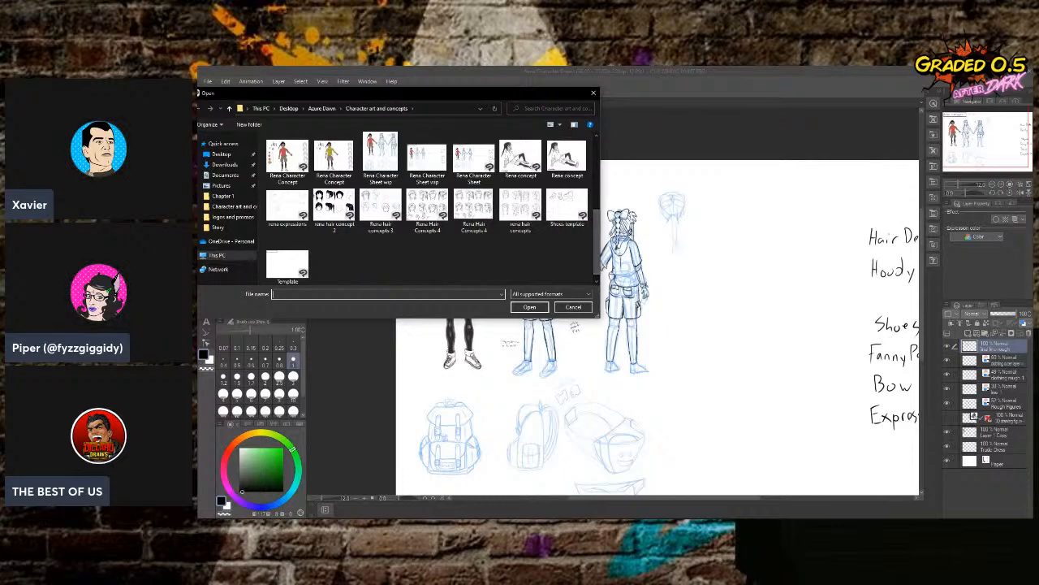
scroll(519, 149, "up", 5)
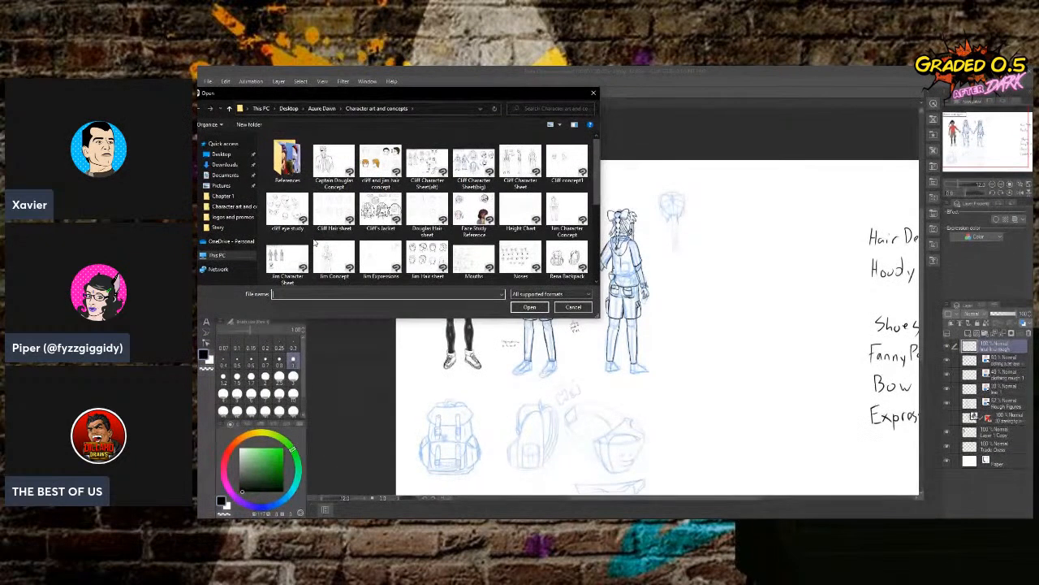
scroll(315, 233, "down", 1)
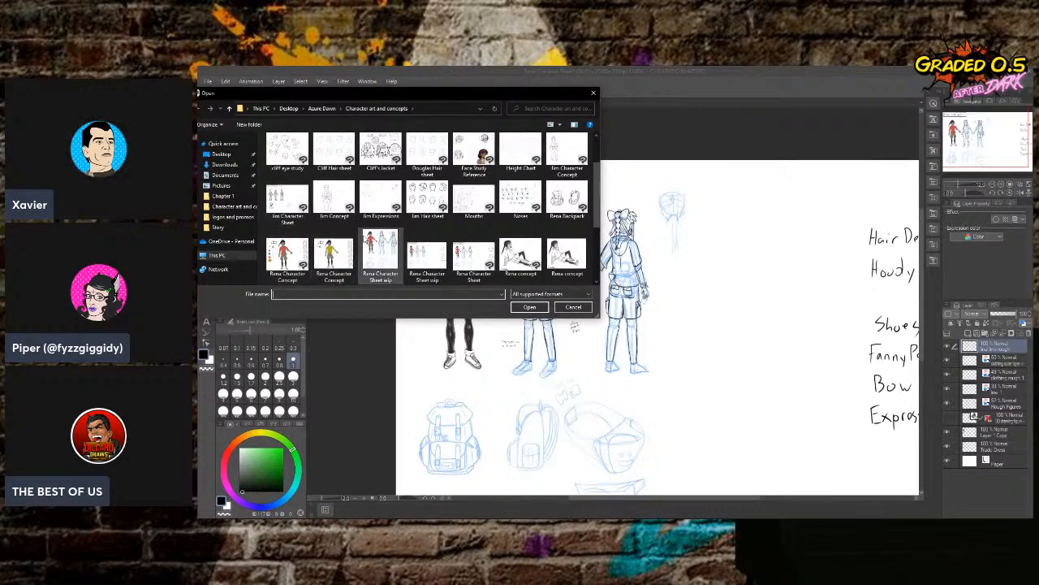
scroll(590, 204, "down", 1)
scroll(586, 212, "down", 1)
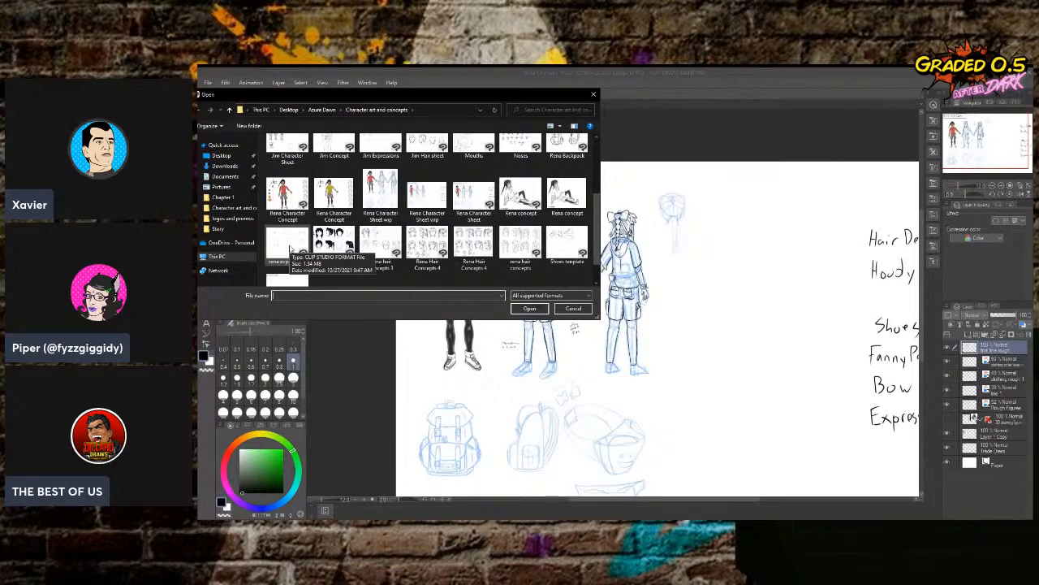
left_click(290, 249)
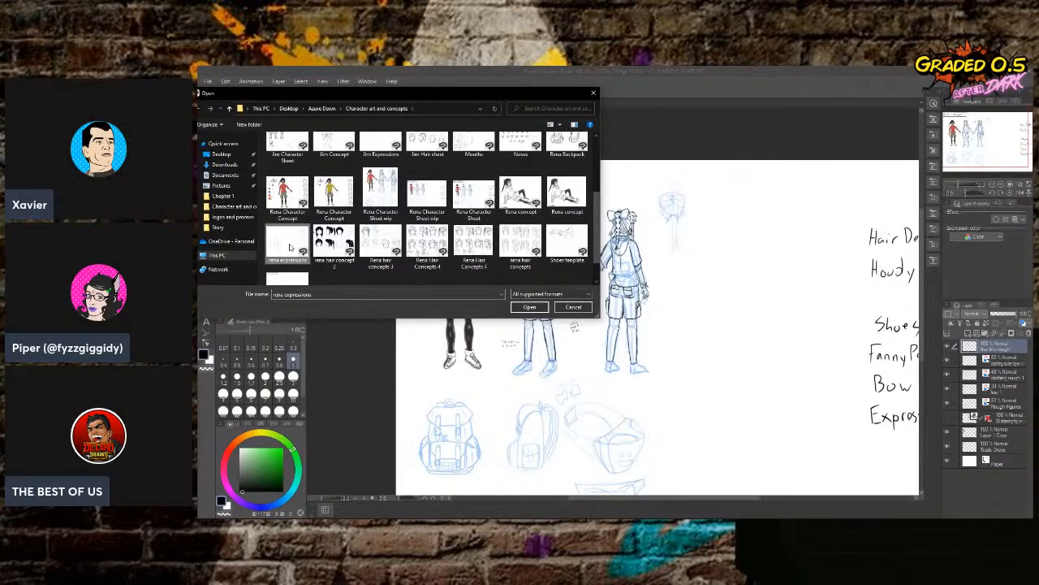
double_click(290, 248)
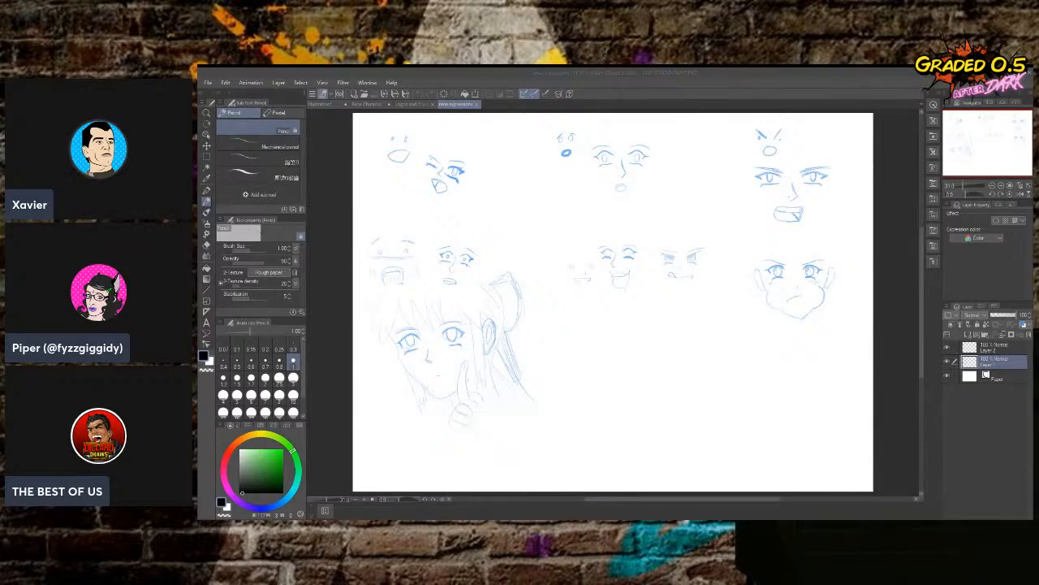
Open the "Noses" study file from the Character art and concepts folder.
left_click(262, 89)
left_click(208, 82)
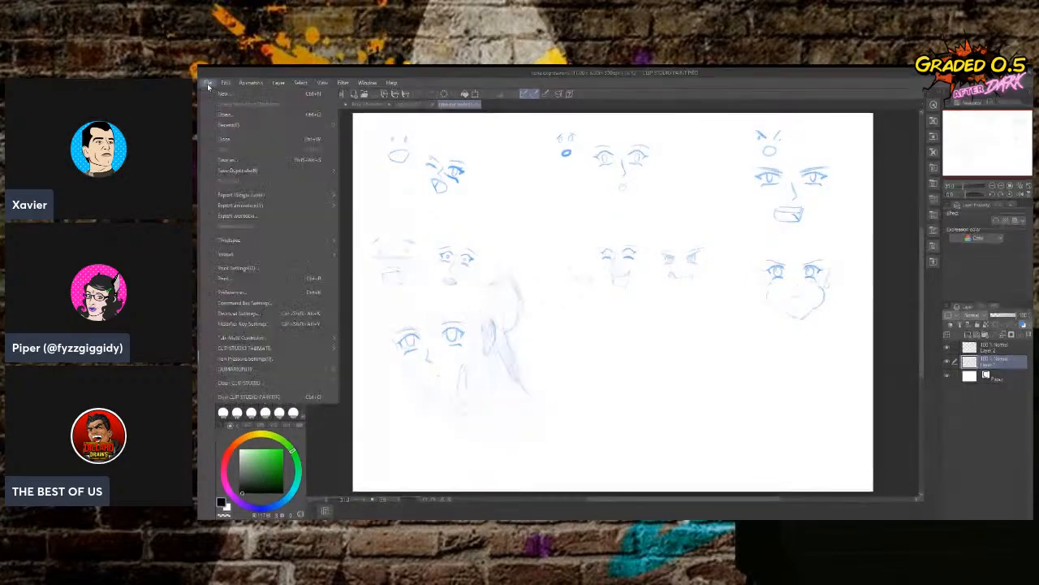
left_click(226, 119)
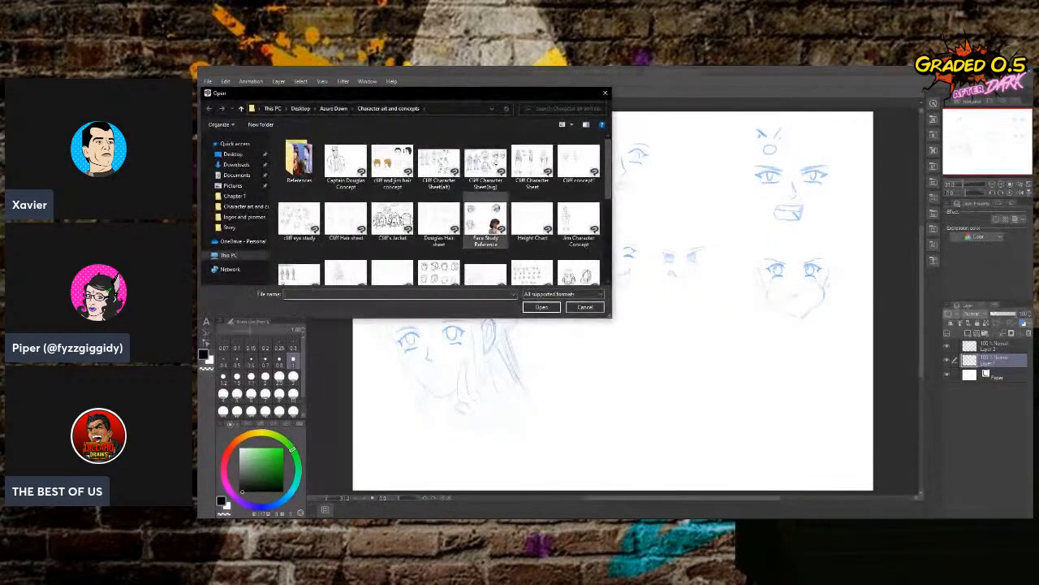
scroll(442, 203, "down", 2)
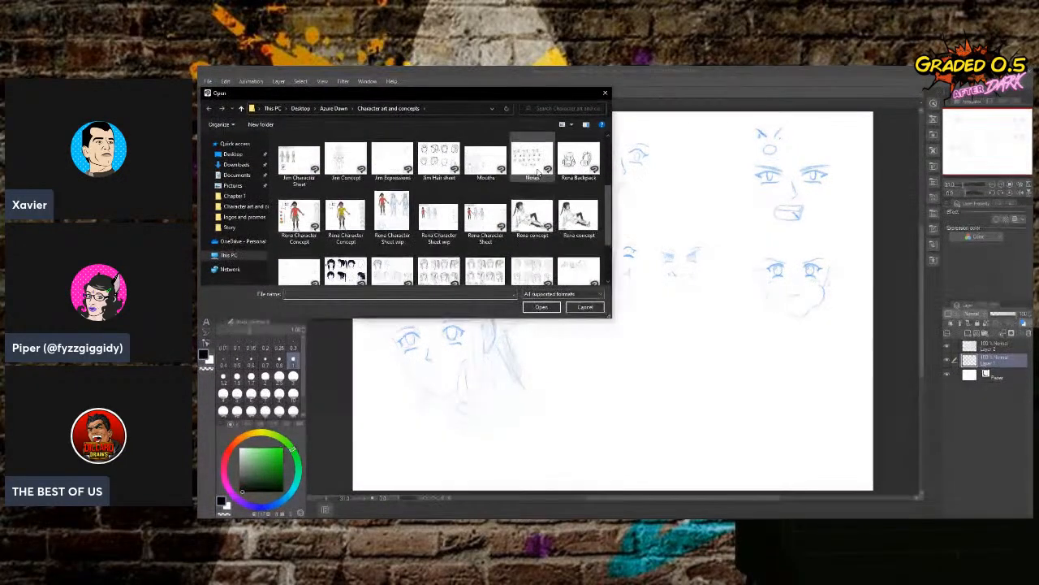
scroll(529, 173, "up", 1)
double_click(529, 173)
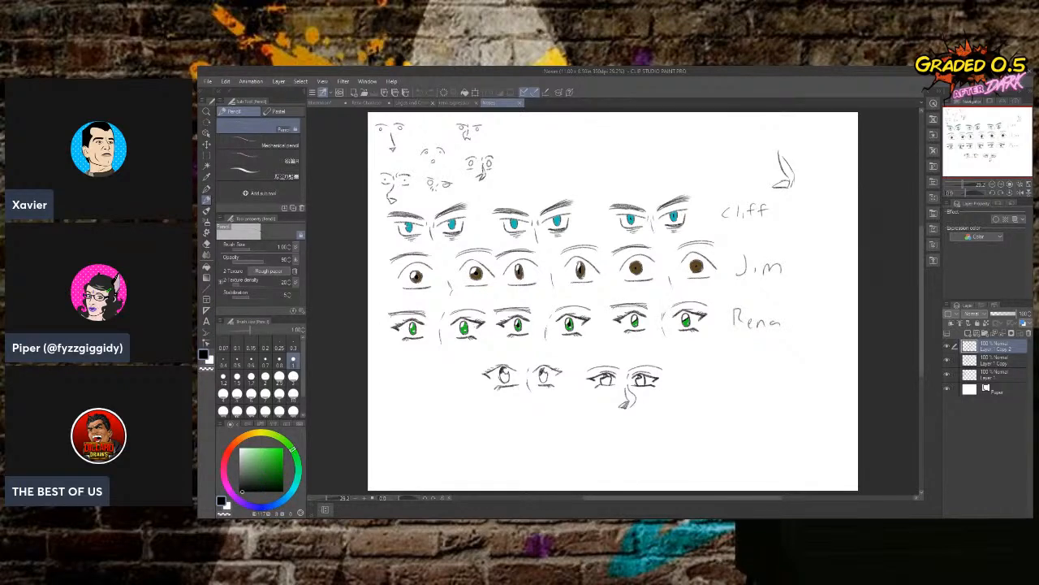
Close the "Noses" and "rena expressions" files to return to the logos and crests document.
left_click(520, 105)
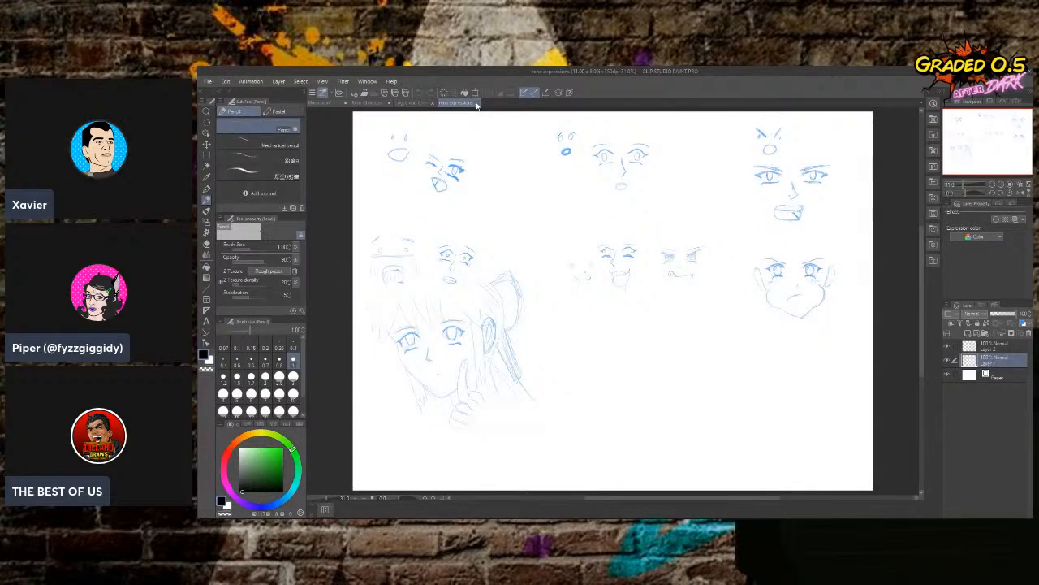
left_click(476, 104)
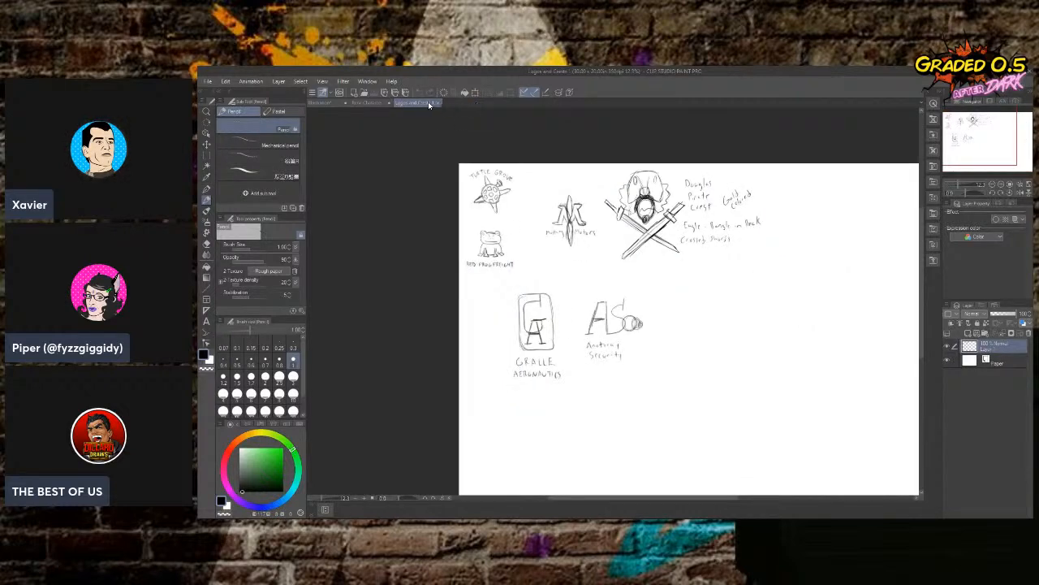
Close the logos and crests document.
left_click(437, 104)
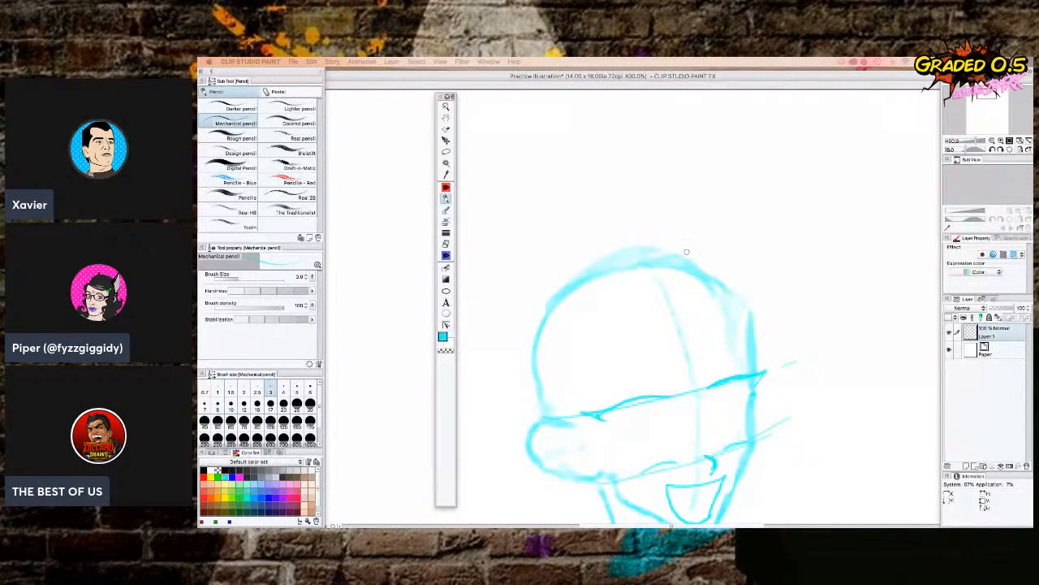
mouse_move(674, 256)
left_mouse_down()
mouse_move(764, 200)
mouse_move(737, 237)
mouse_move(769, 242)
mouse_move(790, 266)
mouse_move(813, 347)
mouse_move(756, 289)
mouse_move(769, 337)
mouse_move(761, 368)
left_mouse_up()
mouse_move(670, 269)
left_mouse_down()
mouse_move(724, 283)
mouse_move(740, 312)
mouse_move(741, 351)
mouse_move(725, 373)
mouse_move(685, 305)
mouse_move(735, 375)
left_mouse_up()
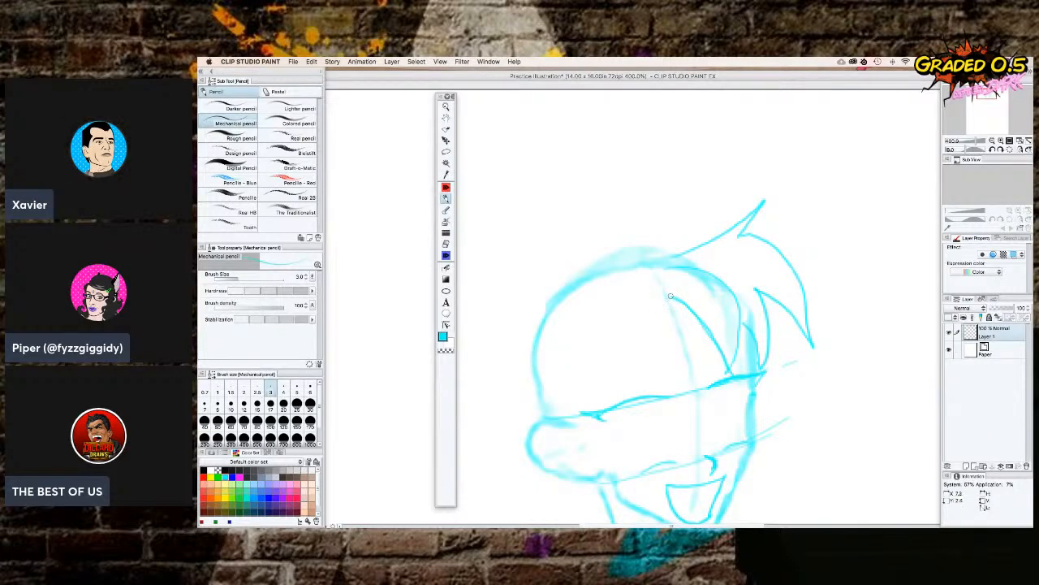
mouse_move(672, 297)
left_mouse_down()
mouse_move(685, 365)
mouse_move(660, 390)
mouse_move(677, 358)
mouse_move(659, 309)
left_mouse_up()
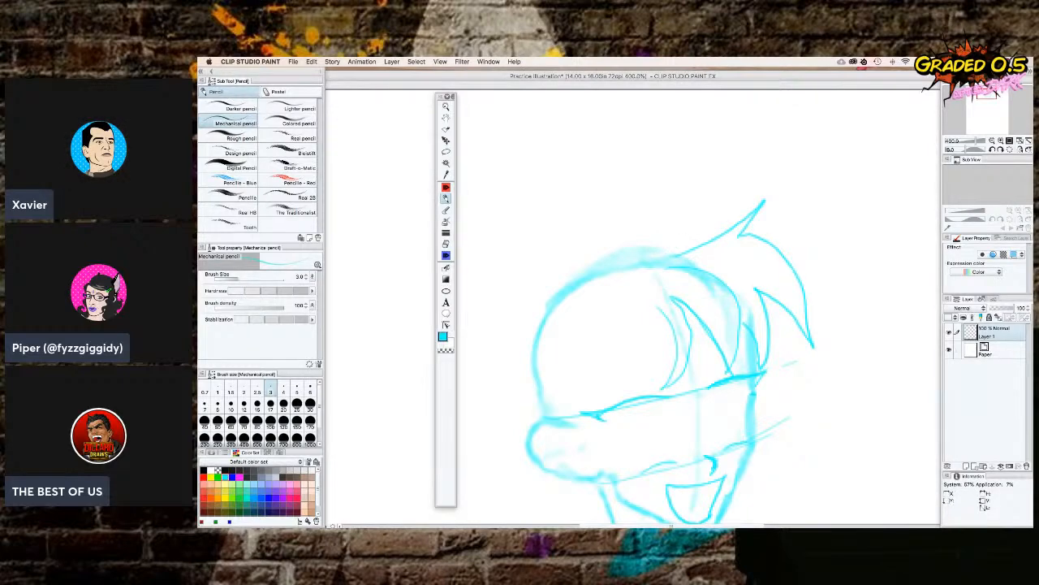
key("super+z")
key("super+z")
key("super+z")
key("super+z")
key("super+z")
key("super+z")
key("super+z")
key("super+z")
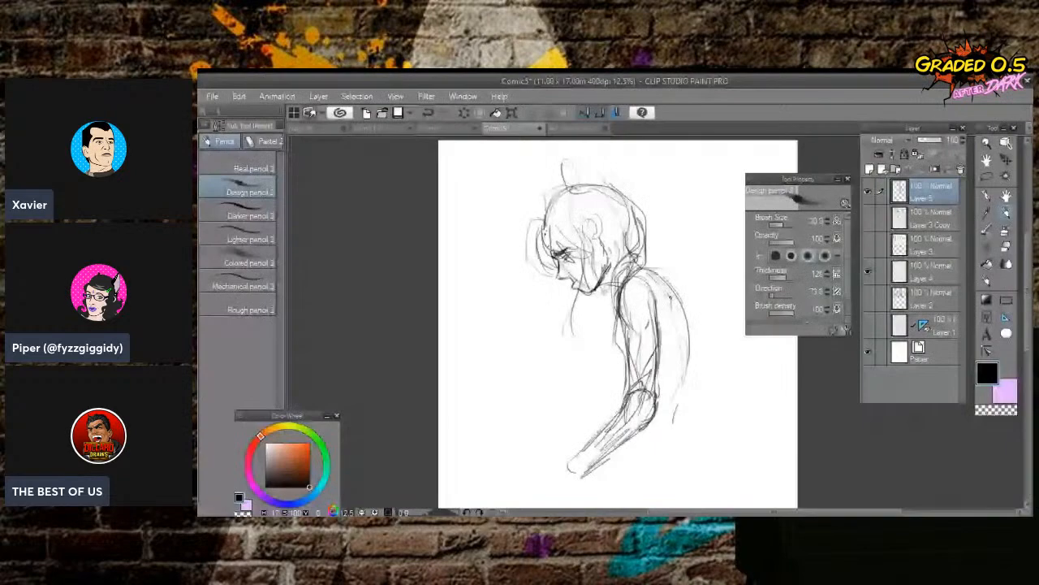
Sketch the curved back and the front torso line of the hunched comic figure with the Design pencil.
left_click_drag(682, 296, 674, 399)
mouse_move(617, 312)
left_mouse_down()
mouse_move(627, 376)
mouse_move(615, 418)
left_mouse_up()
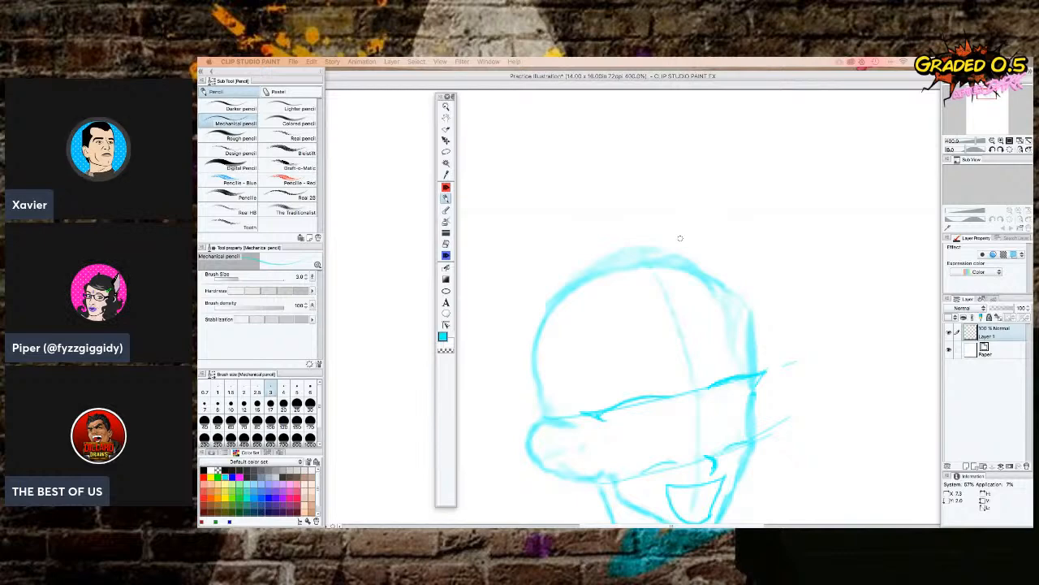
Darken the ear outline and the start of the jawline on the practice head with the Mechanical pencil.
left_click(599, 479)
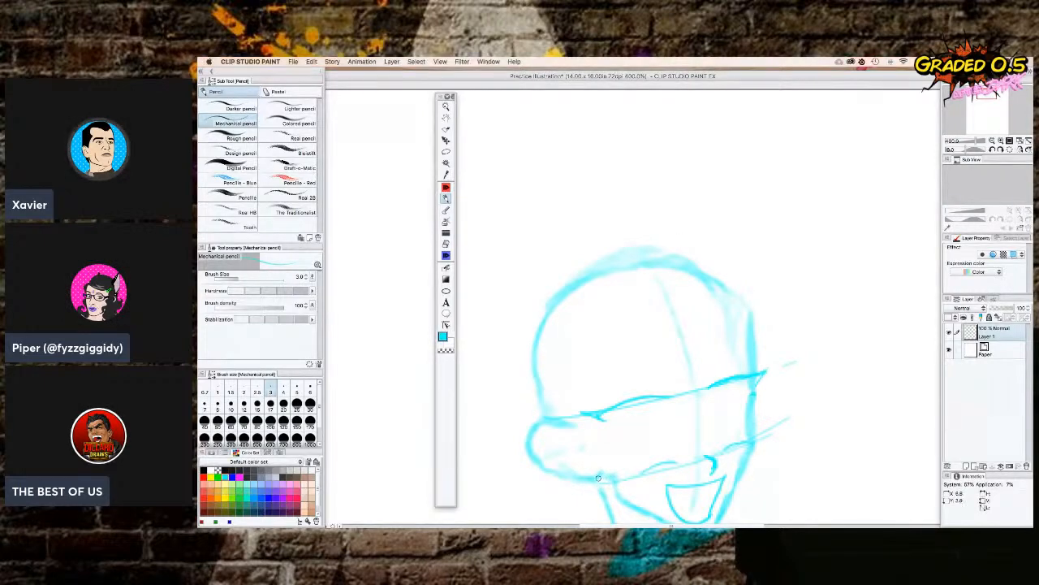
mouse_move(549, 471)
left_mouse_down()
mouse_move(533, 437)
mouse_move(544, 423)
mouse_move(575, 419)
left_mouse_up()
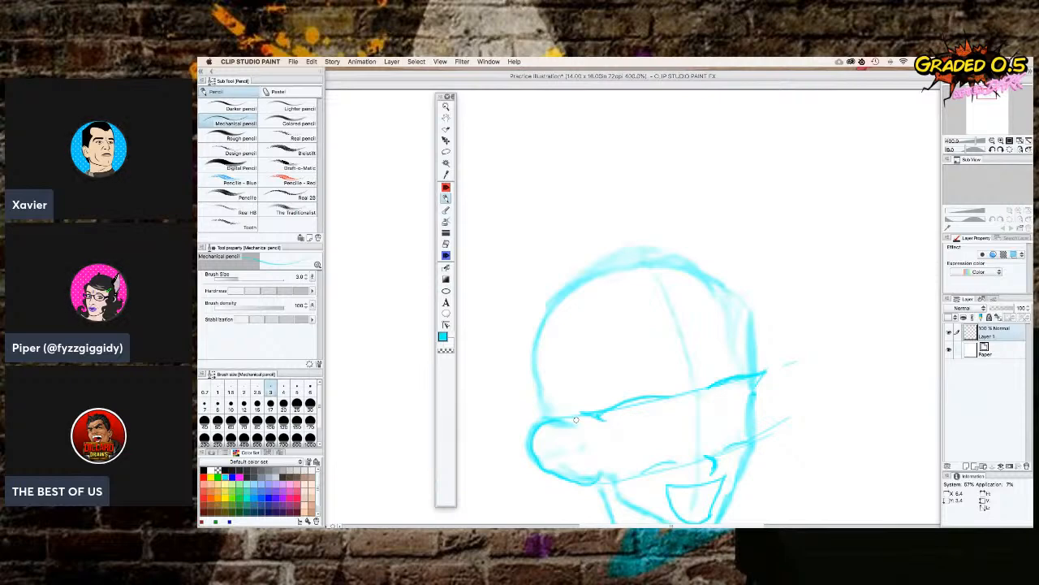
mouse_move(615, 482)
left_mouse_down()
mouse_move(625, 505)
mouse_move(648, 511)
left_mouse_up()
Clean up the rough lines along the far side of the forehead and cheek with the Block eraser.
left_click(445, 243)
left_click_drag(712, 289, 740, 361)
left_click_drag(733, 317, 745, 343)
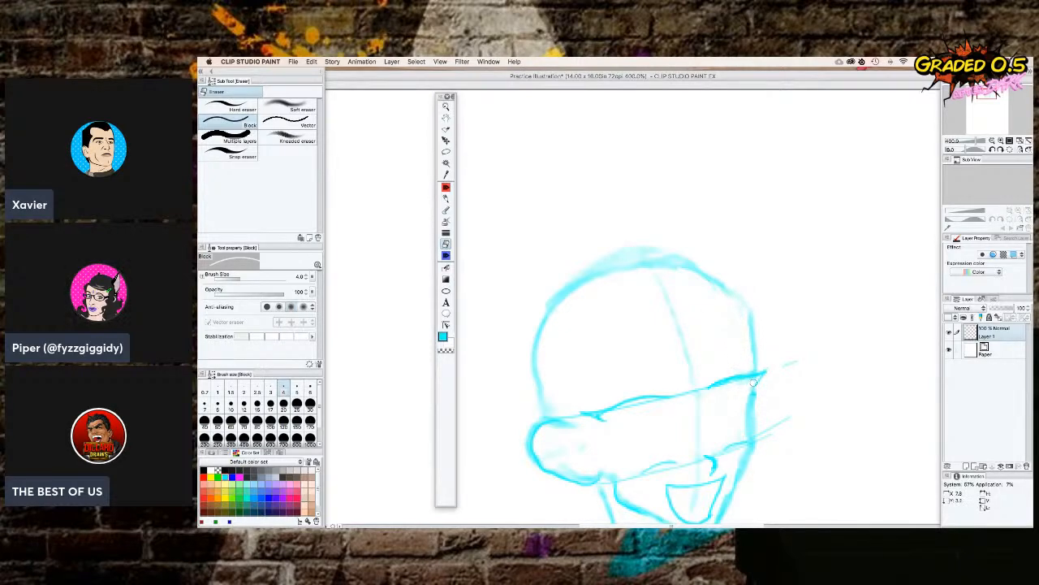
left_click_drag(748, 394, 745, 416)
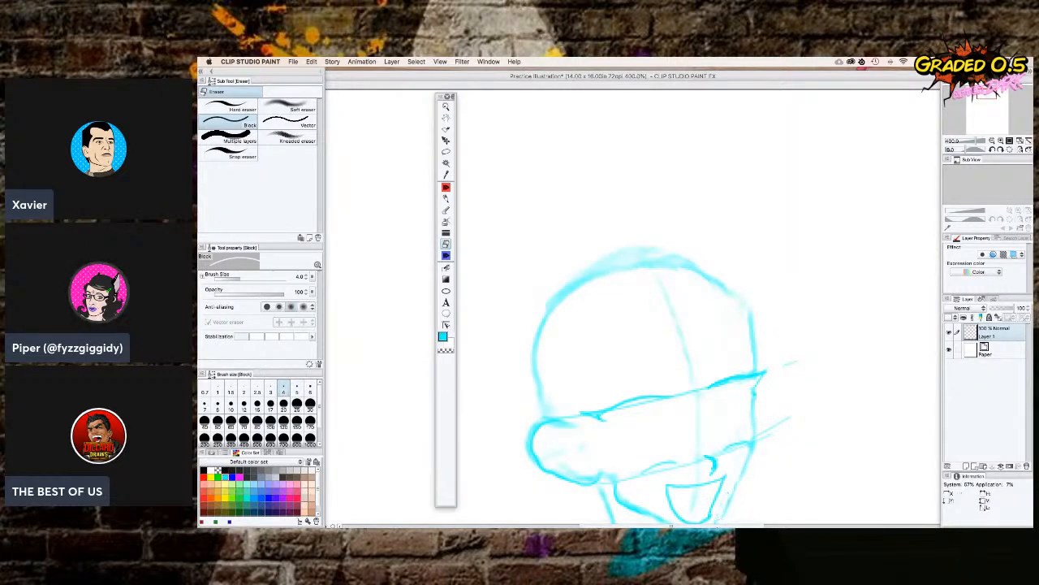
Erase the construction guidelines across the eyes and cheeks, and clean the sketch marks around the ear and jaw.
left_click_drag(707, 388, 690, 385)
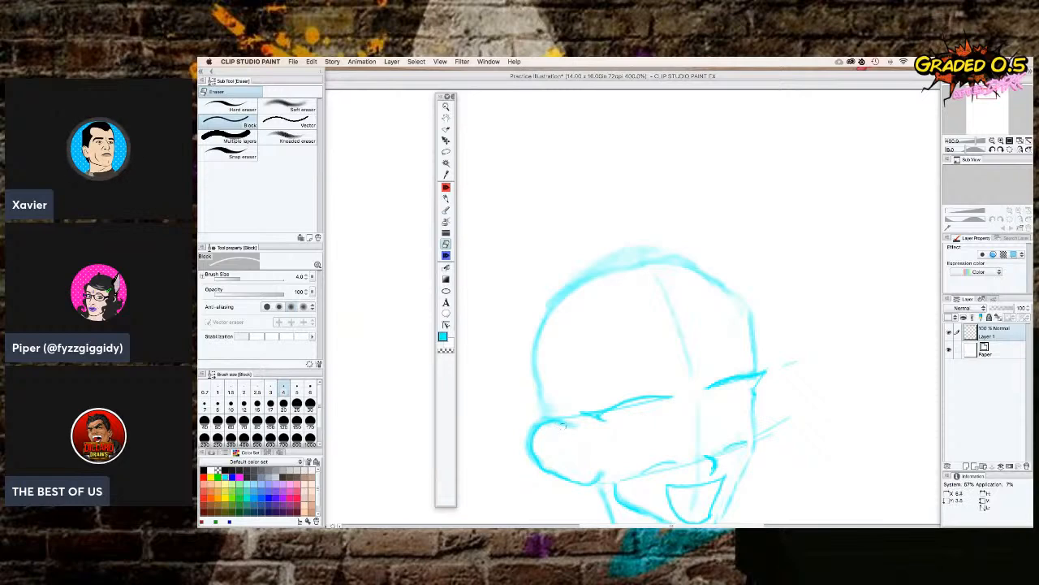
mouse_move(569, 426)
left_mouse_down()
mouse_move(547, 427)
mouse_move(535, 455)
mouse_move(577, 480)
left_mouse_up()
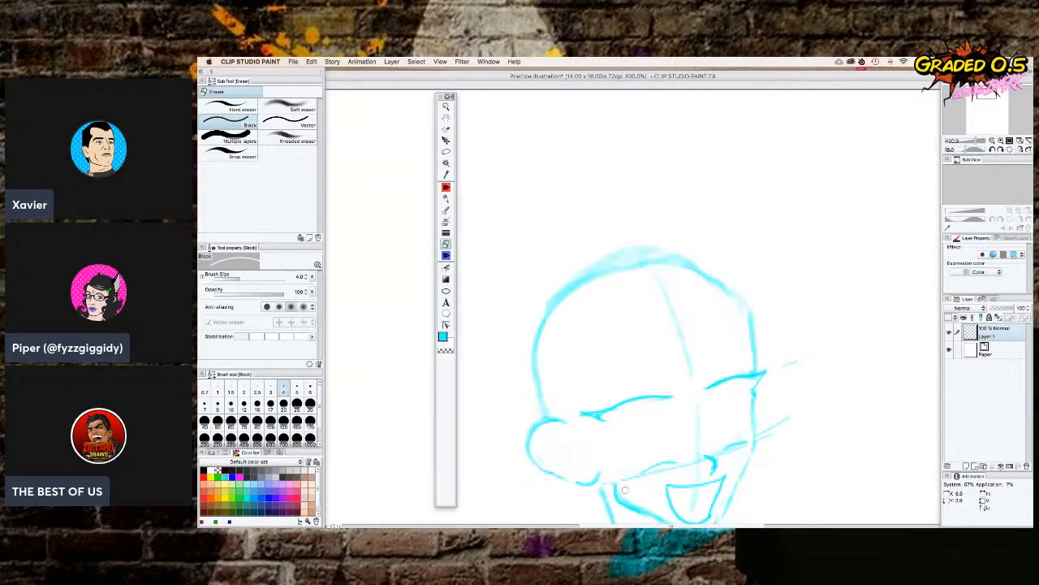
left_click_drag(624, 496, 666, 522)
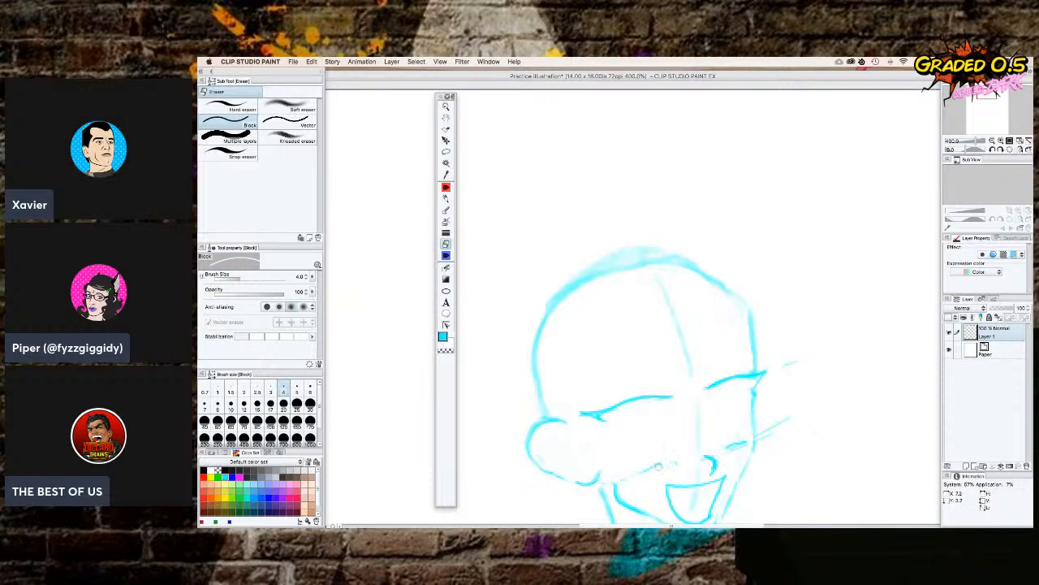
left_click_drag(659, 461, 744, 447)
Redraw the near eye's lower lid line, then erase the nose and redraw it smaller, closer to the far cheek.
key("p")
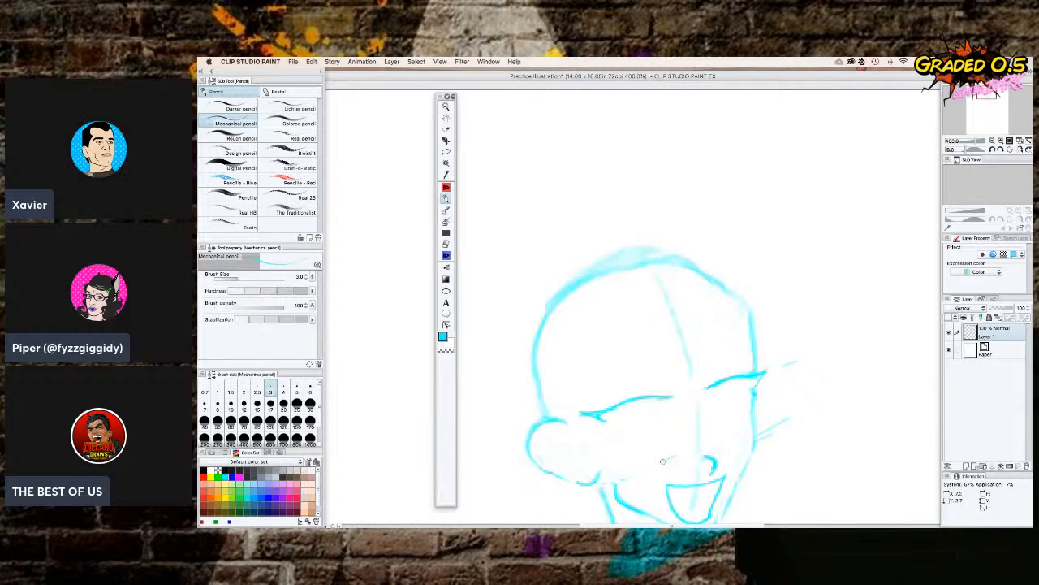
left_click_drag(666, 459, 622, 460)
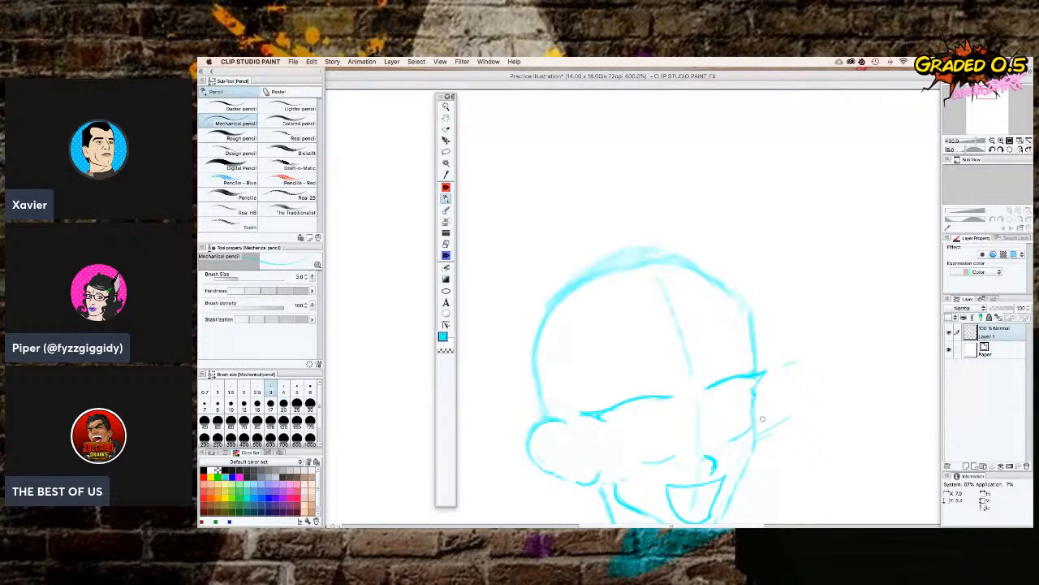
key("e")
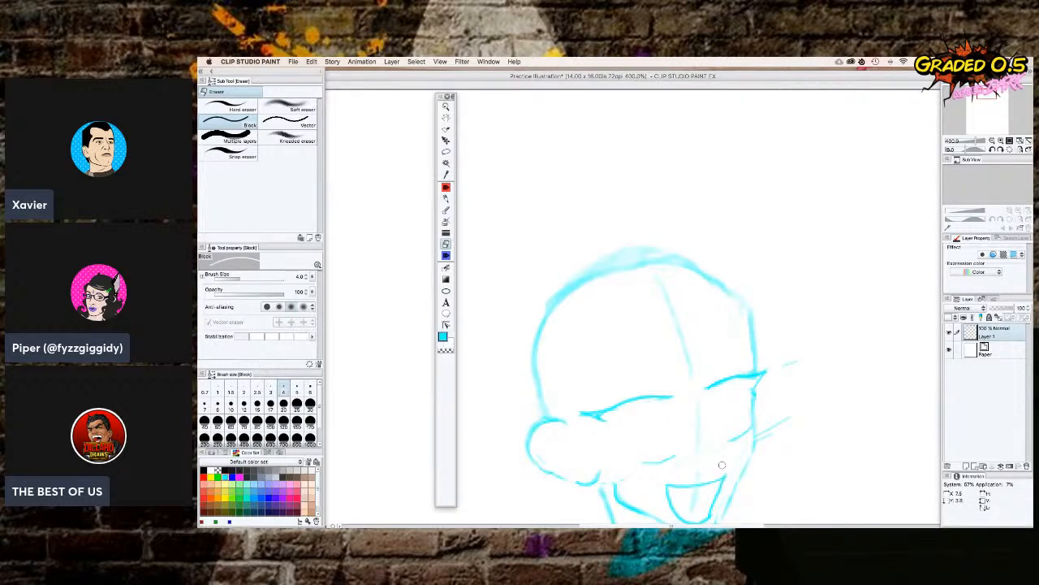
left_click(446, 198)
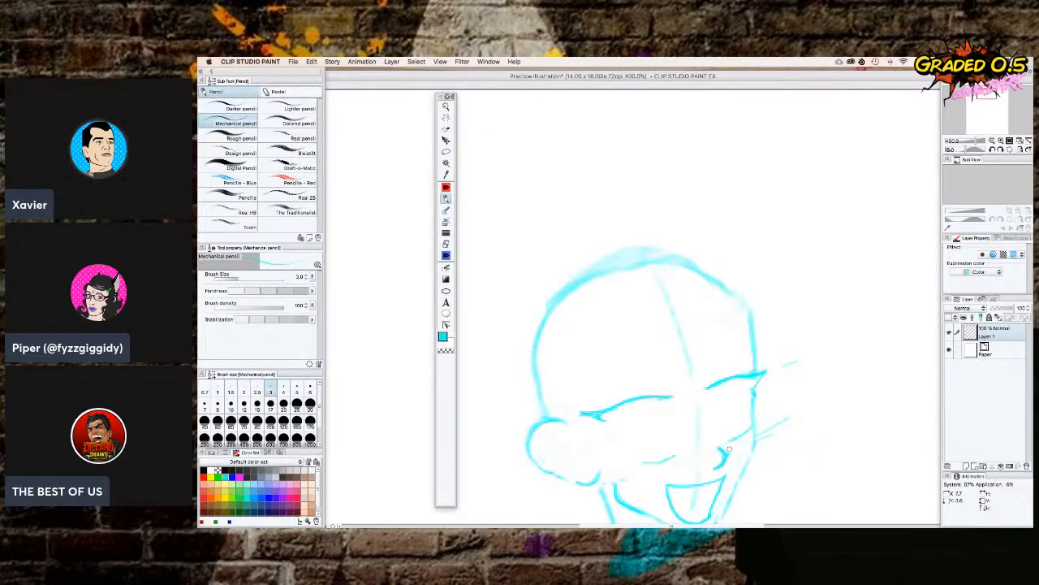
Trim the inner ends of the far eye's upper and lower lid lines and redraw both lines more boldly.
key("e")
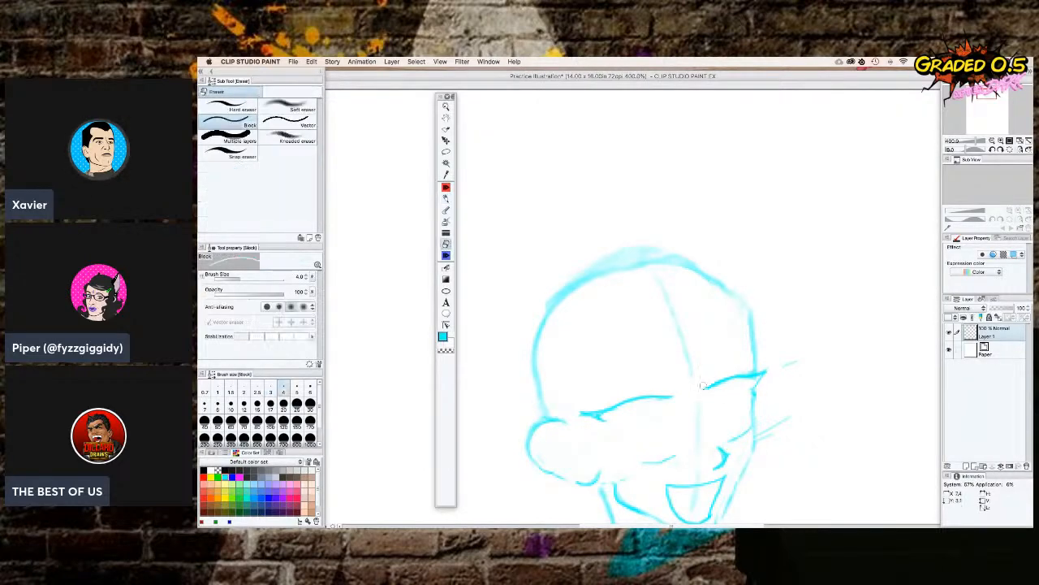
left_click_drag(719, 385, 709, 388)
left_click_drag(726, 439, 742, 433)
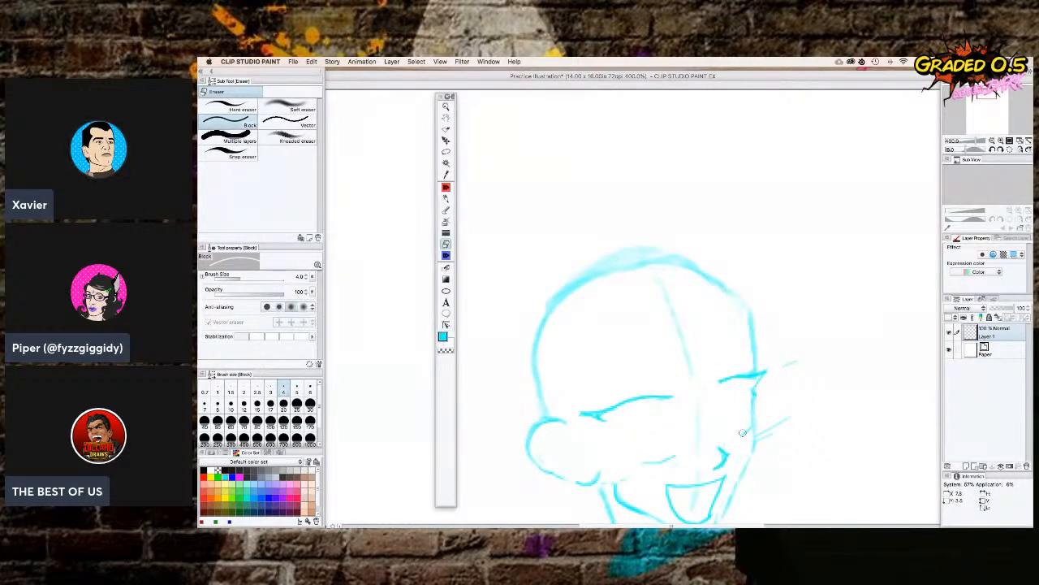
left_click(451, 199)
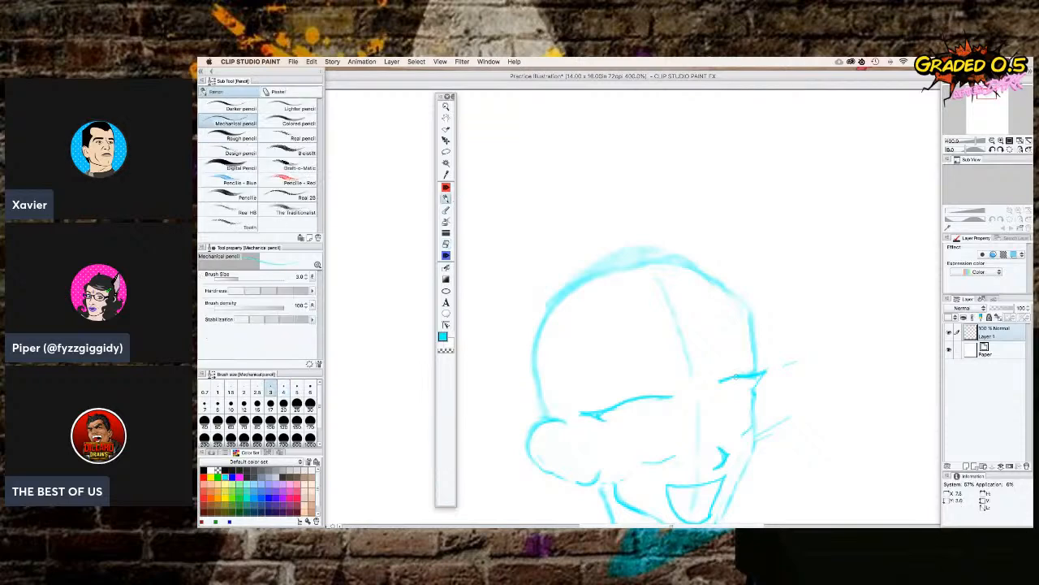
left_click_drag(719, 382, 733, 377)
left_click_drag(740, 433, 764, 422)
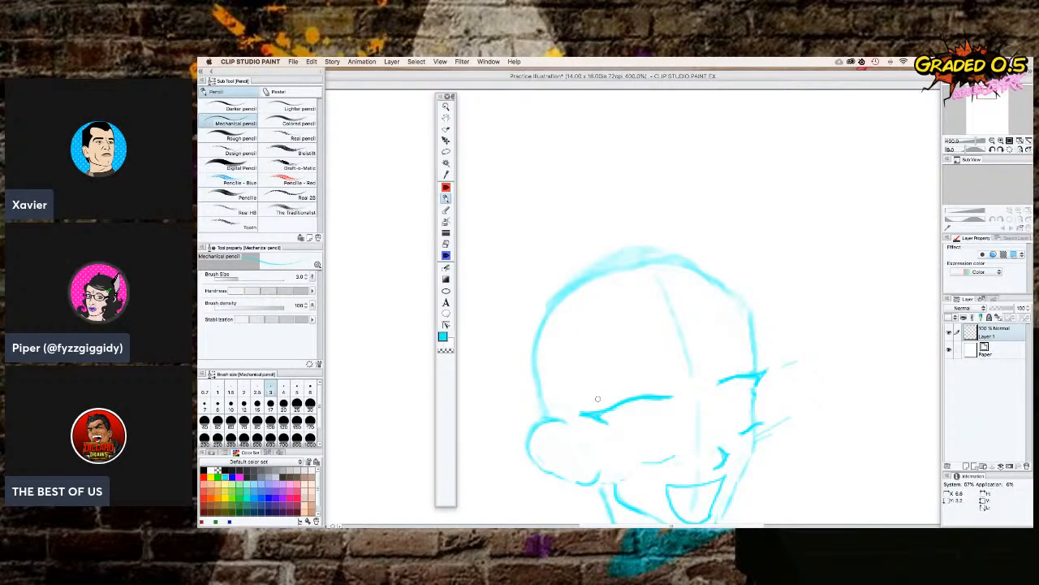
Refine the ear outline of the practice head with the Mechanical pencil.
key("e")
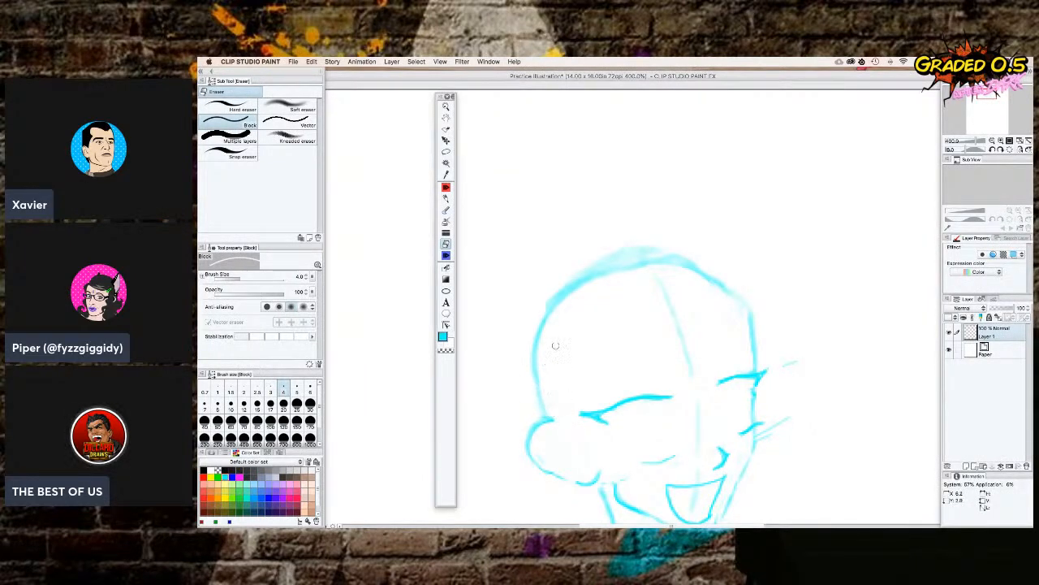
left_click(447, 199)
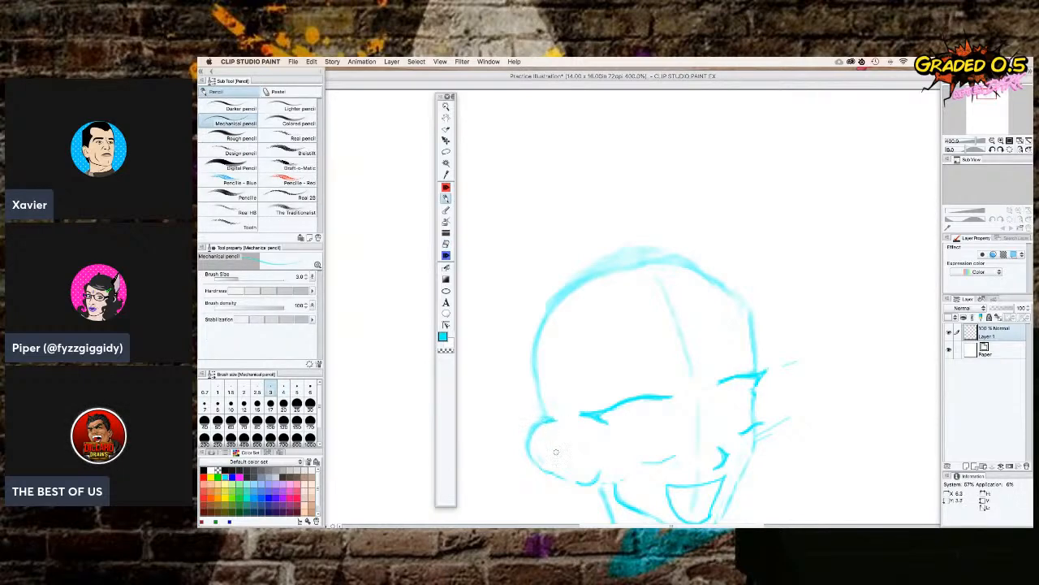
mouse_move(538, 430)
left_mouse_down()
mouse_move(527, 456)
mouse_move(563, 480)
left_mouse_up()
Sketch a large swept-up tuft of hair above the forehead, with curved inner strands coming down to its tip.
left_click_drag(993, 96, 995, 98)
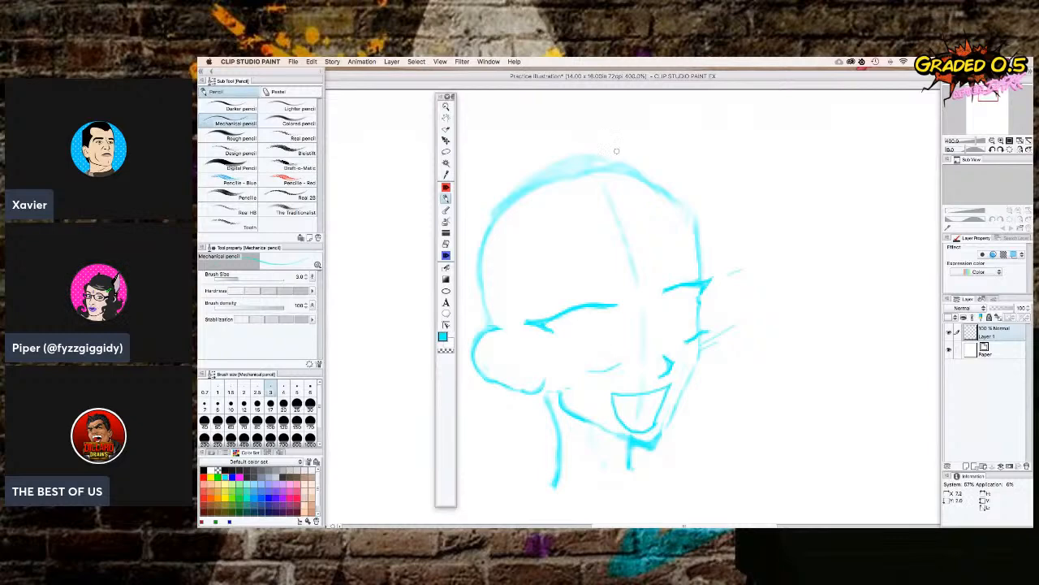
left_click_drag(620, 146, 658, 108)
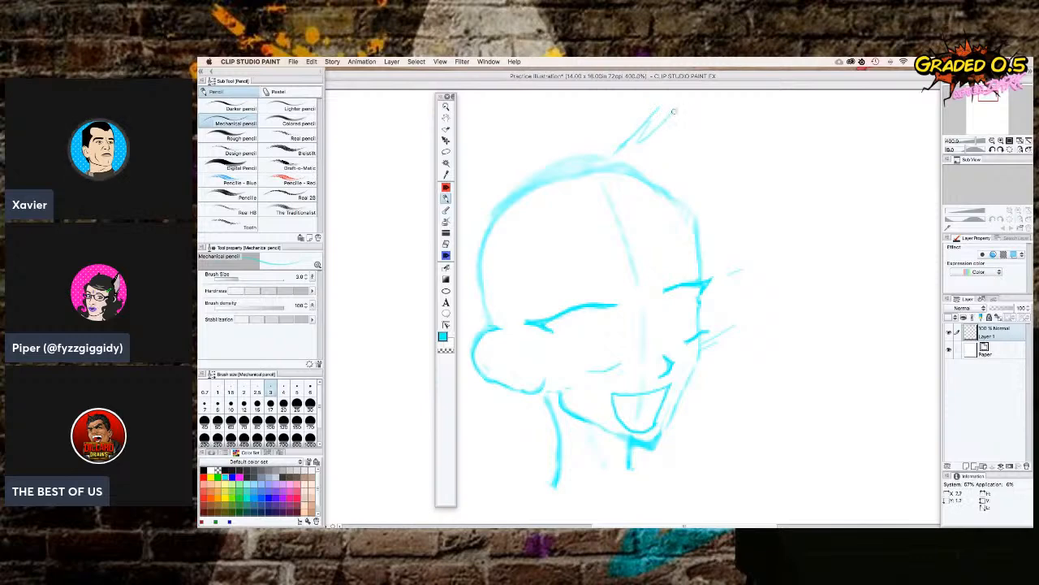
mouse_move(697, 116)
left_mouse_down()
mouse_move(720, 129)
mouse_move(728, 154)
mouse_move(740, 216)
mouse_move(733, 246)
left_mouse_up()
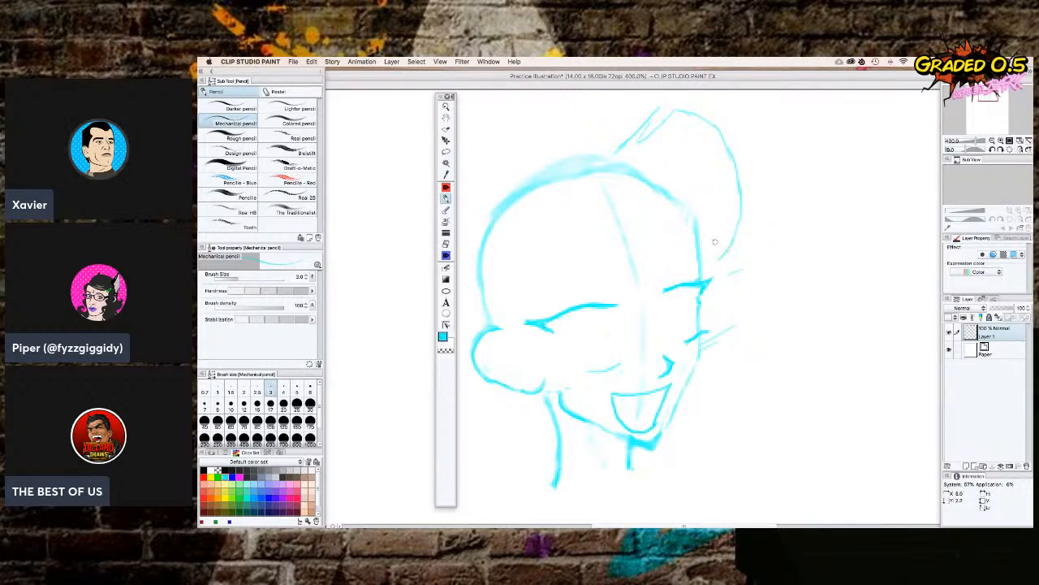
left_click_drag(717, 258, 721, 209)
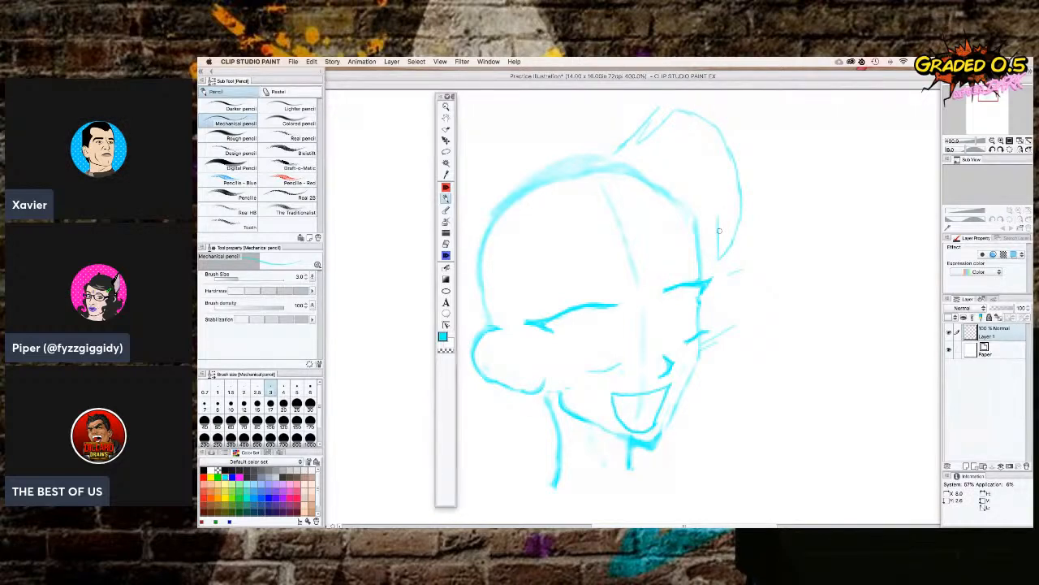
key("e")
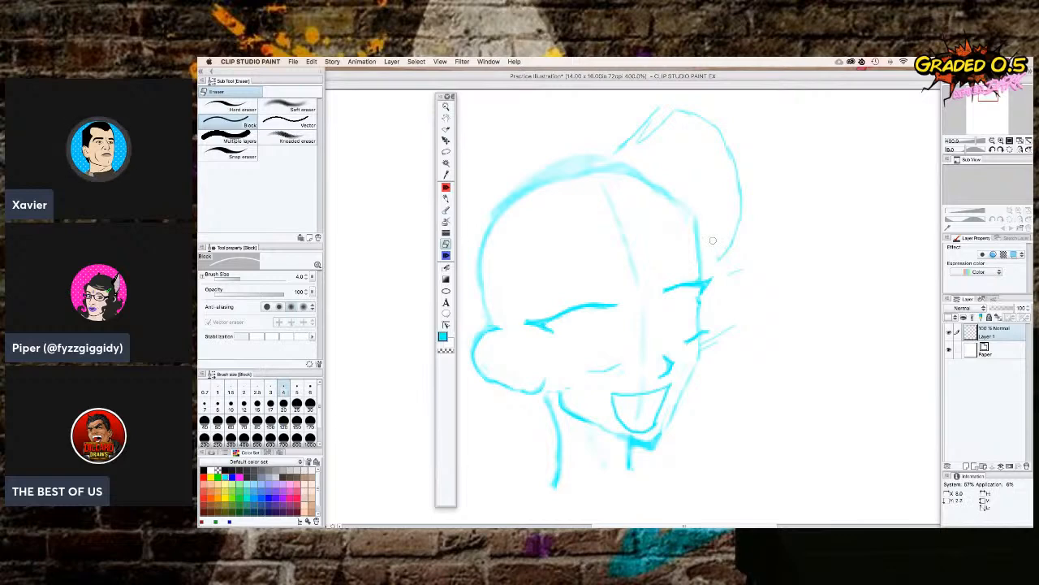
left_click(446, 198)
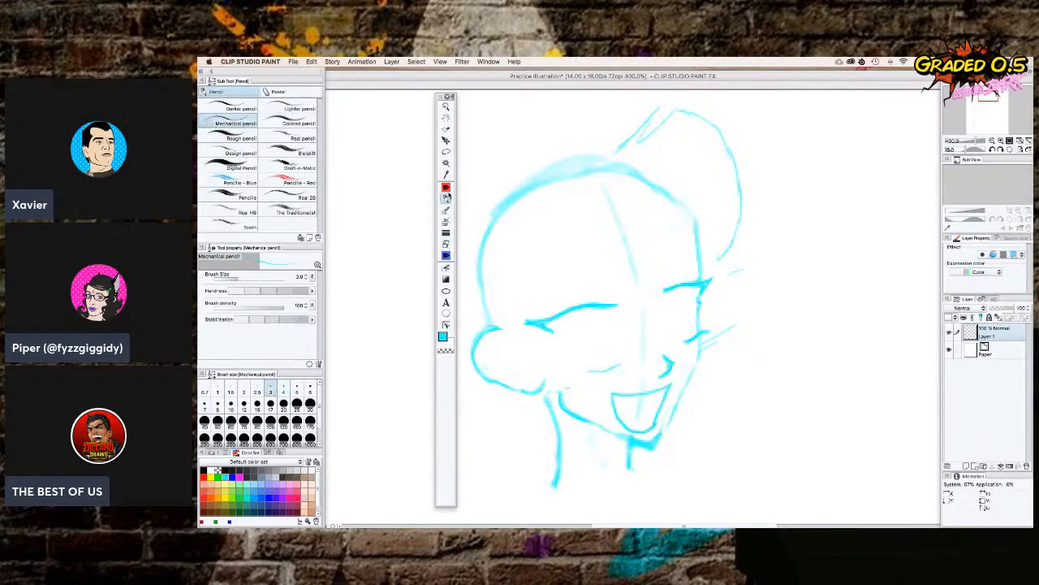
left_click_drag(720, 259, 730, 230)
mouse_move(709, 190)
left_mouse_down()
mouse_move(703, 267)
mouse_move(695, 222)
left_mouse_up()
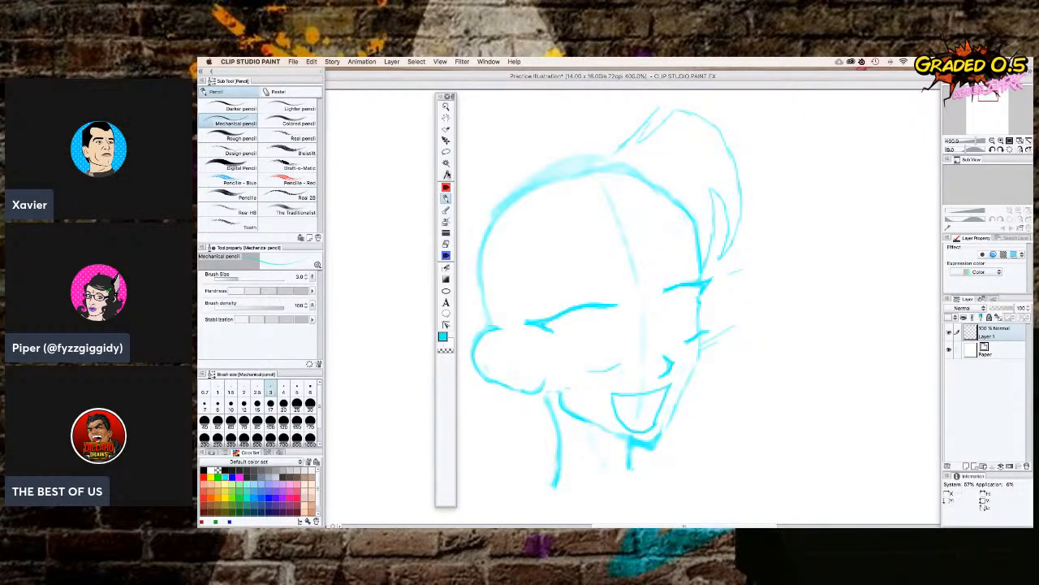
Erase the skull outline beneath the hair tuft and draw a curved hair strand along the far side of the forehead.
left_click(445, 244)
mouse_move(648, 179)
left_mouse_down()
mouse_move(695, 221)
mouse_move(682, 204)
mouse_move(698, 250)
left_mouse_up()
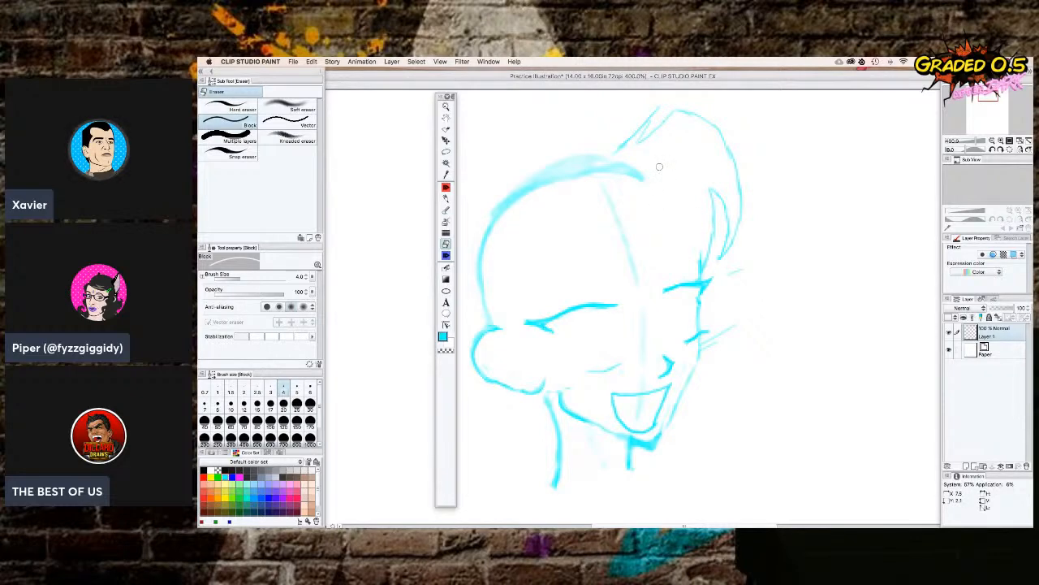
key("p")
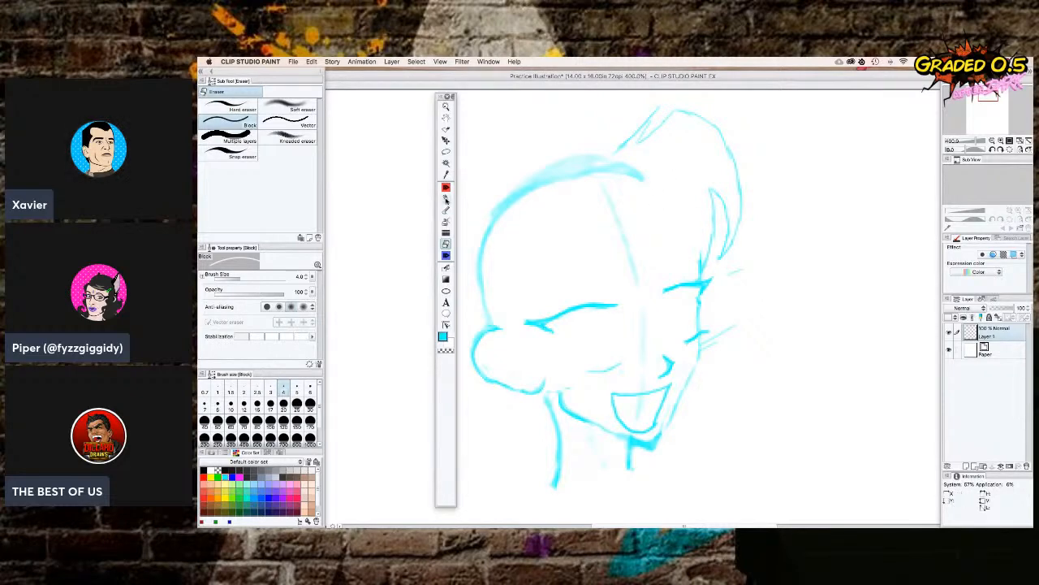
mouse_move(699, 262)
left_mouse_down()
mouse_move(700, 222)
mouse_move(697, 241)
mouse_move(679, 203)
left_mouse_up()
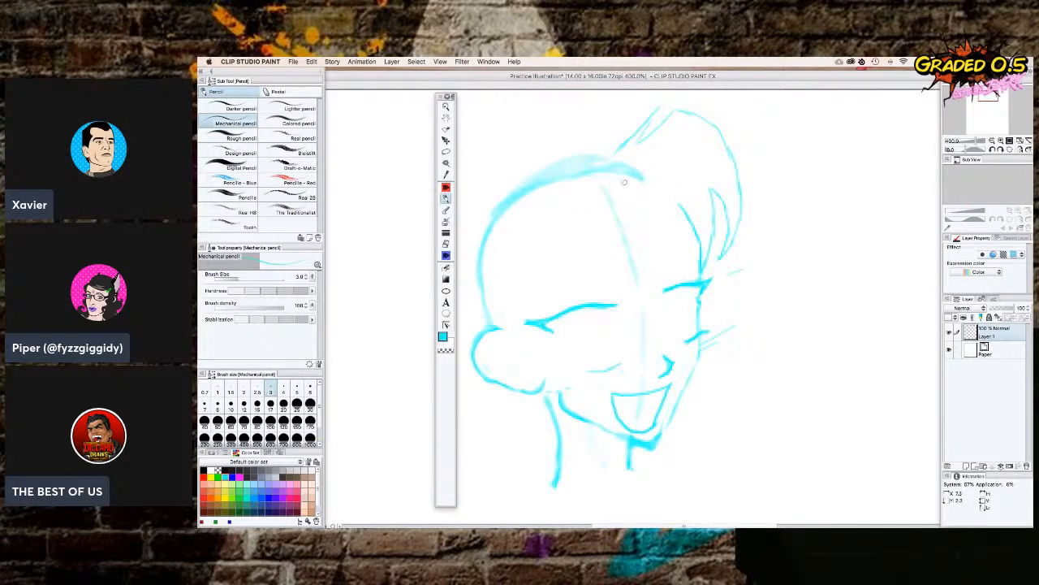
Sketch pointed bangs falling over the middle of the forehead and connect them to the tuft with a bold curved strand.
mouse_move(623, 183)
left_mouse_down()
mouse_move(651, 215)
mouse_move(644, 339)
left_mouse_up()
left_click_drag(656, 294, 632, 238)
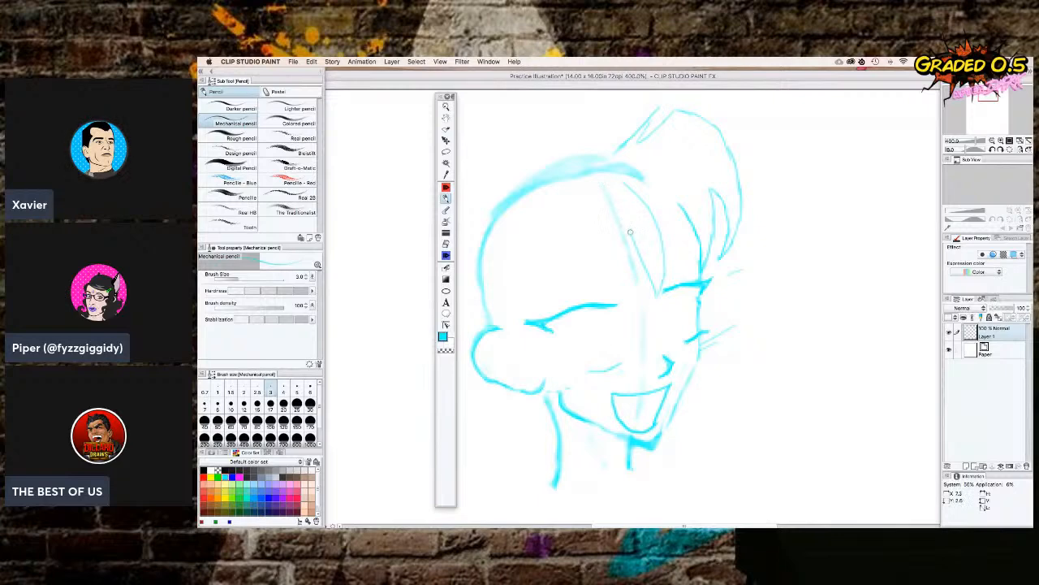
mouse_move(605, 188)
left_mouse_down()
mouse_move(637, 268)
mouse_move(639, 310)
mouse_move(614, 258)
left_mouse_up()
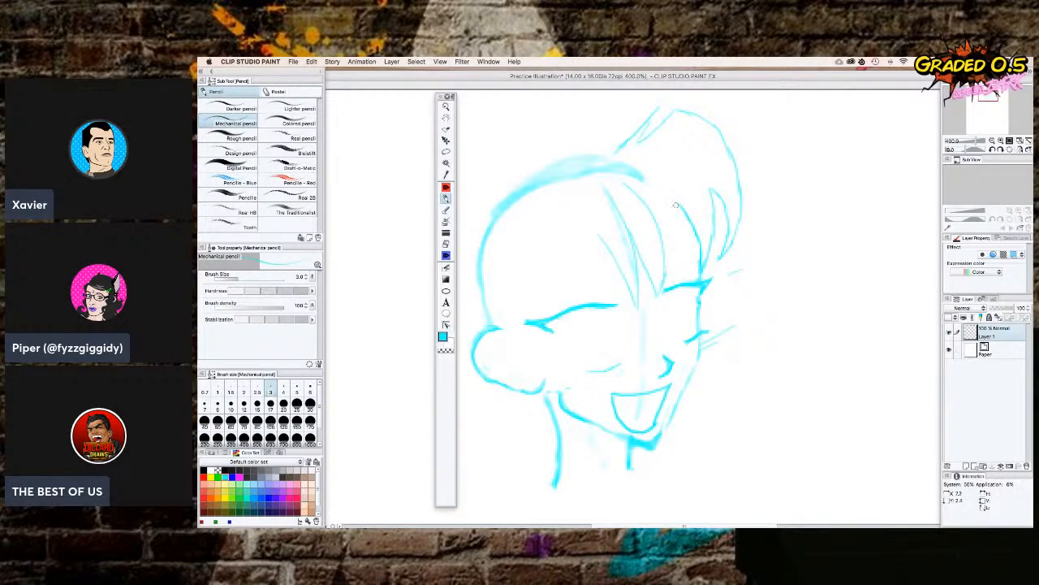
left_click_drag(675, 199, 617, 187)
mouse_move(708, 185)
left_mouse_down()
mouse_move(703, 257)
mouse_move(711, 230)
mouse_move(710, 246)
mouse_move(693, 277)
mouse_move(690, 221)
mouse_move(671, 186)
left_mouse_up()
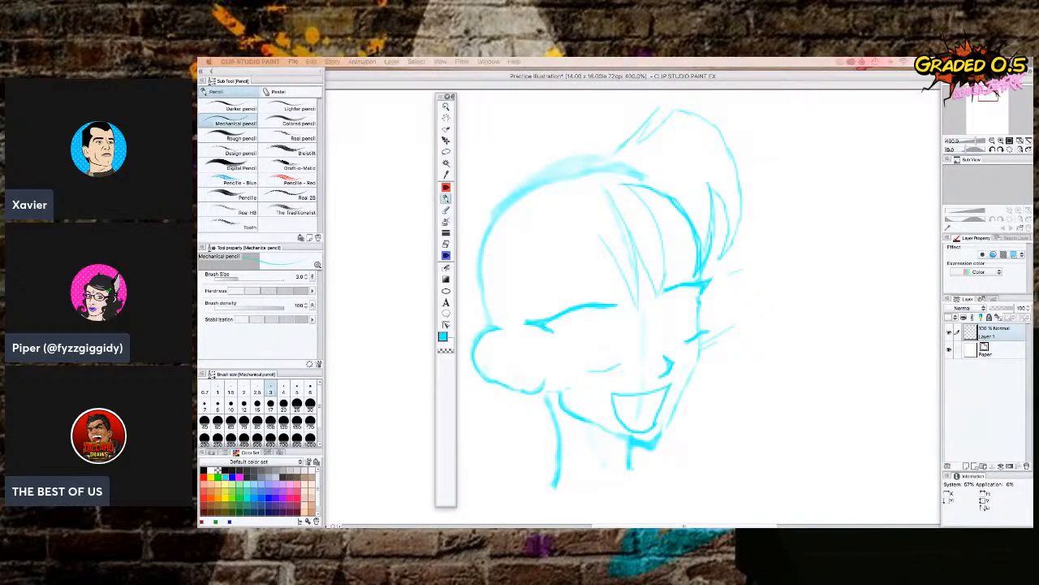
Undo the bangs, the curved forehead strands and the skull outline erasure, back to the bare tuft sketch.
key("super+z")
key("super+z")
key("super+z")
key("super+z")
key("super+z")
key("super+z")
key("super+z")
key("super+z")
key("super+z")
key("super+z")
key("super+z")
key("super+z")
key("super+z")
key("super+z")
key("super+z")
key("super+z")
key("super+z")
key("super+z")
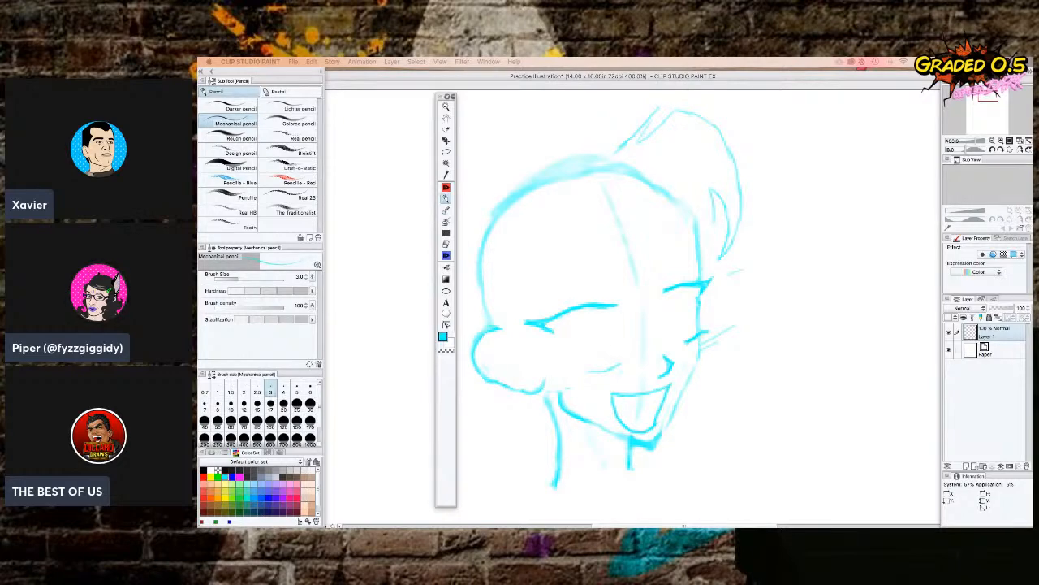
Erase the large hair tuft with the Block eraser, leaving only a short rising stroke at the crown.
left_click(445, 245)
mouse_move(715, 224)
left_mouse_down()
mouse_move(708, 181)
mouse_move(735, 274)
mouse_move(725, 179)
mouse_move(742, 226)
mouse_move(714, 130)
mouse_move(654, 128)
mouse_move(641, 142)
mouse_move(690, 110)
mouse_move(726, 127)
mouse_move(708, 111)
mouse_move(738, 202)
mouse_move(731, 214)
mouse_move(659, 124)
left_mouse_up()
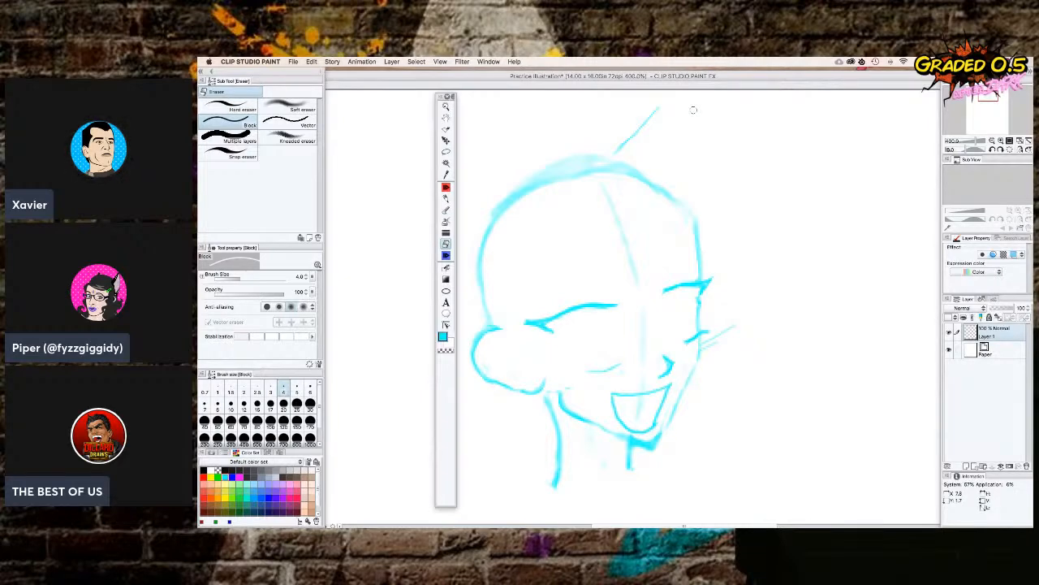
mouse_move(673, 103)
left_mouse_down()
mouse_move(635, 136)
mouse_move(647, 121)
left_mouse_up()
Redraw a lower, rounder swept-up tuft from the crown to beside the far brow with the Mechanical pencil.
key("p")
left_click_drag(632, 139, 637, 133)
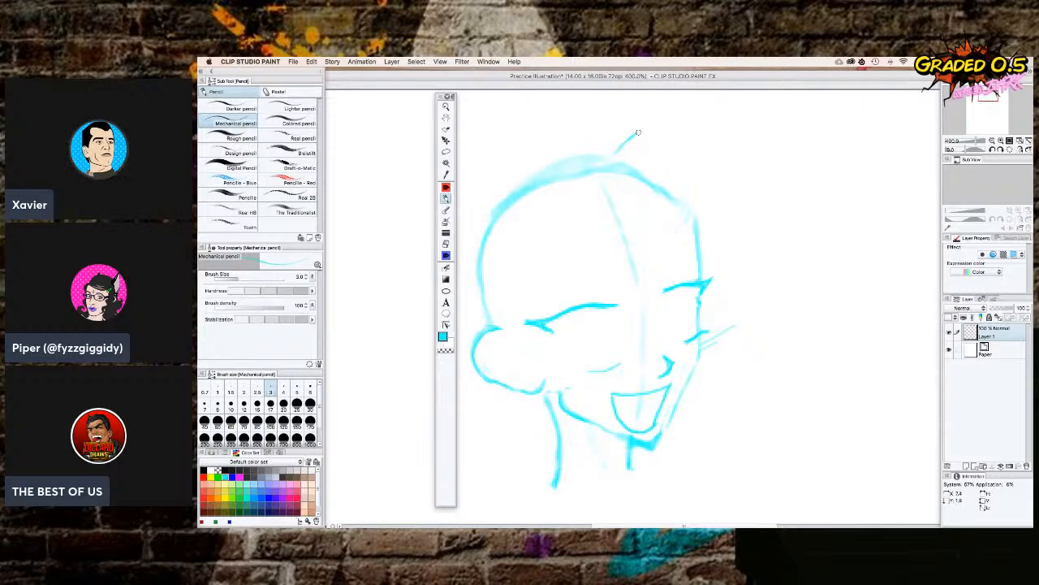
mouse_move(638, 132)
left_mouse_down()
mouse_move(692, 151)
mouse_move(729, 252)
mouse_move(719, 272)
mouse_move(729, 189)
mouse_move(736, 211)
mouse_move(722, 263)
left_mouse_up()
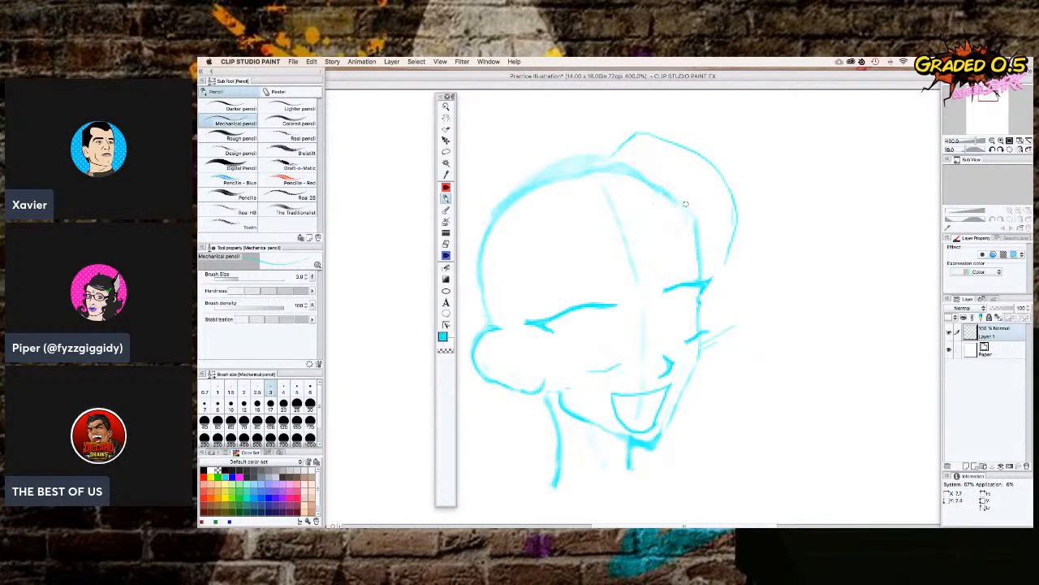
Draw two curved strands from the parting, one along the far side of the forehead and one down its middle.
mouse_move(608, 181)
left_mouse_down()
mouse_move(627, 185)
mouse_move(687, 277)
left_mouse_up()
mouse_move(606, 188)
left_mouse_down()
mouse_move(632, 226)
mouse_move(625, 324)
left_mouse_up()
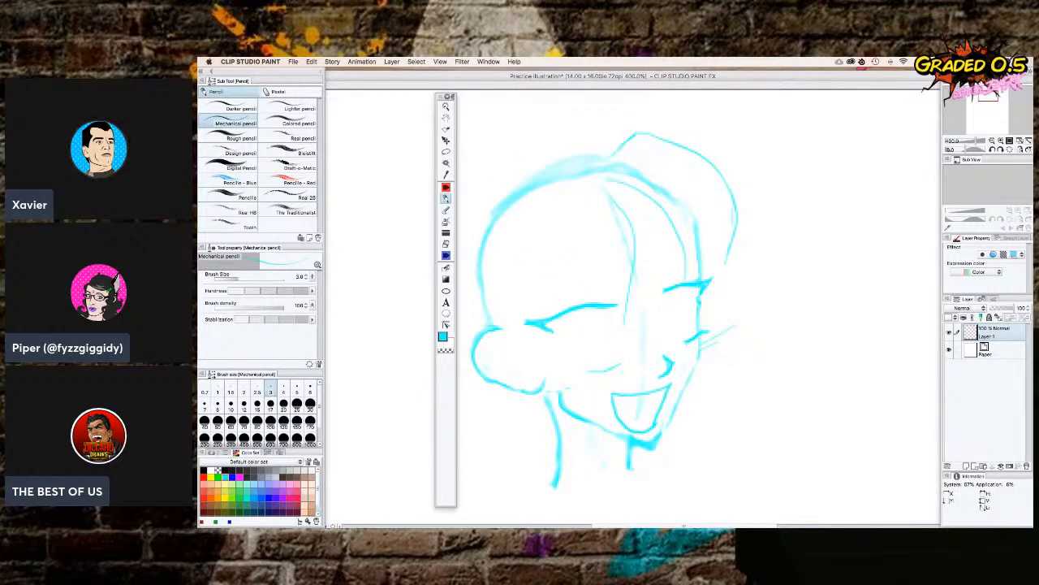
key("super+z")
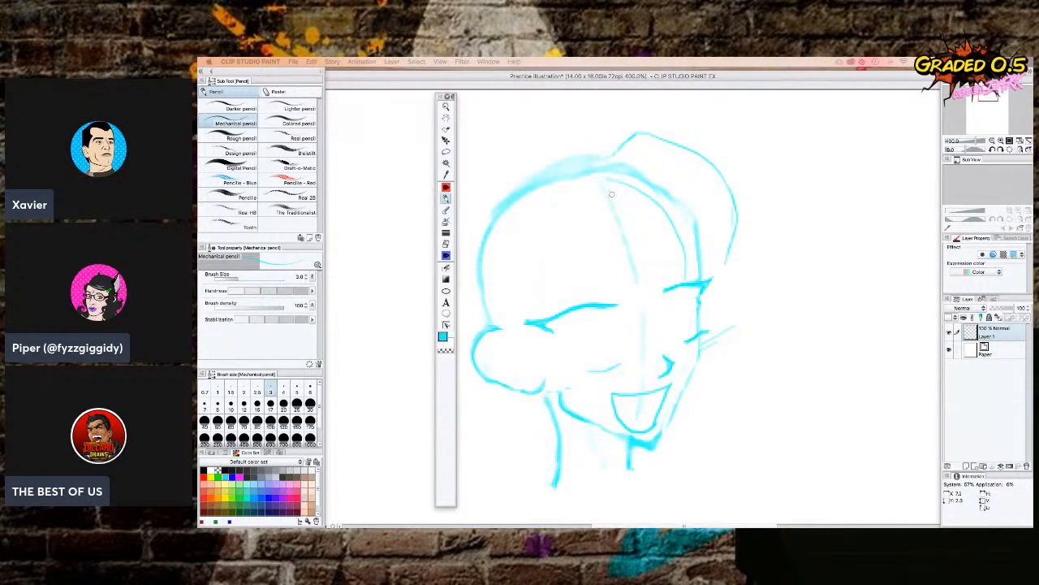
mouse_move(637, 284)
left_mouse_down()
mouse_move(622, 218)
mouse_move(602, 192)
left_mouse_up()
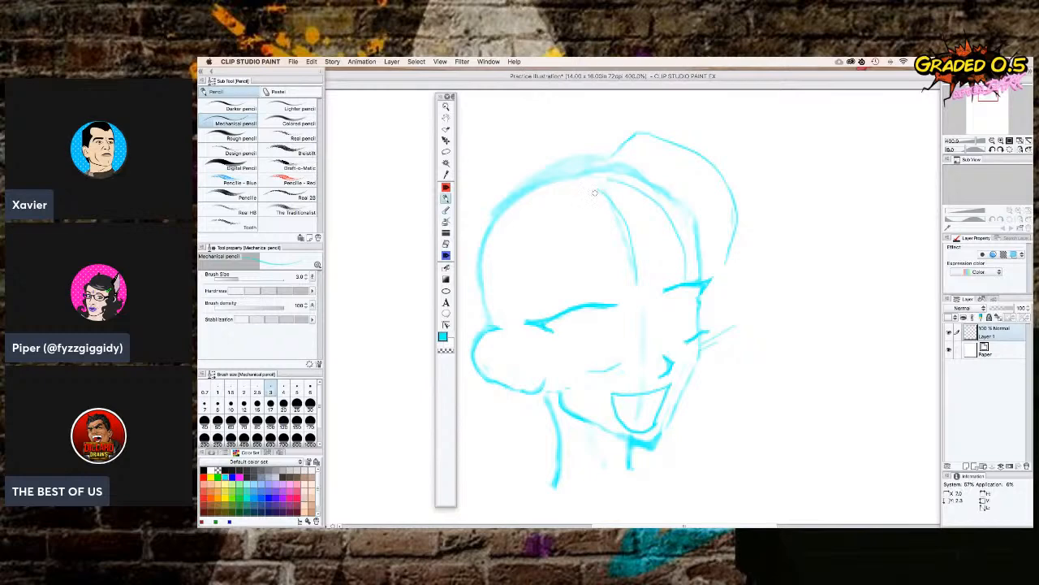
Sketch side-swept bangs curving from the parting down to the top of the ear.
mouse_move(595, 192)
left_mouse_down()
mouse_move(578, 254)
mouse_move(540, 303)
left_mouse_up()
left_click_drag(523, 316, 504, 329)
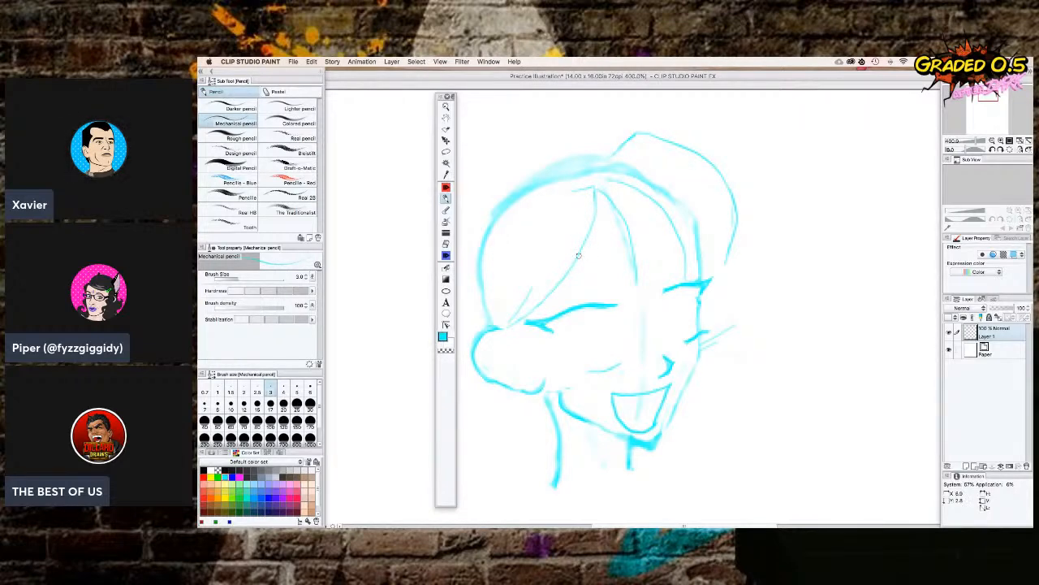
left_click_drag(567, 204, 503, 322)
left_click_drag(499, 310, 520, 273)
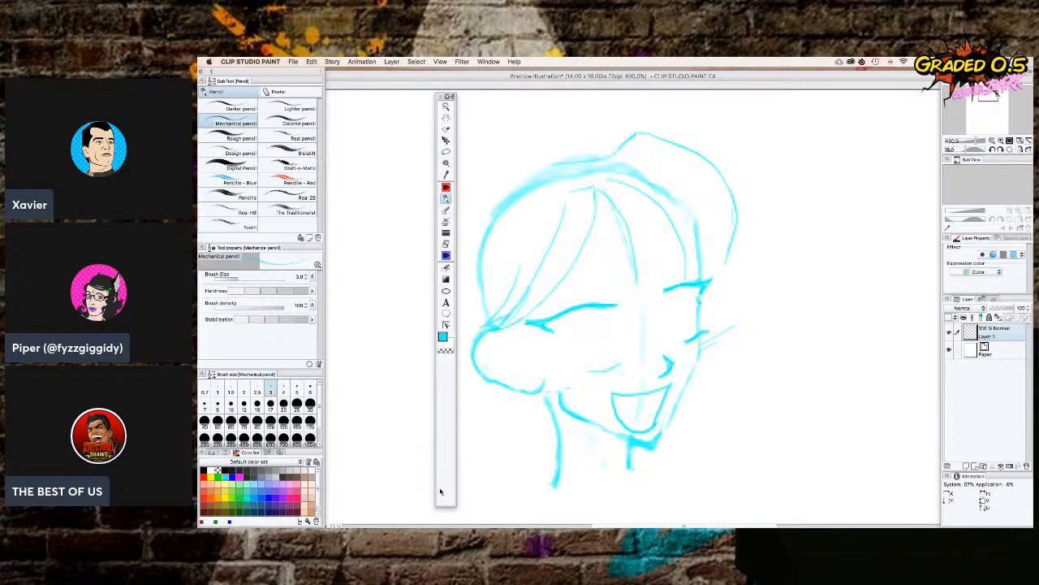
Hide the floating tool palette, outline the hair around the back of the head and add loose strands behind the neck.
left_click(448, 96)
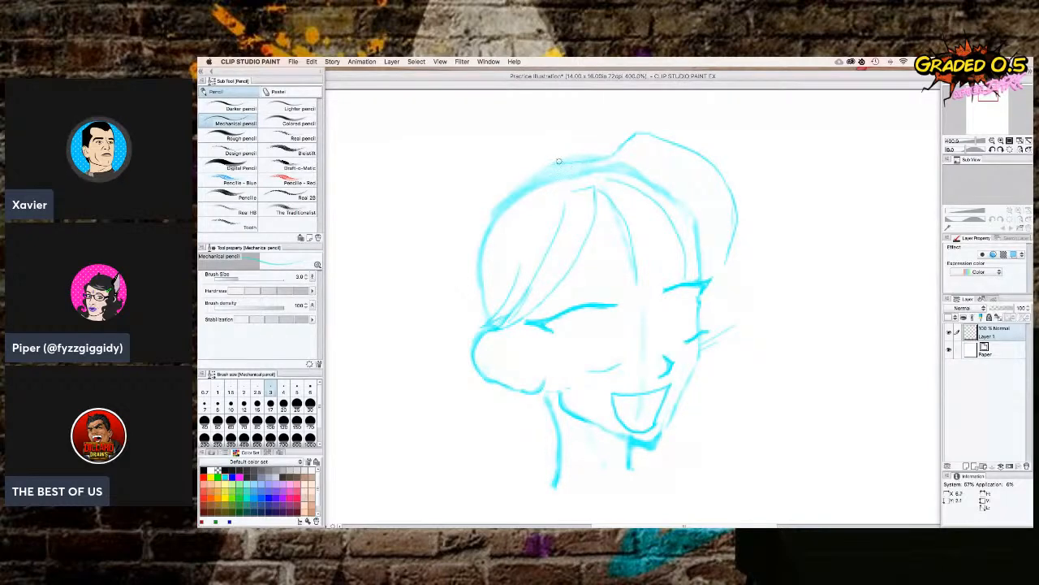
mouse_move(562, 163)
left_mouse_down()
mouse_move(485, 213)
mouse_move(470, 255)
mouse_move(469, 286)
left_mouse_up()
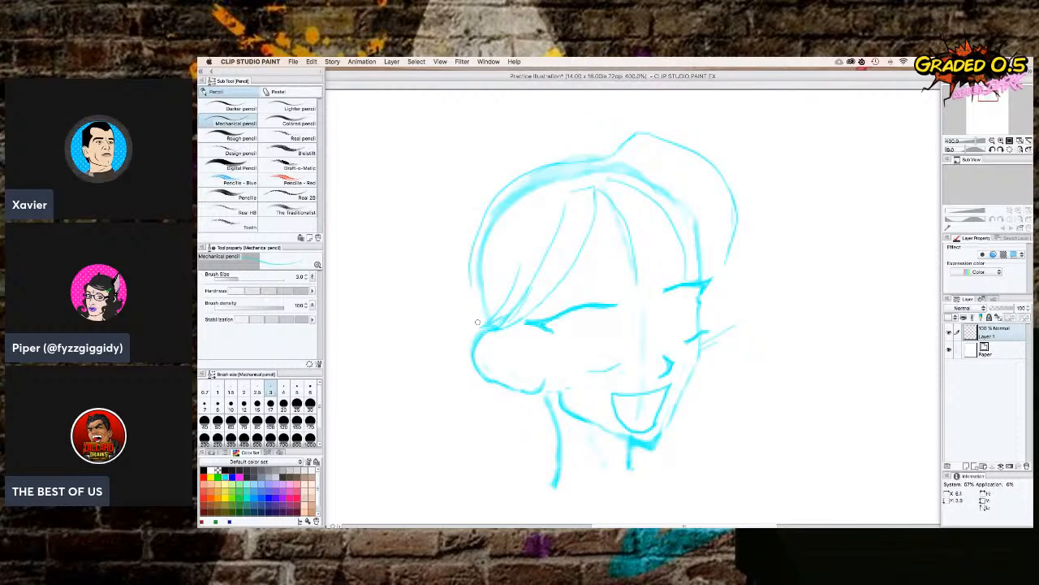
mouse_move(476, 321)
left_mouse_down()
mouse_move(464, 284)
mouse_move(506, 195)
left_mouse_up()
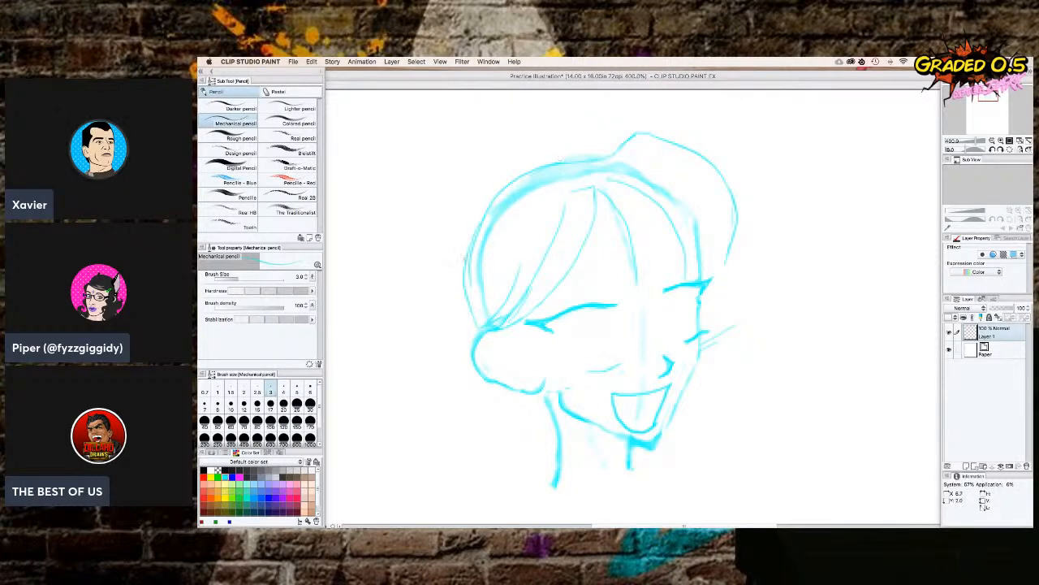
mouse_move(466, 266)
left_mouse_down()
mouse_move(474, 233)
mouse_move(519, 175)
left_mouse_up()
mouse_move(531, 395)
left_mouse_down()
mouse_move(545, 408)
mouse_move(530, 419)
mouse_move(532, 442)
left_mouse_up()
mouse_move(532, 443)
left_mouse_down()
mouse_move(542, 409)
mouse_move(552, 445)
mouse_move(547, 409)
left_mouse_up()
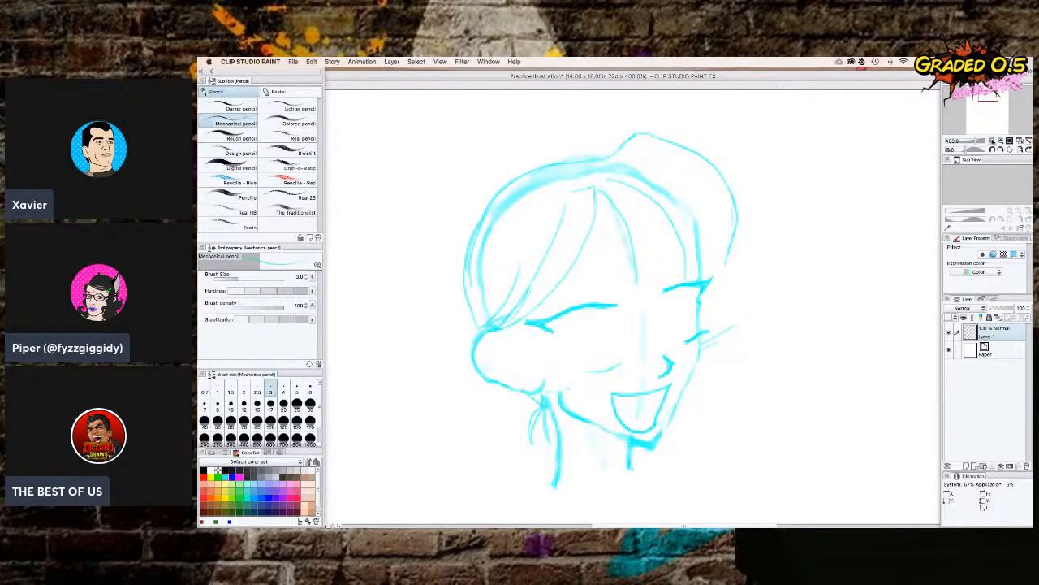
Sketch a large rounded hair mass behind the head and a long arc sweeping outward from the face.
left_click(994, 141)
left_click(994, 142)
left_click(994, 141)
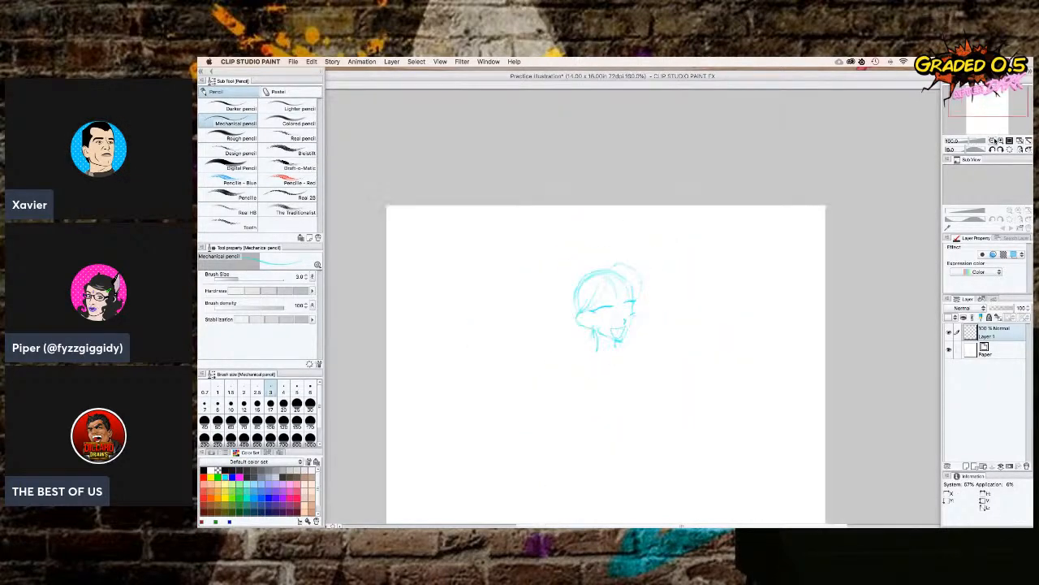
left_click(1004, 141)
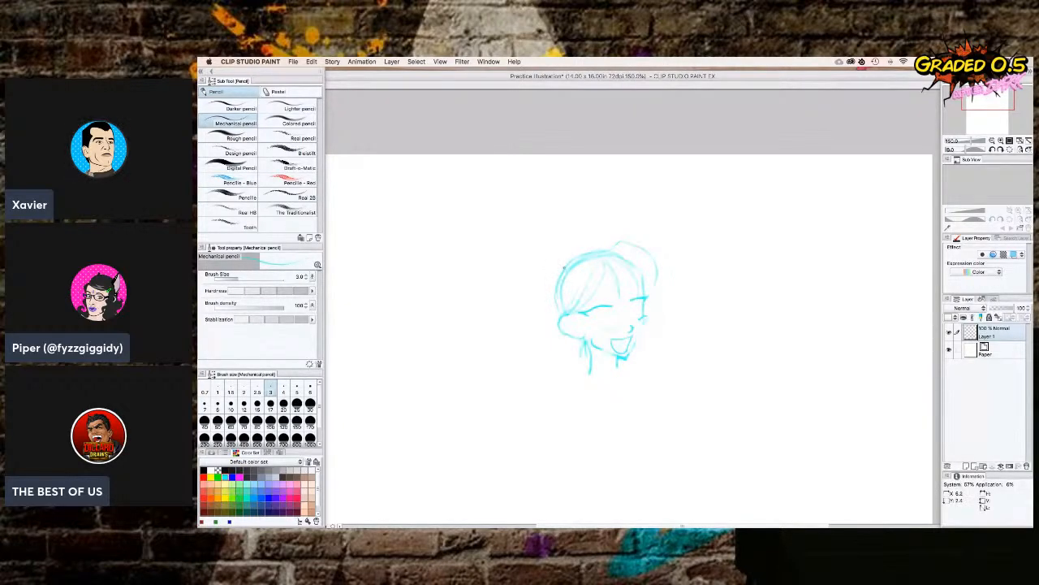
mouse_move(562, 267)
left_mouse_down()
mouse_move(527, 268)
mouse_move(509, 334)
mouse_move(581, 351)
left_mouse_up()
mouse_move(633, 327)
left_mouse_down()
mouse_move(730, 320)
mouse_move(751, 334)
left_mouse_up()
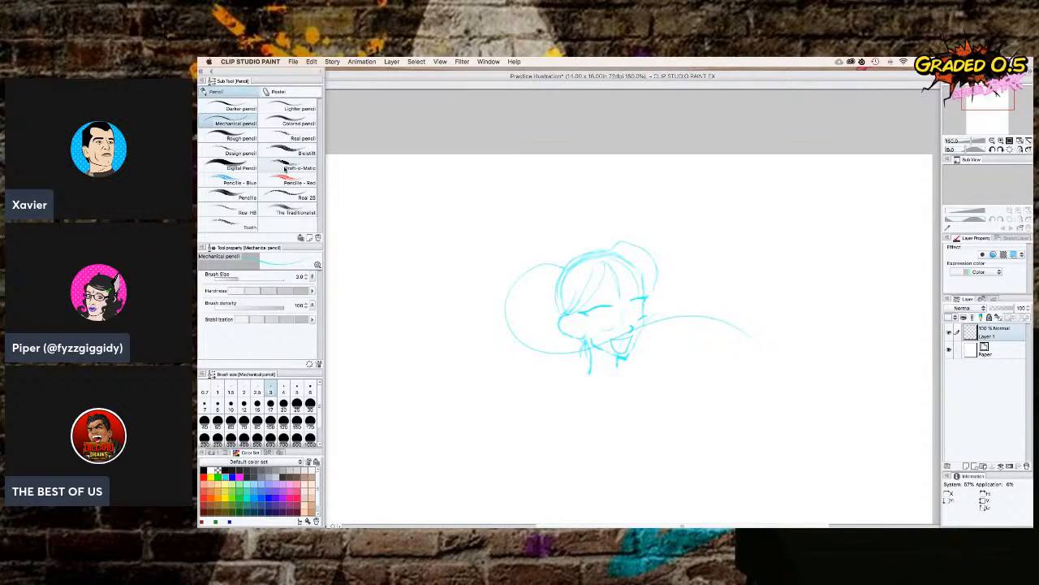
left_click(204, 81)
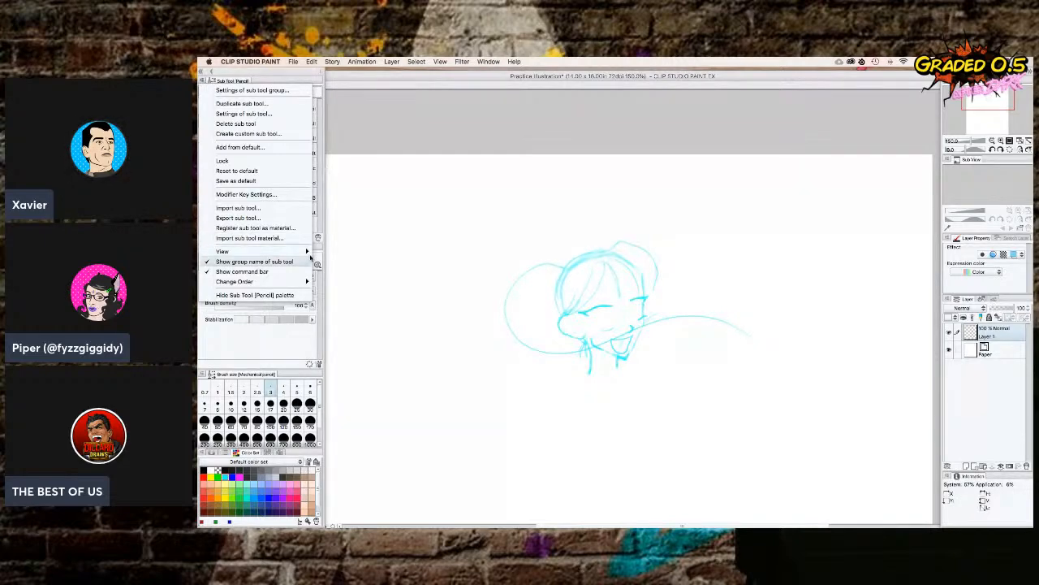
mouse_move(309, 252)
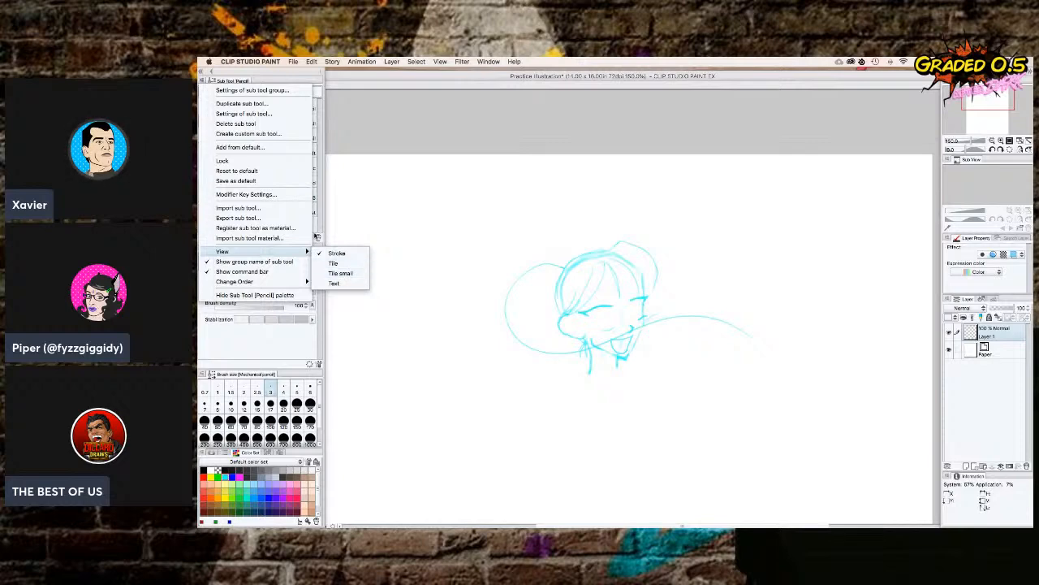
left_click(273, 78)
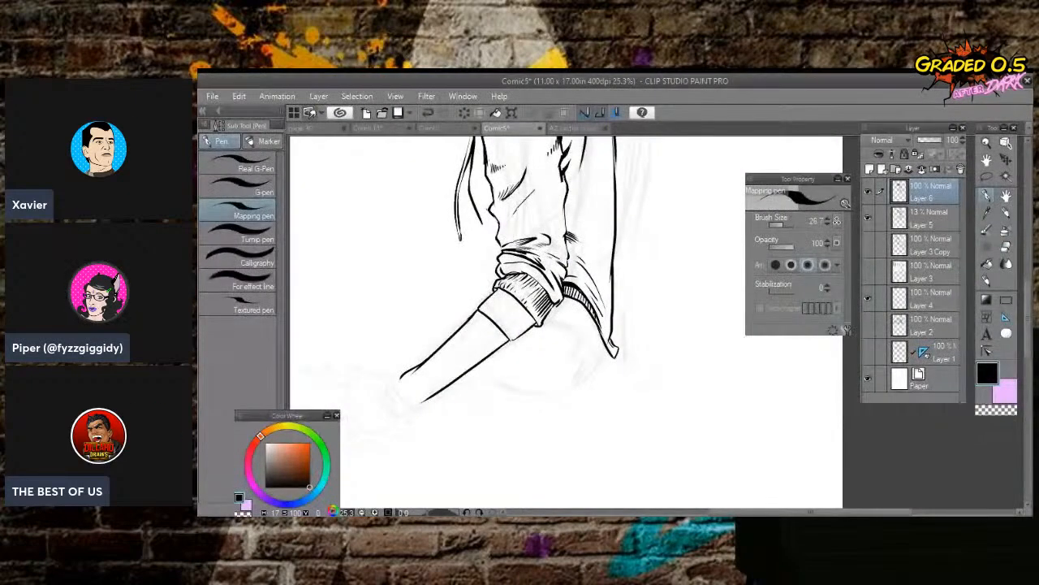
On the Comic5 canvas, ink the rounded bag behind the forearm with the Mapping pen, including its upper edge, zipper pull and outer contour.
key("minus")
key("minus")
key("minus")
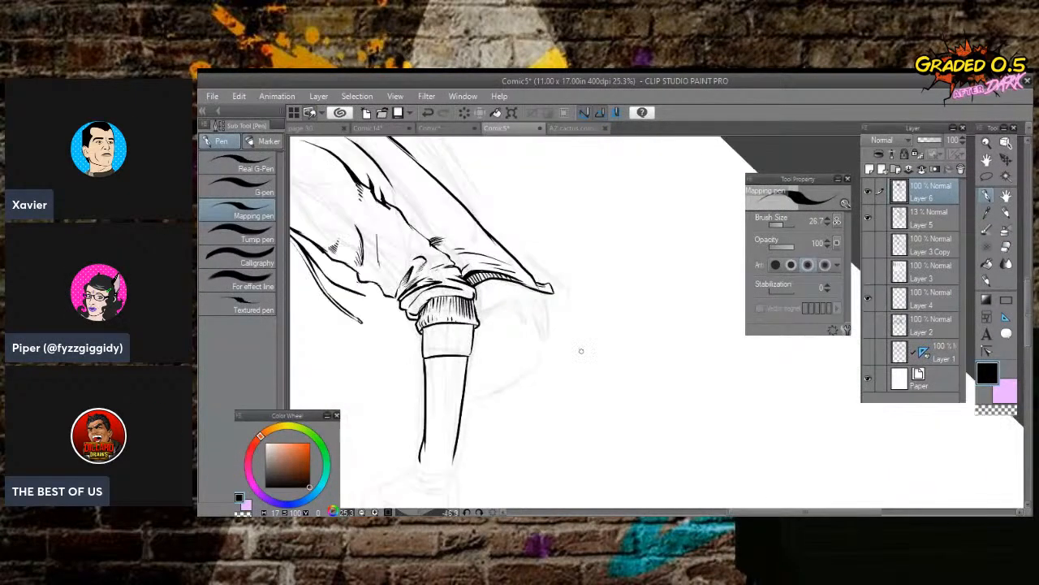
left_click_drag(477, 317, 519, 299)
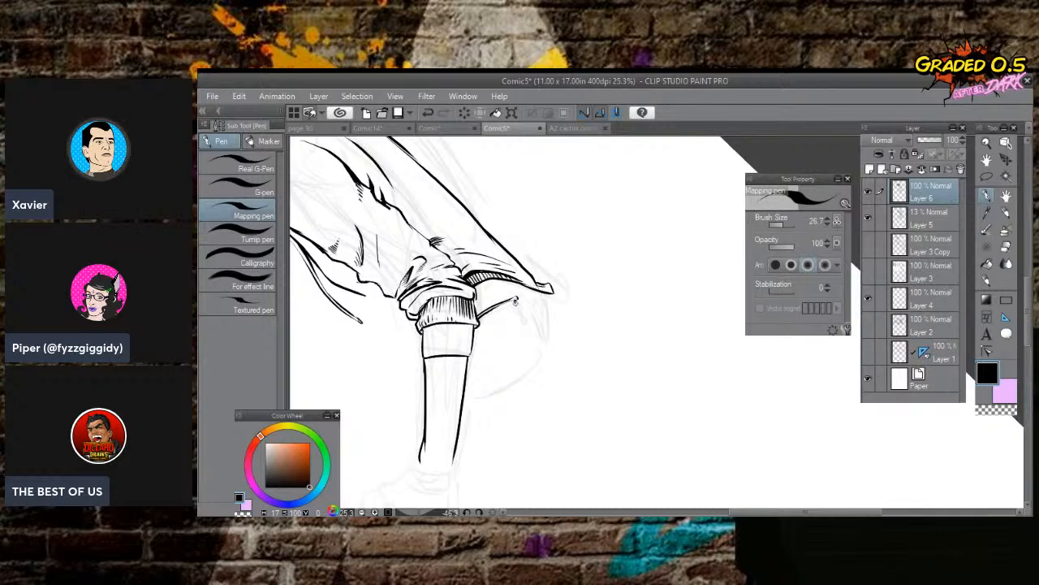
left_click_drag(515, 299, 532, 316)
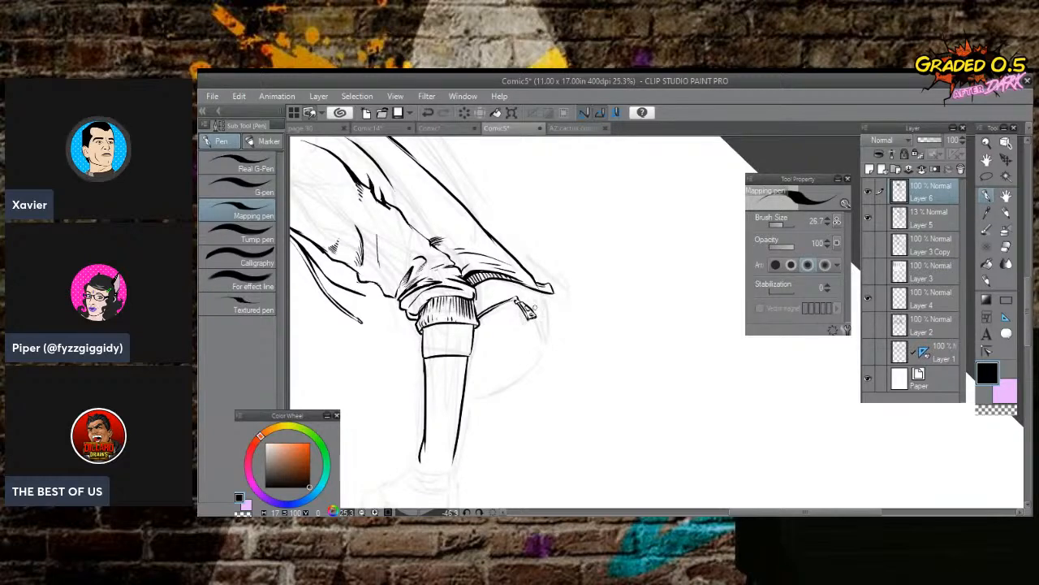
key("ctrl+at")
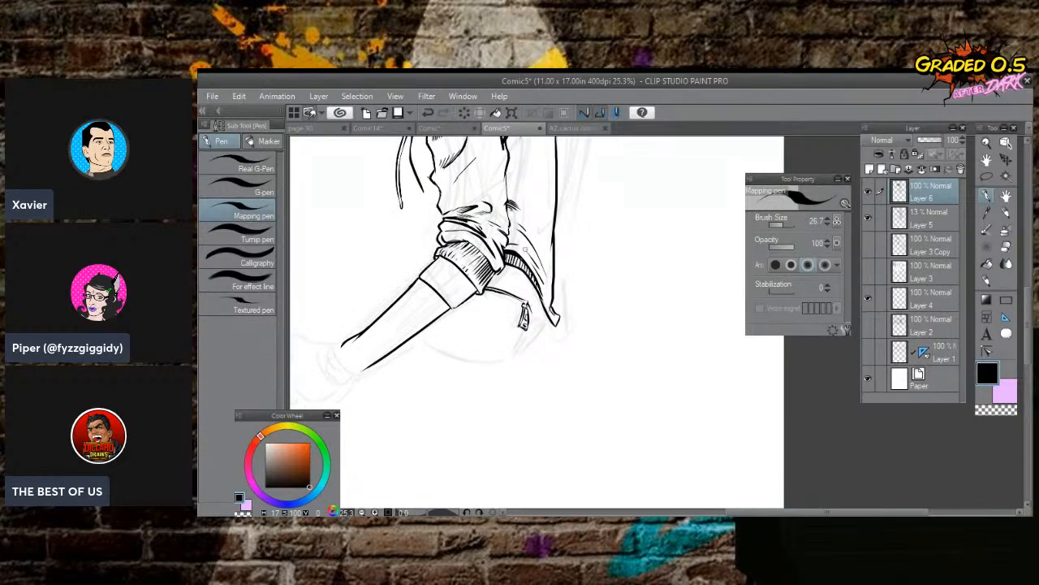
mouse_move(527, 288)
left_mouse_down()
mouse_move(543, 318)
mouse_move(503, 360)
left_mouse_up()
mouse_move(531, 328)
left_mouse_down()
mouse_move(506, 357)
mouse_move(515, 327)
mouse_move(587, 258)
mouse_move(529, 330)
left_mouse_up()
mouse_move(601, 281)
left_mouse_down()
mouse_move(561, 316)
mouse_move(522, 333)
left_mouse_up()
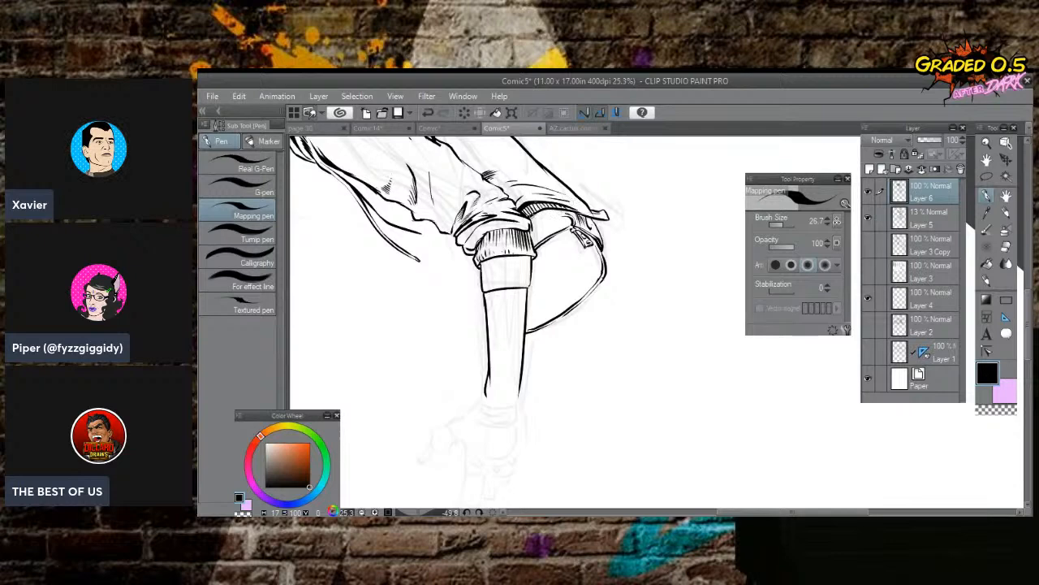
Hatch the shadow on the bag beneath the ribbed jacket hem.
left_click_drag(540, 212, 537, 226)
left_click_drag(556, 211, 546, 222)
left_click_drag(564, 208, 554, 217)
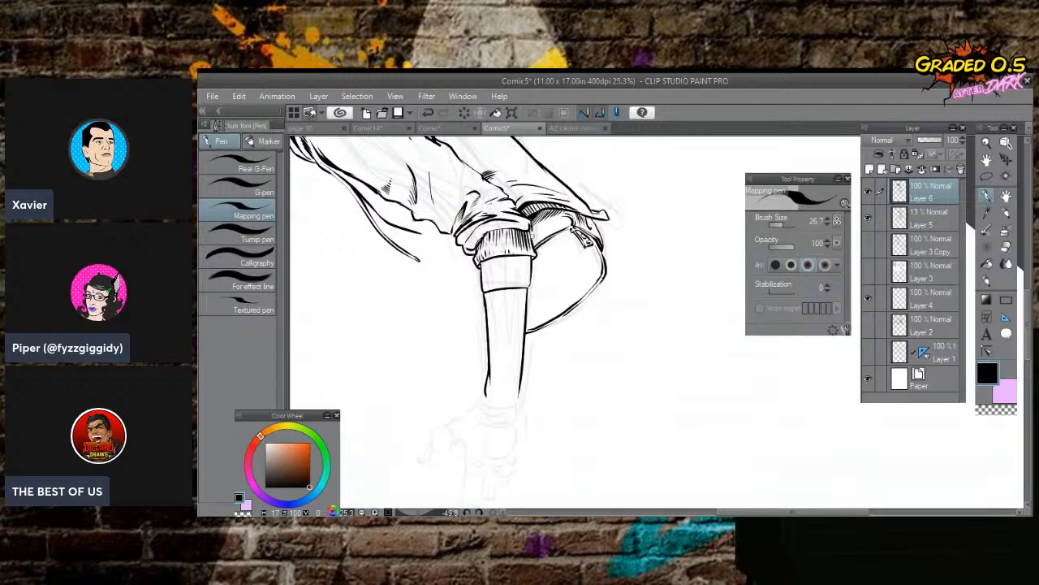
left_click_drag(535, 215, 540, 223)
left_click_drag(539, 211, 562, 217)
left_click_drag(562, 210, 575, 220)
left_click_drag(572, 213, 577, 221)
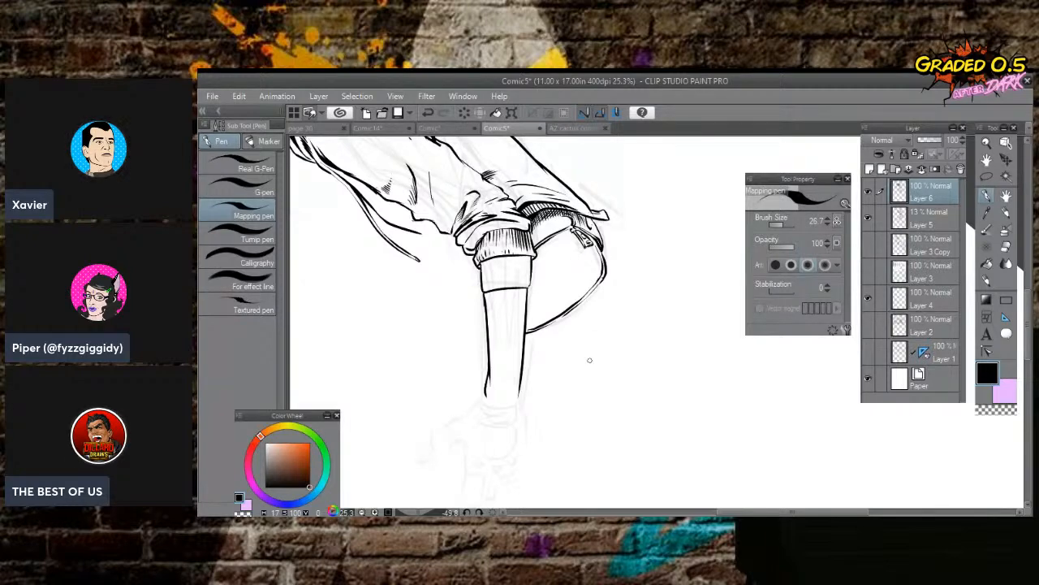
Ink a slanted pocket band across the bag with a second zipper pull and a dashed stitch line.
left_click_drag(590, 360, 689, 254)
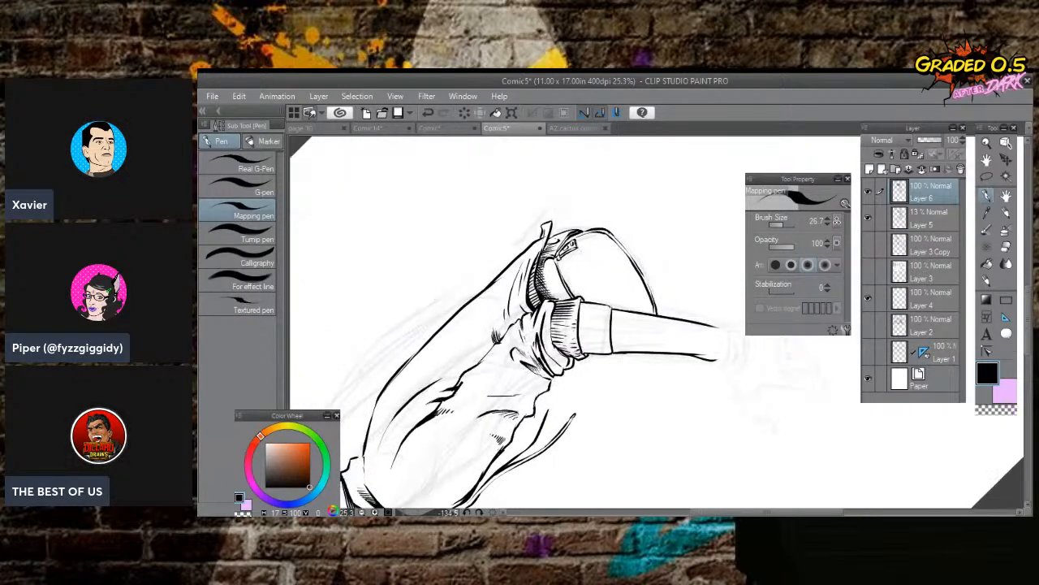
key("ctrl+plus")
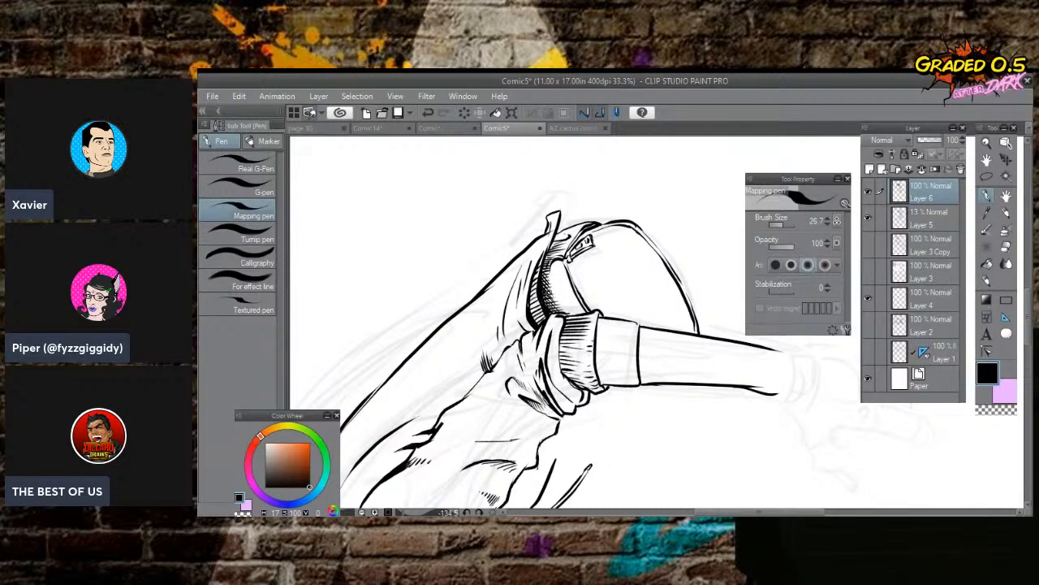
mouse_move(555, 294)
left_mouse_down()
mouse_move(661, 186)
mouse_move(672, 211)
mouse_move(633, 187)
left_mouse_up()
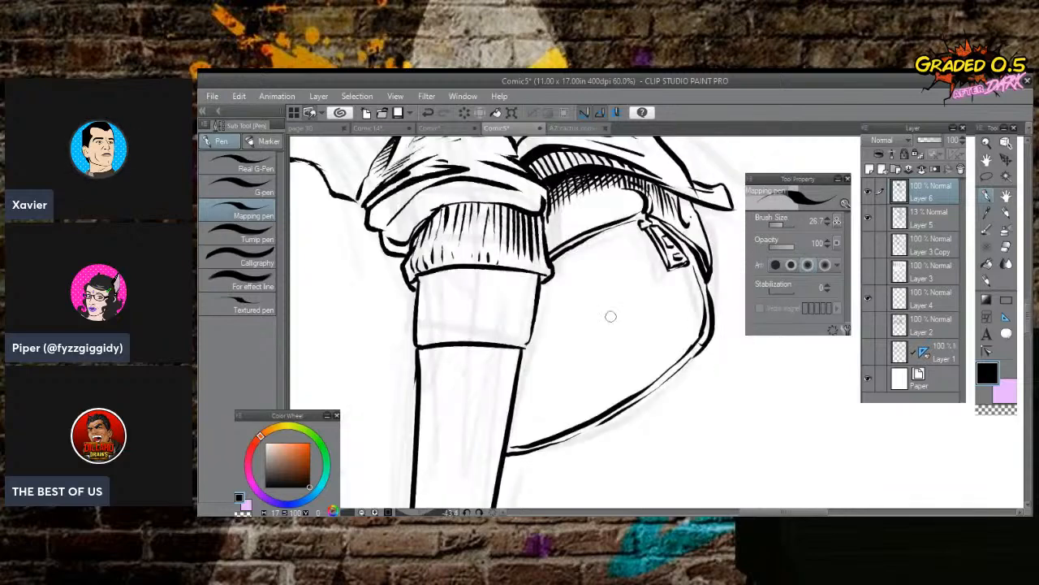
mouse_move(530, 340)
left_mouse_down()
mouse_move(646, 271)
mouse_move(660, 293)
mouse_move(520, 376)
left_mouse_up()
mouse_move(648, 311)
left_mouse_down()
mouse_move(661, 331)
mouse_move(673, 318)
mouse_move(666, 307)
mouse_move(656, 308)
mouse_move(667, 322)
mouse_move(659, 326)
left_mouse_up()
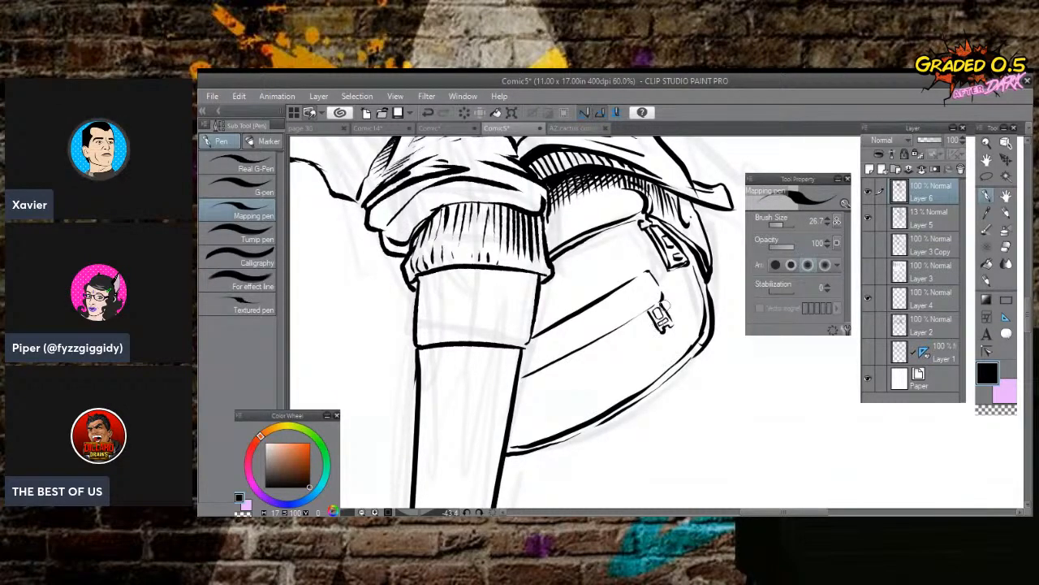
mouse_move(652, 281)
left_mouse_down()
mouse_move(650, 306)
mouse_move(522, 370)
left_mouse_up()
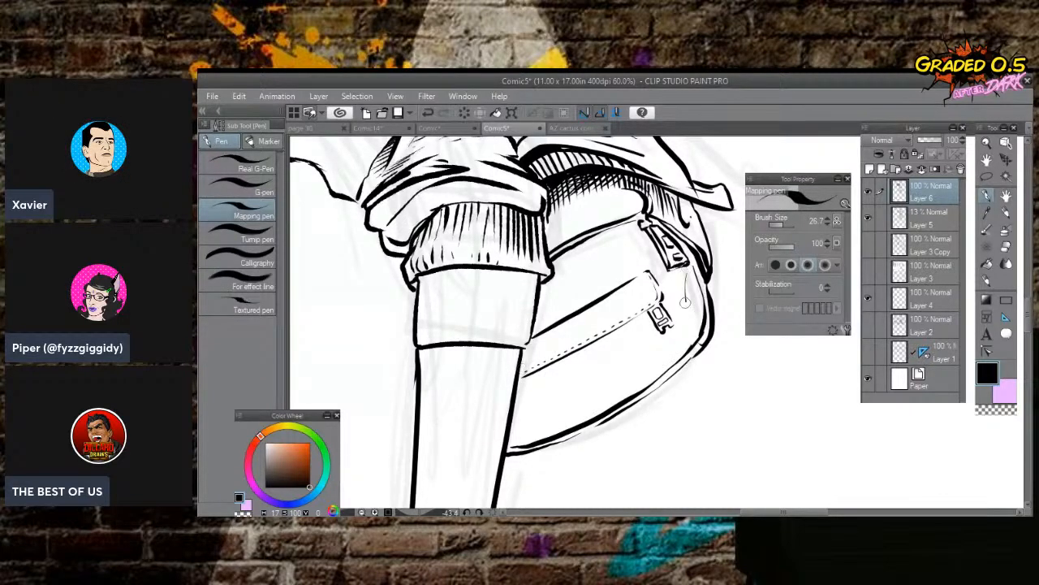
Hatch shading along the bag's outer side below the upper zipper pull.
left_click_drag(688, 270, 687, 293)
left_click_drag(696, 283, 688, 304)
left_click_drag(696, 293, 688, 314)
left_click_drag(698, 305, 692, 319)
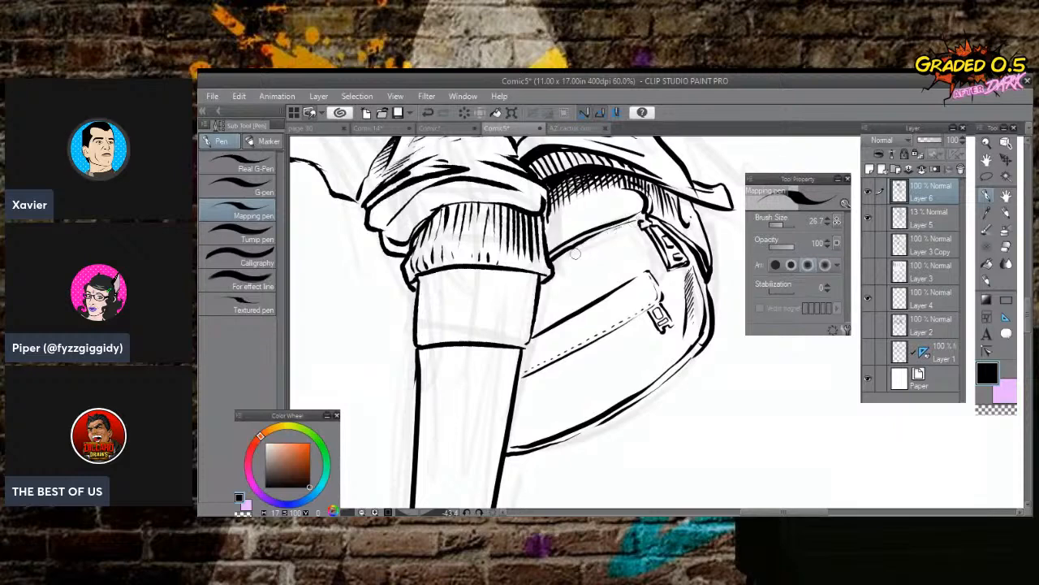
Add shading strokes along the bag's upper seam and pocket band, and crease lines on its lower panel.
left_click_drag(628, 220, 571, 250)
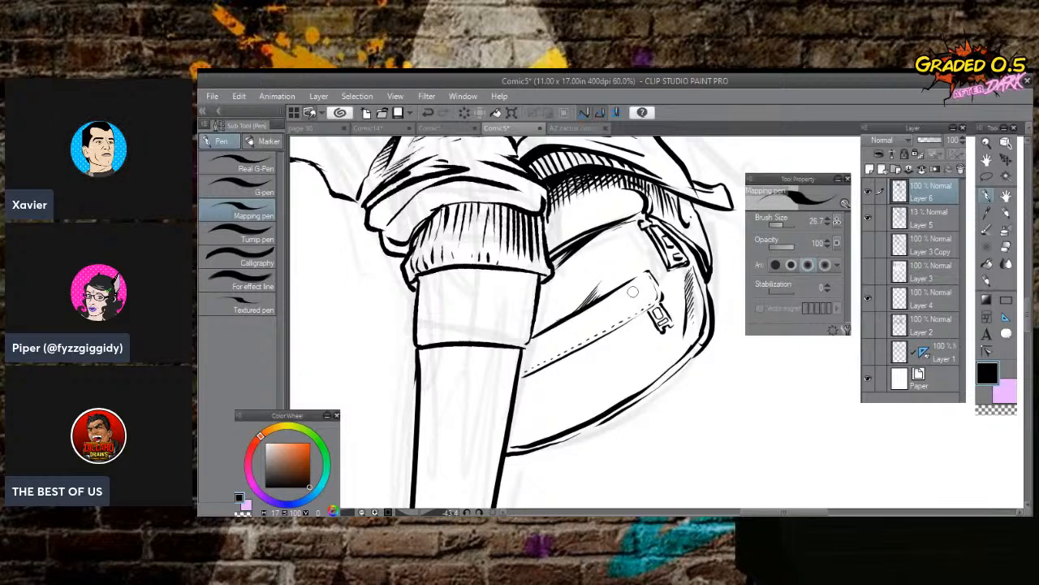
mouse_move(628, 291)
left_mouse_down()
mouse_move(606, 323)
mouse_move(591, 318)
mouse_move(581, 339)
mouse_move(585, 327)
mouse_move(570, 335)
mouse_move(589, 328)
mouse_move(544, 343)
mouse_move(552, 351)
mouse_move(533, 366)
mouse_move(548, 351)
left_mouse_up()
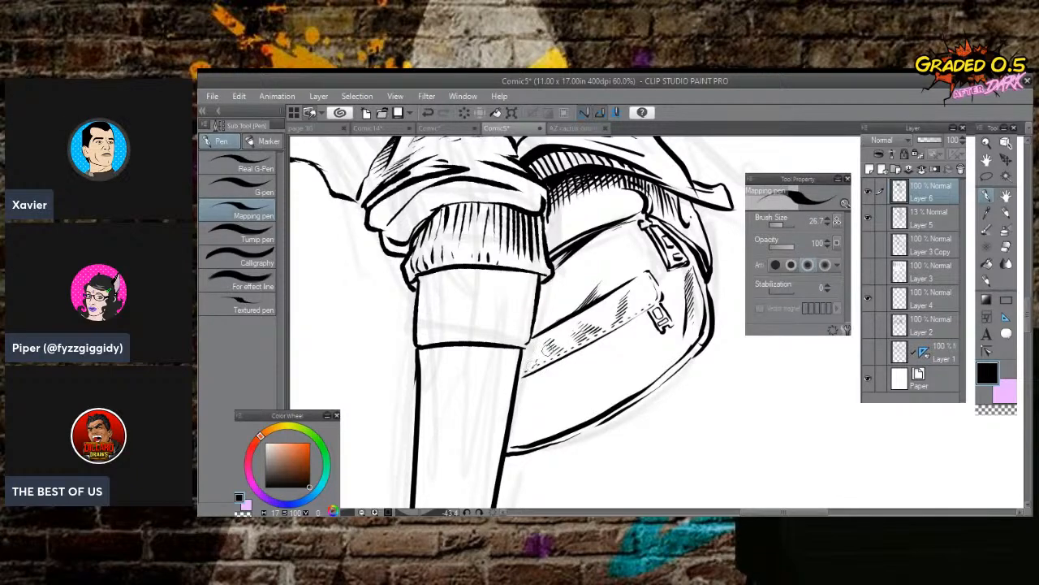
mouse_move(620, 361)
left_mouse_down()
mouse_move(569, 409)
mouse_move(540, 405)
left_mouse_up()
left_click_drag(717, 328, 717, 343)
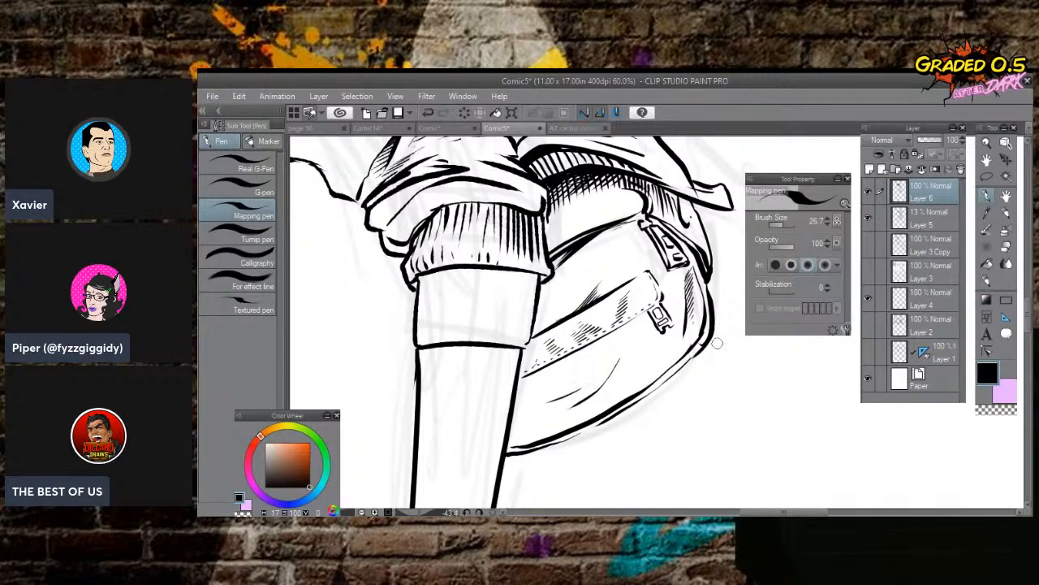
Ink a wristwatch with a rectangular face and banded strap around the end of the figure's bare forearm.
scroll(717, 343, "down", 5)
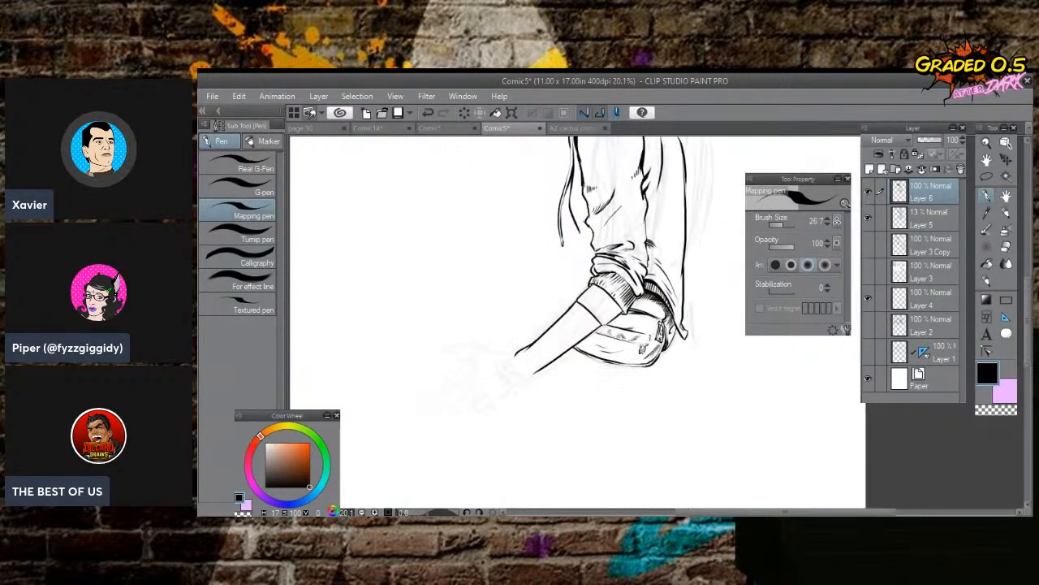
key("minus")
key("minus")
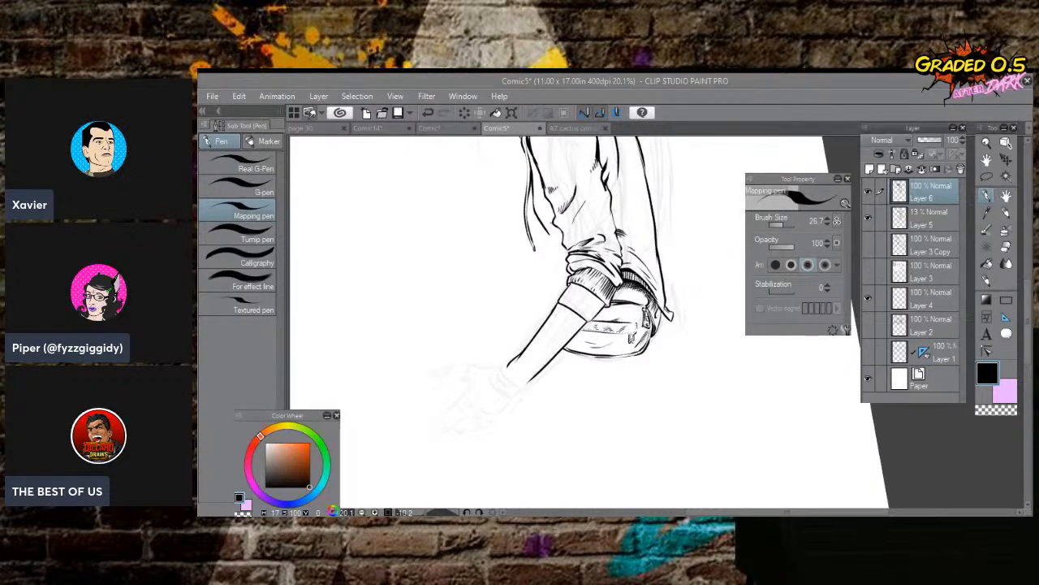
scroll(561, 366, "up", 2)
key("asciicircum")
key("asciicircum")
key("asciicircum")
scroll(656, 301, "up", 3)
left_click_drag(656, 300, 476, 375)
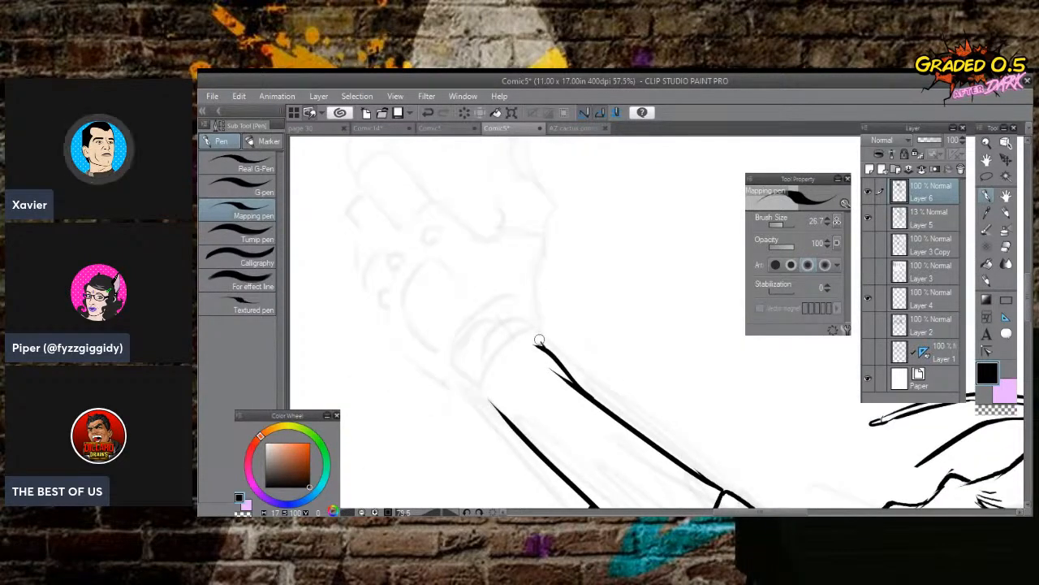
mouse_move(540, 343)
left_mouse_down()
mouse_move(520, 342)
mouse_move(489, 376)
mouse_move(485, 402)
left_mouse_up()
mouse_move(544, 345)
left_mouse_down()
mouse_move(524, 335)
mouse_move(498, 353)
mouse_move(479, 402)
mouse_move(488, 408)
left_mouse_up()
mouse_move(546, 344)
left_mouse_down()
mouse_move(511, 334)
mouse_move(476, 389)
mouse_move(459, 370)
mouse_move(486, 319)
mouse_move(505, 315)
mouse_move(516, 326)
mouse_move(502, 313)
mouse_move(531, 314)
mouse_move(545, 335)
mouse_move(483, 327)
mouse_move(462, 372)
mouse_move(475, 382)
mouse_move(502, 334)
mouse_move(492, 324)
mouse_move(472, 378)
left_mouse_up()
left_click_drag(484, 319, 492, 331)
mouse_move(480, 339)
left_mouse_down()
mouse_move(460, 375)
mouse_move(475, 398)
mouse_move(491, 398)
left_mouse_up()
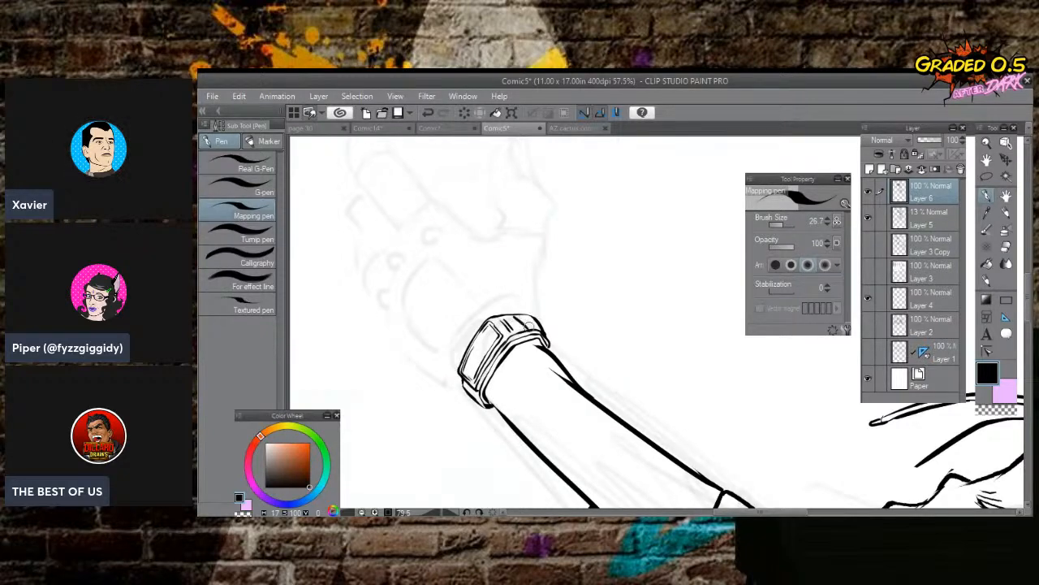
mouse_move(516, 315)
left_mouse_down()
mouse_move(534, 325)
mouse_move(531, 313)
left_mouse_up()
Ink the hand's edge from the watch up to the thumb, with the thumb's outline, knuckle creases and nail.
mouse_move(535, 312)
left_mouse_down()
mouse_move(567, 337)
mouse_move(569, 290)
left_mouse_up()
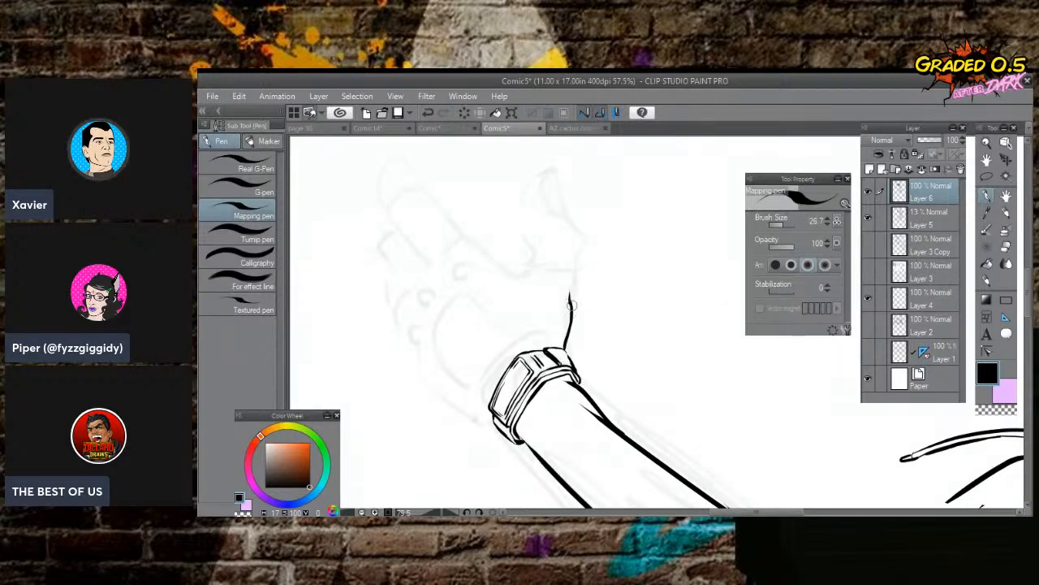
mouse_move(570, 293)
left_mouse_down()
mouse_move(578, 240)
mouse_move(550, 235)
mouse_move(563, 240)
mouse_move(566, 216)
left_mouse_up()
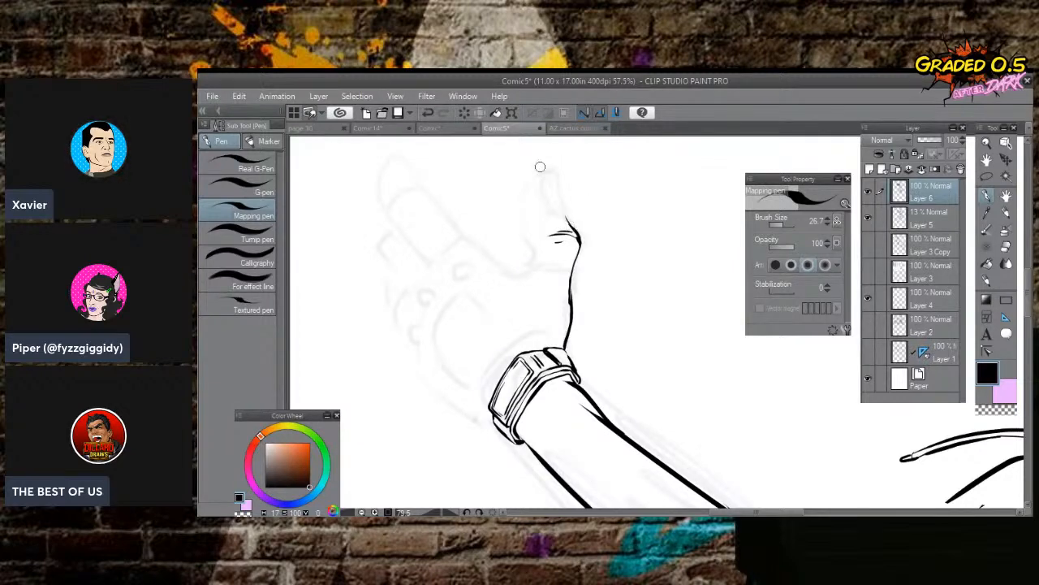
mouse_move(569, 224)
left_mouse_down()
mouse_move(559, 176)
mouse_move(544, 194)
mouse_move(548, 180)
mouse_move(562, 200)
mouse_move(559, 186)
mouse_move(555, 207)
mouse_move(541, 194)
mouse_move(560, 199)
mouse_move(537, 176)
mouse_move(534, 238)
left_mouse_up()
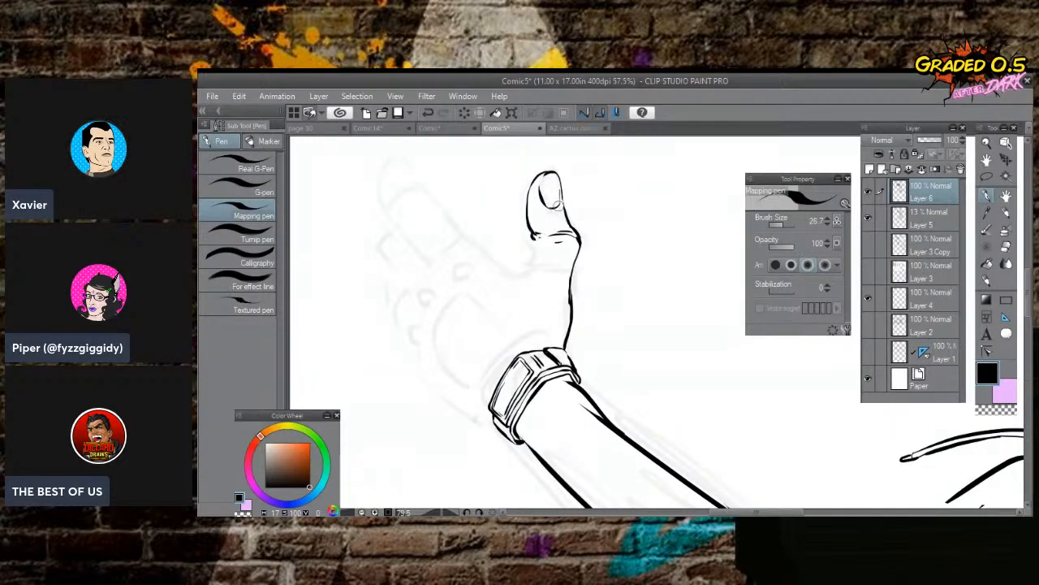
Ink the web between thumb and palm and the outline of the extended index finger with its bent tip.
left_click_drag(533, 242, 520, 270)
mouse_move(537, 241)
left_mouse_down()
mouse_move(556, 237)
mouse_move(575, 346)
mouse_move(530, 292)
left_mouse_up()
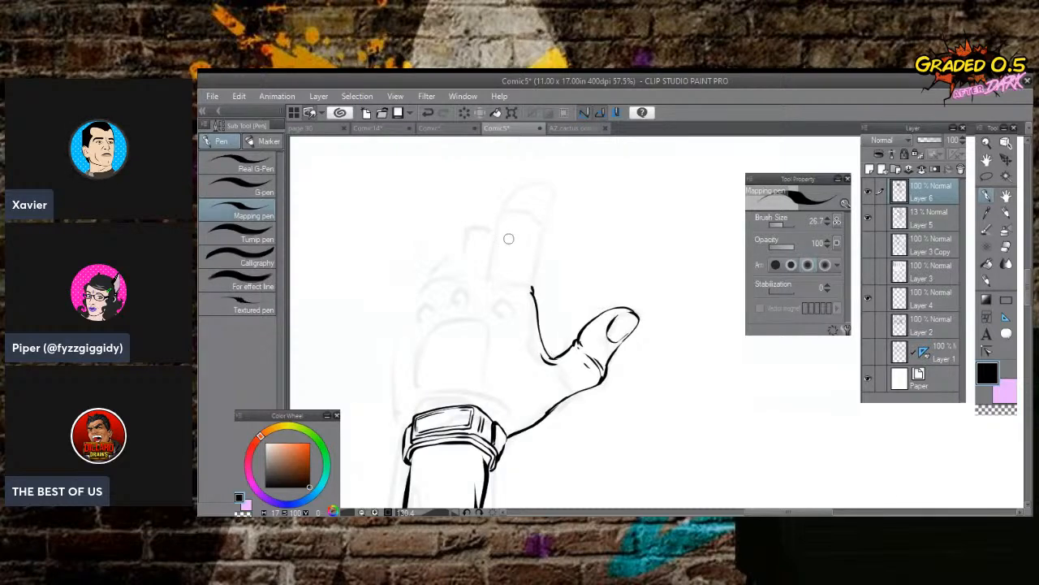
mouse_move(490, 300)
left_mouse_down()
mouse_move(492, 277)
mouse_move(492, 355)
left_mouse_up()
left_click_drag(491, 282, 503, 209)
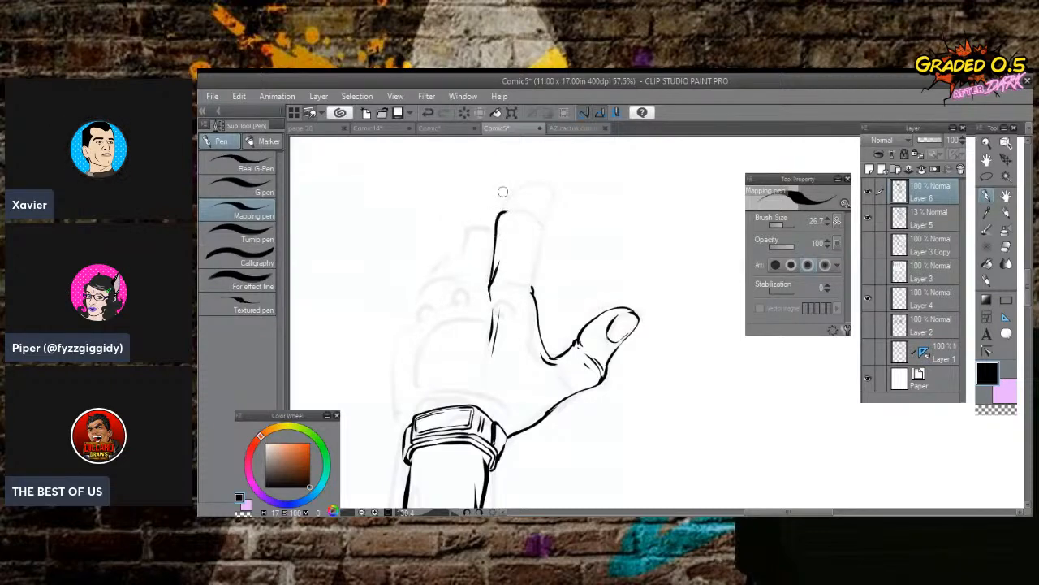
mouse_move(513, 204)
left_mouse_down()
mouse_move(500, 214)
mouse_move(525, 186)
mouse_move(574, 167)
mouse_move(533, 236)
mouse_move(536, 310)
left_mouse_up()
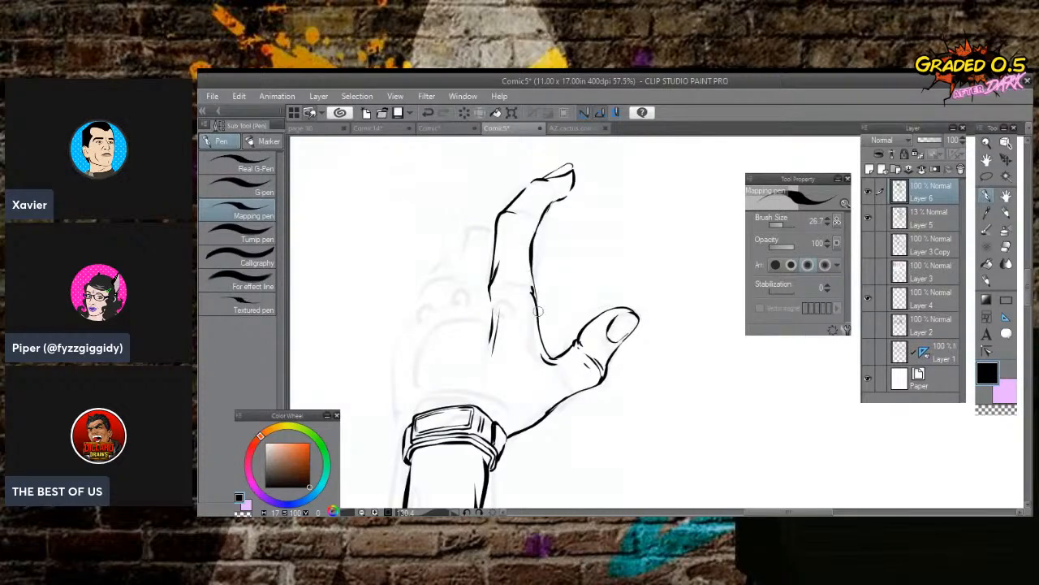
Ink the knuckle and tendon lines on the back of the hand with the Mapping pen, including short hatching.
scroll(543, 339, "down", 2)
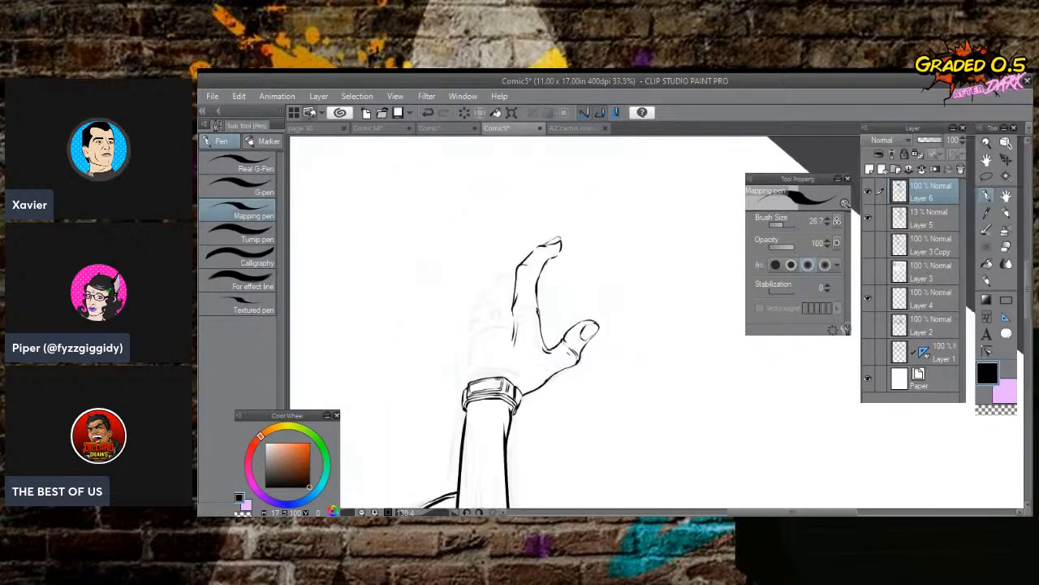
scroll(552, 325, "up", 3)
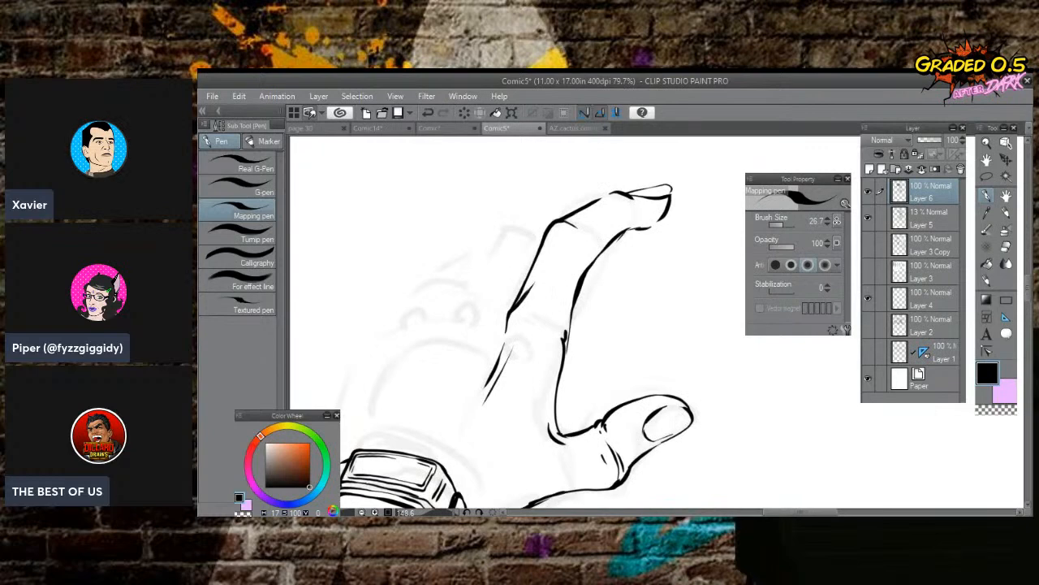
left_click_drag(552, 324, 559, 375)
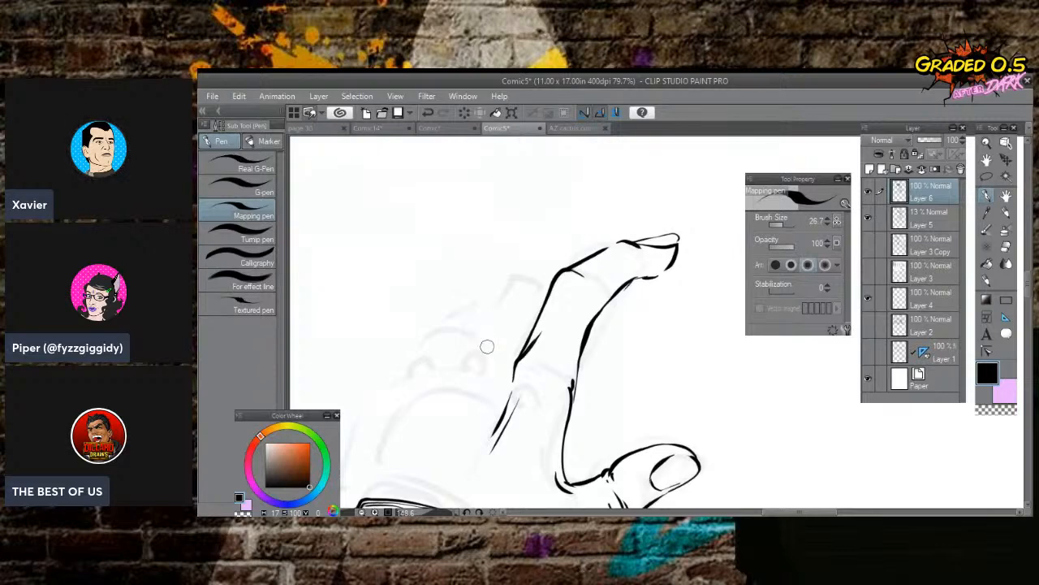
mouse_move(481, 345)
left_mouse_down()
mouse_move(453, 393)
mouse_move(442, 444)
left_mouse_up()
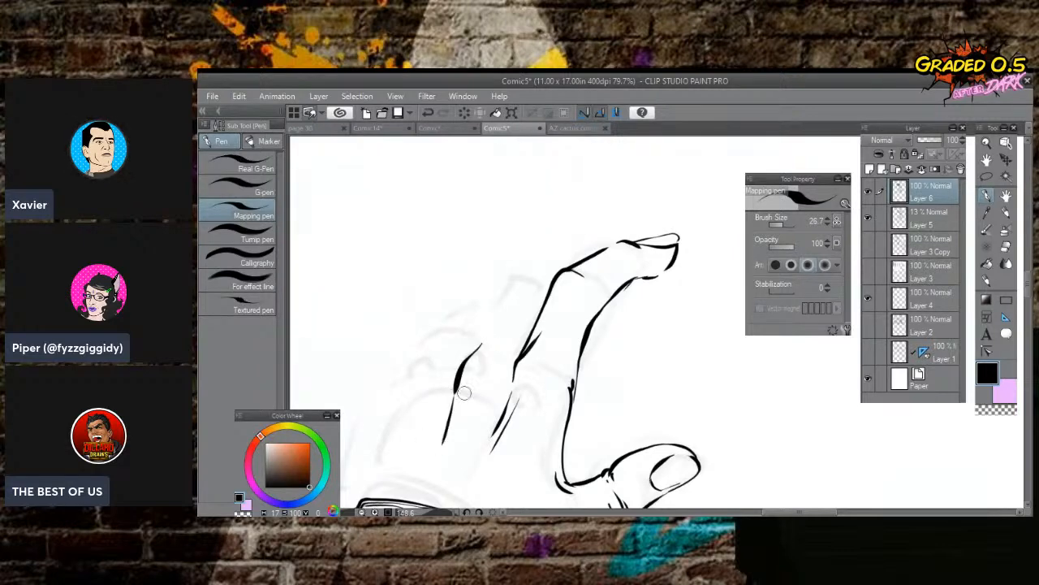
mouse_move(466, 395)
left_mouse_down()
mouse_move(459, 414)
mouse_move(487, 383)
left_mouse_up()
left_click_drag(467, 408, 492, 380)
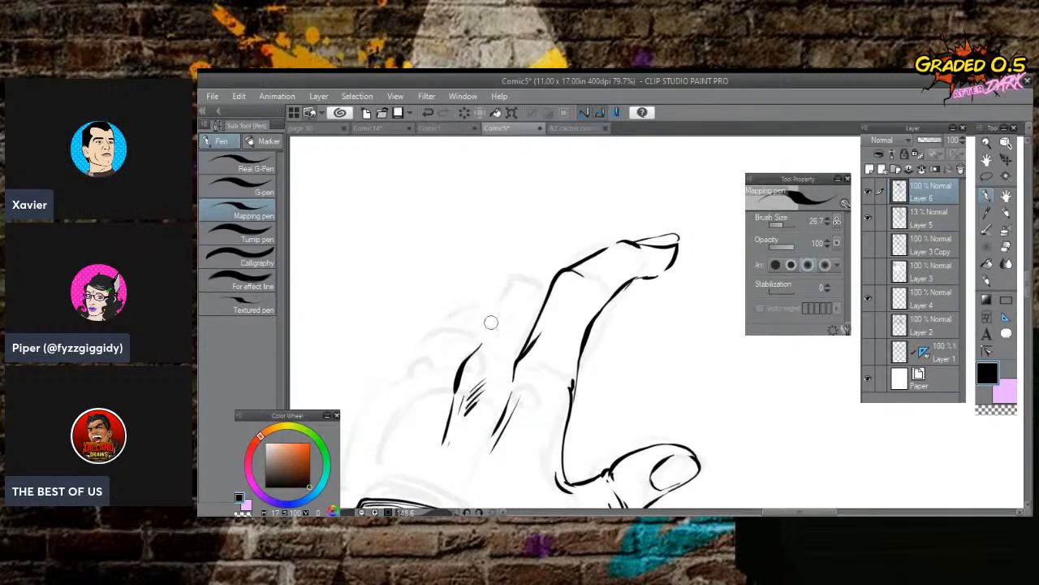
left_click_drag(479, 342, 463, 364)
Ink the outline of the middle finger beside the index finger, following the faint sketch up to the fingertip.
mouse_move(523, 341)
left_mouse_down()
mouse_move(525, 291)
mouse_move(555, 258)
left_mouse_up()
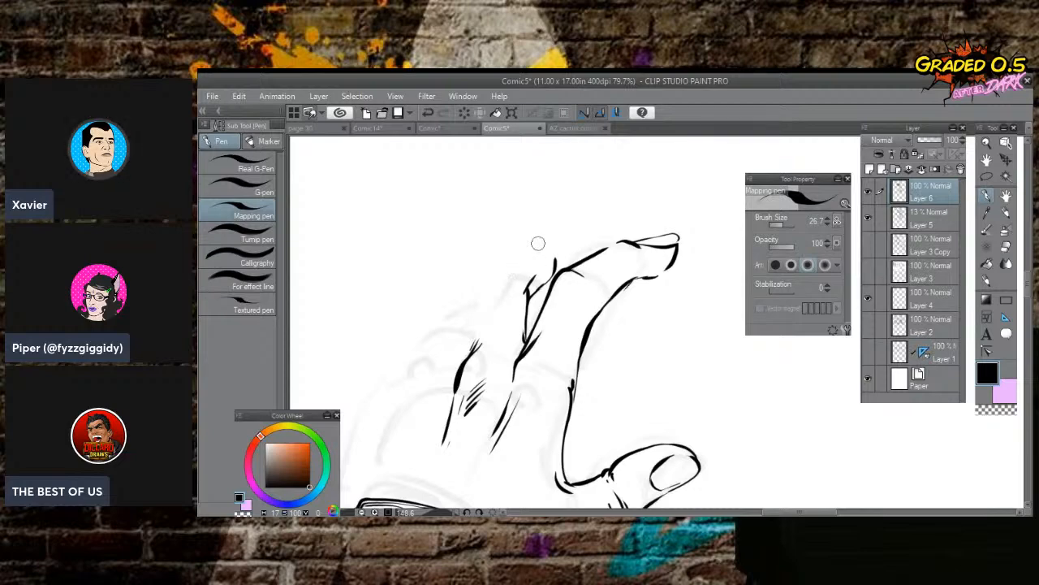
mouse_move(516, 262)
left_mouse_down()
mouse_move(476, 299)
mouse_move(464, 353)
left_mouse_up()
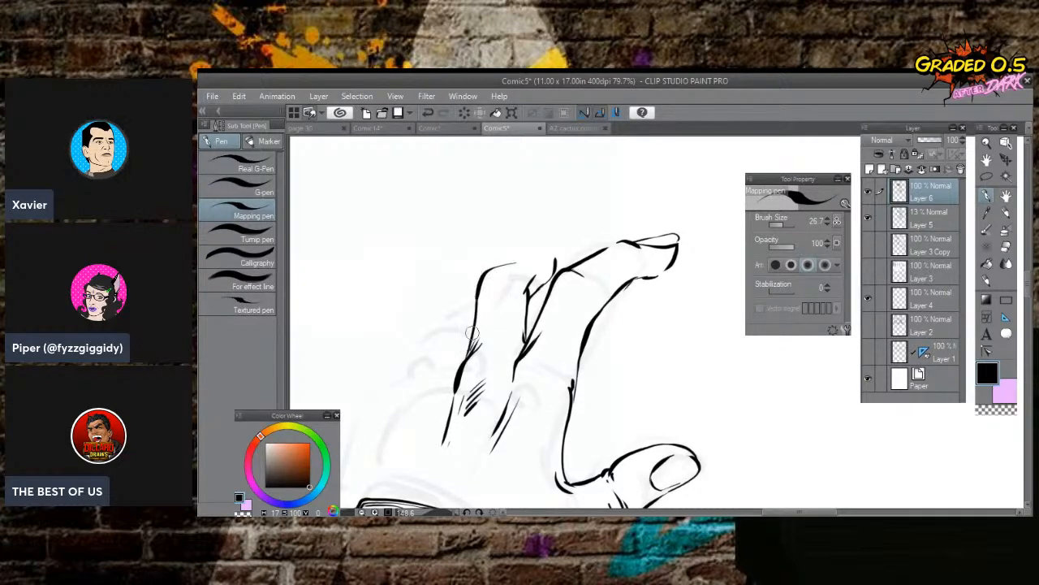
left_click_drag(480, 284, 480, 325)
mouse_move(496, 275)
left_mouse_down()
mouse_move(511, 276)
mouse_move(519, 254)
mouse_move(549, 239)
mouse_move(594, 236)
mouse_move(597, 249)
mouse_move(658, 221)
left_mouse_up()
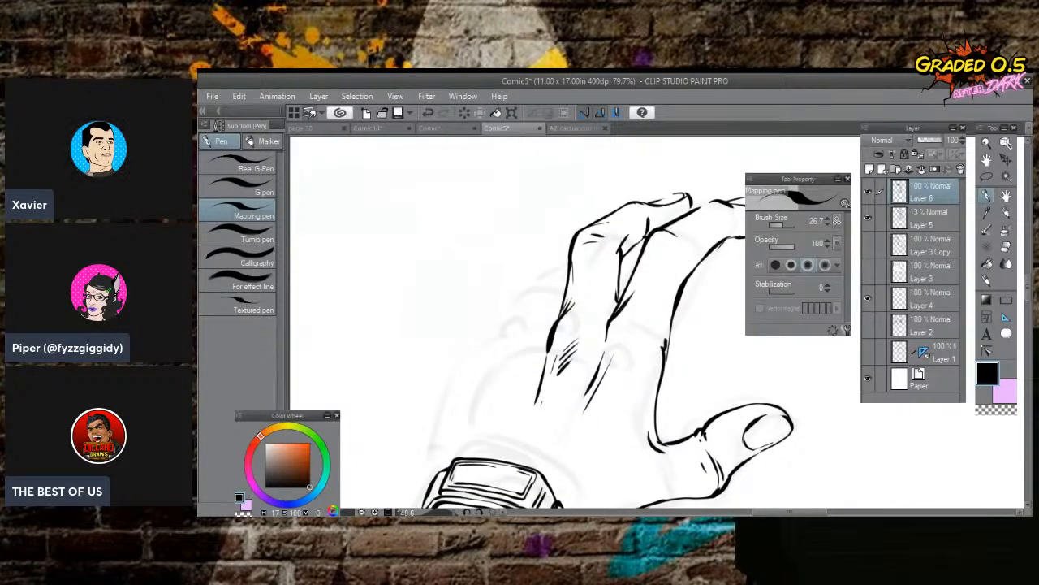
Ink the outer edge of the hand down to the watch and the two remaining bent fingers behind it.
mouse_move(553, 323)
left_mouse_down()
mouse_move(462, 362)
mouse_move(452, 470)
left_mouse_up()
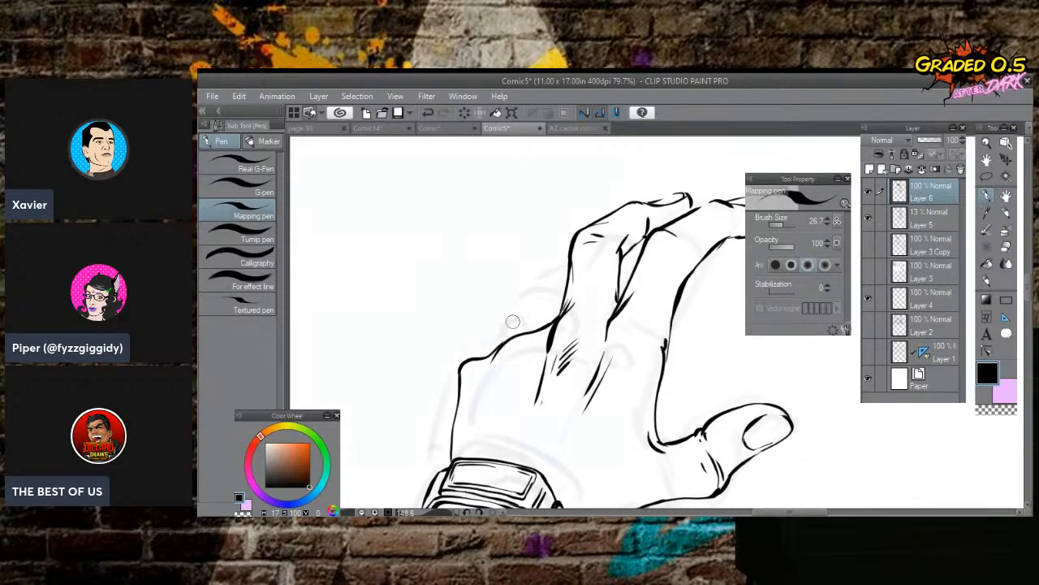
mouse_move(497, 347)
left_mouse_down()
mouse_move(549, 280)
mouse_move(575, 278)
left_mouse_up()
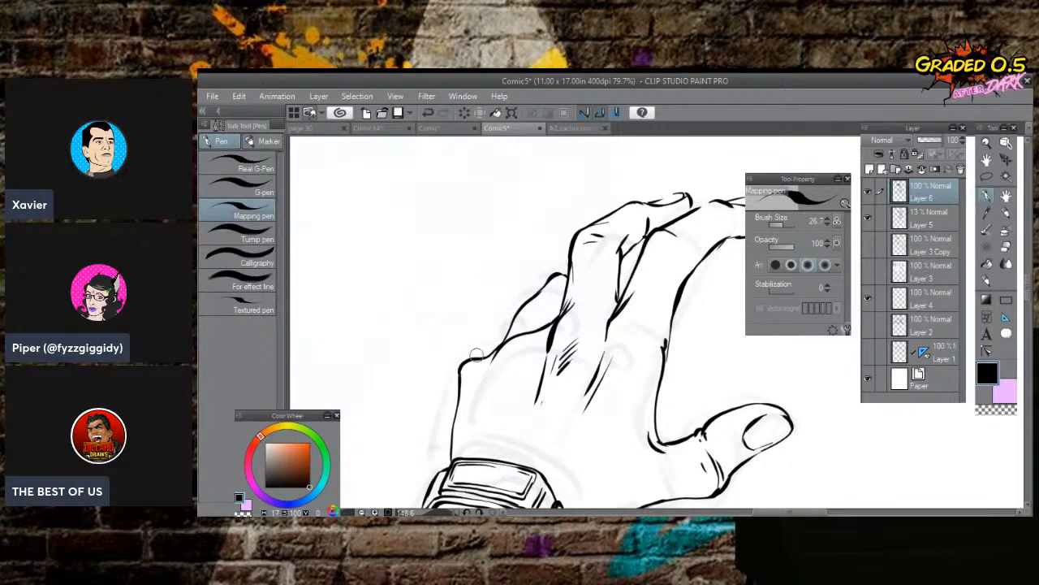
left_click_drag(462, 364, 522, 309)
Lasso the inked fingers and thumb and scale them down to 87%.
scroll(683, 346, "down", 5)
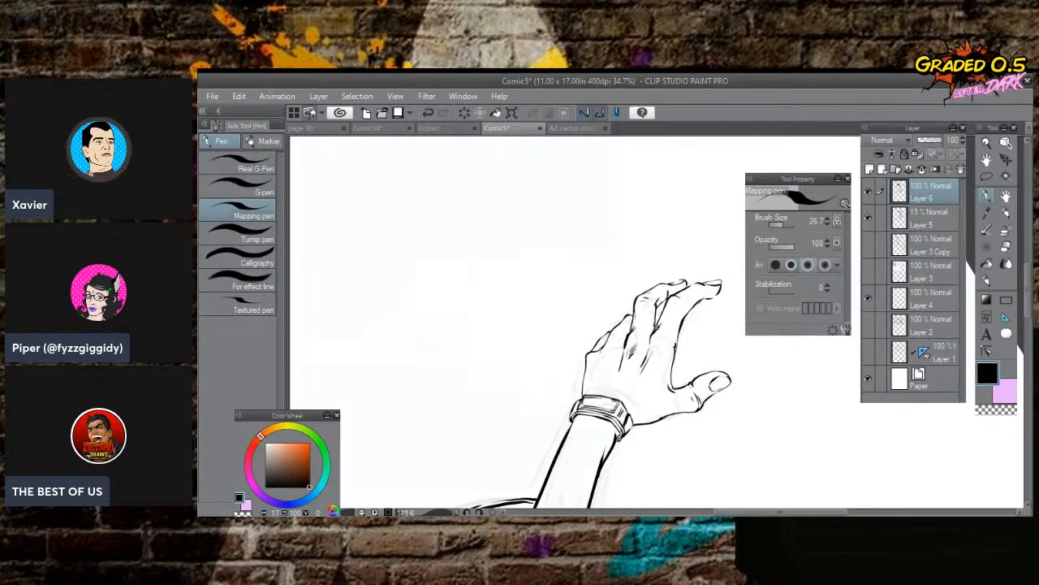
left_click_drag(715, 381, 740, 329)
left_click_drag(662, 341, 601, 394)
key("m")
mouse_move(630, 444)
left_mouse_down()
mouse_move(662, 412)
mouse_move(581, 258)
mouse_move(551, 320)
left_mouse_up()
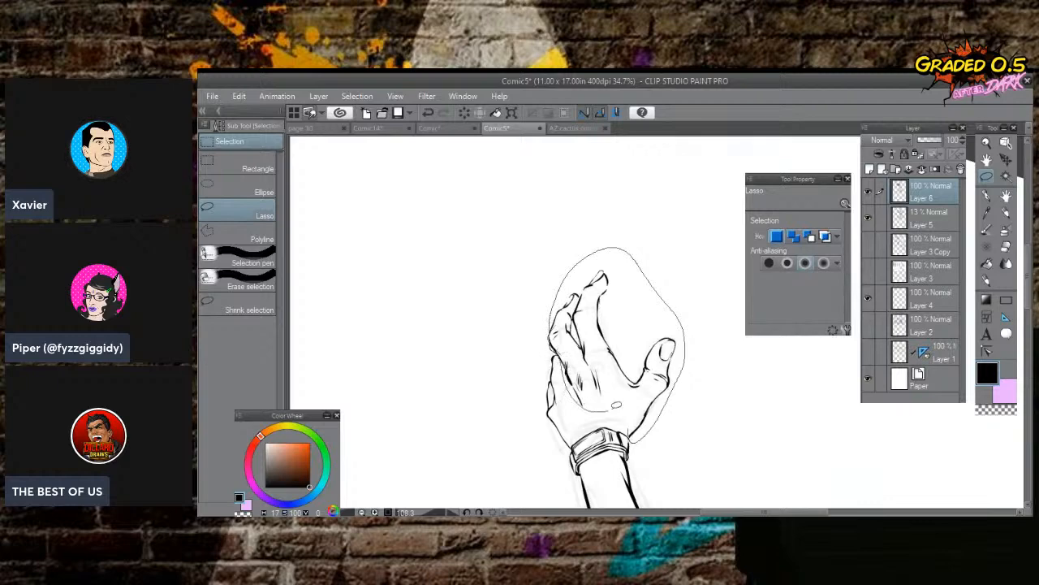
left_click(669, 473)
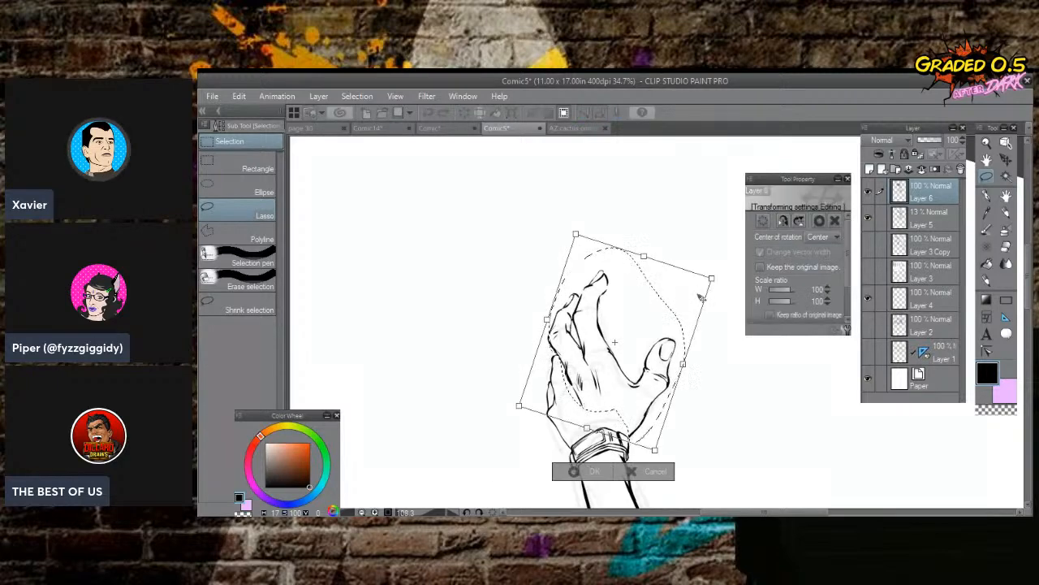
mouse_move(705, 293)
left_mouse_down()
mouse_move(707, 282)
mouse_move(699, 297)
mouse_move(713, 343)
mouse_move(680, 333)
left_mouse_up()
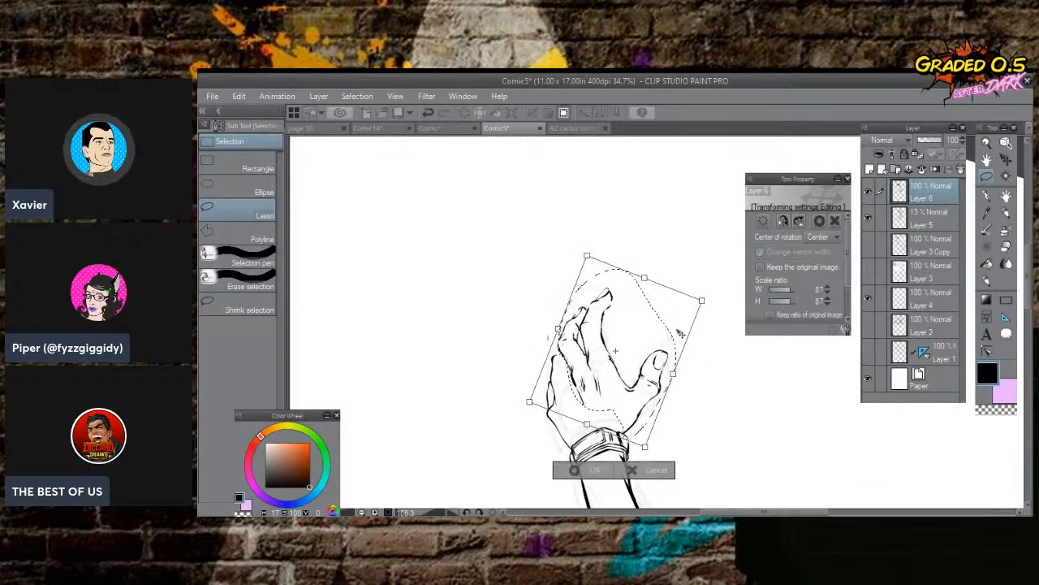
left_click(574, 469)
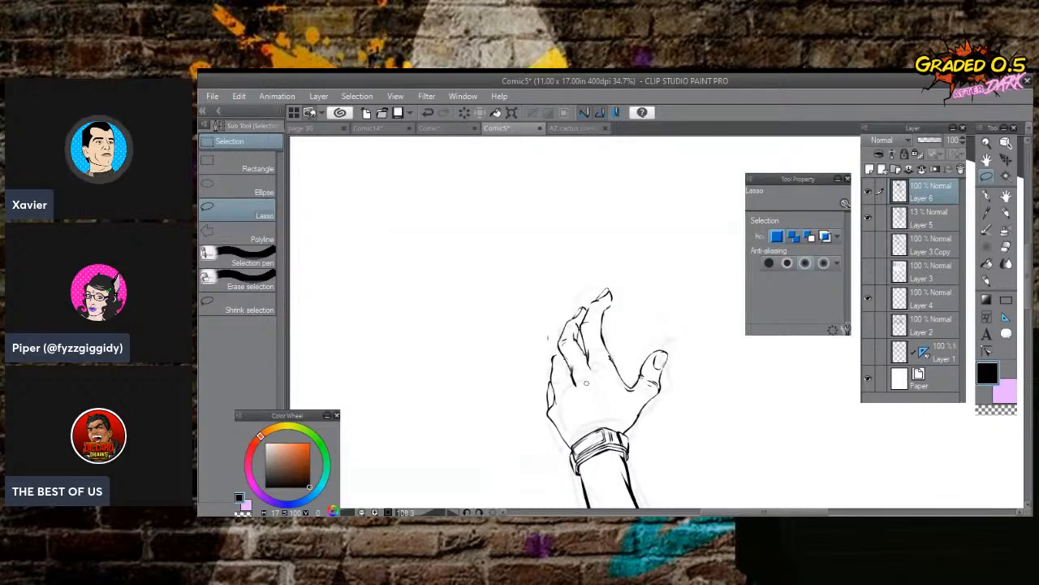
Ink a fingerless glove on the hand with the Mapping pen, adding finger edges, a back panel and thumb lines.
key("ctrl+minus")
left_click_drag(587, 382, 786, 411)
left_click_drag(637, 258, 623, 418)
scroll(548, 329, "up", 2)
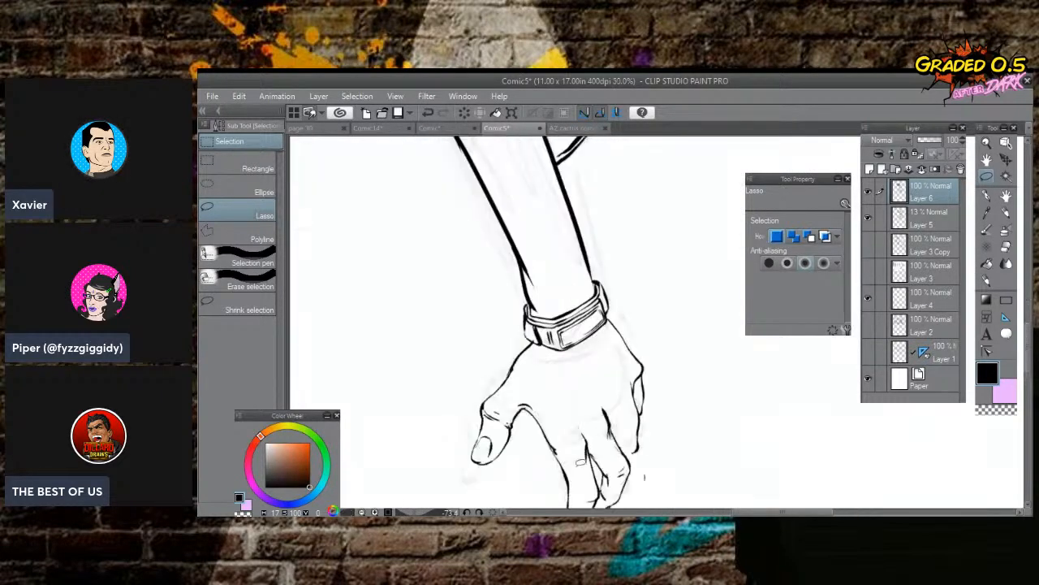
key("p")
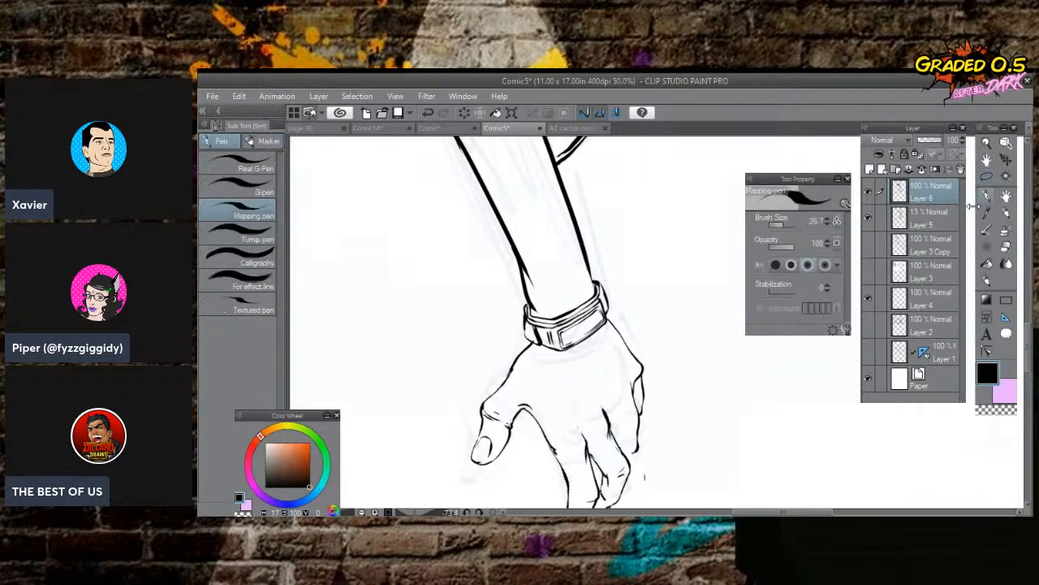
left_click_drag(567, 486, 633, 438)
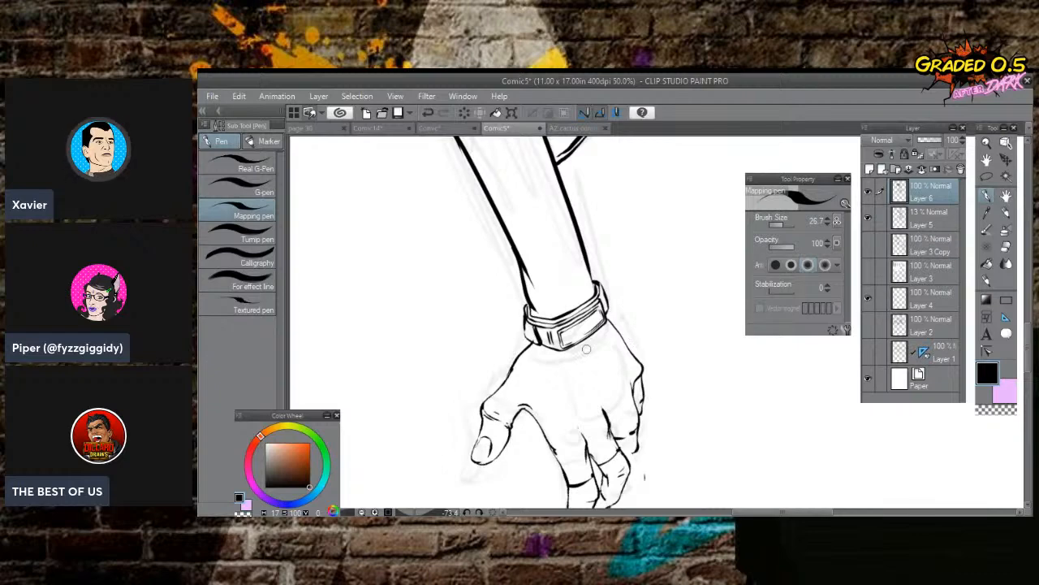
mouse_move(559, 350)
left_mouse_down()
mouse_move(562, 385)
mouse_move(588, 407)
mouse_move(620, 375)
mouse_move(622, 352)
mouse_move(622, 366)
mouse_move(582, 374)
mouse_move(591, 393)
mouse_move(588, 381)
mouse_move(607, 378)
left_mouse_up()
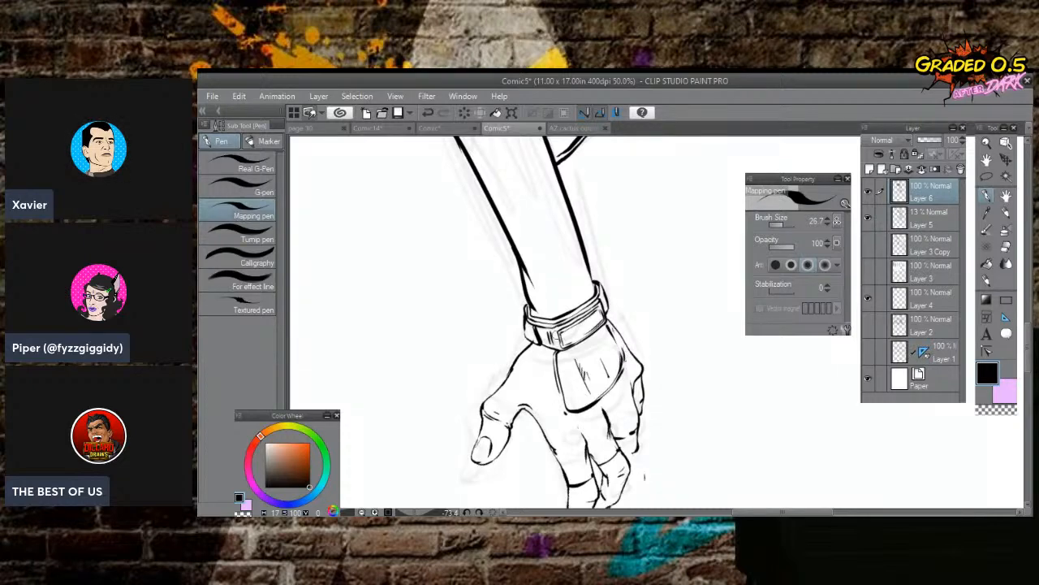
left_click_drag(495, 394, 519, 408)
Add a new layer beneath the inked figure and rough in the hip and thigh lines with the Design pencil.
scroll(514, 405, "down", 5)
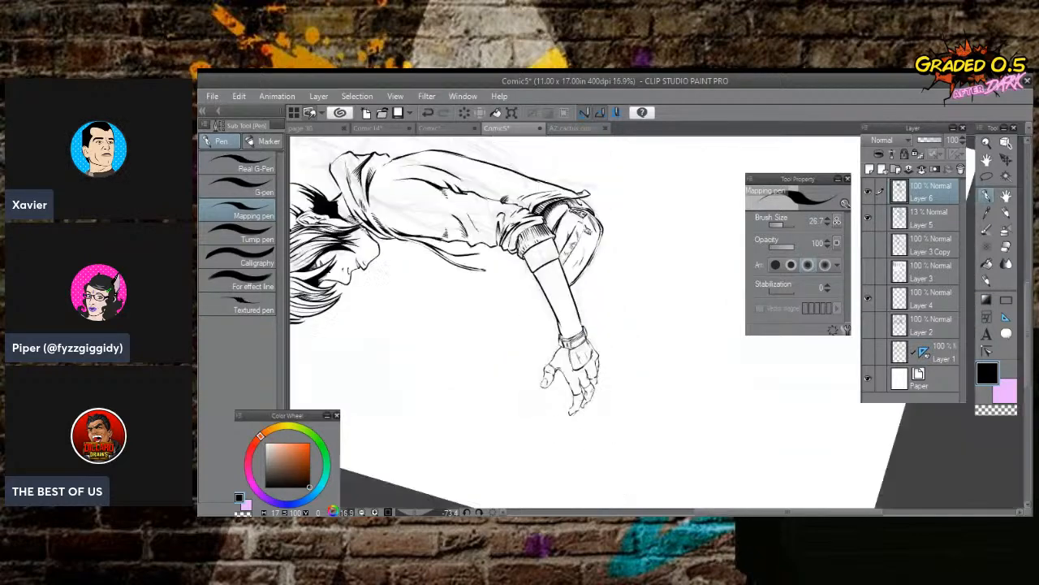
left_click_drag(515, 405, 657, 497)
scroll(540, 485, "up", 3)
scroll(547, 199, "down", 2)
left_click_drag(547, 199, 548, 196)
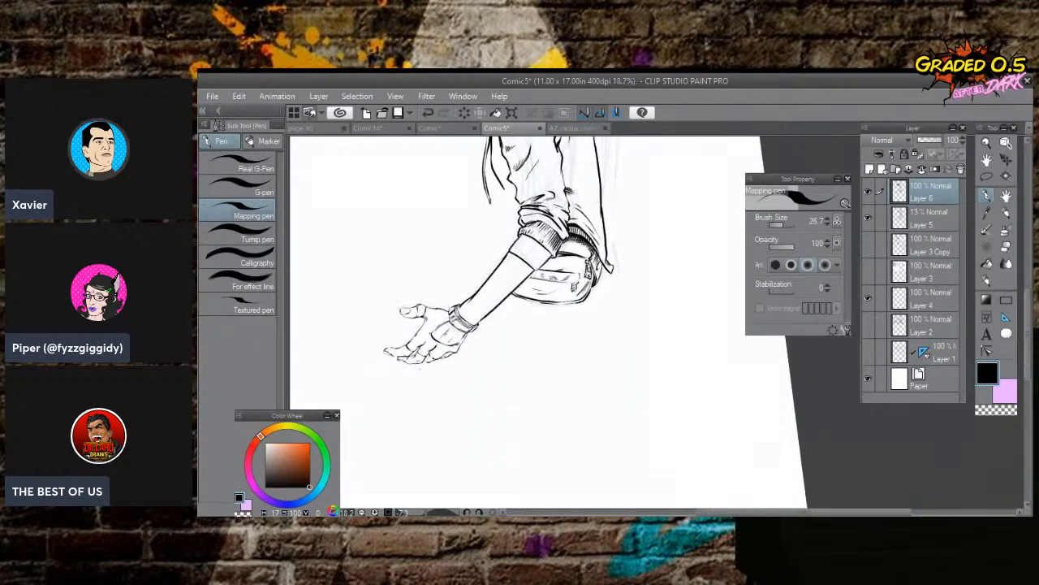
left_click(917, 211)
left_click(870, 169)
left_click(1006, 212)
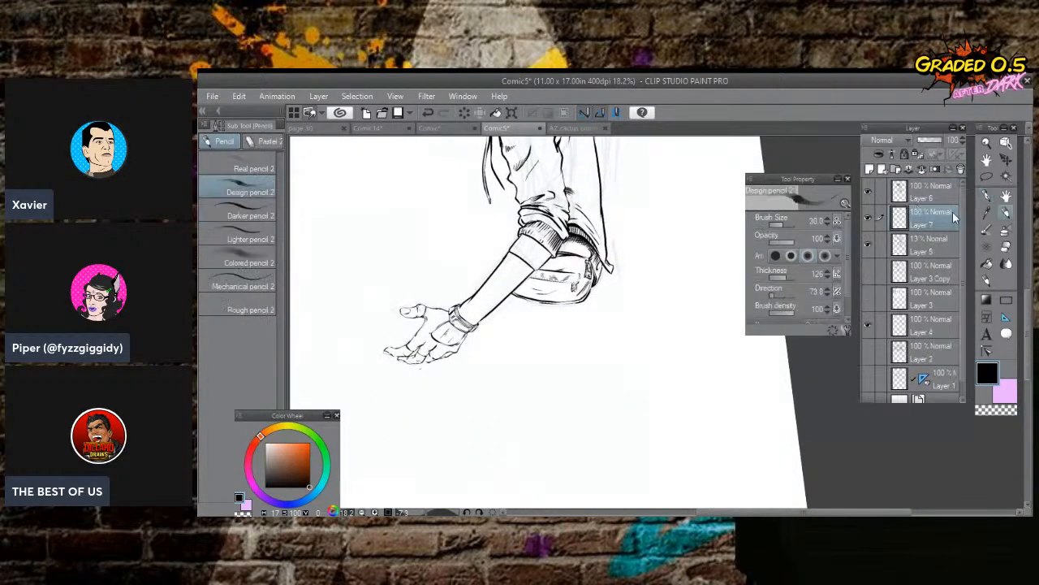
mouse_move(605, 262)
left_mouse_down()
mouse_move(599, 310)
mouse_move(564, 339)
mouse_move(561, 375)
left_mouse_up()
left_click_drag(489, 323, 484, 336)
left_click_drag(487, 301, 479, 350)
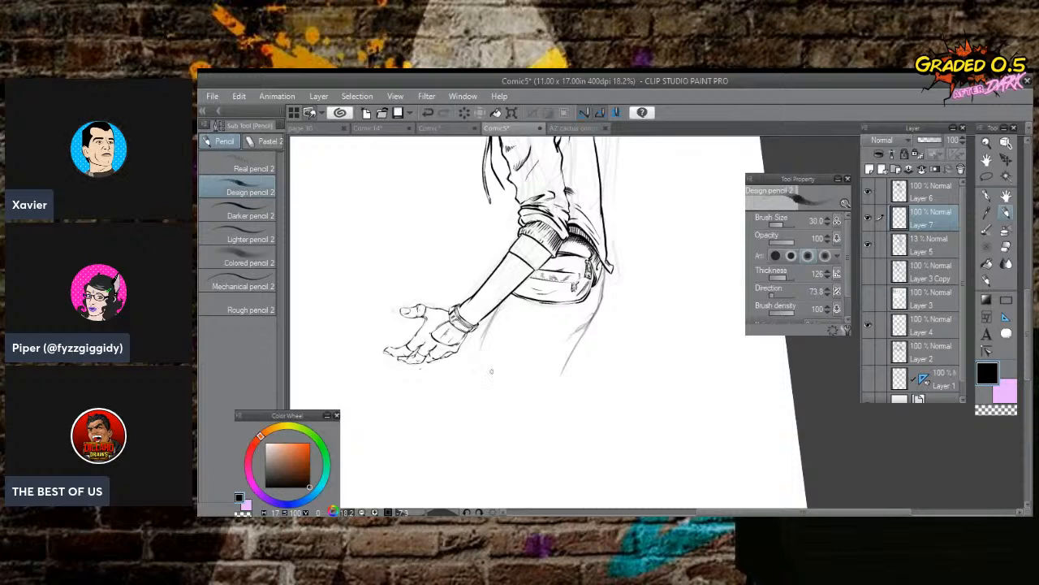
Sketch the shorts leg below the belt, including its front and back edges, hem and side pocket.
left_click_drag(497, 308, 466, 390)
left_click_drag(585, 324, 541, 414)
mouse_move(471, 363)
left_mouse_down()
mouse_move(466, 417)
mouse_move(461, 406)
mouse_move(482, 425)
mouse_move(546, 412)
left_mouse_up()
left_click_drag(533, 345, 566, 353)
left_click_drag(518, 329, 560, 339)
left_click_drag(566, 351, 539, 401)
mouse_move(519, 333)
left_mouse_down()
mouse_move(500, 331)
mouse_move(487, 387)
mouse_move(562, 371)
left_mouse_up()
Sketch the front and back of the knee below the shorts hem.
mouse_move(464, 417)
left_mouse_down()
mouse_move(455, 453)
mouse_move(467, 463)
mouse_move(483, 438)
mouse_move(477, 489)
left_mouse_up()
mouse_move(505, 430)
left_mouse_down()
mouse_move(489, 452)
mouse_move(501, 453)
mouse_move(497, 465)
left_mouse_up()
scroll(516, 317, "down", 2)
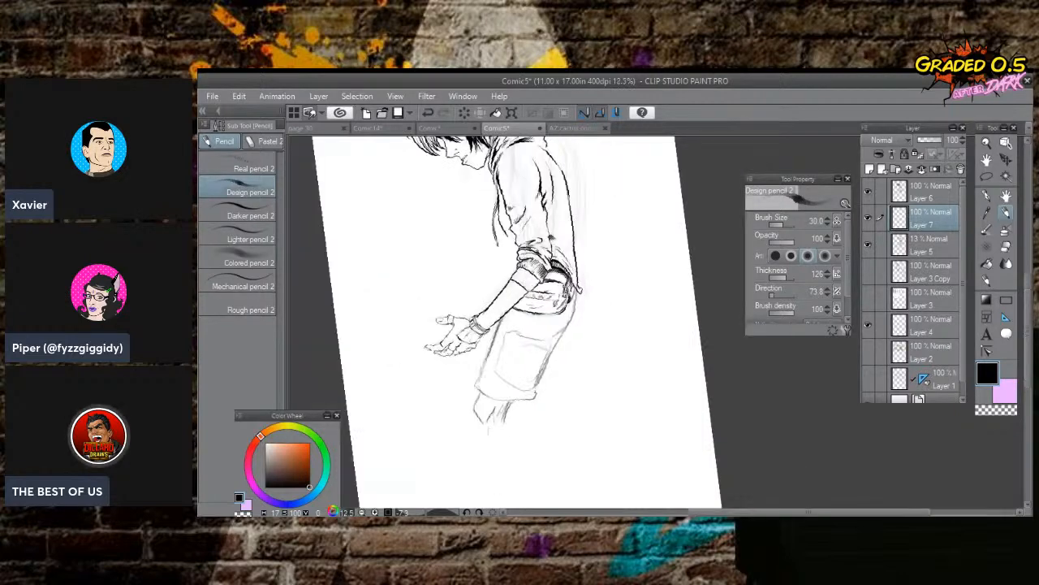
mouse_move(520, 341)
left_mouse_down()
mouse_move(510, 260)
mouse_move(502, 302)
left_mouse_up()
left_click_drag(493, 359, 525, 422)
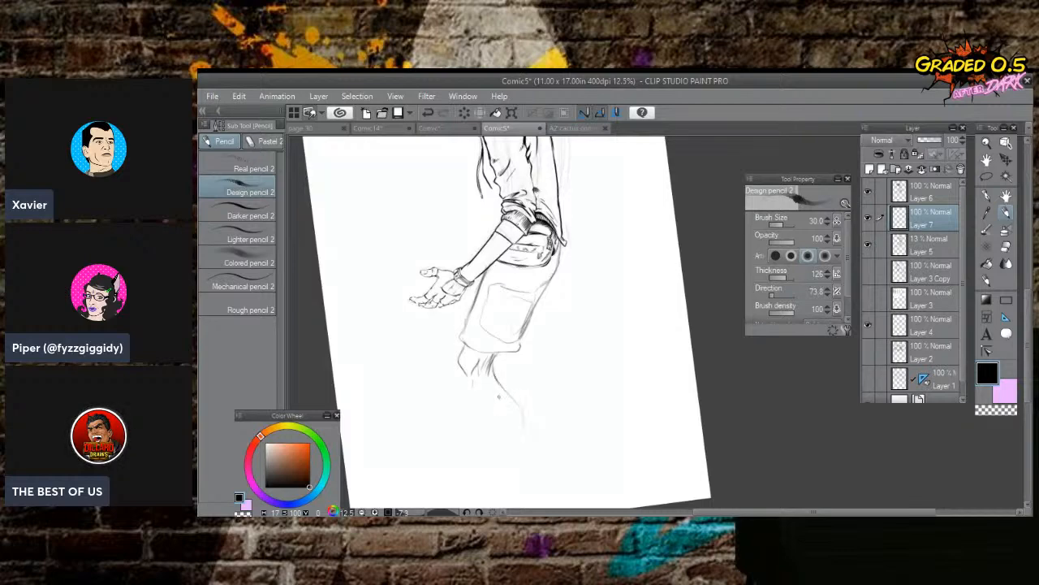
left_click_drag(460, 365, 465, 387)
key("ctrl+z")
key("ctrl+z")
Sketch the lower leg from the knee to the ankle, strengthening the shin and calf contours with repeated strokes.
mouse_move(463, 342)
left_mouse_down()
mouse_move(495, 435)
mouse_move(514, 442)
mouse_move(523, 423)
mouse_move(529, 458)
mouse_move(511, 448)
mouse_move(536, 476)
left_mouse_up()
left_click_drag(493, 434, 524, 485)
left_click_drag(521, 419, 536, 480)
left_click_drag(510, 394, 521, 418)
left_click_drag(492, 372, 525, 434)
left_click_drag(522, 422, 536, 474)
left_click_drag(490, 425, 517, 474)
left_click_drag(469, 382, 509, 469)
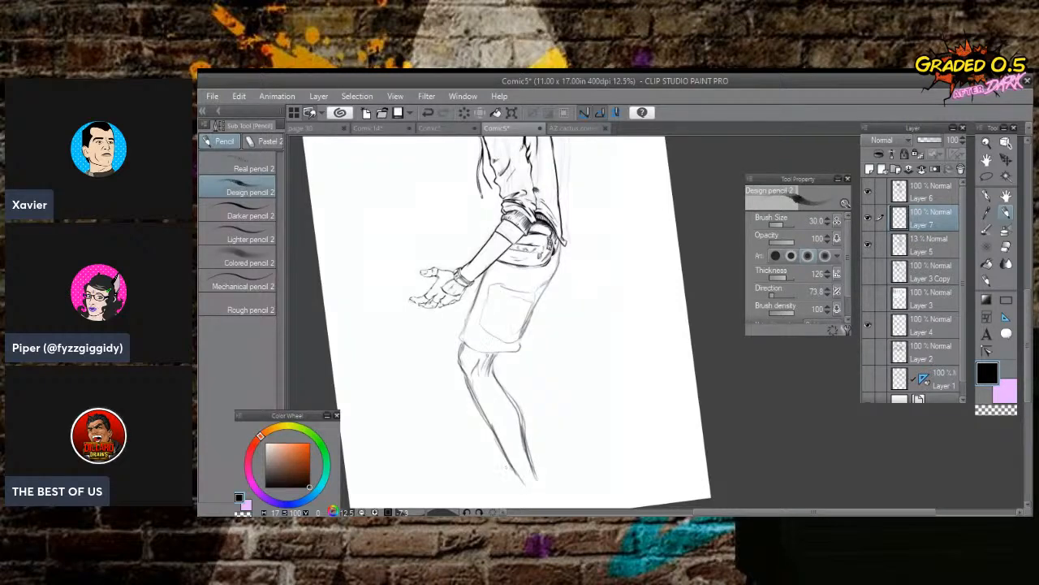
Add pencil strokes along the shorts hem and behind the calf.
left_click_drag(460, 354, 492, 336)
left_click_drag(510, 373, 533, 406)
left_click_drag(505, 352, 529, 419)
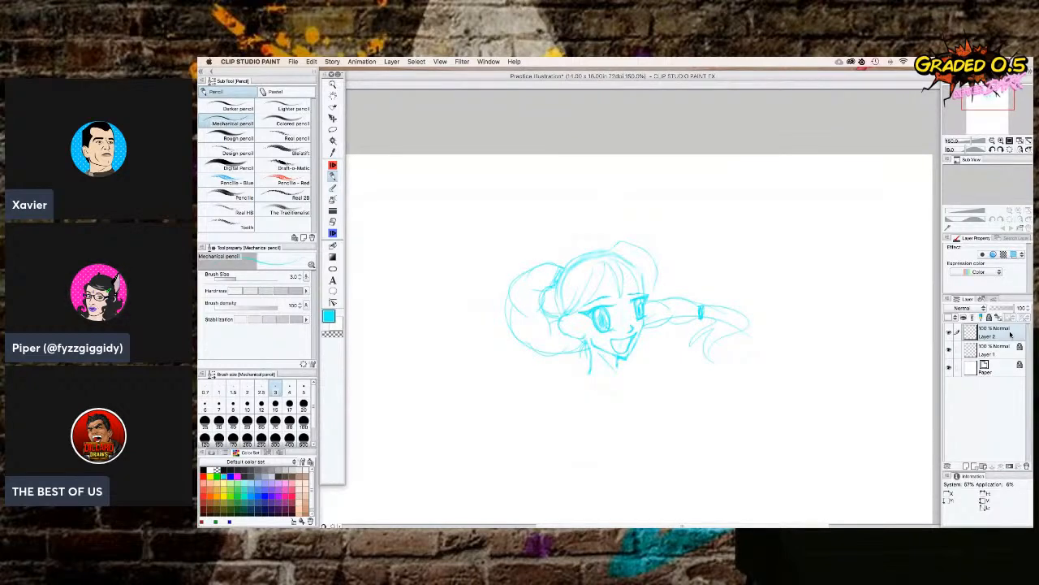
Ink the girl's jawline and chin in black with the Micron pen, undoing the extra ear stroke.
left_click(334, 166)
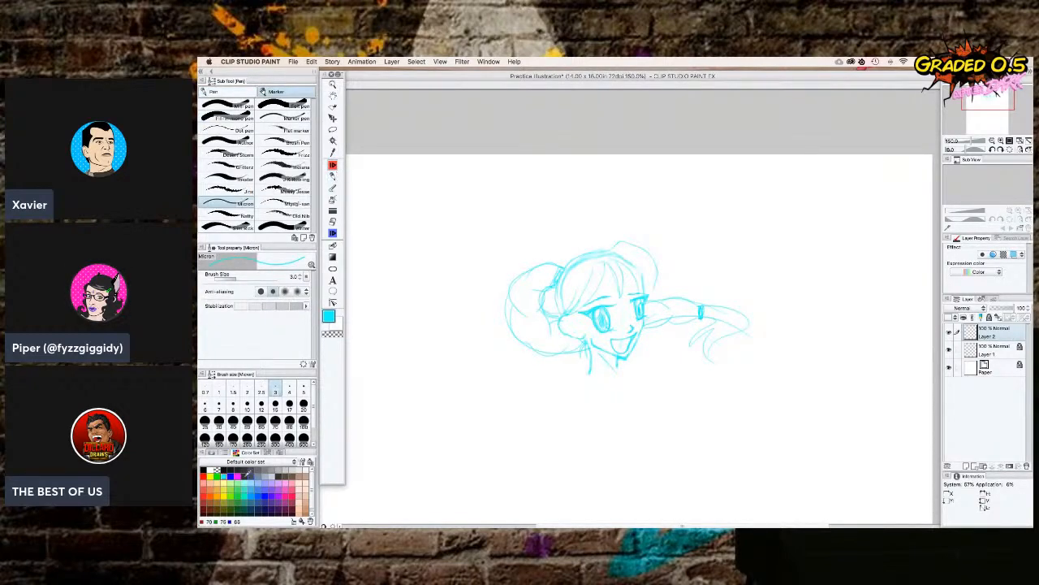
left_click(229, 470)
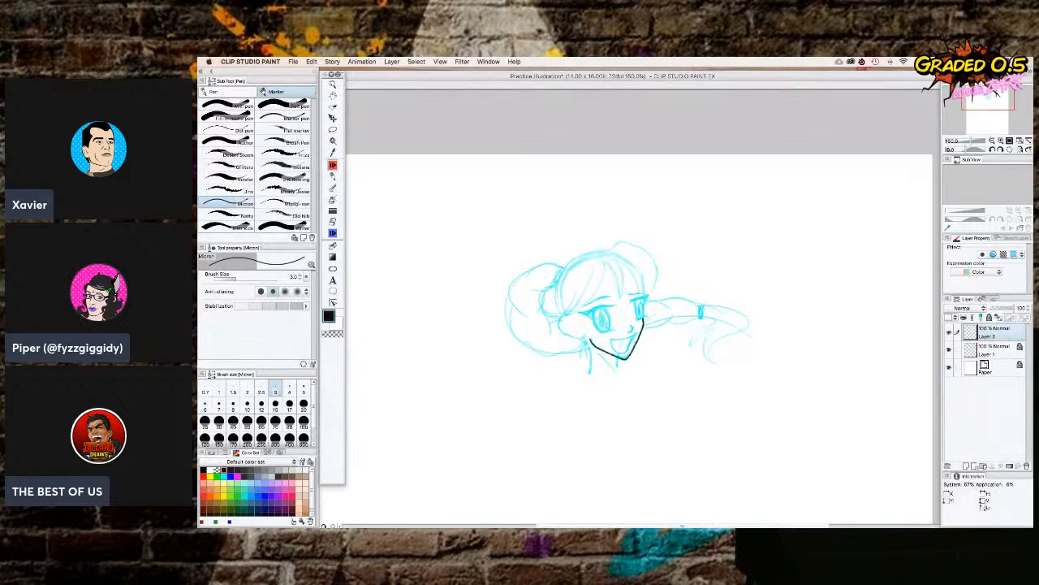
key("Tab")
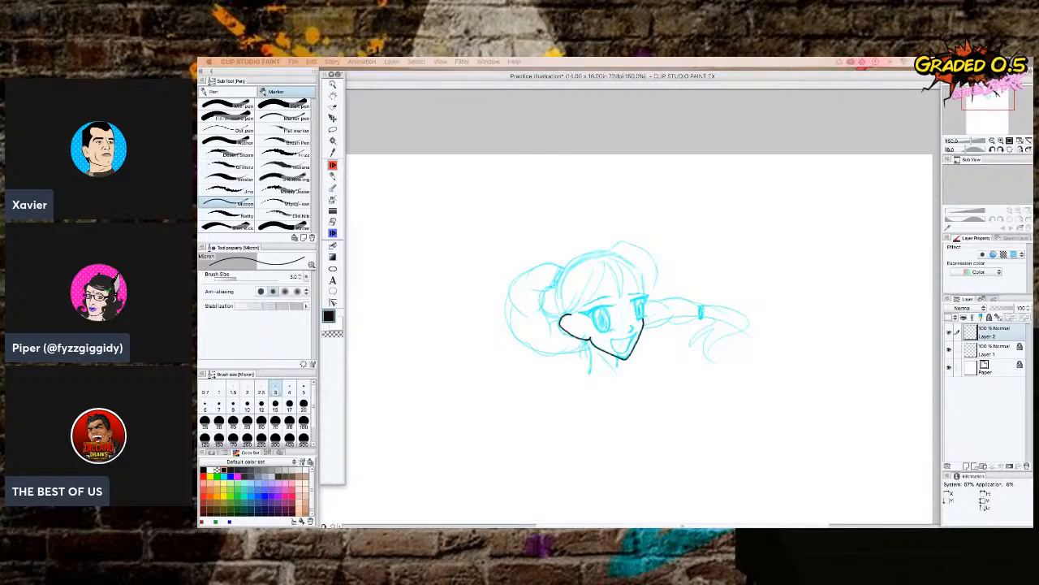
key("ctrl+z")
Ink the lashes and outlines of both eyes over the blue sketch, and get the Block eraser ready for cleanup.
left_click_drag(632, 302, 641, 299)
left_click_drag(613, 305, 608, 307)
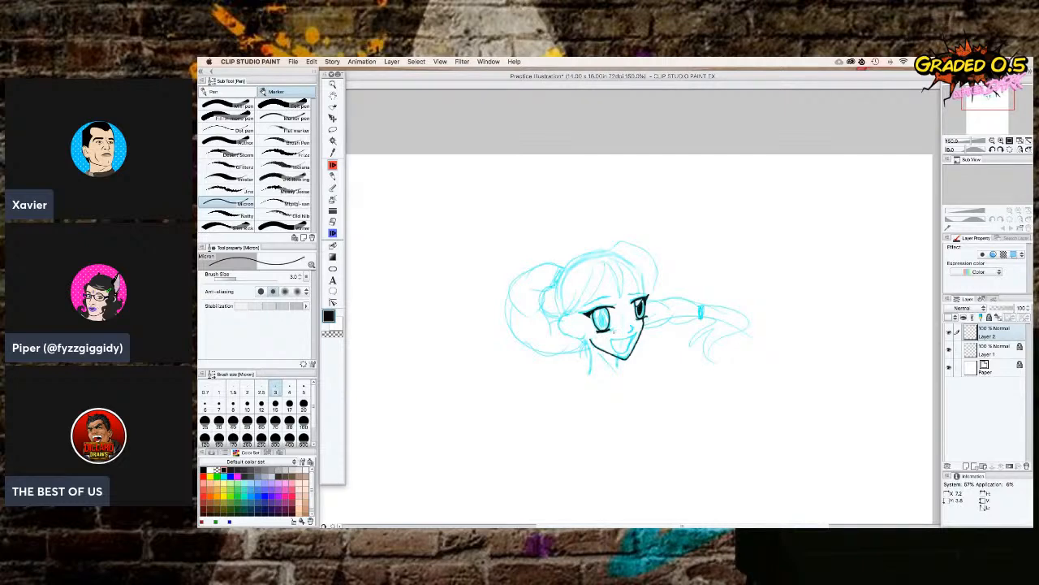
left_click(332, 221)
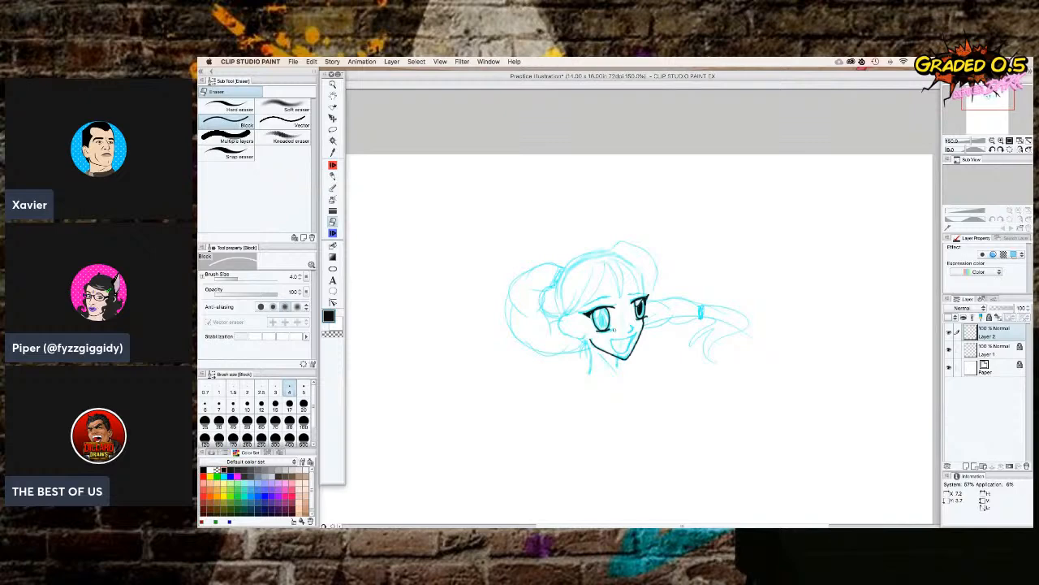
Ink the open smiling mouth with the Micron pen and undo the last stroke.
left_click(332, 165)
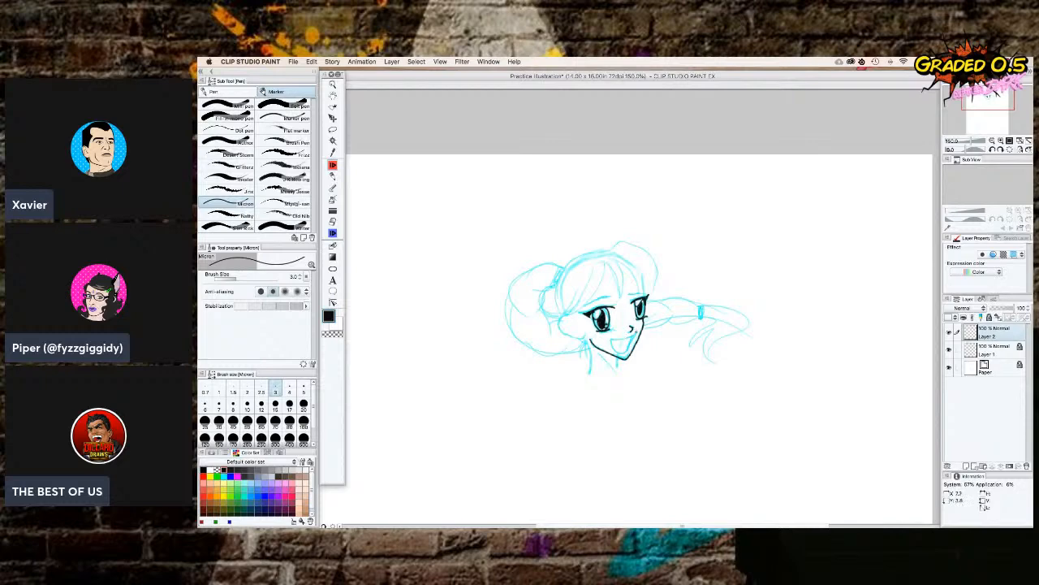
left_click_drag(637, 331, 627, 337)
left_click_drag(631, 347, 621, 352)
left_click_drag(630, 349, 636, 338)
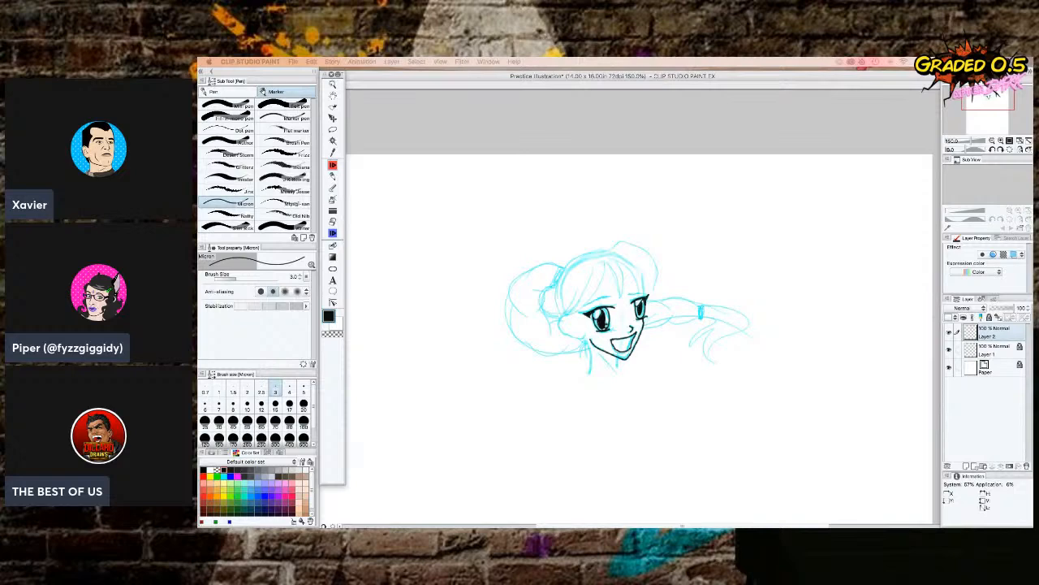
key("super+z")
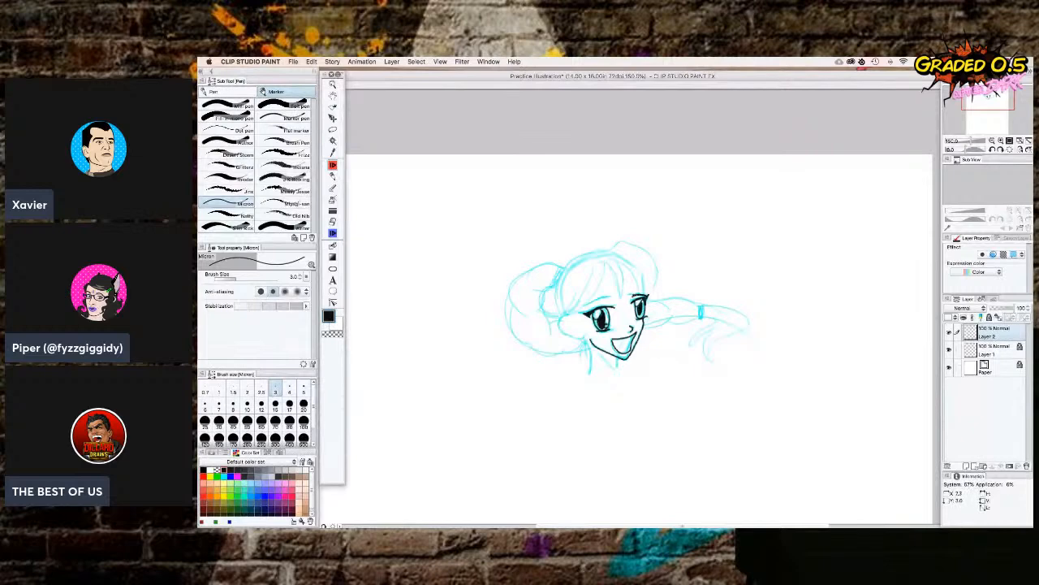
Ink the eyebrow above the girl's nearer eye with the Micron pen.
mouse_move(607, 298)
left_mouse_down()
mouse_move(585, 305)
mouse_move(597, 300)
left_mouse_up()
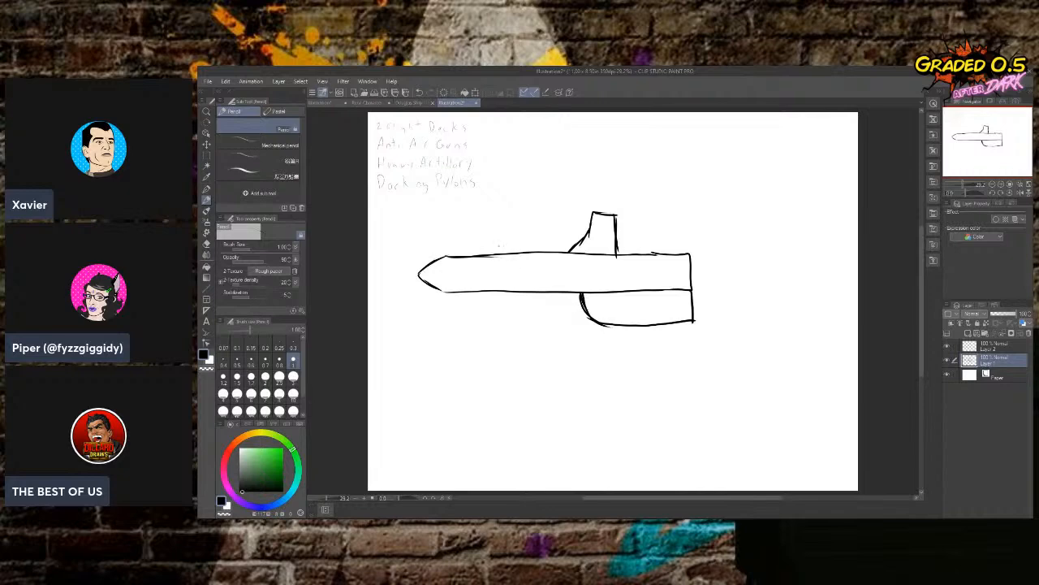
Pencil oval turrets along the upper deck of the ship's side view and outline its hull in a separate top view.
mouse_move(495, 243)
left_mouse_down()
mouse_move(510, 255)
mouse_move(534, 242)
mouse_move(570, 247)
mouse_move(562, 240)
mouse_move(654, 253)
mouse_move(654, 239)
left_mouse_up()
left_click_drag(772, 149, 775, 206)
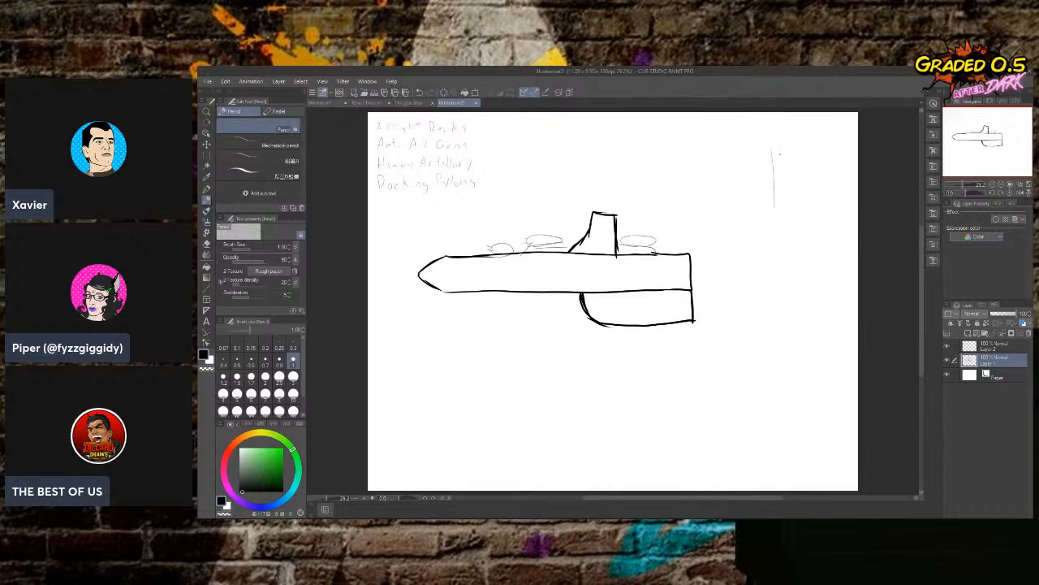
mouse_move(773, 147)
left_mouse_down()
mouse_move(806, 147)
mouse_move(809, 175)
mouse_move(810, 207)
mouse_move(777, 218)
mouse_move(815, 264)
left_mouse_up()
left_click_drag(810, 208, 816, 261)
mouse_move(777, 216)
left_mouse_down()
mouse_move(771, 265)
mouse_move(801, 276)
left_mouse_up()
mouse_move(820, 237)
left_mouse_down()
mouse_move(822, 270)
mouse_move(794, 276)
left_mouse_up()
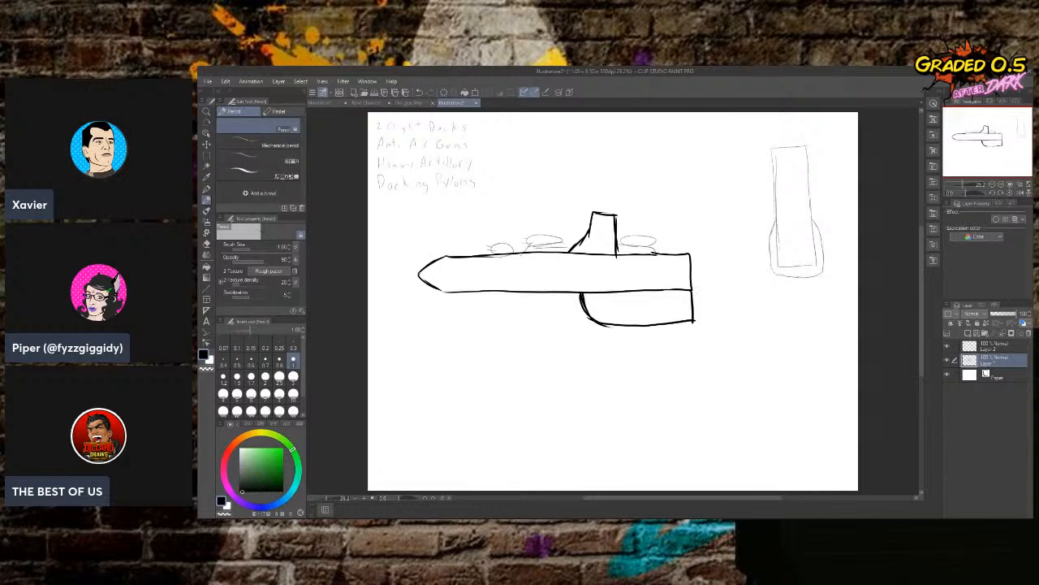
Sketch the bridge and gun turrets along the top view's centreline, and add a long pod to each side of the hull.
mouse_move(784, 208)
left_mouse_down()
mouse_move(781, 224)
mouse_move(799, 204)
mouse_move(808, 231)
left_mouse_up()
mouse_move(808, 231)
left_mouse_down()
mouse_move(782, 233)
mouse_move(810, 223)
left_mouse_up()
mouse_move(783, 168)
left_mouse_down()
mouse_move(777, 125)
mouse_move(795, 116)
mouse_move(806, 144)
mouse_move(787, 169)
left_mouse_up()
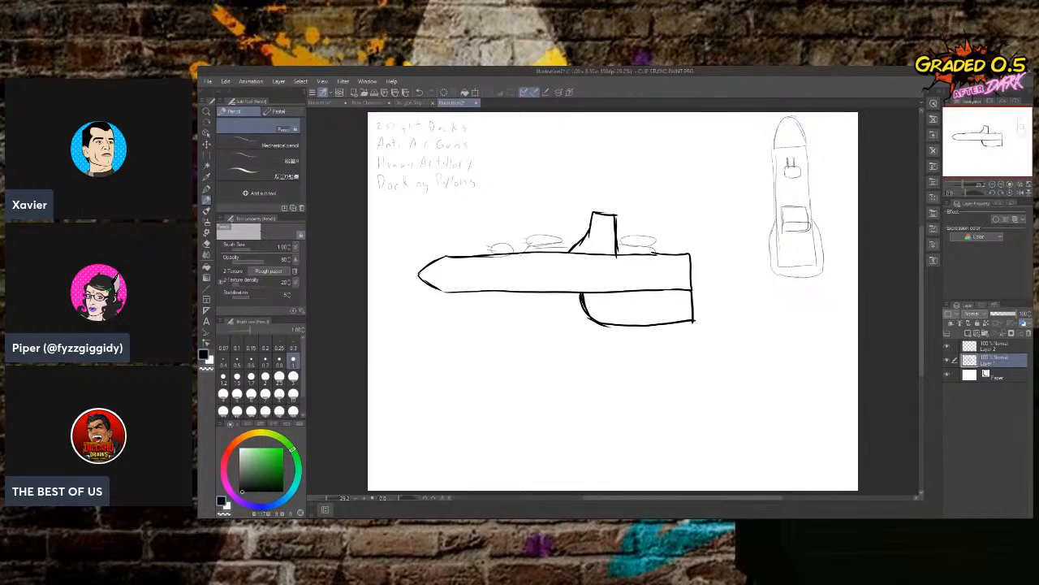
left_click_drag(799, 188, 785, 191)
mouse_move(786, 232)
left_mouse_down()
mouse_move(784, 253)
mouse_move(804, 251)
left_mouse_up()
mouse_move(762, 195)
left_mouse_down()
mouse_move(766, 264)
mouse_move(755, 281)
mouse_move(778, 270)
left_mouse_up()
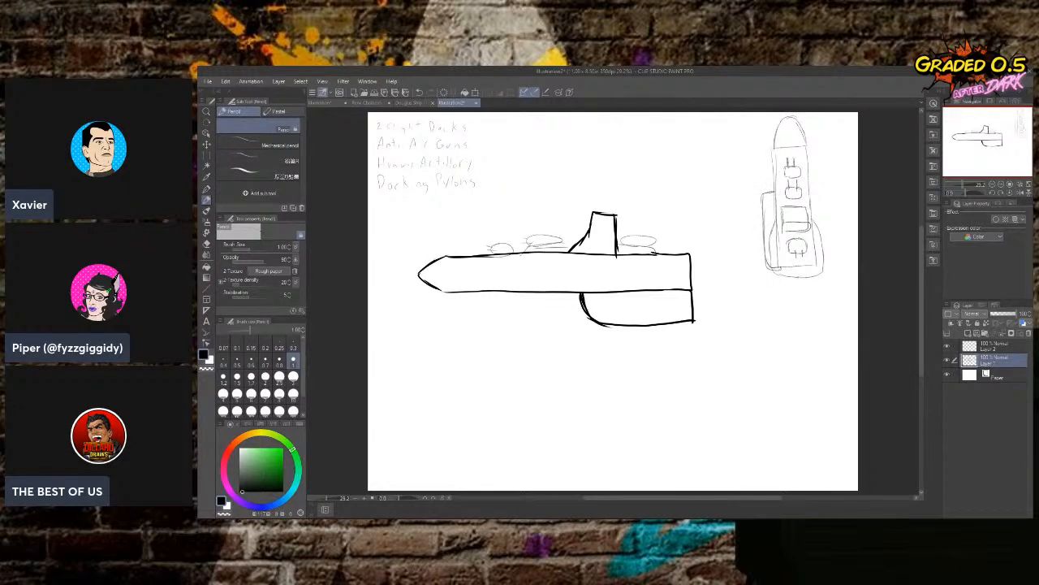
mouse_move(811, 188)
left_mouse_down()
mouse_move(825, 193)
mouse_move(829, 267)
left_mouse_up()
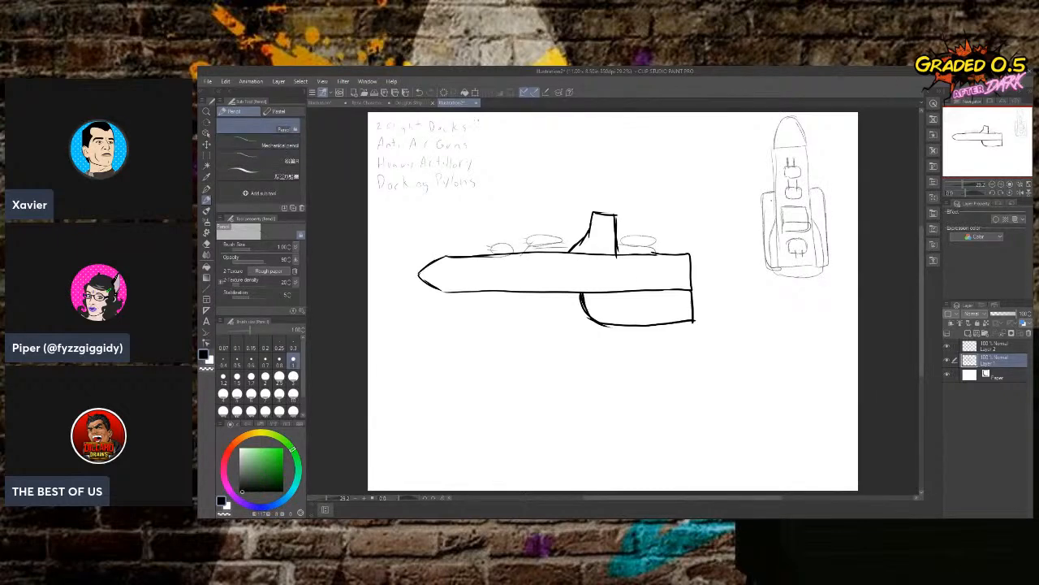
Try small pencil marks around the side-view hull in the Roanoke ship concept, undo them, and return to the new ship drawing.
left_click(413, 102)
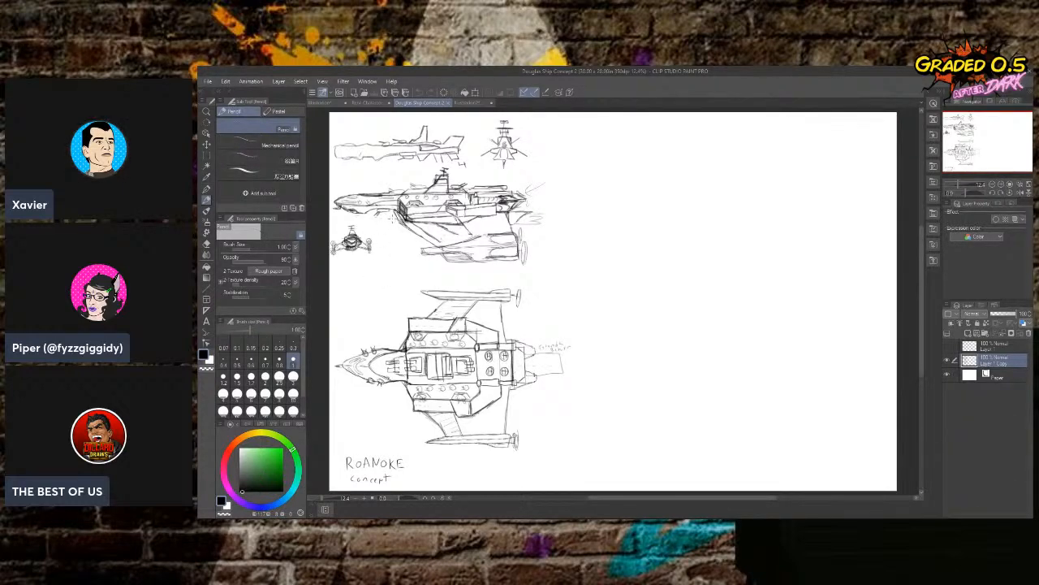
left_click_drag(374, 212, 396, 213)
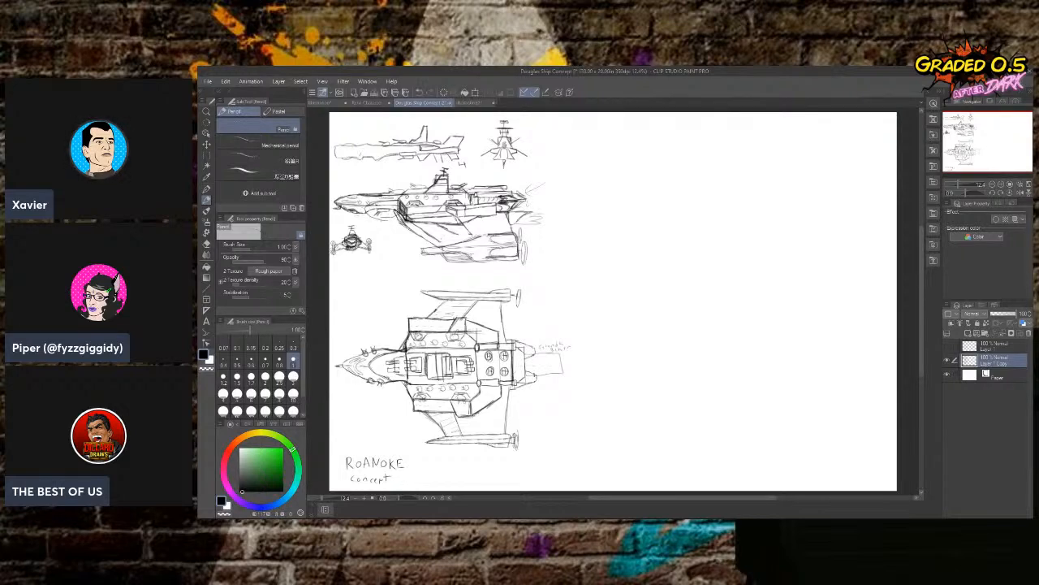
key("ctrl+z")
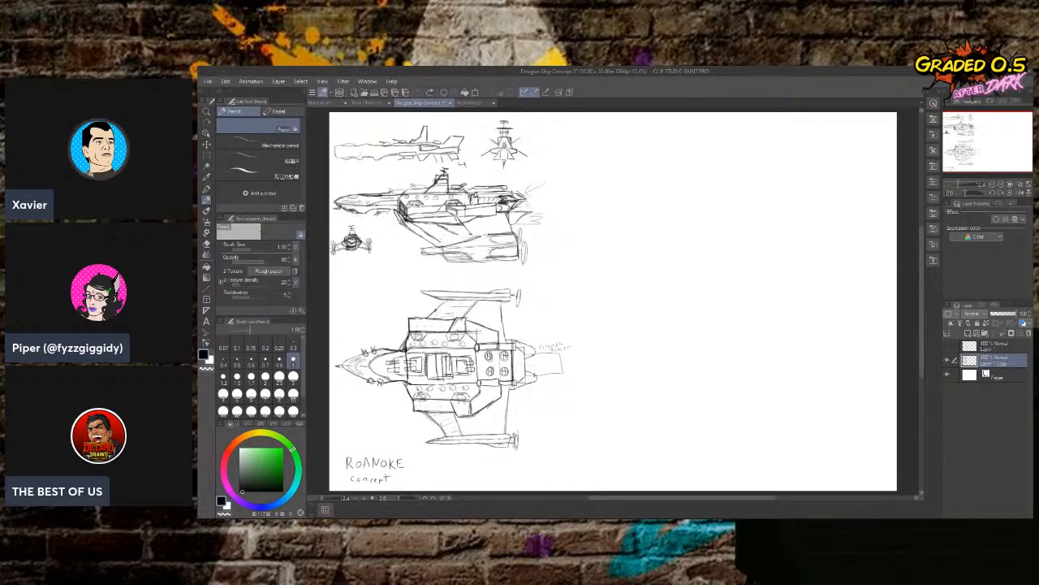
mouse_move(379, 180)
left_mouse_down()
mouse_move(426, 173)
mouse_move(392, 173)
left_mouse_up()
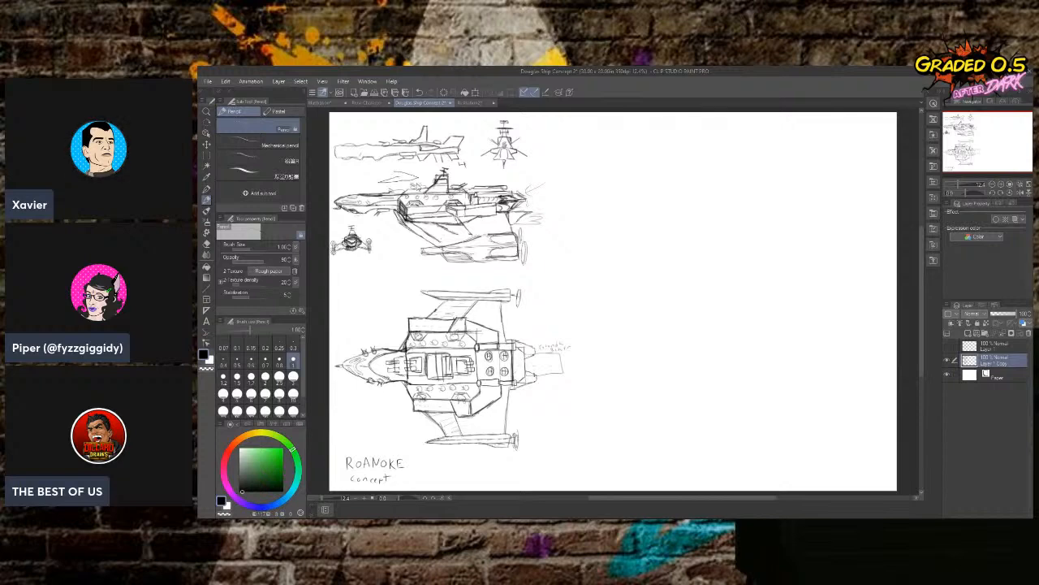
key("ctrl+z")
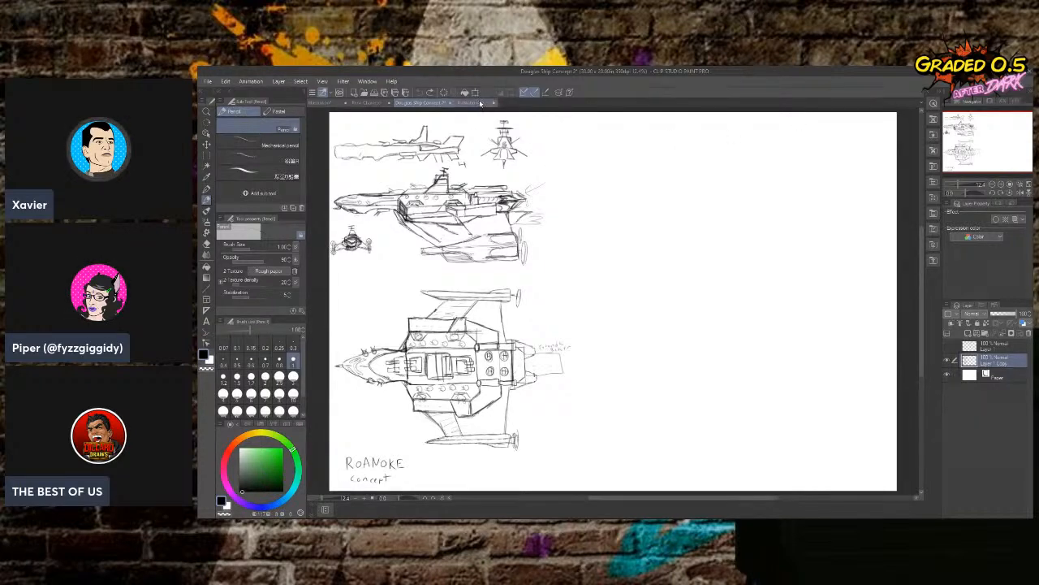
left_click(477, 104)
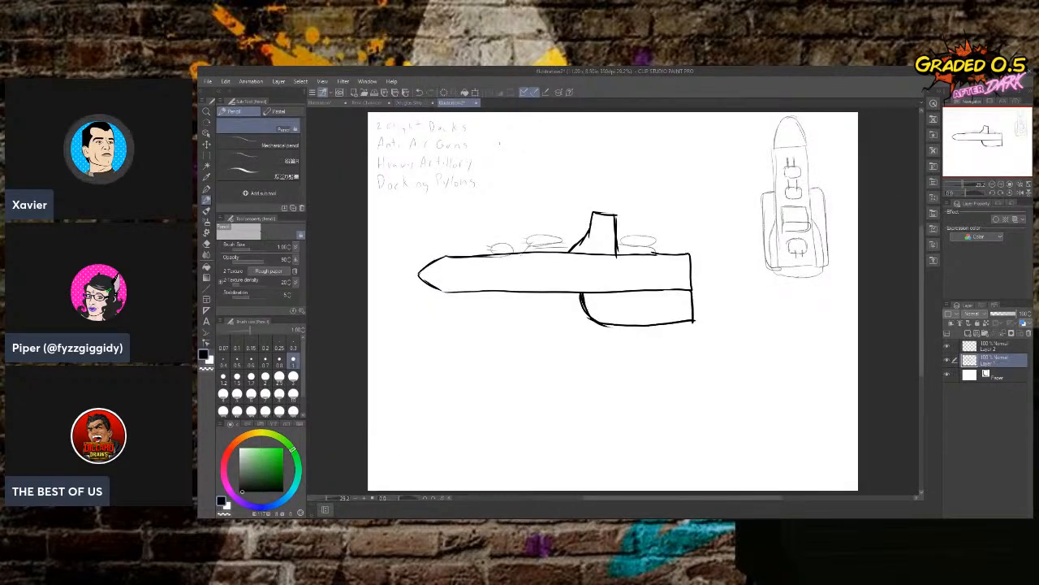
Draw a narrow inner strip with a row of small circles inside both side pods of the top view.
key("e")
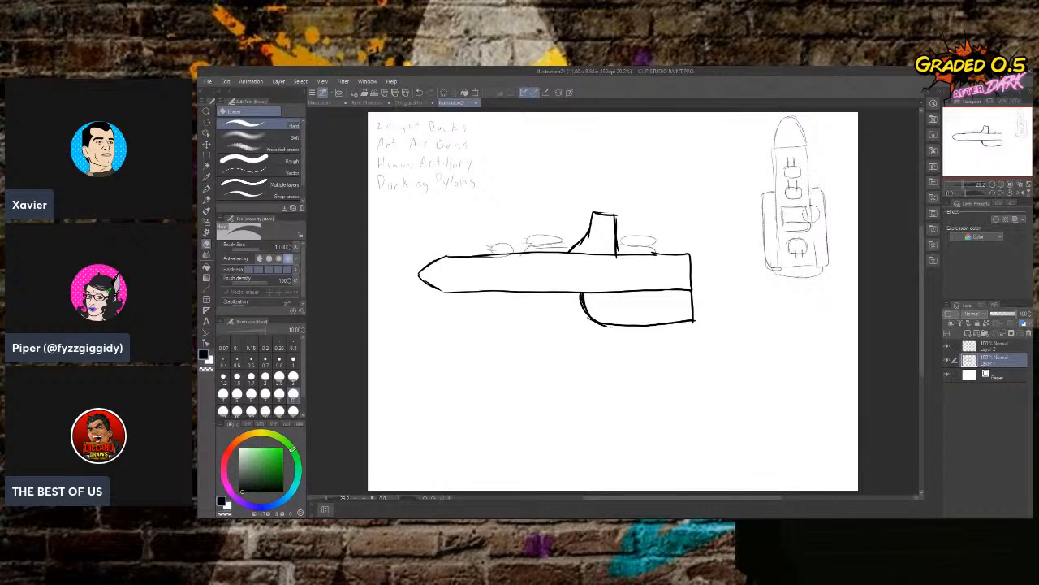
key("p")
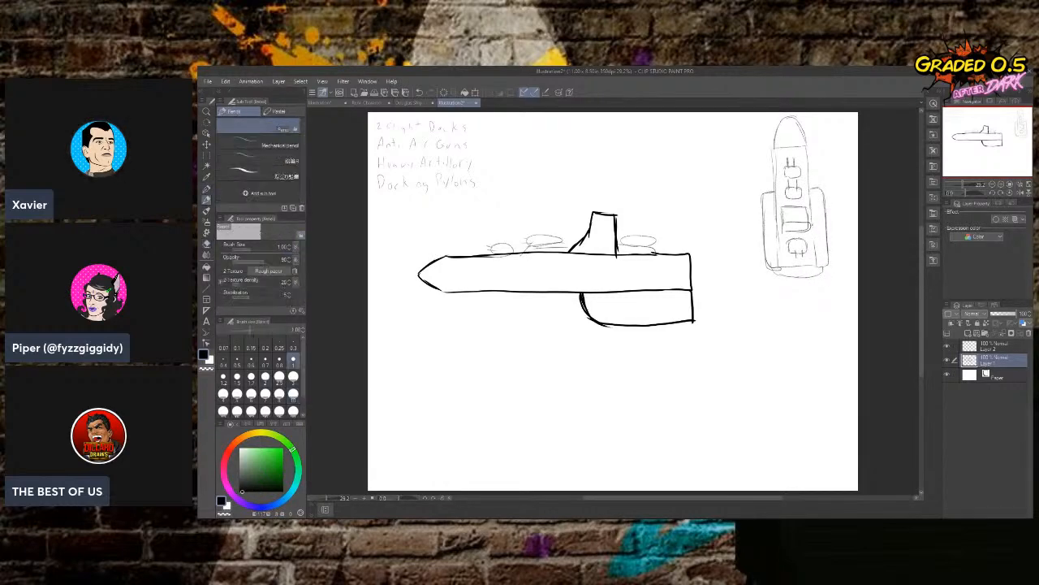
left_click_drag(779, 219, 777, 252)
left_click_drag(777, 195, 781, 245)
left_click_drag(769, 202, 781, 259)
left_click_drag(773, 204, 772, 210)
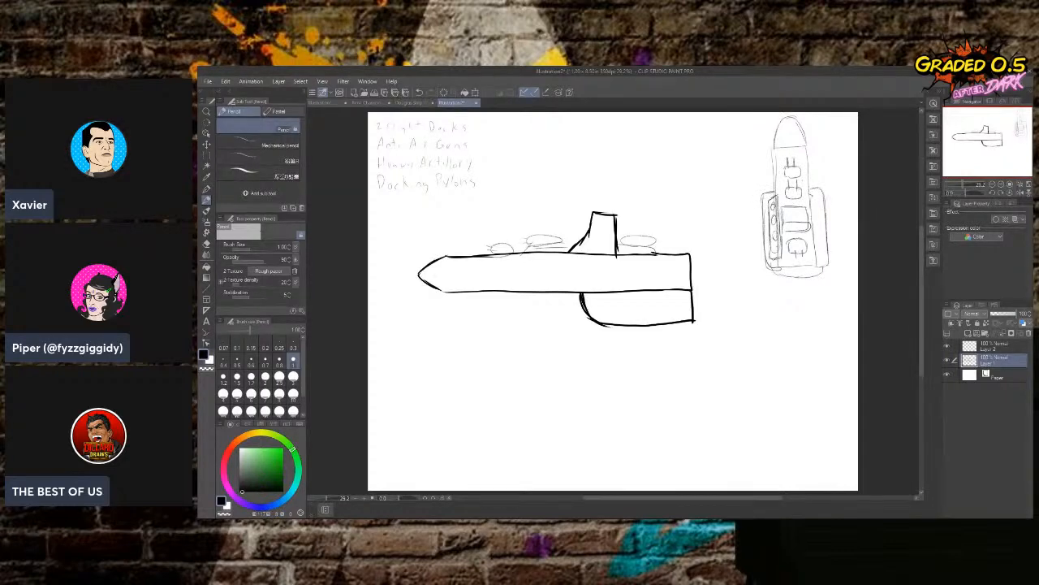
left_click_drag(811, 203, 813, 246)
left_click_drag(817, 200, 824, 258)
left_click_drag(815, 209, 818, 244)
Erase the rounded stern line of the top view and pencil two rounded engines behind the hull.
key("e")
mouse_move(775, 278)
left_mouse_down()
mouse_move(830, 278)
mouse_move(807, 258)
left_mouse_up()
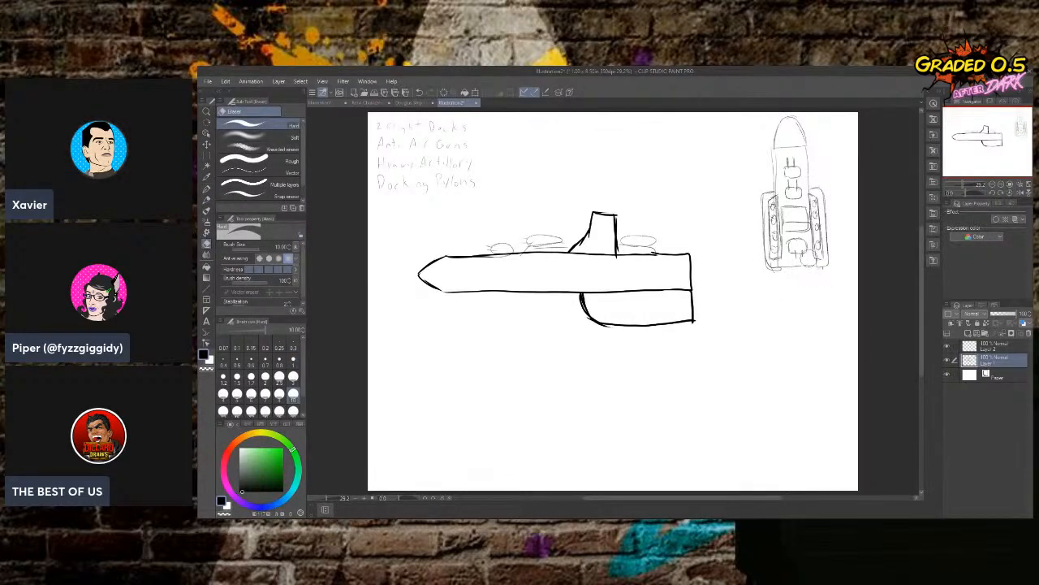
key("p")
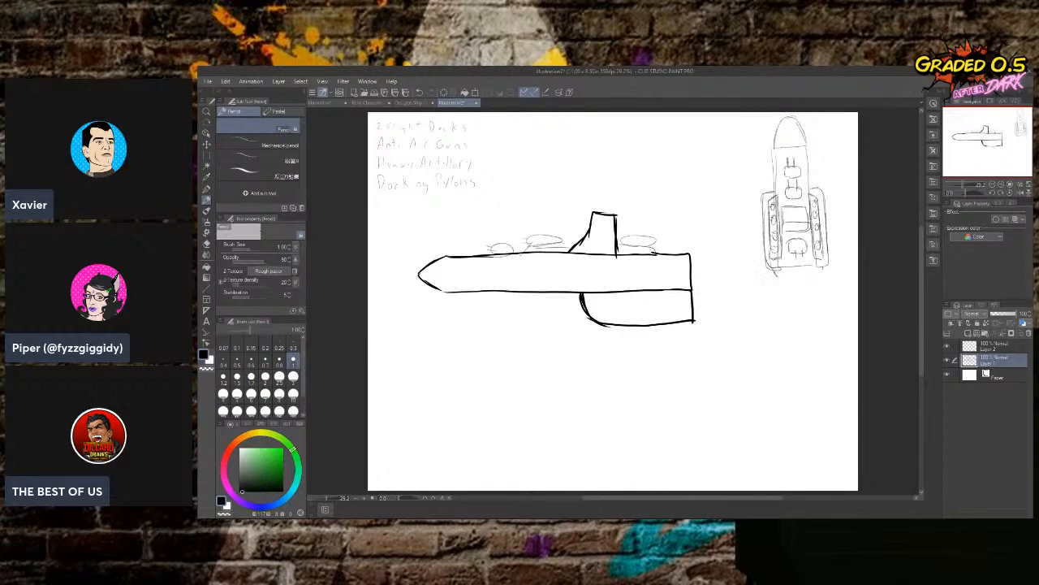
mouse_move(776, 276)
left_mouse_down()
mouse_move(816, 277)
mouse_move(786, 279)
left_mouse_up()
mouse_move(781, 280)
left_mouse_down()
mouse_move(780, 295)
mouse_move(822, 298)
mouse_move(809, 302)
left_mouse_up()
Add gun turrets outboard of both side pods, fore and aft, and small guns along the forward hull in the top view.
left_click_drag(756, 209, 756, 220)
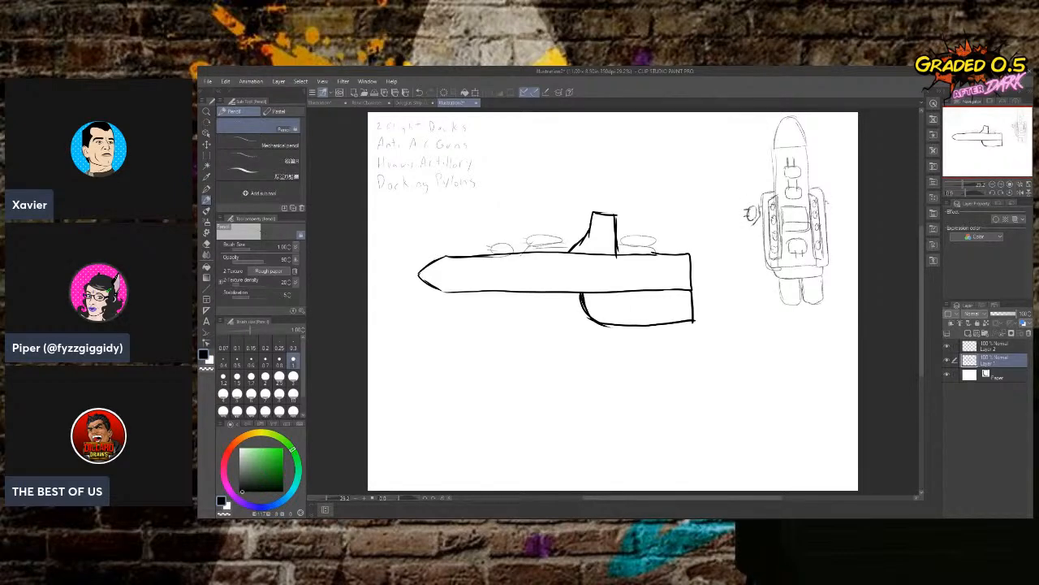
left_click_drag(831, 205, 834, 213)
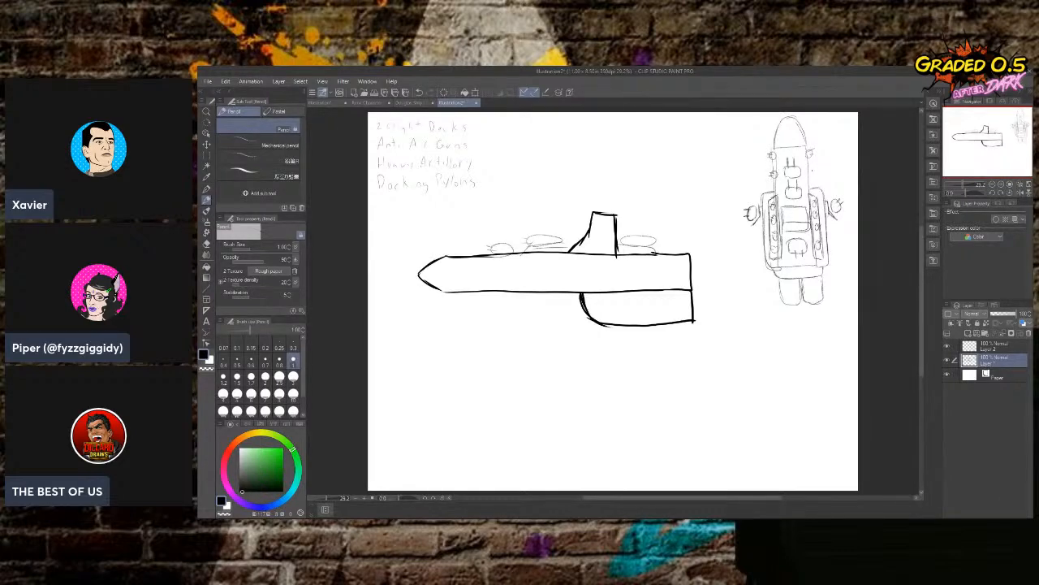
left_click_drag(810, 167, 809, 170)
left_click_drag(763, 254, 768, 268)
left_click_drag(837, 219, 841, 245)
left_click_drag(796, 270, 815, 269)
left_click_drag(834, 257, 833, 267)
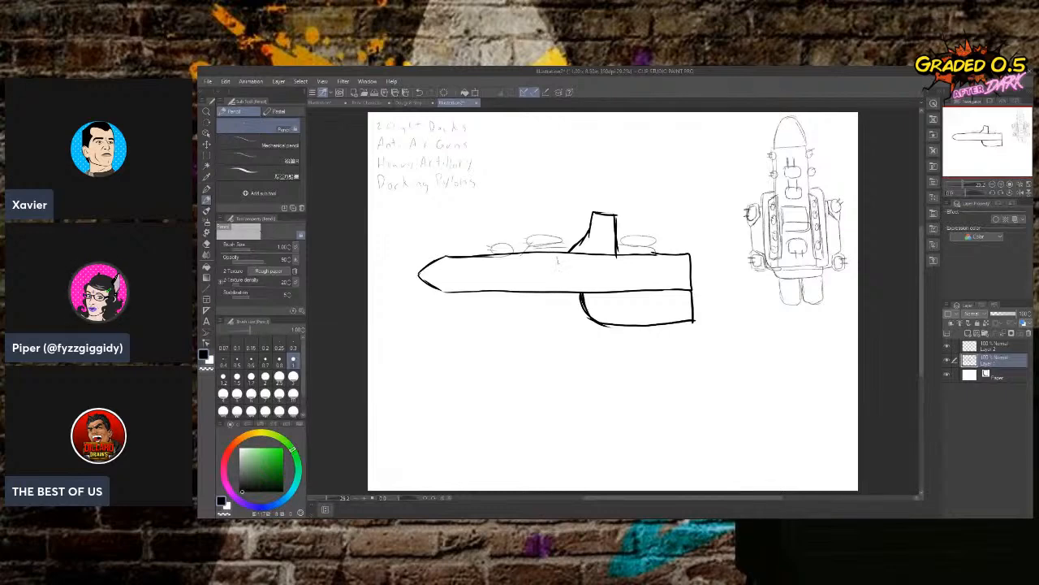
Pencil the side pod with a row of four circles on the side view, and add a rounded engine at the stern.
left_click_drag(558, 258, 682, 270)
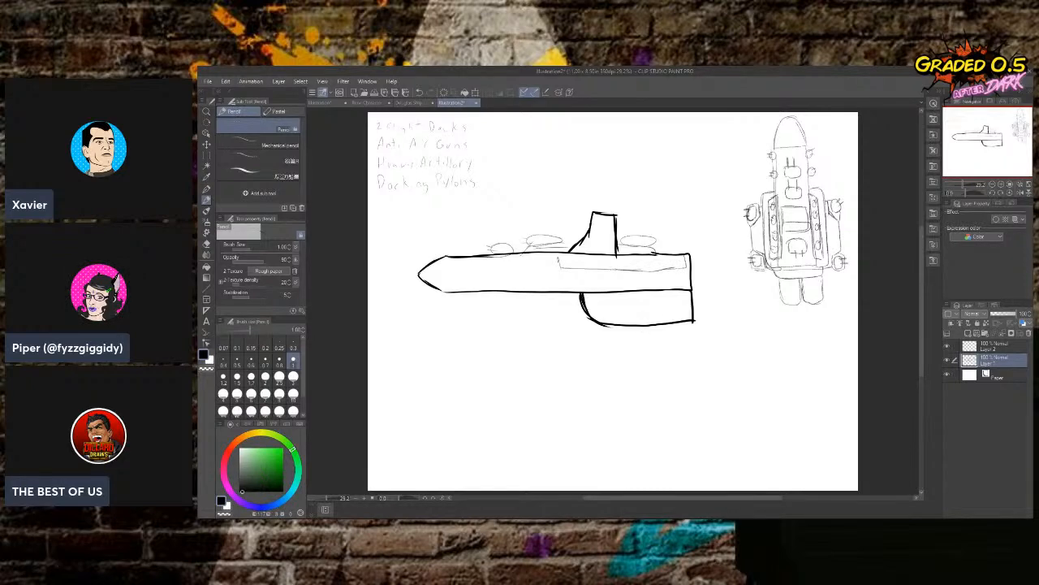
mouse_move(575, 255)
left_mouse_down()
mouse_move(599, 264)
mouse_move(663, 256)
left_mouse_up()
mouse_move(710, 297)
left_mouse_down()
mouse_move(729, 313)
mouse_move(703, 318)
mouse_move(721, 294)
left_mouse_up()
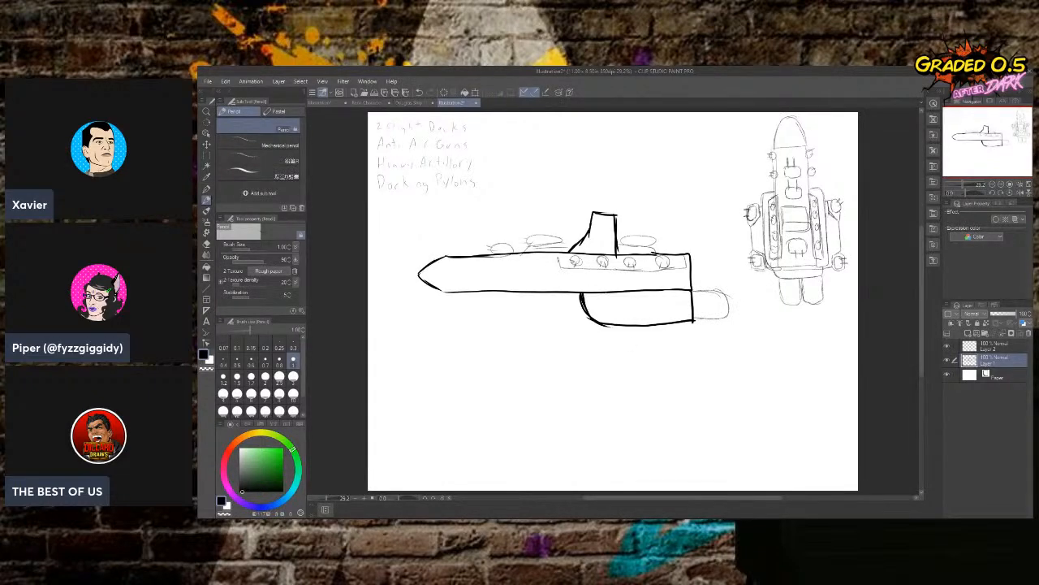
left_click_drag(557, 258, 559, 289)
Sketch gun turrets beneath the forward hull of the side view, erasing and redrawing the first one further forward.
mouse_move(504, 297)
left_mouse_down()
mouse_move(520, 304)
mouse_move(529, 291)
left_mouse_up()
key("e")
mouse_move(512, 299)
left_mouse_down()
mouse_move(527, 302)
mouse_move(499, 298)
left_mouse_up()
key("p")
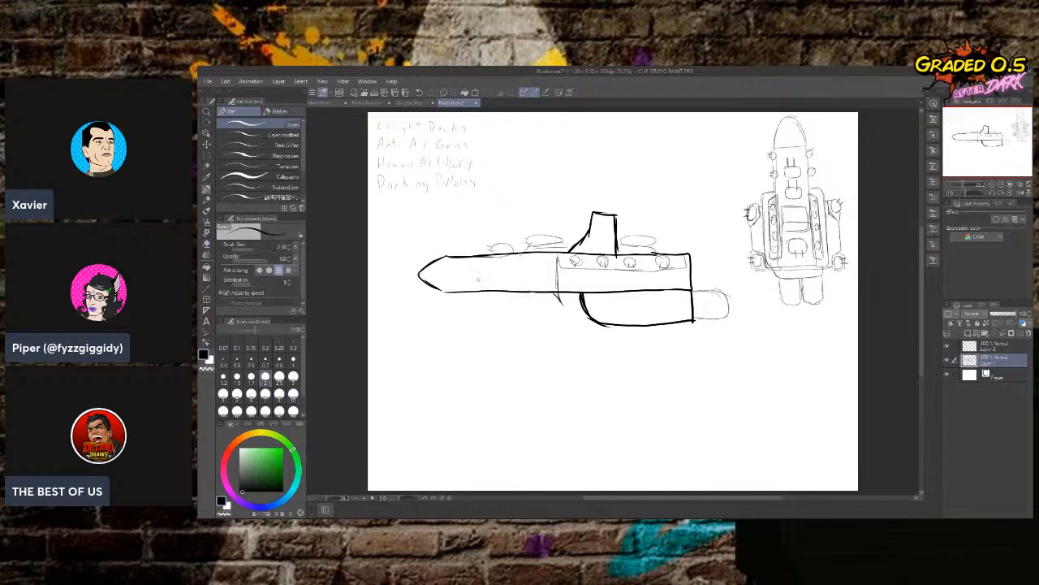
key("p")
left_click_drag(482, 299, 496, 297)
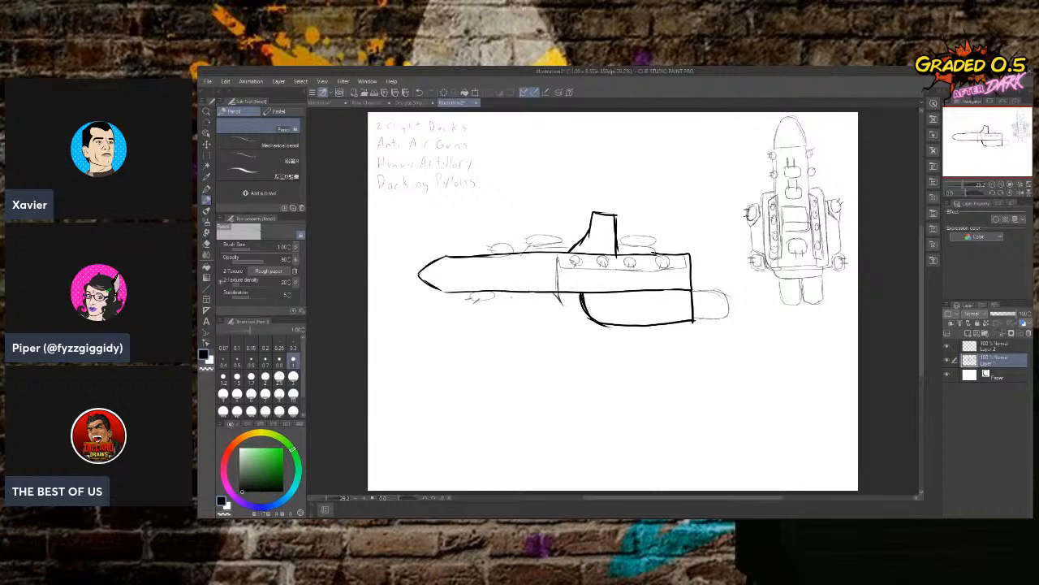
left_click_drag(521, 304, 543, 292)
mouse_move(554, 304)
left_mouse_down()
mouse_move(571, 304)
mouse_move(522, 316)
left_mouse_up()
left_click_drag(575, 305, 589, 316)
Clean up around the lower hull with the eraser and pencil an oval turret at the front of the side pod.
key("e")
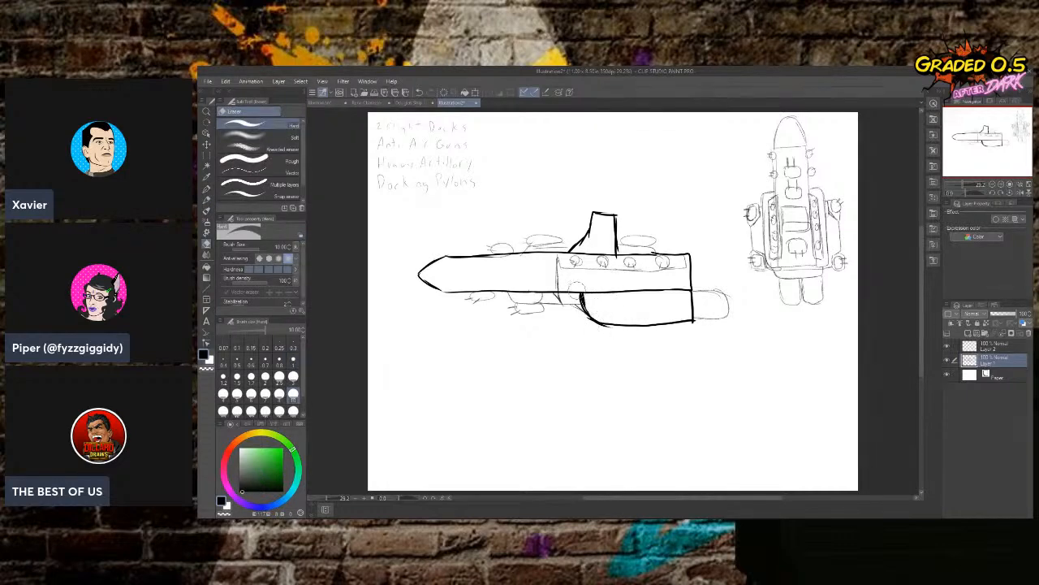
key("p")
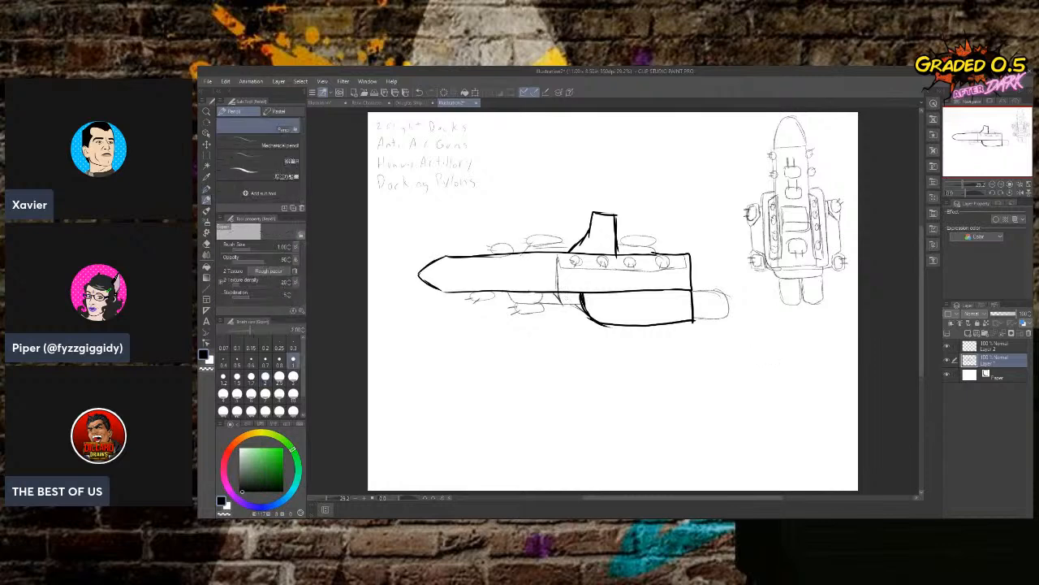
key("p")
mouse_move(578, 271)
left_mouse_down()
mouse_move(563, 280)
mouse_move(594, 285)
left_mouse_up()
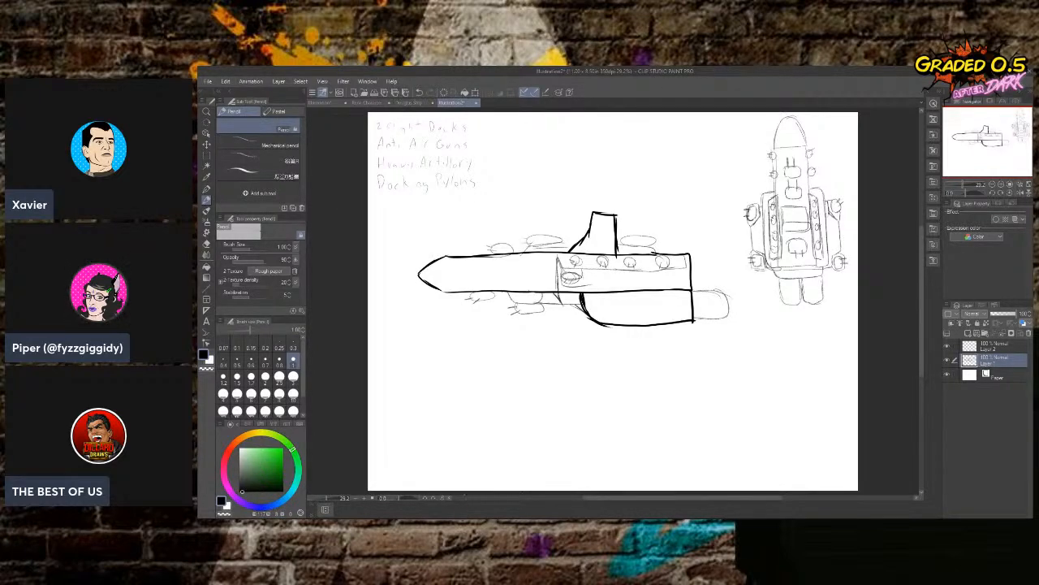
Try large circles around the two stern engines of the top view, and undo the strokes.
mouse_move(766, 275)
left_mouse_down()
mouse_move(756, 312)
mouse_move(806, 328)
left_mouse_up()
mouse_move(808, 313)
left_mouse_down()
mouse_move(848, 322)
mouse_move(849, 281)
left_mouse_up()
left_click_drag(743, 305, 762, 294)
left_click_drag(760, 312, 767, 332)
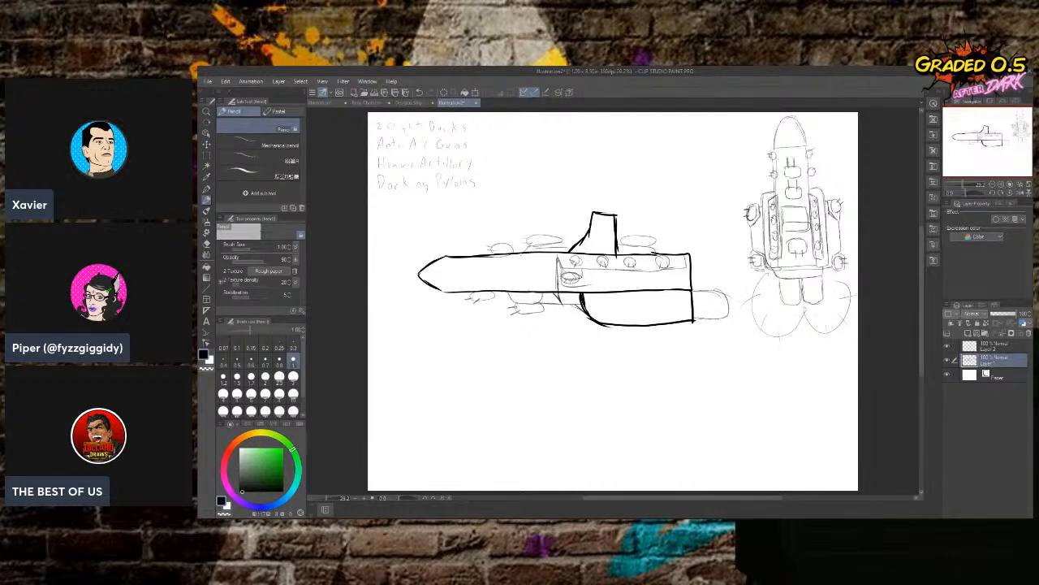
key("ctrl+z")
key("ctrl+z")
key("ctrl+z")
key("ctrl+z")
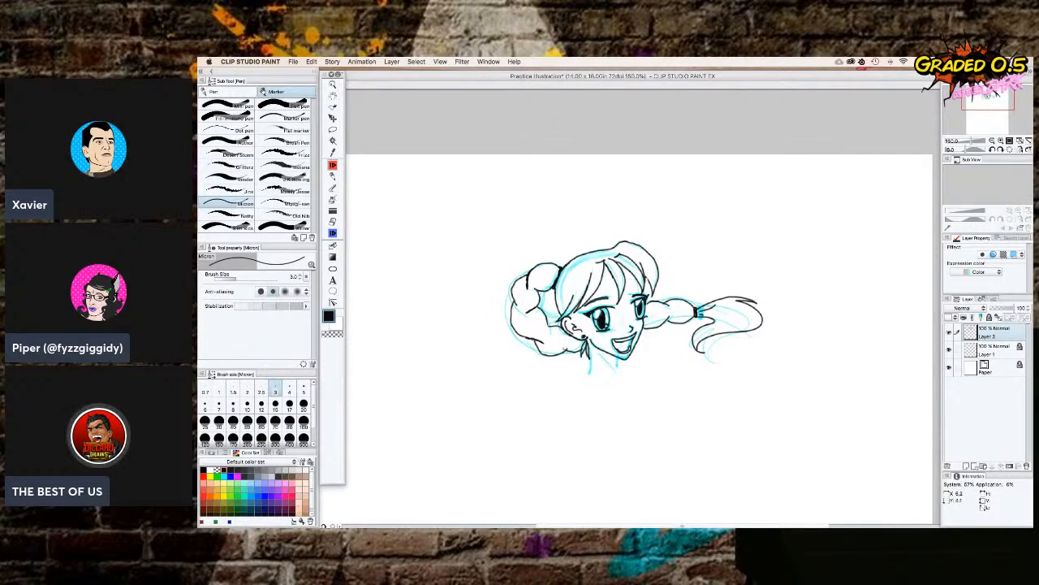
Ink the braid's end below the girl's ear with the Micron pen, erasing the first line with the Block eraser and redrawing it.
left_click_drag(566, 350, 574, 341)
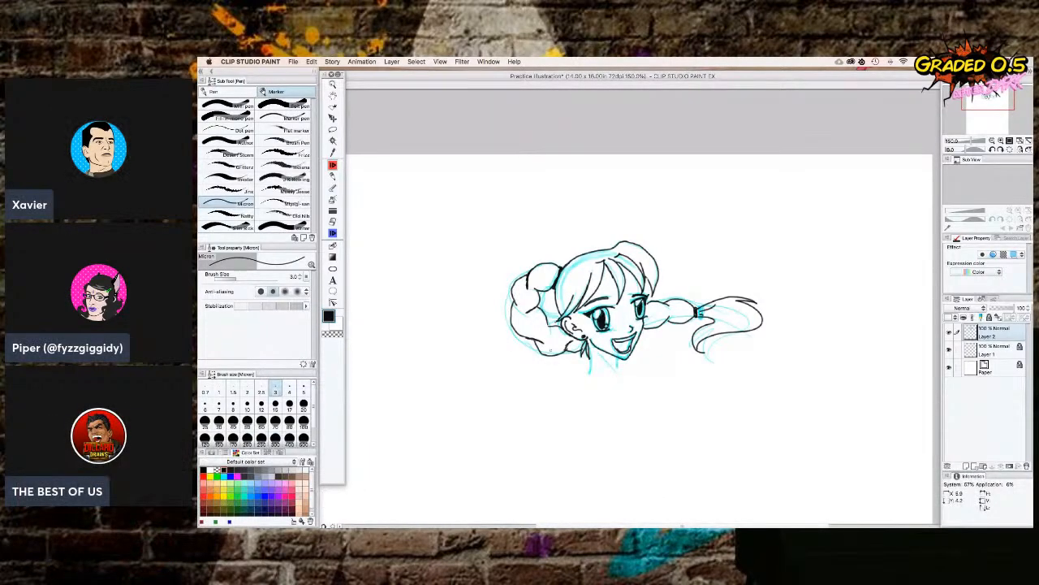
left_click(336, 222)
left_click_drag(568, 351, 570, 341)
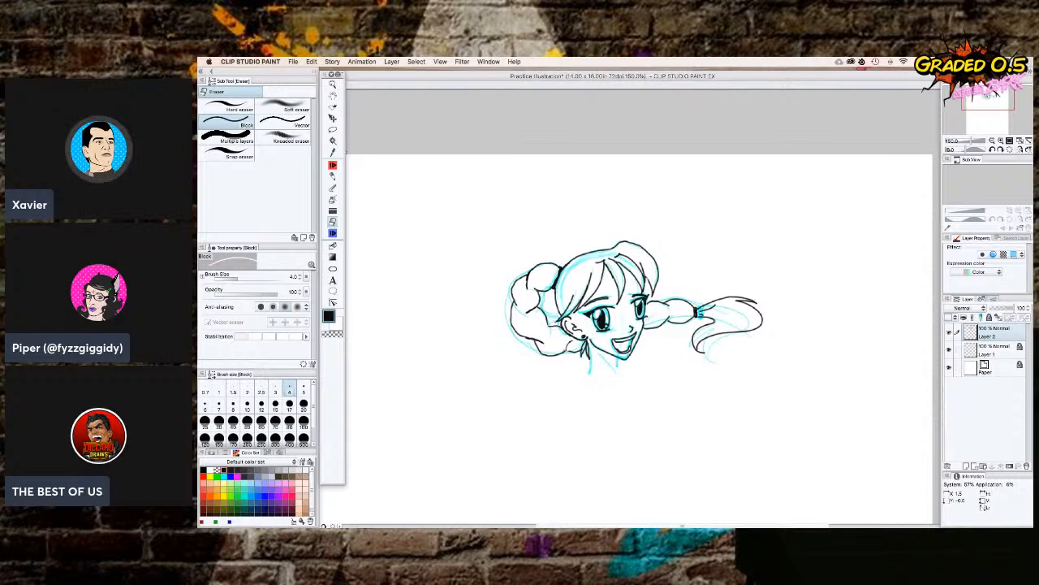
left_click(333, 165)
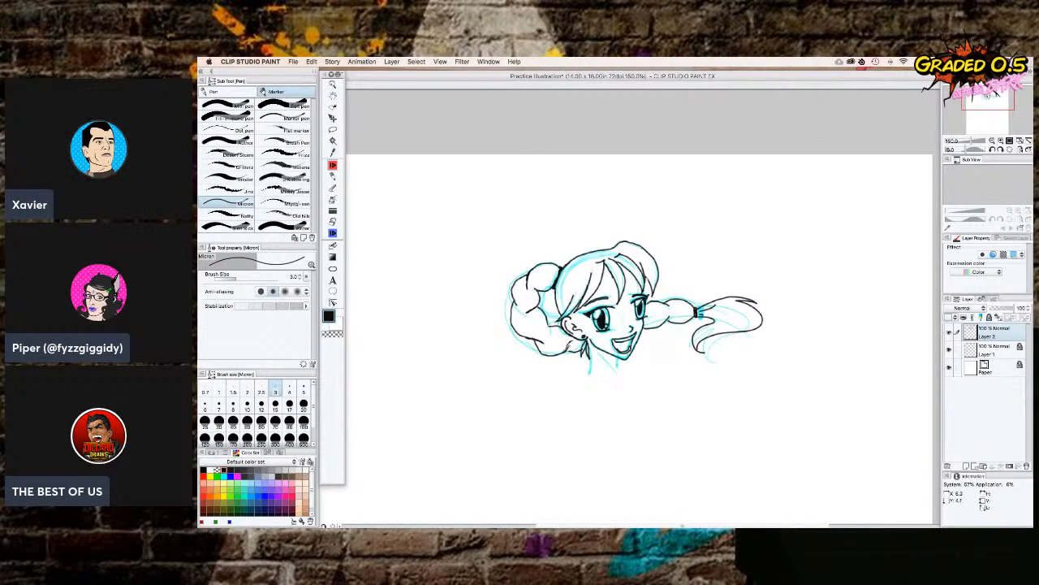
left_click_drag(574, 341, 561, 353)
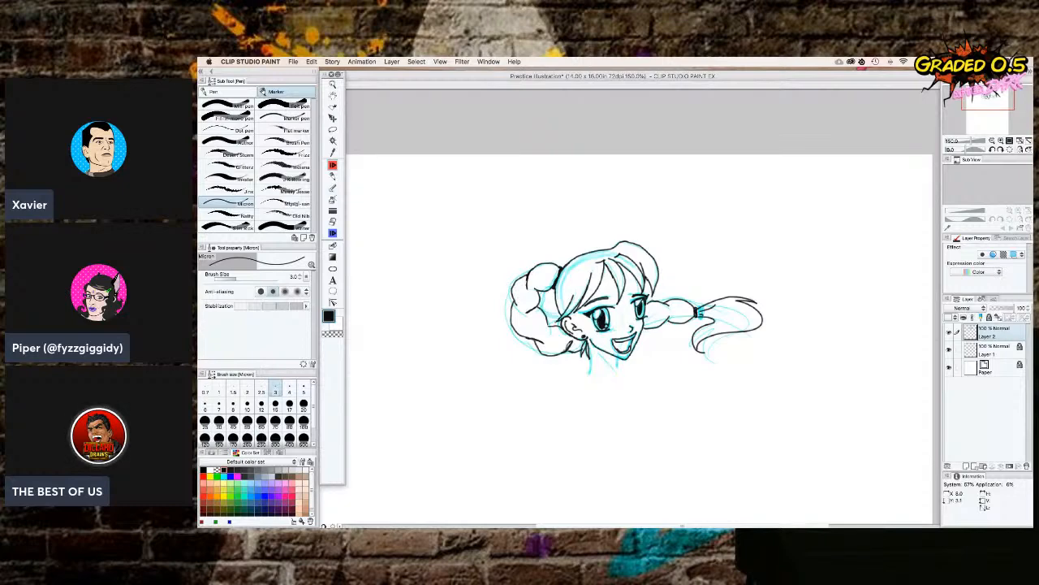
Hide the blue sketch on Layer 1 to examine the line art alone, and show the sketch again.
left_click(950, 350)
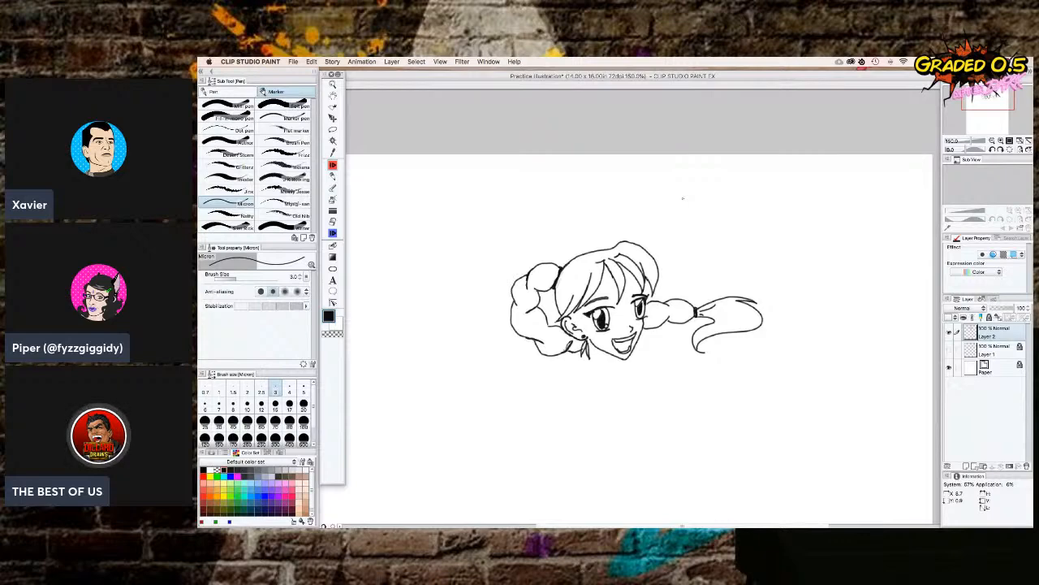
left_click(950, 350)
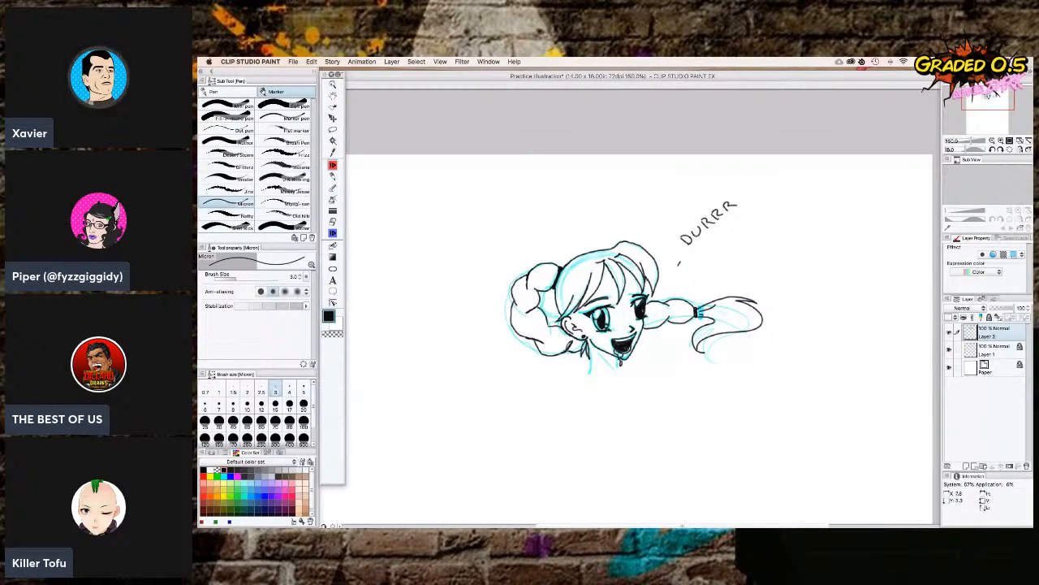
Handwrite the word "Balloons" above the girl's head with the Micron pen.
left_click_drag(596, 193, 605, 189)
left_click_drag(614, 186, 621, 187)
left_click_drag(624, 176, 655, 184)
Erase the handwritten "Balloons" with the Block eraser, raising its brush size to 10.
left_click(332, 221)
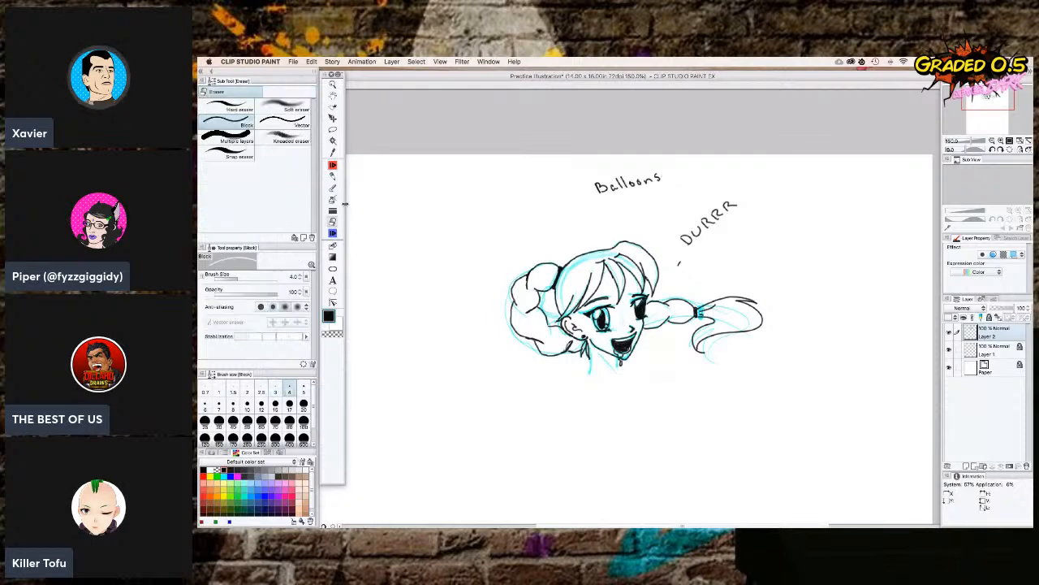
mouse_move(595, 180)
left_mouse_down()
mouse_move(607, 190)
mouse_move(665, 177)
mouse_move(641, 185)
left_mouse_up()
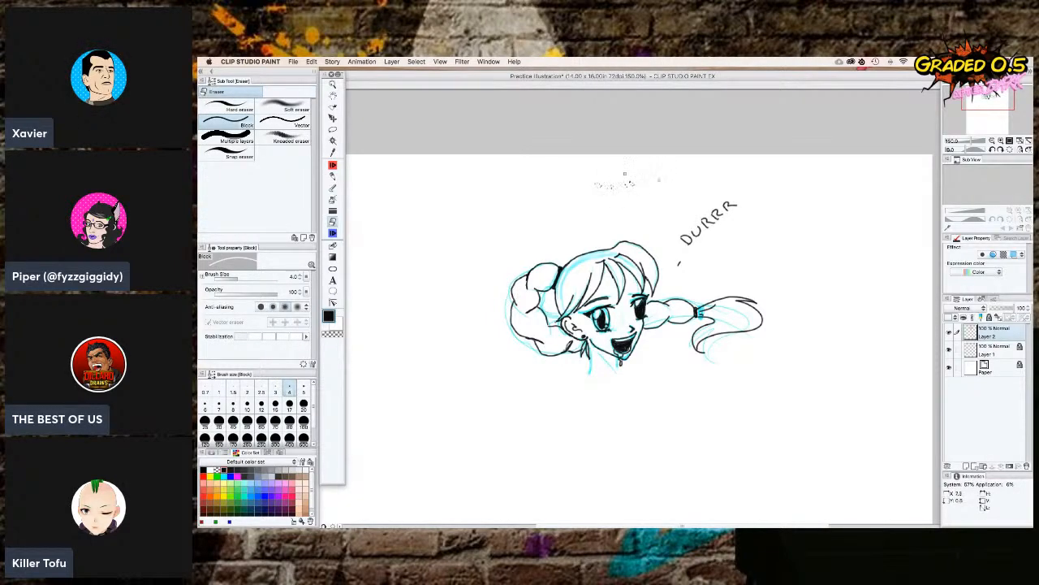
left_click(299, 276)
left_click(247, 403)
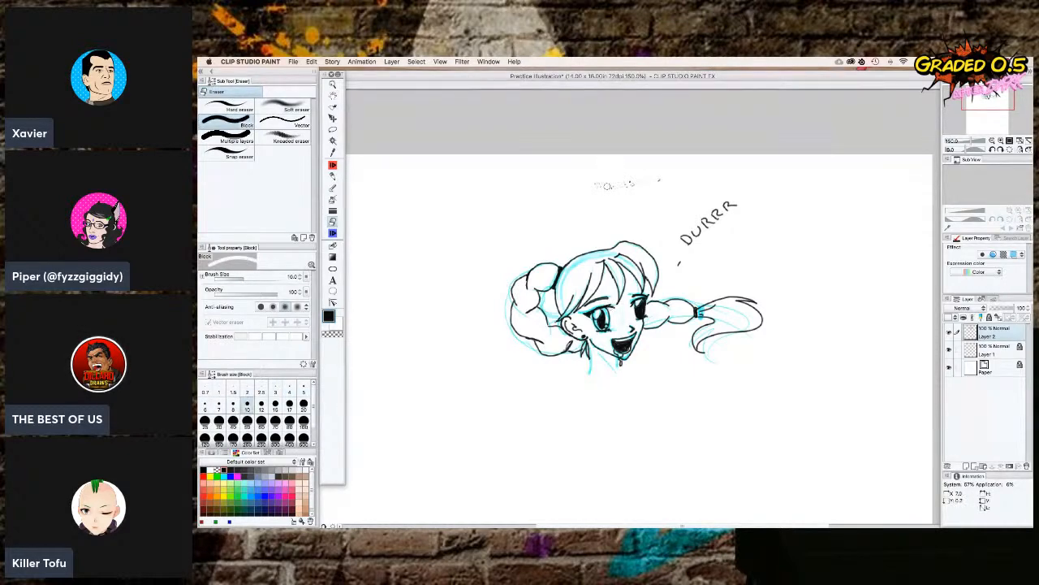
mouse_move(612, 181)
left_mouse_down()
mouse_move(654, 177)
mouse_move(646, 191)
mouse_move(658, 180)
mouse_move(613, 172)
left_mouse_up()
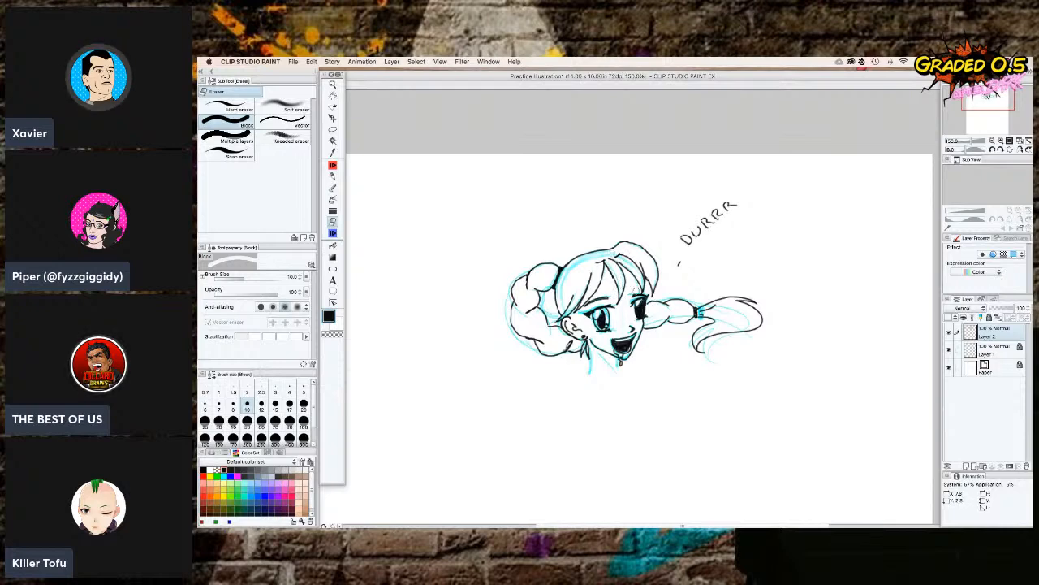
Erase the girl's inked eyes and eyebrows with the Block eraser, and try new Micron pen brows before erasing them too.
mouse_move(636, 300)
left_mouse_down()
mouse_move(638, 314)
mouse_move(647, 297)
mouse_move(639, 301)
mouse_move(648, 299)
mouse_move(646, 313)
mouse_move(608, 305)
mouse_move(581, 316)
mouse_move(593, 325)
mouse_move(612, 318)
mouse_move(602, 300)
mouse_move(588, 307)
mouse_move(602, 297)
left_mouse_up()
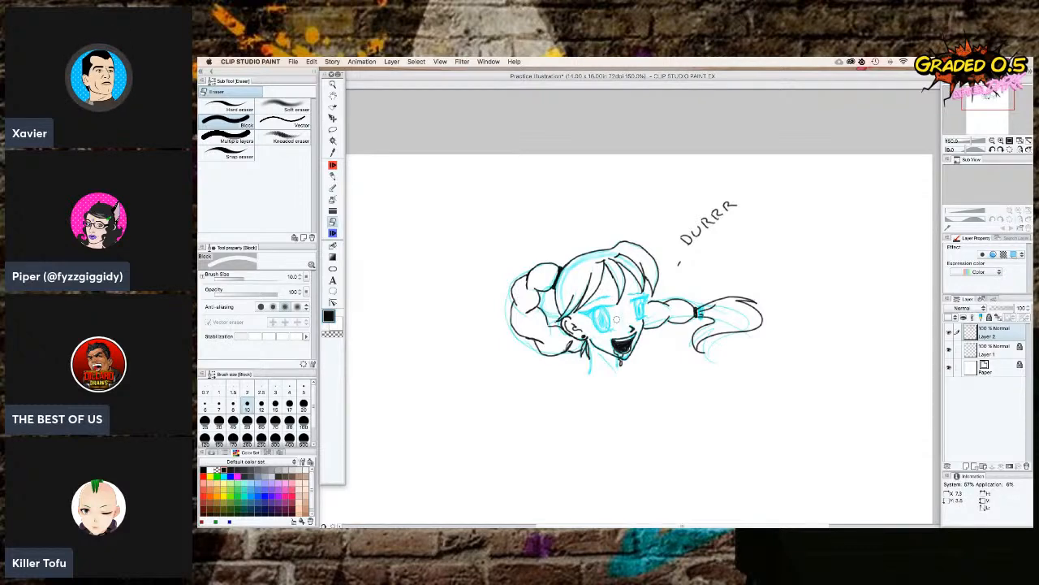
left_click(334, 164)
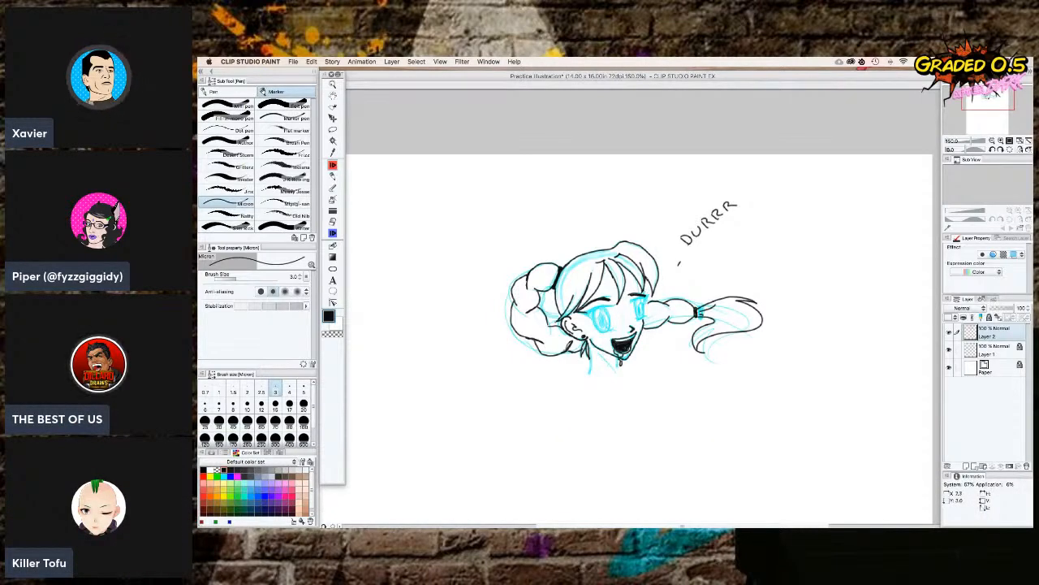
key("e")
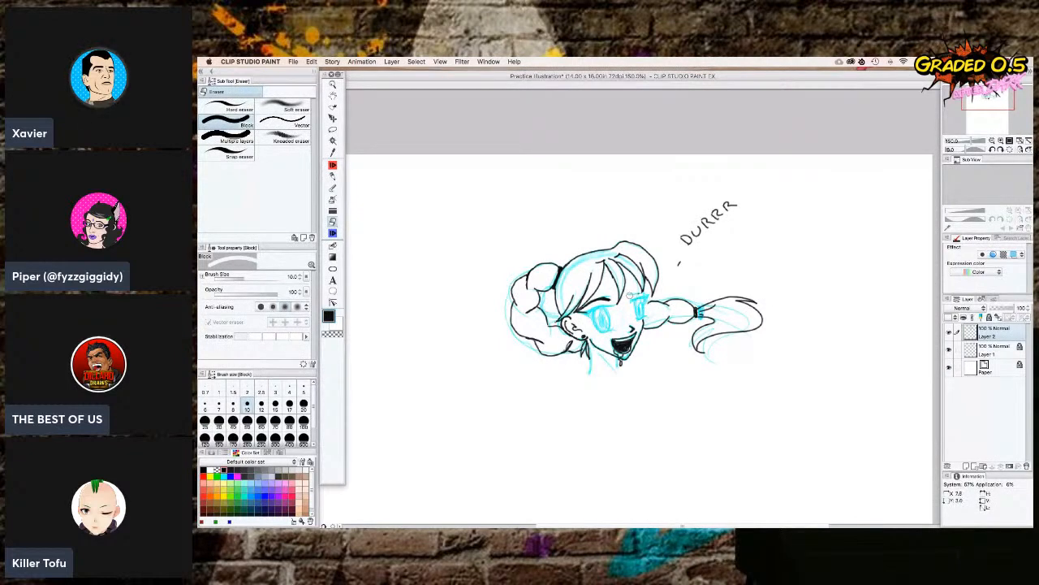
mouse_move(610, 301)
left_mouse_down()
mouse_move(582, 310)
mouse_move(595, 312)
left_mouse_up()
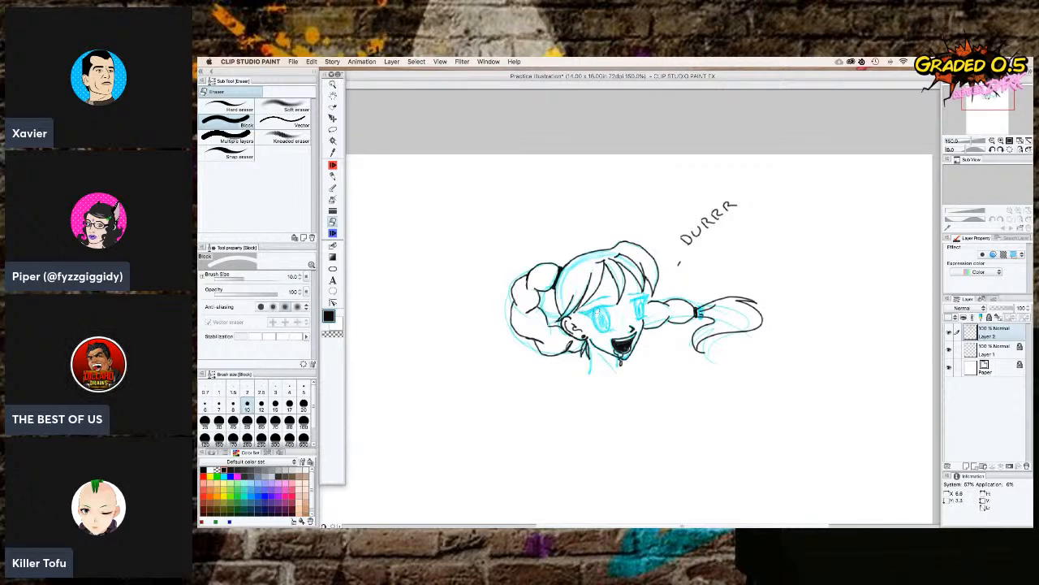
left_click(334, 165)
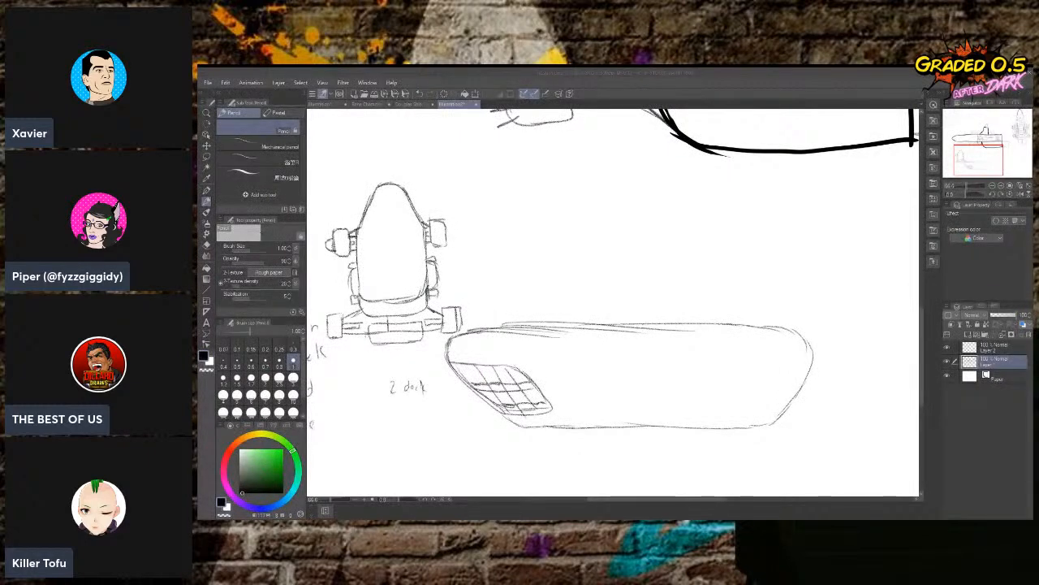
Pencil a boxy engine with rounded end caps on the lower middle of the new side-view hull.
left_click(485, 501)
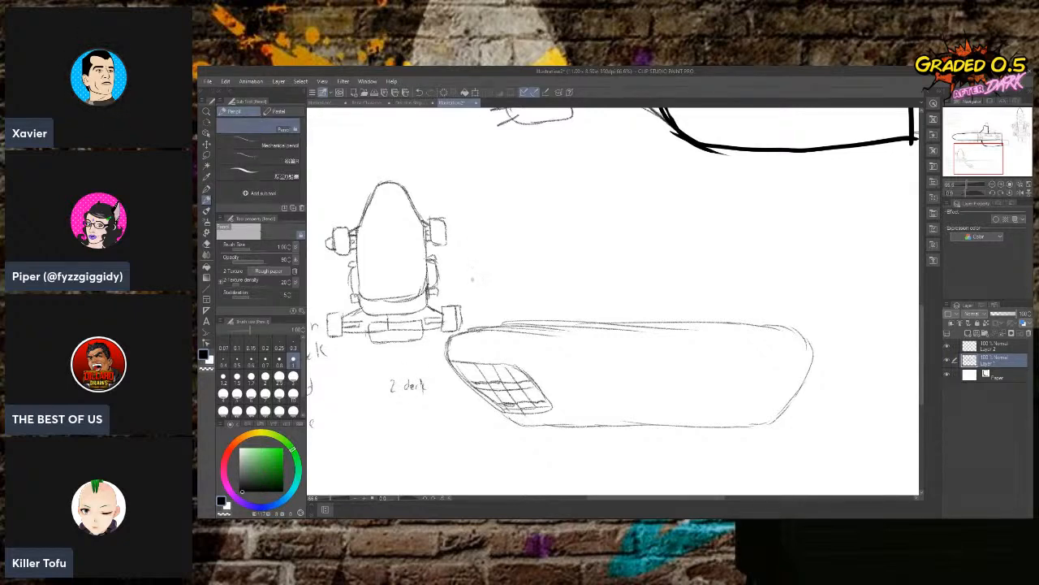
mouse_move(979, 155)
left_mouse_down()
mouse_move(969, 157)
mouse_move(979, 157)
left_mouse_up()
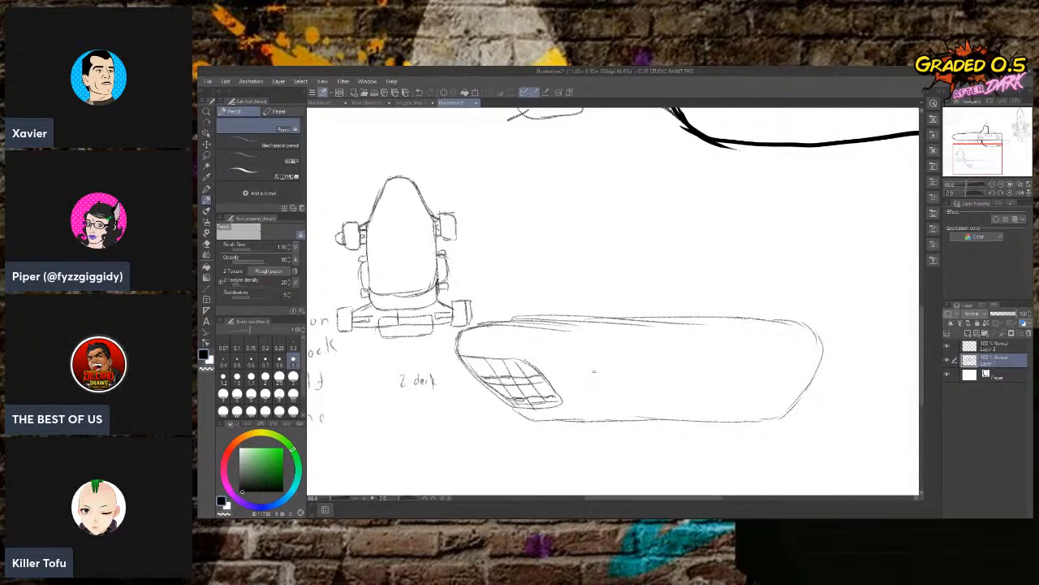
mouse_move(593, 367)
left_mouse_down()
mouse_move(593, 400)
mouse_move(606, 407)
mouse_move(602, 365)
mouse_move(653, 364)
left_mouse_up()
left_click_drag(606, 411, 653, 404)
left_click_drag(645, 363, 647, 406)
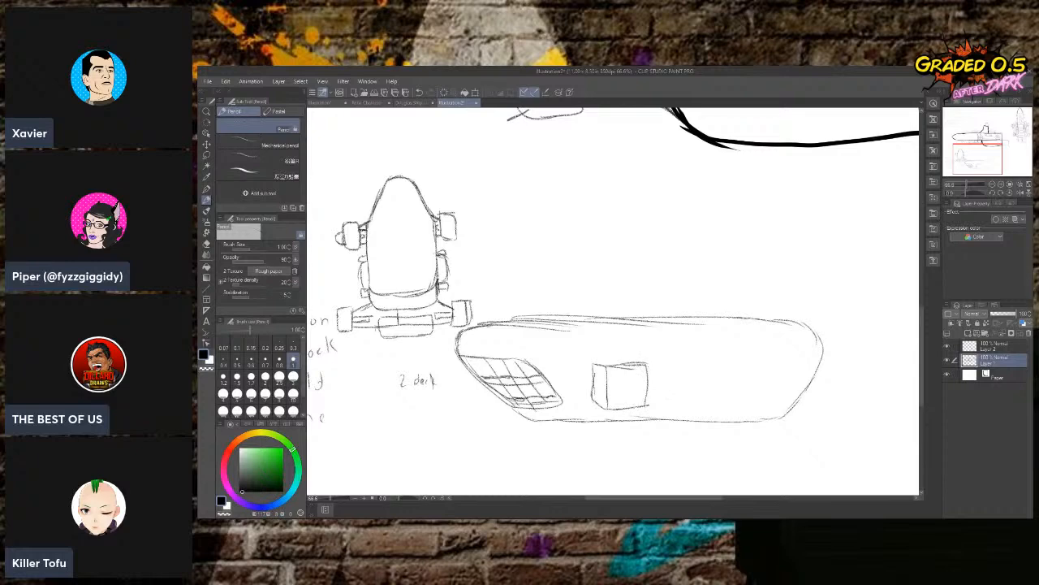
left_click_drag(648, 362, 593, 361)
mouse_move(591, 395)
left_mouse_down()
mouse_move(588, 374)
mouse_move(588, 385)
left_mouse_up()
mouse_move(597, 374)
left_mouse_down()
mouse_move(598, 396)
mouse_move(603, 365)
mouse_move(613, 407)
left_mouse_up()
mouse_move(614, 384)
left_mouse_down()
mouse_move(648, 406)
mouse_move(660, 395)
mouse_move(651, 392)
mouse_move(655, 366)
mouse_move(662, 390)
left_mouse_up()
left_click_drag(635, 356, 652, 367)
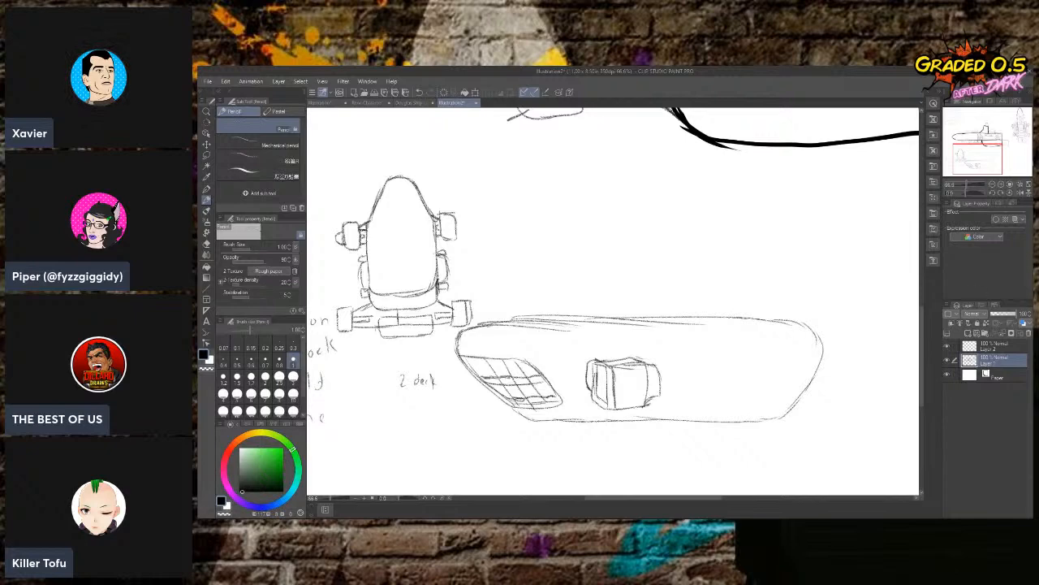
Pencil a square hatch framed by two vertical bars behind the middle engine, and erase stray lines near the hull's upper edge.
mouse_move(973, 159)
left_mouse_down()
mouse_move(960, 120)
mouse_move(963, 166)
mouse_move(963, 154)
left_mouse_up()
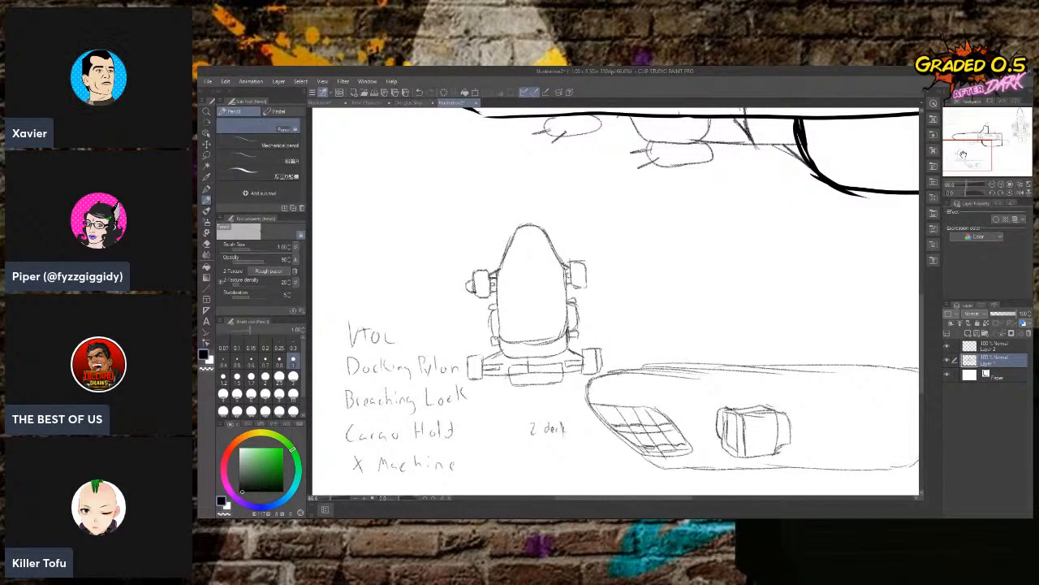
mouse_move(963, 155)
left_mouse_down()
mouse_move(969, 138)
mouse_move(968, 154)
mouse_move(1010, 119)
mouse_move(975, 163)
left_mouse_up()
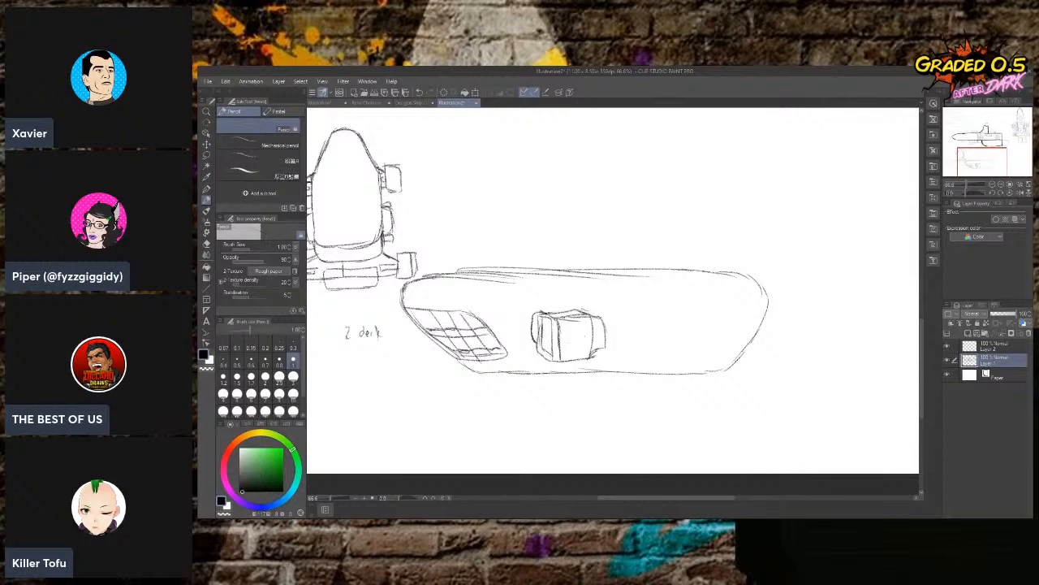
left_click_drag(542, 310, 579, 310)
mouse_move(621, 347)
left_mouse_down()
mouse_move(629, 303)
mouse_move(634, 346)
mouse_move(622, 349)
left_mouse_up()
left_click_drag(640, 337, 641, 340)
key("e")
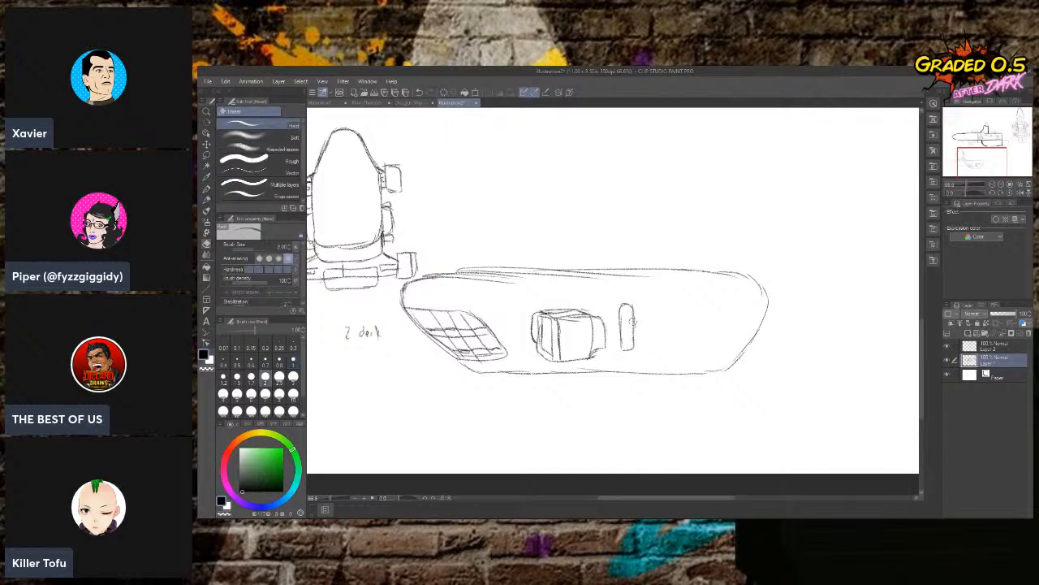
mouse_move(635, 338)
left_mouse_down()
mouse_move(623, 350)
mouse_move(621, 311)
mouse_move(630, 306)
mouse_move(622, 355)
mouse_move(629, 338)
left_mouse_up()
key("p")
mouse_move(622, 354)
left_mouse_down()
mouse_move(629, 324)
mouse_move(633, 357)
mouse_move(627, 317)
mouse_move(662, 352)
mouse_move(667, 315)
mouse_move(669, 355)
mouse_move(643, 323)
mouse_move(657, 322)
mouse_move(637, 354)
mouse_move(662, 355)
mouse_move(661, 334)
mouse_move(658, 355)
mouse_move(632, 346)
mouse_move(633, 327)
mouse_move(661, 326)
mouse_move(660, 346)
mouse_move(633, 350)
left_mouse_up()
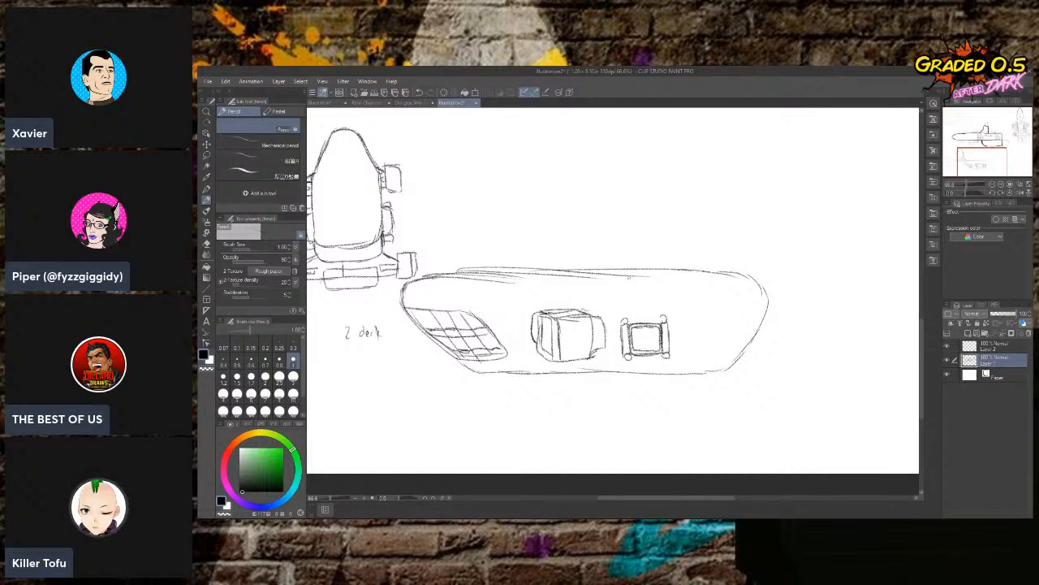
key("e")
mouse_move(508, 282)
left_mouse_down()
mouse_move(483, 279)
mouse_move(536, 279)
mouse_move(482, 278)
mouse_move(517, 276)
left_mouse_up()
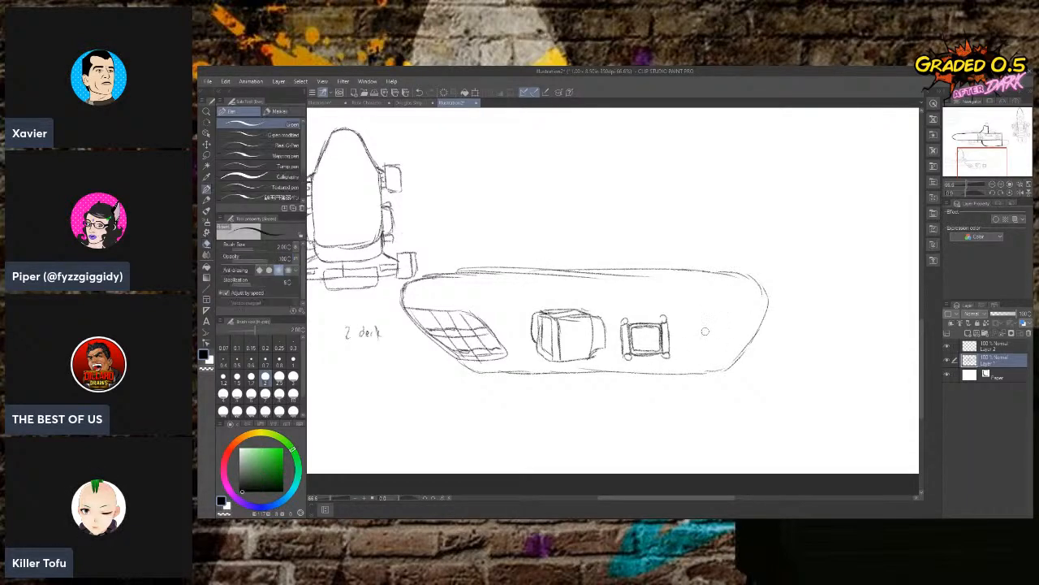
Pencil a large engine box with mounting struts over the side view's stern, and erase the hull outline running through it.
key("p")
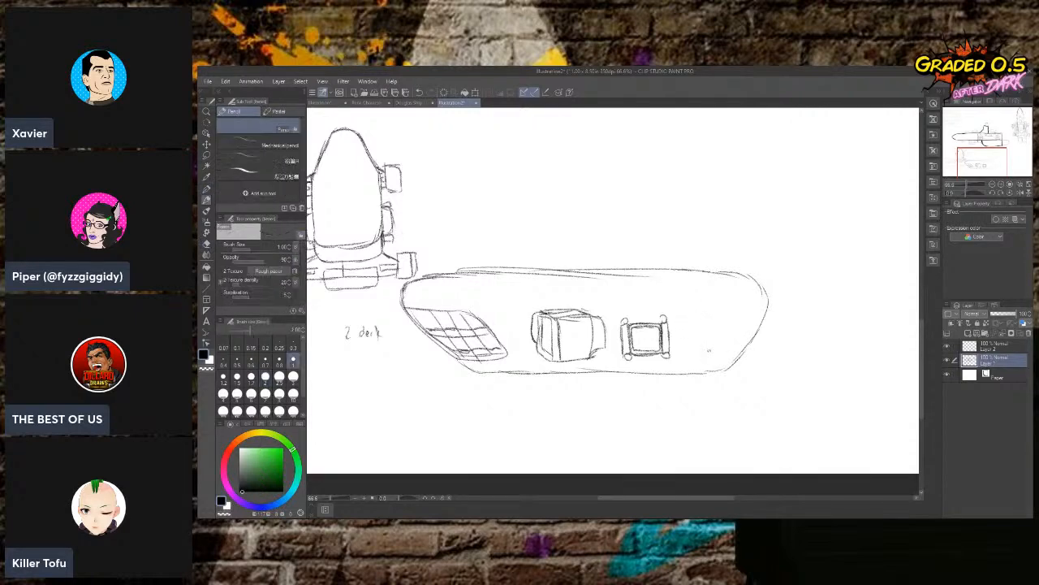
mouse_move(691, 341)
left_mouse_down()
mouse_move(710, 343)
mouse_move(717, 322)
mouse_move(714, 354)
left_mouse_up()
mouse_move(714, 316)
left_mouse_down()
mouse_move(716, 351)
mouse_move(725, 316)
mouse_move(737, 329)
mouse_move(735, 363)
left_mouse_up()
left_click_drag(735, 363, 720, 362)
mouse_move(734, 322)
left_mouse_down()
mouse_move(785, 312)
mouse_move(797, 321)
left_mouse_up()
left_click_drag(729, 364, 769, 363)
mouse_move(788, 322)
left_mouse_down()
mouse_move(788, 359)
mouse_move(760, 364)
mouse_move(734, 360)
mouse_move(720, 323)
left_mouse_up()
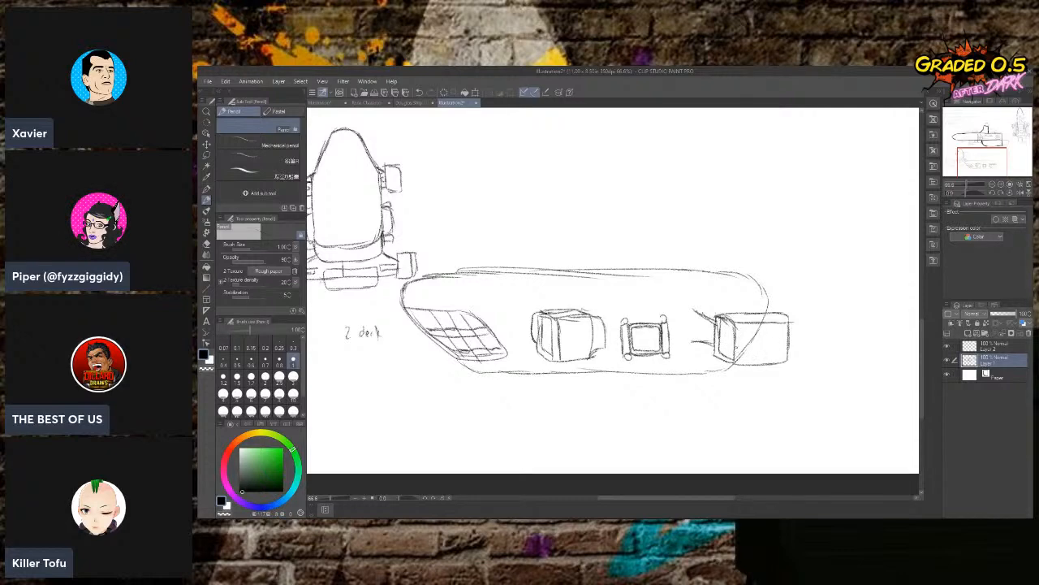
key("e")
mouse_move(755, 336)
left_mouse_down()
mouse_move(770, 317)
mouse_move(760, 319)
left_mouse_up()
Close the engine mount, reshape the hull's stern with a curved upper edge and a cut lower corner, and erase the old outline.
key("p")
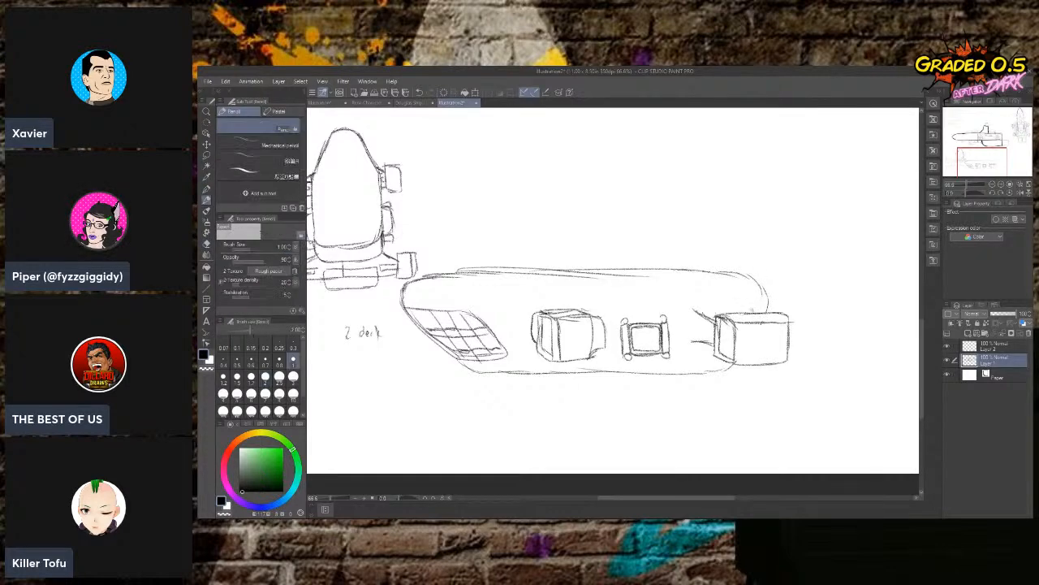
left_click_drag(695, 311, 693, 341)
left_click_drag(764, 276, 768, 302)
left_click_drag(751, 306, 761, 315)
mouse_move(762, 302)
left_mouse_down()
mouse_move(730, 301)
mouse_move(684, 271)
mouse_move(649, 270)
left_mouse_up()
key("e")
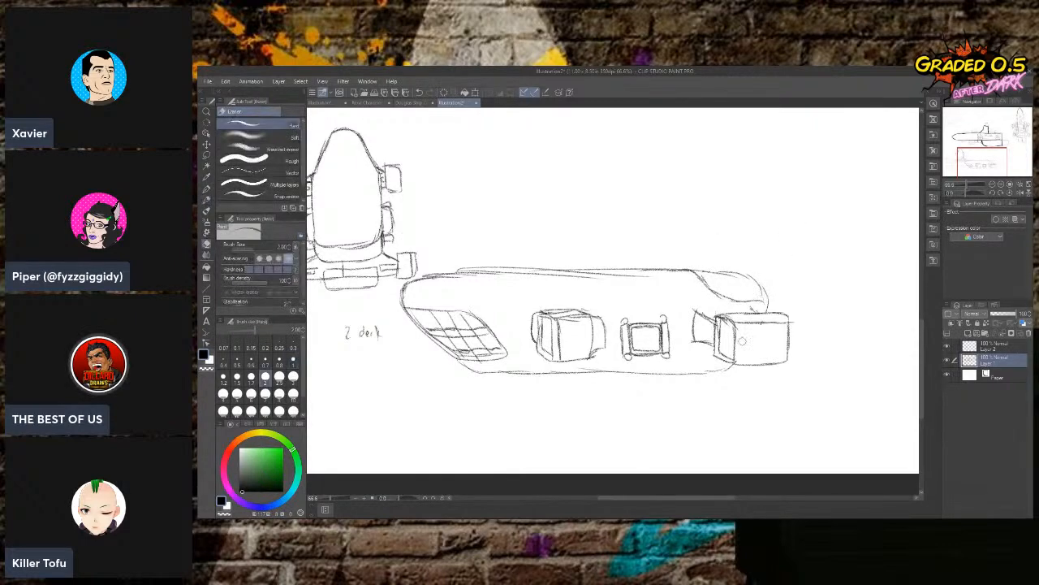
key("p")
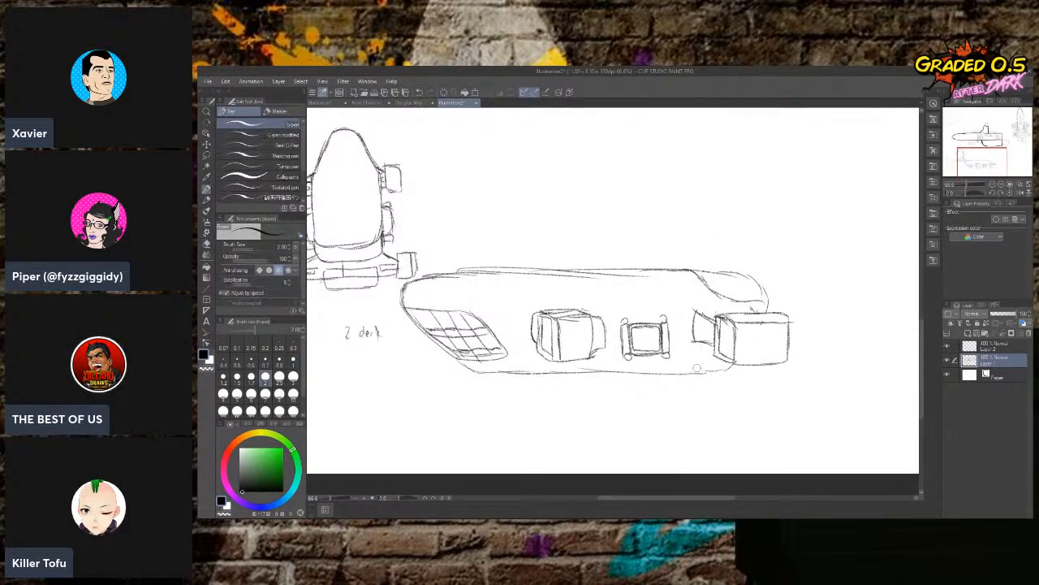
left_click_drag(701, 373, 726, 362)
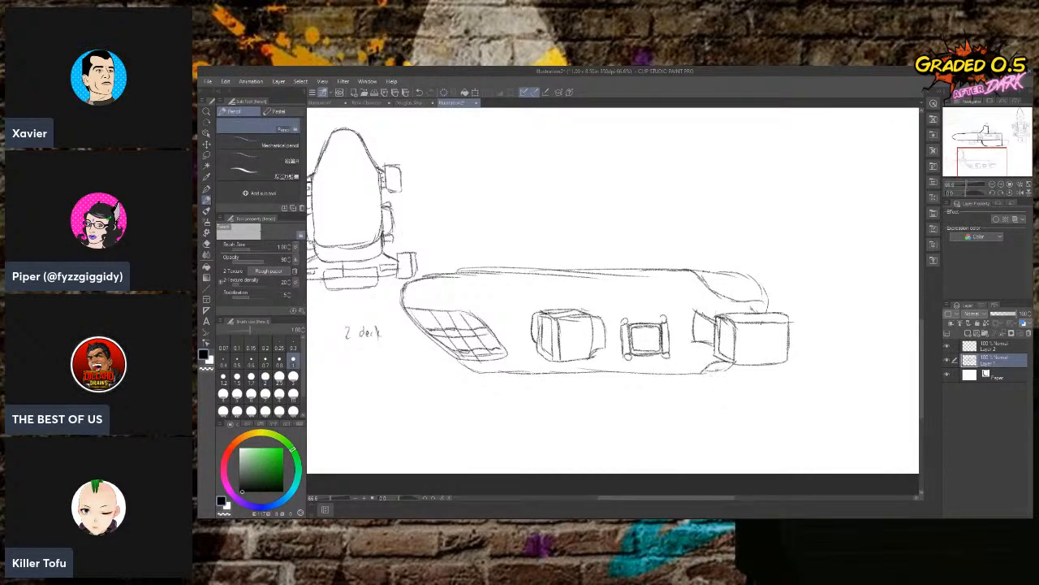
key("e")
left_click_drag(735, 372, 731, 368)
mouse_move(771, 288)
left_mouse_down()
mouse_move(708, 270)
mouse_move(772, 294)
mouse_move(746, 281)
left_mouse_up()
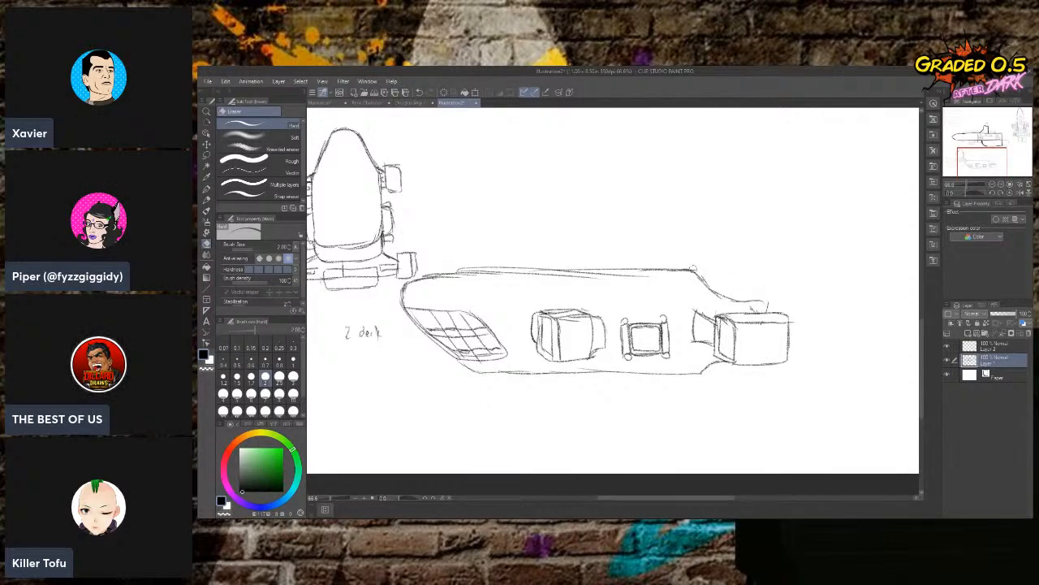
Pencil four small square ports on the side-view hull, two near the cockpit and two near the stern engine.
key("p")
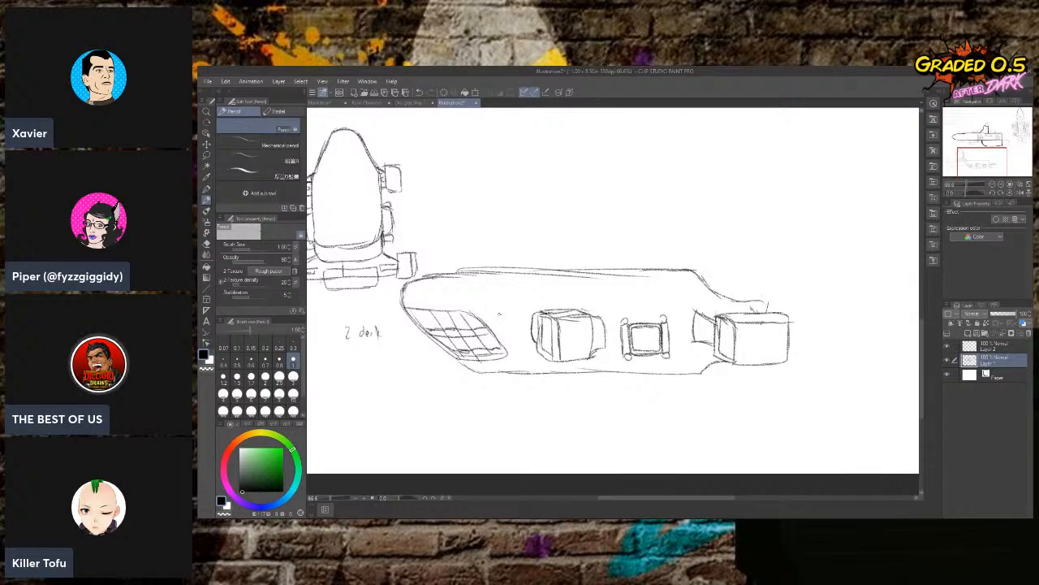
mouse_move(501, 304)
left_mouse_down()
mouse_move(504, 317)
mouse_move(519, 303)
mouse_move(505, 318)
left_mouse_up()
mouse_move(521, 369)
left_mouse_down()
mouse_move(523, 356)
mouse_move(528, 367)
left_mouse_up()
mouse_move(676, 305)
left_mouse_down()
mouse_move(682, 297)
mouse_move(692, 308)
mouse_move(676, 307)
left_mouse_up()
mouse_move(684, 355)
left_mouse_down()
mouse_move(699, 362)
mouse_move(685, 365)
left_mouse_up()
Pencil a long strip under the hull, a raised bulge at the upper stern and a contour line along the upper hull.
mouse_move(503, 372)
left_mouse_down()
mouse_move(491, 378)
mouse_move(712, 380)
left_mouse_up()
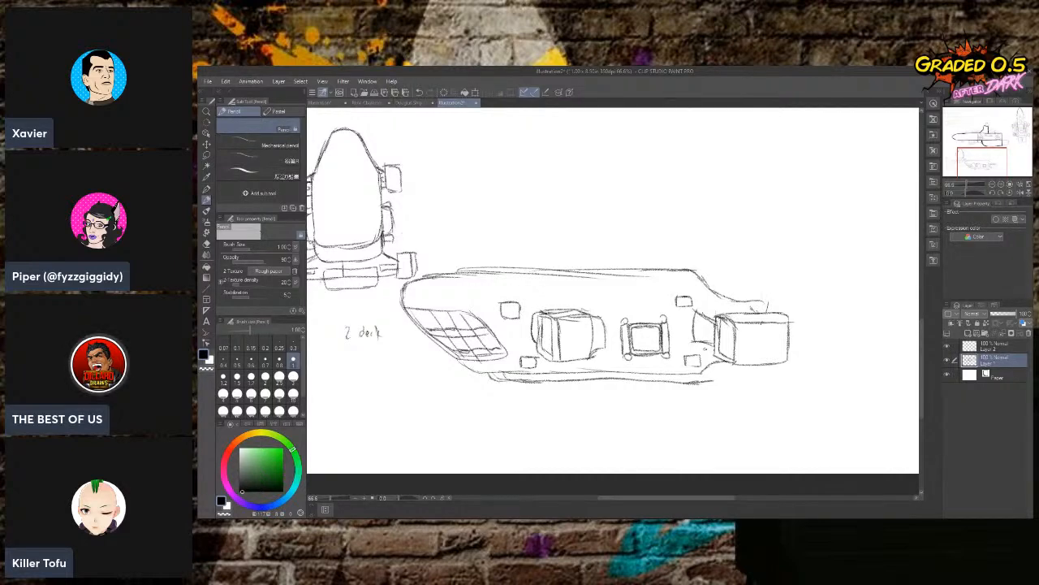
left_click_drag(711, 380, 721, 372)
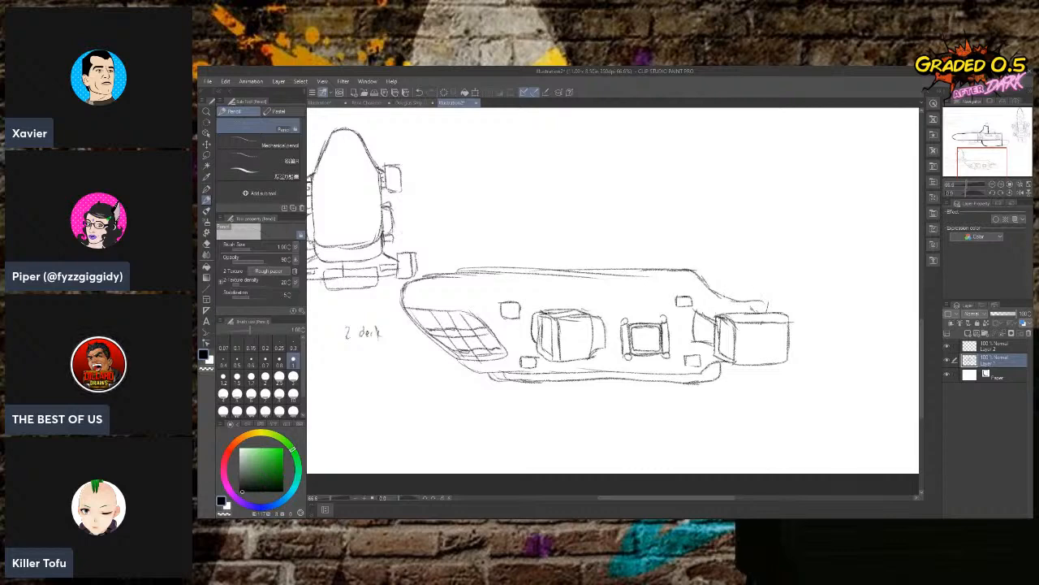
mouse_move(725, 295)
left_mouse_down()
mouse_move(715, 275)
mouse_move(694, 271)
left_mouse_up()
mouse_move(457, 295)
left_mouse_down()
mouse_move(658, 293)
mouse_move(629, 293)
mouse_move(627, 277)
mouse_move(524, 275)
left_mouse_up()
key("e")
key("p")
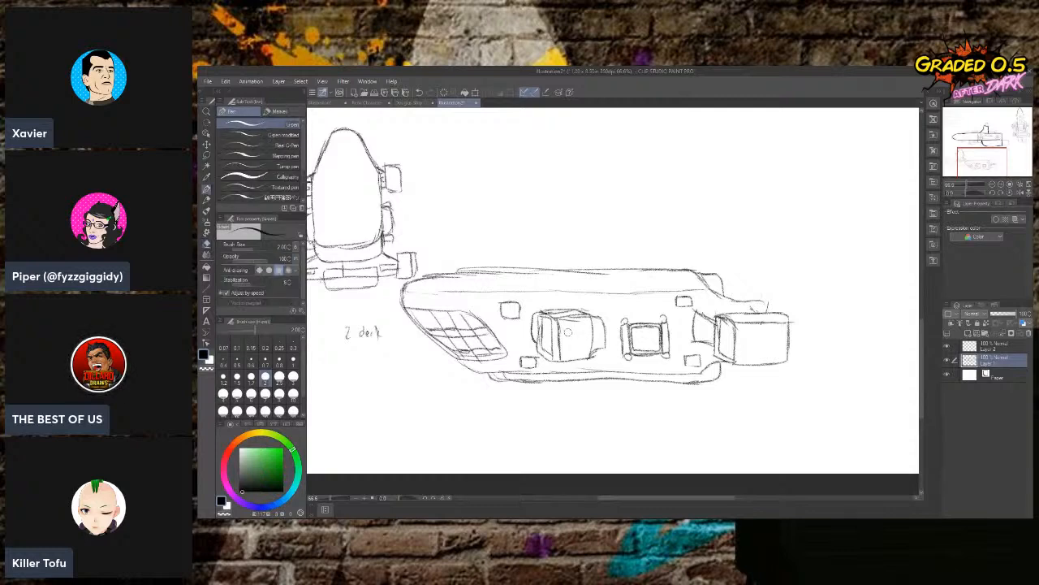
Pencil a line joining the stern engine's mount to the hull's tail, and a rounded nozzle at the engine's rear.
key("p")
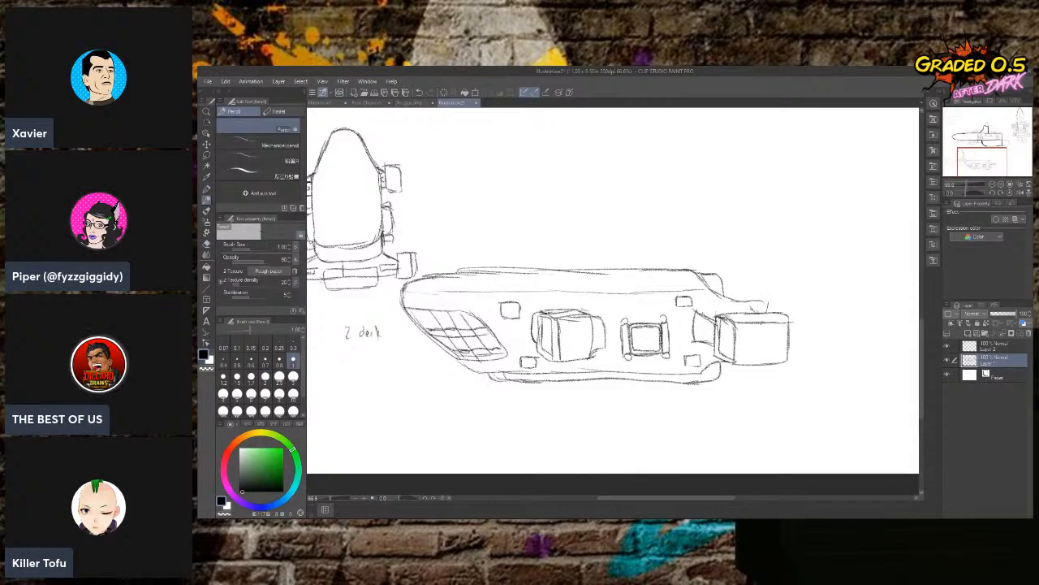
left_click_drag(696, 309, 752, 309)
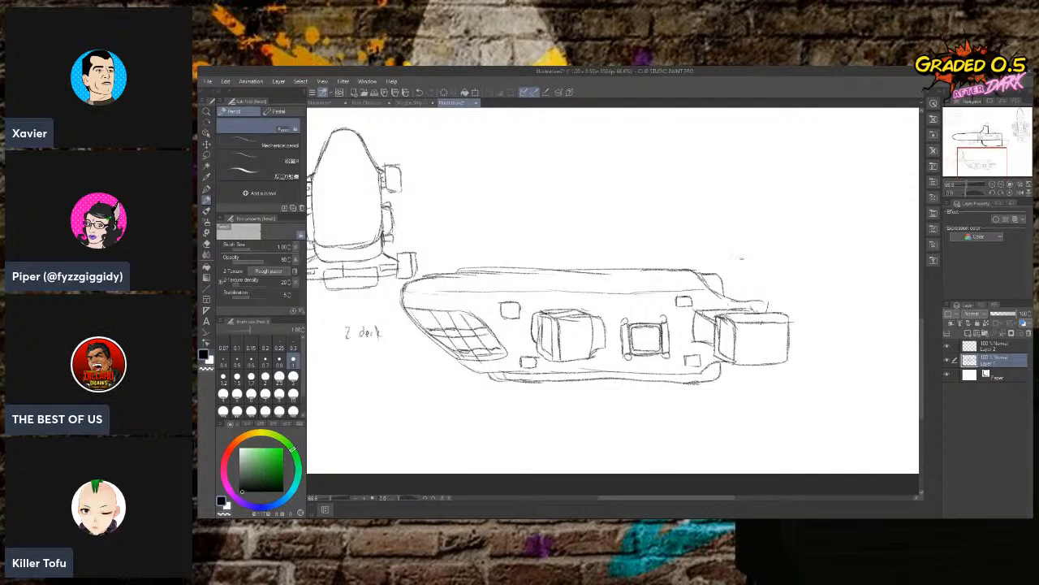
mouse_move(766, 362)
left_mouse_down()
mouse_move(794, 350)
mouse_move(795, 320)
mouse_move(809, 320)
mouse_move(808, 347)
mouse_move(784, 354)
left_mouse_up()
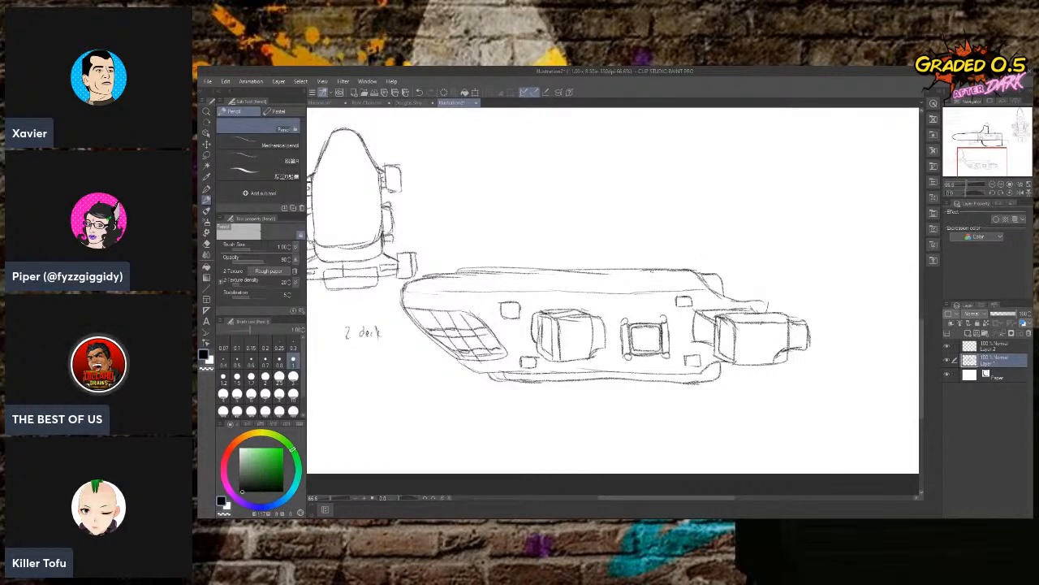
Pencil a swept tail fin with a rudder on the side view's stern, and its narrow pointed outline on the top view.
mouse_move(673, 267)
left_mouse_down()
mouse_move(719, 231)
mouse_move(768, 224)
mouse_move(776, 310)
mouse_move(771, 226)
mouse_move(718, 229)
mouse_move(765, 244)
mouse_move(763, 297)
mouse_move(773, 297)
mouse_move(760, 297)
left_mouse_up()
left_click_drag(760, 250, 758, 291)
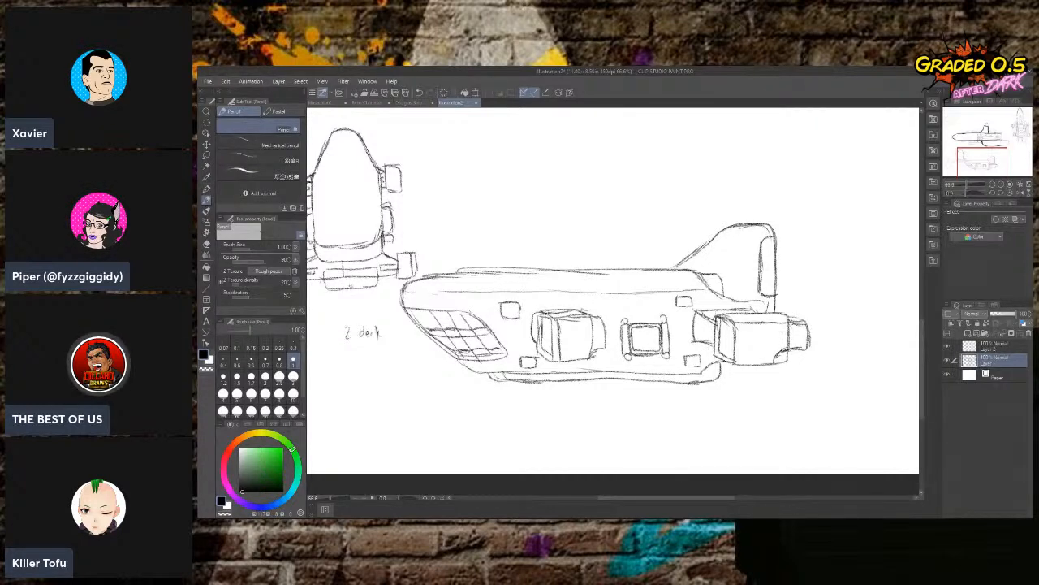
mouse_move(346, 287)
left_mouse_down()
mouse_move(344, 233)
mouse_move(349, 296)
left_mouse_up()
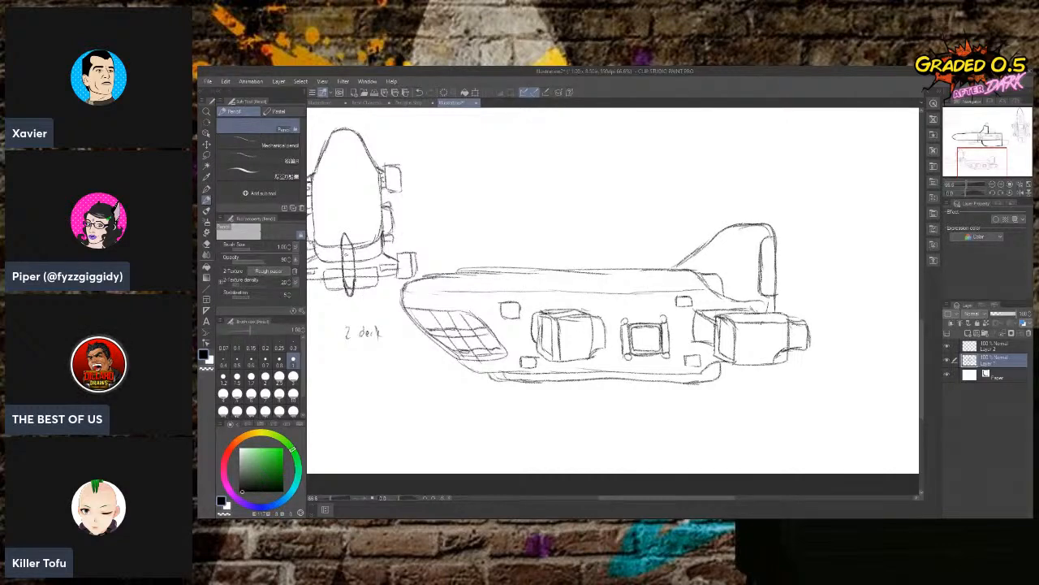
left_click_drag(342, 253, 345, 230)
Lasso the whole side-view ship, move it a short distance to the right away from the top view, and deselect.
left_click(208, 155)
mouse_move(496, 387)
left_mouse_down()
mouse_move(406, 324)
mouse_move(396, 283)
mouse_move(495, 241)
mouse_move(735, 198)
mouse_move(797, 205)
mouse_move(819, 241)
mouse_move(828, 353)
mouse_move(761, 398)
mouse_move(665, 409)
mouse_move(490, 389)
left_mouse_up()
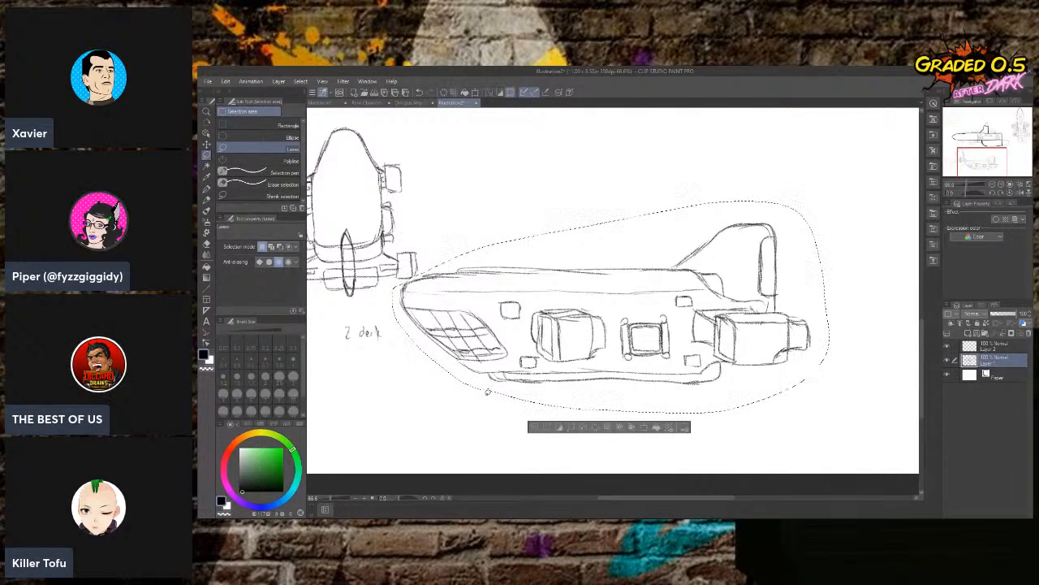
left_click(206, 143)
left_click_drag(579, 331, 646, 324)
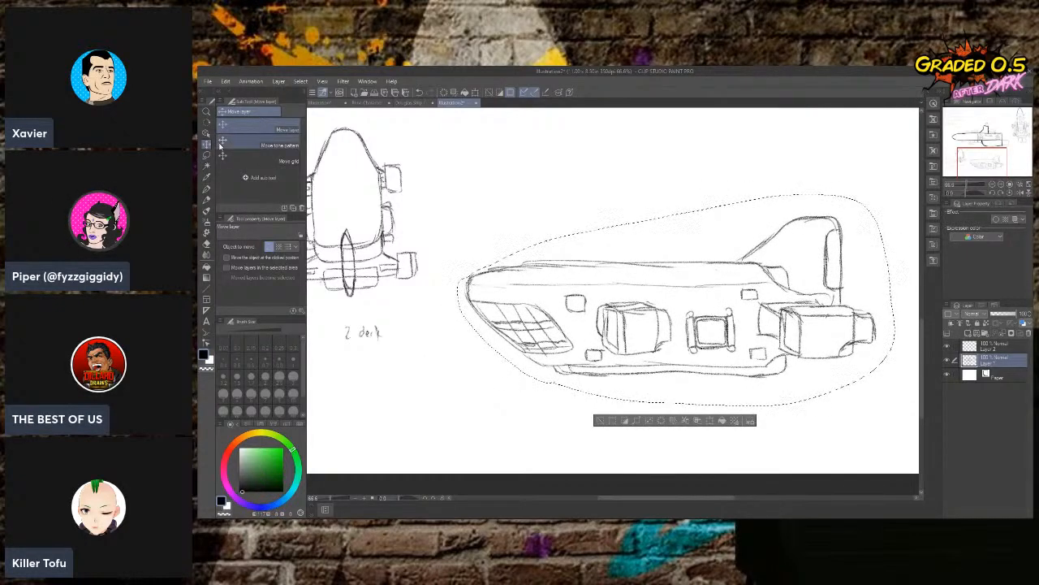
left_click(208, 156)
left_click(418, 136)
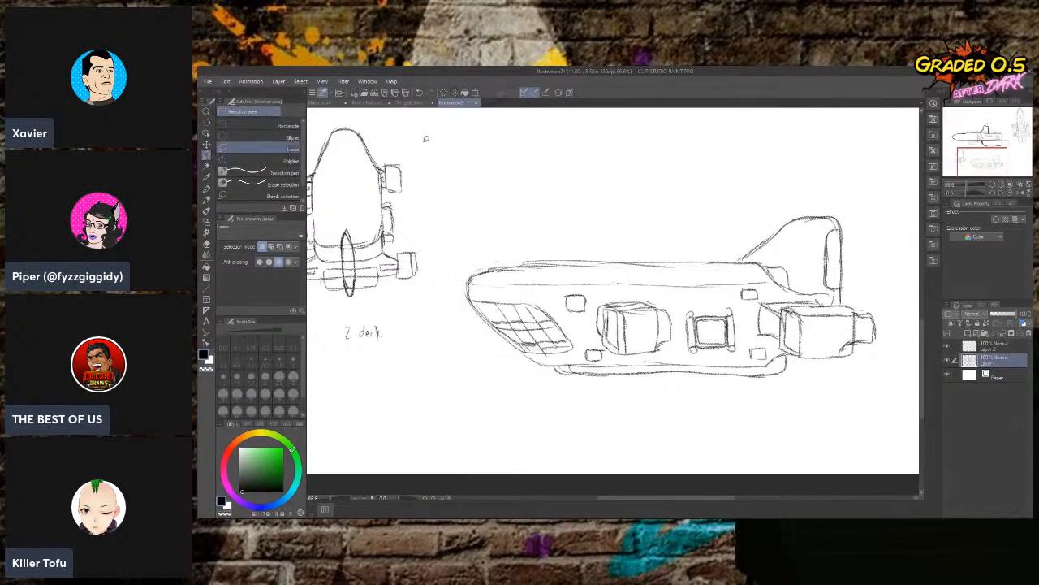
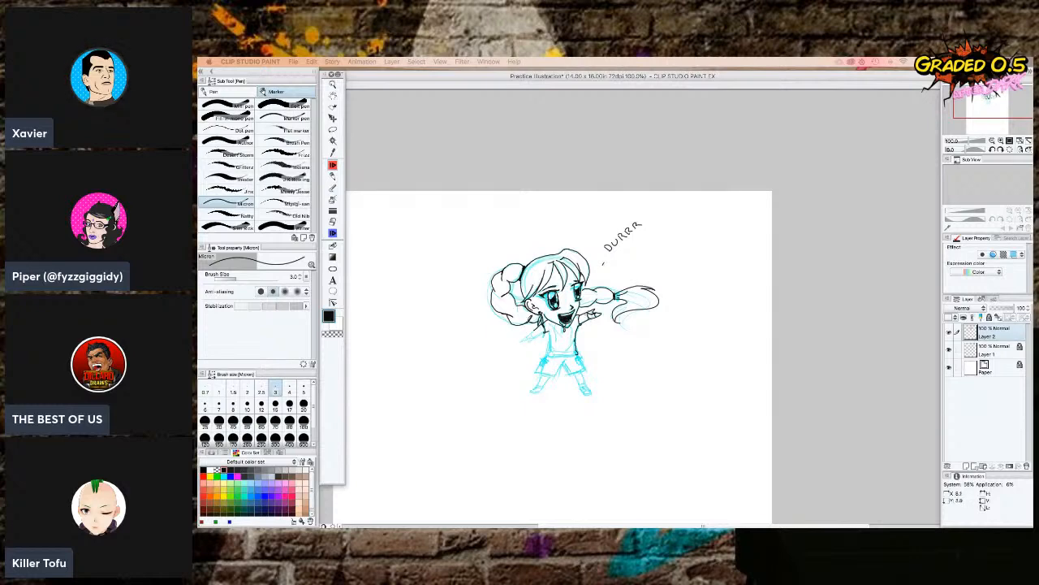
Ink the girl's outstretched hand, both legs and her shoes over the blue sketch.
left_click(591, 316)
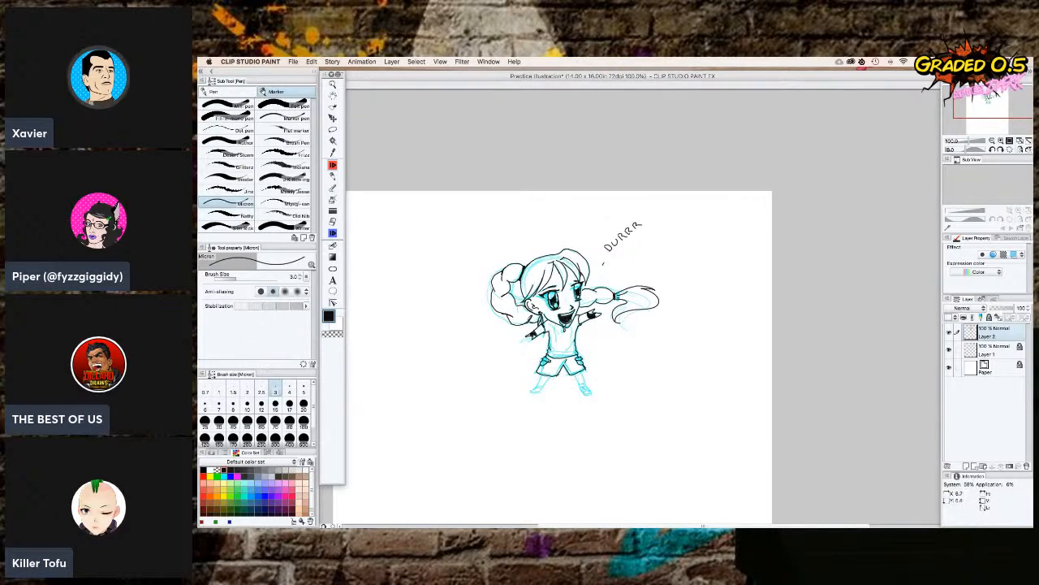
mouse_move(542, 372)
left_mouse_down()
mouse_move(530, 393)
mouse_move(542, 388)
left_mouse_up()
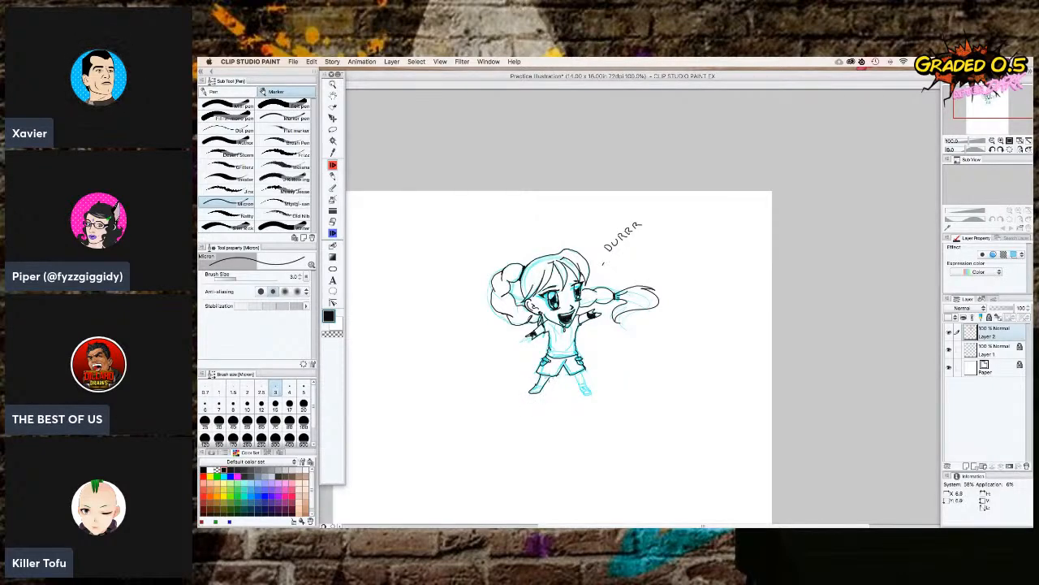
left_click_drag(550, 373, 543, 387)
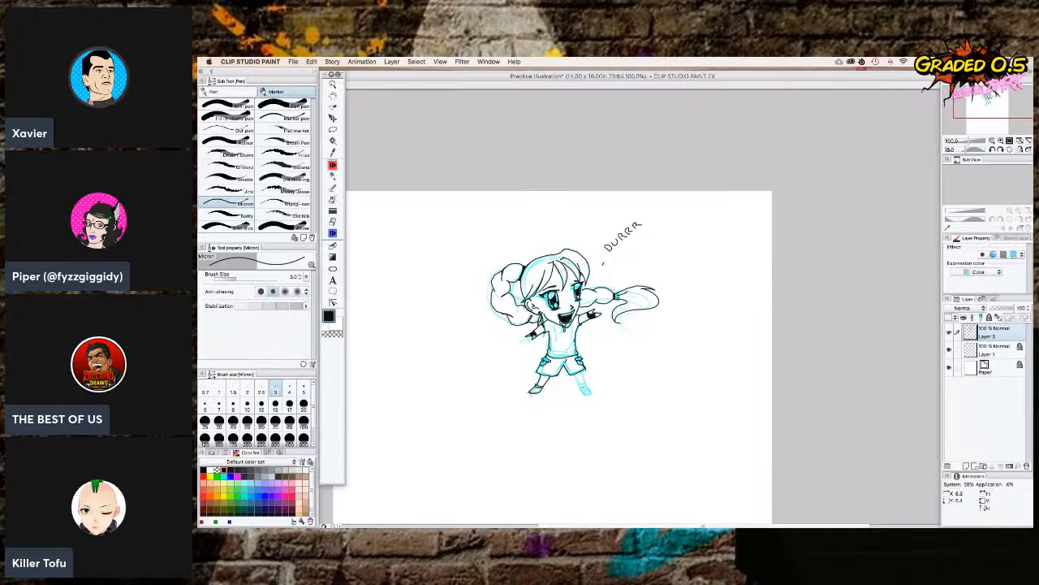
left_click_drag(534, 388, 543, 394)
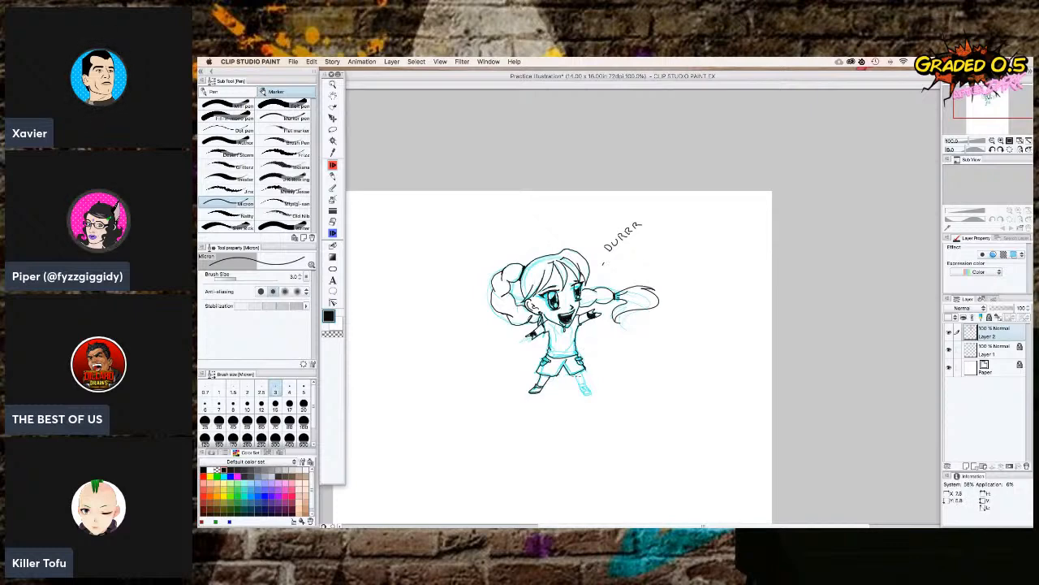
left_click_drag(572, 372, 584, 392)
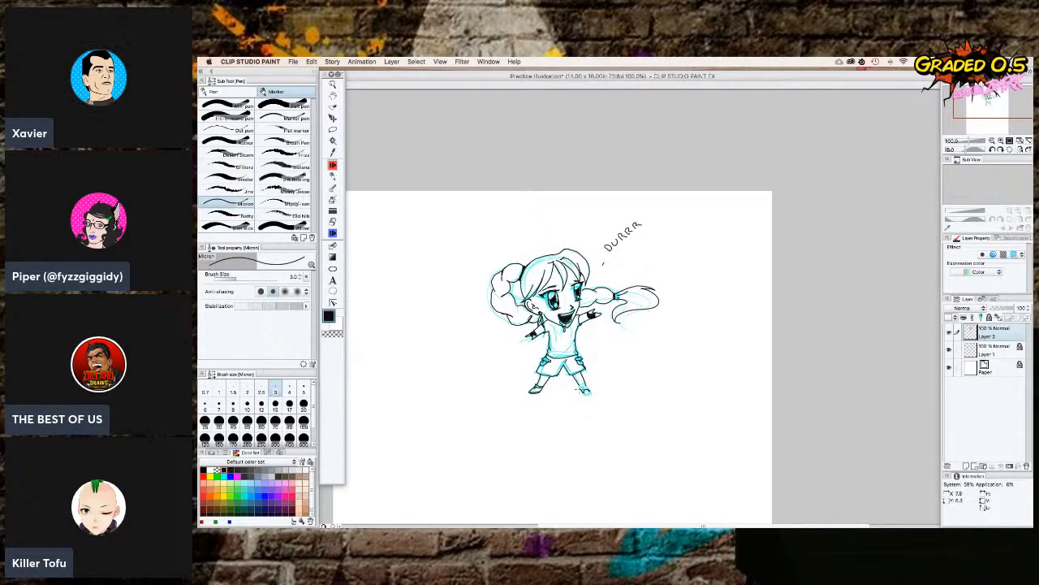
left_click_drag(586, 392, 592, 392)
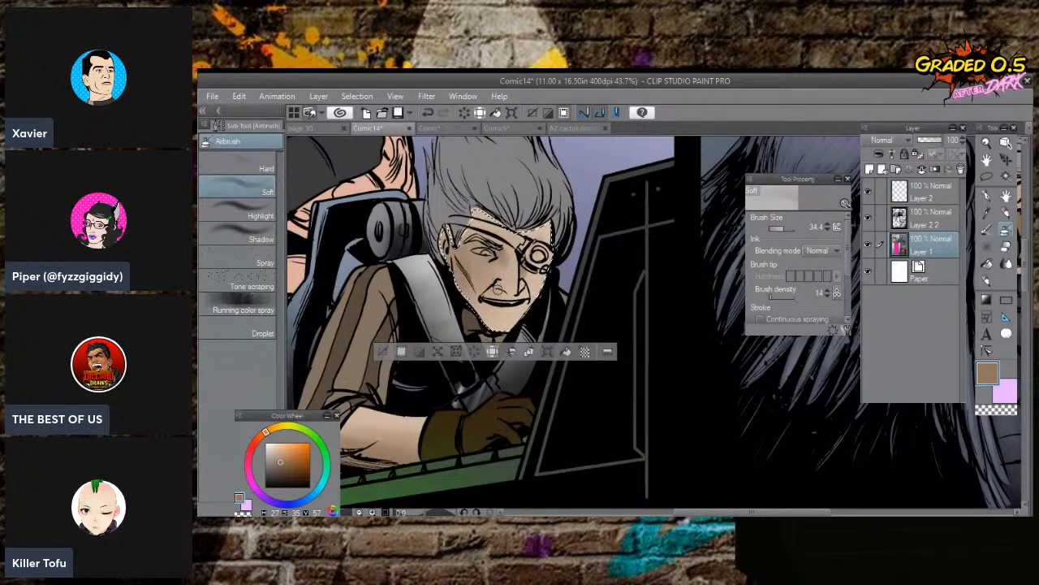
Deselect the man's face and airbrush soft highlights on it at size 20.7, using a lighter version of the sampled chin skin tone.
key("ctrl+d")
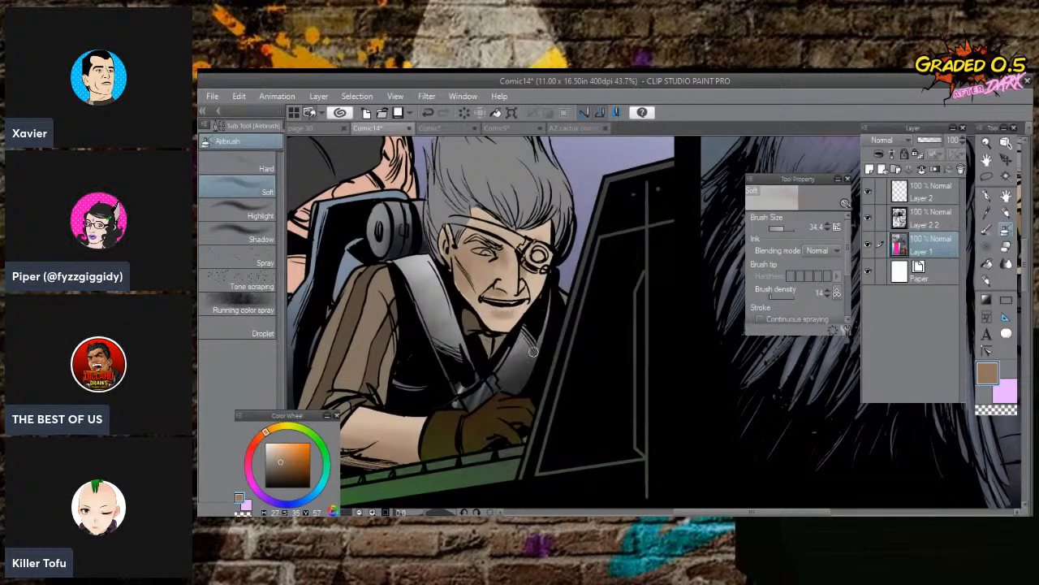
left_click(781, 229)
left_click(497, 315, "alt")
left_click(503, 317, "alt")
left_click(506, 320, "alt")
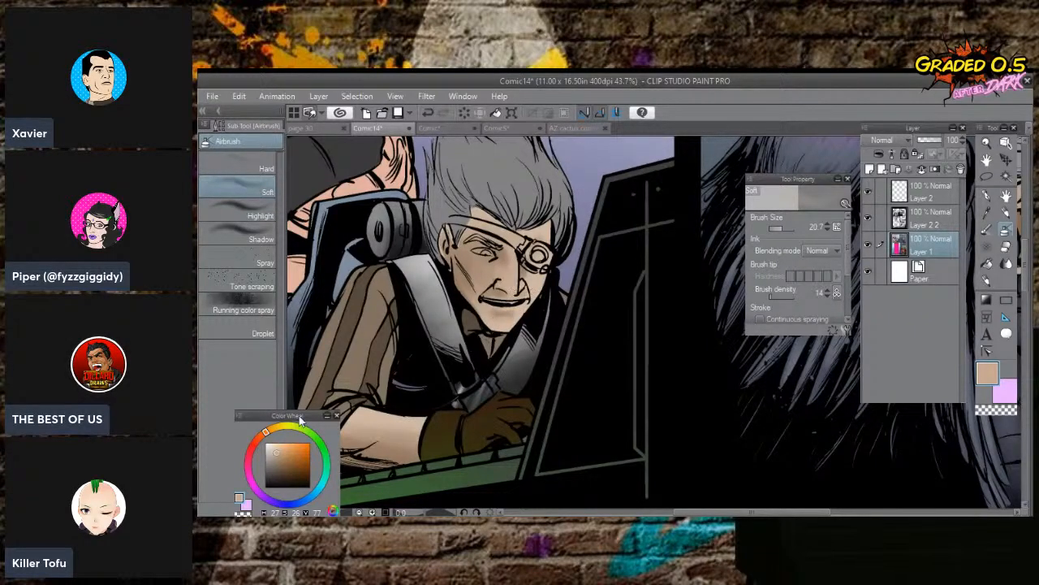
left_click(276, 443)
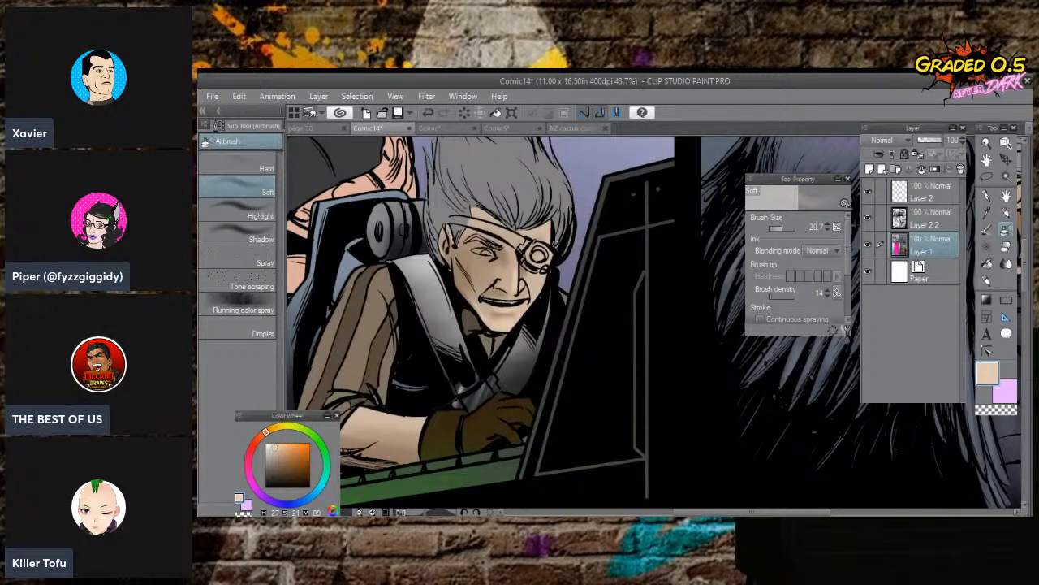
mouse_move(555, 244)
left_mouse_down()
mouse_move(540, 277)
mouse_move(569, 232)
left_mouse_up()
Airbrush the man's uncovered eye with white and shade it with dark brown.
left_click(268, 443)
left_click(266, 443)
left_click_drag(536, 290, 537, 291)
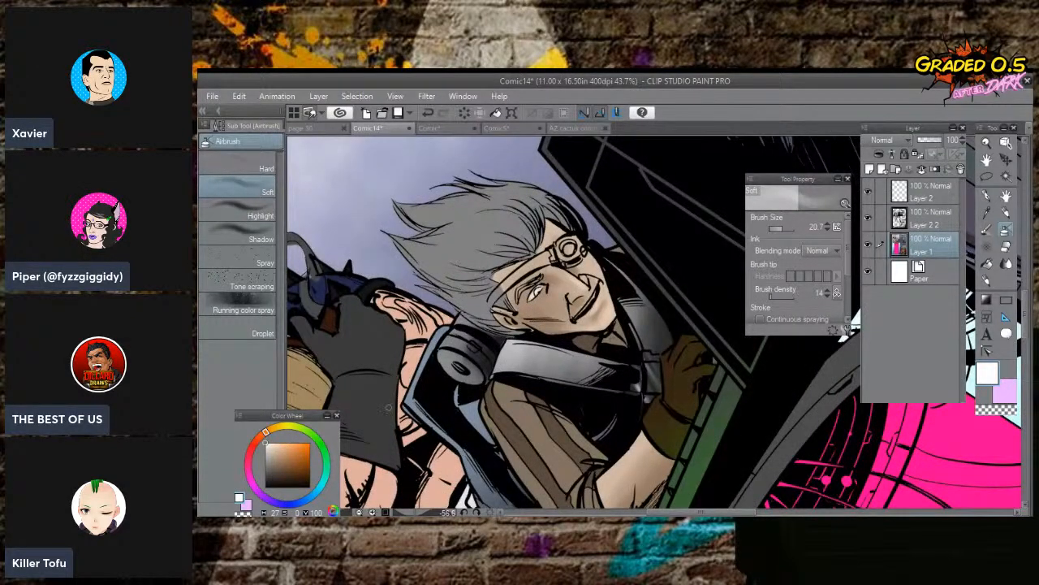
left_click(292, 478)
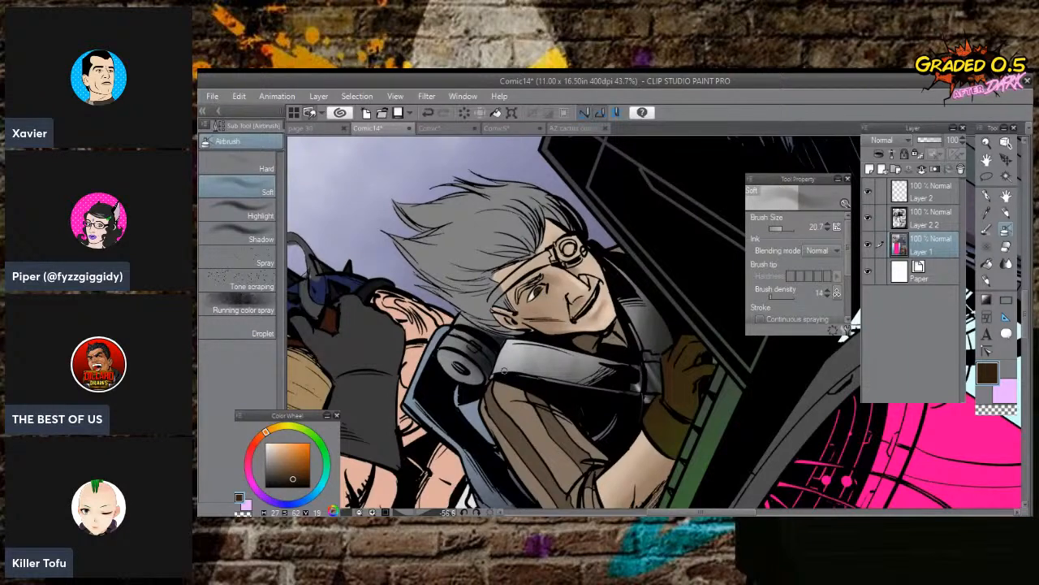
left_click(285, 460)
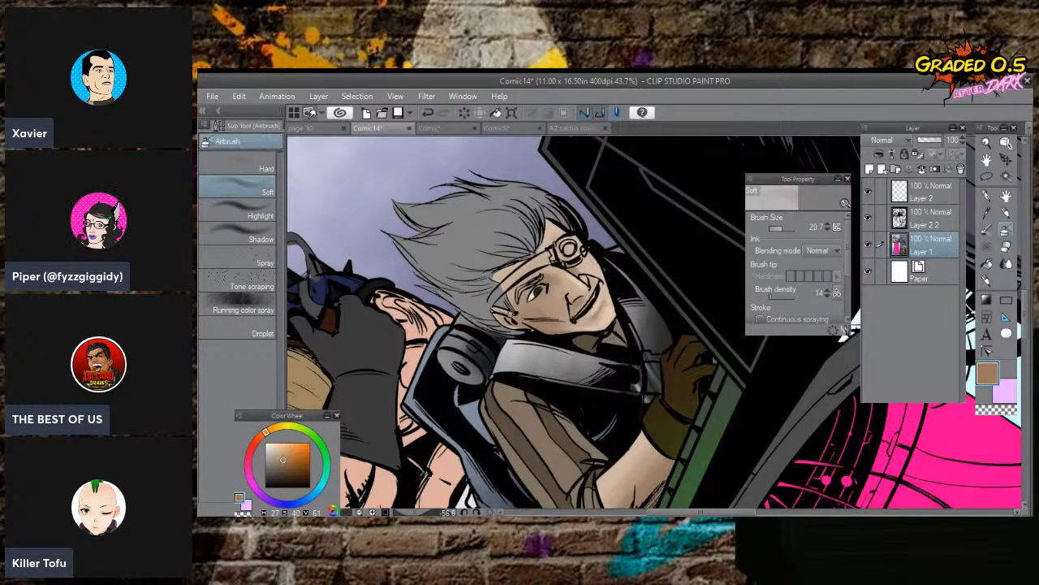
left_click(299, 479)
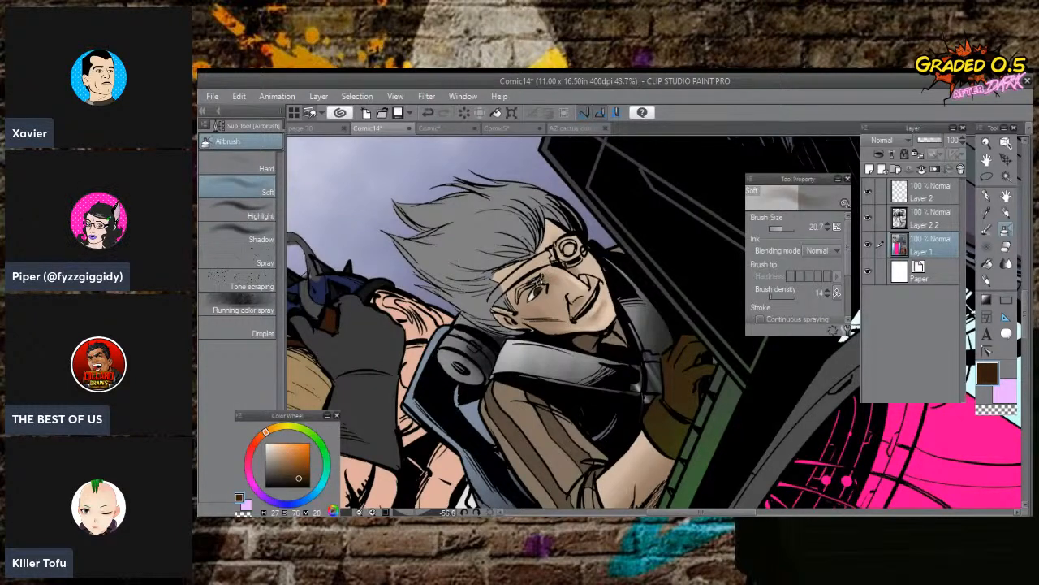
mouse_move(543, 281)
left_mouse_down()
mouse_move(524, 297)
mouse_move(527, 316)
left_mouse_up()
Color the man's round eyepiece dark grey with the pen.
left_click_drag(296, 466, 264, 473)
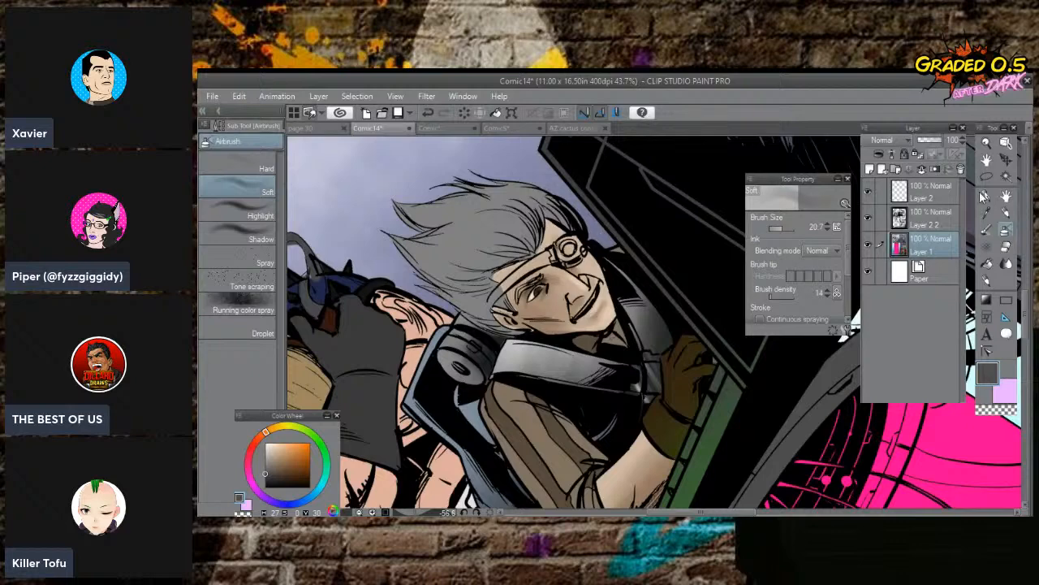
left_click(985, 194)
mouse_move(567, 241)
left_mouse_down()
mouse_move(548, 258)
mouse_move(582, 250)
left_mouse_up()
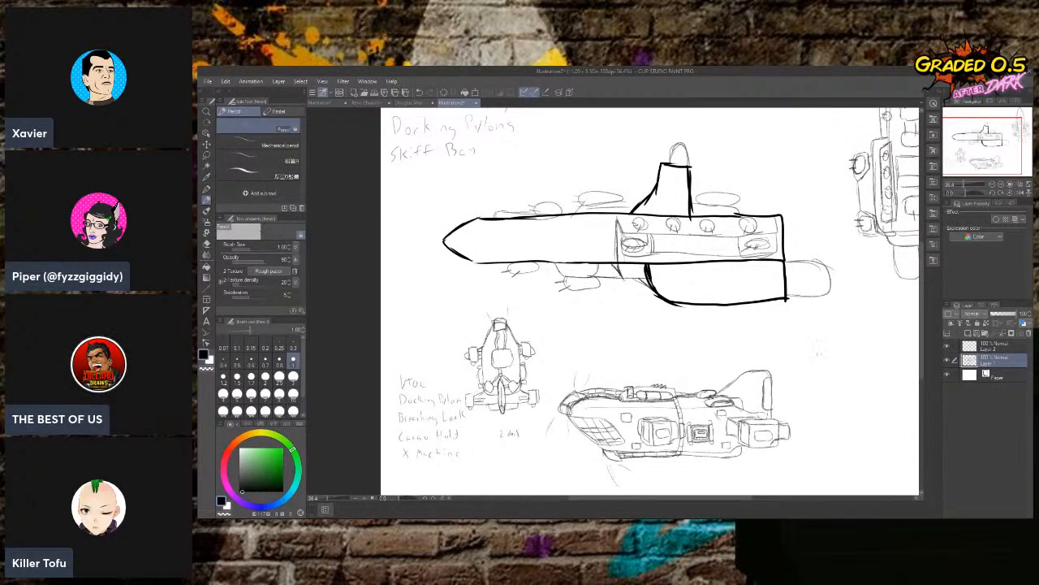
Look over the spaceship sheet, comparing the large ship's side and top views with the small ship's views and notes.
scroll(592, 436, "up", 1)
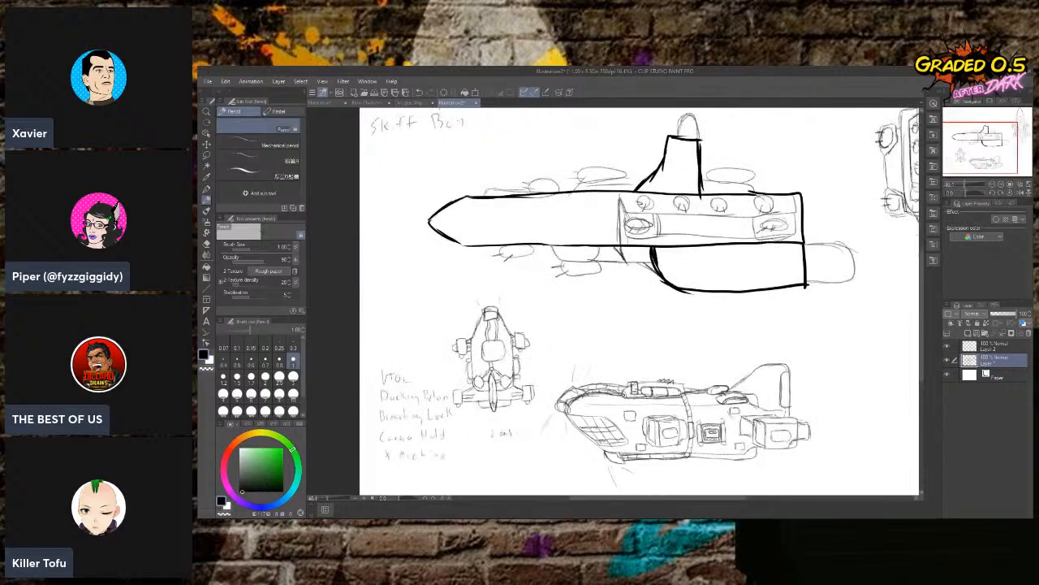
left_click_drag(991, 152, 1016, 138)
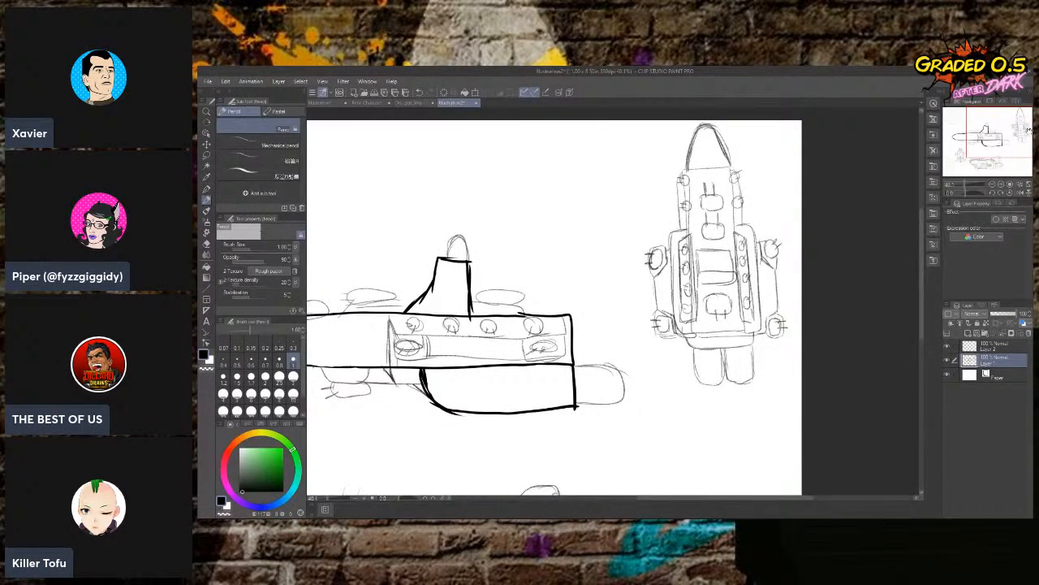
mouse_move(1015, 139)
left_mouse_down()
mouse_move(995, 134)
mouse_move(1000, 172)
left_mouse_up()
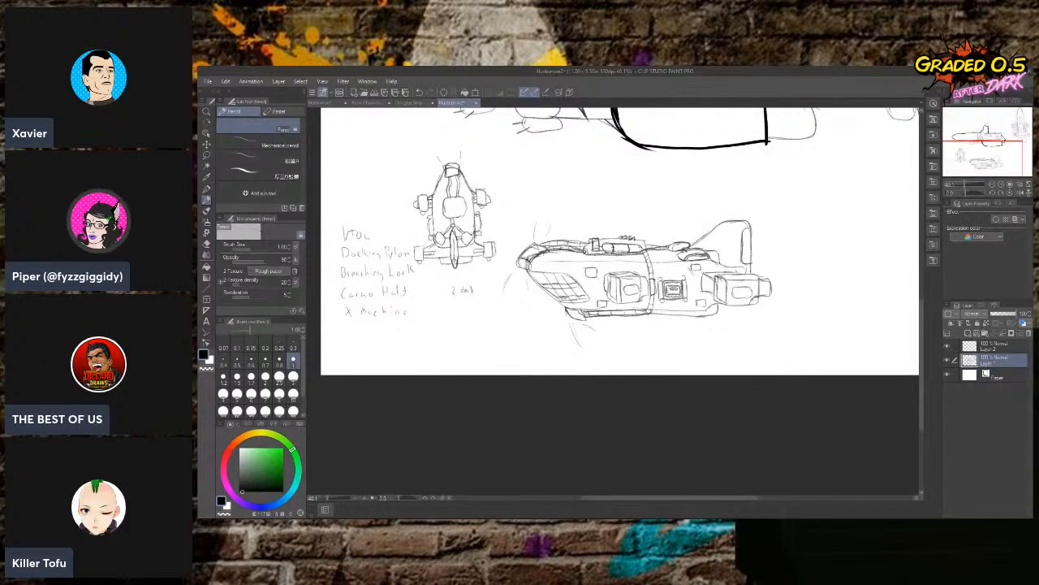
left_click(985, 150)
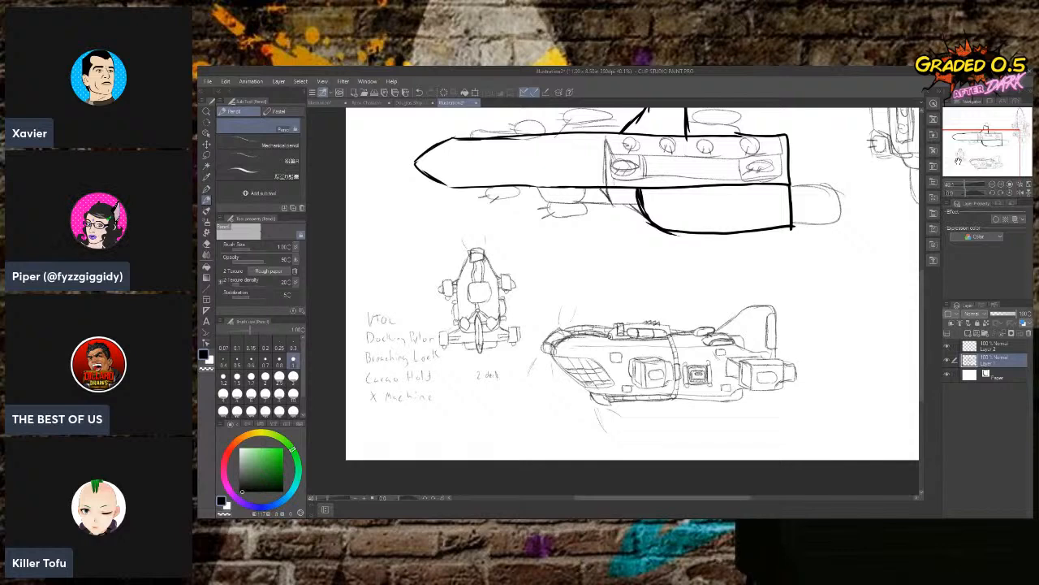
left_click_drag(960, 156, 968, 135)
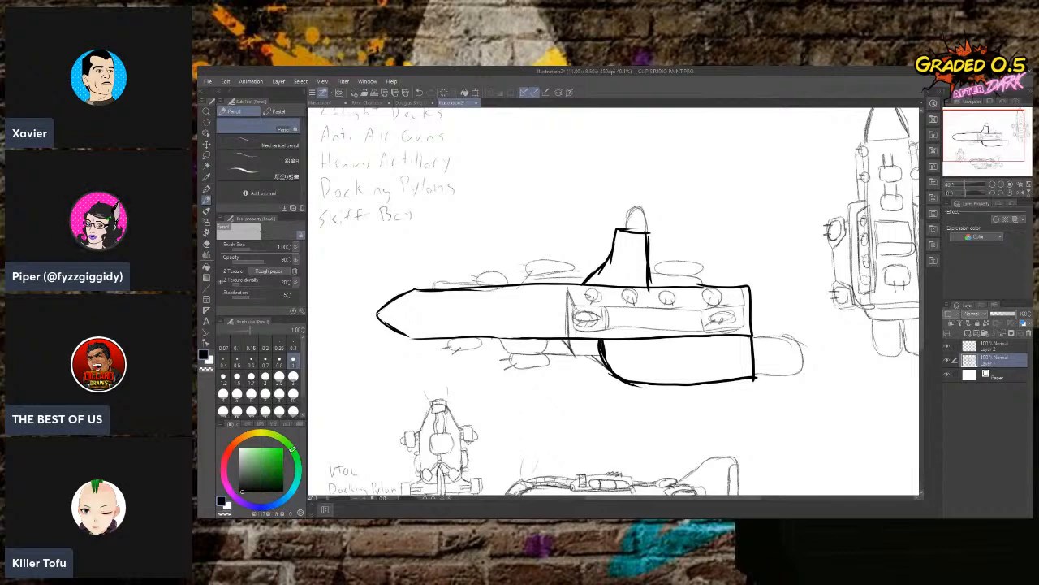
mouse_move(986, 154)
left_mouse_down()
mouse_move(1001, 151)
mouse_move(991, 180)
left_mouse_up()
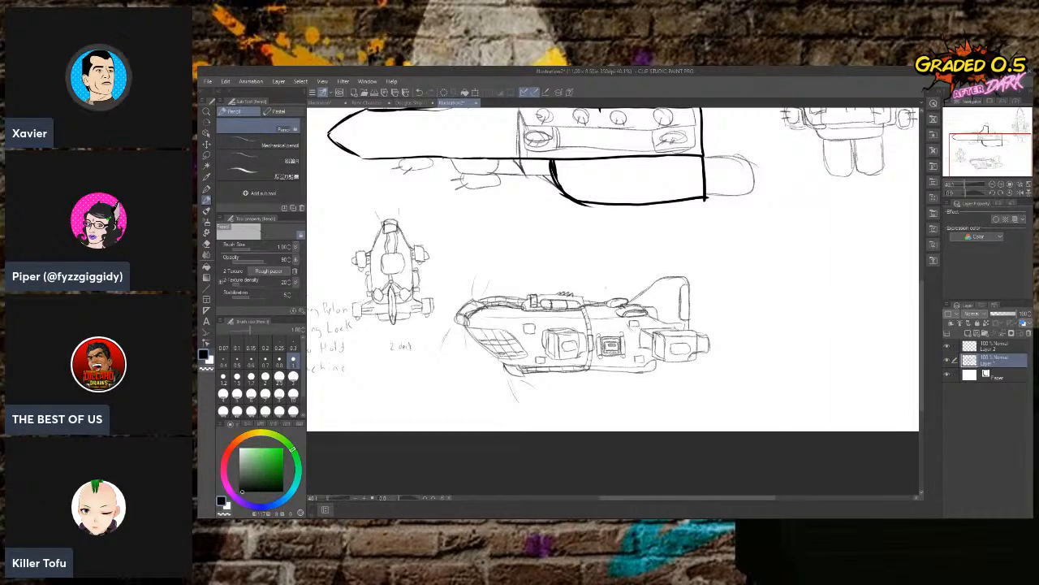
mouse_move(990, 165)
left_mouse_down()
mouse_move(990, 138)
mouse_move(987, 152)
left_mouse_up()
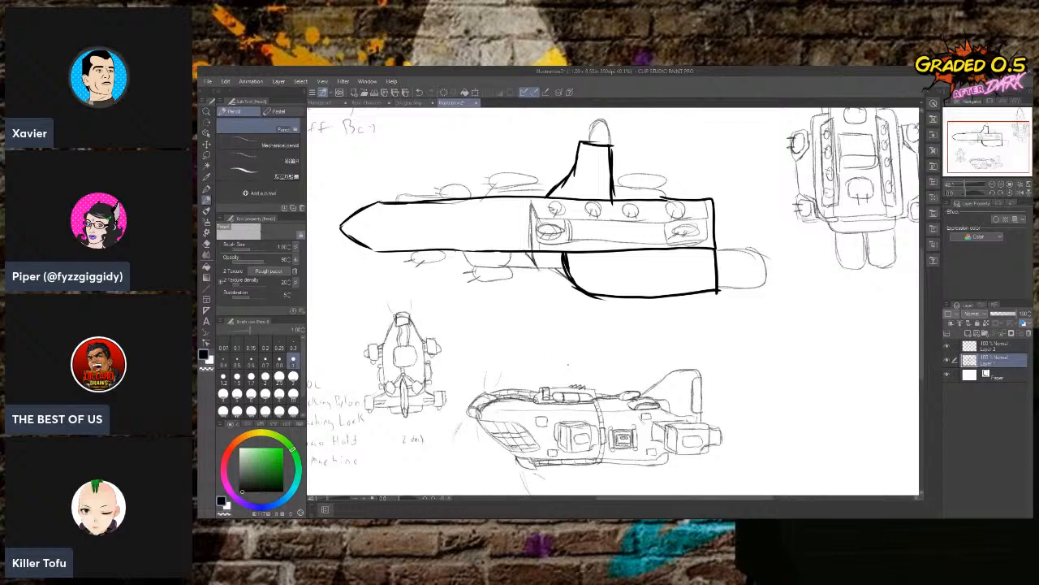
Pencil a small arrow pointing down at the small ship's side view, and erase it.
left_click_drag(577, 350, 602, 358)
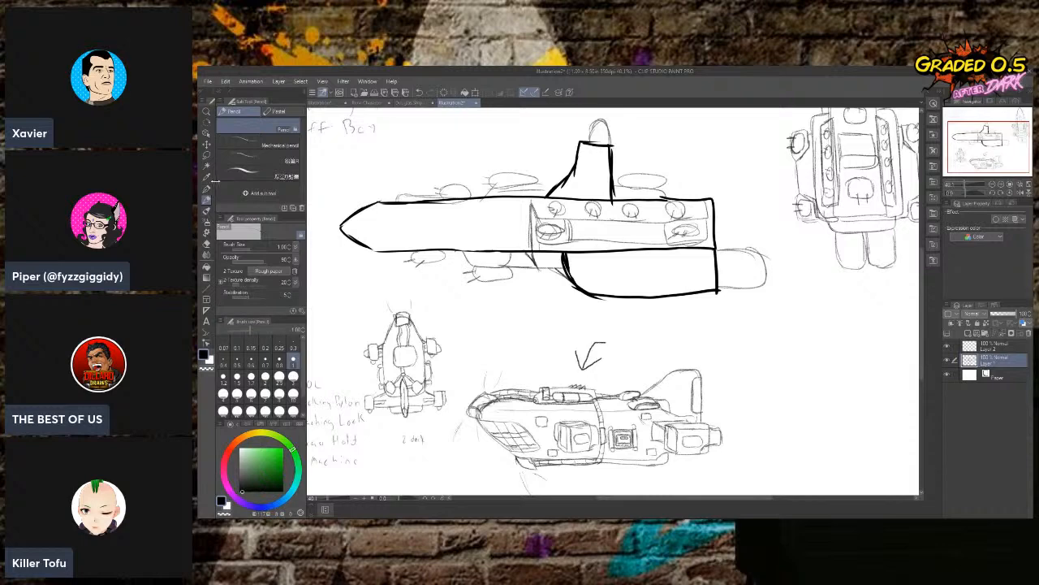
left_click(206, 241)
mouse_move(577, 339)
left_mouse_down()
mouse_move(598, 347)
mouse_move(580, 352)
mouse_move(586, 370)
left_mouse_up()
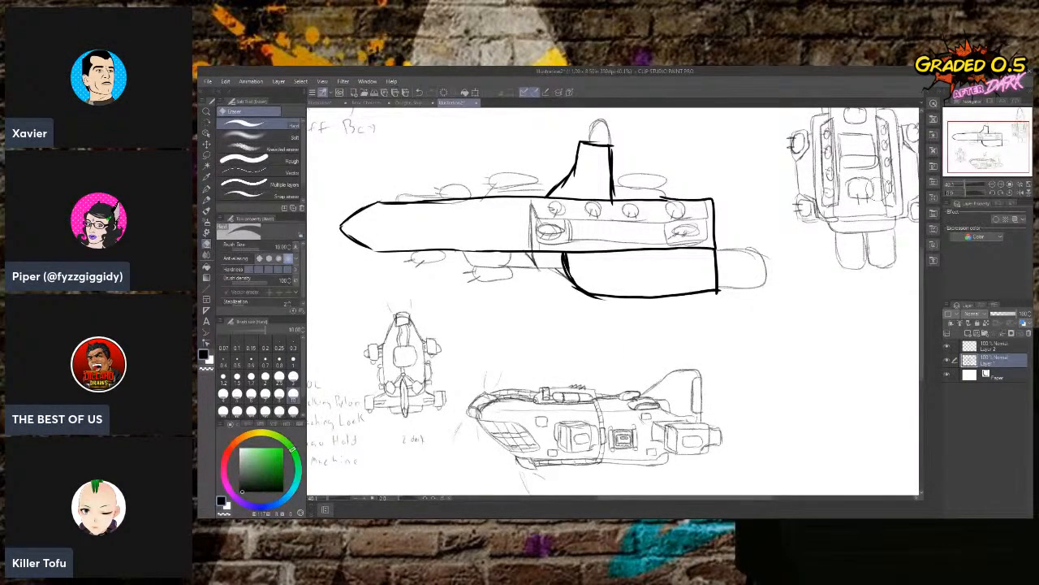
Pencil an upward arrow and straight guide lines beside the large ship's top view, reaching down to its stern.
mouse_move(986, 154)
left_mouse_down()
mouse_move(989, 135)
mouse_move(990, 149)
left_mouse_up()
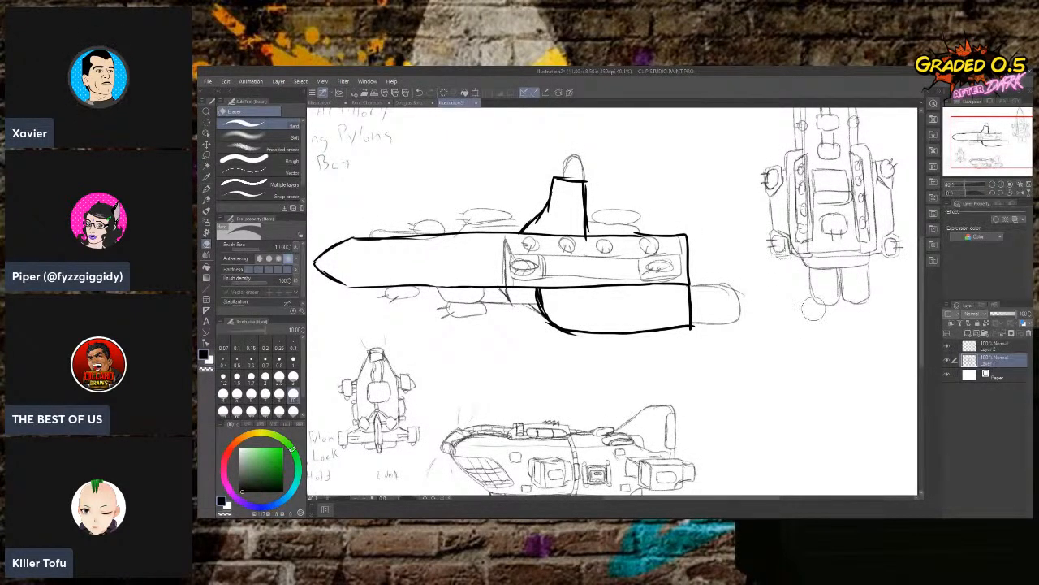
key("p")
mouse_move(757, 152)
left_mouse_down()
mouse_move(752, 208)
mouse_move(772, 172)
mouse_move(757, 163)
left_mouse_up()
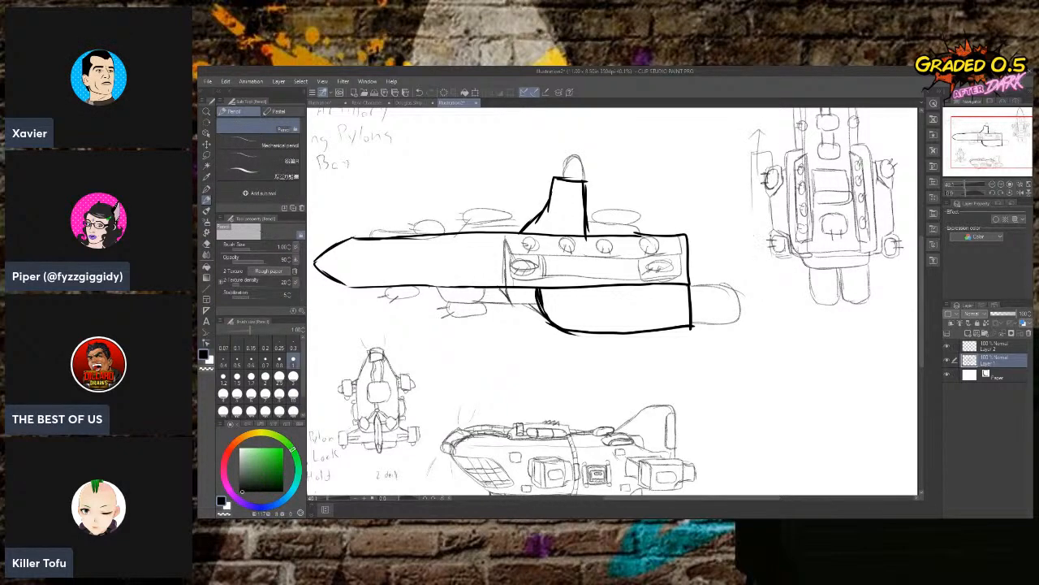
left_click_drag(756, 233, 758, 314)
left_click_drag(759, 314, 779, 315)
mouse_move(769, 269)
left_mouse_down()
mouse_move(773, 333)
mouse_move(784, 326)
left_mouse_up()
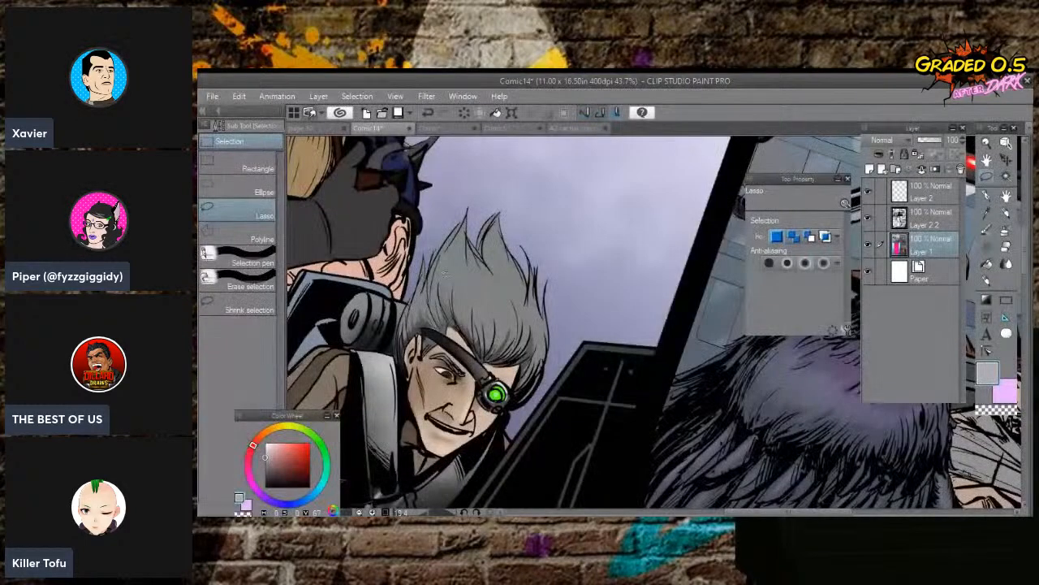
Lasso strands across the eyepatched man's grey hair, airbrush lighter grey highlights into them, and clear the selection.
mouse_move(429, 299)
left_mouse_down()
mouse_move(480, 313)
mouse_move(464, 317)
mouse_move(448, 305)
mouse_move(510, 313)
mouse_move(496, 329)
mouse_move(475, 314)
mouse_move(530, 334)
mouse_move(538, 366)
mouse_move(547, 333)
left_mouse_up()
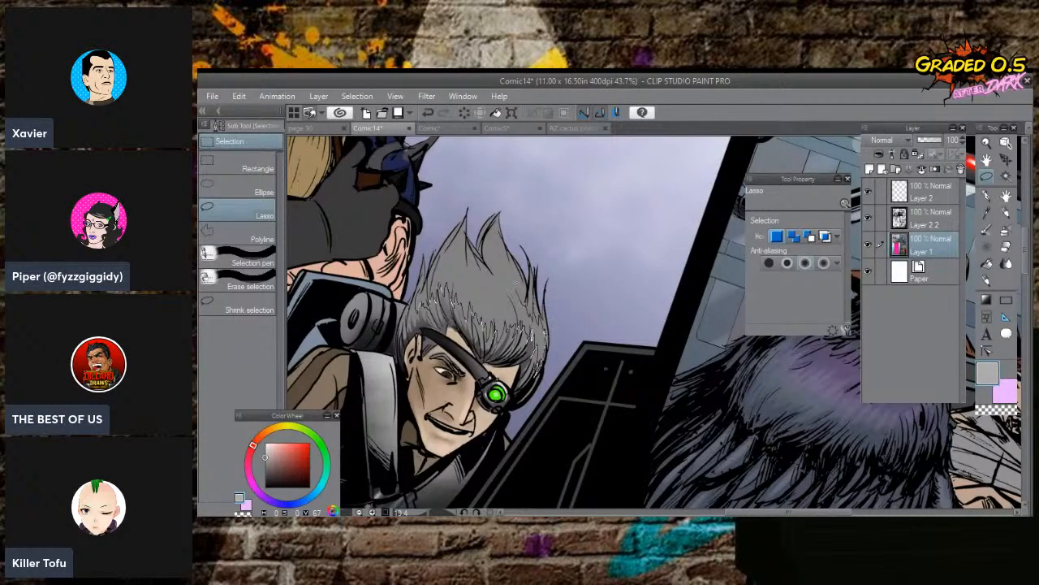
left_click_drag(498, 277, 491, 286)
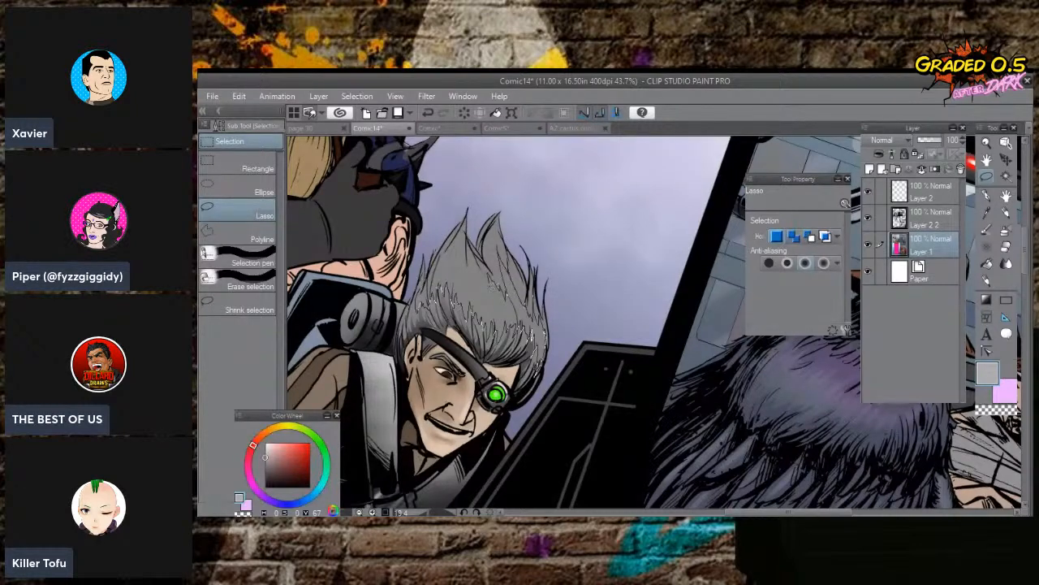
left_click_drag(491, 286, 430, 284)
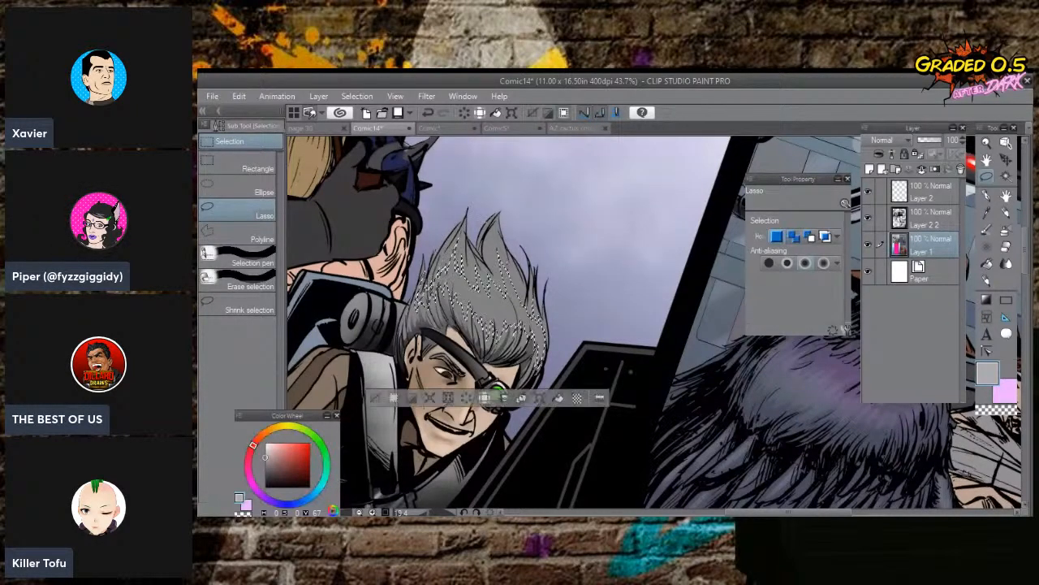
key("b")
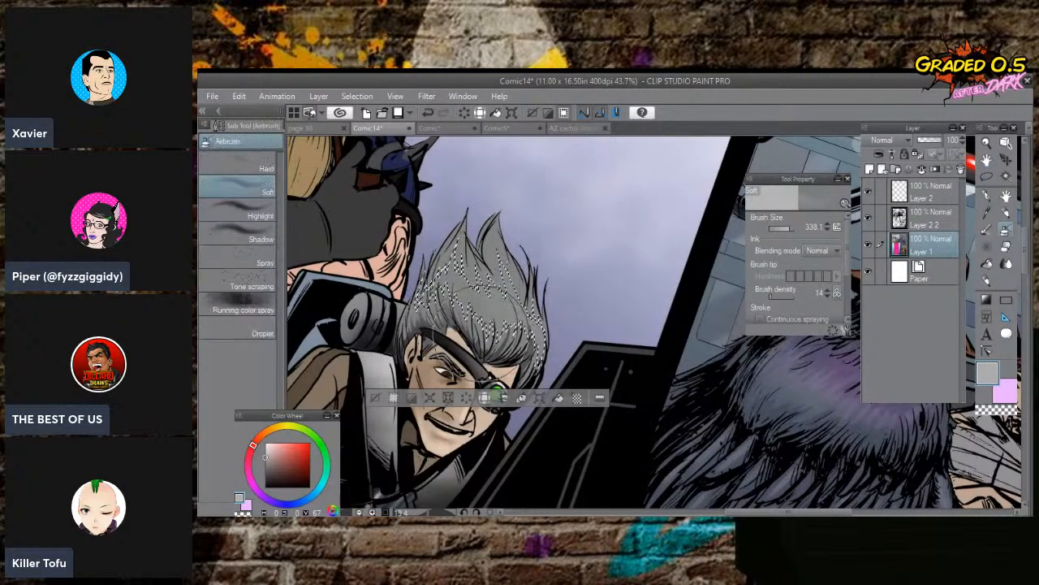
left_click_drag(449, 254, 540, 361)
left_click(373, 399)
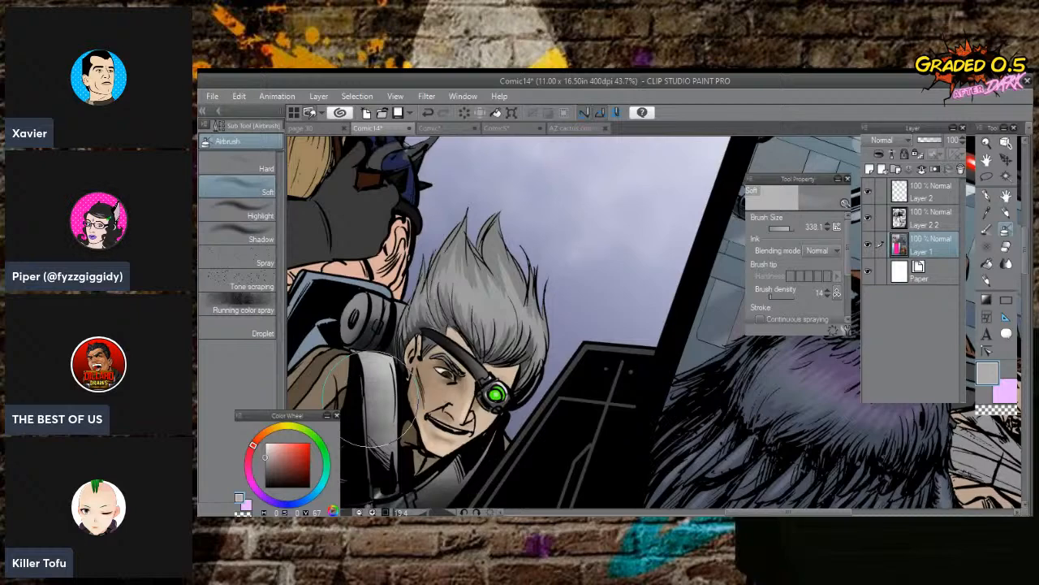
Lasso the green console strip beneath the man's forearm and glove, and fill it with black.
scroll(371, 399, "down", 1)
scroll(429, 276, "up", 2)
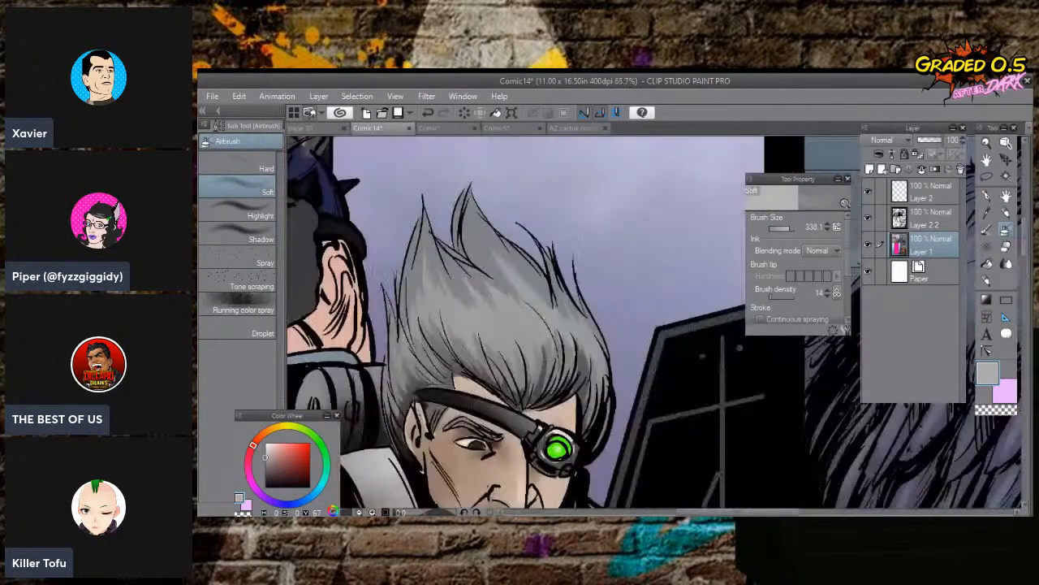
left_click_drag(559, 448, 555, 313)
left_click(986, 176)
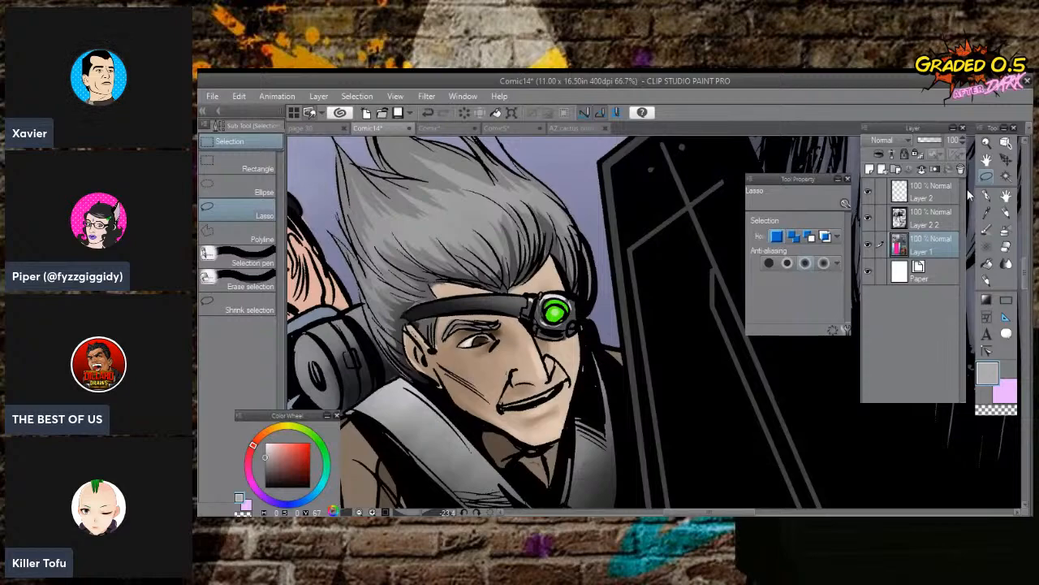
key("ctrl+0")
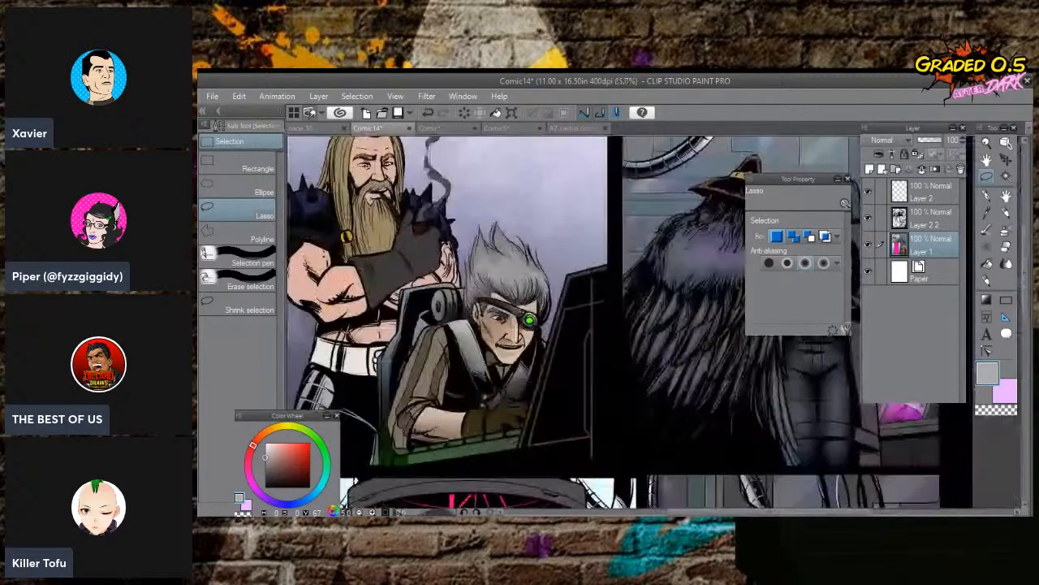
left_click_drag(529, 320, 603, 289)
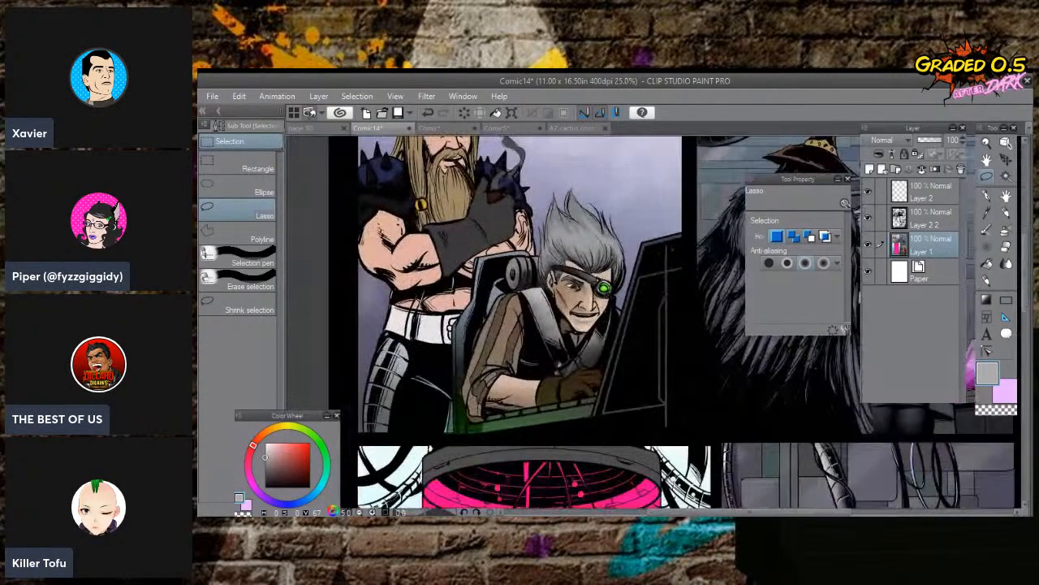
scroll(603, 288, "up", 2)
left_click_drag(603, 406, 413, 501)
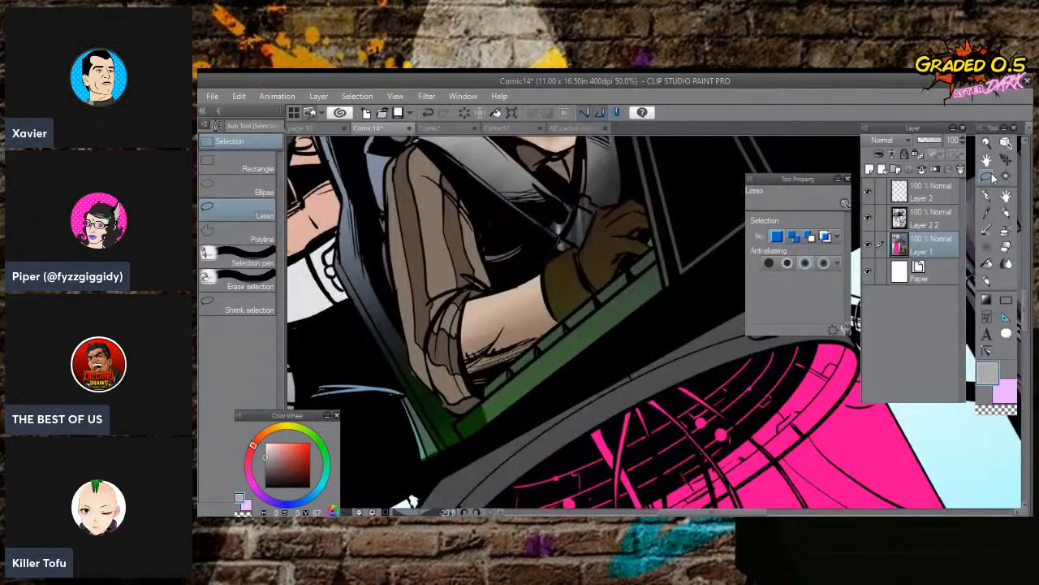
mouse_move(667, 265)
left_mouse_down()
mouse_move(669, 285)
mouse_move(659, 243)
mouse_move(502, 367)
mouse_move(459, 425)
mouse_move(468, 444)
left_mouse_up()
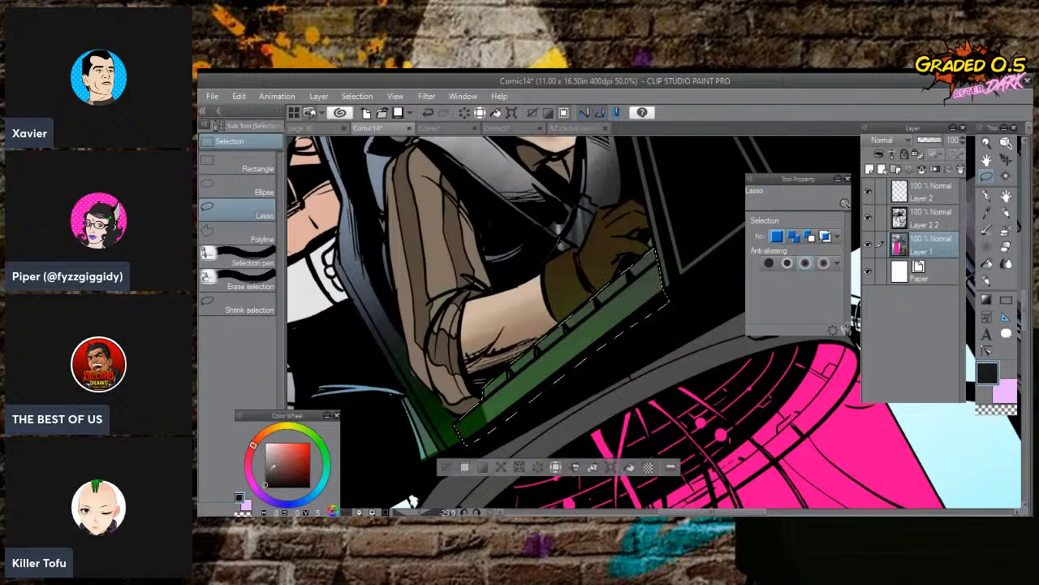
left_click(593, 468)
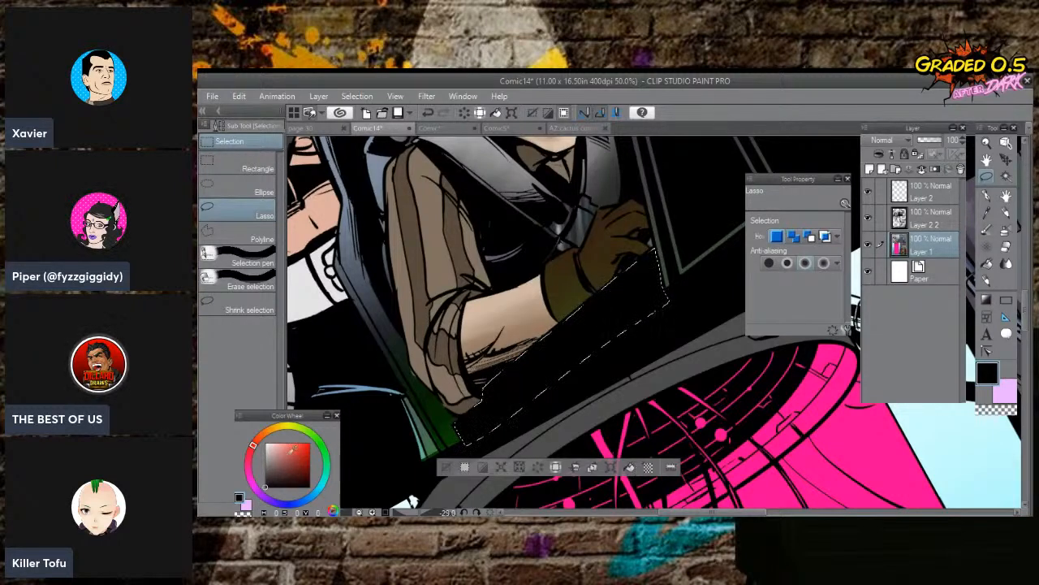
Airbrush a soft grey sheen along the selected black console strip, and clear the selection.
left_click(1007, 231)
mouse_move(679, 228)
left_mouse_down()
mouse_move(552, 322)
mouse_move(508, 373)
left_mouse_up()
mouse_move(619, 211)
left_mouse_down()
mouse_move(572, 258)
mouse_move(532, 280)
left_mouse_up()
mouse_move(680, 194)
left_mouse_down()
mouse_move(617, 218)
mouse_move(495, 319)
left_mouse_up()
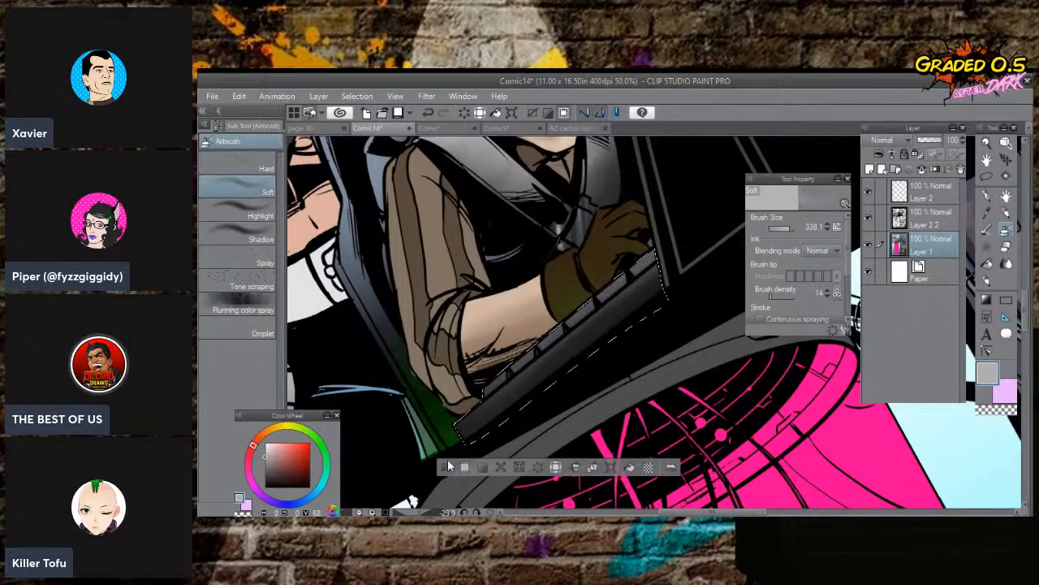
key("ctrl+d")
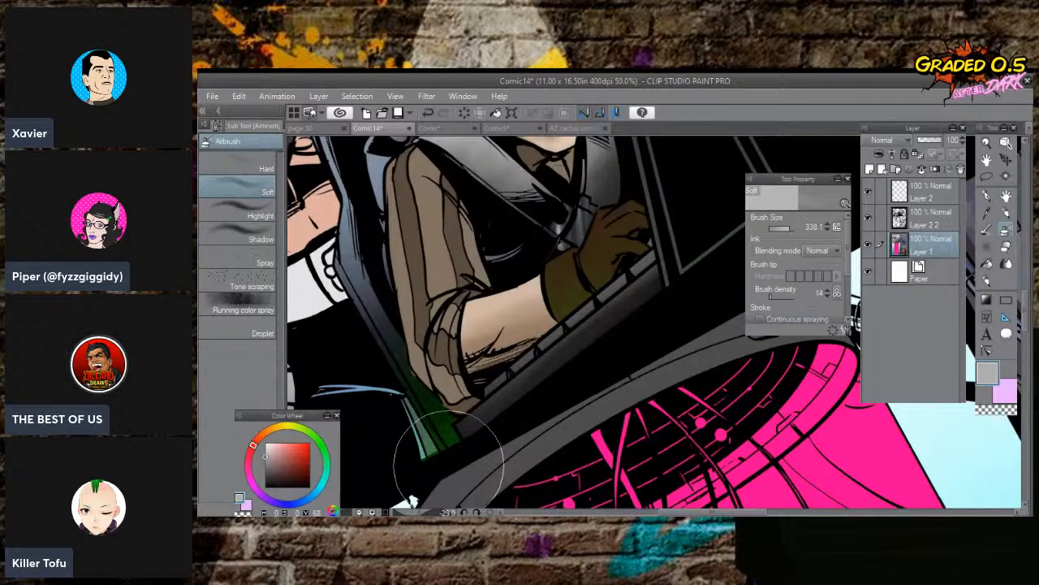
Lasso the chair's green-tinted side edge, fill it with the chair's sampled blue-grey, shade it with black airbrush, and clear the selection.
key("m")
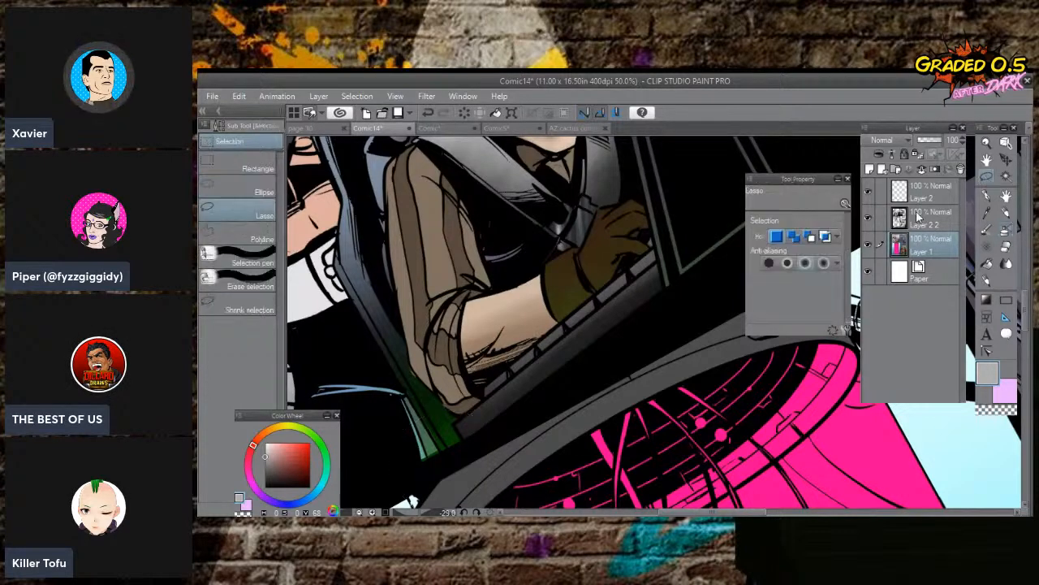
left_click_drag(426, 185, 387, 270)
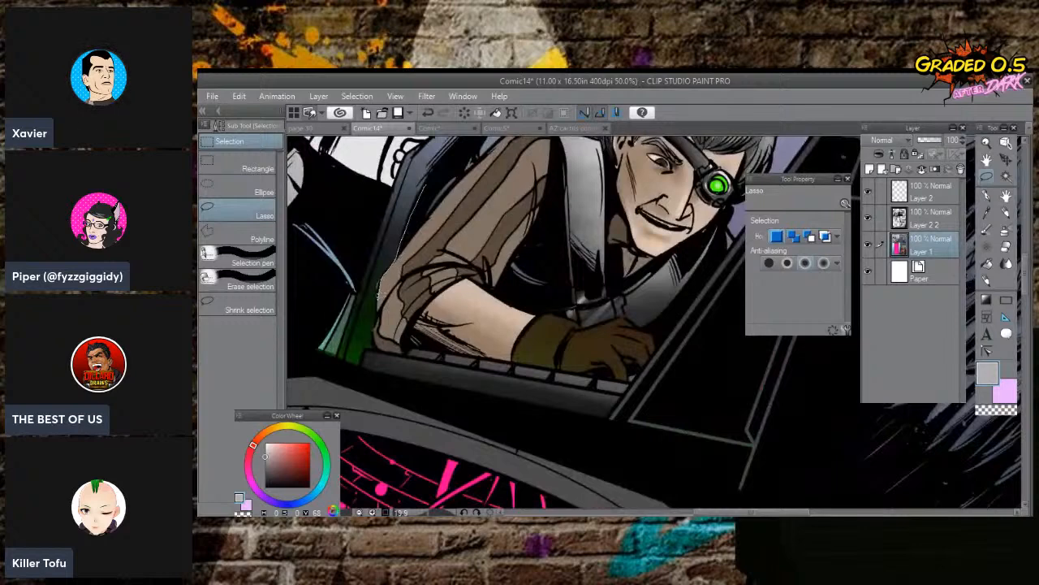
mouse_move(378, 307)
left_mouse_down()
mouse_move(376, 342)
mouse_move(353, 366)
mouse_move(335, 355)
mouse_move(383, 211)
mouse_move(420, 161)
left_mouse_up()
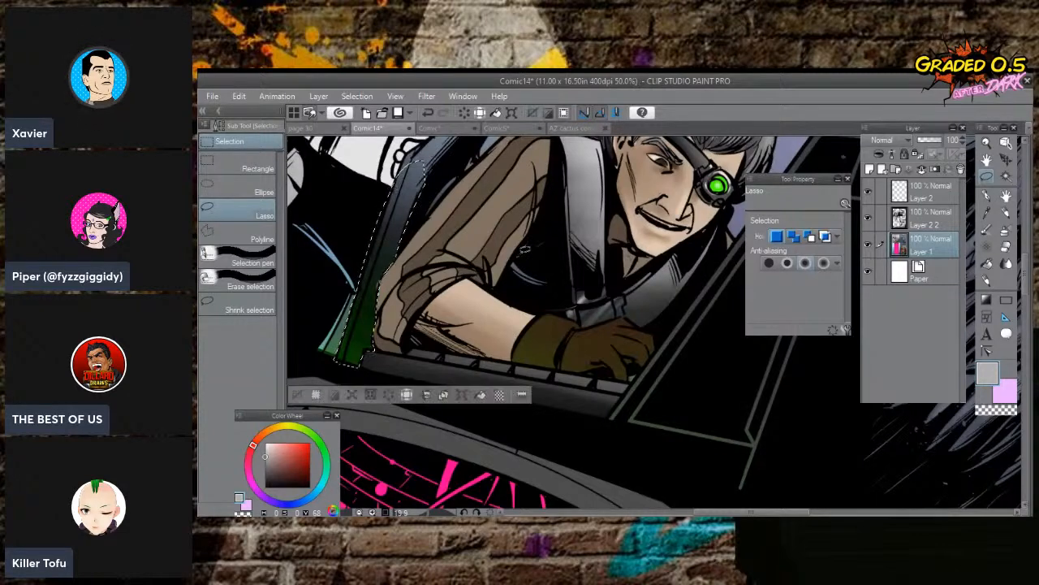
key("i")
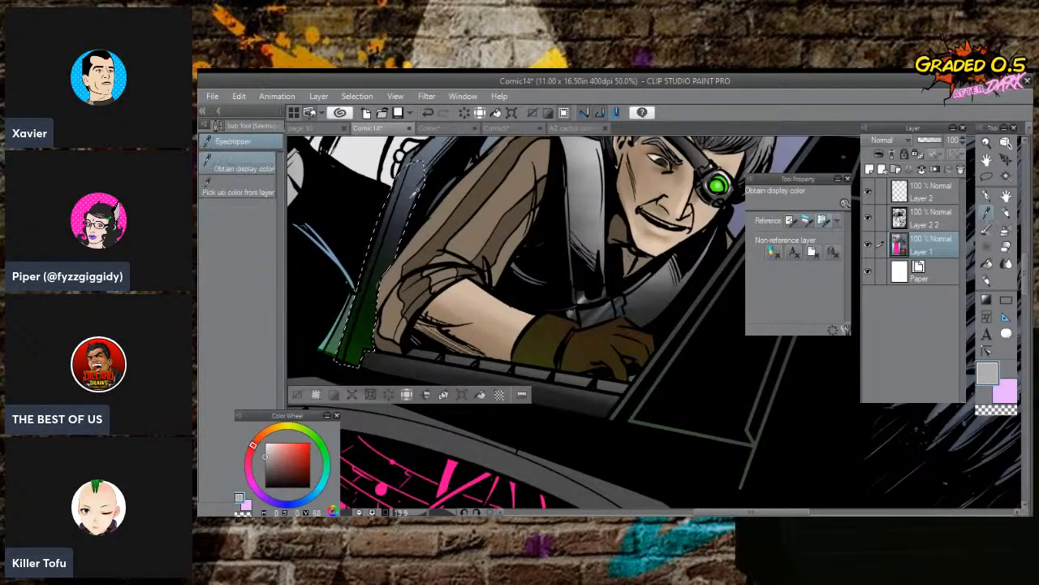
left_click(414, 195)
left_click(480, 394)
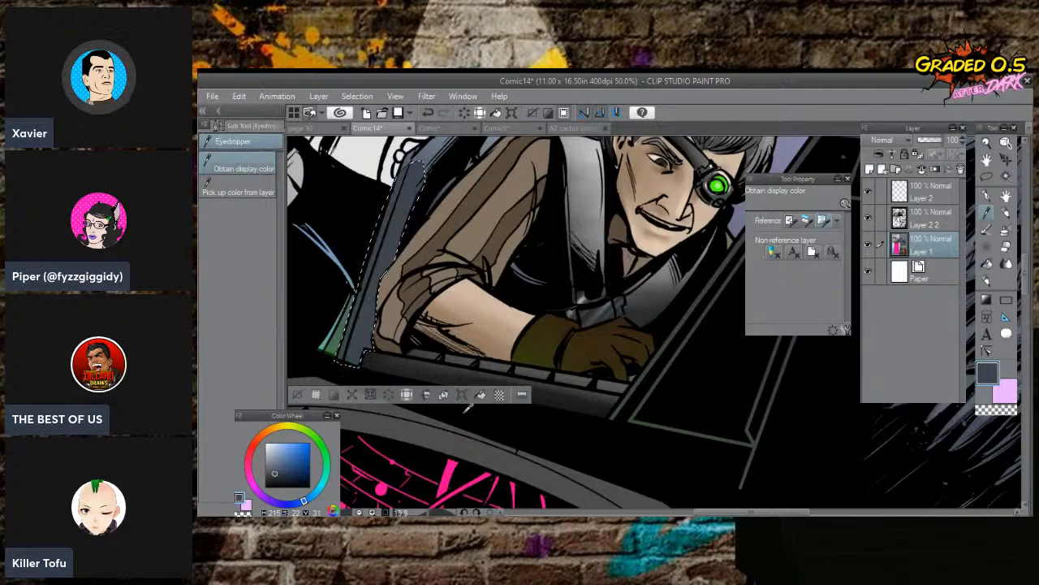
left_click_drag(284, 473, 258, 495)
key("b")
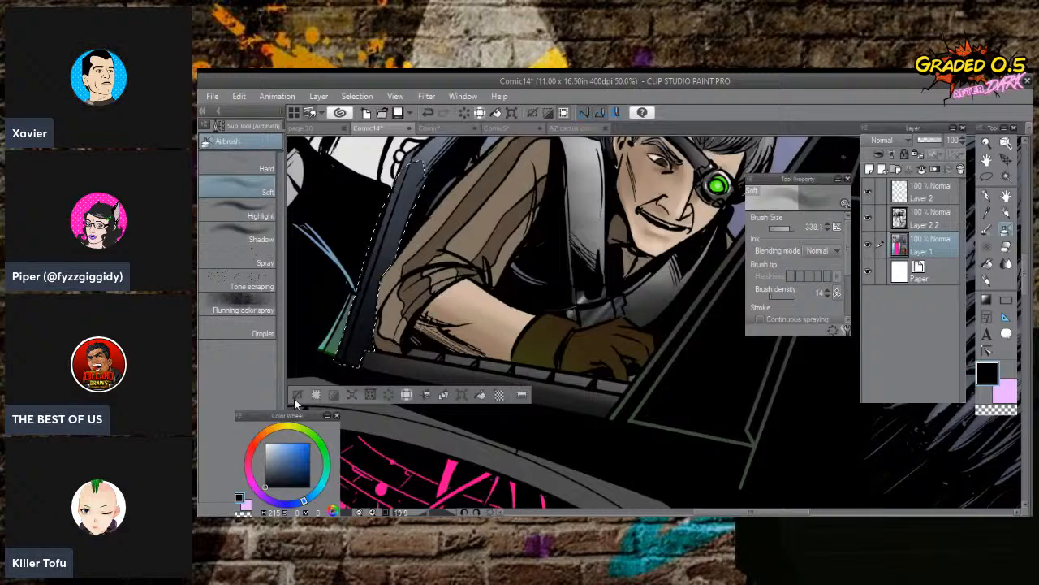
key("ctrl+d")
Pencil dark green accents around the man's gloved fingertips at the console, using Design pencil 2.
scroll(321, 378, "down", 3)
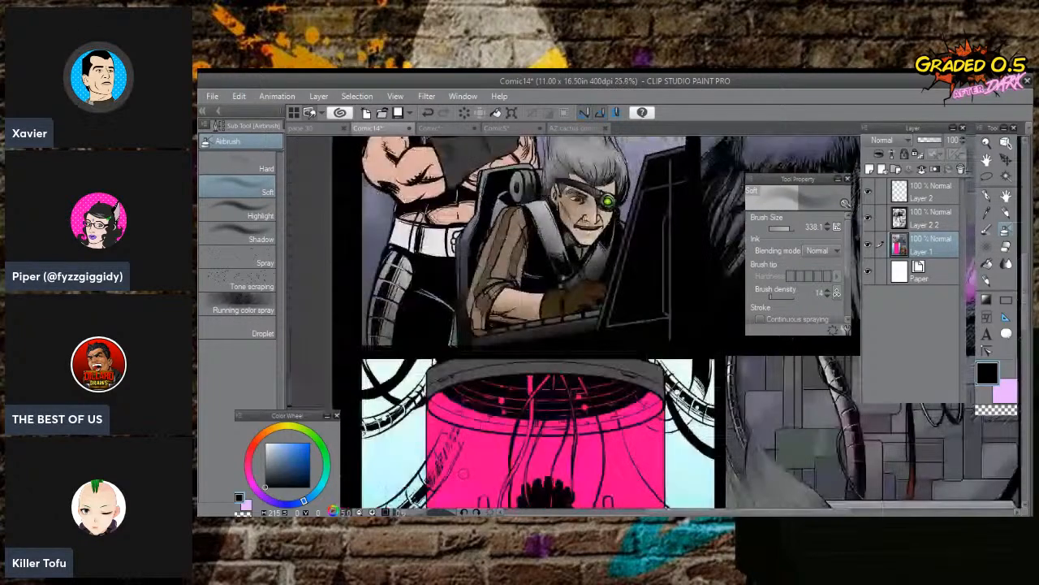
scroll(568, 325, "up", 3)
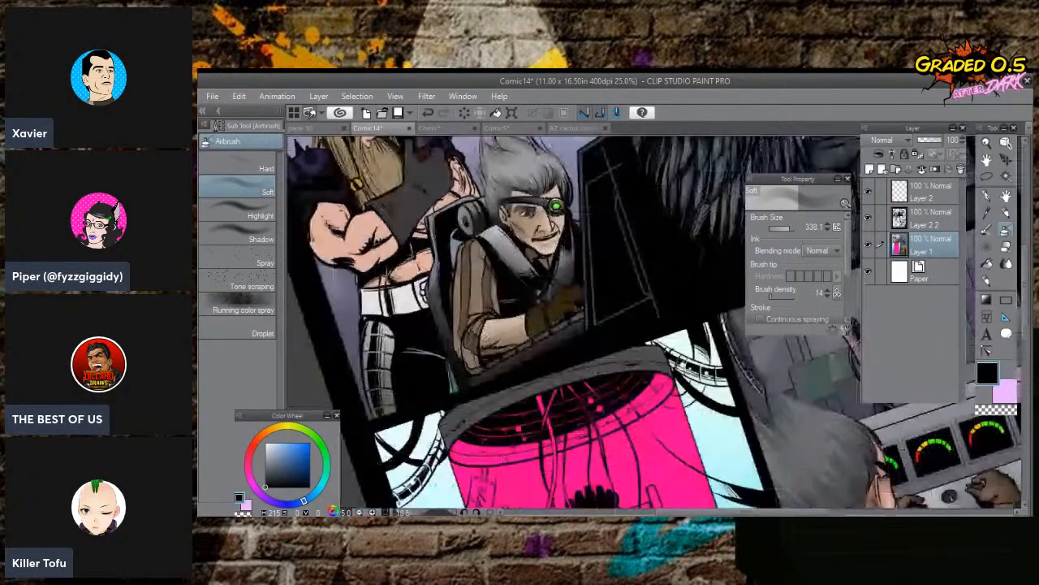
scroll(400, 475, "up", 2)
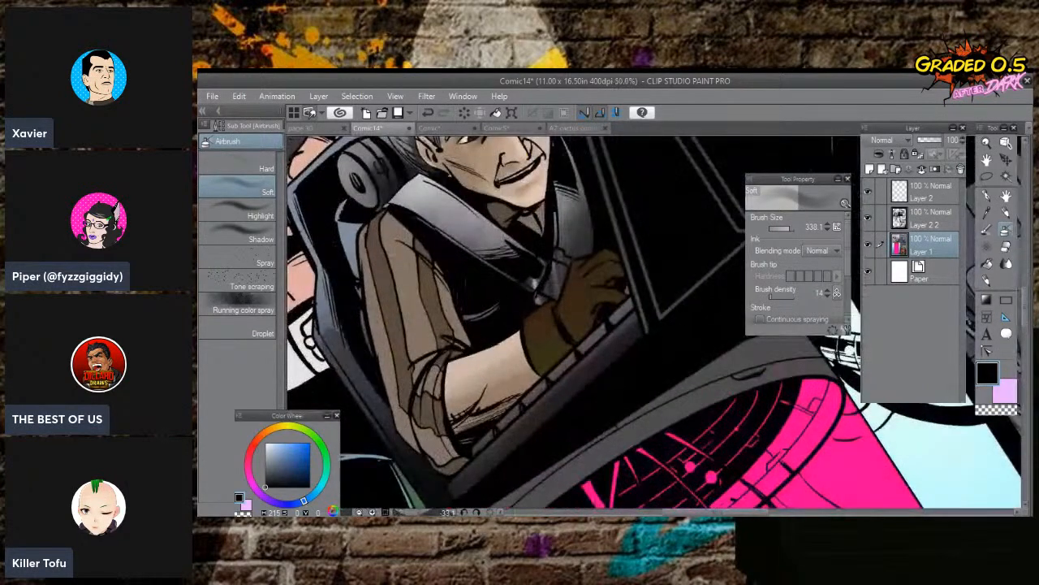
left_click(1006, 213)
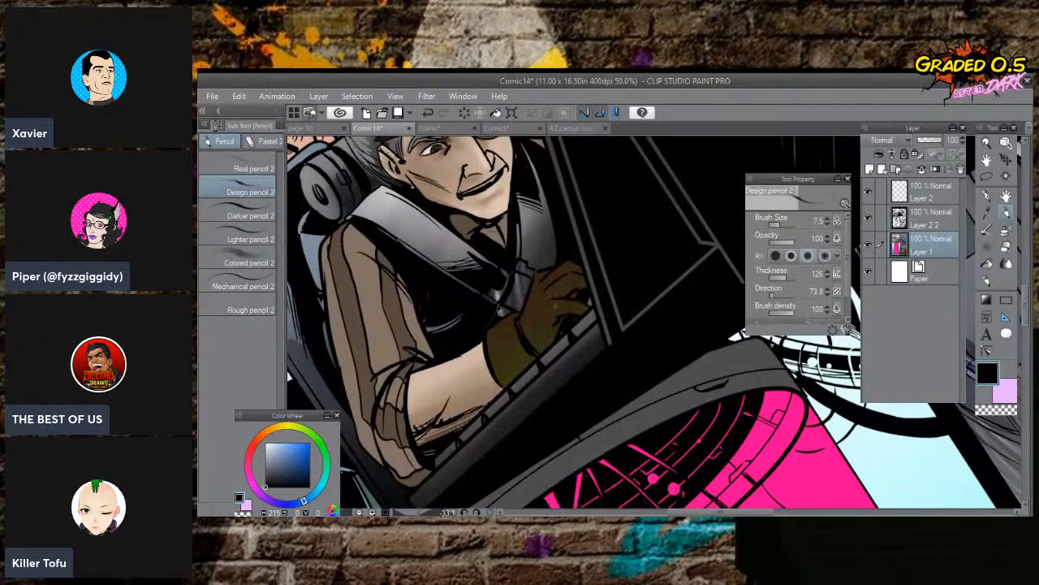
left_click(319, 443)
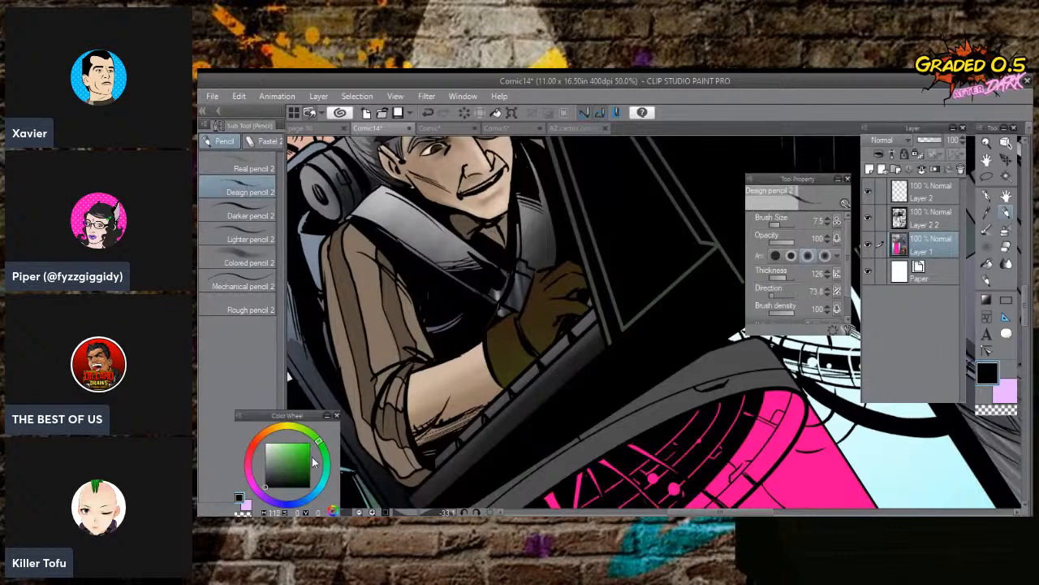
left_click(309, 462)
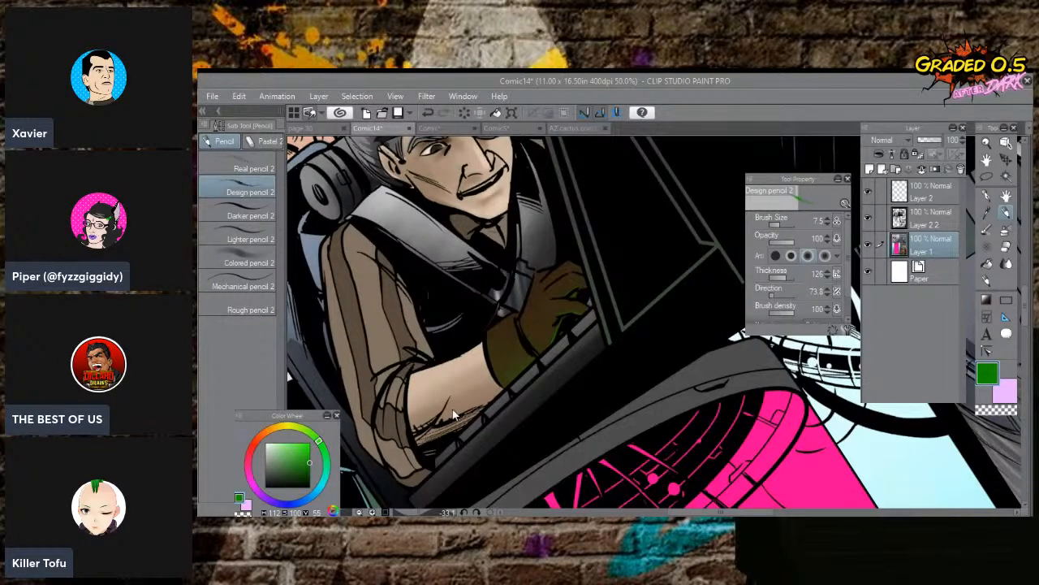
Color the small buckle on the chair's cylindrical headrest golden brown with the pencil.
scroll(552, 324, "down", 3)
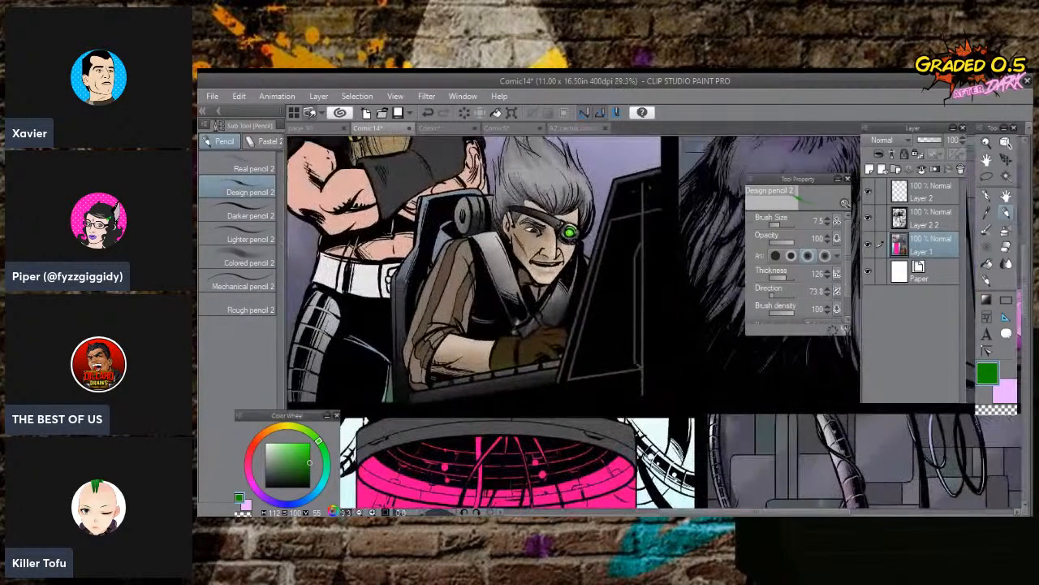
left_click_drag(552, 324, 673, 438)
scroll(595, 309, "up", 3)
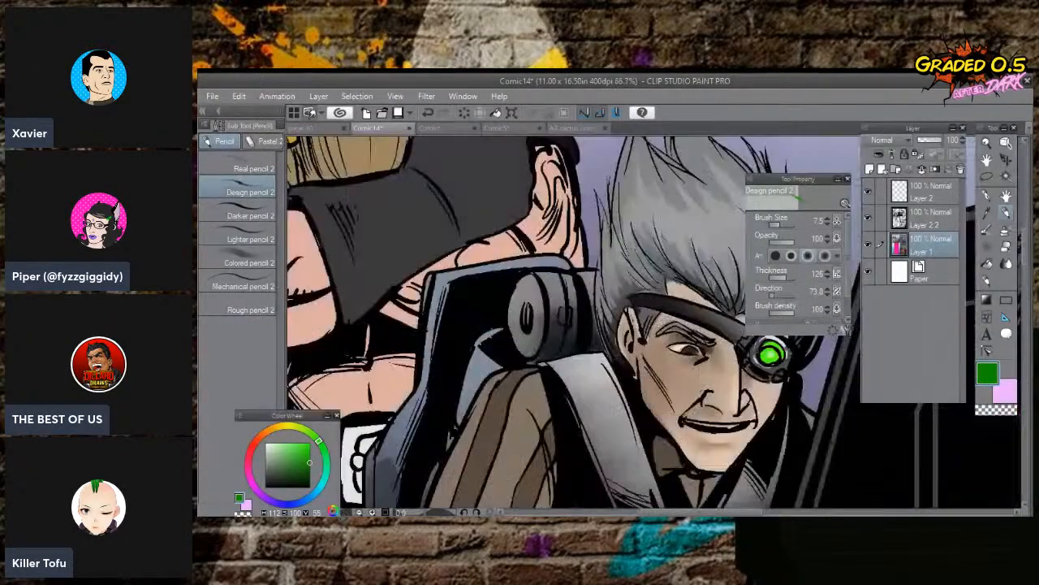
left_click_drag(485, 317, 462, 376)
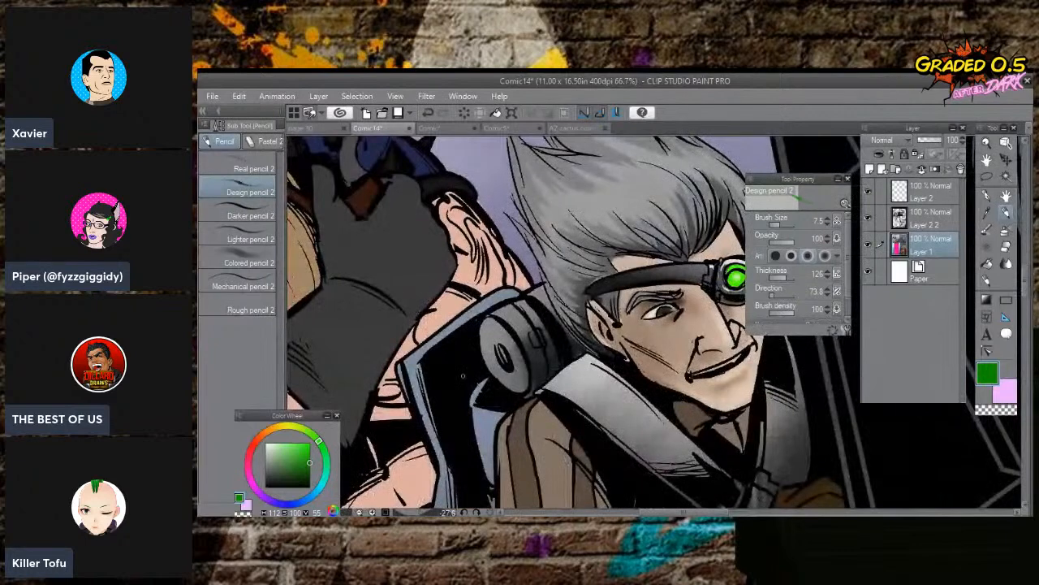
left_click(275, 428)
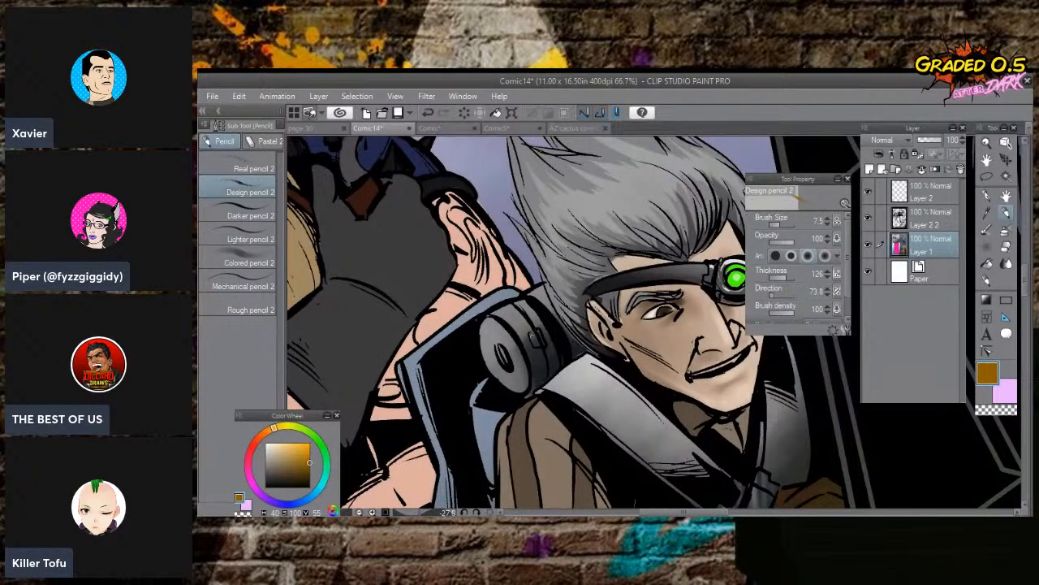
left_click_drag(541, 336, 545, 346)
Sample the eyepatched man's forehead skin tone as the drawing color for Design pencil 2.
left_click(987, 196)
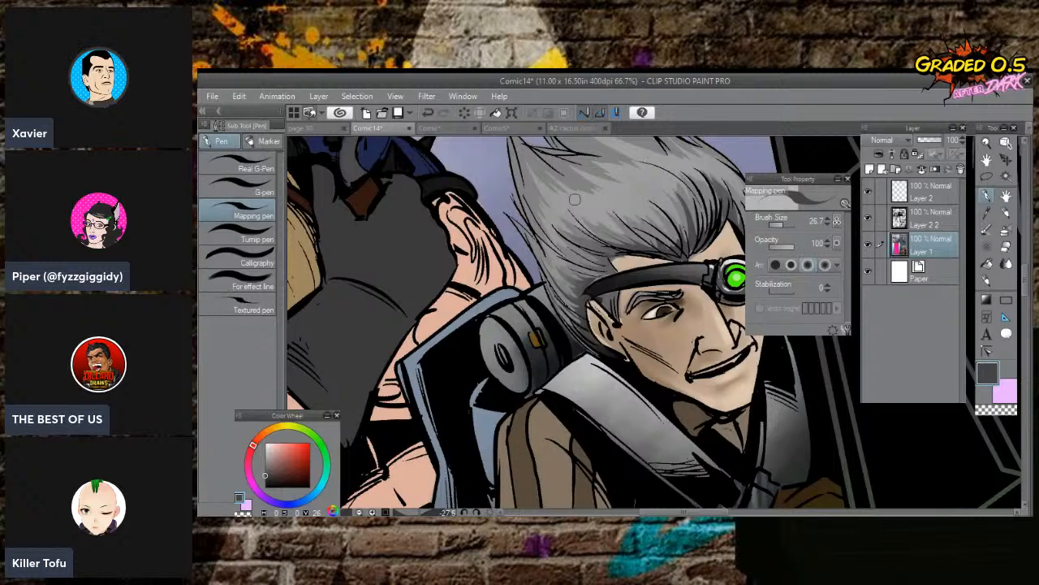
key("i")
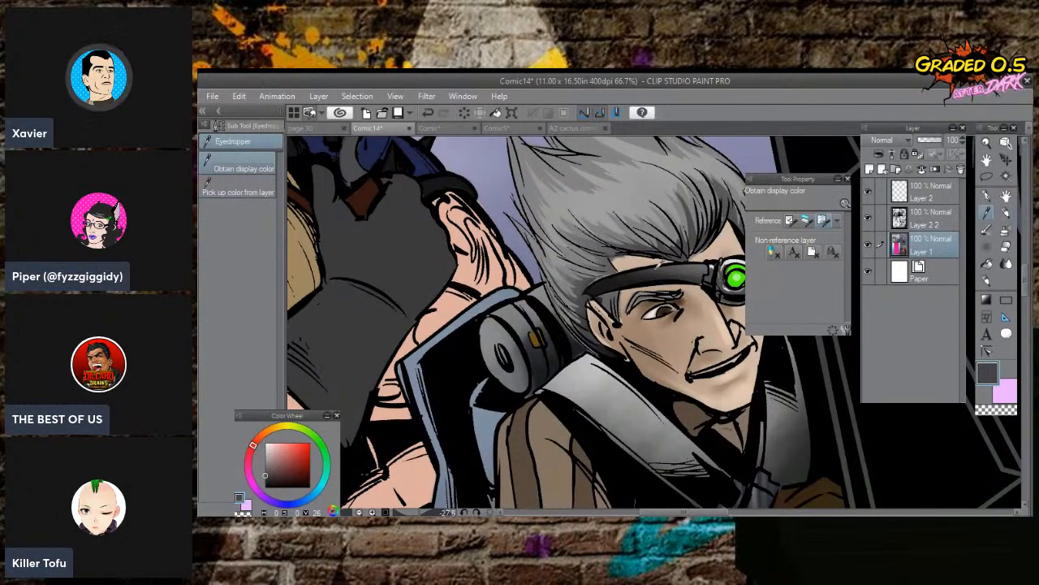
left_click(645, 255)
left_click(1004, 214)
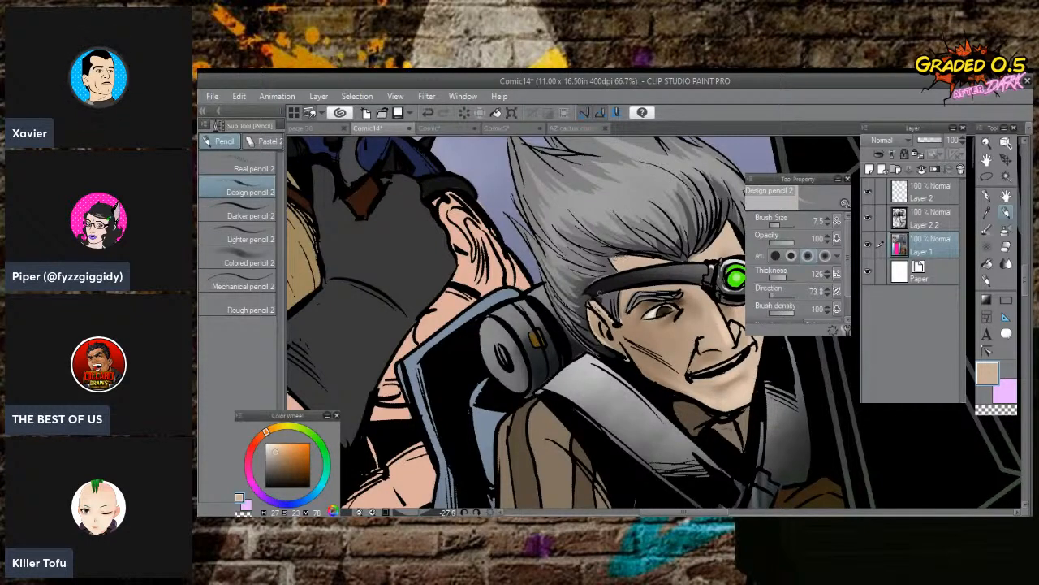
scroll(599, 293, "down", 3)
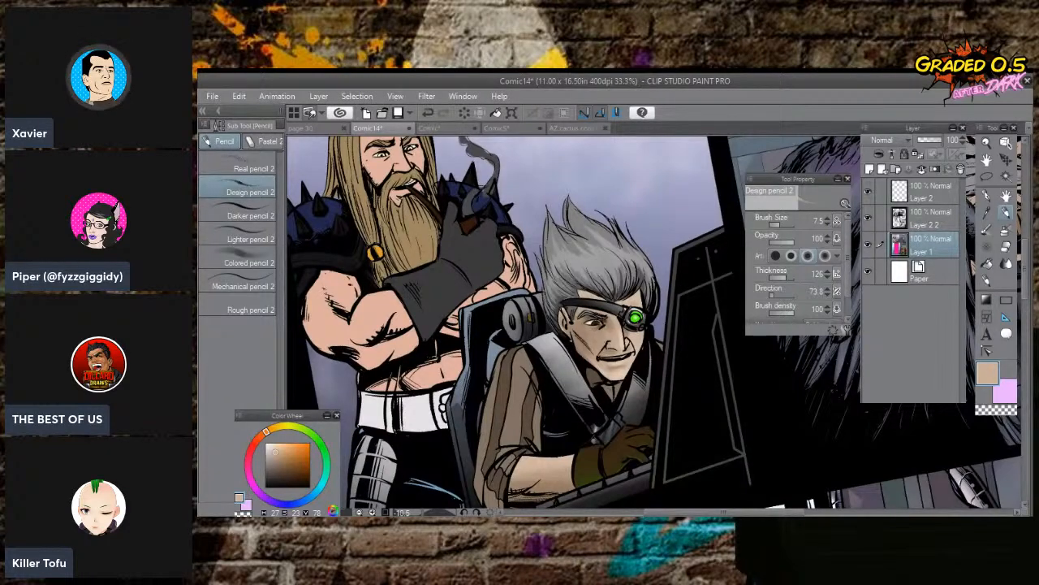
scroll(513, 321, "up", 3)
scroll(479, 369, "down", 1)
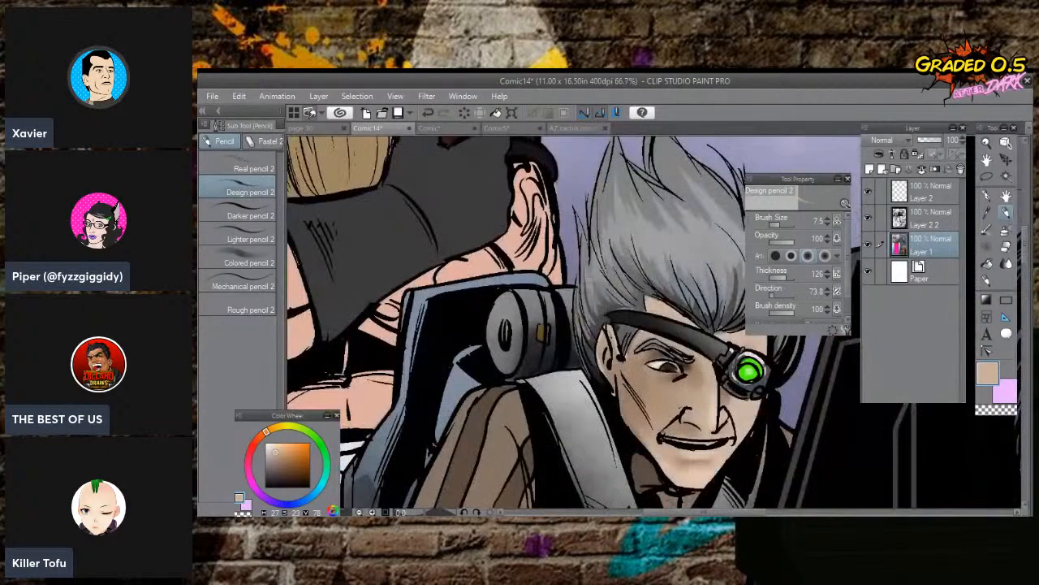
Auto-select the bearded man's grey glove on Layer 1, shade it with soft black airbrush, and clear the selection.
left_click_drag(520, 324, 556, 394)
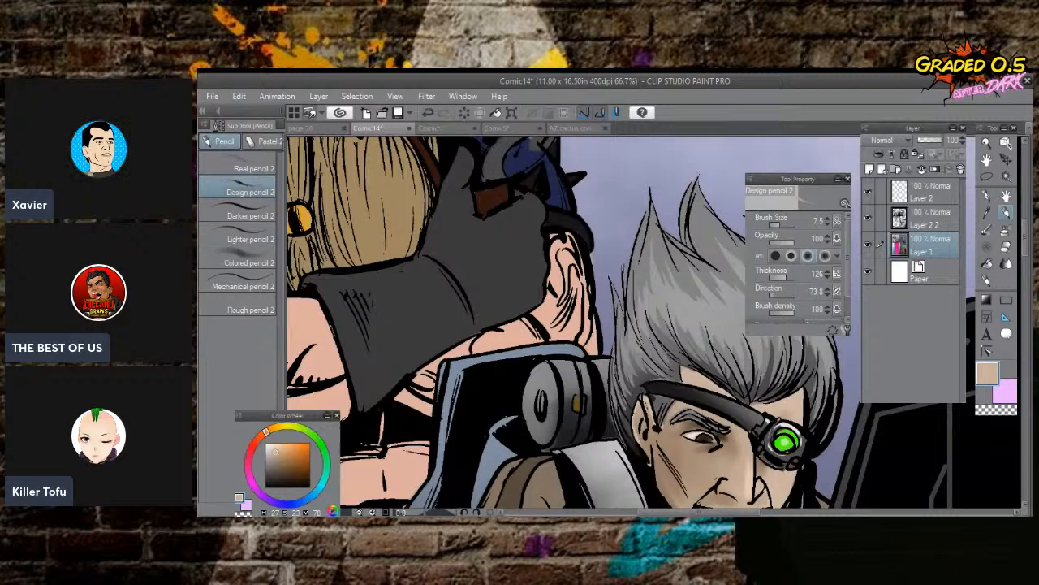
left_click(1005, 176)
left_click(487, 276)
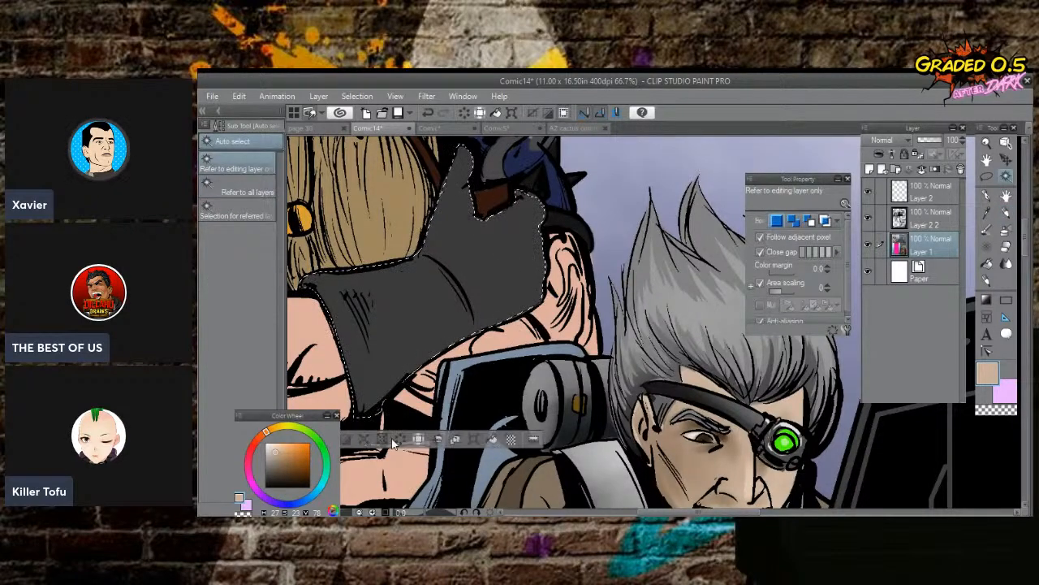
left_click(266, 486)
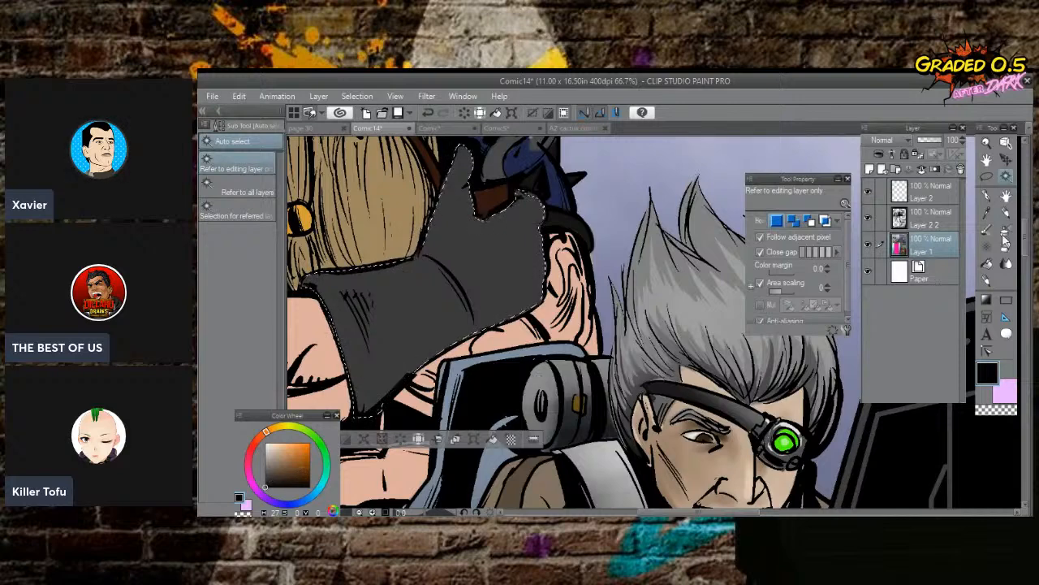
key("b")
mouse_move(447, 373)
left_mouse_down()
mouse_move(349, 349)
mouse_move(406, 324)
mouse_move(503, 317)
mouse_move(499, 290)
mouse_move(382, 316)
mouse_move(361, 341)
mouse_move(505, 247)
mouse_move(638, 341)
mouse_move(654, 328)
mouse_move(634, 367)
left_mouse_up()
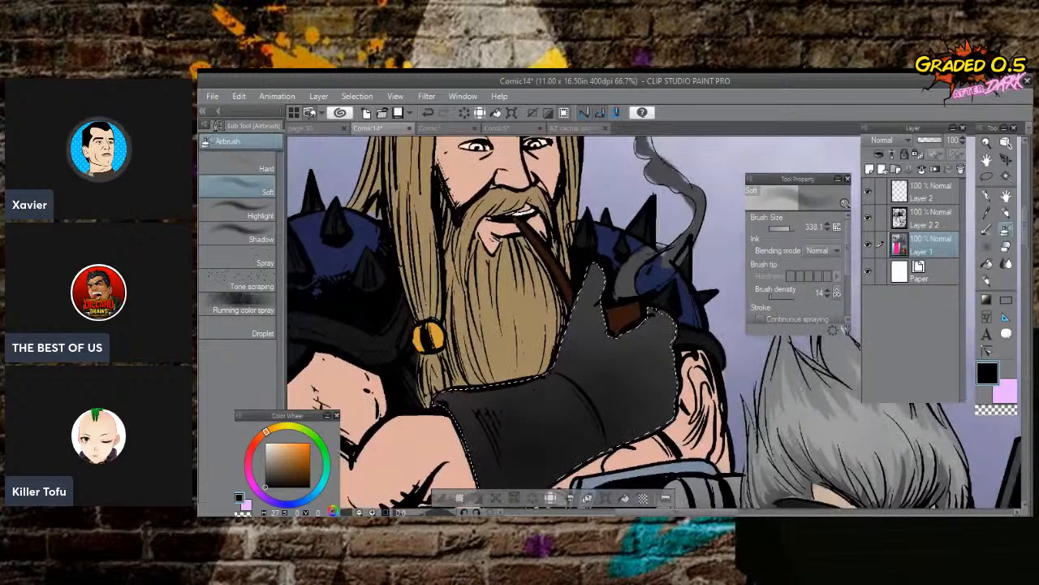
left_click(445, 497)
Lasso the upper edges of the glove's thumb, knuckles and cuff, airbrush them with lighter greys, and clear the selection.
left_click(987, 176)
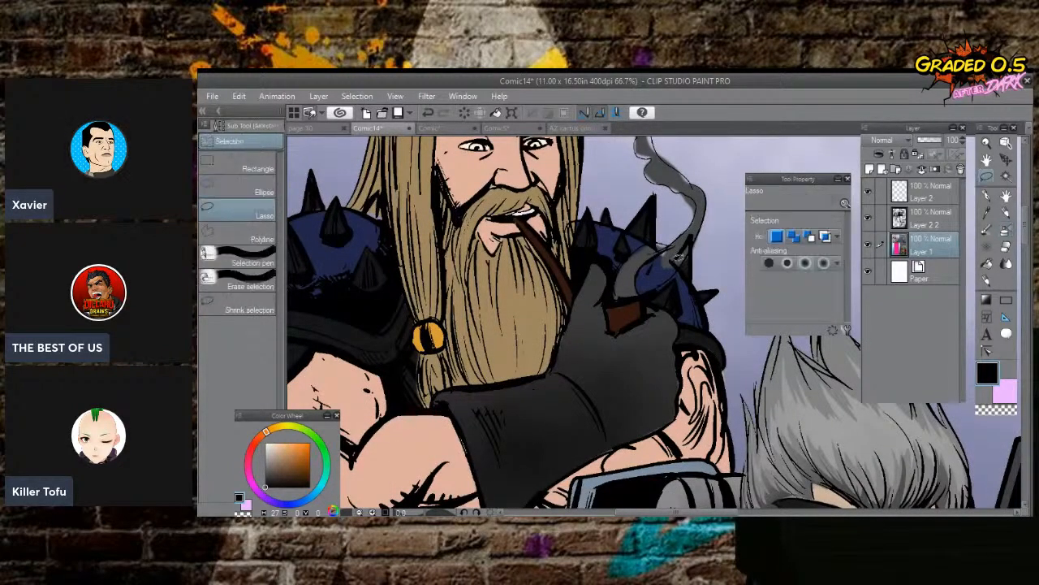
mouse_move(575, 309)
left_mouse_down()
mouse_move(601, 264)
mouse_move(575, 321)
left_mouse_up()
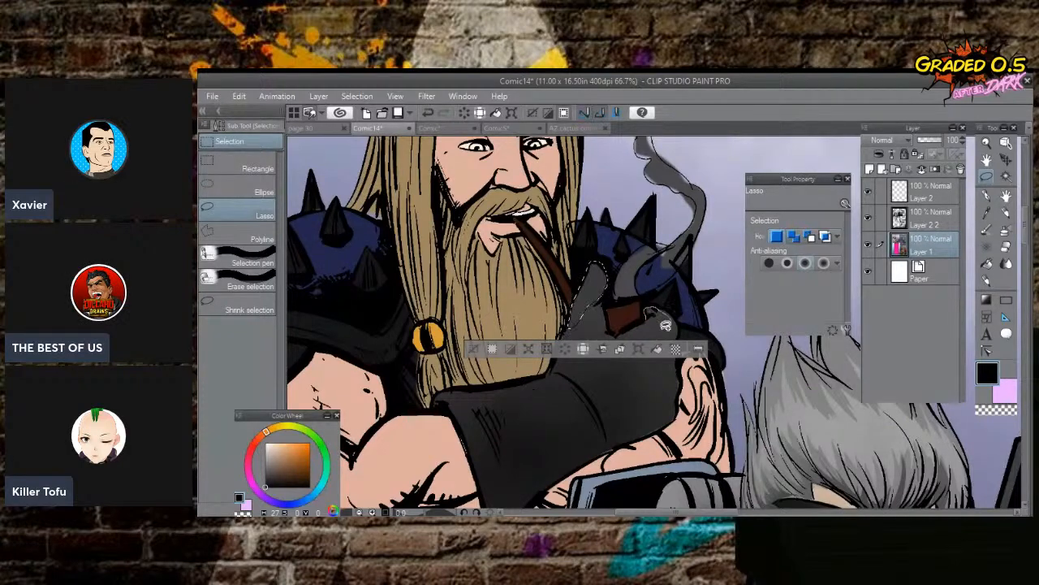
mouse_move(640, 319)
left_mouse_down()
mouse_move(688, 313)
mouse_move(659, 331)
mouse_move(662, 394)
left_mouse_up()
mouse_move(619, 339)
left_mouse_down()
mouse_move(605, 321)
mouse_move(585, 329)
mouse_move(563, 370)
mouse_move(615, 356)
mouse_move(560, 372)
mouse_move(572, 397)
mouse_move(528, 397)
mouse_move(465, 426)
mouse_move(439, 398)
mouse_move(568, 382)
left_mouse_up()
left_click(1007, 235)
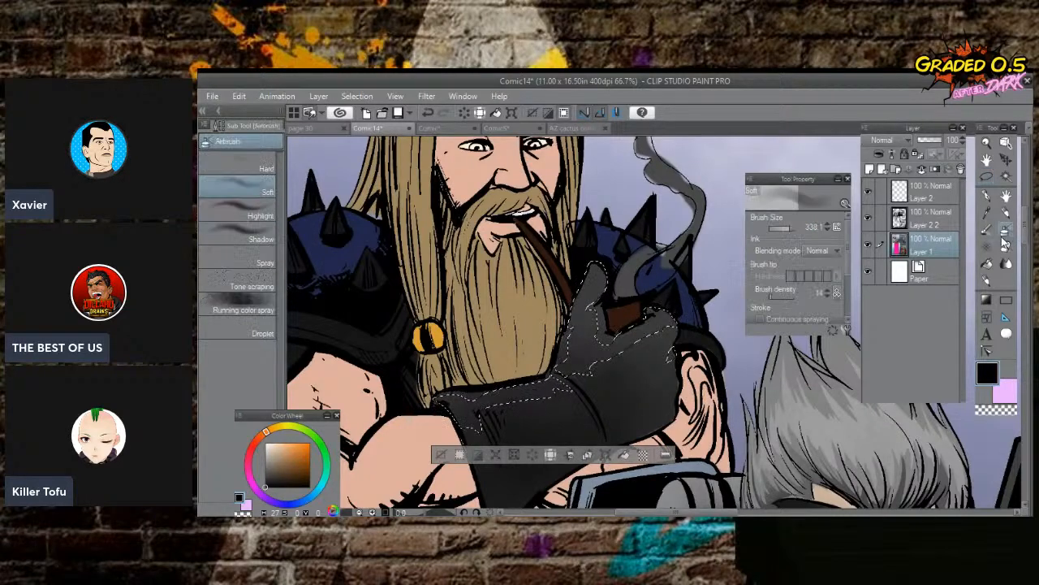
left_click(270, 473)
left_click(265, 471)
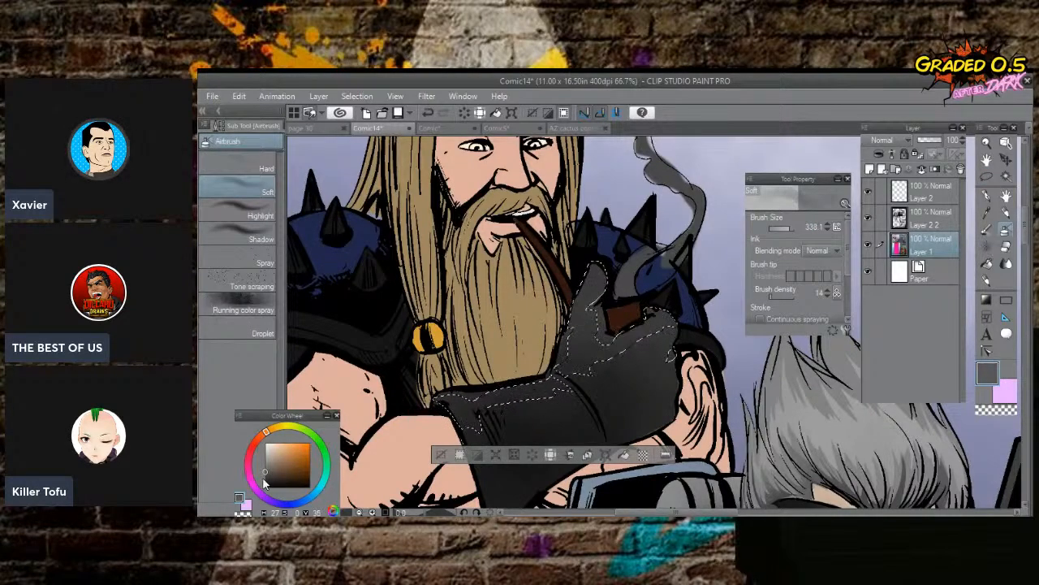
left_click_drag(671, 343, 682, 305)
left_click(264, 462)
left_click_drag(585, 309, 487, 398)
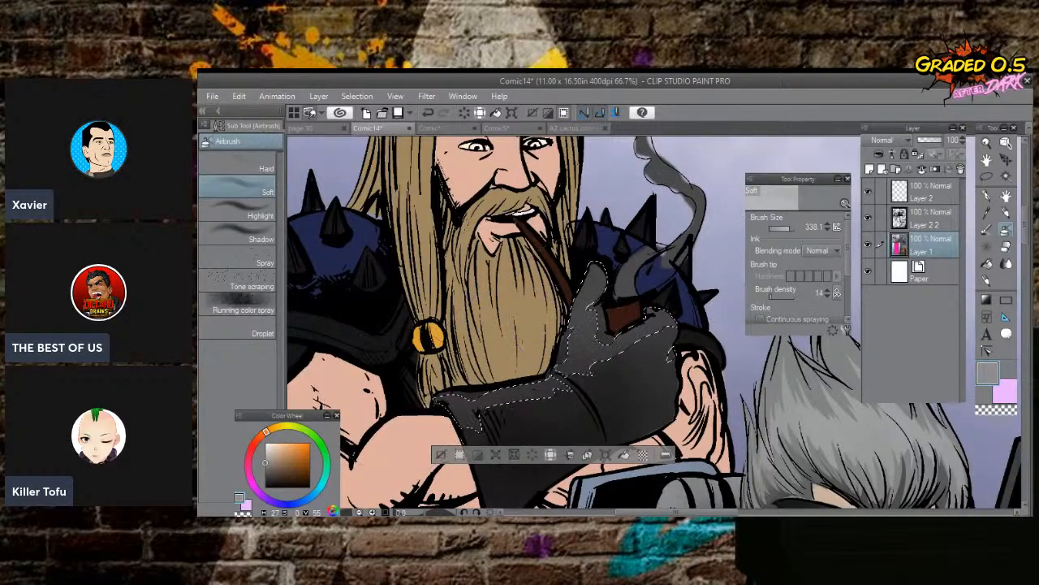
key("ctrl+d")
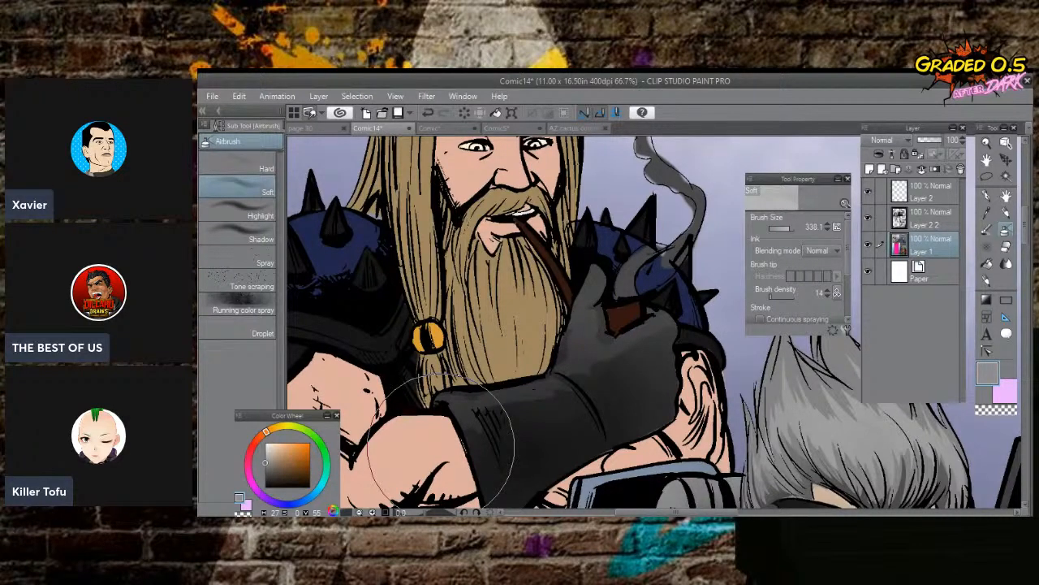
Sample the glove's dark grey as the drawing color and ready Design pencil 2 for detail work.
left_click(986, 213)
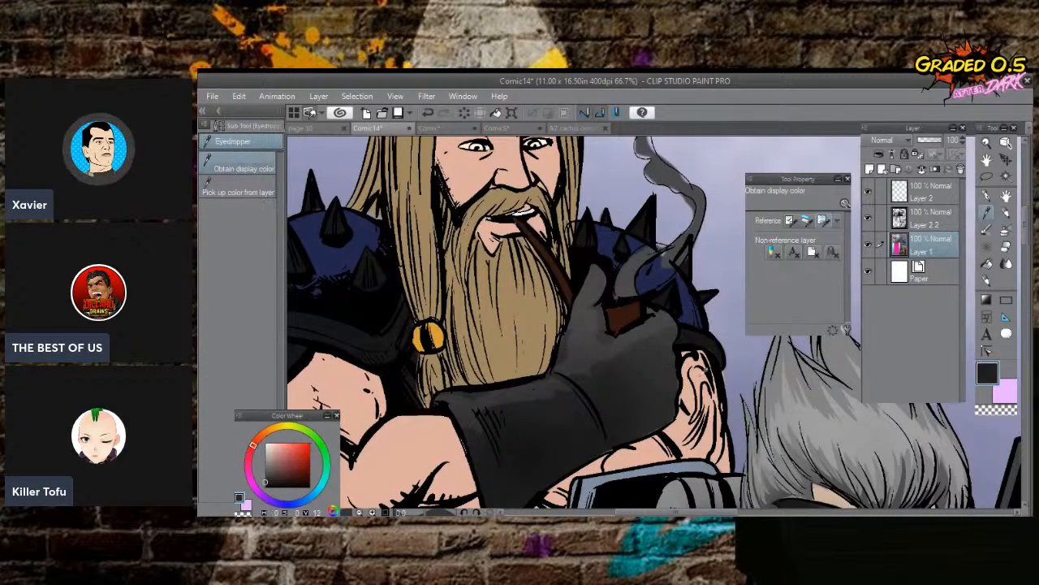
left_click(985, 195)
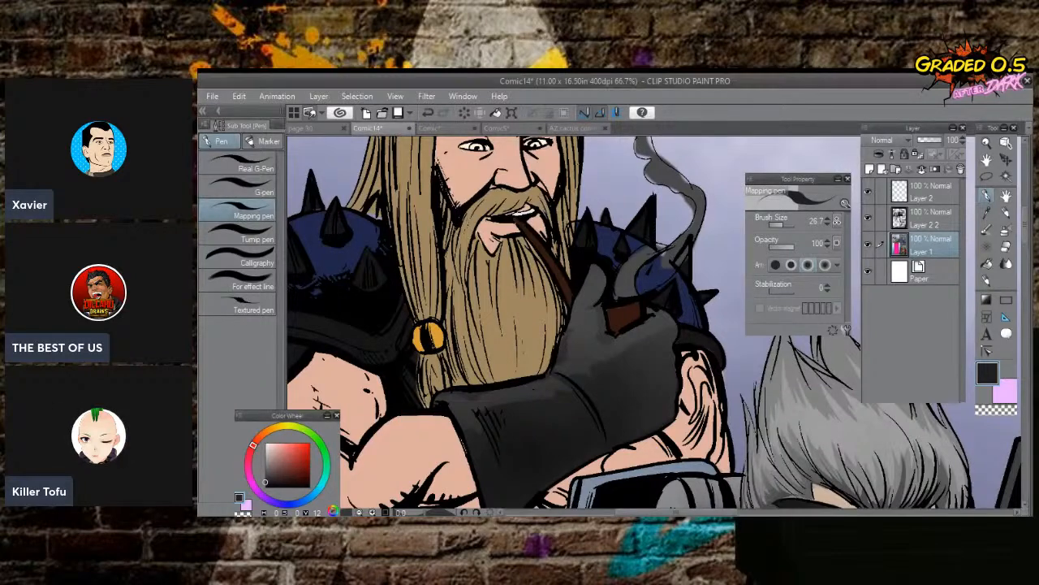
left_click(1006, 211)
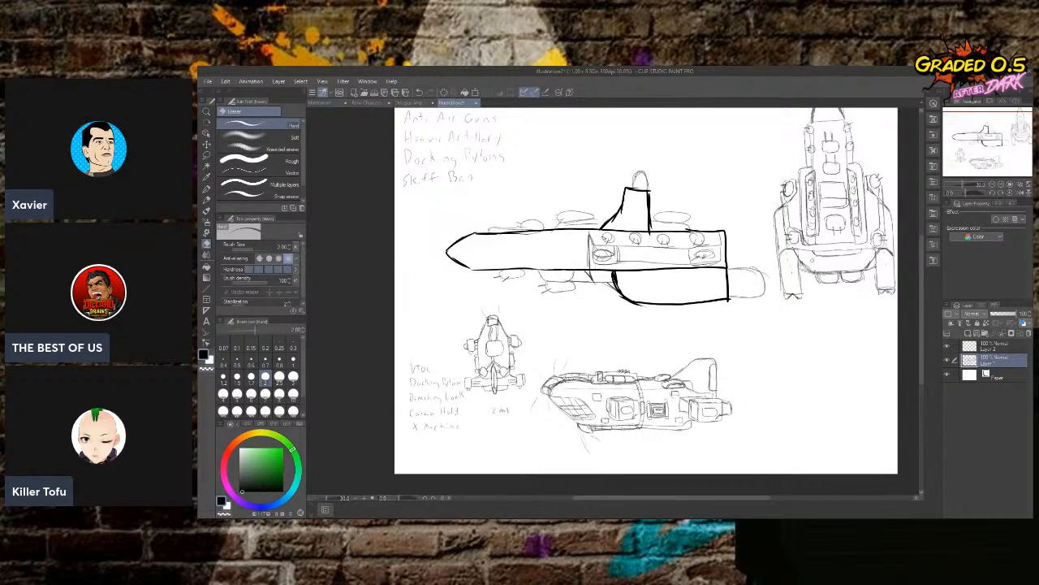
Pencil a row of small round engines and a small central fitting across the stern of the large ship's top view.
key("p")
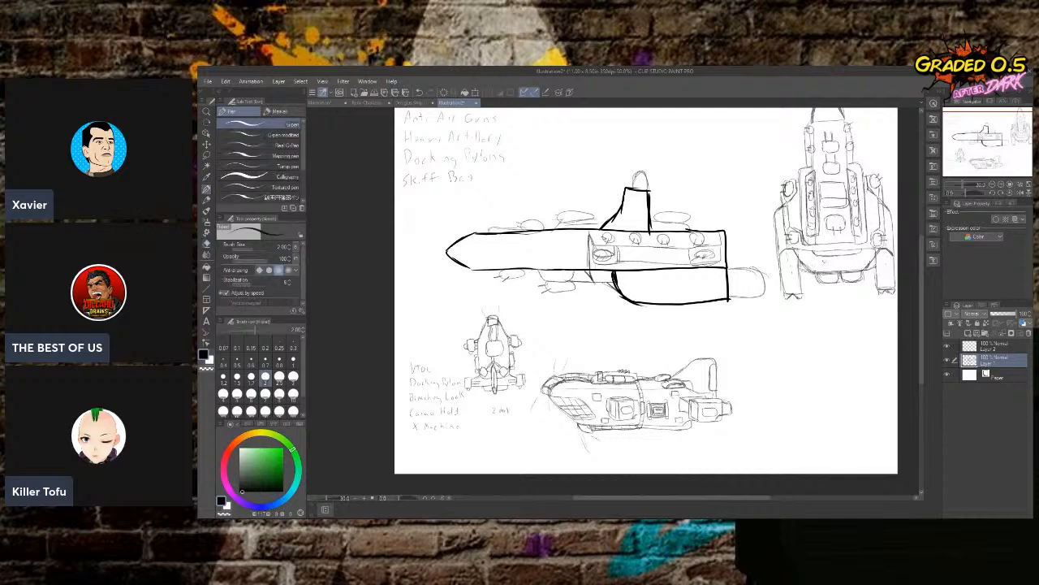
left_click_drag(814, 260, 871, 263)
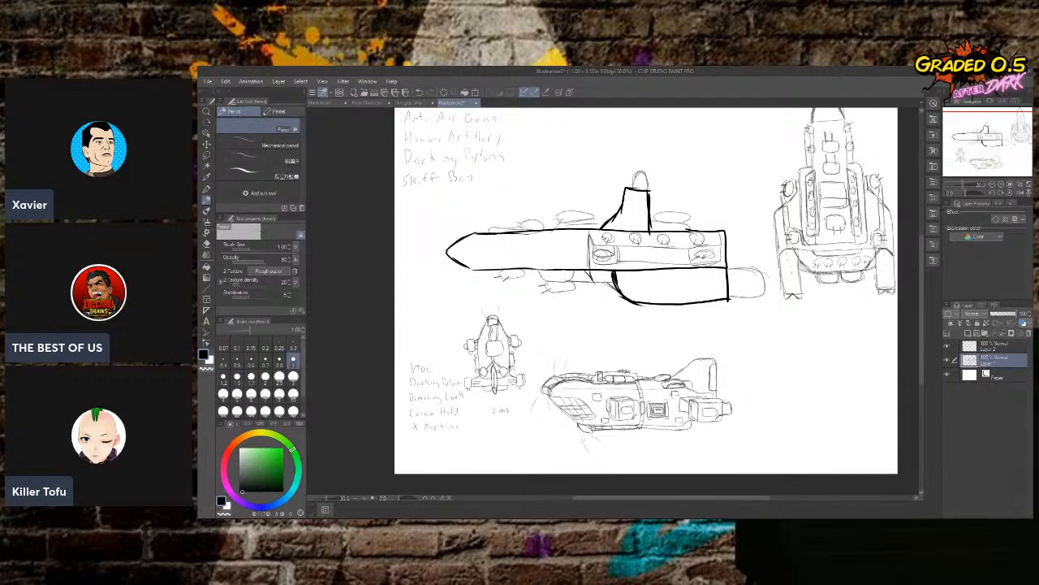
mouse_move(841, 249)
left_mouse_down()
mouse_move(827, 256)
mouse_move(847, 250)
left_mouse_up()
Pencil a box-shaped side pod with a sloped top and curved nose on the side view's mid-hull, erasing stray lines.
left_click_drag(587, 250, 534, 256)
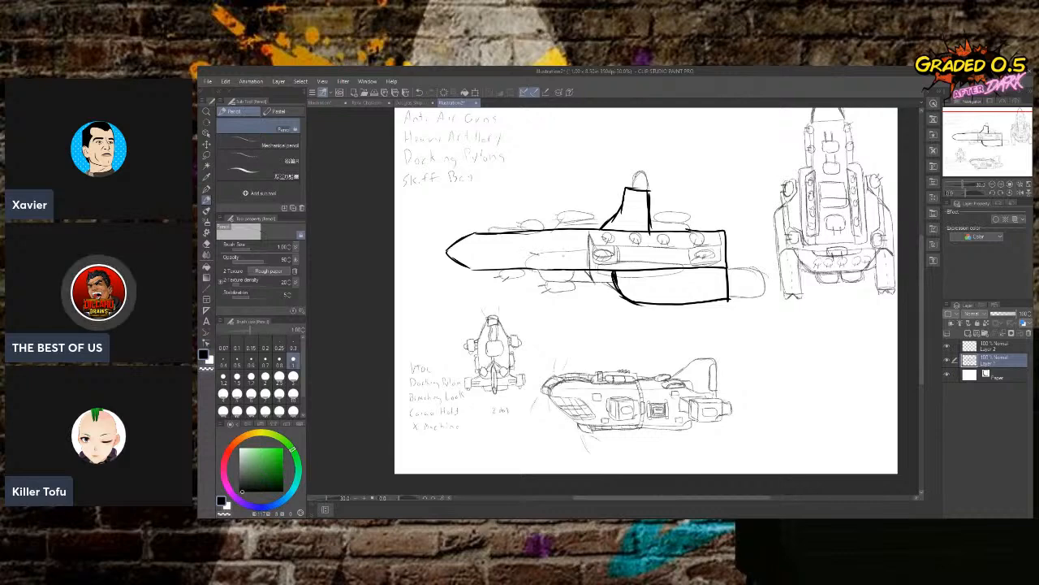
mouse_move(529, 253)
left_mouse_down()
mouse_move(530, 268)
mouse_move(592, 255)
left_mouse_up()
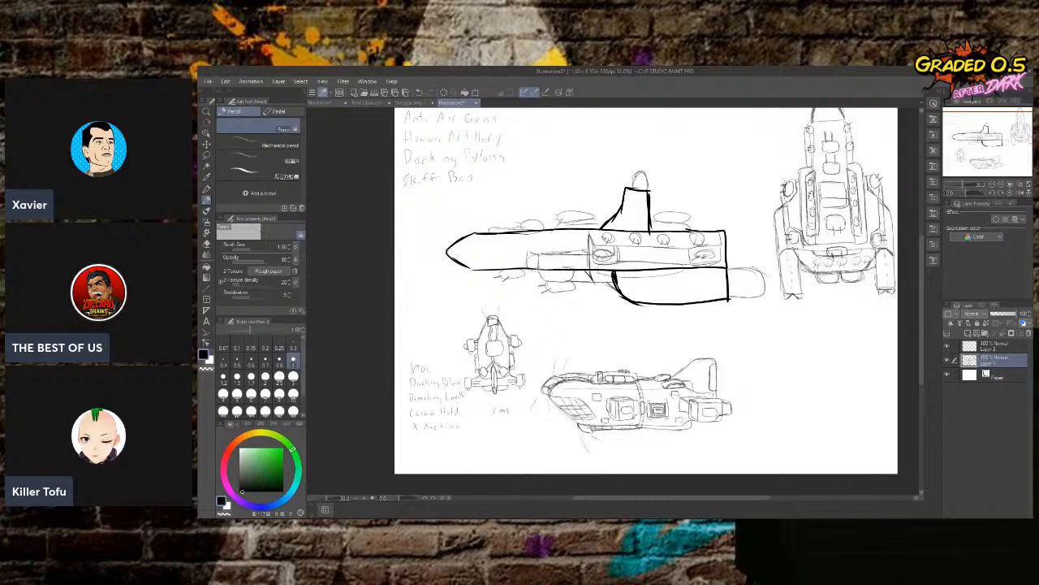
mouse_move(528, 250)
left_mouse_down()
mouse_move(592, 251)
mouse_move(539, 256)
left_mouse_up()
key("e")
mouse_move(570, 250)
left_mouse_down()
mouse_move(578, 251)
mouse_move(537, 254)
left_mouse_up()
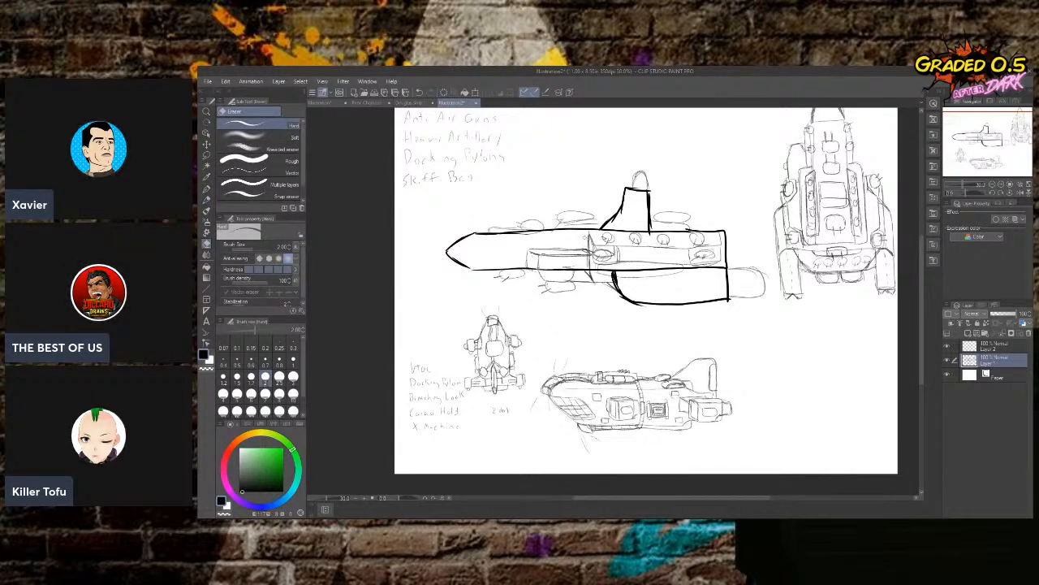
key("p")
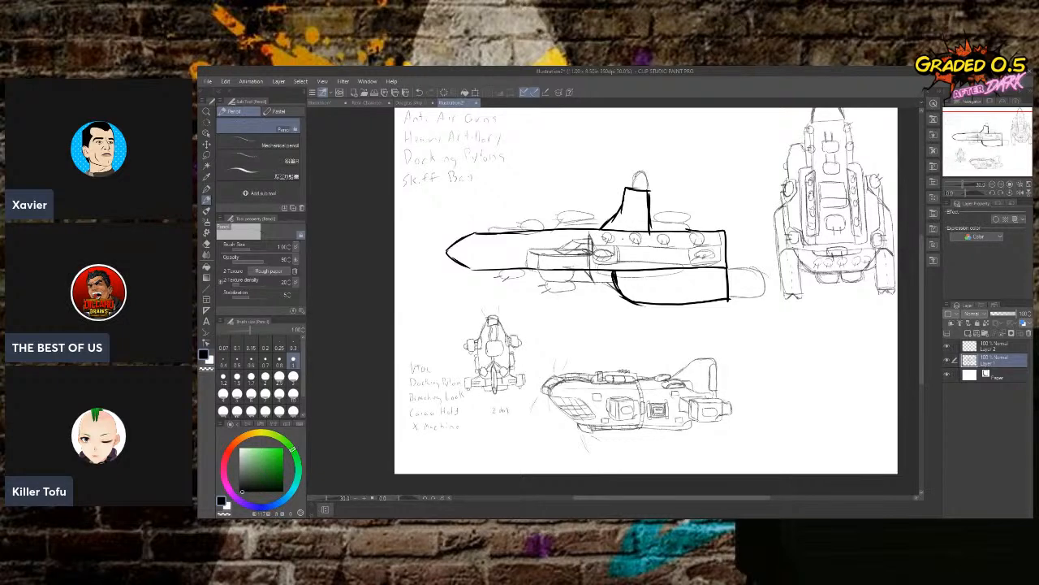
left_click_drag(527, 254, 536, 269)
Erase stray lines below the side view's hull and pencil a long engine nacelle along the lower hull past the stern.
key("e")
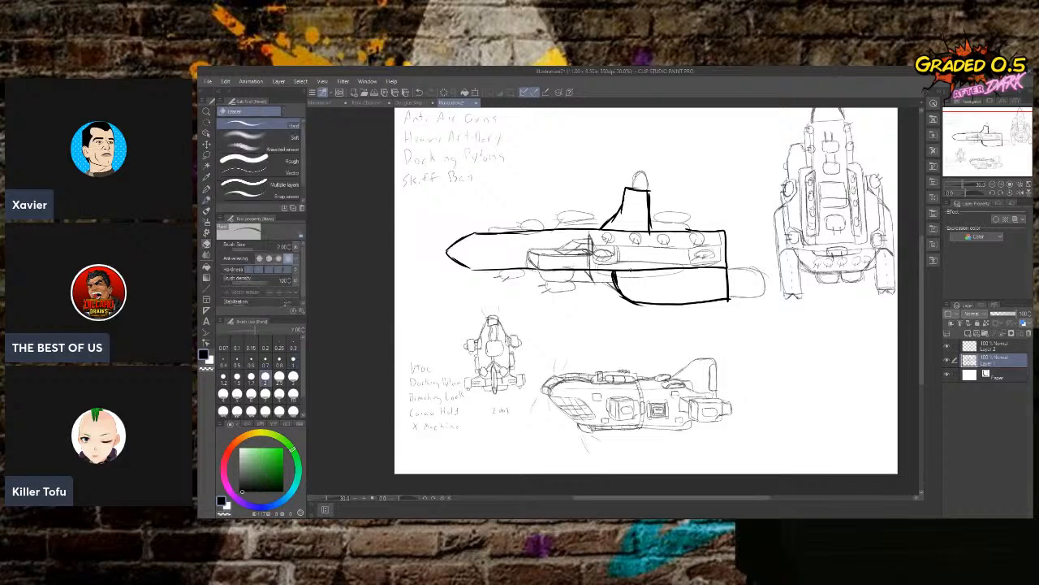
left_click_drag(621, 279, 687, 271)
left_click_drag(610, 278, 609, 277)
key("p")
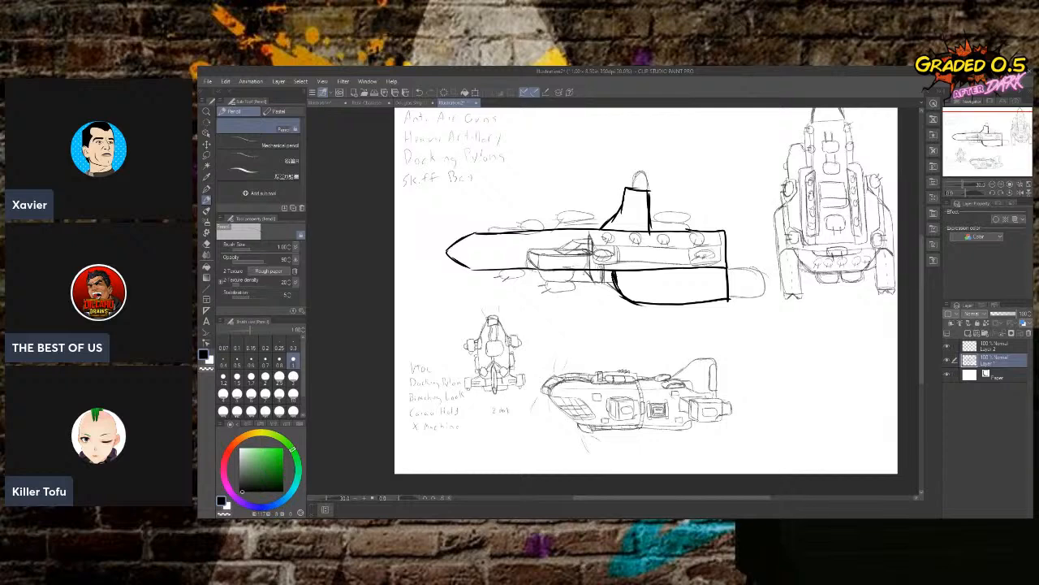
left_click_drag(585, 276, 767, 282)
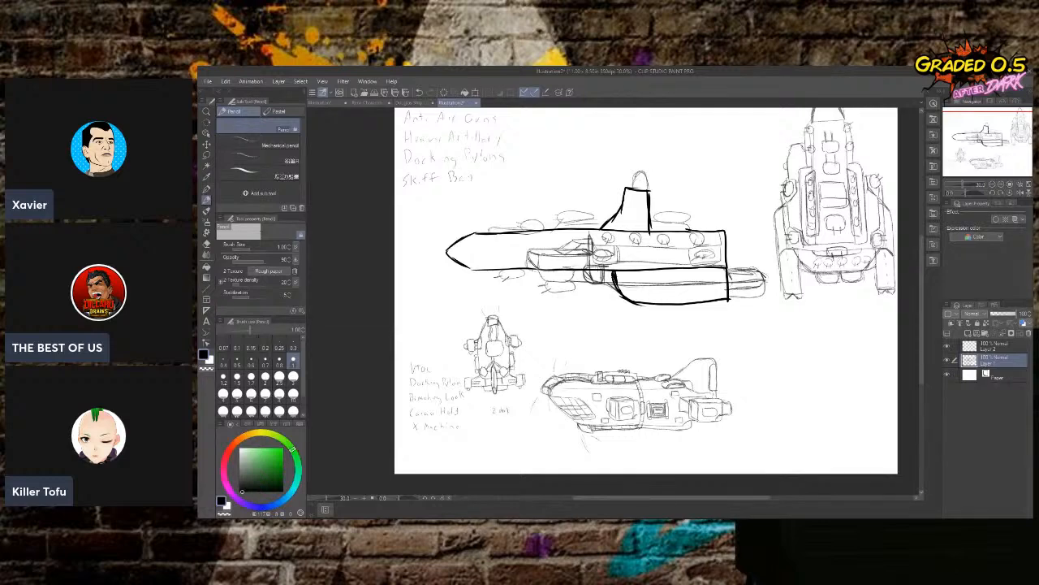
left_click_drag(721, 294, 658, 296)
mouse_move(920, 318)
left_mouse_down()
mouse_move(919, 284)
mouse_move(919, 294)
left_mouse_up()
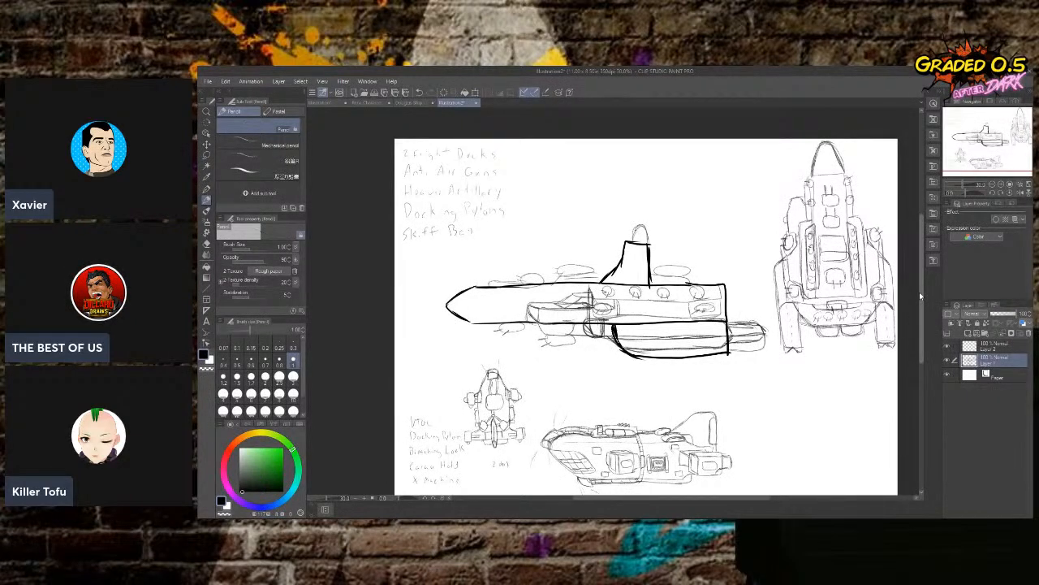
left_click(208, 157)
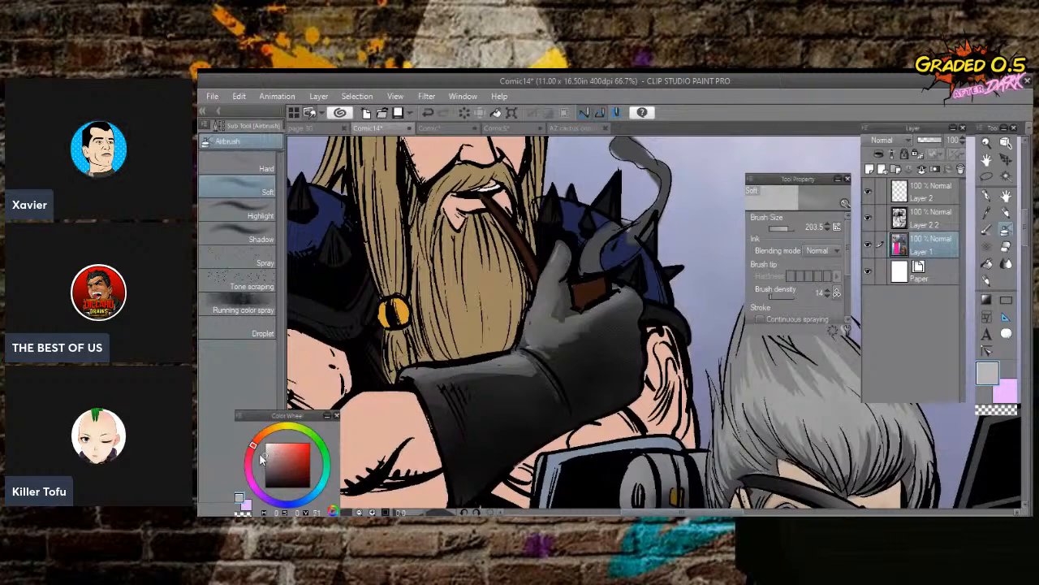
Lasso the bowl of the bearded man's pipe on the comic page and pick an orange-brown drawing color.
left_click(1007, 231)
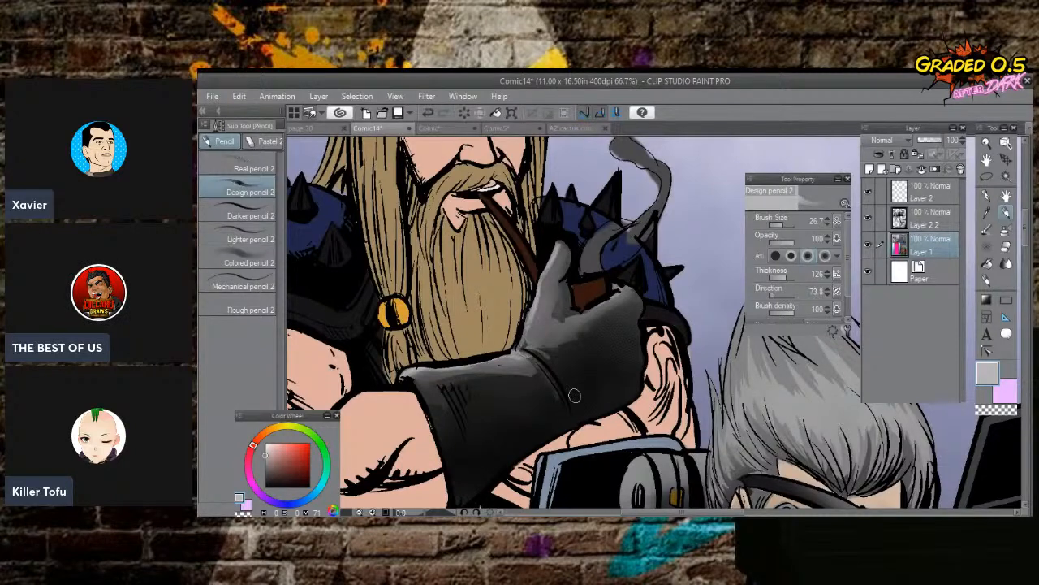
key("m")
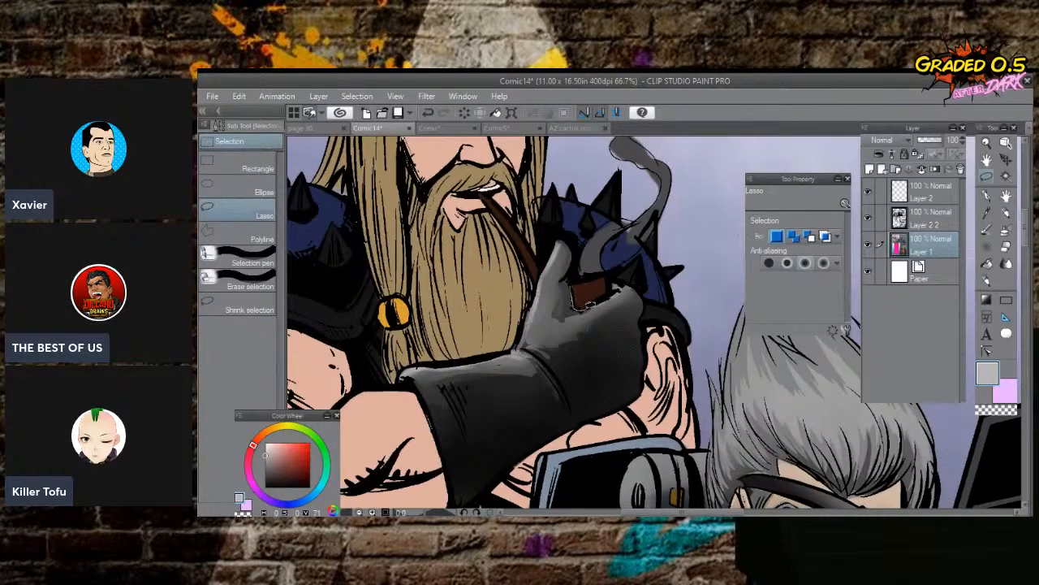
mouse_move(613, 280)
left_mouse_down()
mouse_move(591, 273)
mouse_move(569, 285)
mouse_move(605, 305)
left_mouse_up()
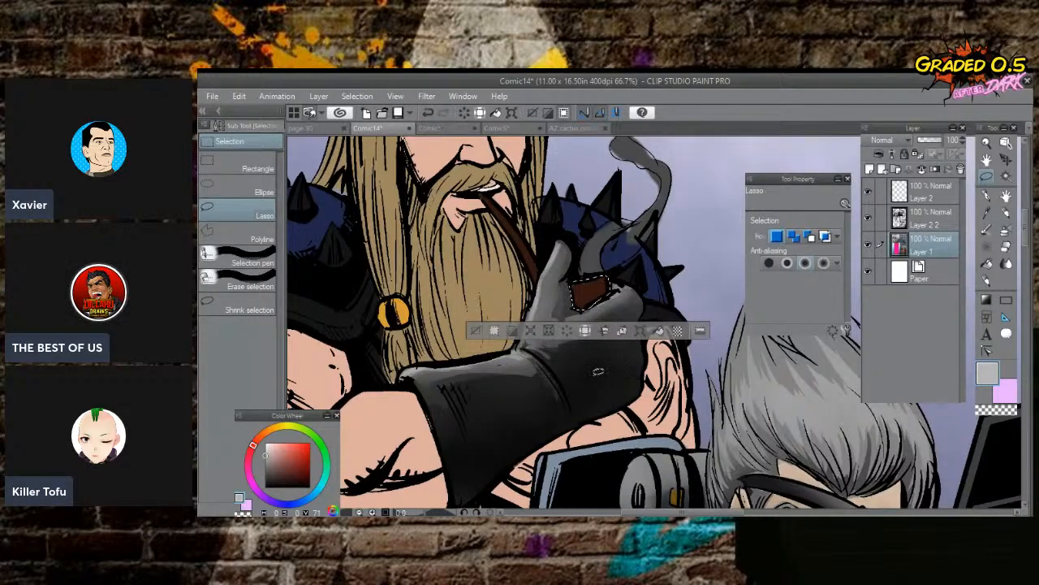
left_click(275, 429)
left_click(286, 469)
left_click(266, 431)
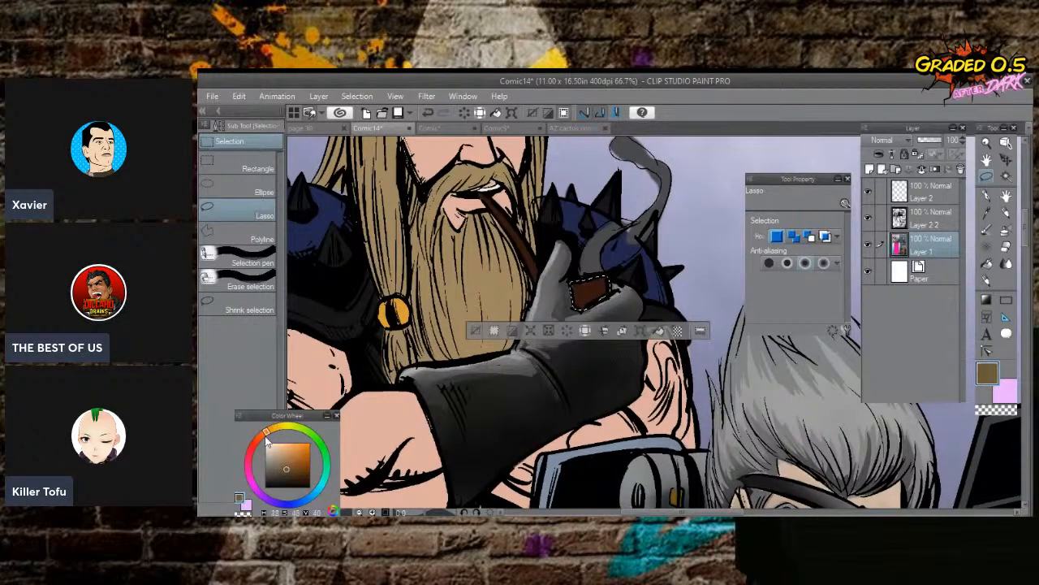
left_click(294, 469)
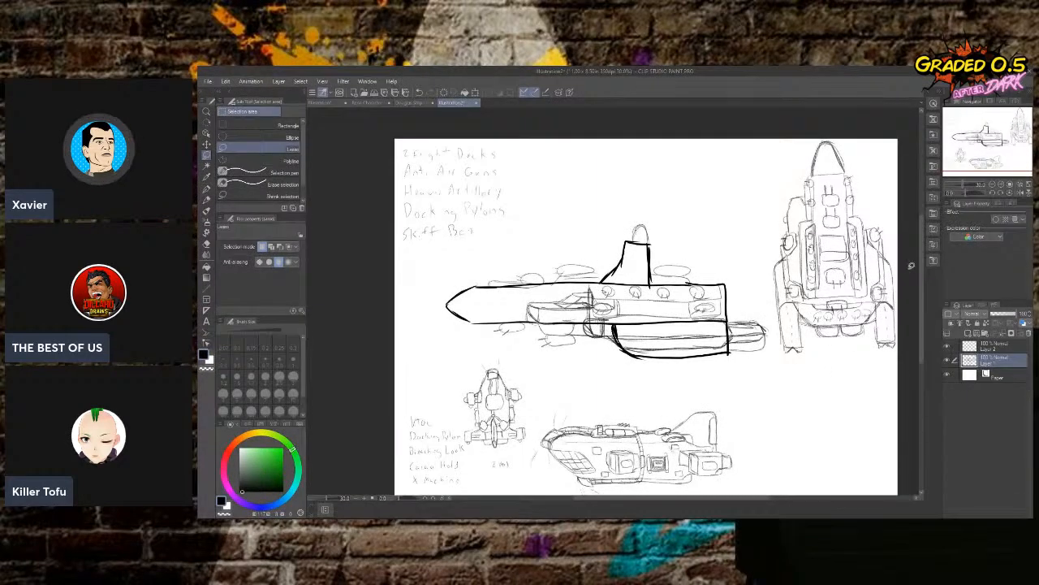
Examine the Roanoke concept sheet alongside the large ship's side and top views to compare the designs.
key("p")
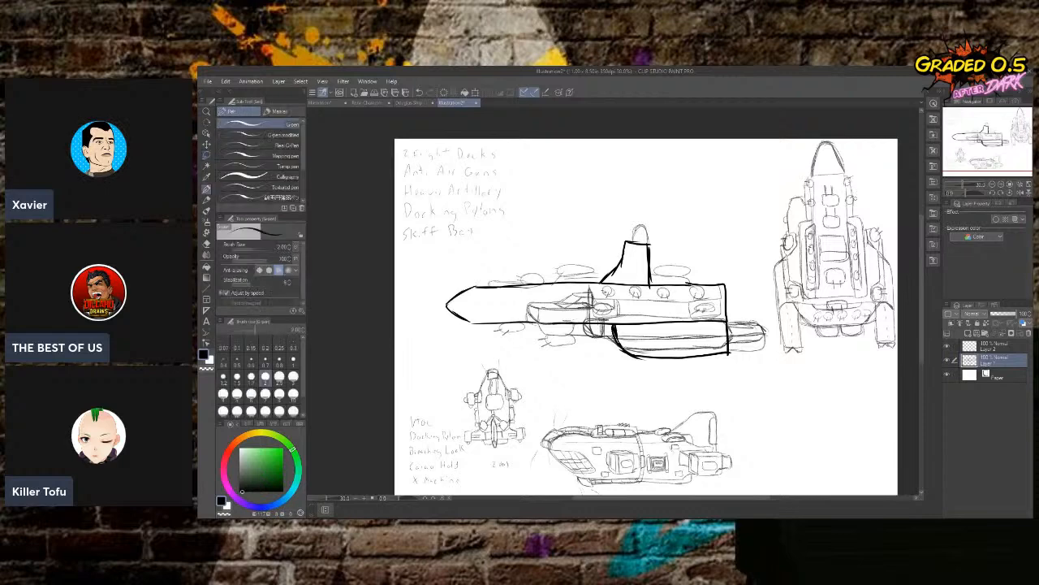
key("p")
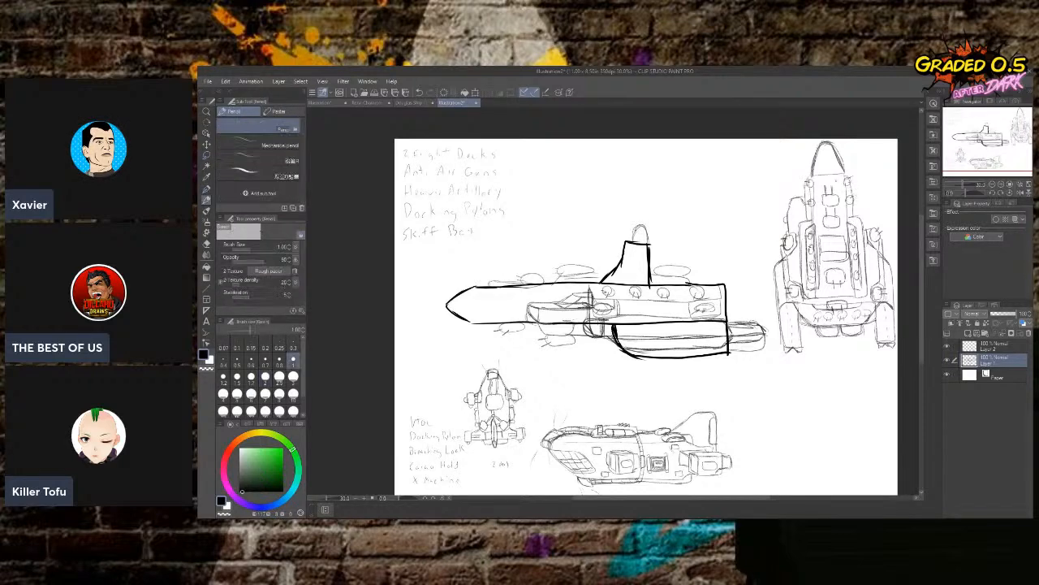
left_click(425, 105)
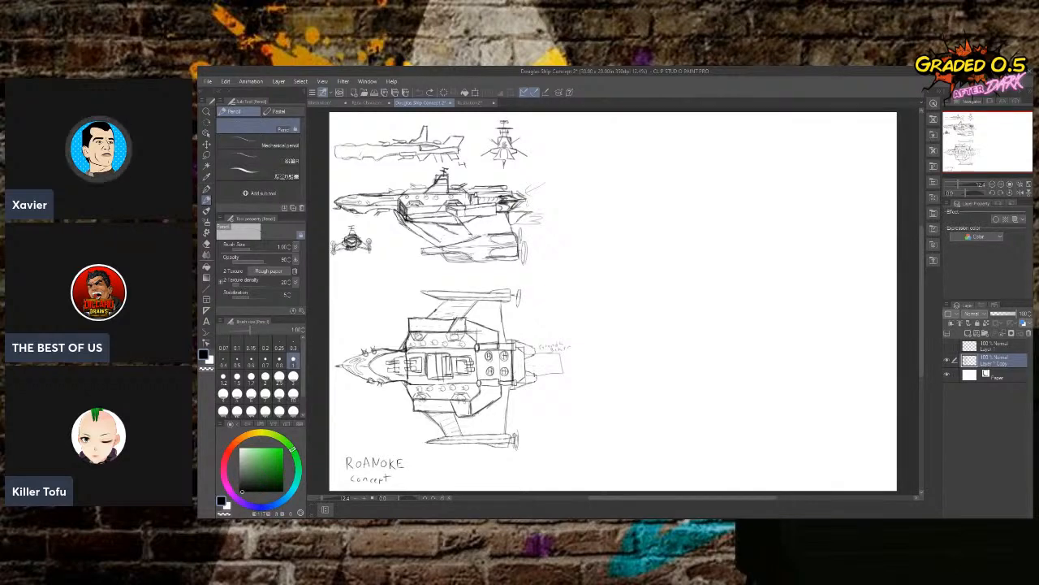
left_click(469, 102)
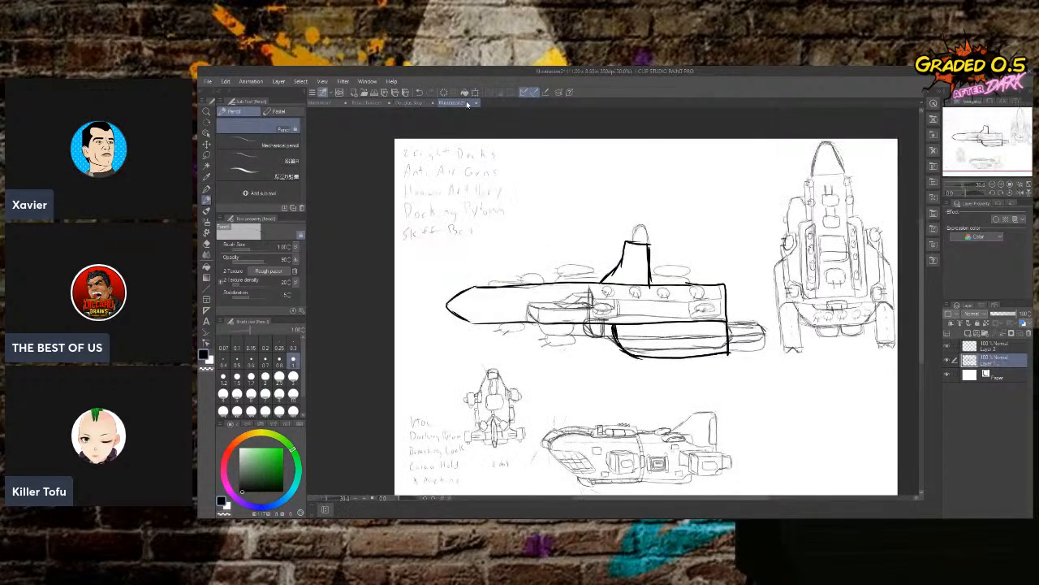
mouse_move(597, 499)
left_mouse_down()
mouse_move(638, 498)
mouse_move(619, 492)
left_mouse_up()
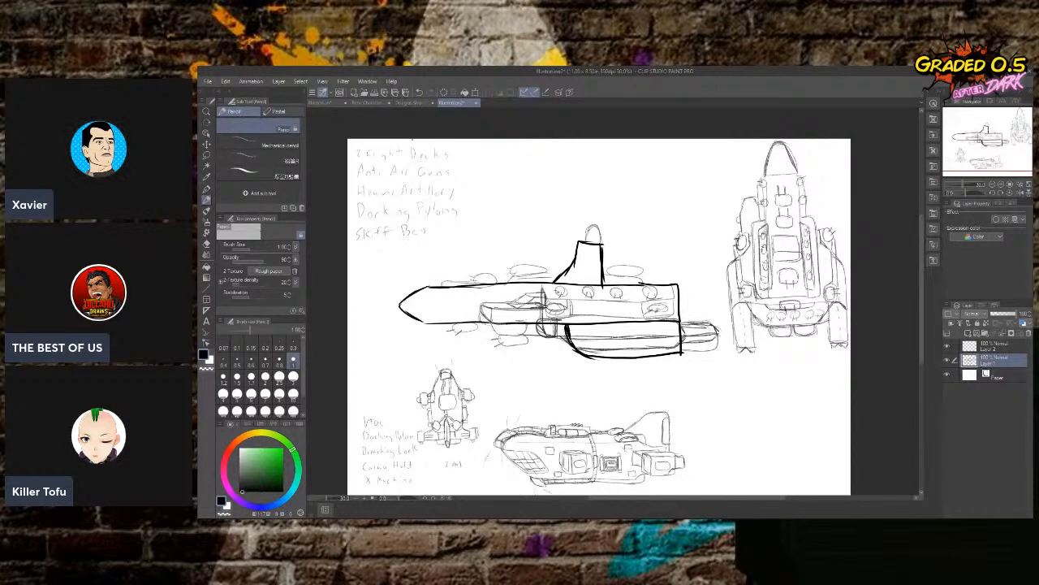
left_click(408, 103)
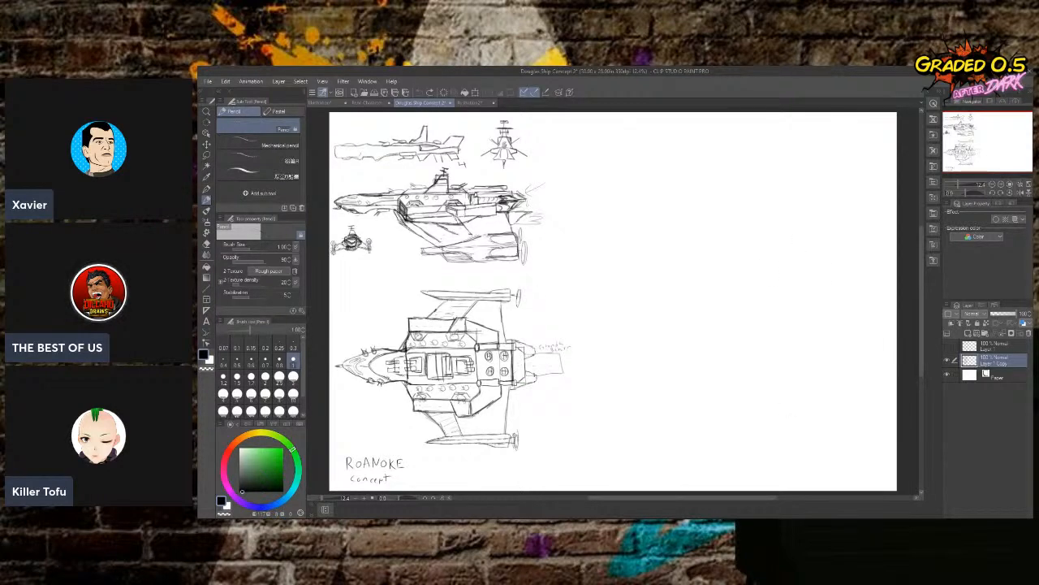
left_click(471, 103)
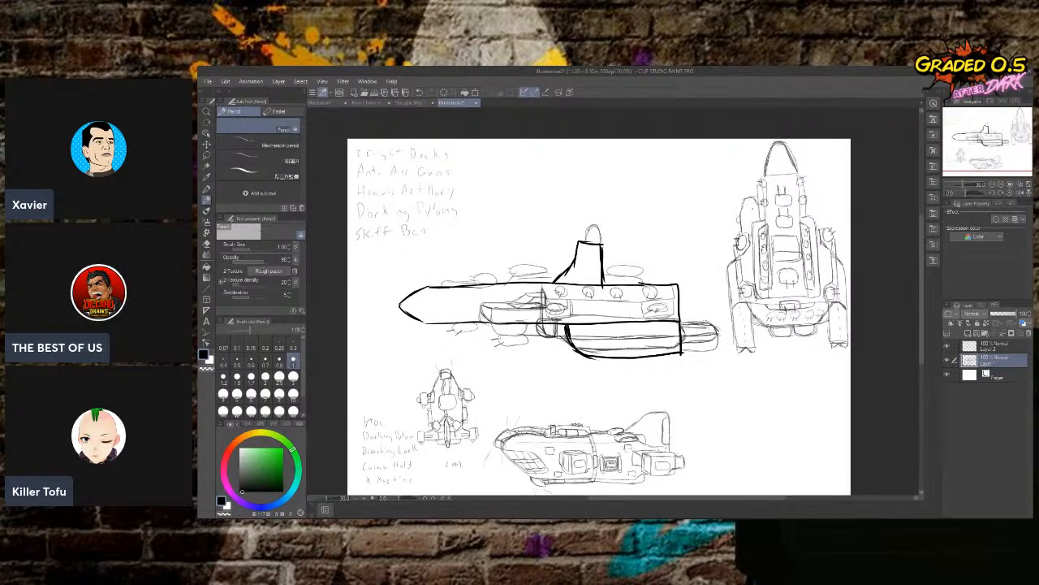
left_click_drag(989, 147, 991, 166)
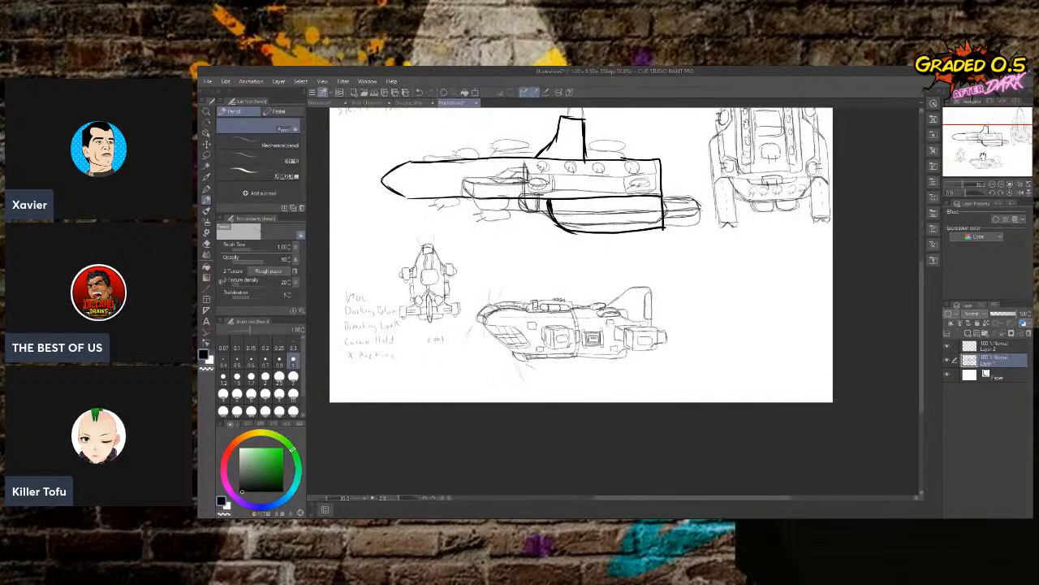
key("p")
key("p")
left_click_drag(988, 159, 985, 141)
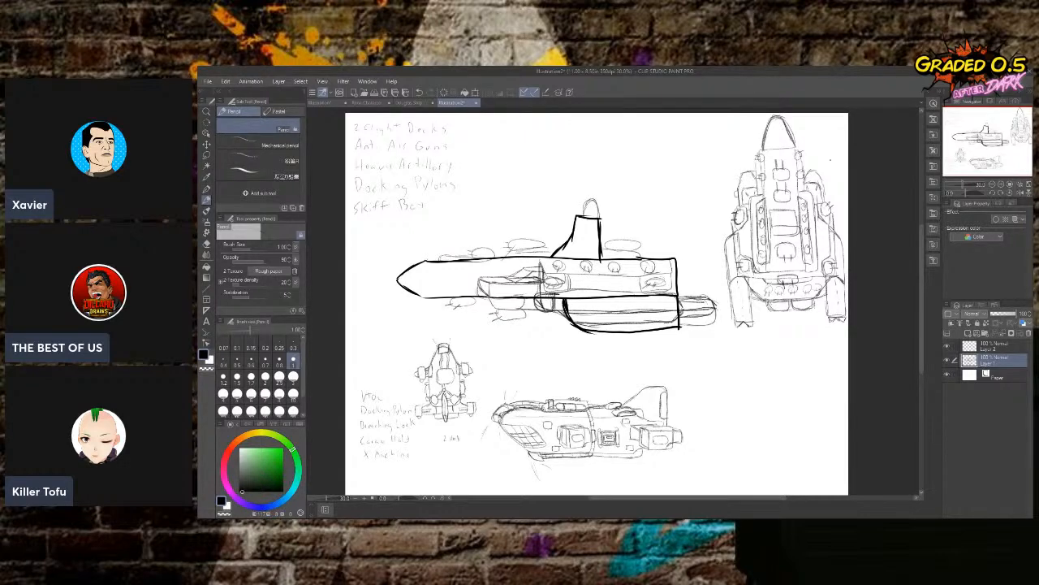
Lasso the large ship's side view, shift it toward the page's left edge and clear the selection.
key("m")
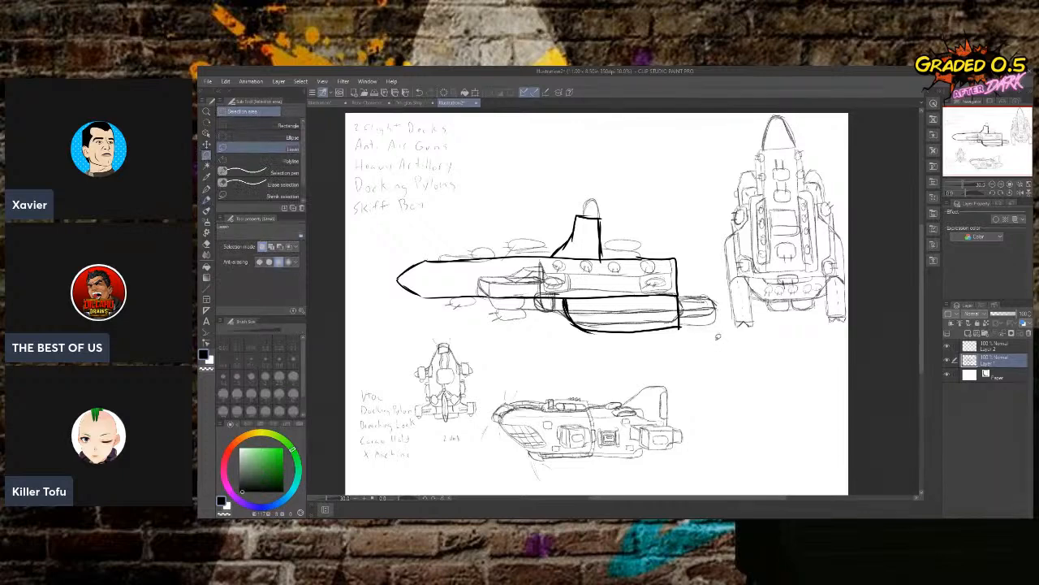
mouse_move(722, 310)
left_mouse_down()
mouse_move(661, 228)
mouse_move(606, 182)
mouse_move(442, 231)
mouse_move(369, 287)
mouse_move(400, 324)
mouse_move(541, 343)
mouse_move(716, 339)
left_mouse_up()
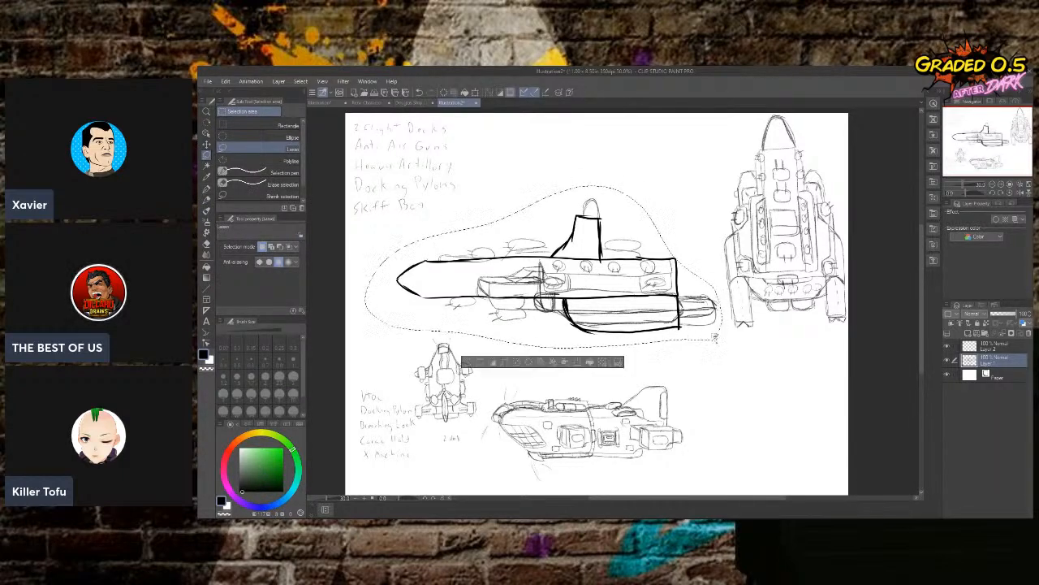
key("k")
left_click_drag(625, 293, 576, 289)
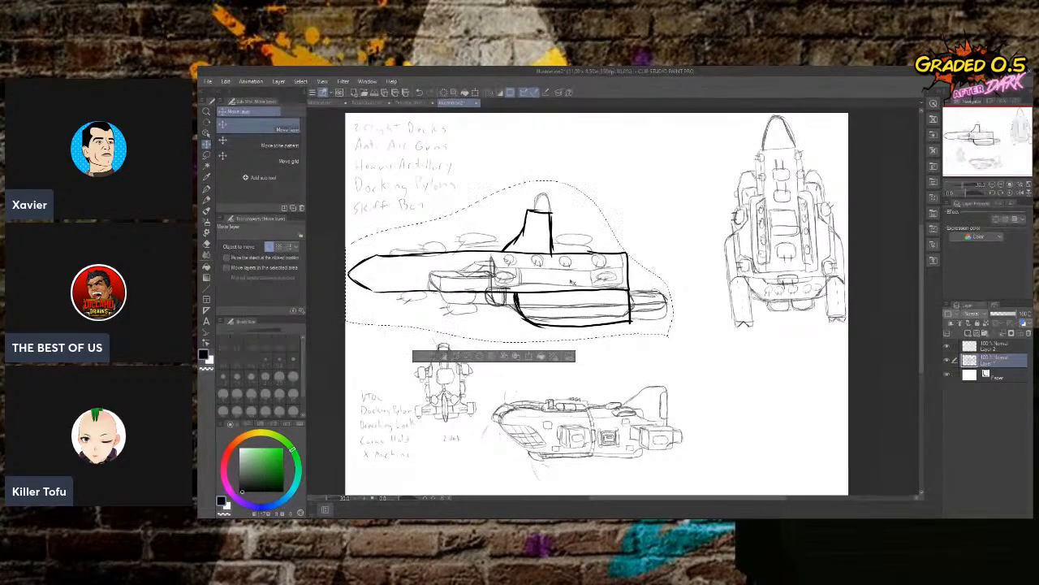
left_click(206, 156)
left_click(495, 139)
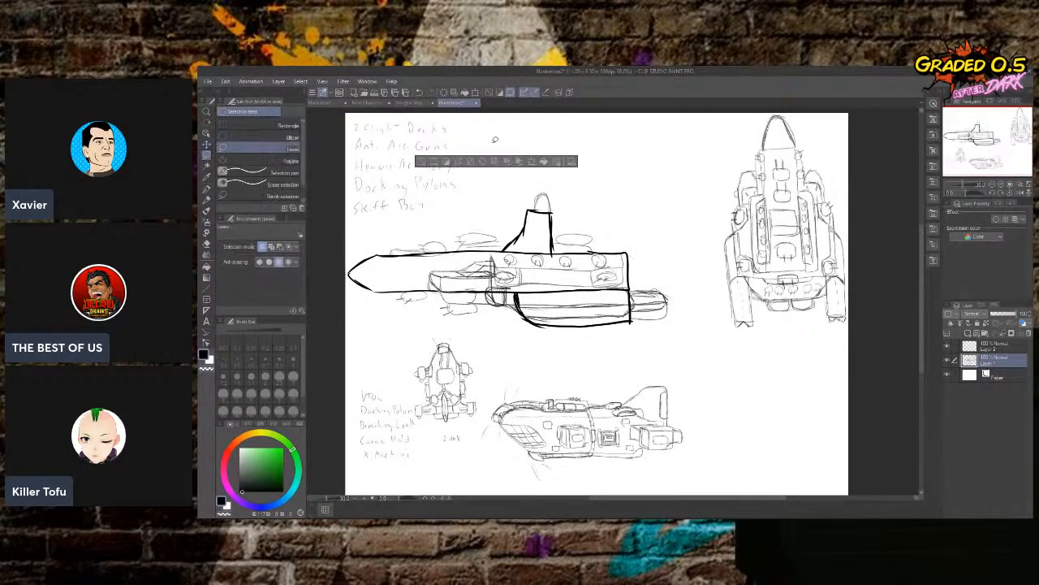
left_click(544, 116)
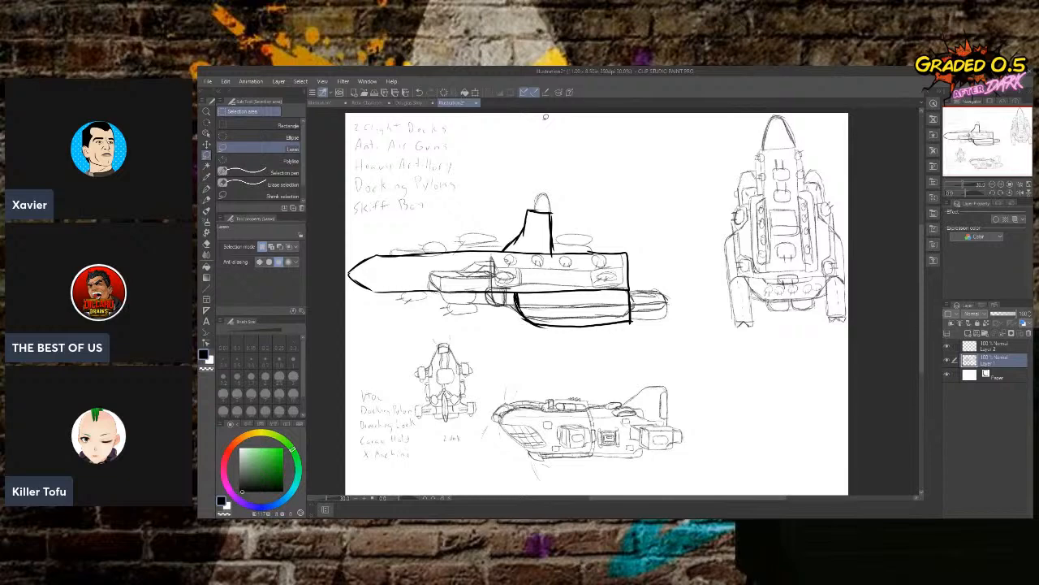
Lasso the large ship's top view, move it slightly left toward the side view and clear the selection.
mouse_move(820, 120)
left_mouse_down()
mouse_move(777, 108)
mouse_move(749, 124)
mouse_move(727, 179)
mouse_move(717, 258)
mouse_move(733, 327)
mouse_move(766, 355)
mouse_move(826, 353)
mouse_move(863, 330)
mouse_move(875, 277)
mouse_move(866, 223)
mouse_move(822, 120)
left_mouse_up()
key("k")
mouse_move(780, 243)
left_mouse_down()
mouse_move(755, 242)
mouse_move(790, 243)
left_mouse_up()
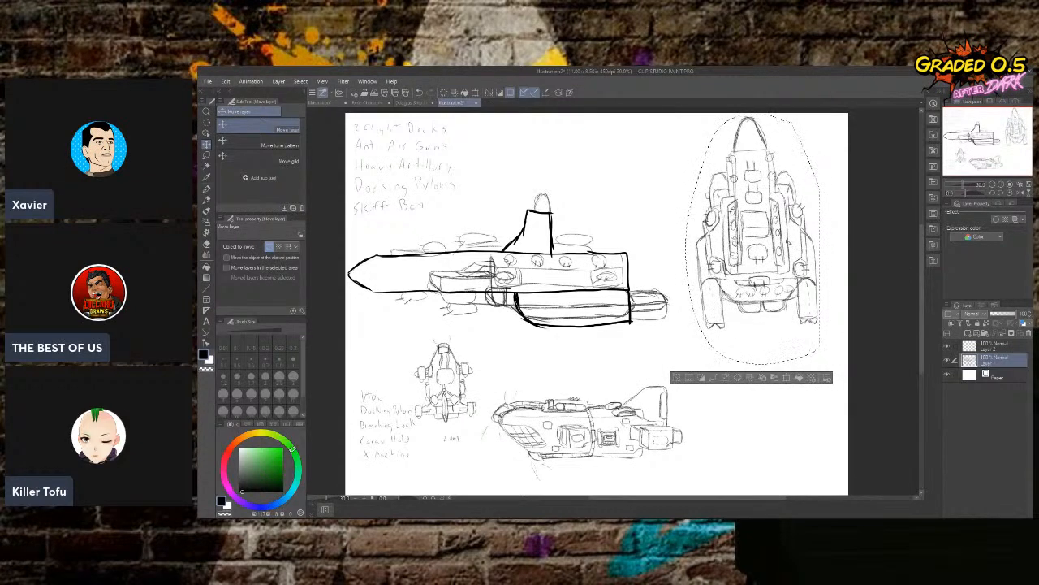
key("m")
key("ctrl+d")
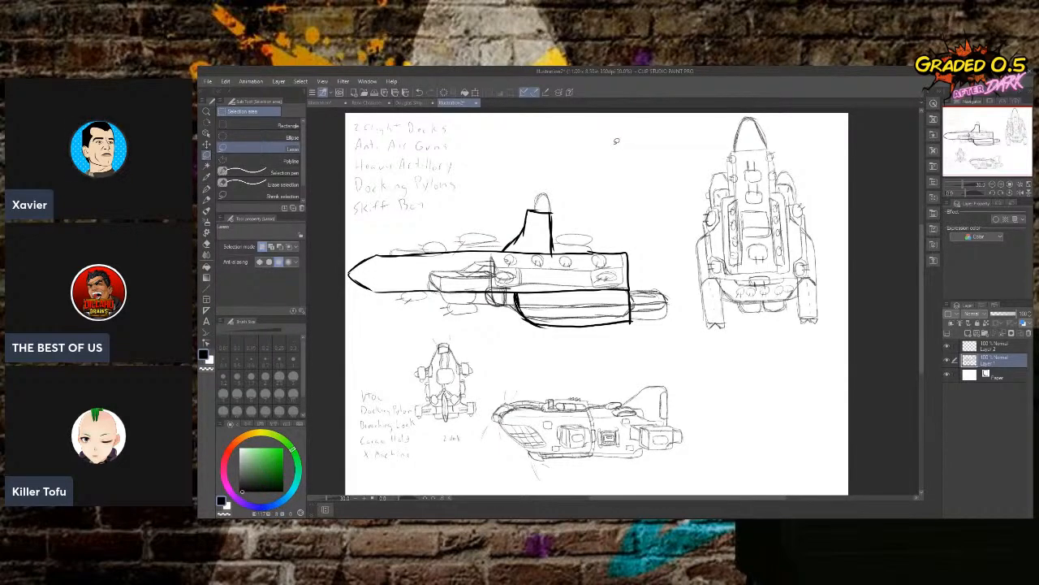
key("p")
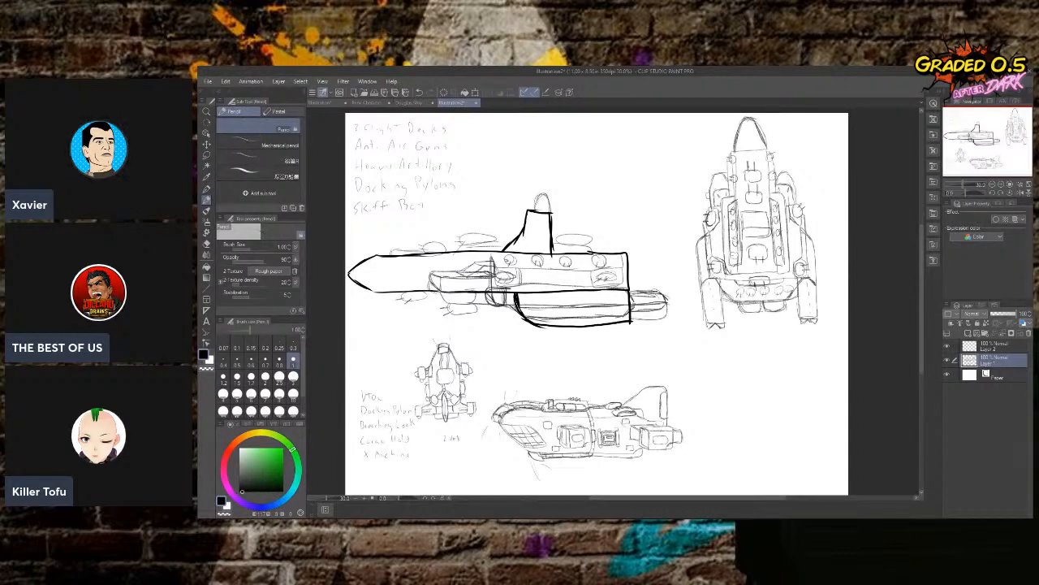
key("e")
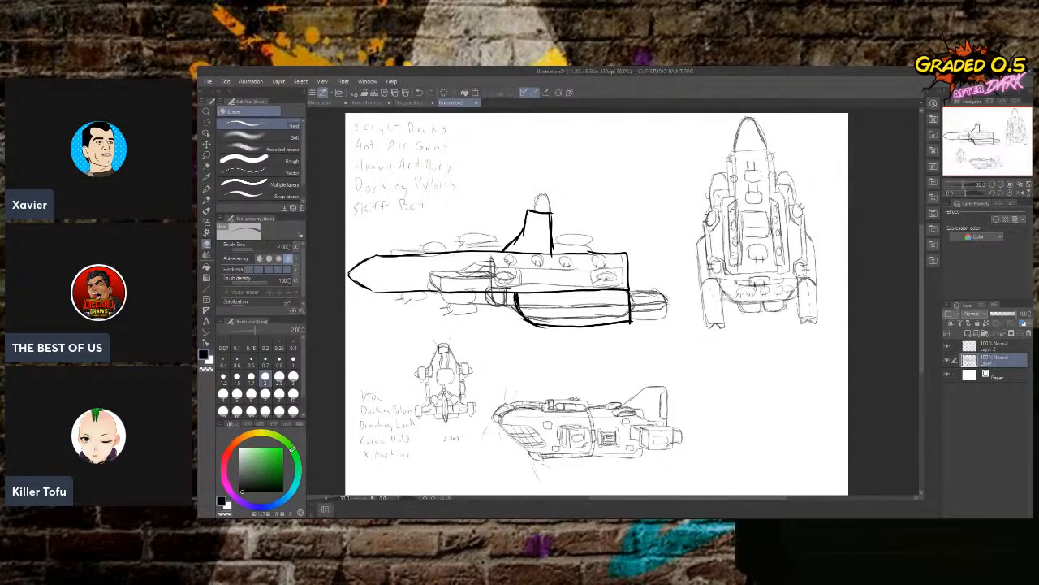
key("p")
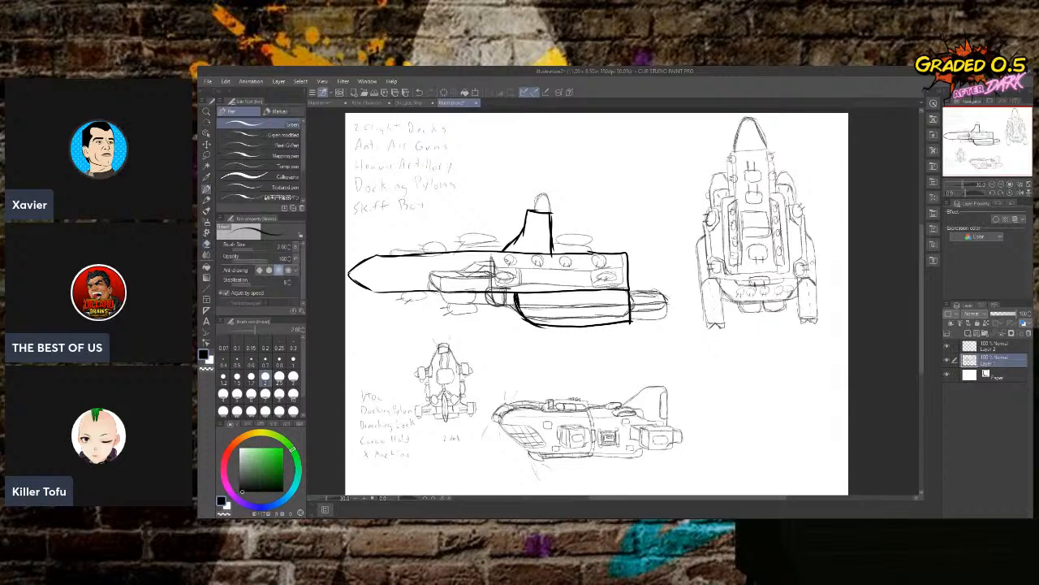
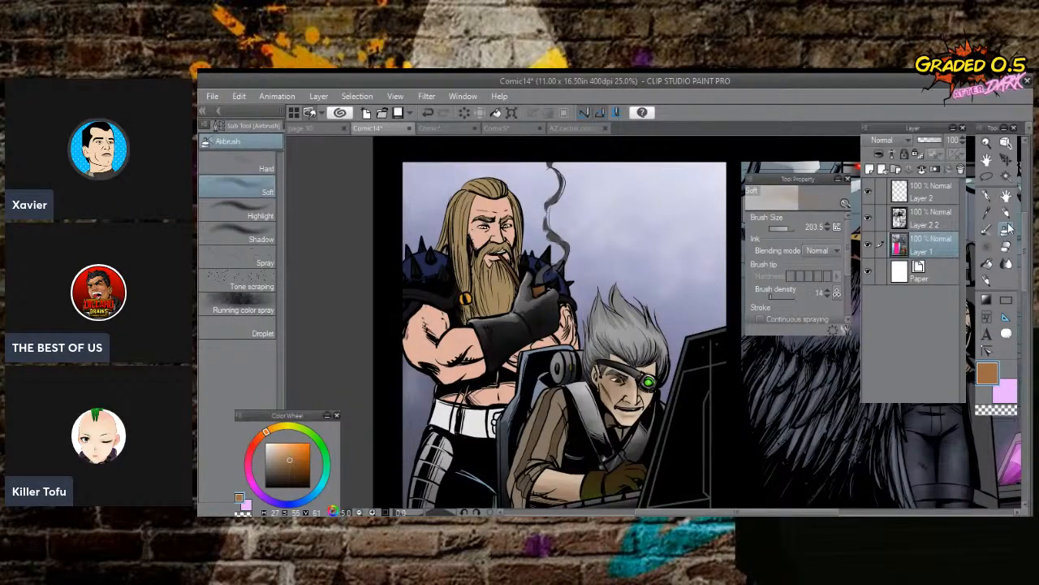
On the comic page, select the bearded man's hair and beard, airbrush soft pale-yellow highlights, set the brush size to 73.7 and deselect.
left_click(1005, 177)
left_click(521, 225)
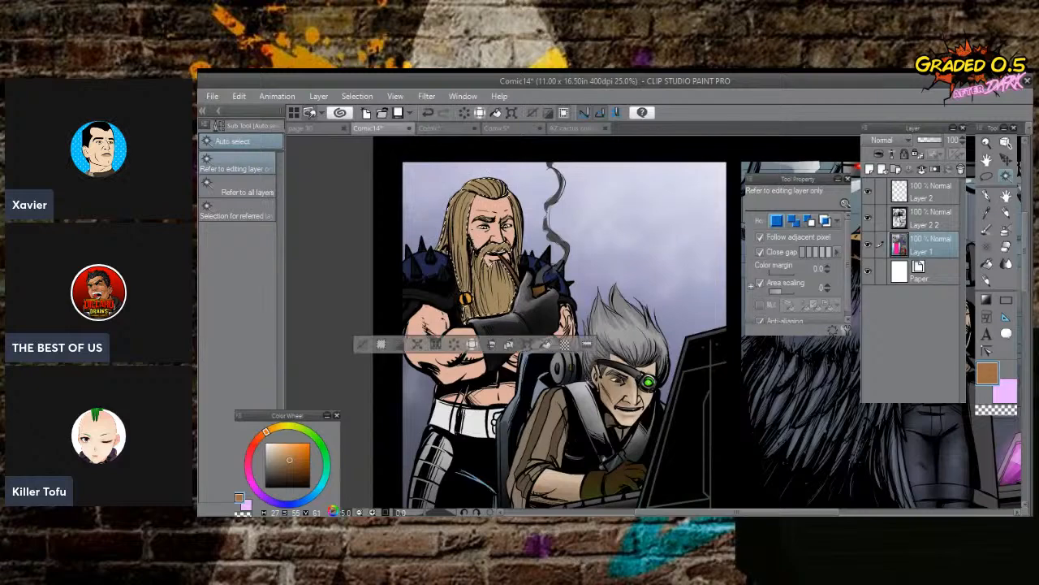
left_click(522, 227, "shift")
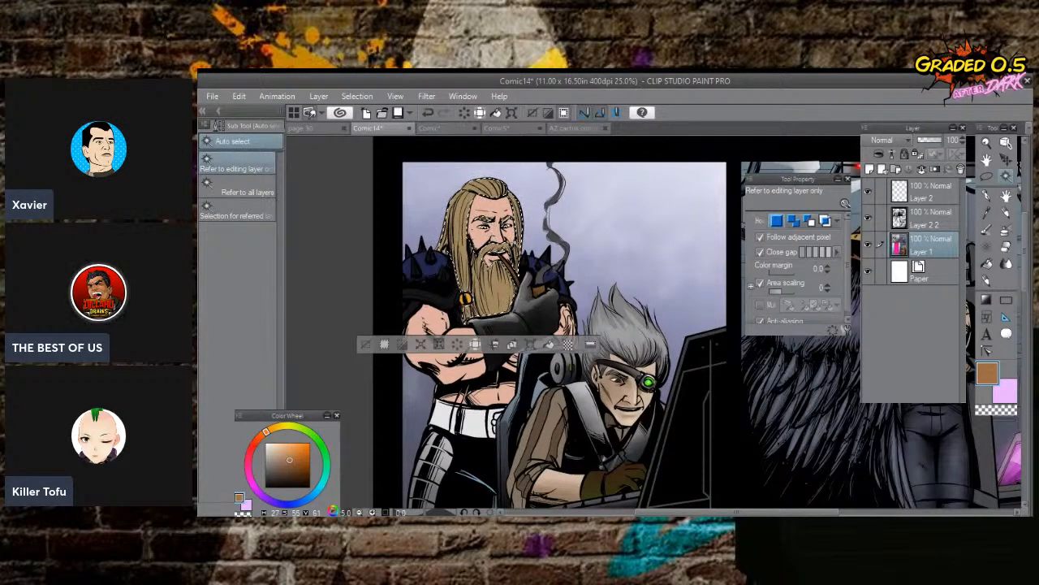
scroll(482, 165, "up", 2)
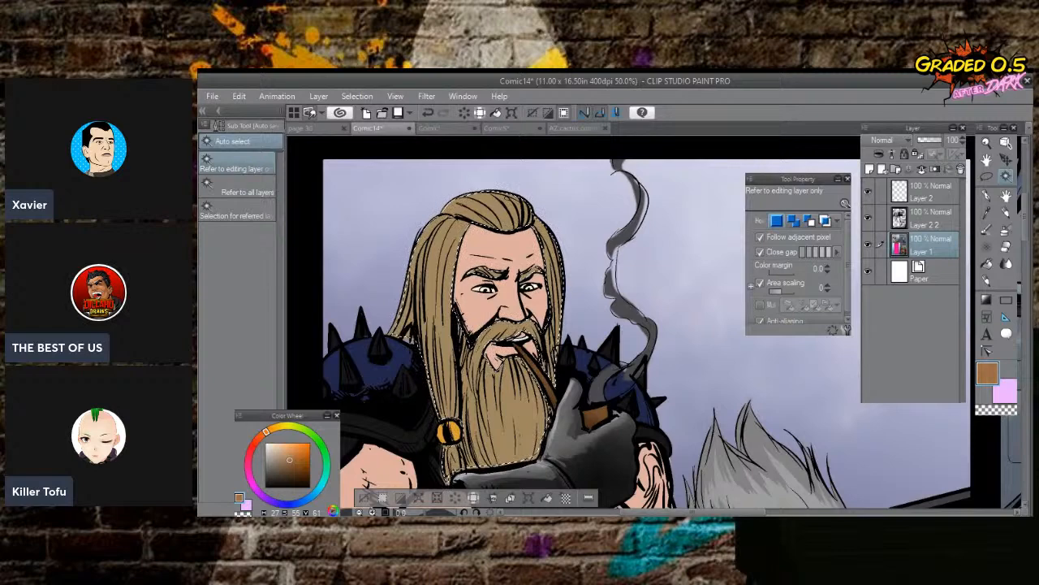
left_click(281, 448)
left_click(279, 426)
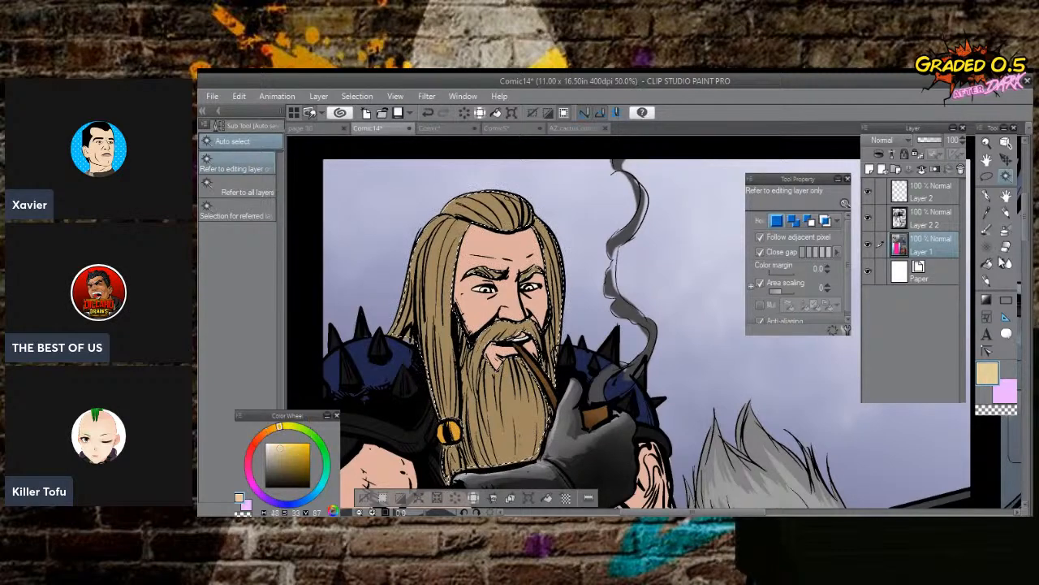
left_click(1004, 232)
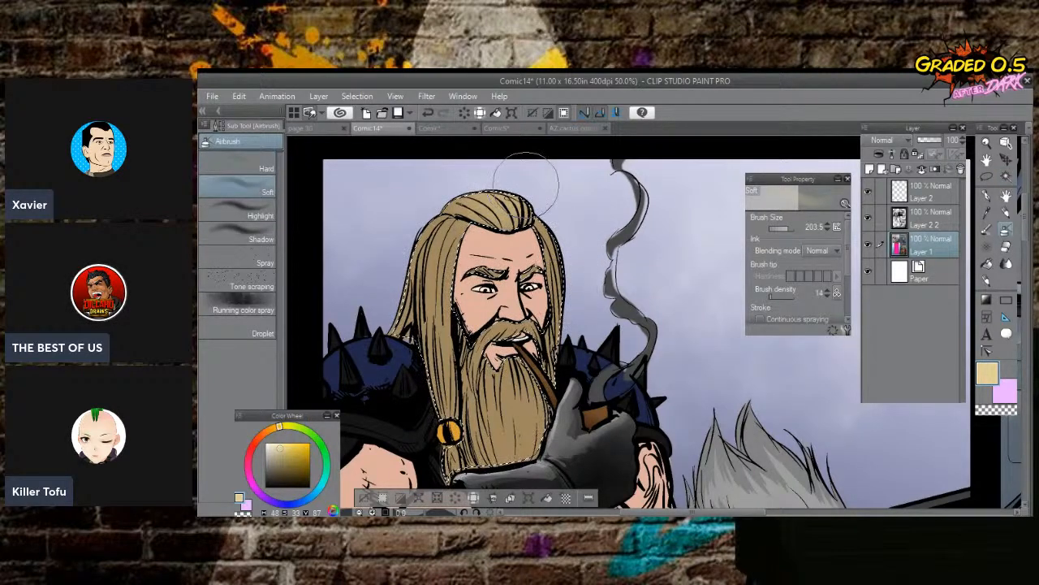
mouse_move(446, 225)
left_mouse_down()
mouse_move(573, 215)
mouse_move(541, 362)
left_mouse_up()
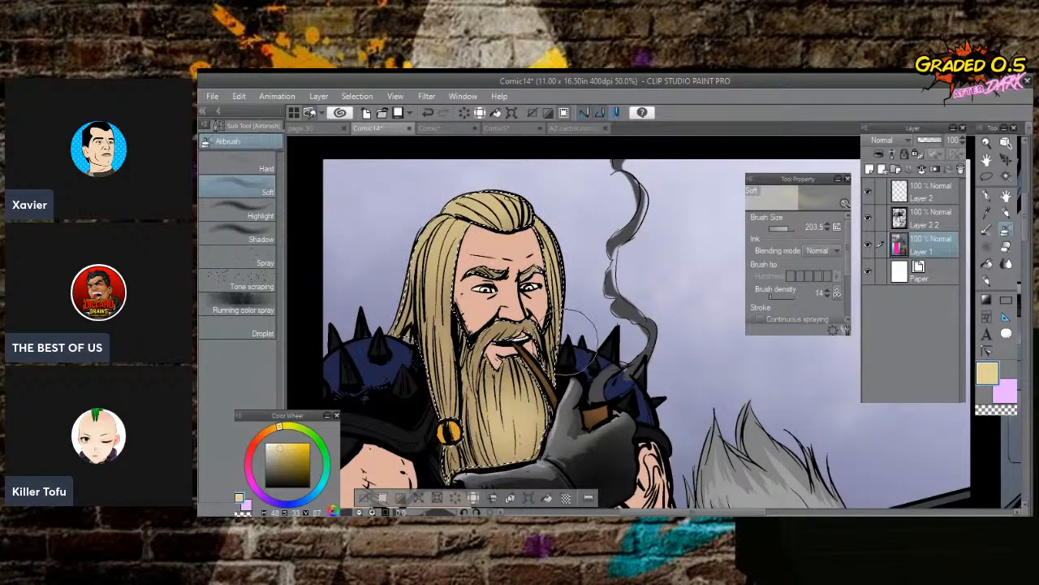
left_click_drag(795, 231, 785, 229)
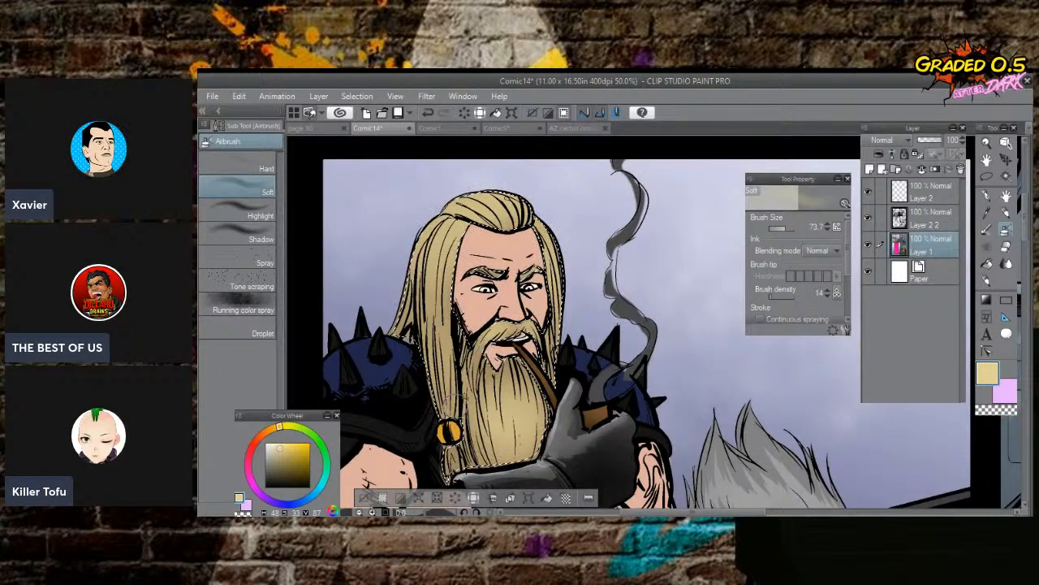
key("ctrl+d")
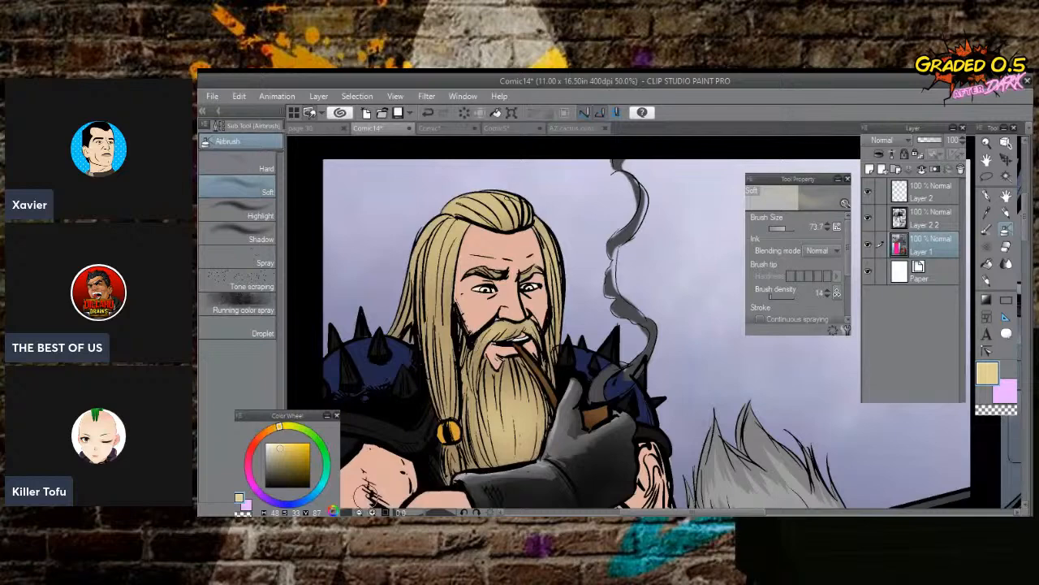
Sample the near-black color of a spike on the bearded man's shoulder pad as the drawing color.
left_click(1004, 210)
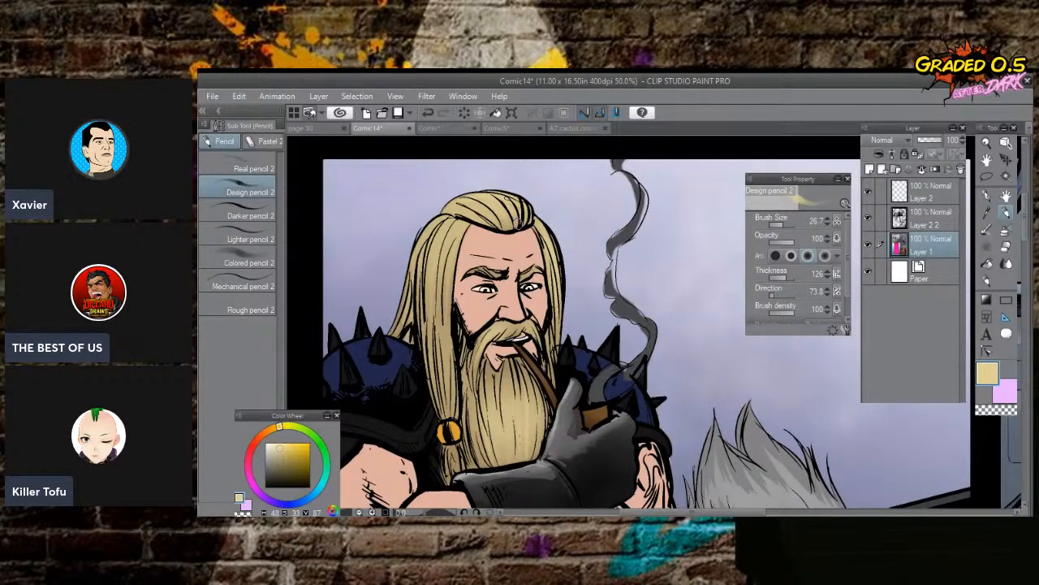
left_click(986, 212)
left_click(374, 347)
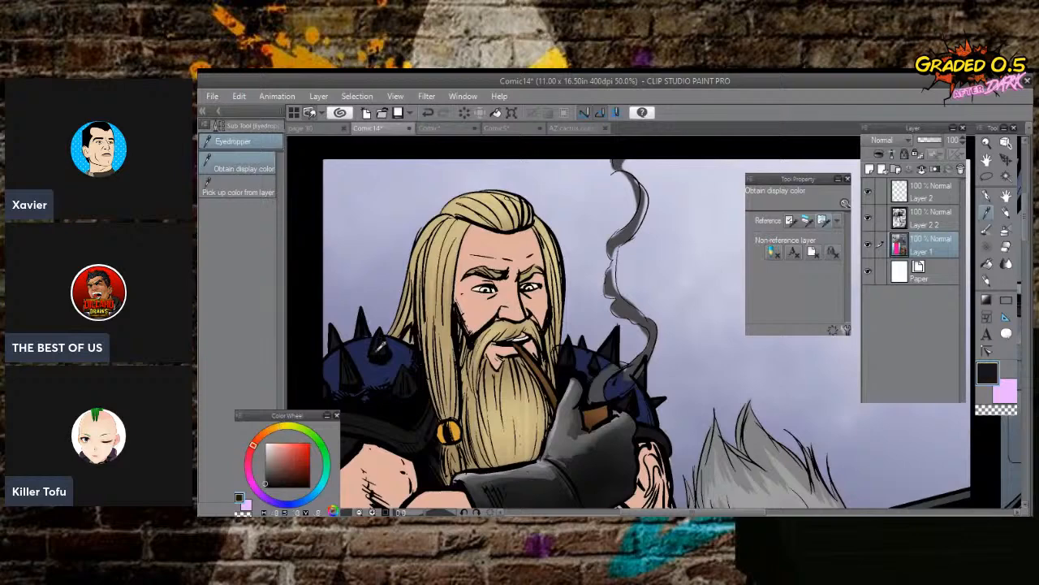
left_click(987, 197)
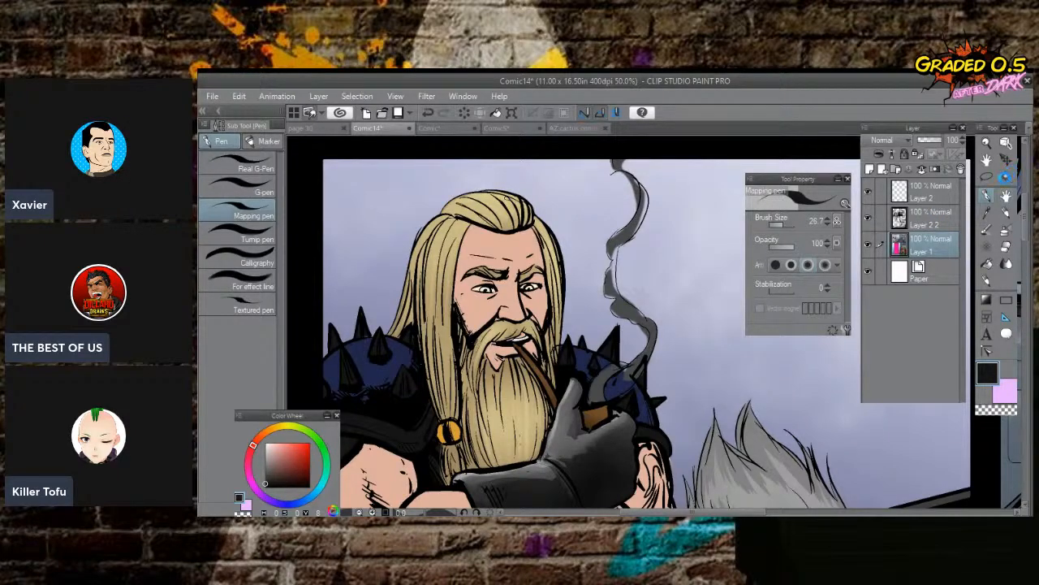
Auto-select all the dark spikes on both of the bearded man's shoulder pads as one combined selection.
left_click(1005, 176)
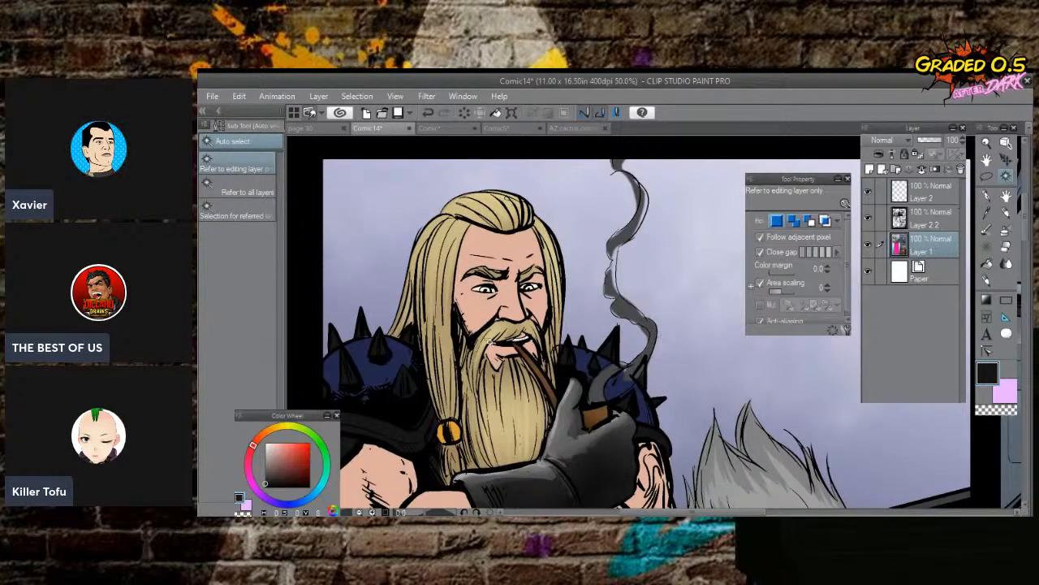
left_click(358, 335)
left_click(337, 346, "shift")
left_click(349, 376, "shift")
left_click(413, 337, "shift")
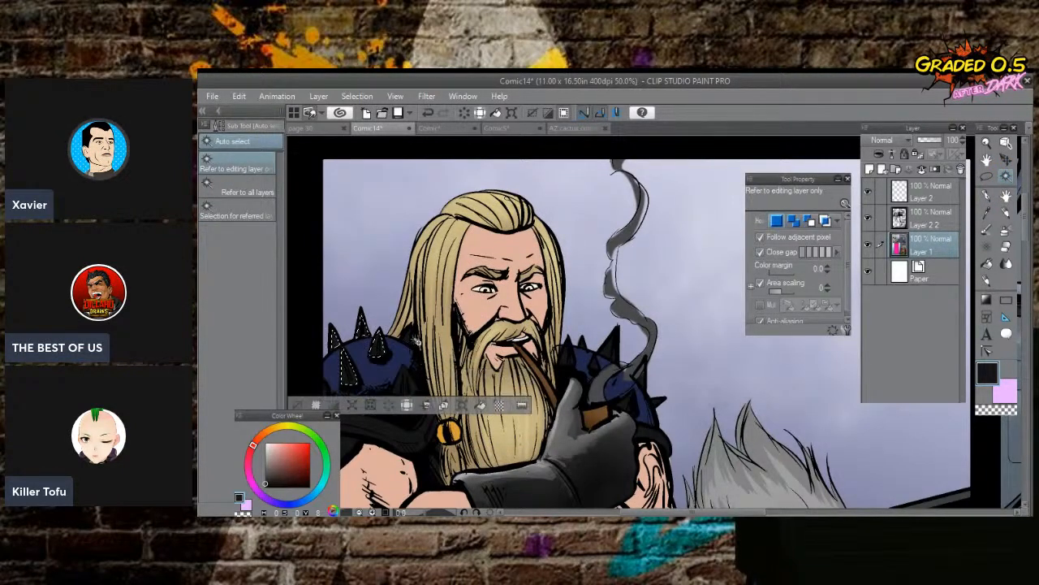
left_click(408, 383, "shift")
left_click(573, 358, "shift")
left_click(582, 347, "shift")
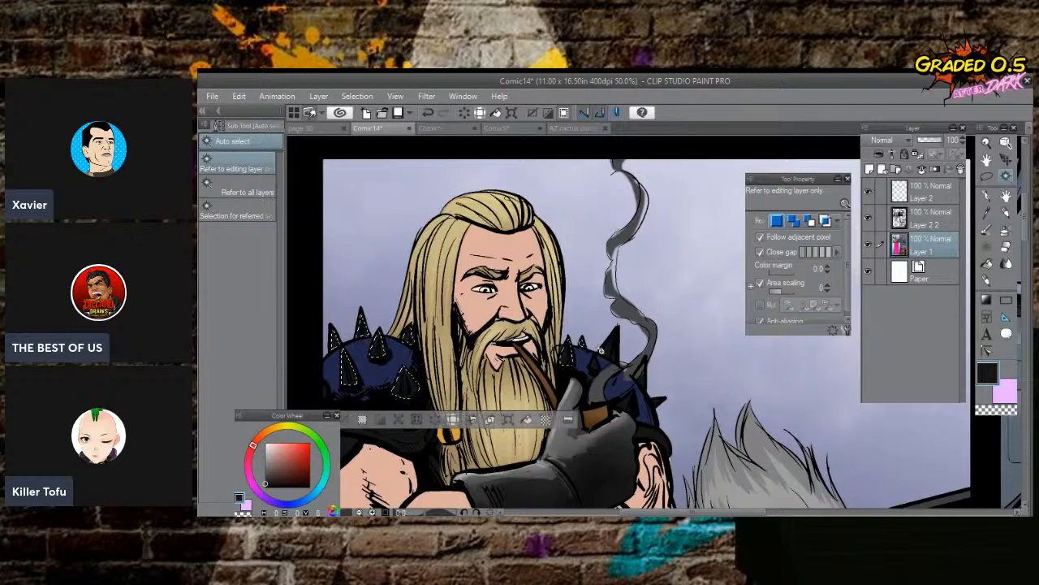
left_click(611, 352, "shift")
left_click(595, 365, "shift")
left_click(641, 373, "shift")
left_click(657, 401, "shift")
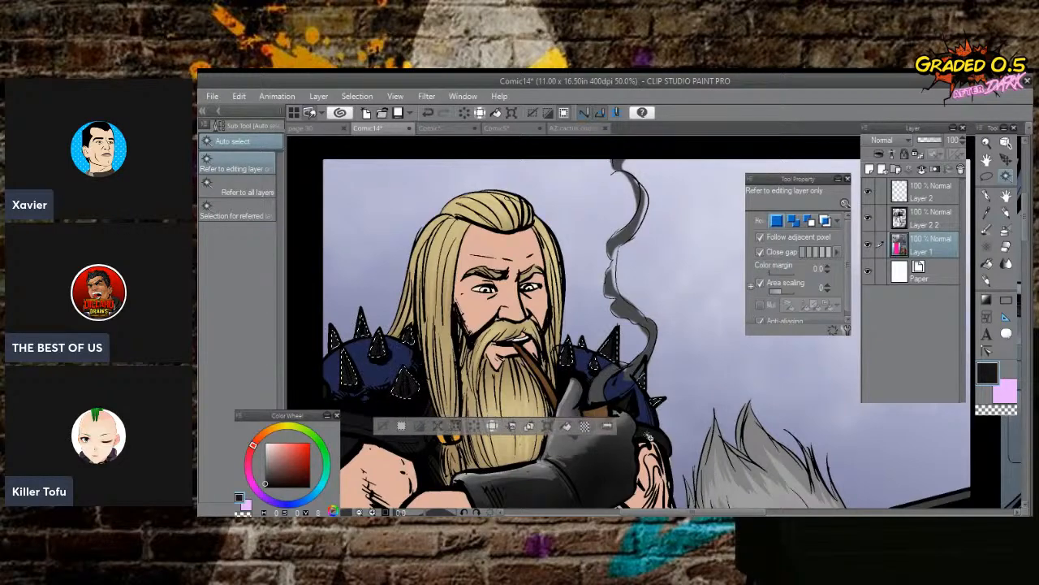
left_click(630, 406, "shift")
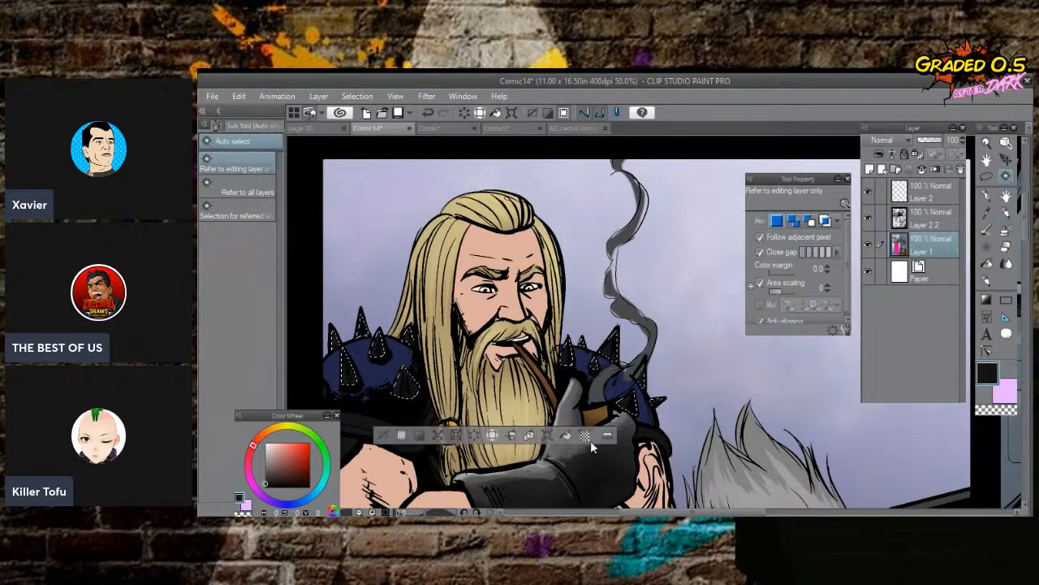
left_click(321, 391, "shift")
Airbrush soft white highlights onto the selected shoulder-pad spikes and clear the selection.
key("b")
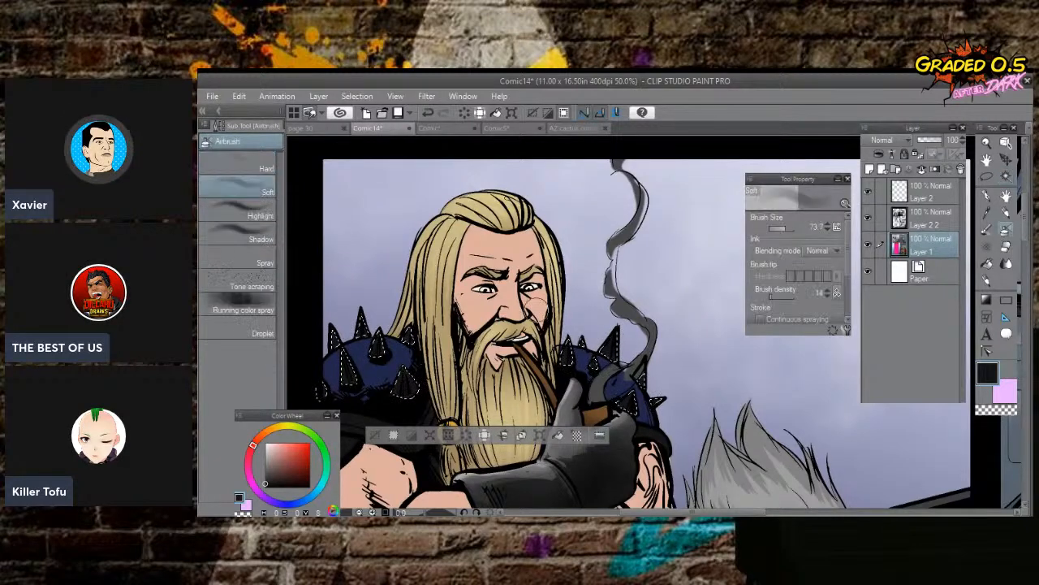
left_click(266, 444)
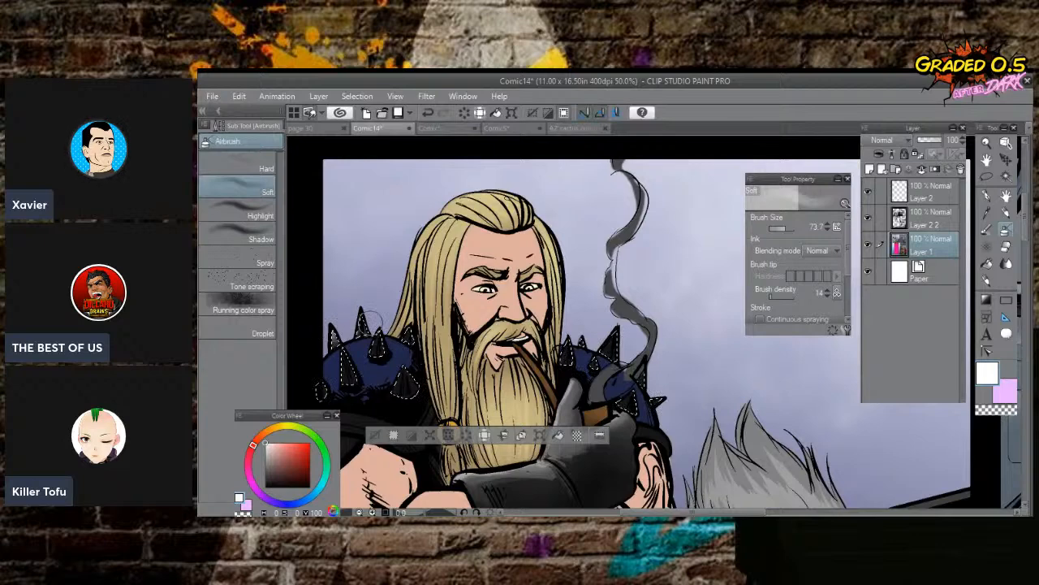
left_click_drag(347, 344, 349, 365)
left_click_drag(405, 396, 408, 378)
left_click_drag(362, 319, 363, 332)
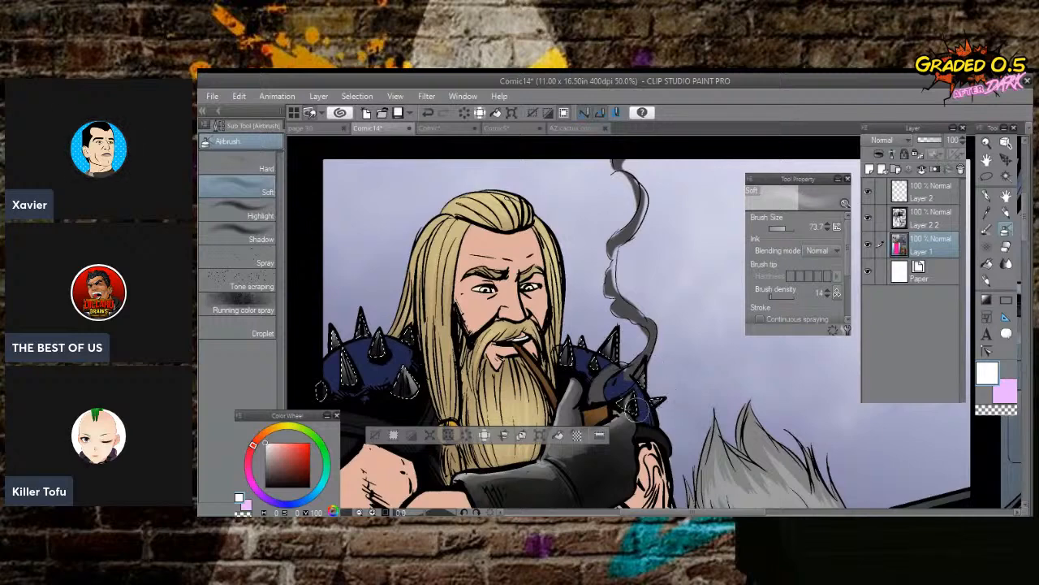
left_click(375, 436)
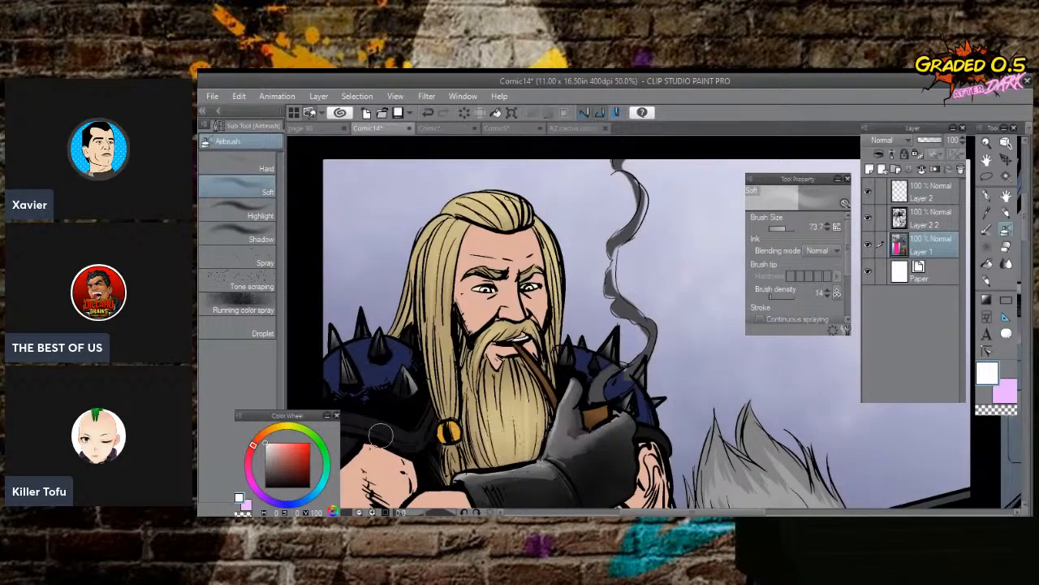
Auto-select the navy blue surfaces of both shoulder pads between the spikes.
key("w")
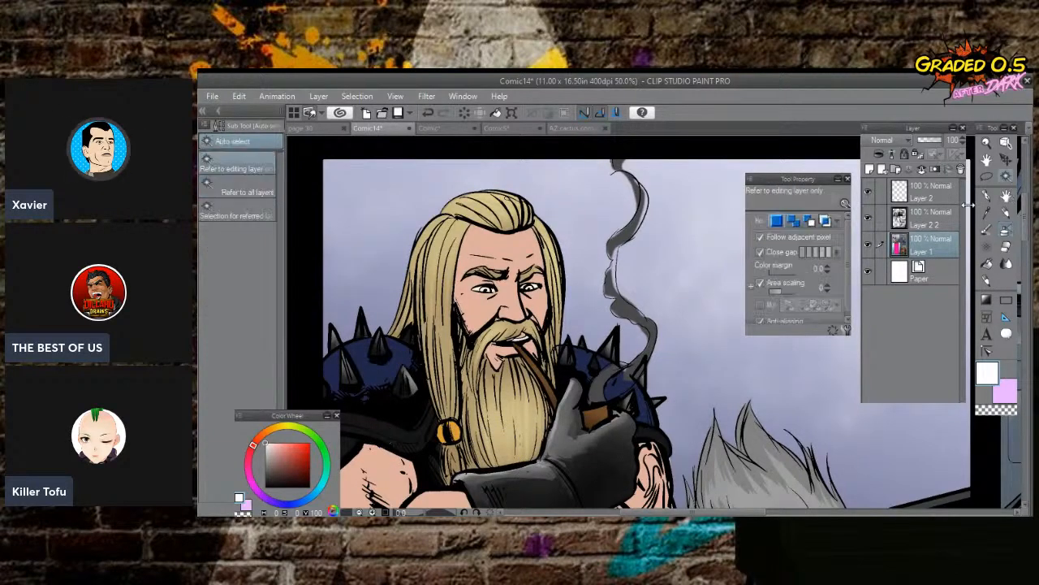
left_click(620, 383)
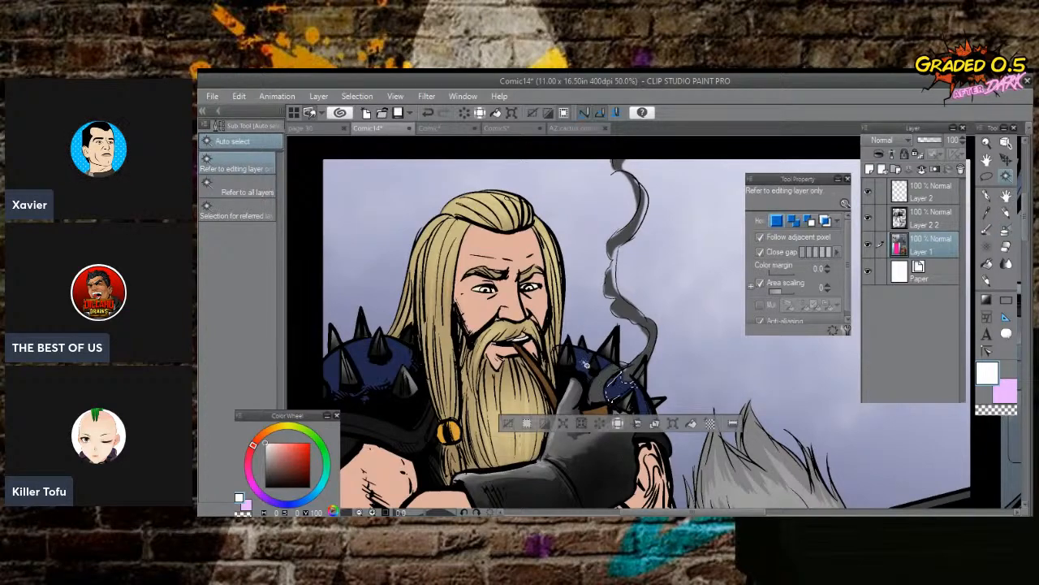
left_click(607, 366)
left_click(646, 404, "shift")
left_click(647, 416, "shift")
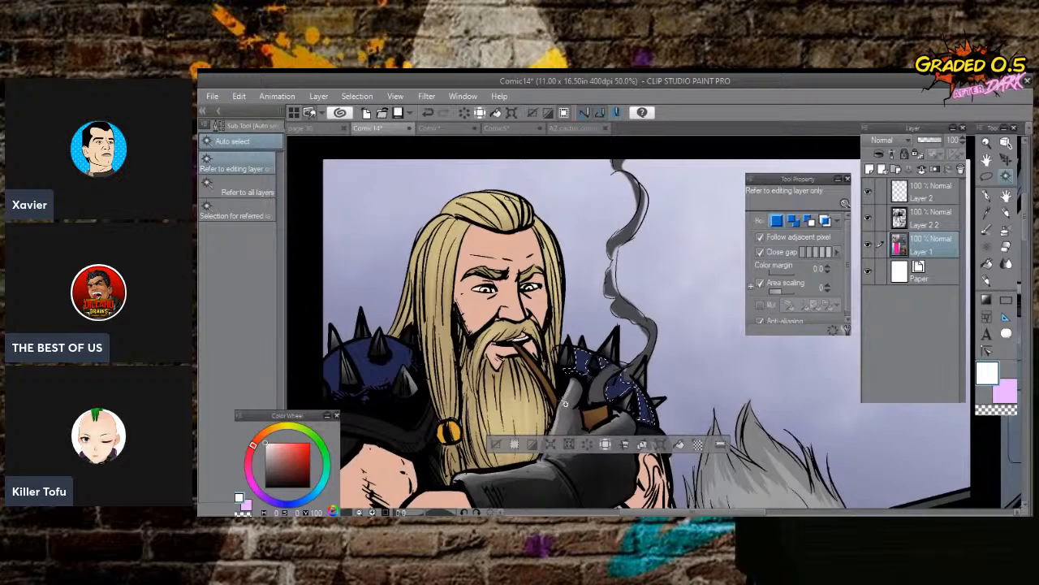
left_click(414, 358, "shift")
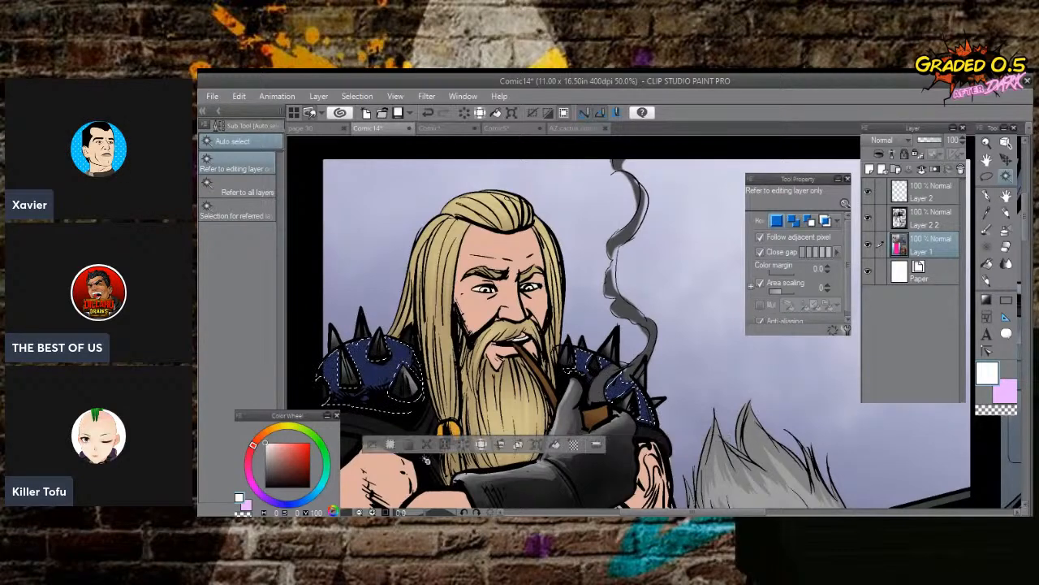
Choose a light blue, airbrush soft highlights over the selected navy shoulder-pad surfaces and clear the selection.
left_click(309, 497)
left_click(286, 444)
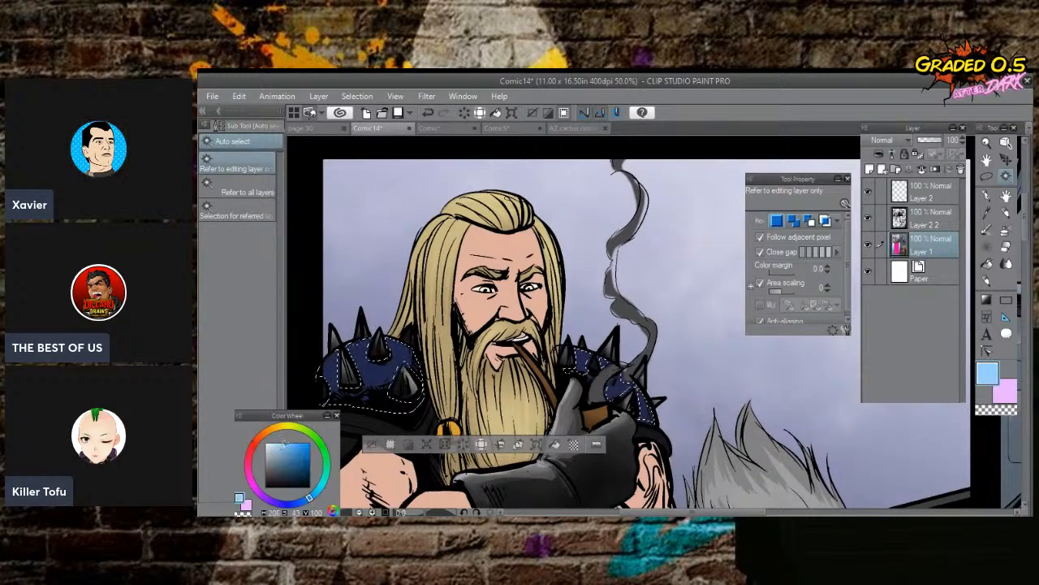
left_click(1004, 235)
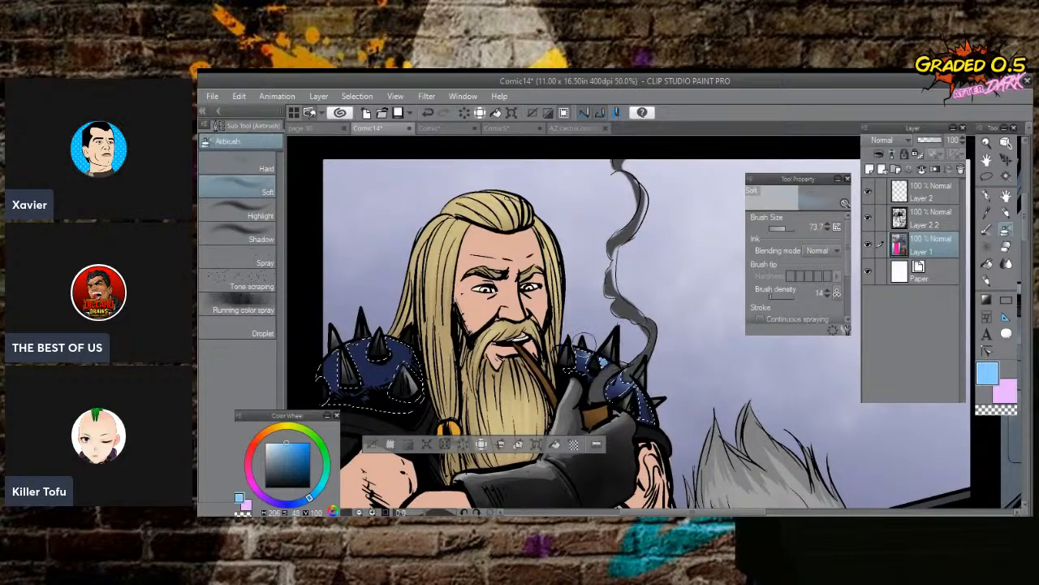
mouse_move(388, 293)
left_mouse_down()
mouse_move(357, 339)
mouse_move(362, 324)
mouse_move(338, 342)
mouse_move(379, 330)
mouse_move(328, 344)
mouse_move(364, 338)
left_mouse_up()
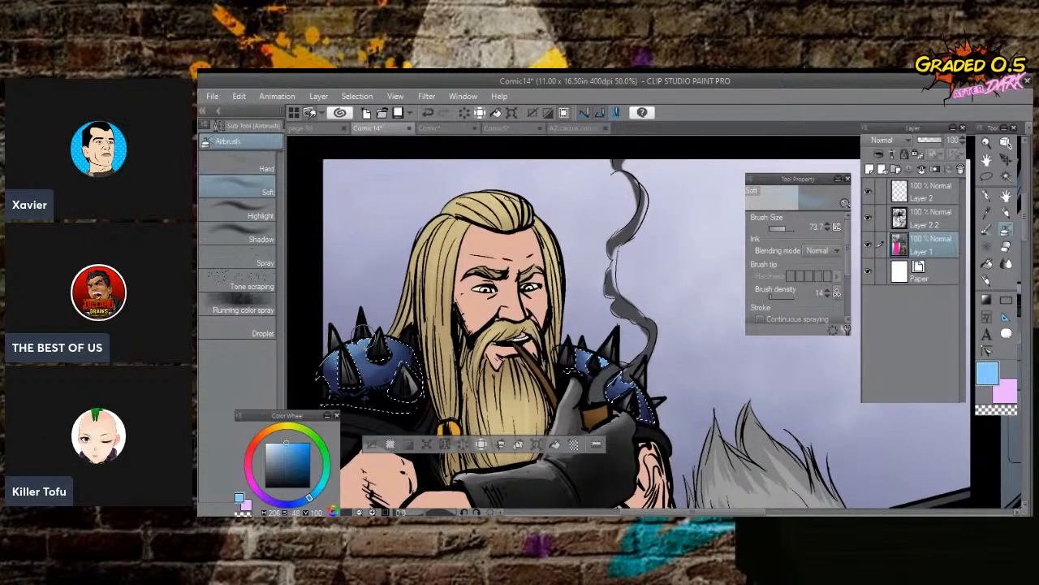
left_click(372, 445)
Auto-select the black trim below the bearded man's shoulder pads, choose a dark slate blue for soft airbrushed highlights and deselect.
scroll(560, 324, "down", 5)
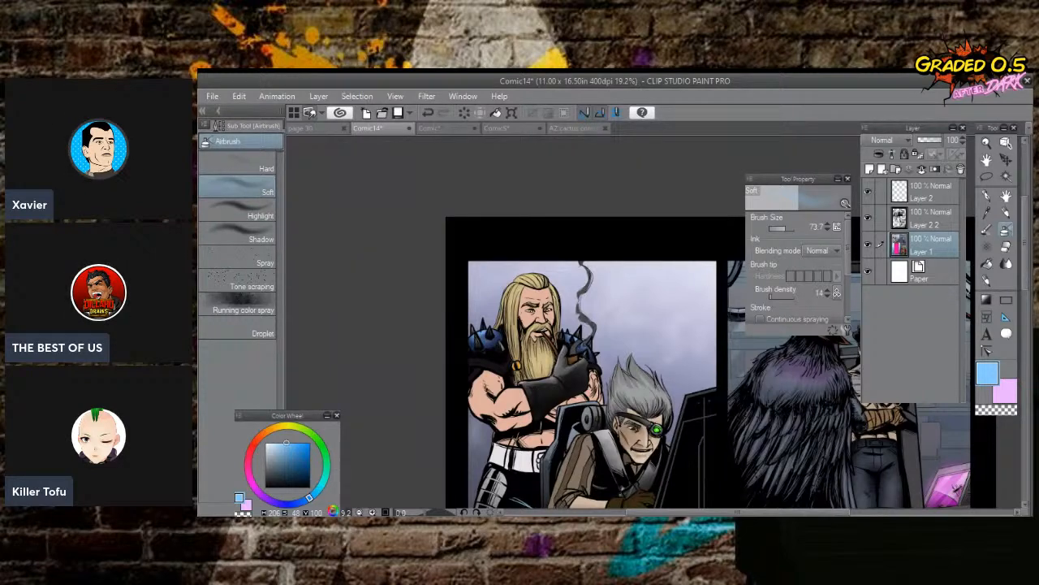
scroll(573, 345, "up", 2)
left_click_drag(573, 345, 641, 300)
left_click(1006, 176)
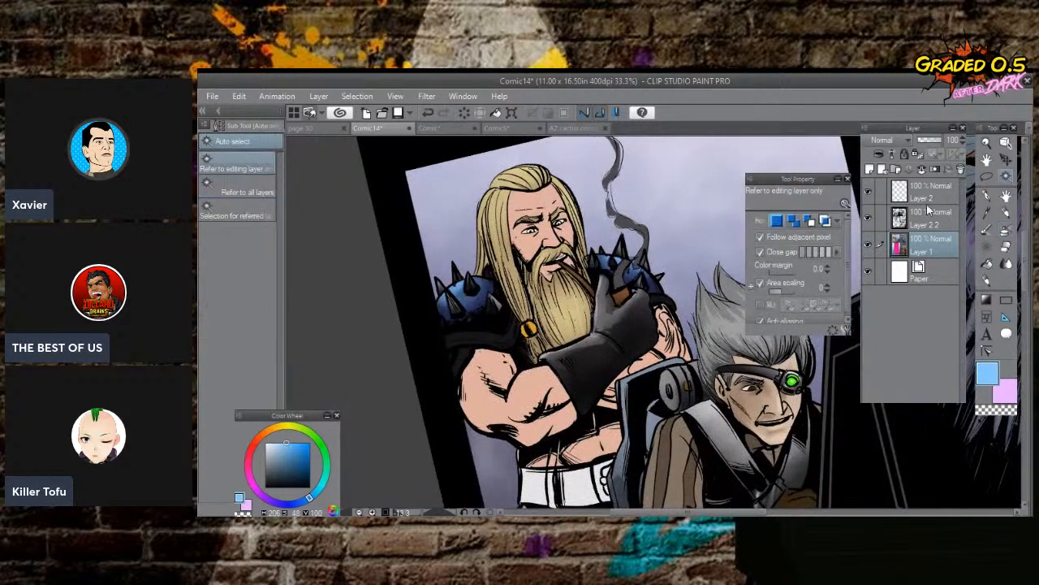
left_click(659, 300)
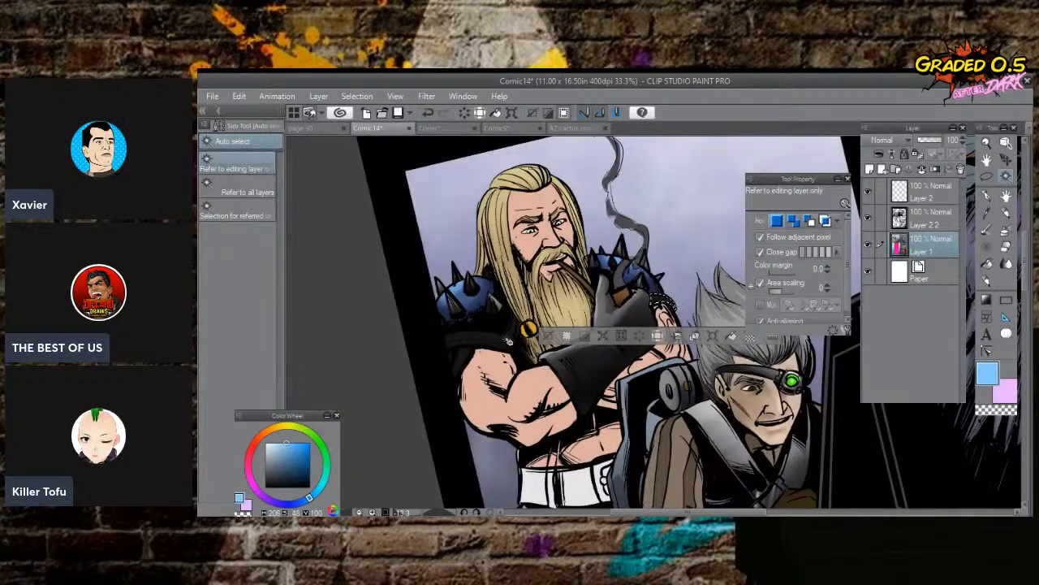
left_click(512, 346)
left_click(1006, 229)
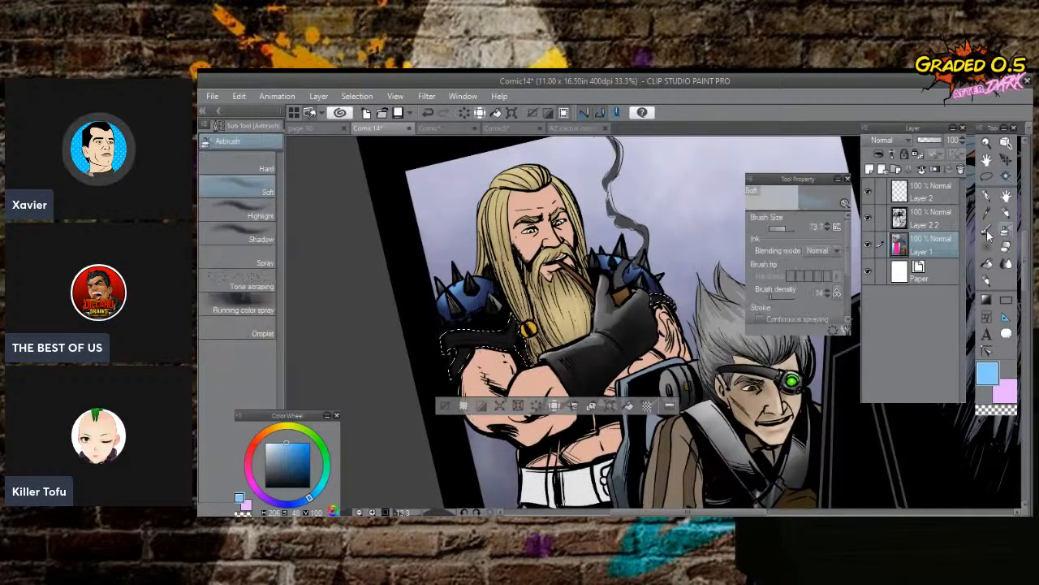
left_click(281, 474)
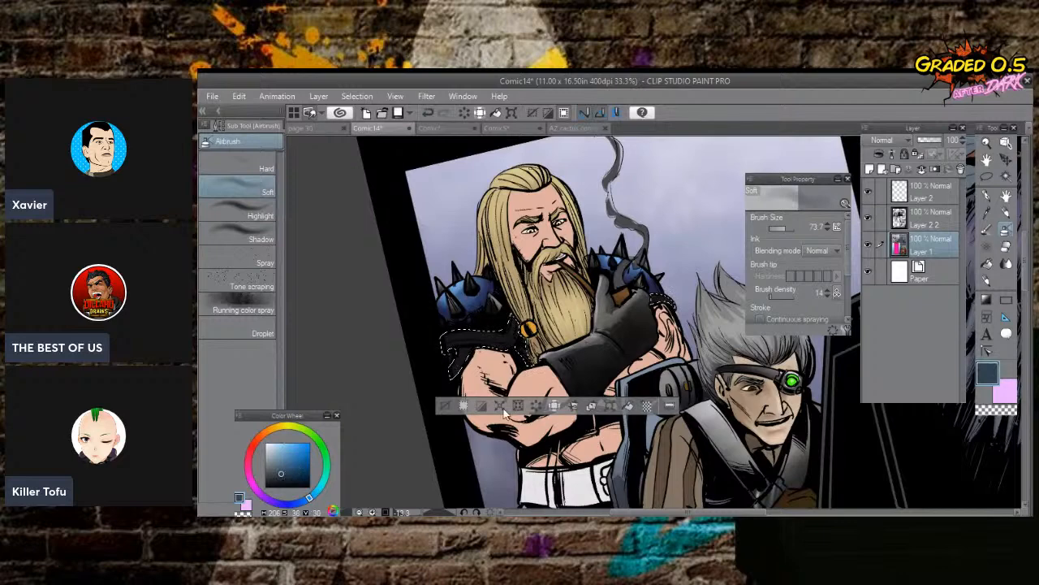
left_click(1006, 212)
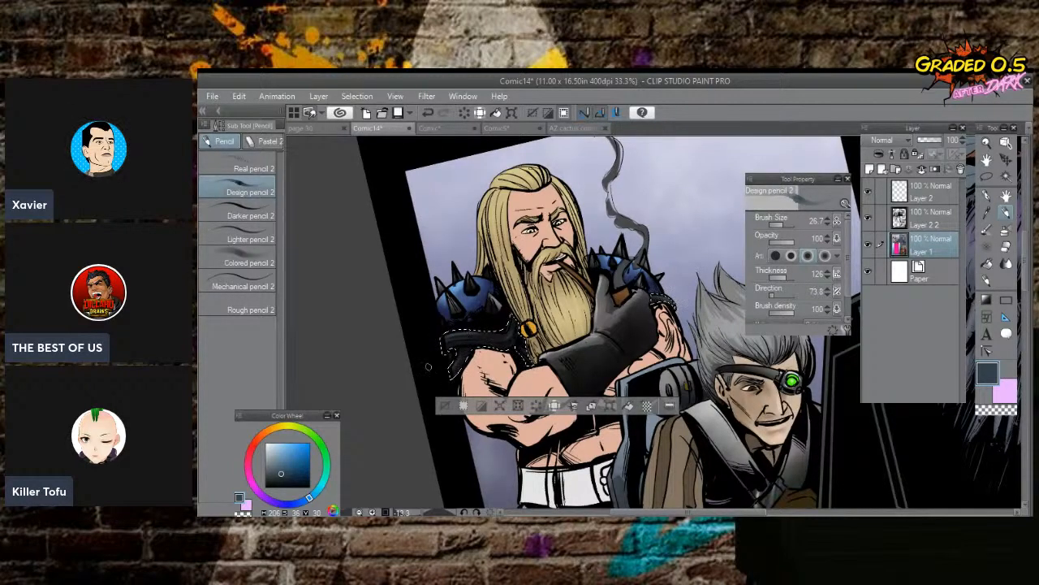
left_click(448, 405)
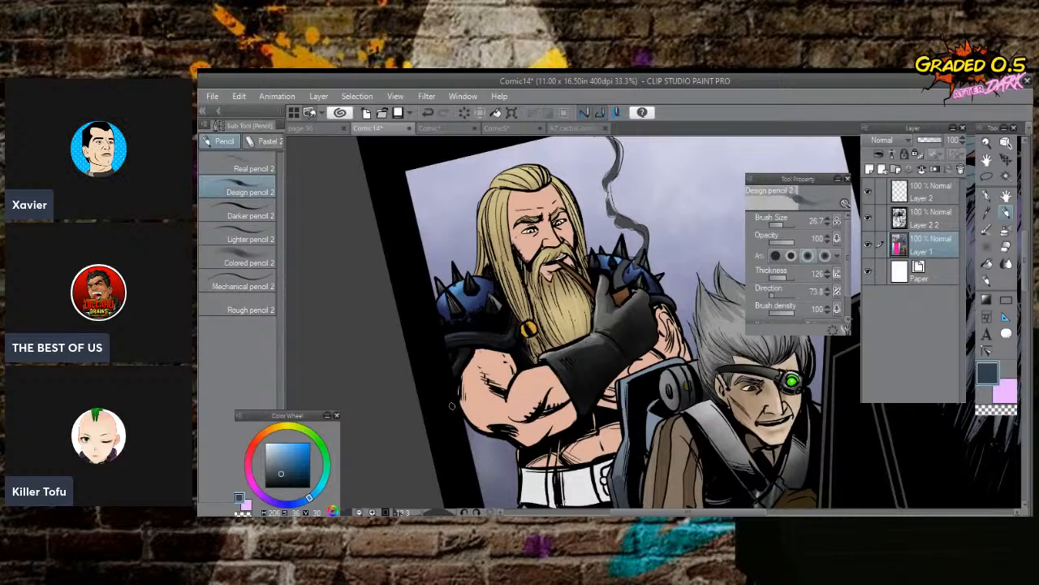
Sample a brownish skin-shadow tone, lasso and fill the upper-arm shadow just below the shoulder pad's black trim, and deselect.
left_click(987, 211)
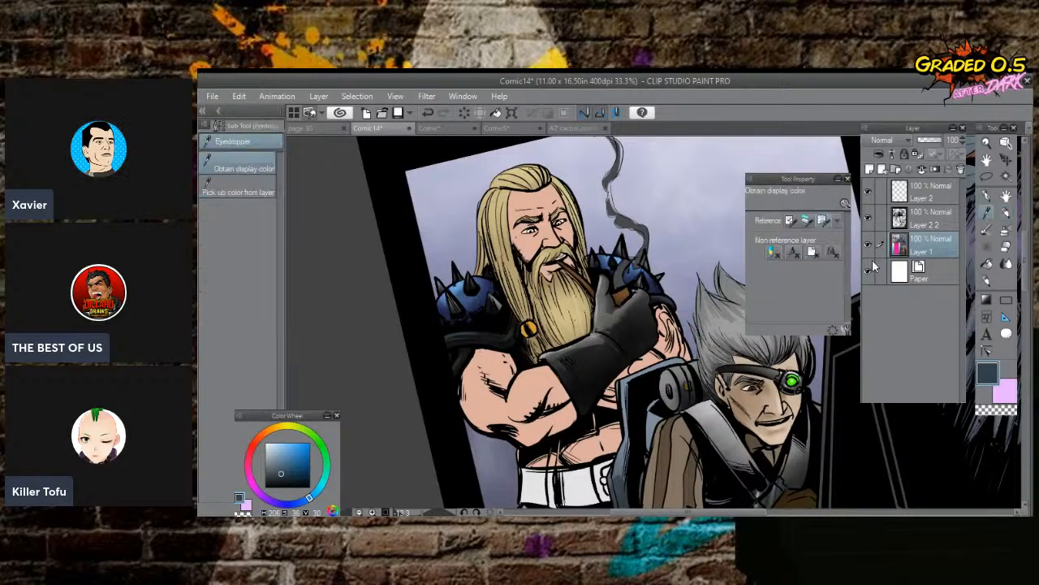
left_click(547, 383)
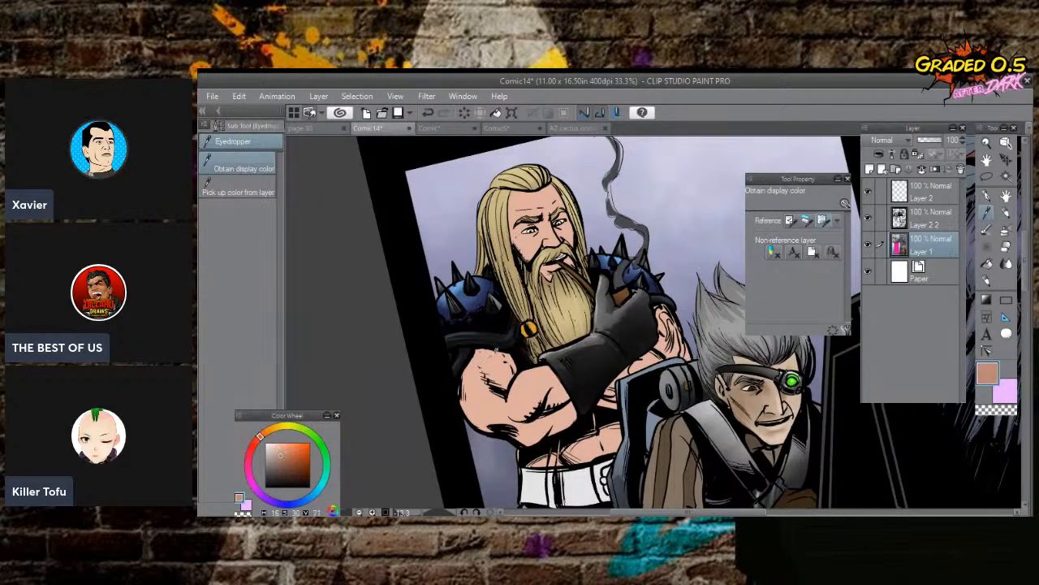
key("m")
mouse_move(520, 354)
left_mouse_down()
mouse_move(474, 364)
mouse_move(464, 395)
mouse_move(461, 364)
mouse_move(499, 345)
mouse_move(520, 354)
left_mouse_up()
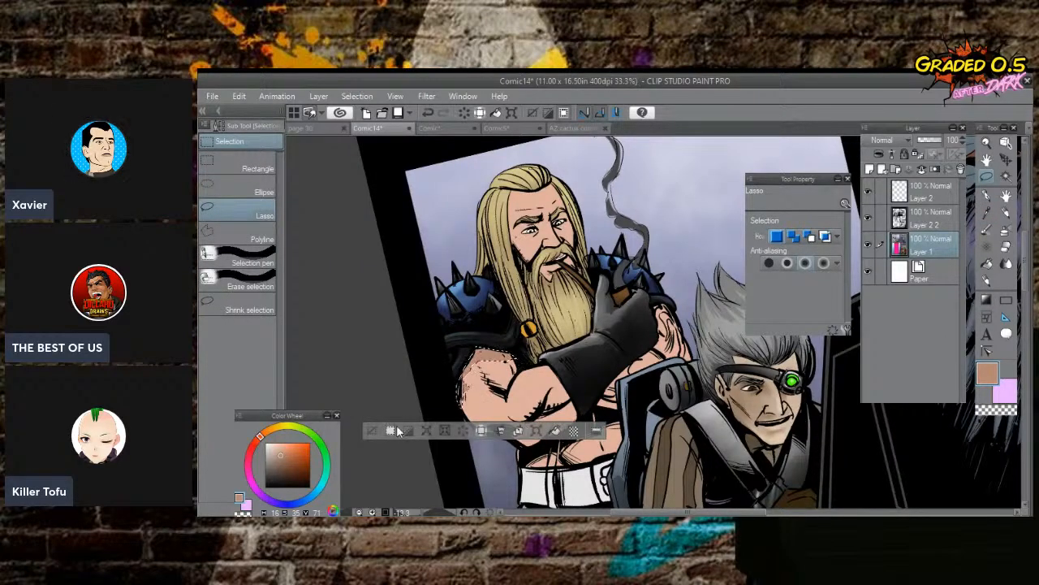
left_click(372, 431)
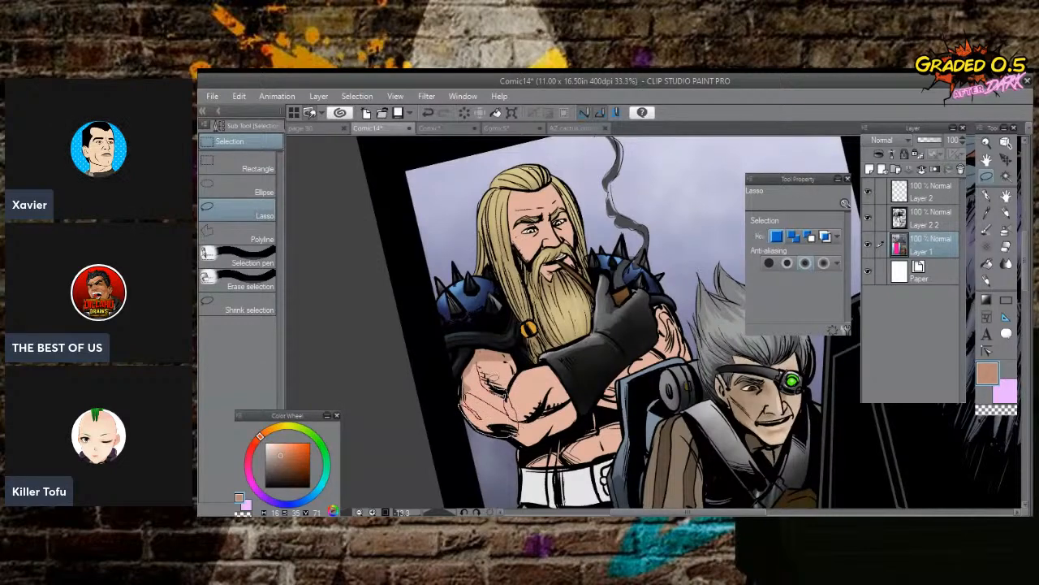
Lasso and fill shadow shapes along the bearded man's outer upper arm and folded forearm, deselecting after each.
left_click_drag(482, 356, 479, 362)
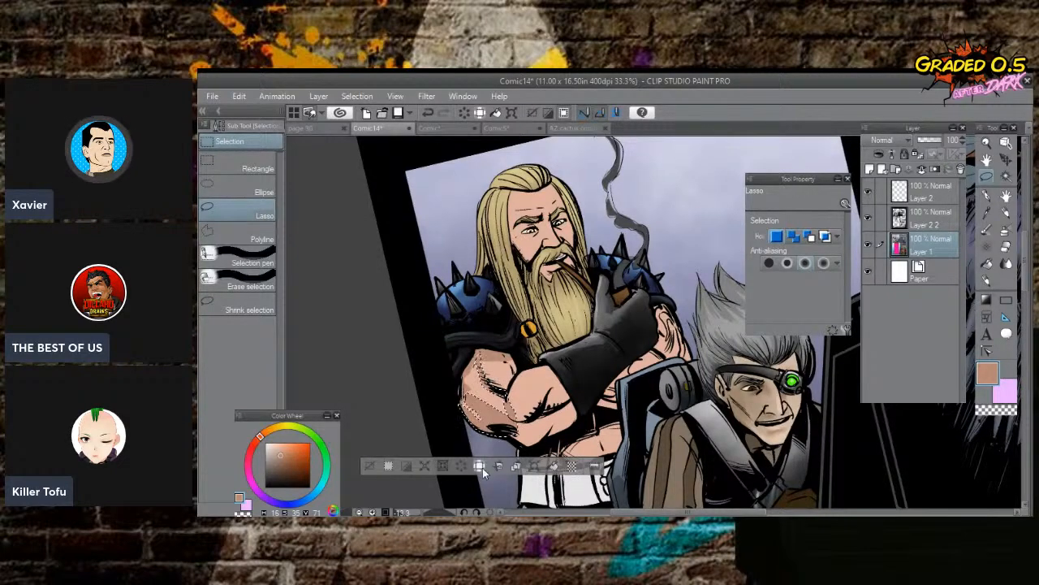
left_click(370, 468)
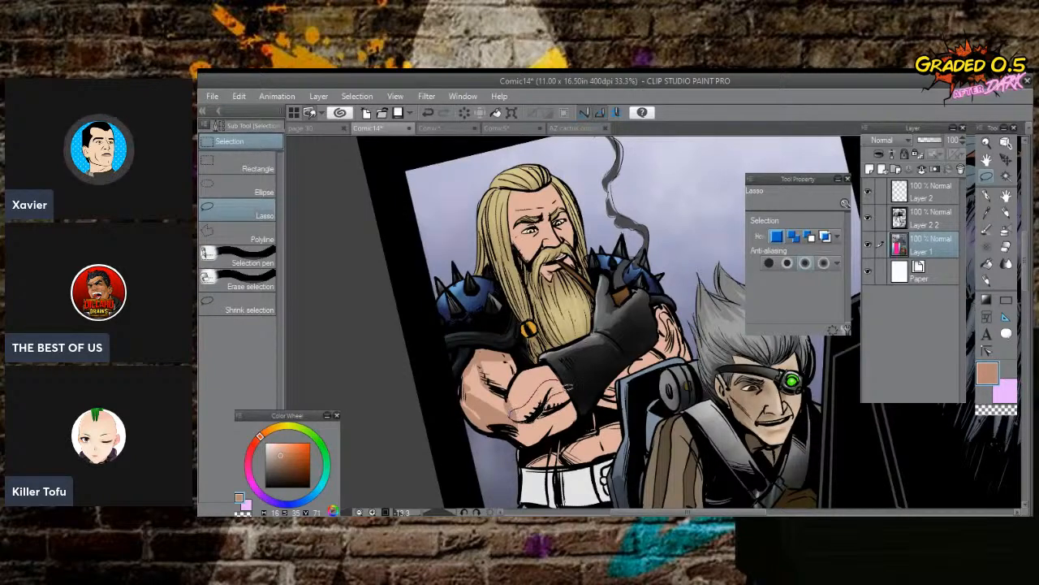
mouse_move(561, 387)
left_mouse_down()
mouse_move(573, 392)
mouse_move(552, 401)
mouse_move(575, 392)
left_mouse_up()
left_click(456, 433)
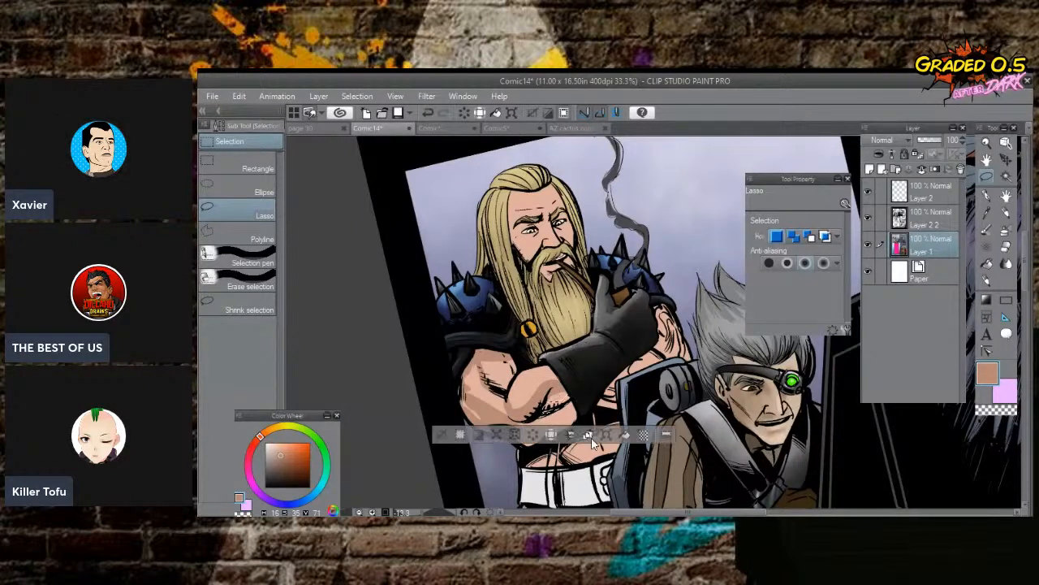
left_click(561, 435)
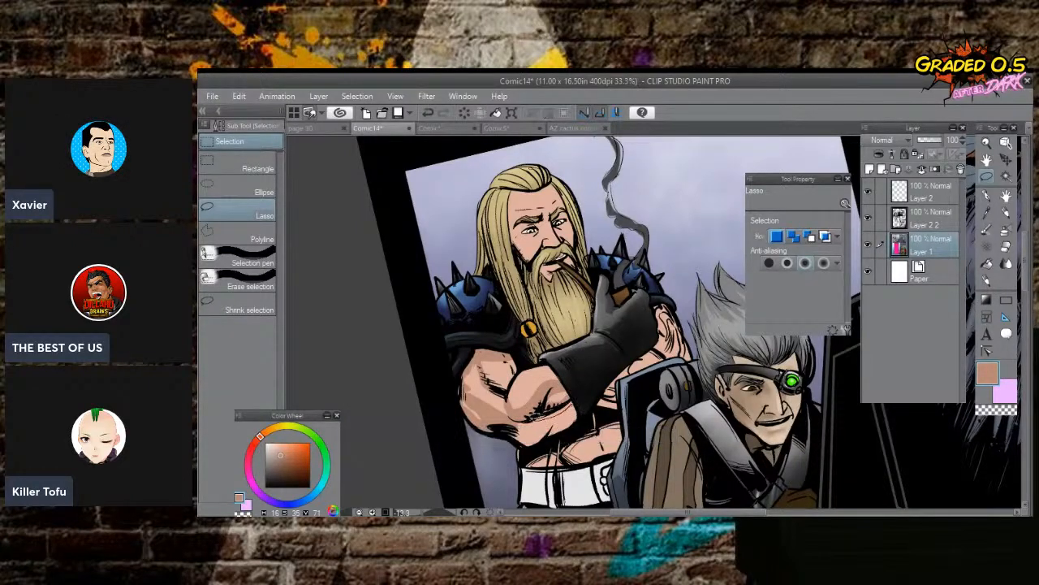
Lasso and fill skin shadows across the bearded man's abdomen and torso beneath the folded arms, deselecting after each.
left_click_drag(573, 396, 579, 422)
left_click(575, 401)
left_click(548, 443)
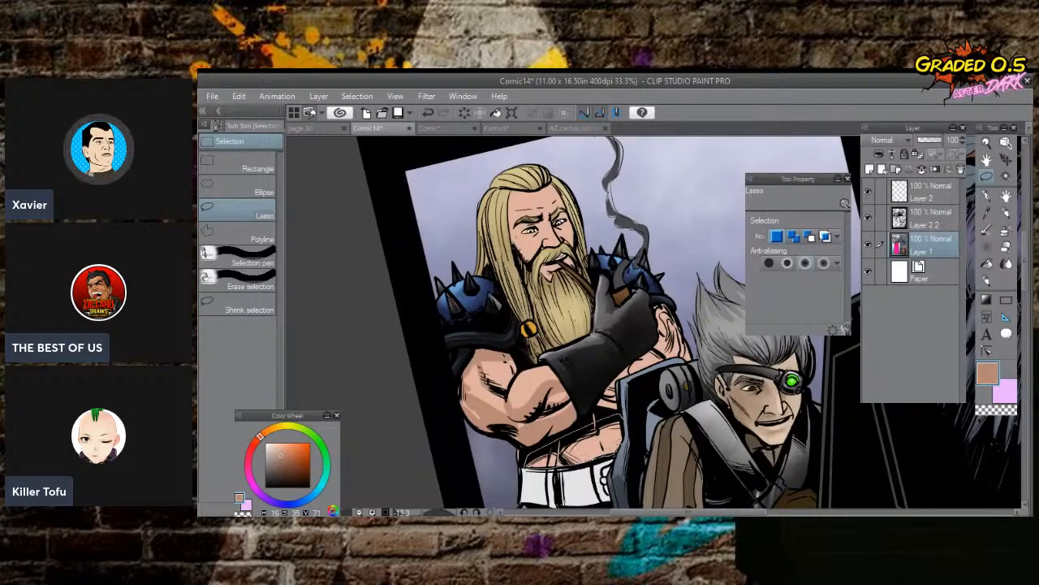
left_click_drag(626, 431, 616, 451)
left_click(642, 500)
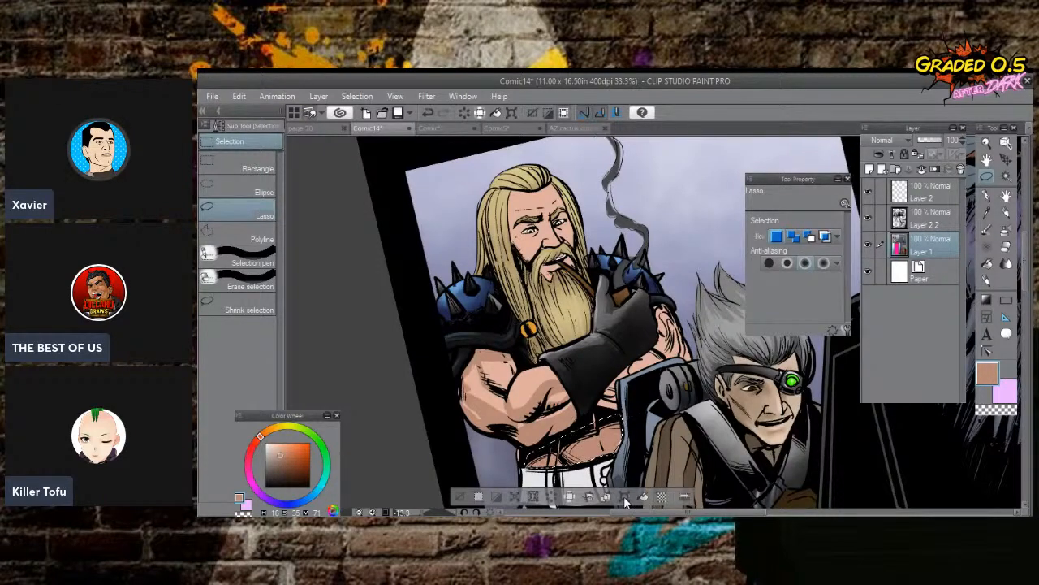
left_click(481, 499)
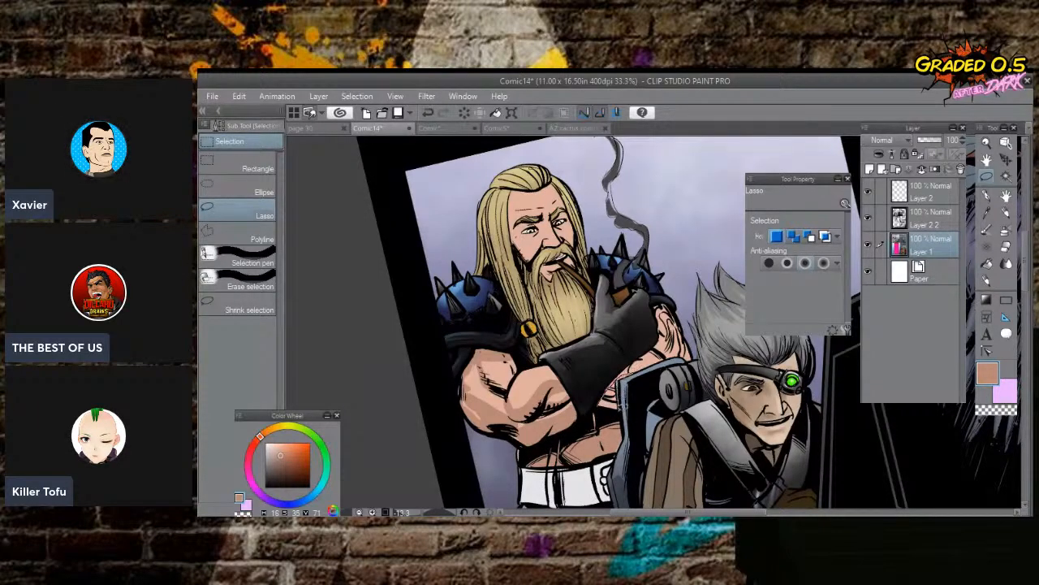
left_click_drag(603, 410, 617, 412)
left_click(690, 442)
left_click(520, 441)
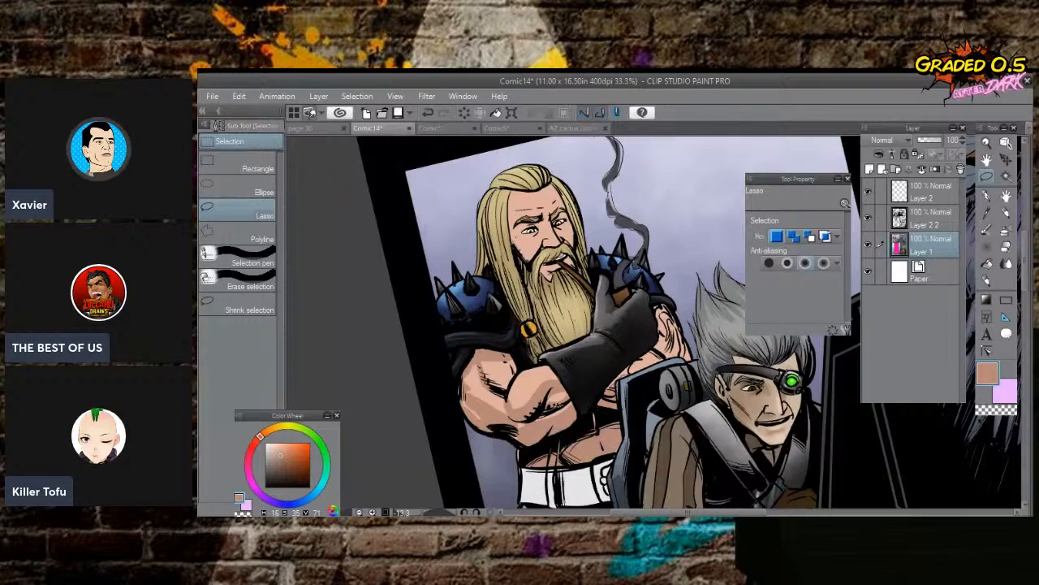
Lasso and fill the skin shadow on the bearded man's far arm beside the raised glove, and deselect.
mouse_move(626, 367)
left_mouse_down()
mouse_move(609, 386)
mouse_move(632, 371)
left_mouse_up()
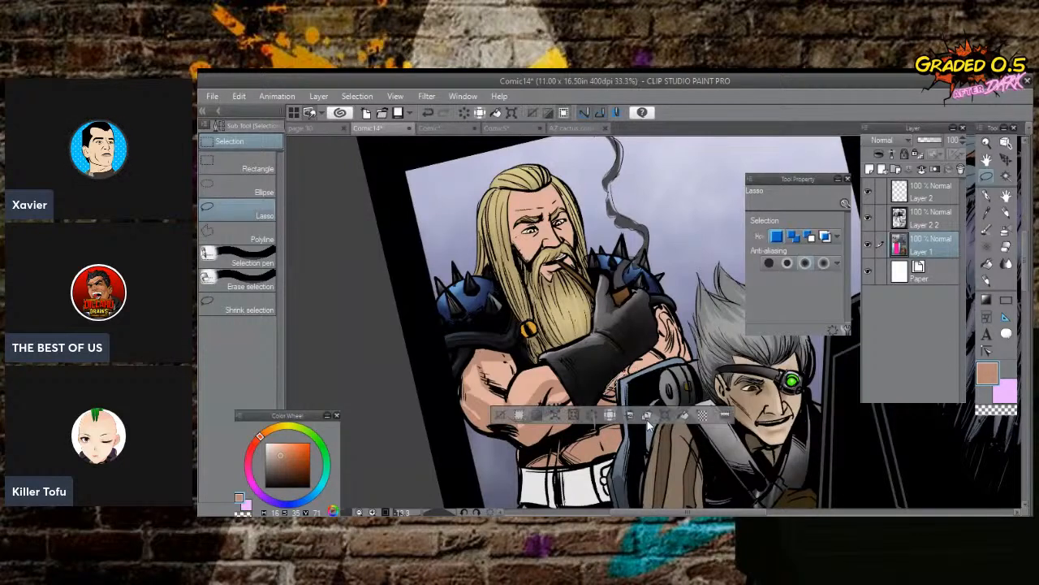
left_click(684, 415)
left_click(520, 416)
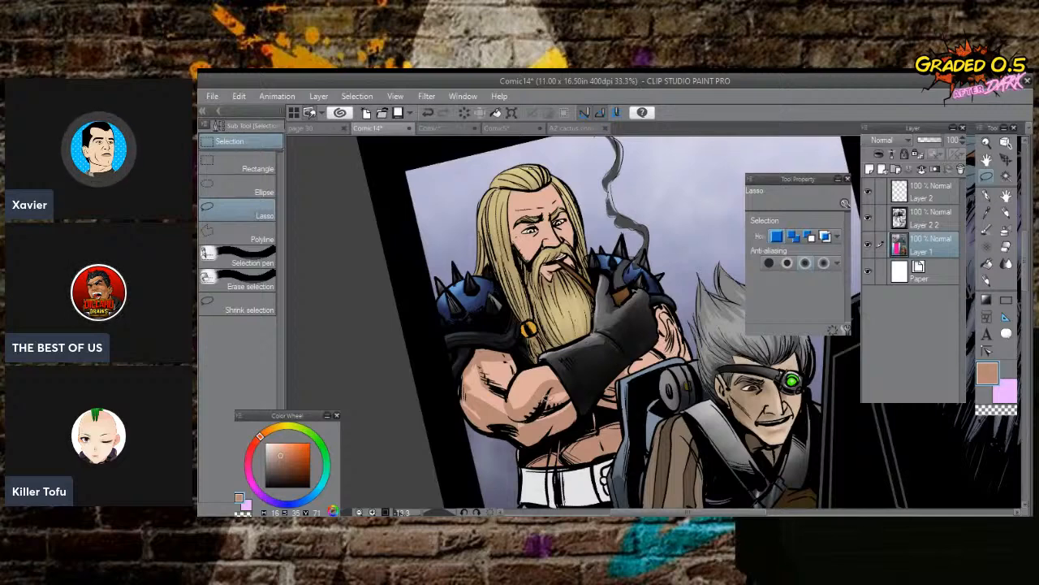
Lasso and fill deeper shadows on the bearded man's folded forearm, using a medium brown and a darker brown and deselecting after each.
left_click(281, 460)
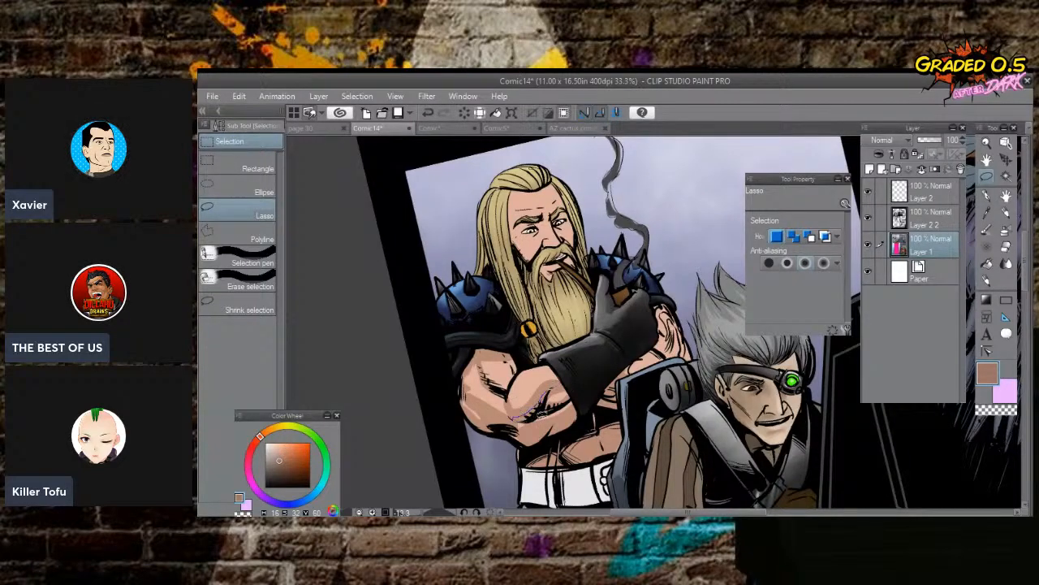
left_click_drag(544, 397, 549, 393)
left_click(606, 449)
left_click(440, 448)
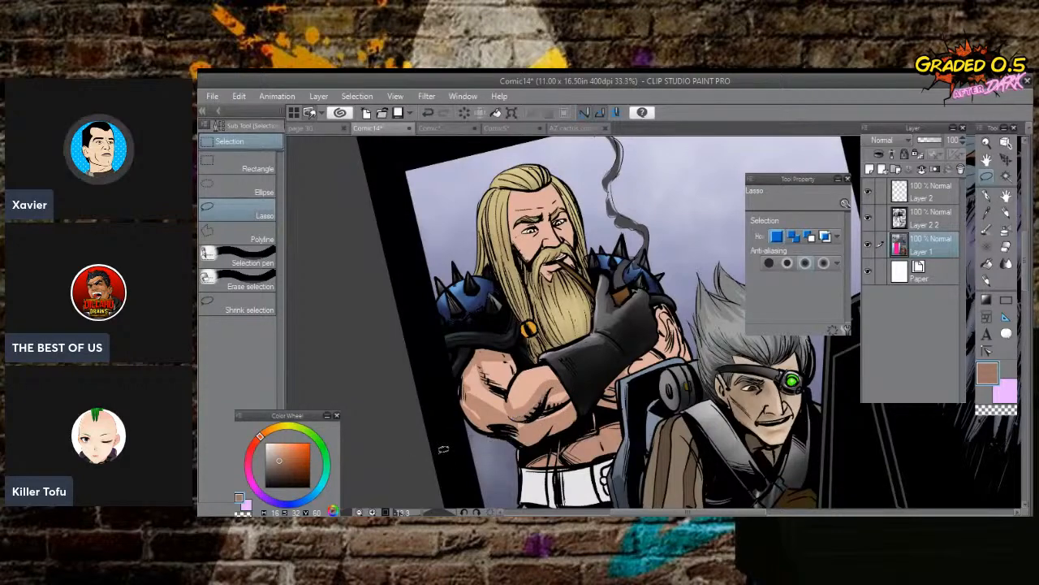
left_click(282, 468)
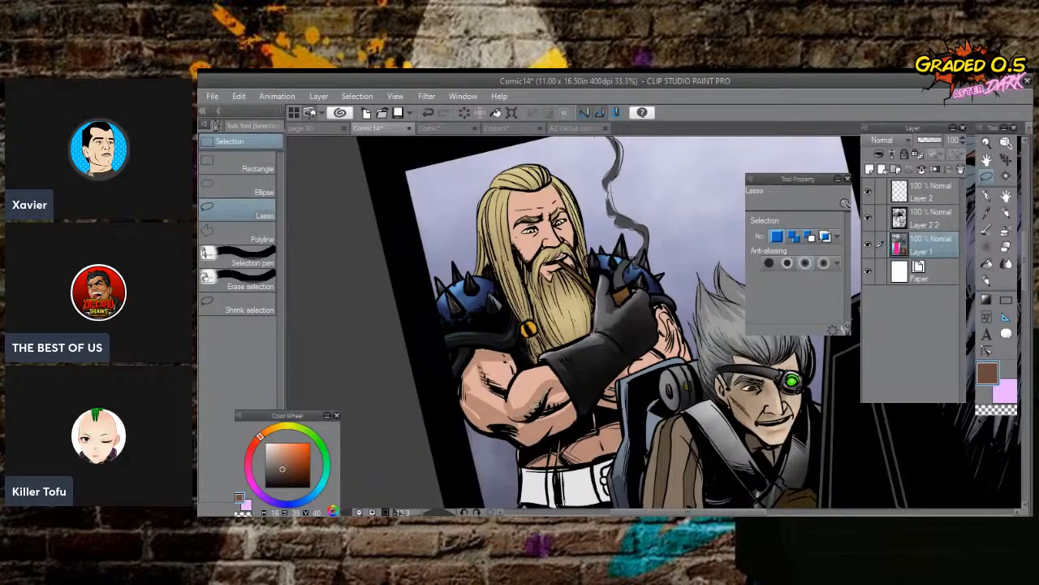
left_click_drag(539, 406, 546, 394)
left_click(601, 449)
left_click(439, 447)
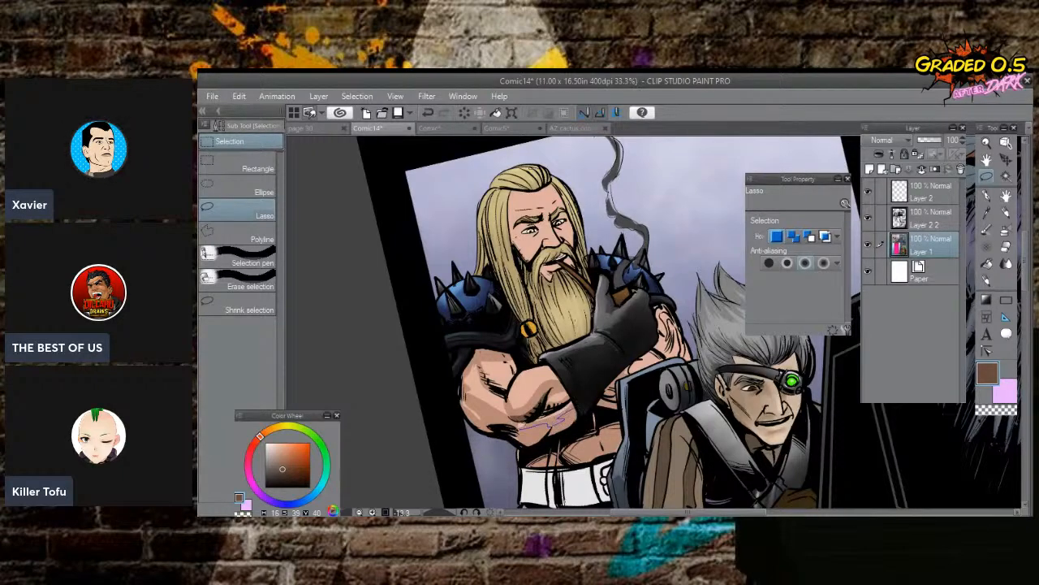
Lasso the underside of the folded forearm, shade it with the Soft airbrush at brush size 262.3, and deselect.
mouse_move(491, 428)
left_mouse_down()
mouse_move(536, 446)
mouse_move(582, 409)
left_mouse_up()
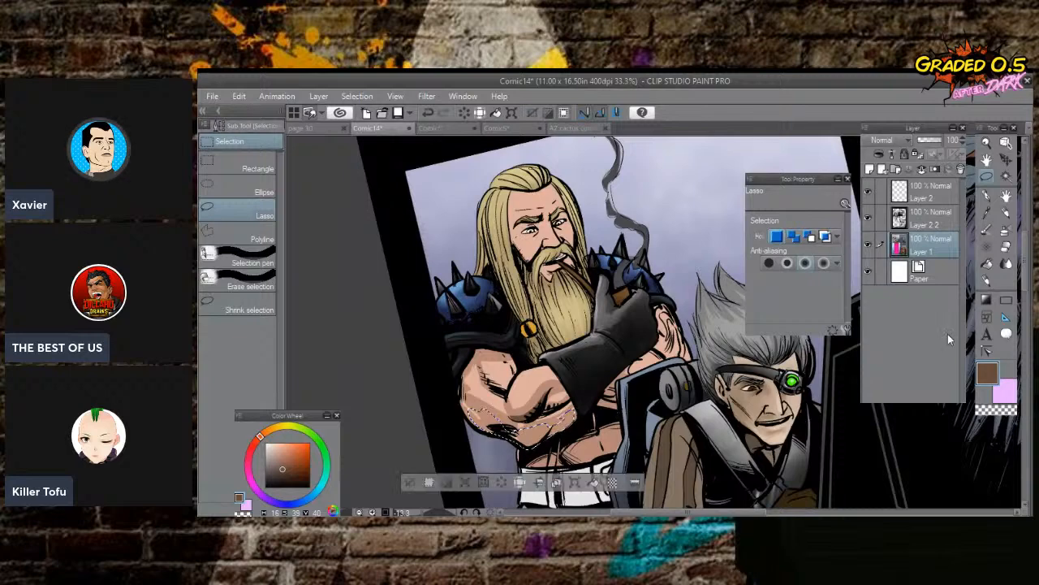
left_click(1005, 230)
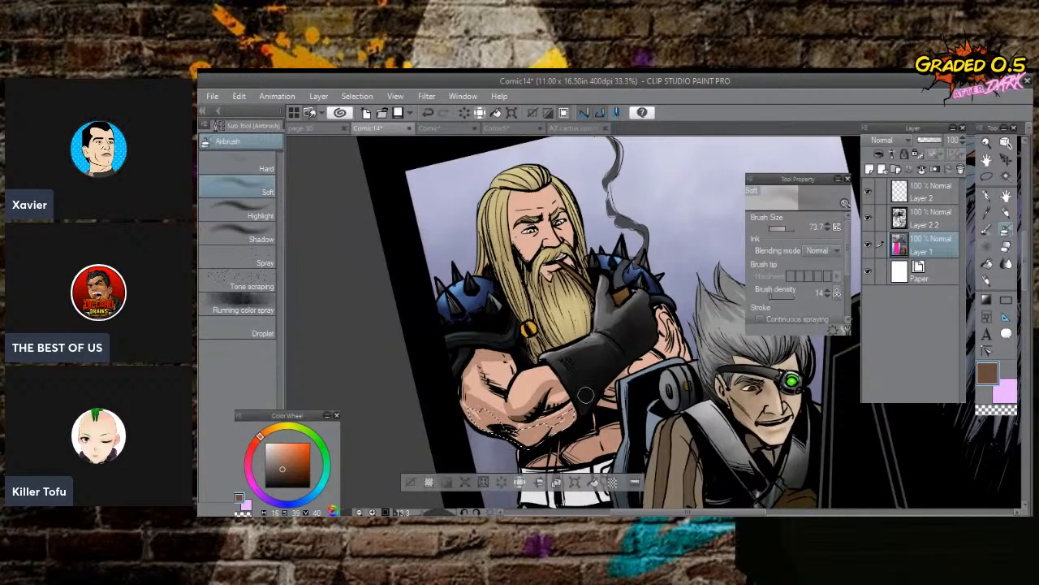
left_click(788, 229)
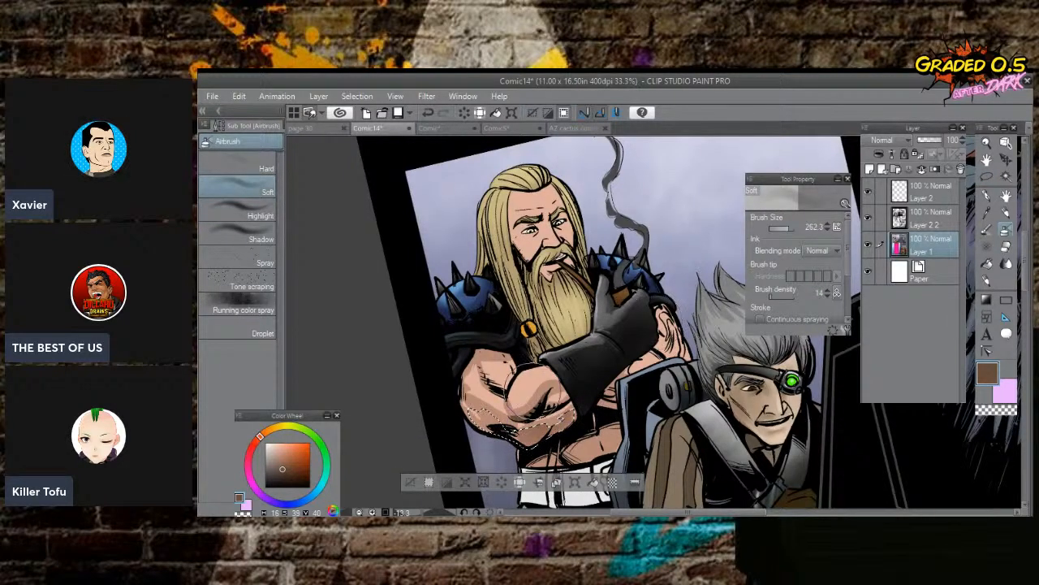
key("ctrl+d")
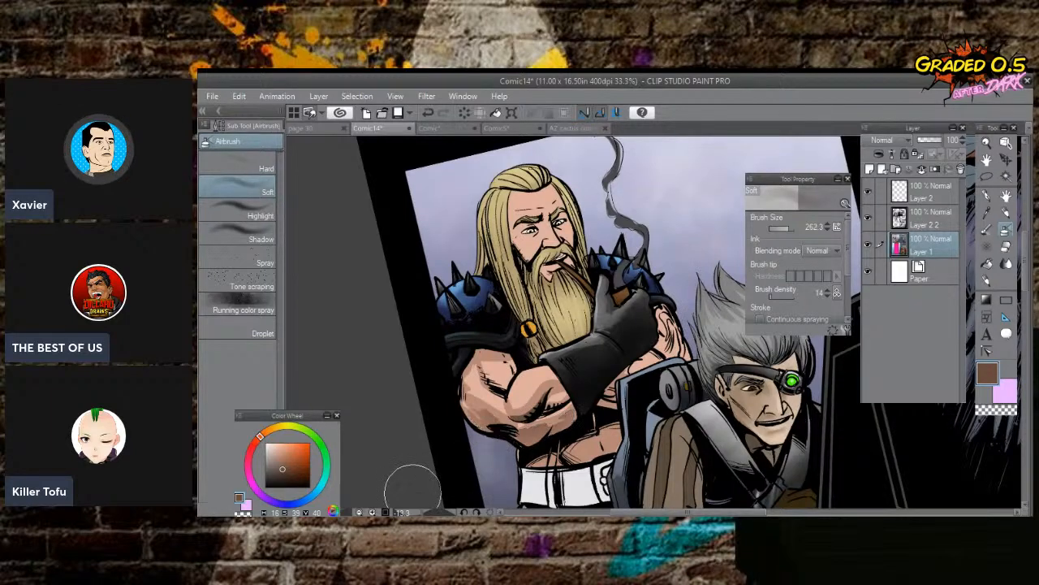
Lasso the bearded man's bare abdomen above the belt, shade it with dark brown using the Soft airbrush, and deselect.
left_click(987, 176)
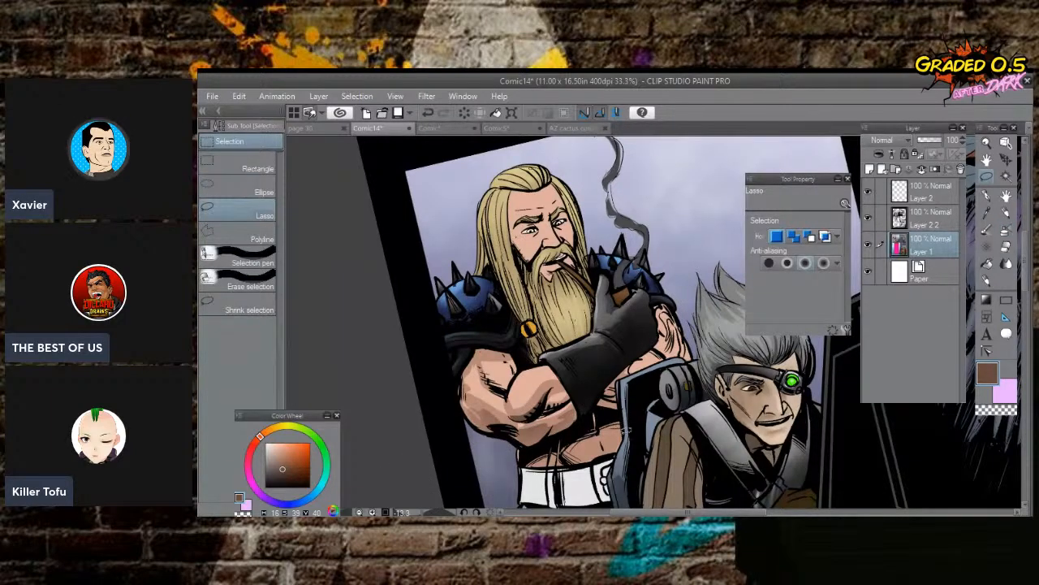
mouse_move(589, 461)
left_mouse_down()
mouse_move(541, 452)
mouse_move(527, 463)
mouse_move(517, 445)
mouse_move(613, 406)
mouse_move(545, 466)
left_mouse_up()
key("b")
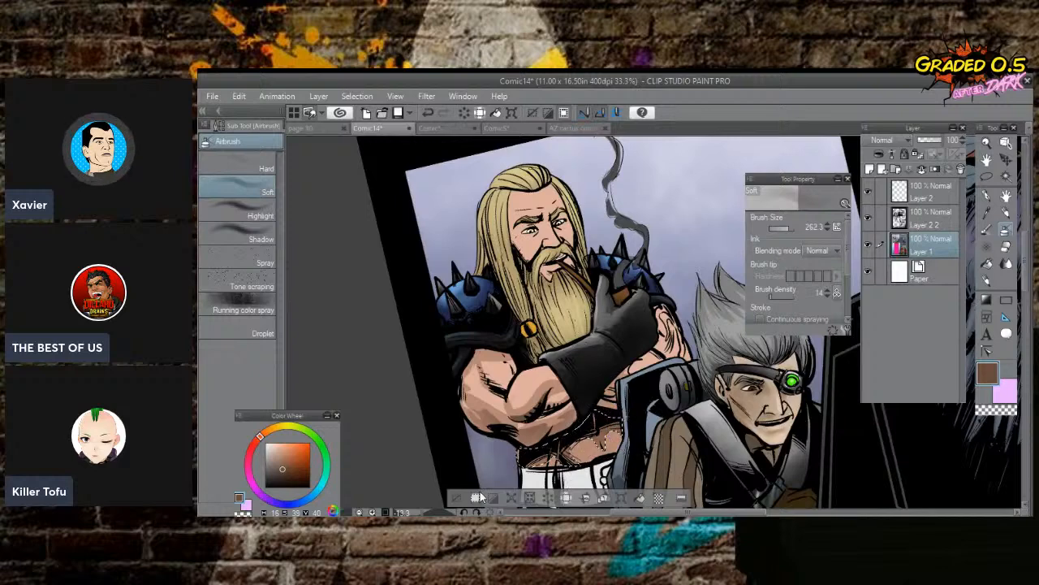
key("ctrl+d")
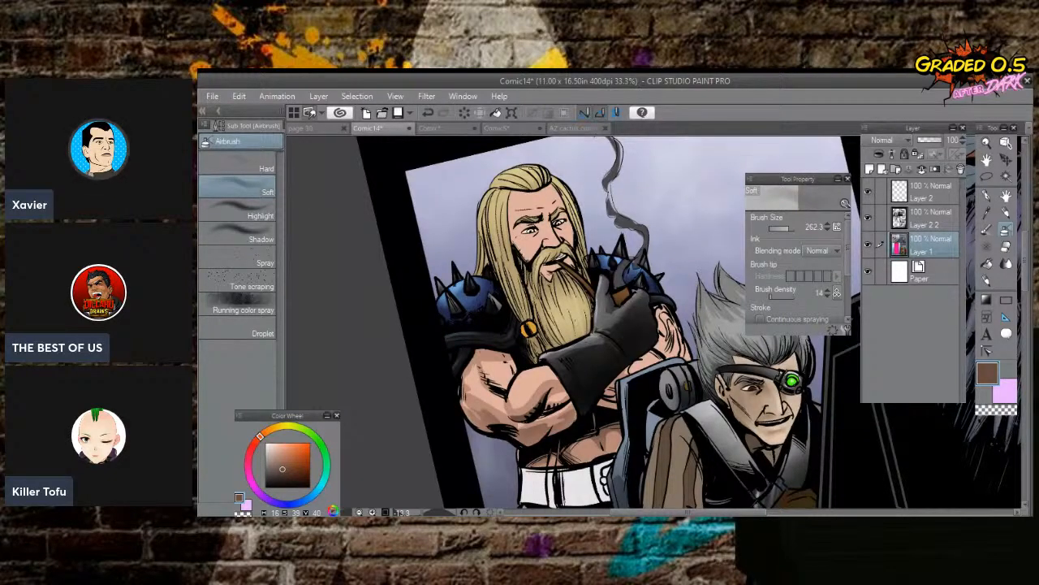
Sample the forearm's skin tone, lighten it to a pale peach, and draw highlights on the forearm with Design pencil 2.
left_click(988, 212)
left_click(537, 378)
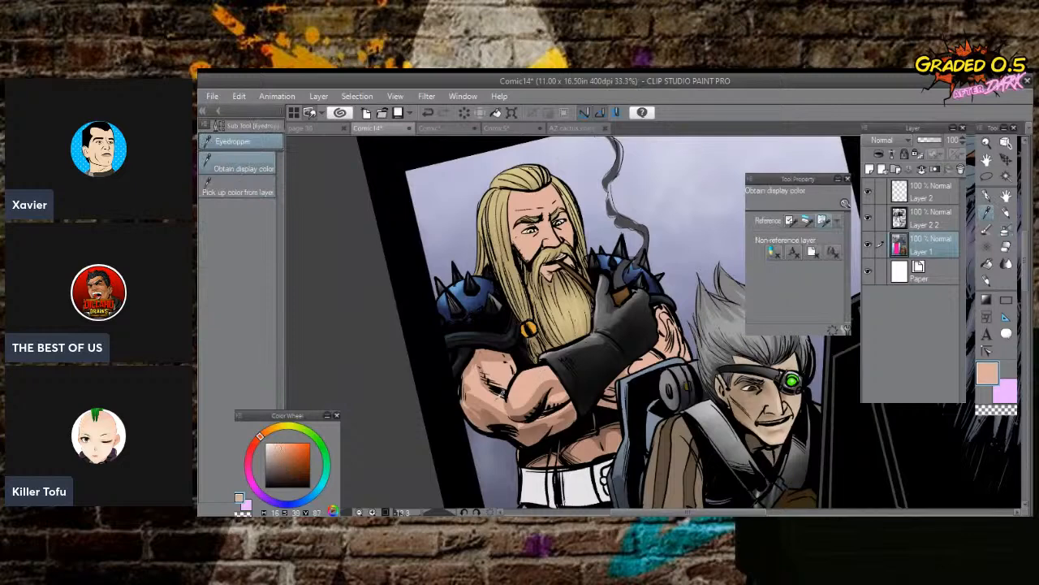
left_click(273, 446)
left_click(1006, 230)
left_click(1006, 213)
mouse_move(547, 368)
left_mouse_down()
mouse_move(524, 375)
mouse_move(534, 375)
left_mouse_up()
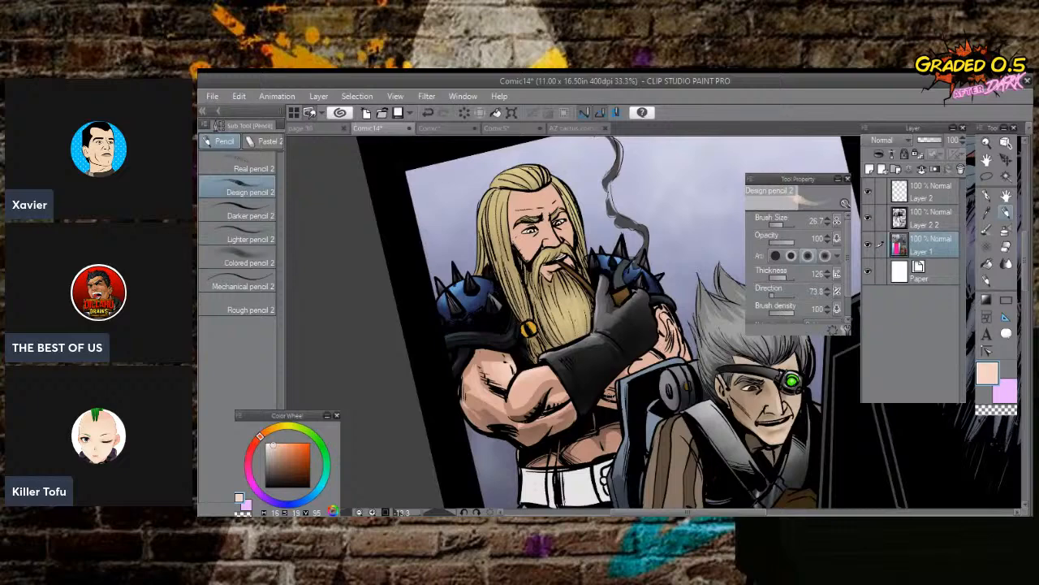
Choose a golden yellow and paint glowing accents on the far arm and beside the glove cuff with the Mapping pen.
left_click(278, 428)
left_click(294, 445)
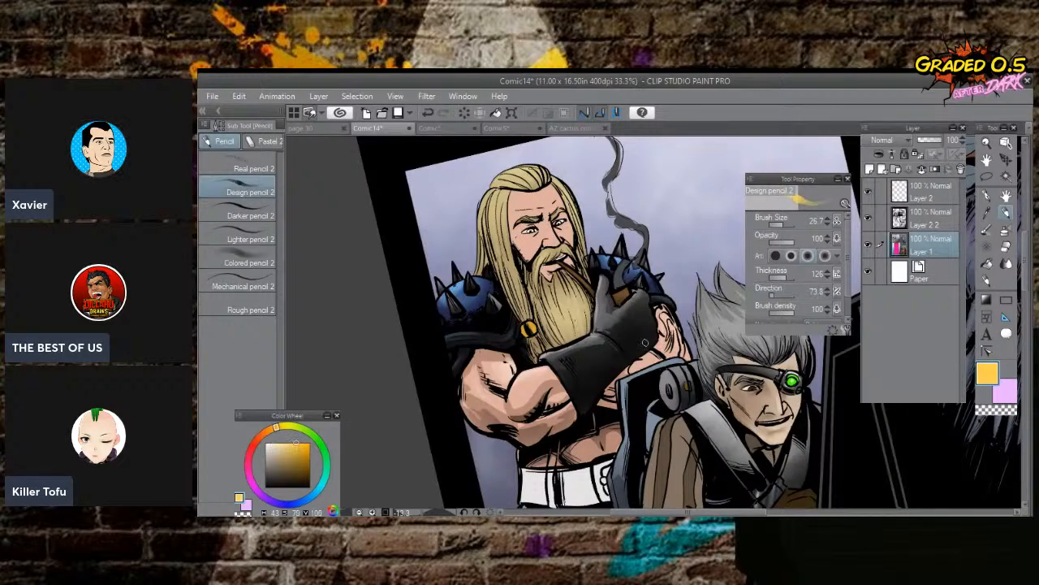
left_click(984, 198)
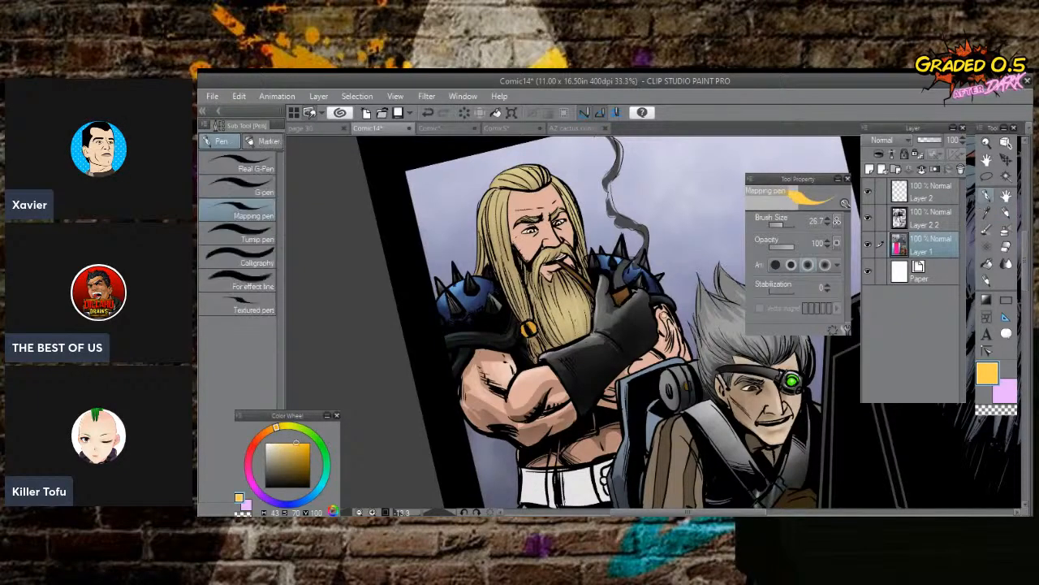
mouse_move(663, 315)
left_mouse_down()
mouse_move(684, 354)
mouse_move(661, 303)
mouse_move(664, 317)
left_mouse_up()
left_click_drag(604, 394, 615, 392)
Sample the bearded man's facial skin tone and auto-select all skin areas of his face, including those around the mouth.
left_click(987, 212)
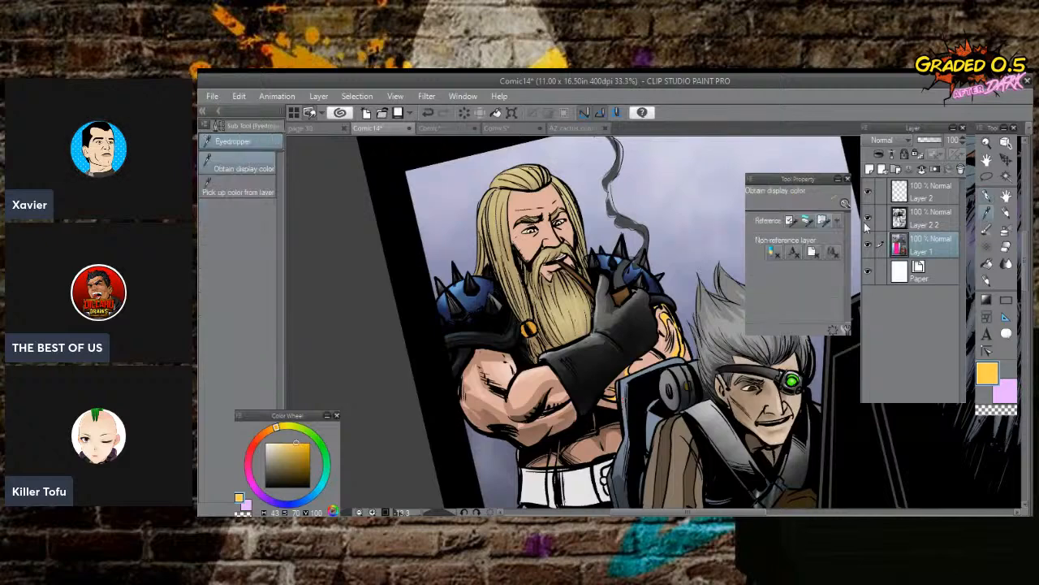
left_click(572, 235)
left_click(1005, 176)
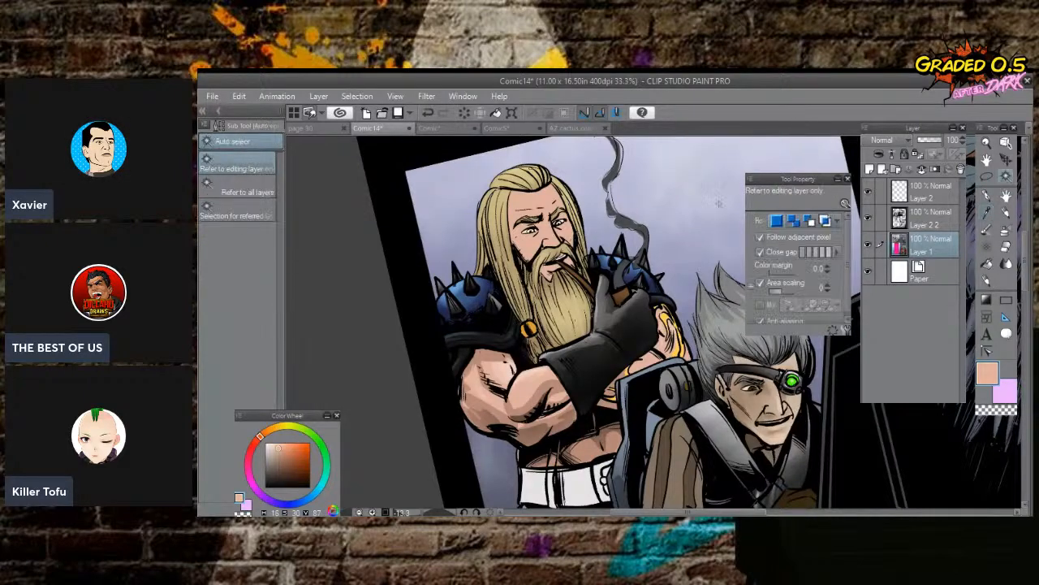
left_click(552, 211)
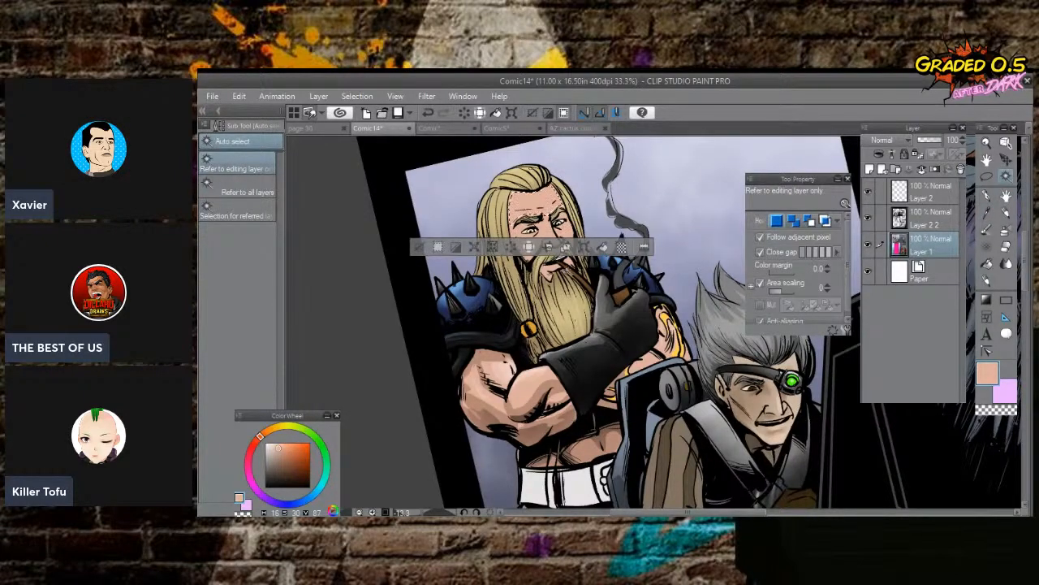
left_click(540, 231, "shift")
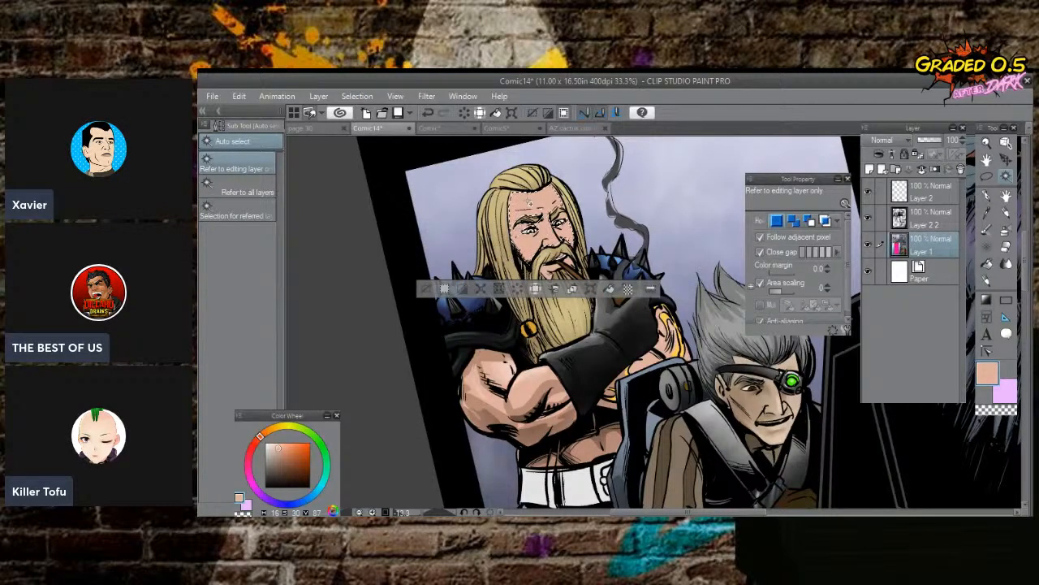
left_click(518, 235, "shift")
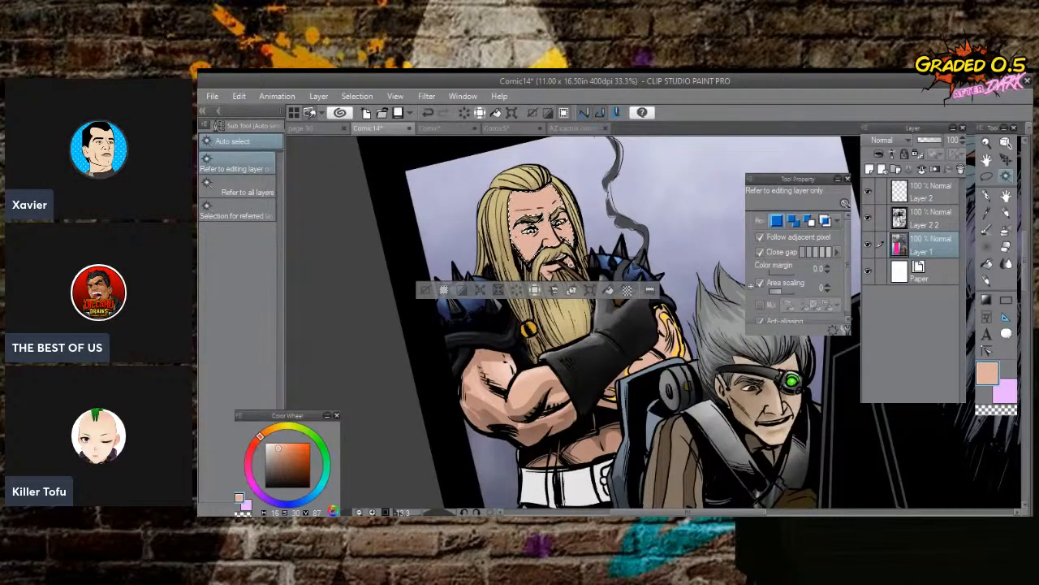
left_click(556, 265, "shift")
left_click(553, 273, "shift")
left_click(570, 264, "shift")
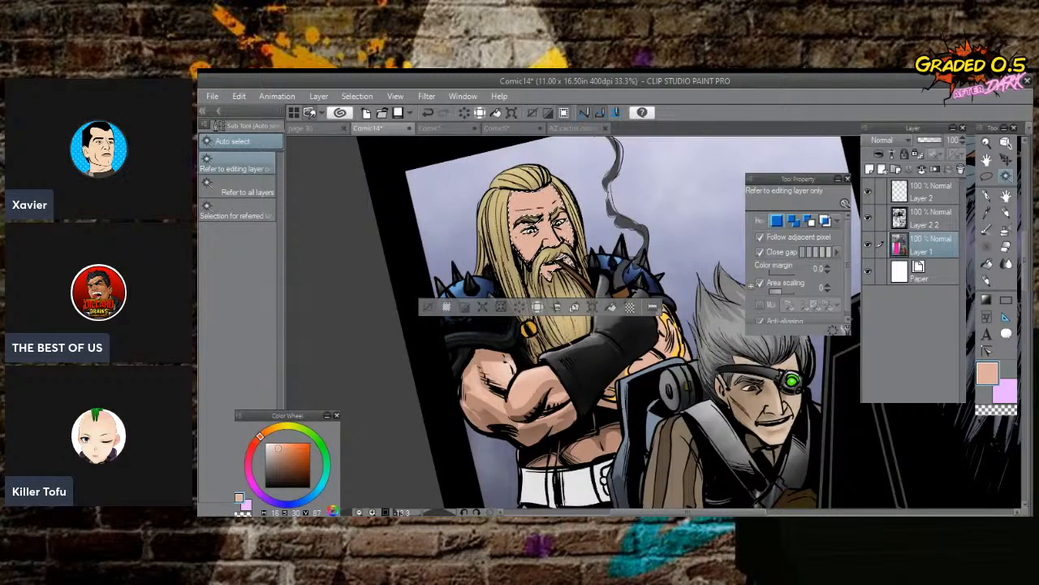
Check the face selection with the line art layer hidden, restore the layer, and refine the selection around the nose and mustache with the lasso.
scroll(560, 260, "up", 5)
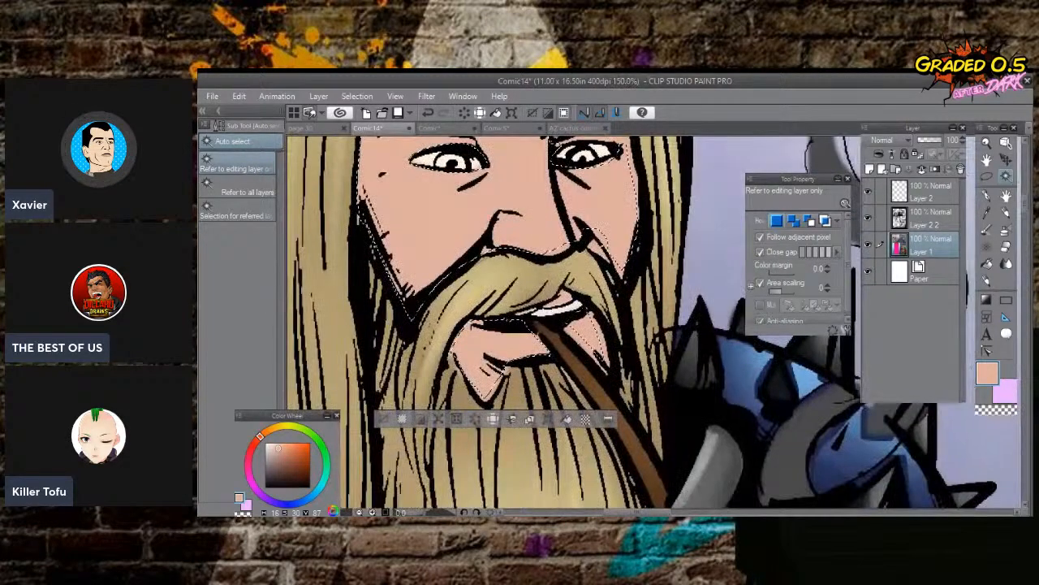
scroll(535, 286, "down", 2)
left_click_drag(536, 286, 527, 329)
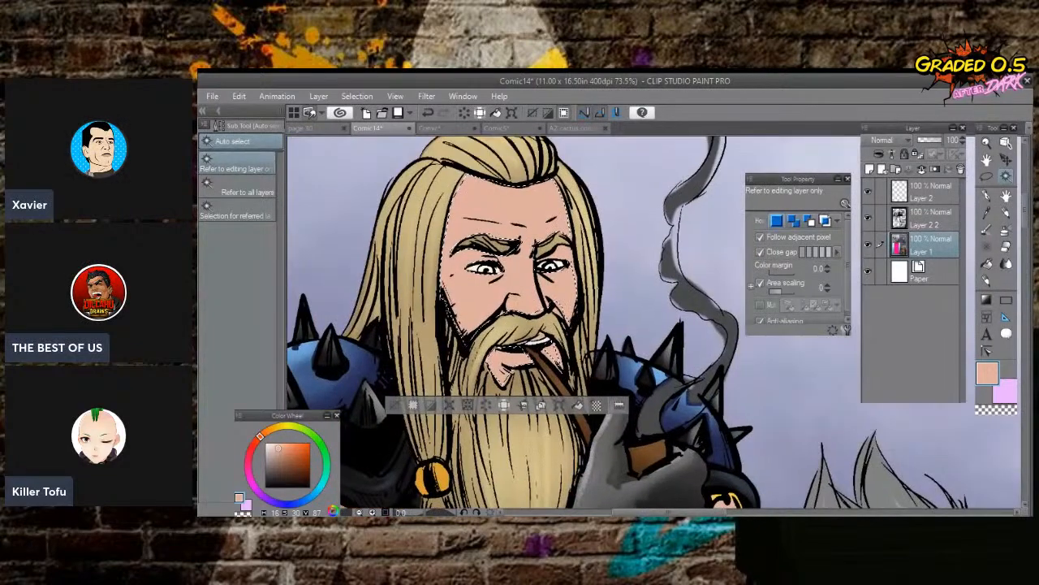
left_click(867, 220)
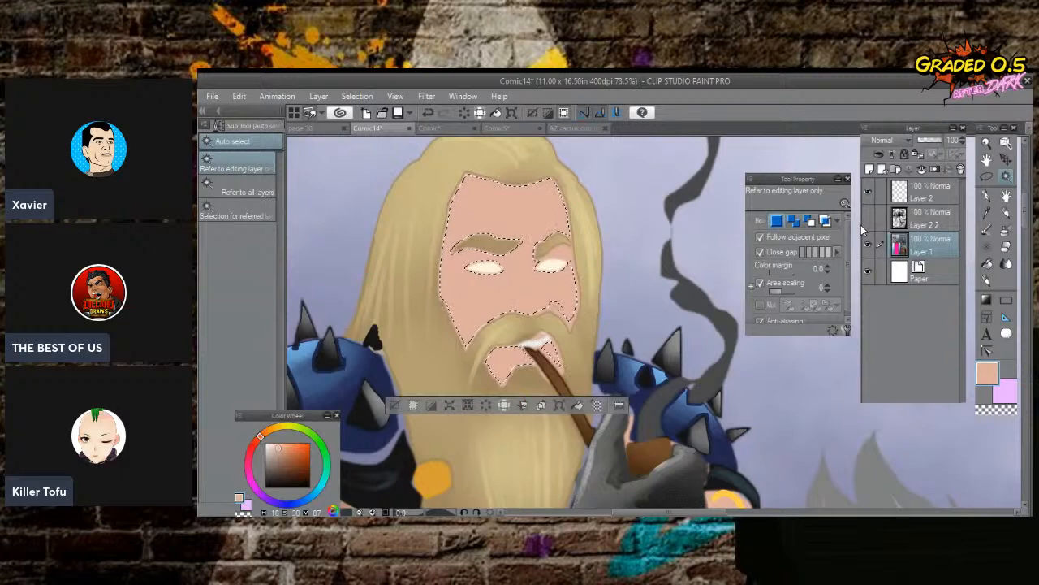
left_click(867, 219)
key("m")
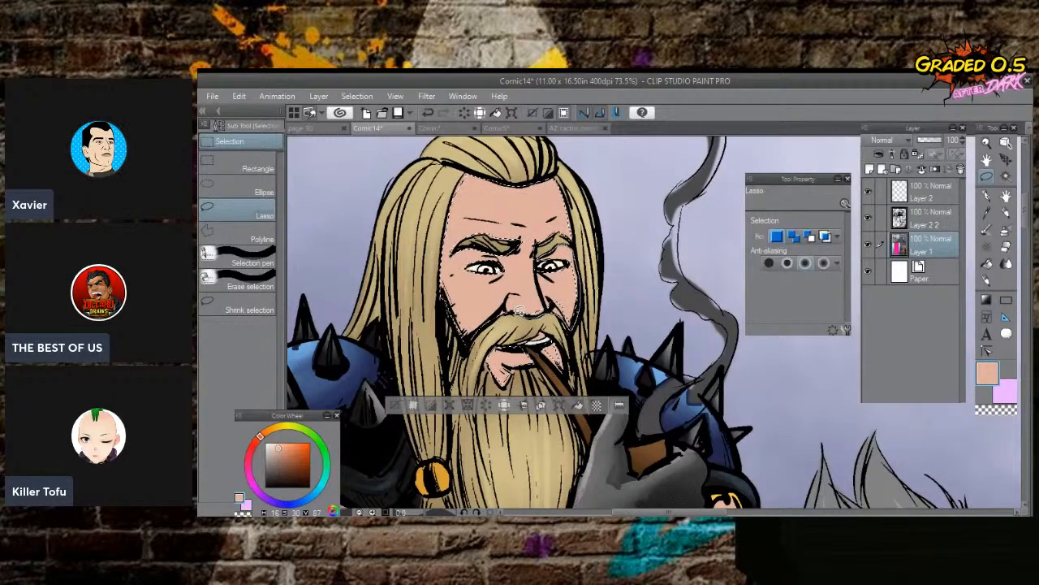
left_click_drag(501, 282, 574, 315)
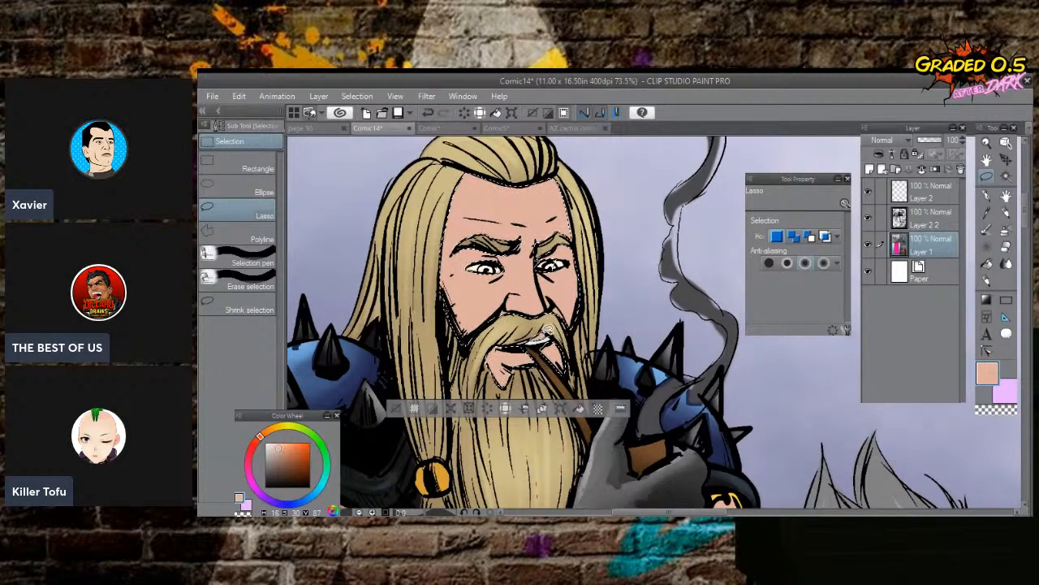
Pick a darker skin tone, pencil shadows beside the mouth, and shade the forehead with the Soft airbrush at size 26.7.
left_click(574, 431, "alt")
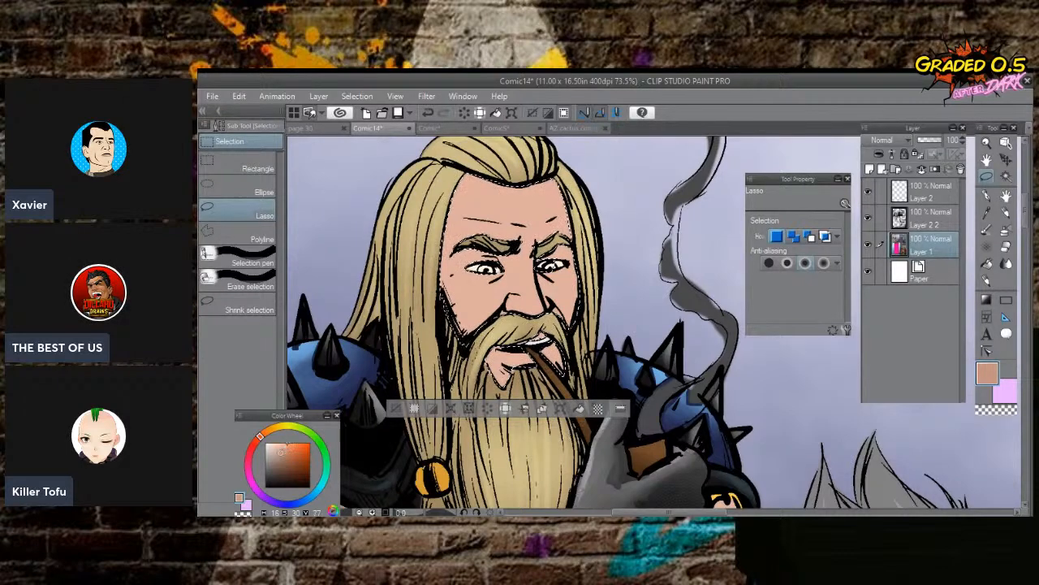
key("p")
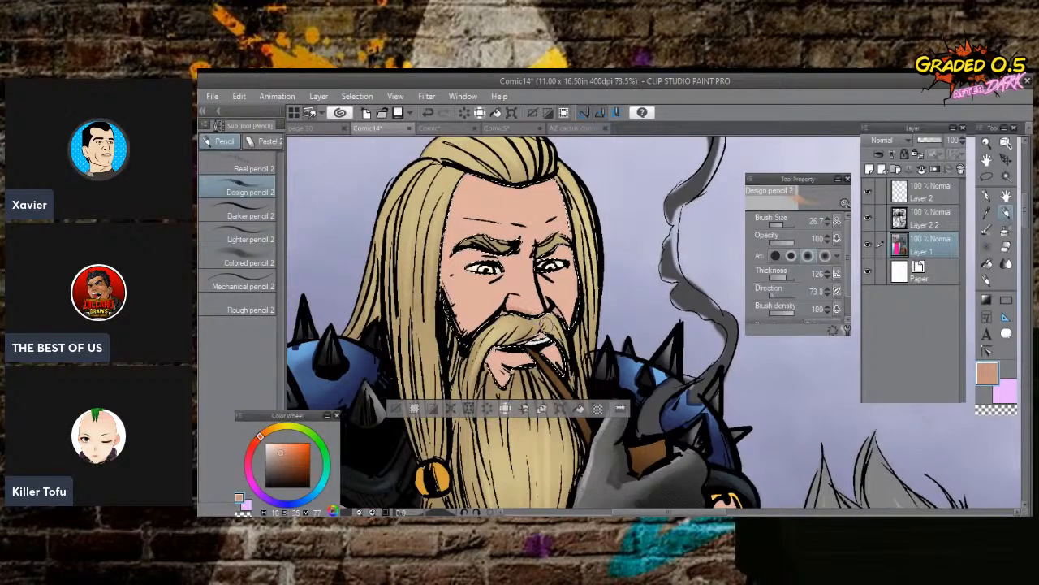
left_click_drag(490, 358, 497, 366)
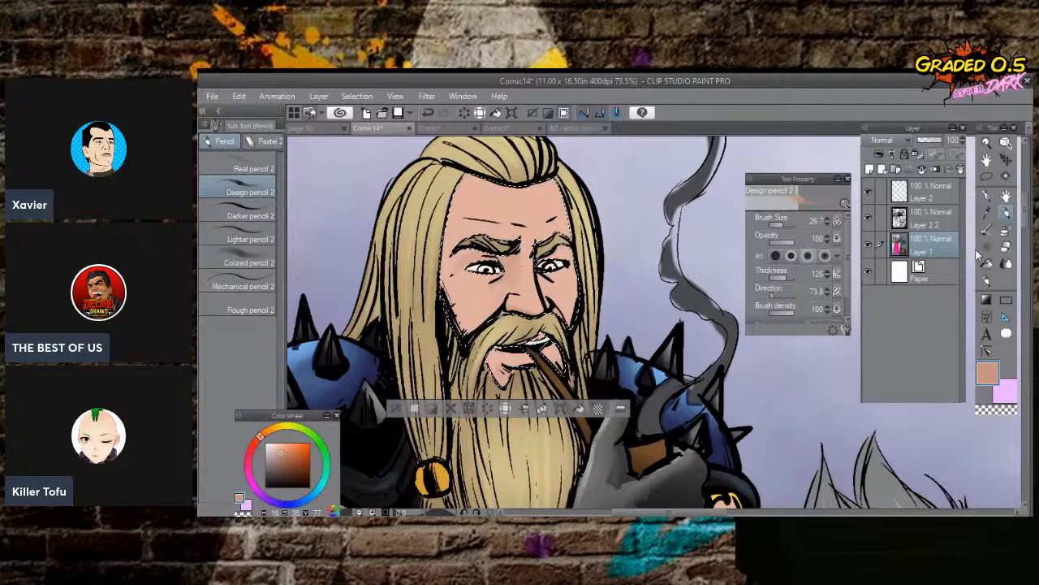
left_click(1006, 231)
left_click_drag(791, 229, 783, 228)
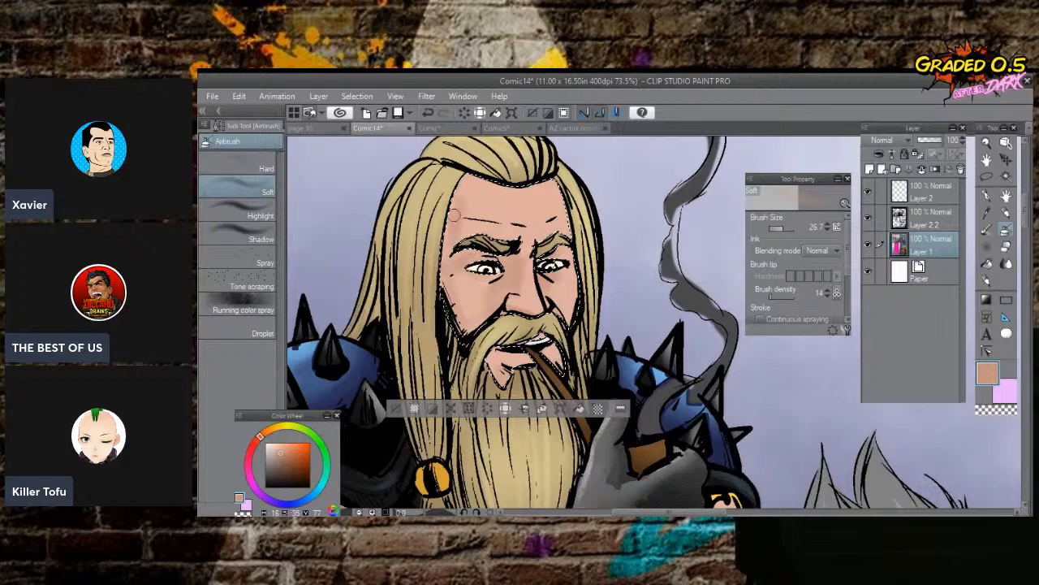
mouse_move(490, 182)
left_mouse_down()
mouse_move(475, 183)
mouse_move(479, 233)
mouse_move(536, 227)
mouse_move(542, 237)
left_mouse_up()
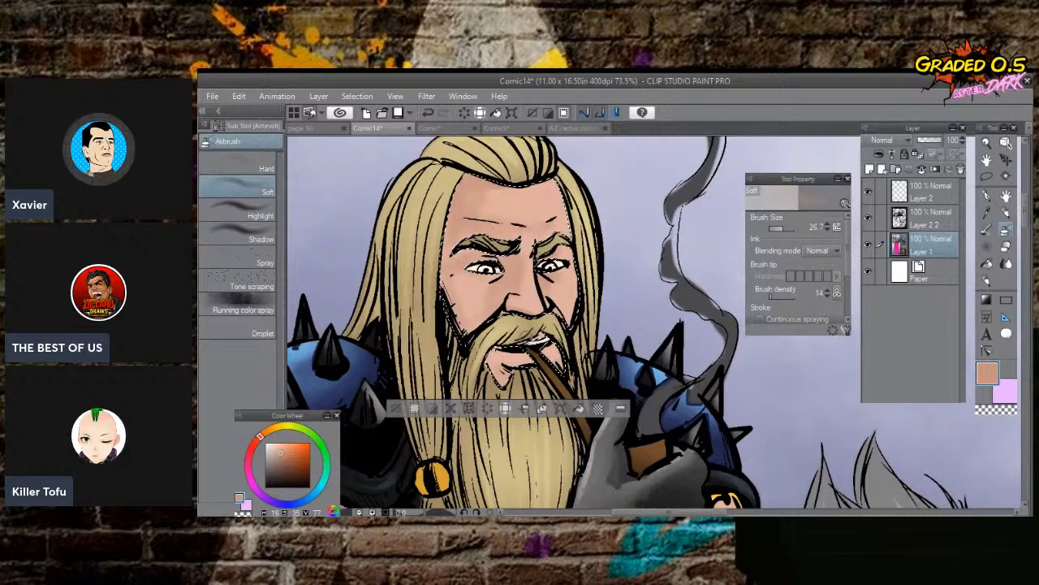
Choose a pale peach and add highlights across the bearded man's face with the Soft airbrush at sizes 73.7, 9.7 and 34.4, and deselect.
left_click(299, 441)
left_click(788, 229)
left_click(786, 229)
left_click(780, 229)
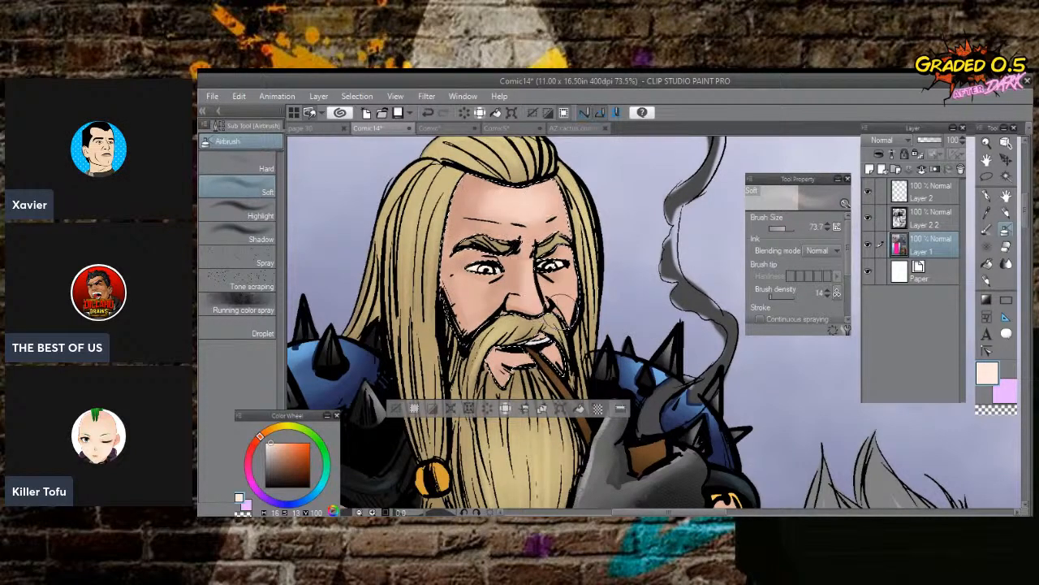
left_click(780, 229)
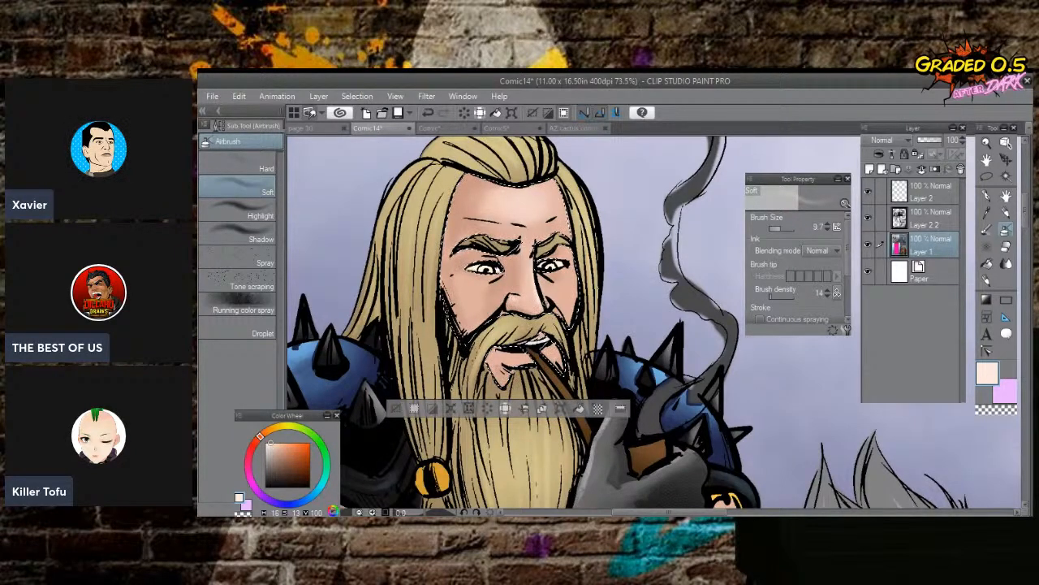
left_click(785, 229)
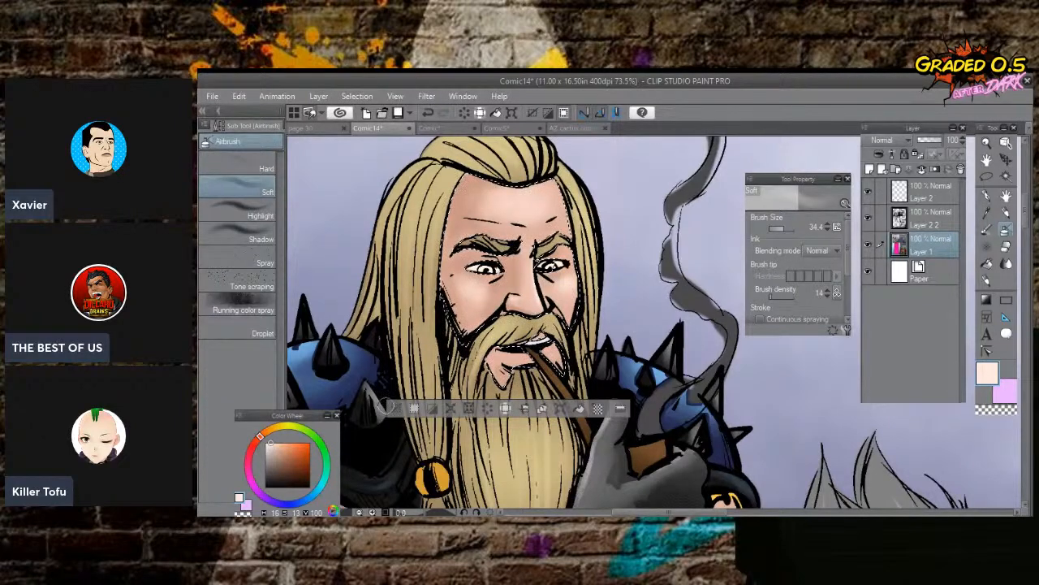
left_click(400, 408)
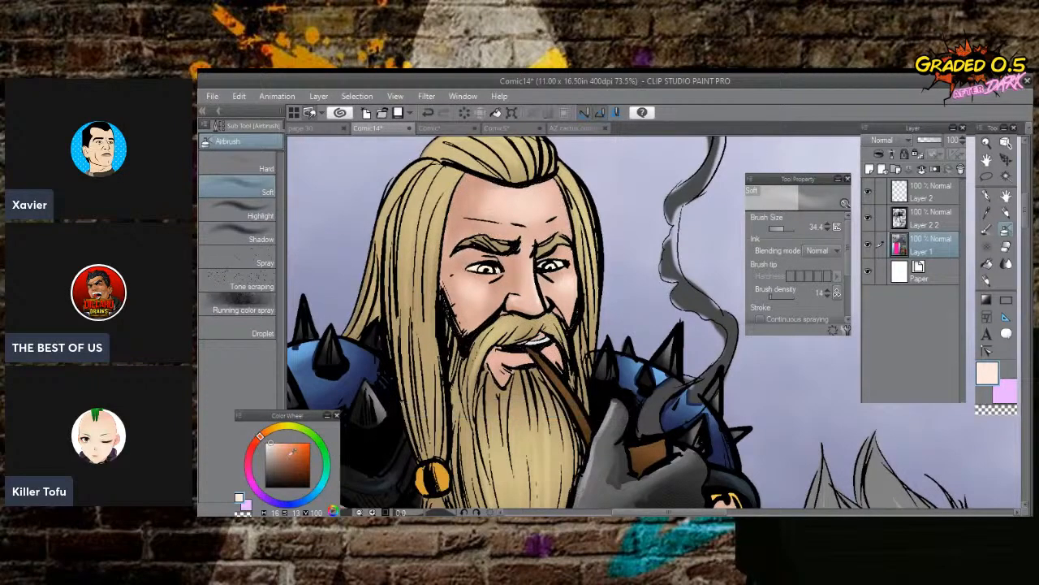
Choose a bright orange-yellow and color the bearded man's irises with the Mapping pen at size 26.7.
left_click(274, 428)
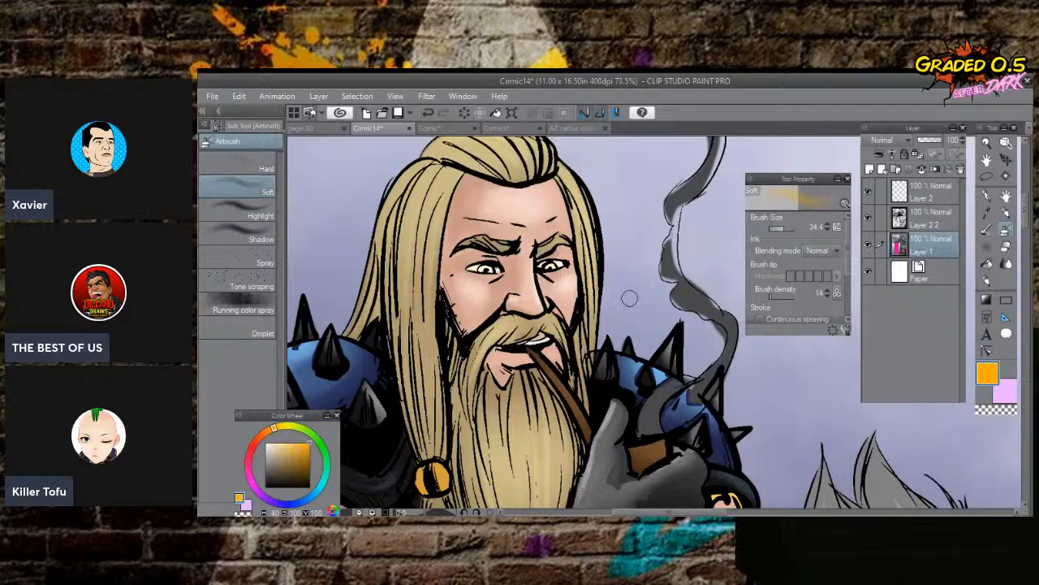
key("p")
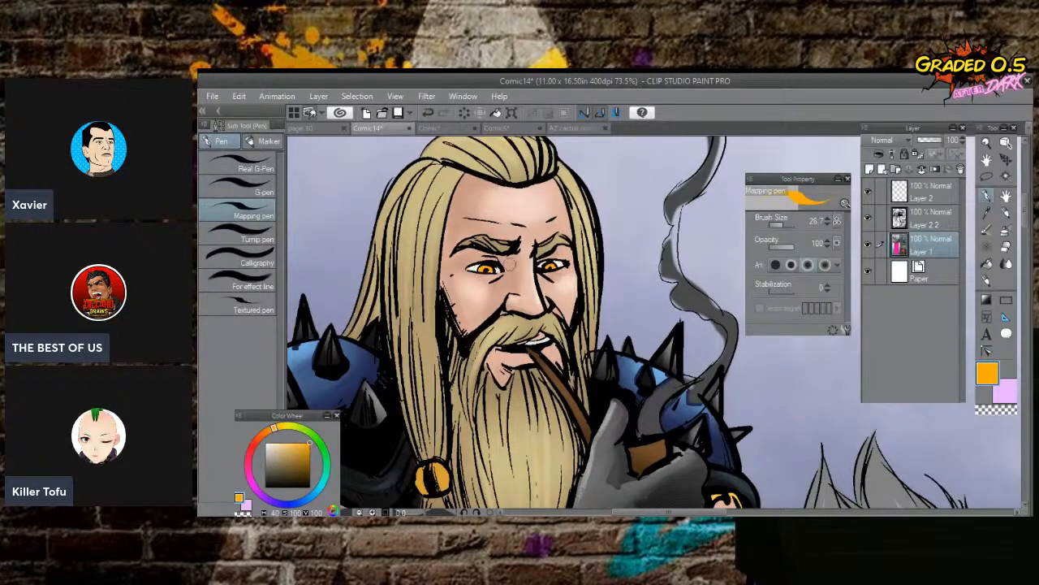
scroll(510, 264, "down", 4)
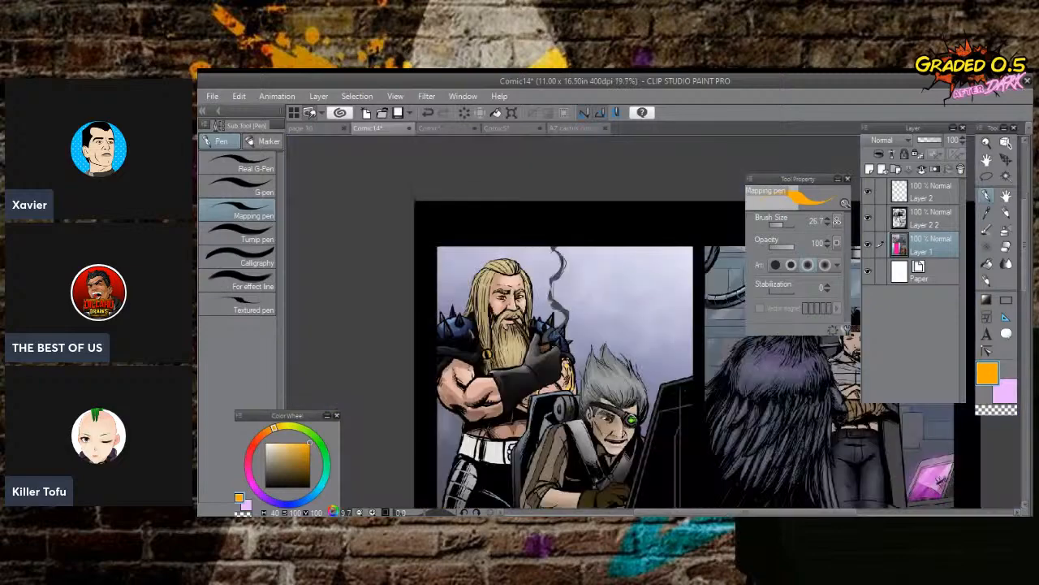
Lasso the buckle on the bearded man's white belt and fill it with dark gray.
scroll(508, 272, "up", 2)
left_click_drag(510, 325, 546, 165)
left_click_drag(569, 271, 663, 223)
scroll(580, 258, "up", 2)
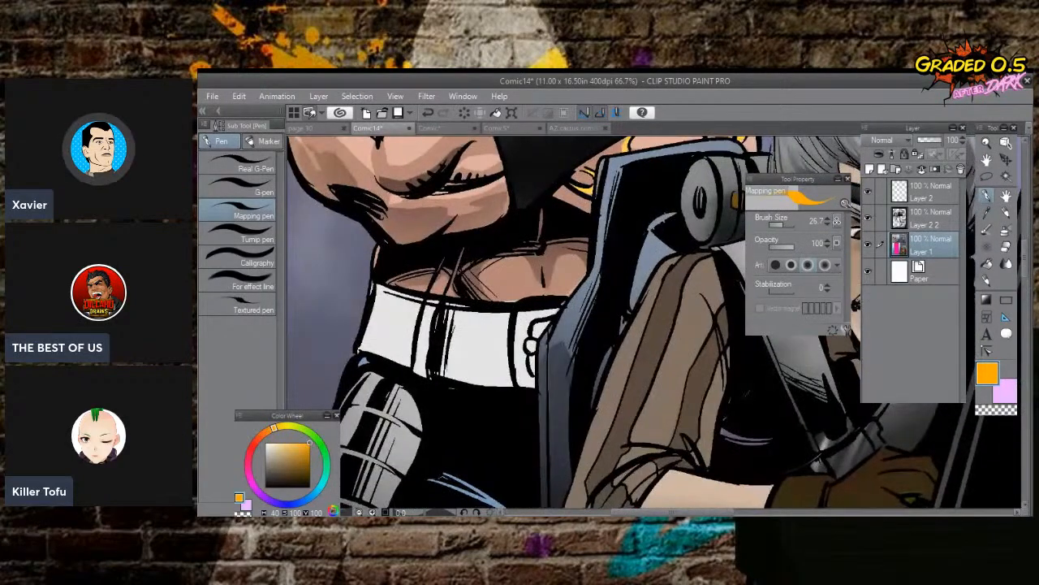
left_click(987, 176)
mouse_move(568, 298)
left_mouse_down()
mouse_move(519, 304)
mouse_move(516, 380)
left_mouse_up()
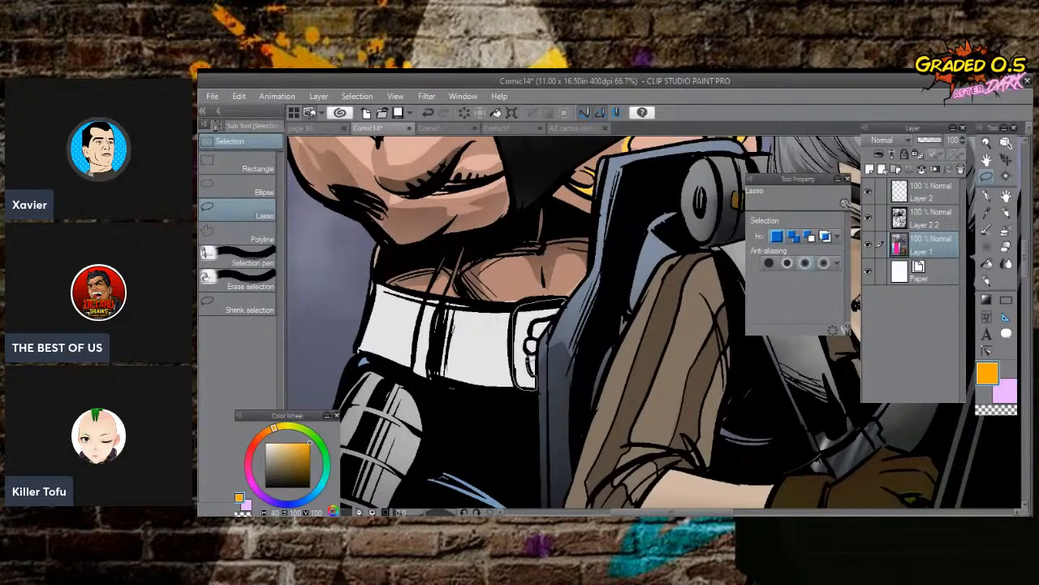
left_click_drag(562, 312, 566, 301)
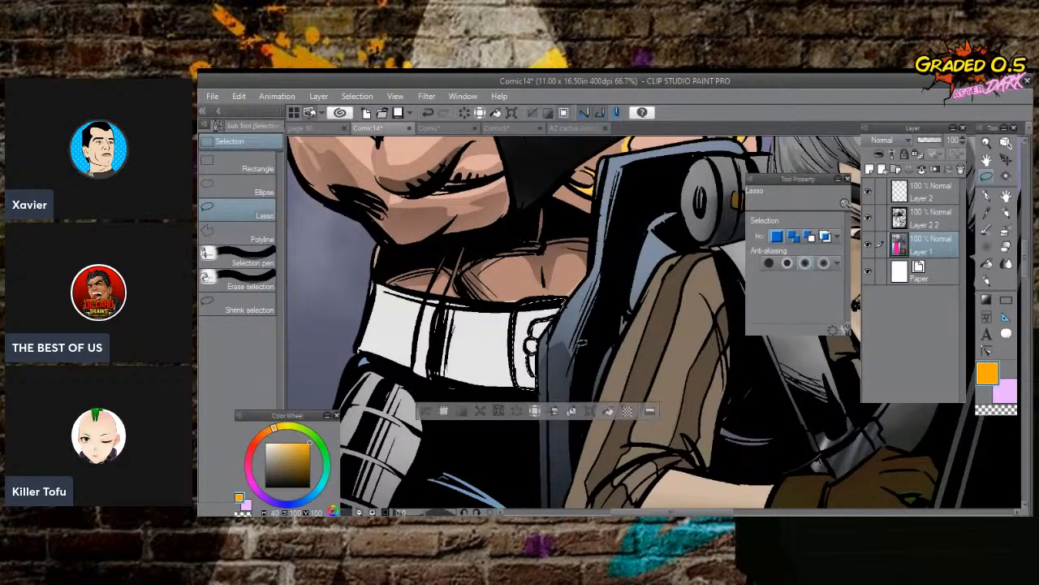
left_click(266, 477)
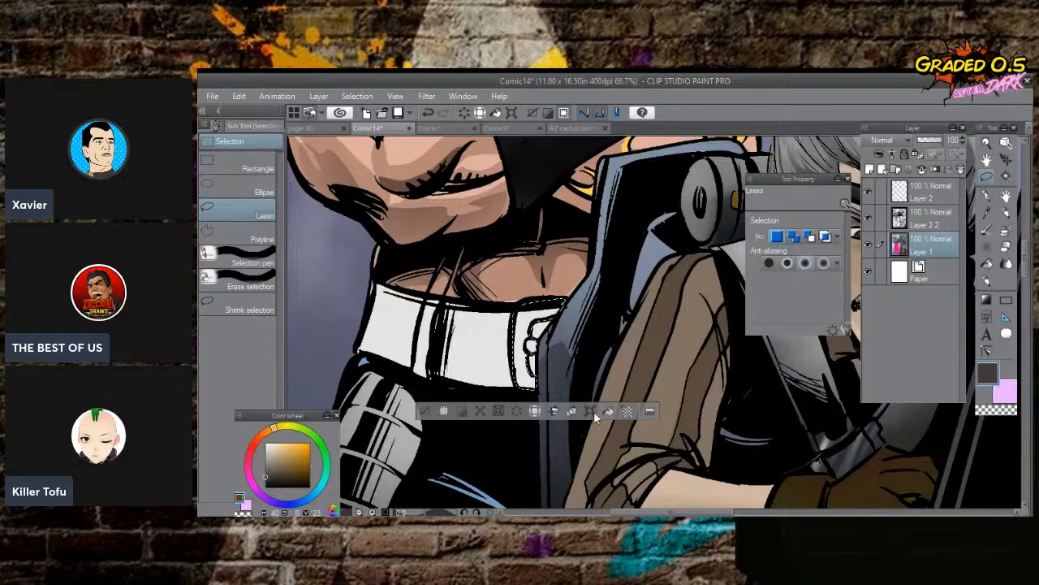
left_click(608, 412)
Pick a light gray, draw highlights on the belt buckle with Design pencil 2 at size 26.7, and deselect.
left_click(266, 456)
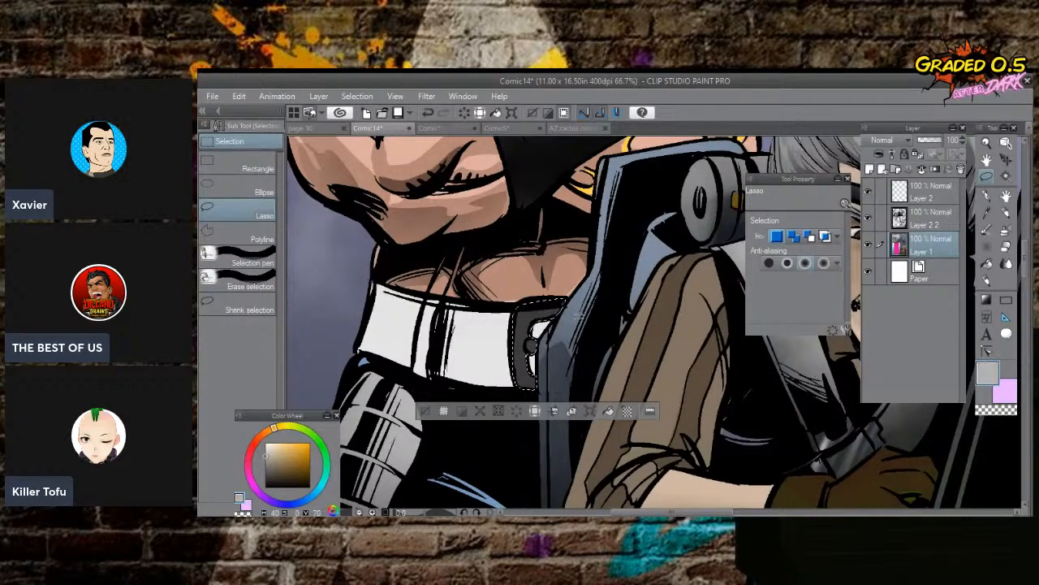
key("p")
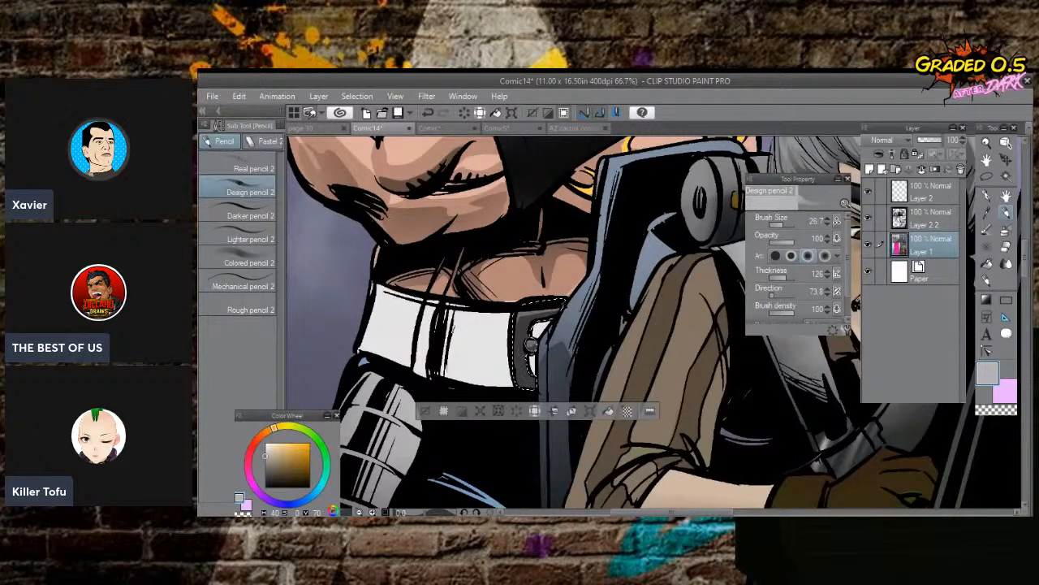
left_click_drag(518, 358, 530, 309)
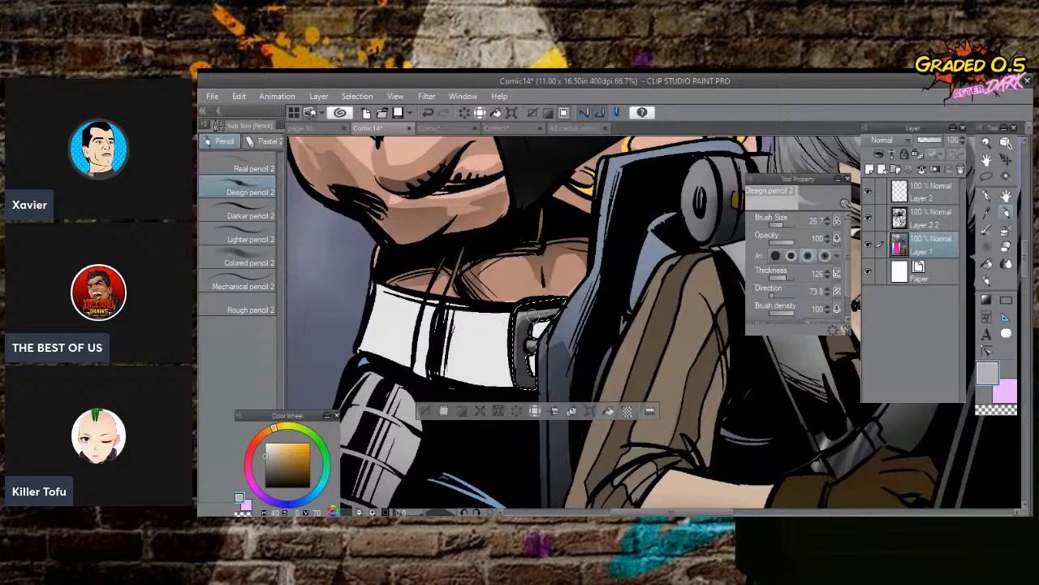
left_click_drag(533, 339, 531, 358)
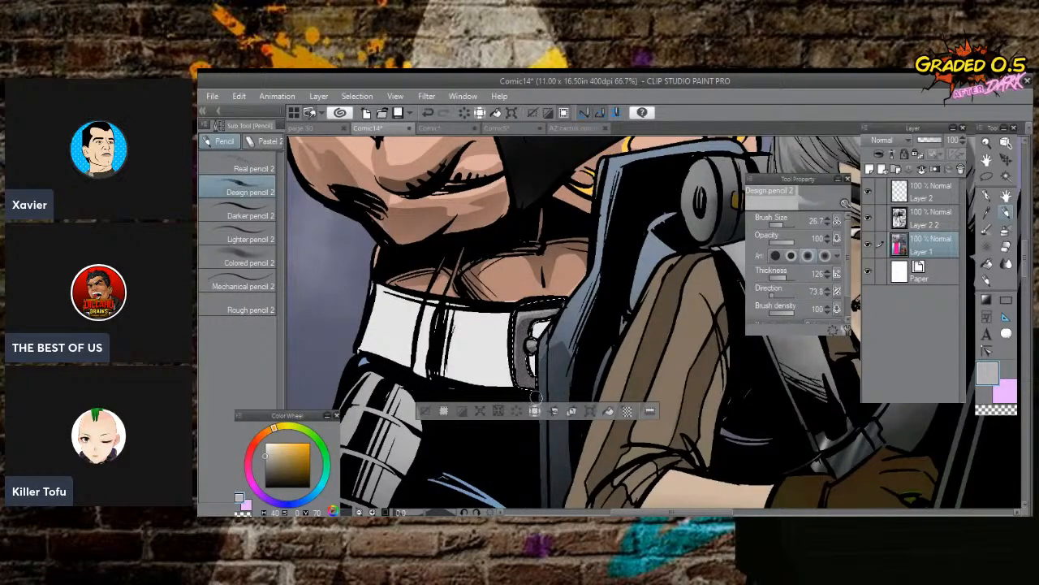
left_click(426, 410)
Select the tall black monitor in front of the eyepatched man with a four-cornered Polyline selection.
scroll(529, 307, "down", 8)
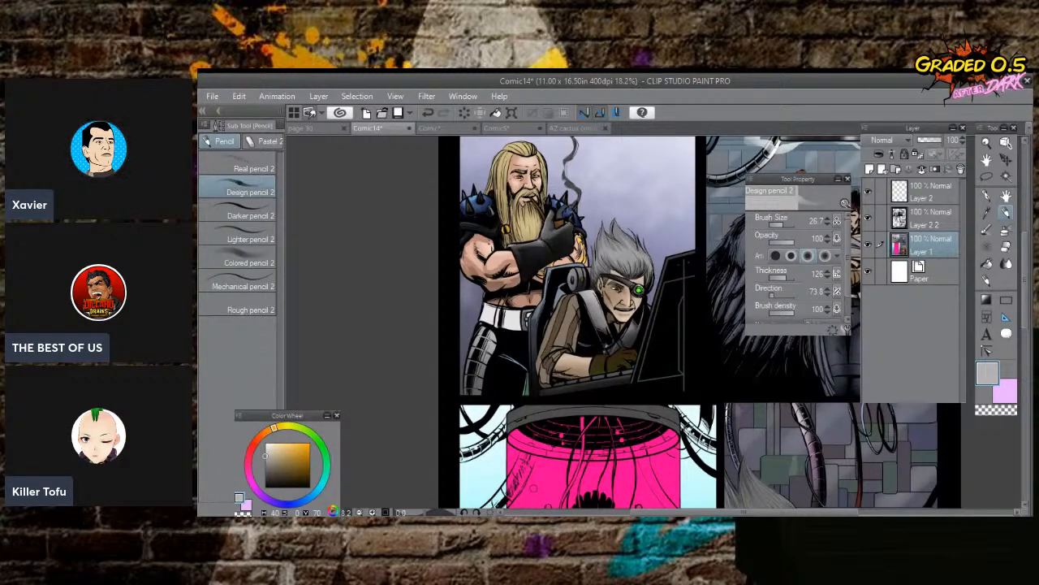
key("m")
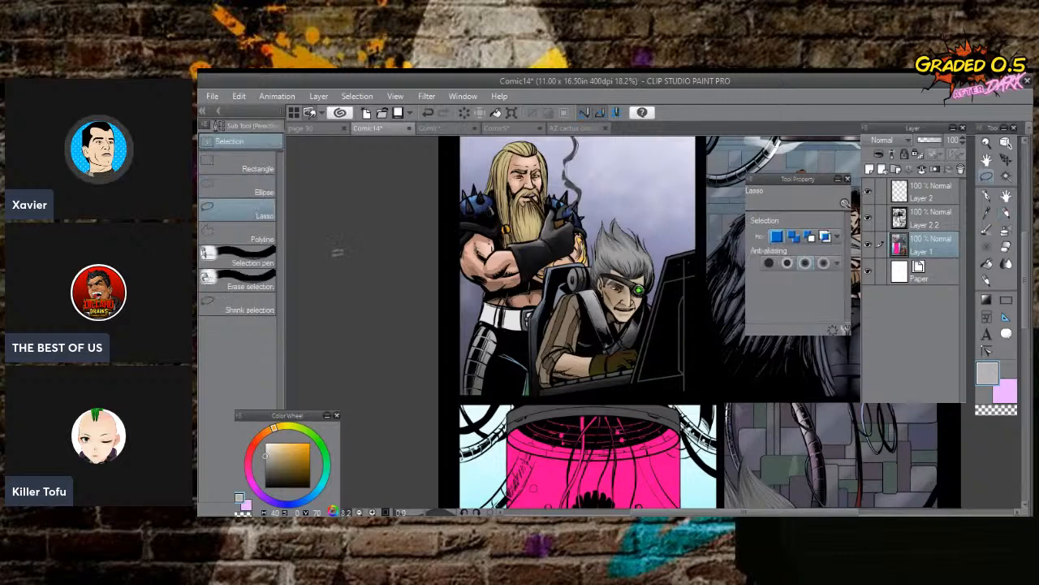
left_click(259, 237)
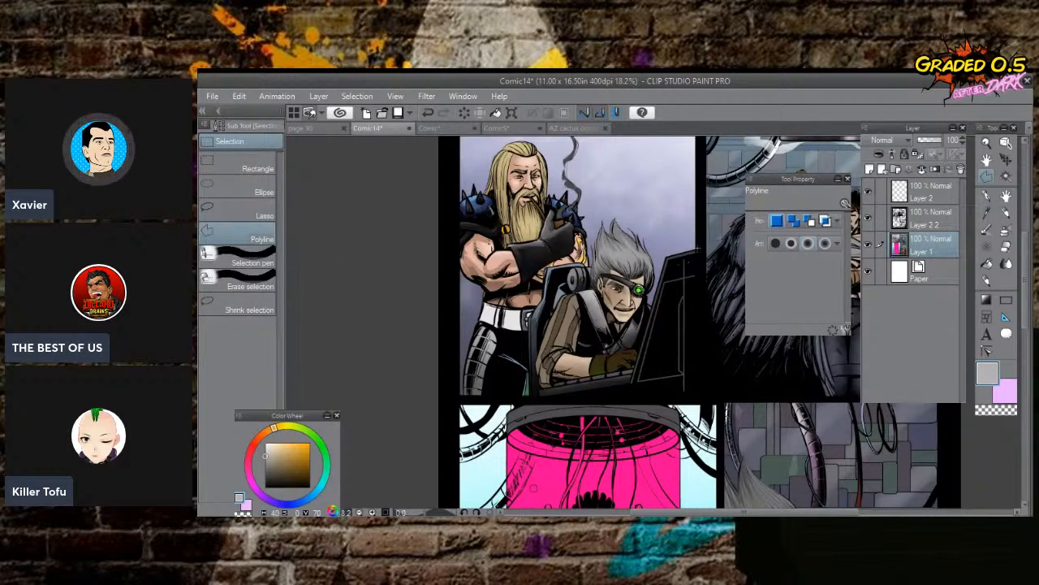
left_click(668, 256)
left_click(629, 388)
left_click(689, 393)
double_click(698, 250)
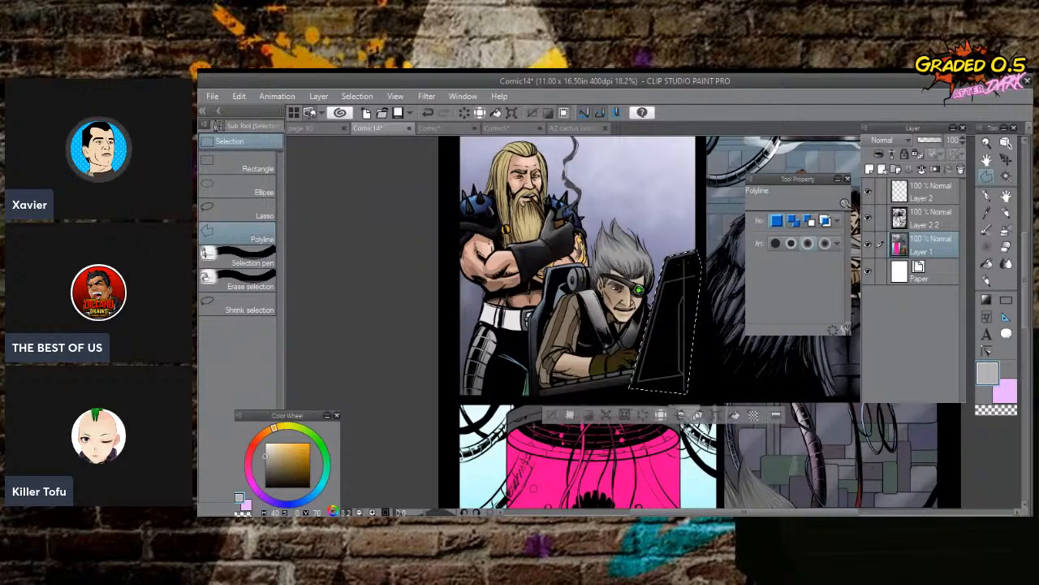
Choose a bright lime green and tint the monitor's lower lines with the Soft airbrush at size 338.1.
left_click(312, 438)
left_click_drag(313, 439, 303, 429)
left_click(309, 442)
left_click(1007, 231)
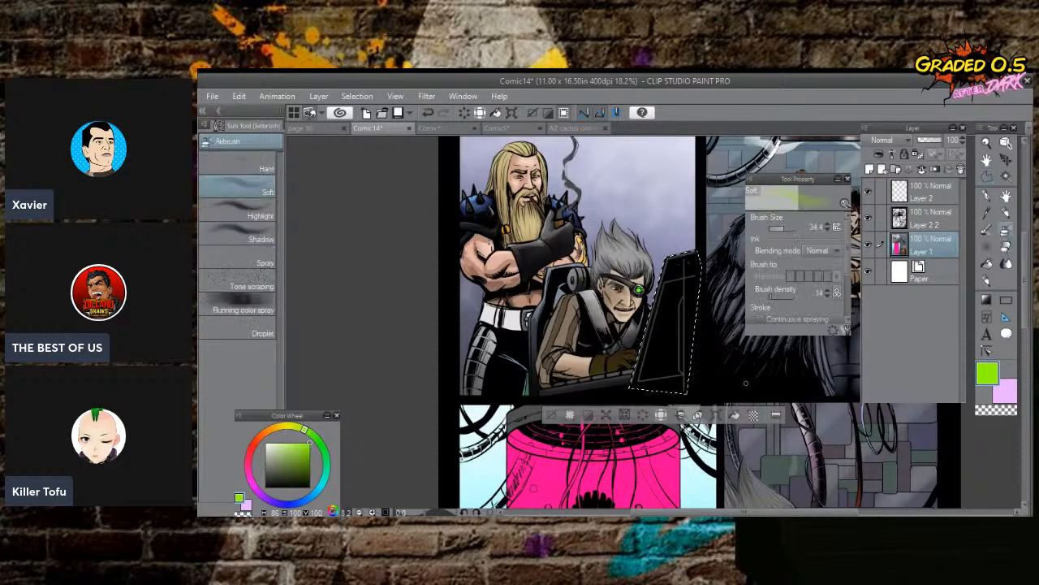
mouse_move(714, 393)
left_mouse_down()
mouse_move(687, 383)
mouse_move(662, 412)
mouse_move(650, 379)
mouse_move(680, 366)
mouse_move(662, 375)
mouse_move(664, 335)
mouse_move(682, 309)
left_mouse_up()
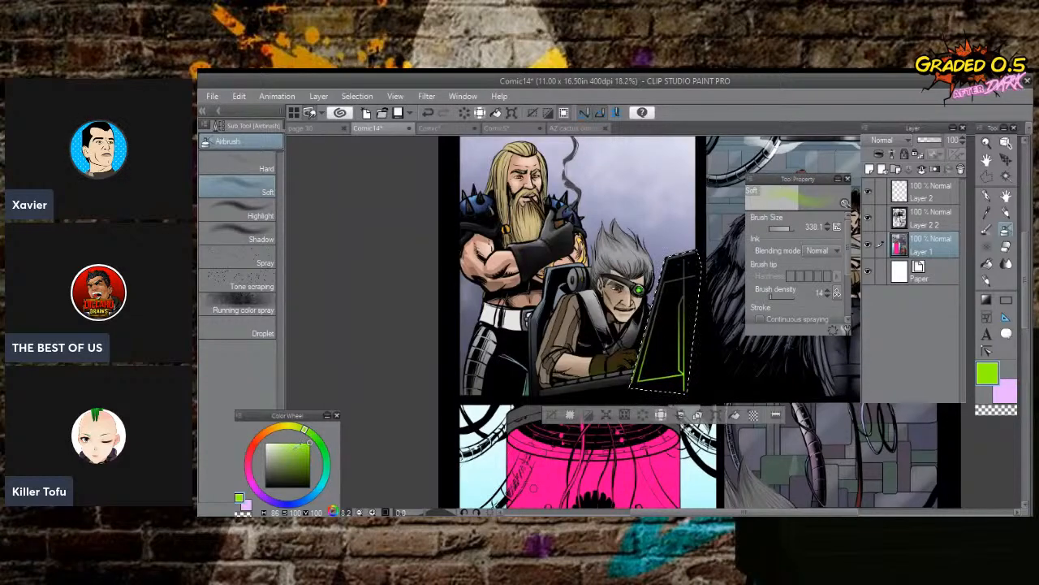
Airbrush the monitor's upper lines red, cover the red with bright blue, and clear the selection.
left_click(253, 445)
mouse_move(700, 258)
left_mouse_down()
mouse_move(709, 237)
mouse_move(678, 285)
mouse_move(695, 310)
left_mouse_up()
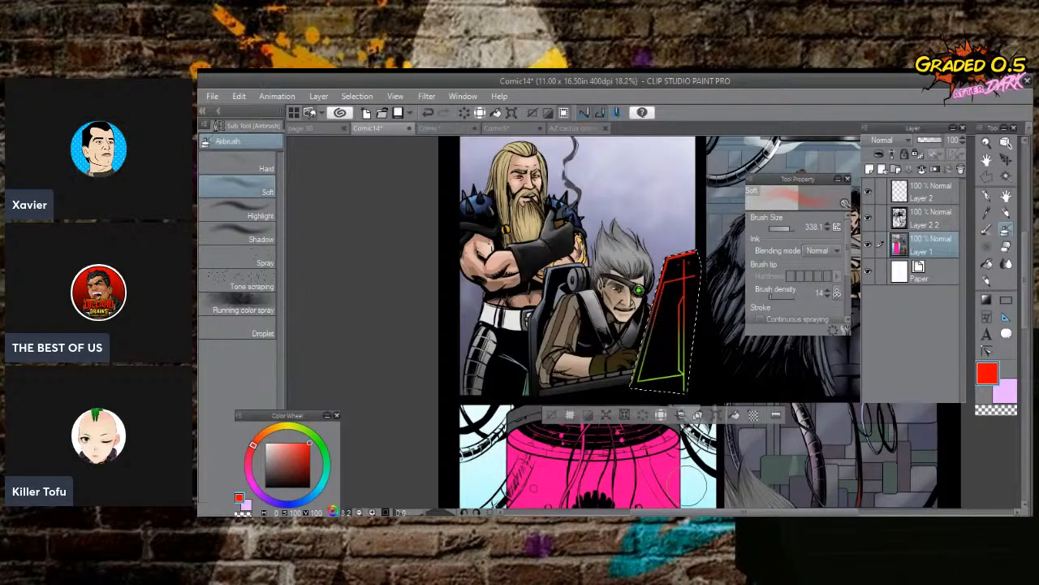
left_click(301, 502)
mouse_move(695, 269)
left_mouse_down()
mouse_move(668, 330)
mouse_move(701, 362)
mouse_move(687, 324)
mouse_move(665, 386)
mouse_move(689, 346)
mouse_move(660, 324)
mouse_move(696, 359)
left_mouse_up()
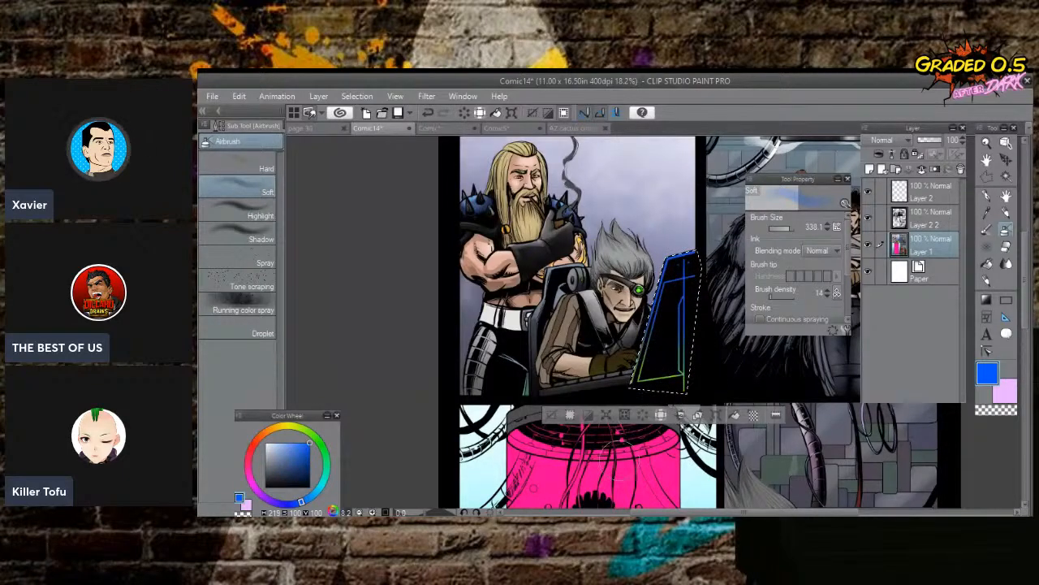
key("ctrl+d")
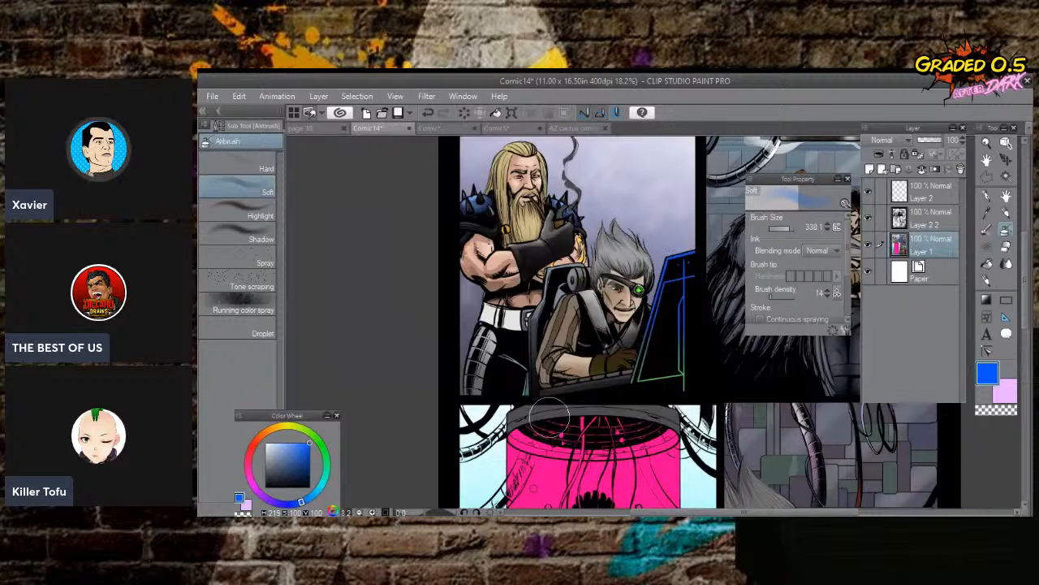
key("ctrl+minus")
key("ctrl+minus")
key("ctrl+minus")
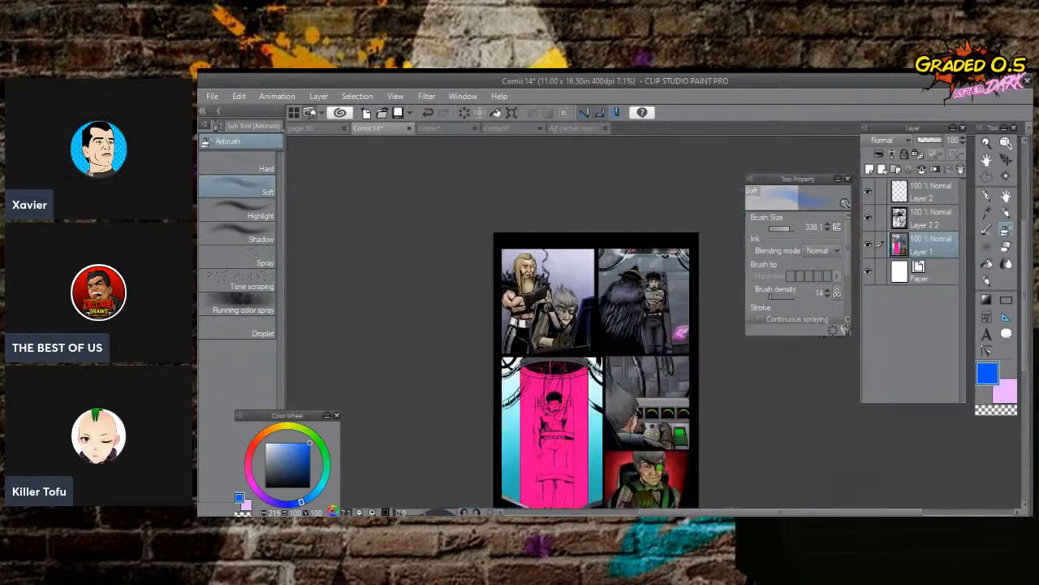